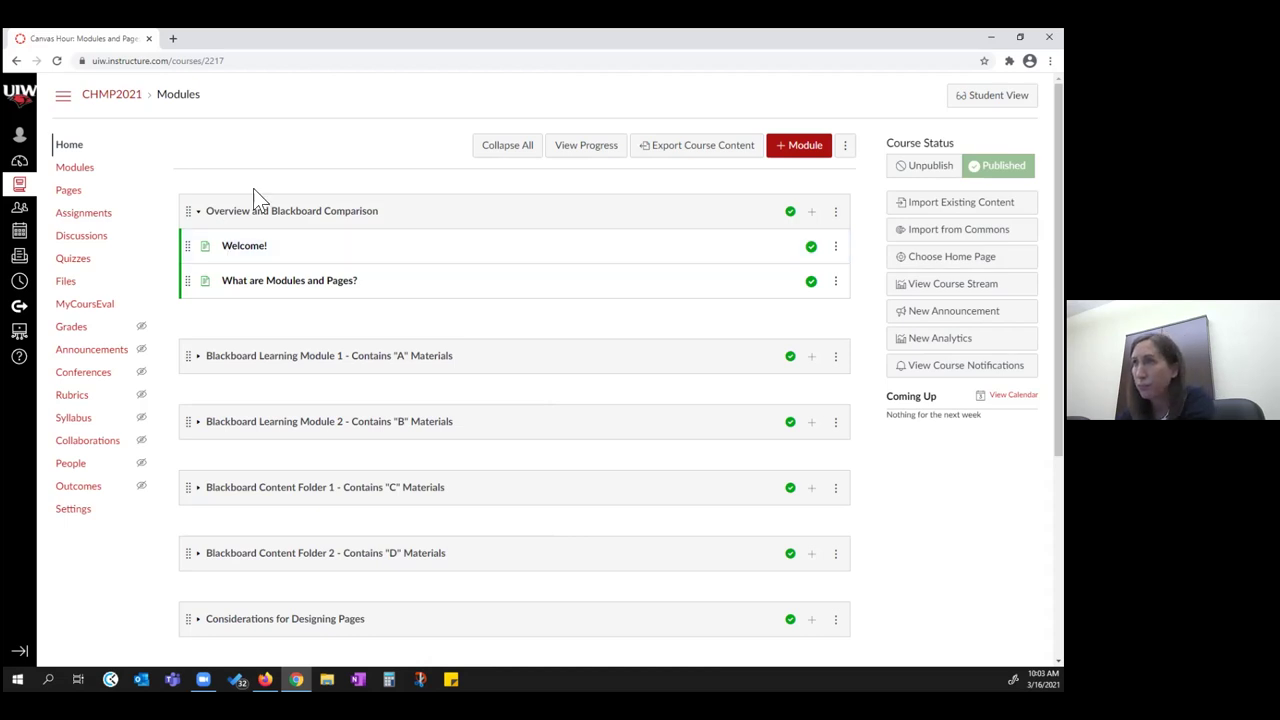
Step: Open the Welcome! page in the first module and read it, followed by the What are Modules and Pages? page
{"action": "left_click", "coordinate": [250, 250]}
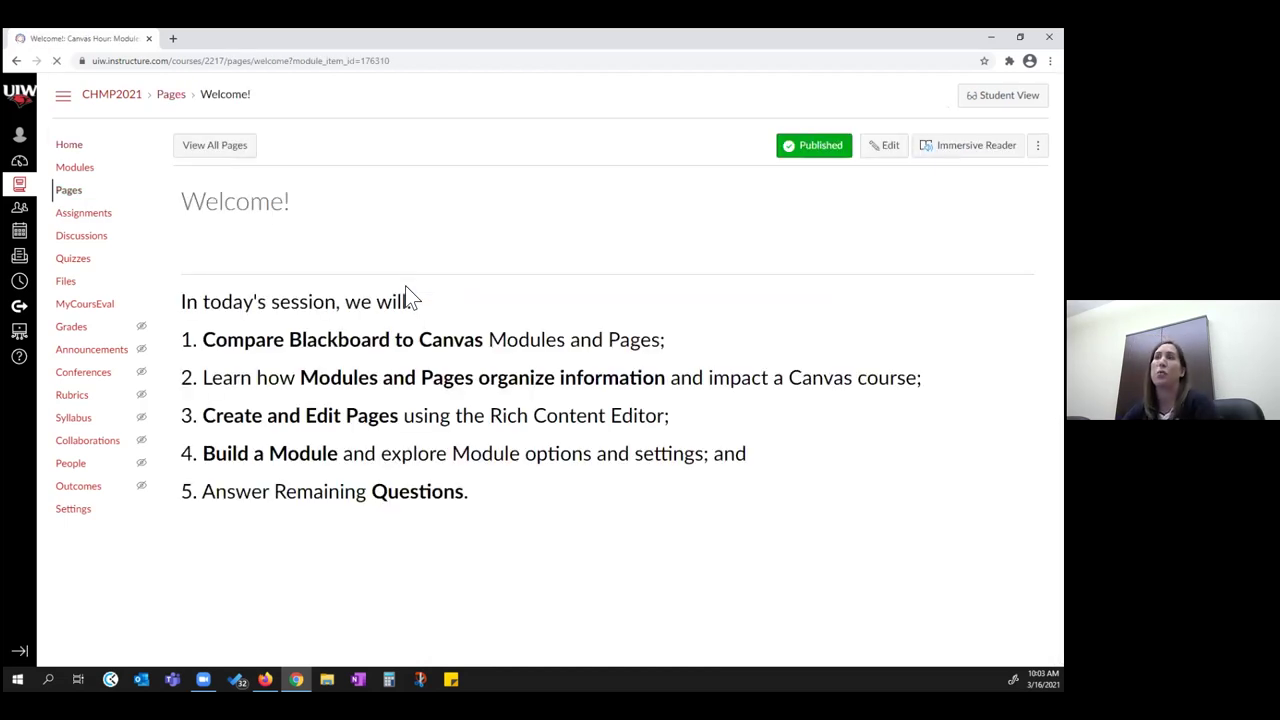
{"action": "scroll", "coordinate": [600, 298], "scroll_direction": "down", "scroll_amount": 1}
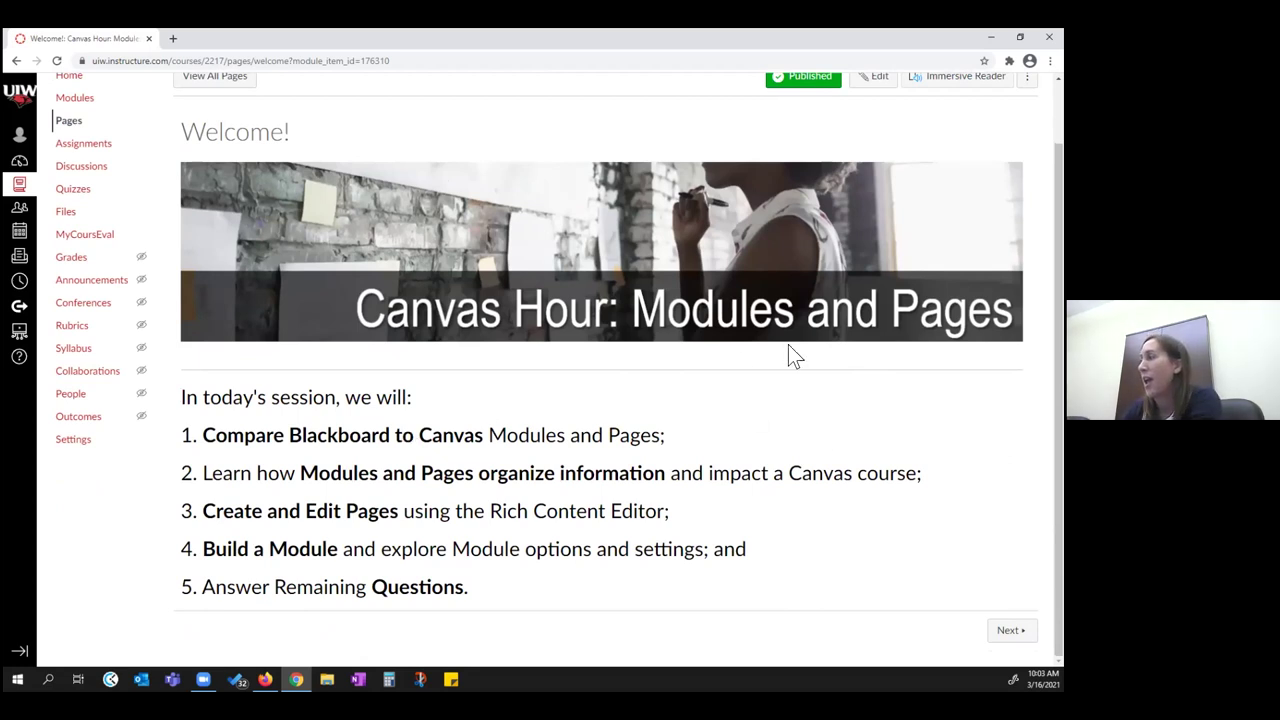
{"action": "left_click", "coordinate": [1010, 630]}
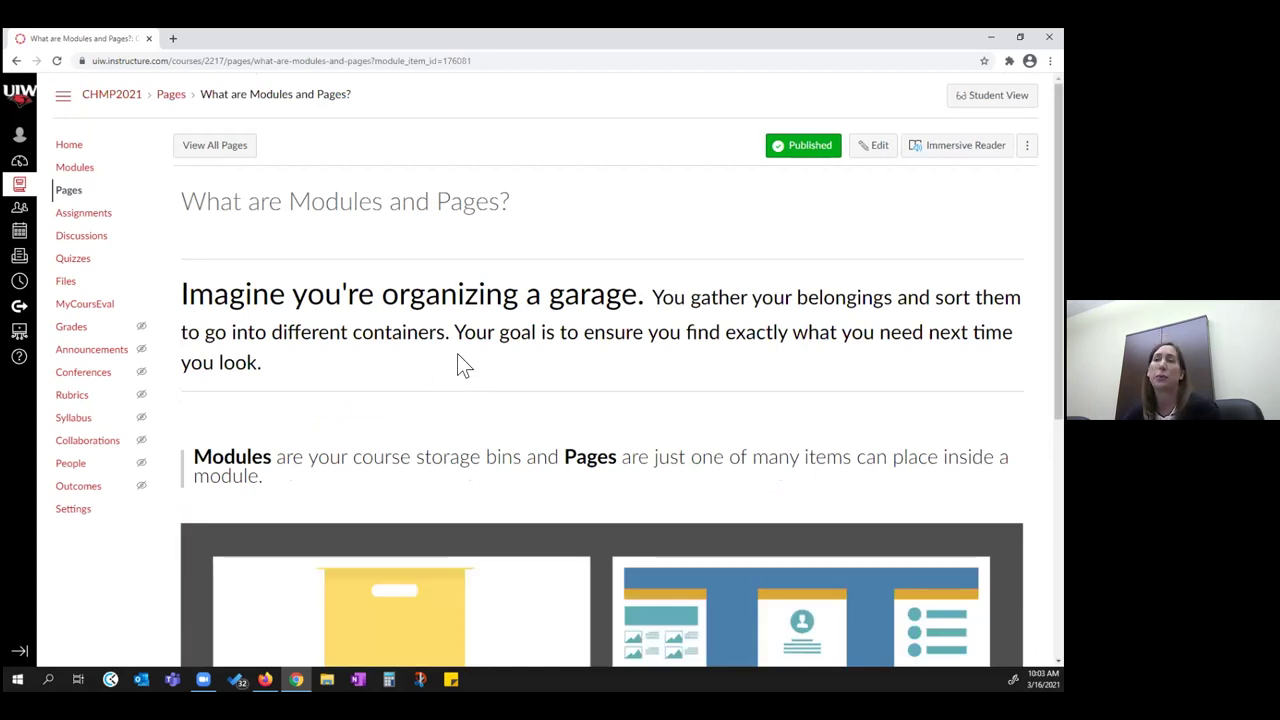
{"action": "scroll", "coordinate": [466, 407], "scroll_direction": "down", "scroll_amount": 1}
{"action": "scroll", "coordinate": [441, 345], "scroll_direction": "down", "scroll_amount": 1}
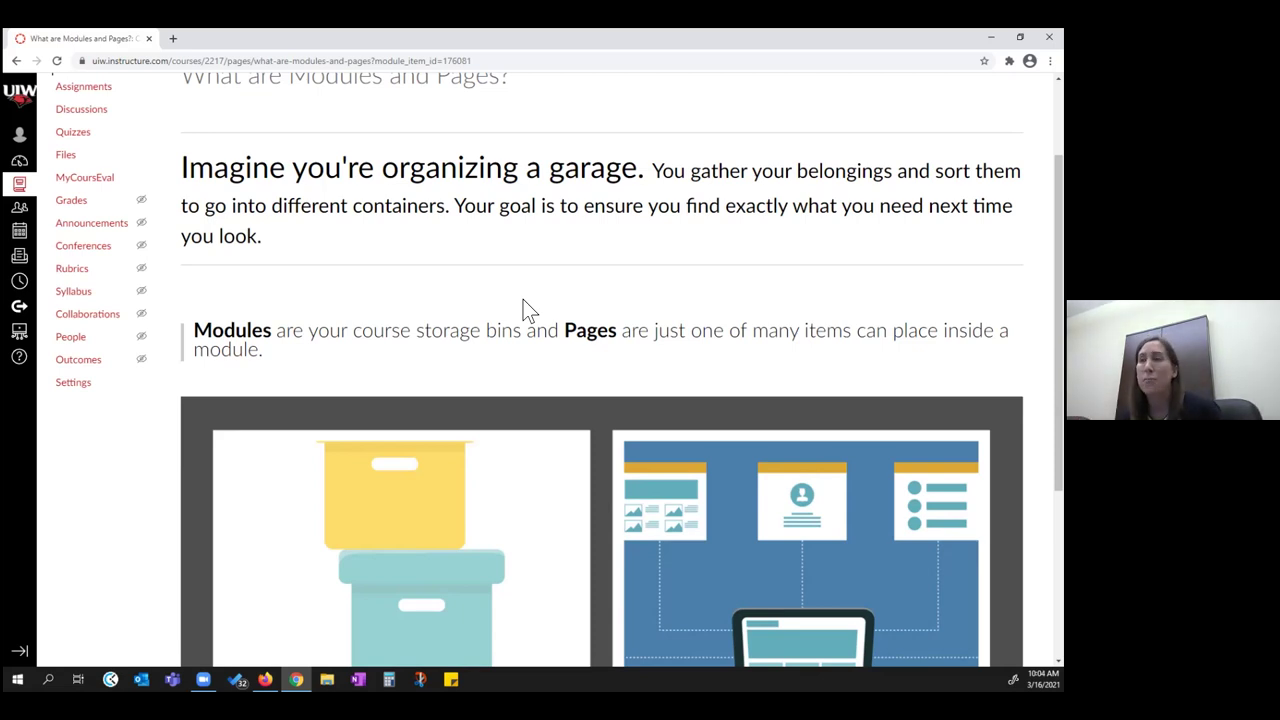
{"action": "scroll", "coordinate": [737, 353], "scroll_direction": "down", "scroll_amount": 3}
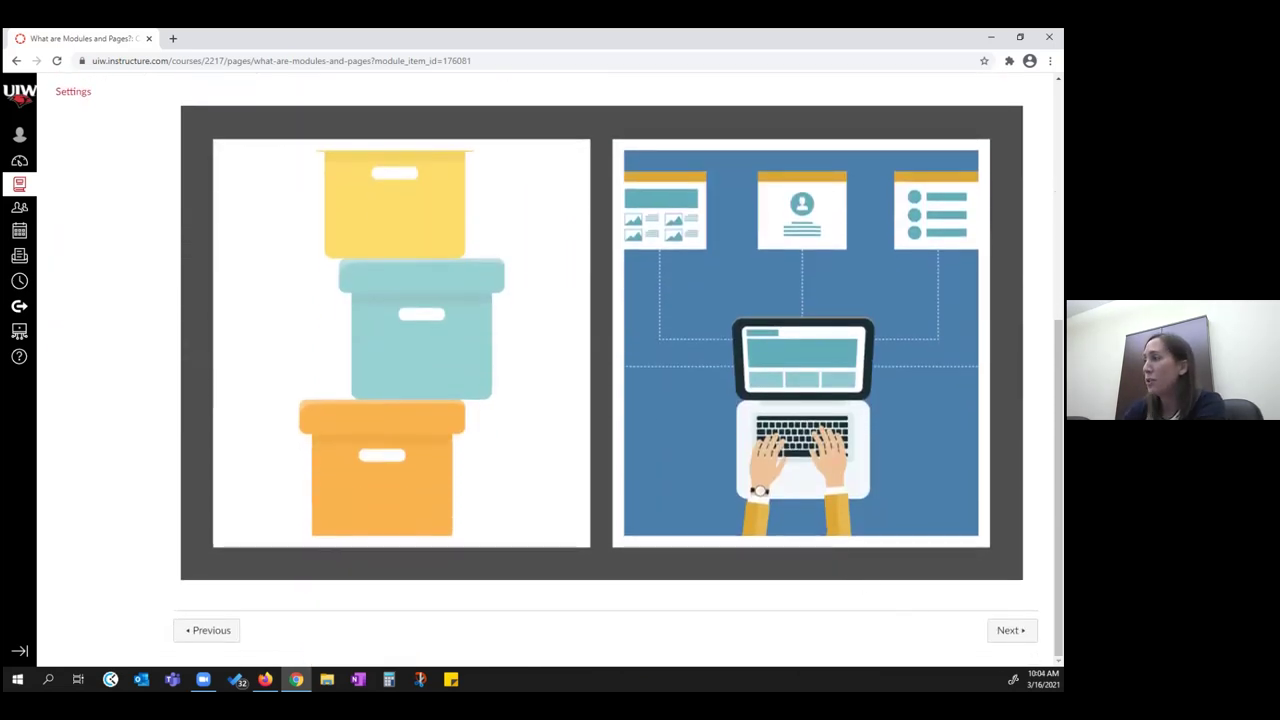
Step: Advance to the Blackboard Item A page and place its window beside Firefox showing the Blackboard Course Information page
{"action": "left_click", "coordinate": [1009, 630]}
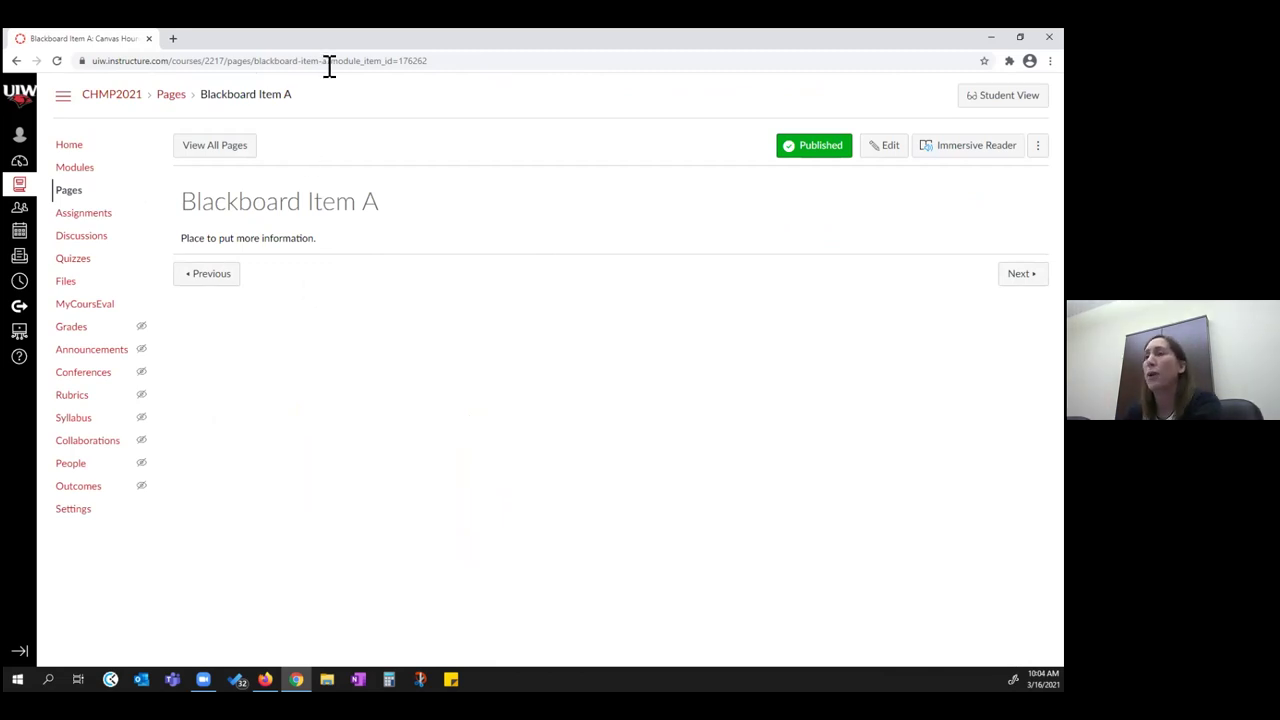
{"action": "key", "text": "super+Right"}
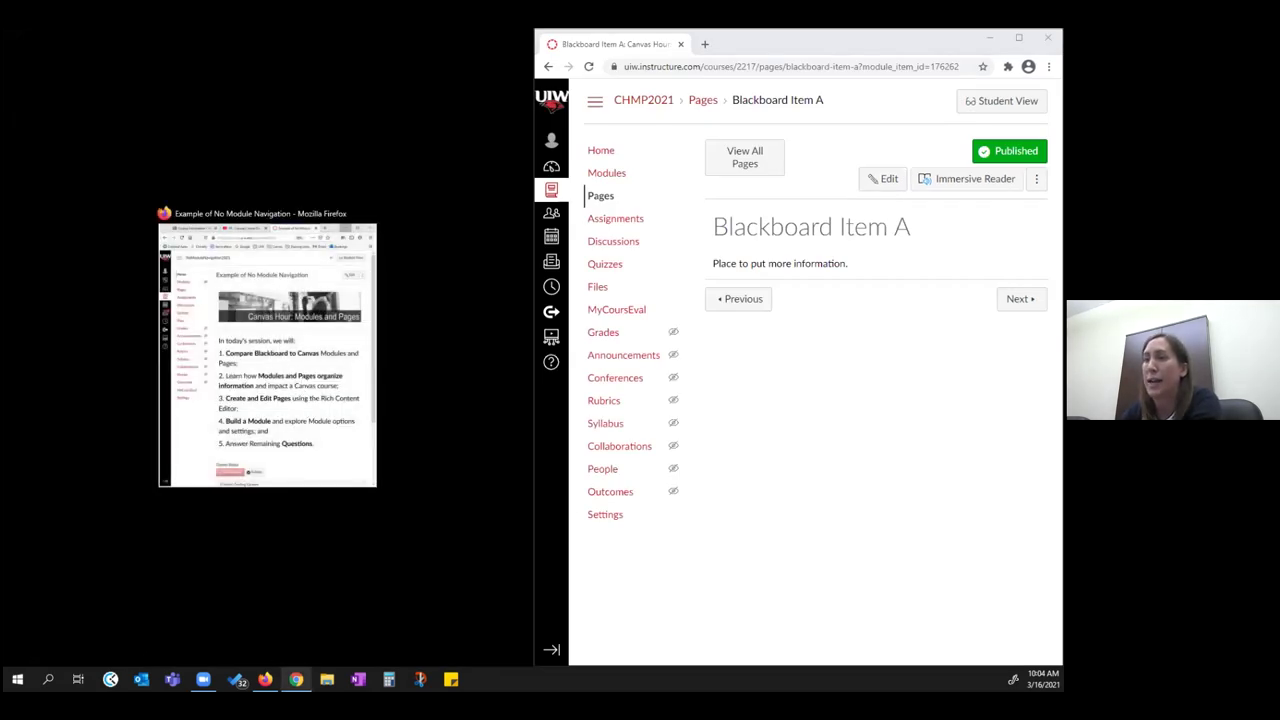
{"action": "left_click", "coordinate": [277, 386]}
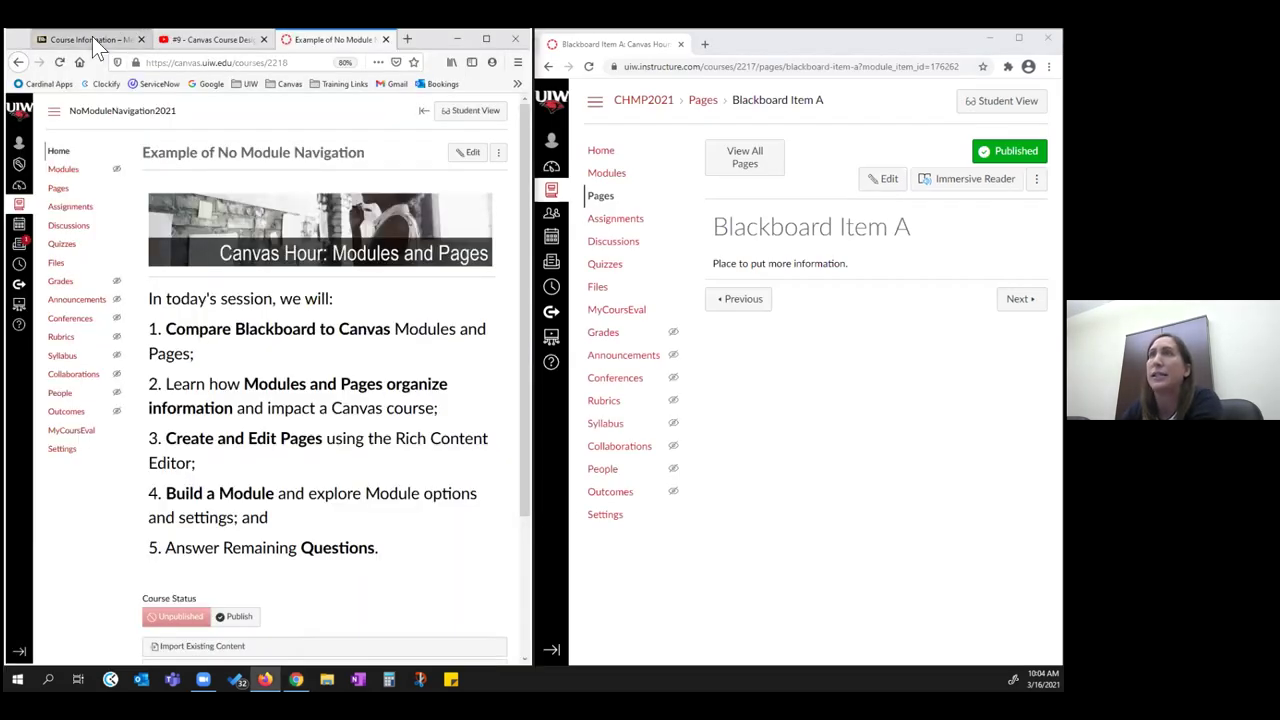
{"action": "left_click", "coordinate": [92, 38]}
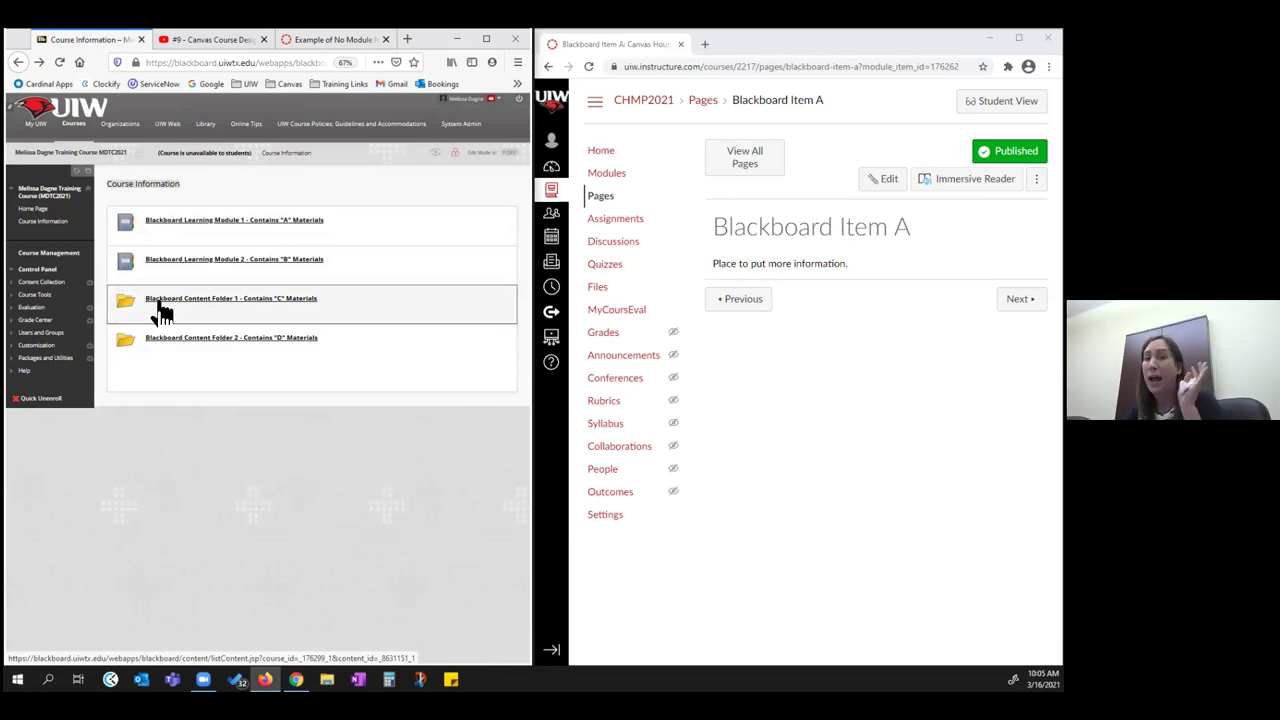
Step: Open the Canvas course's module list and collapse the Overview and Blackboard Comparison module
{"action": "left_click", "coordinate": [606, 178]}
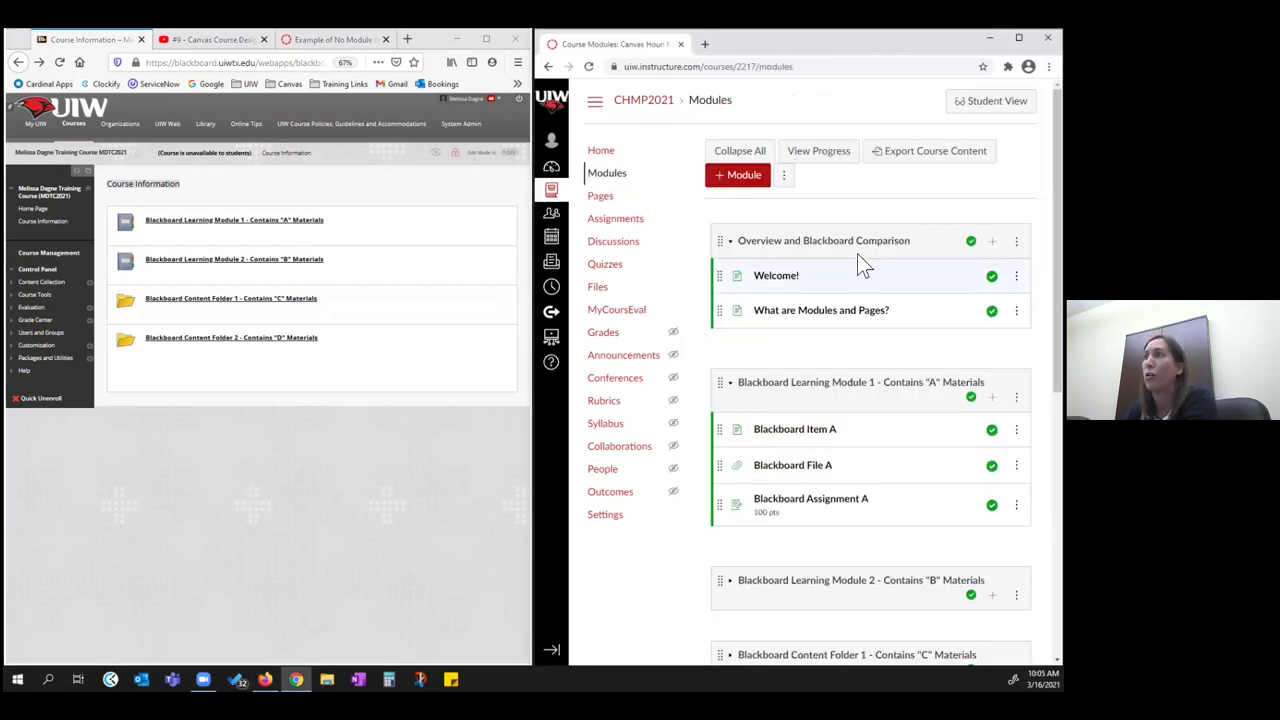
{"action": "scroll", "coordinate": [818, 270], "scroll_direction": "down", "scroll_amount": 1}
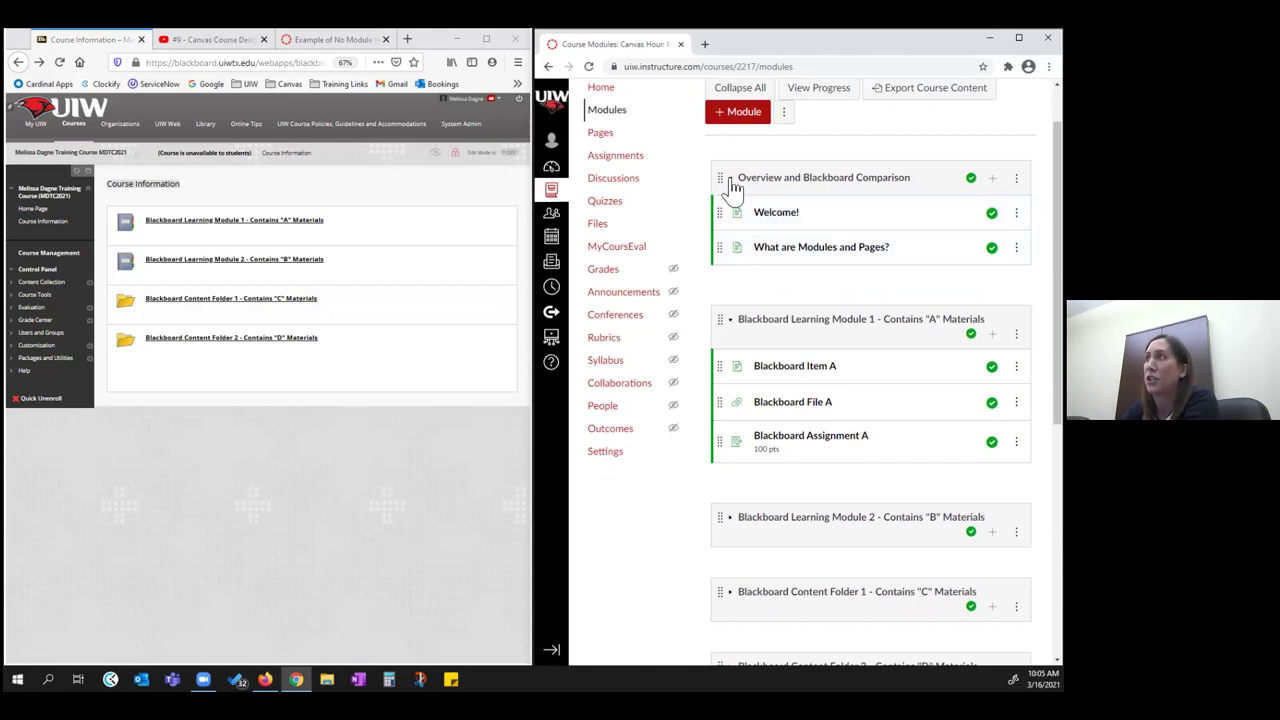
{"action": "left_click", "coordinate": [731, 182]}
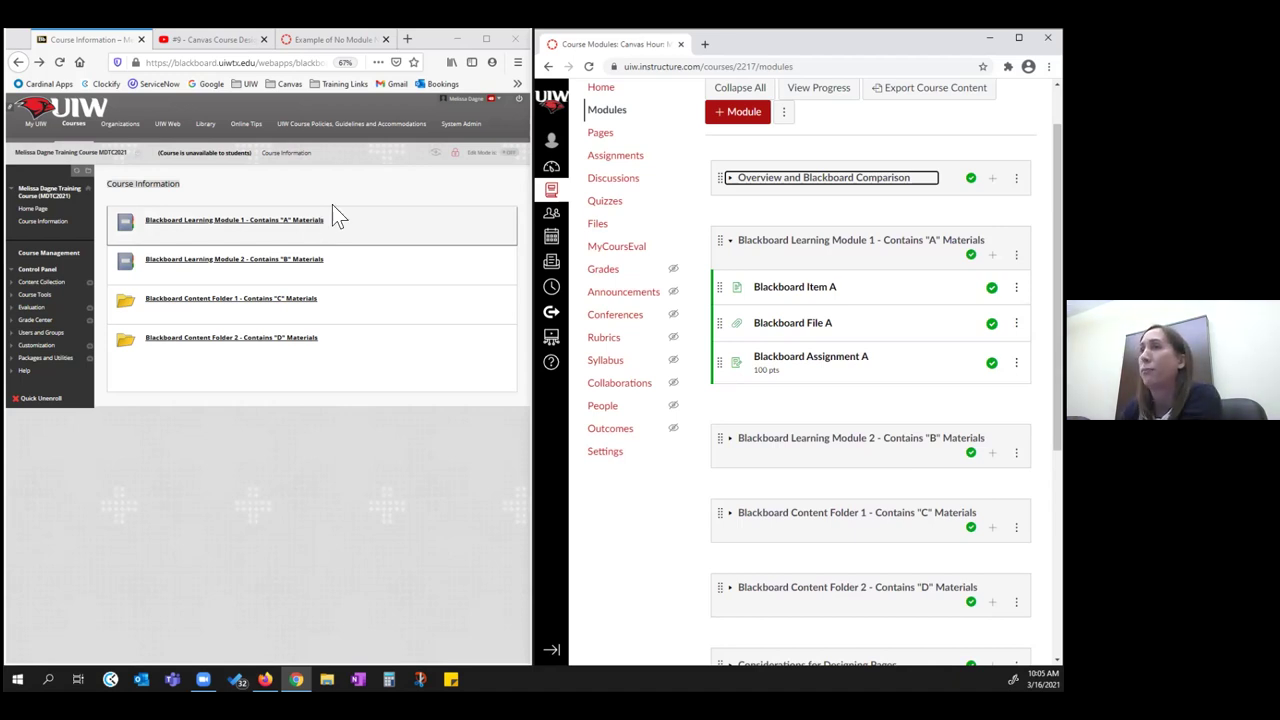
Step: View Blackboard Learning Module 1 in the Blackboard course, return to Course Information, and reopen the learning module
{"action": "left_click", "coordinate": [255, 228]}
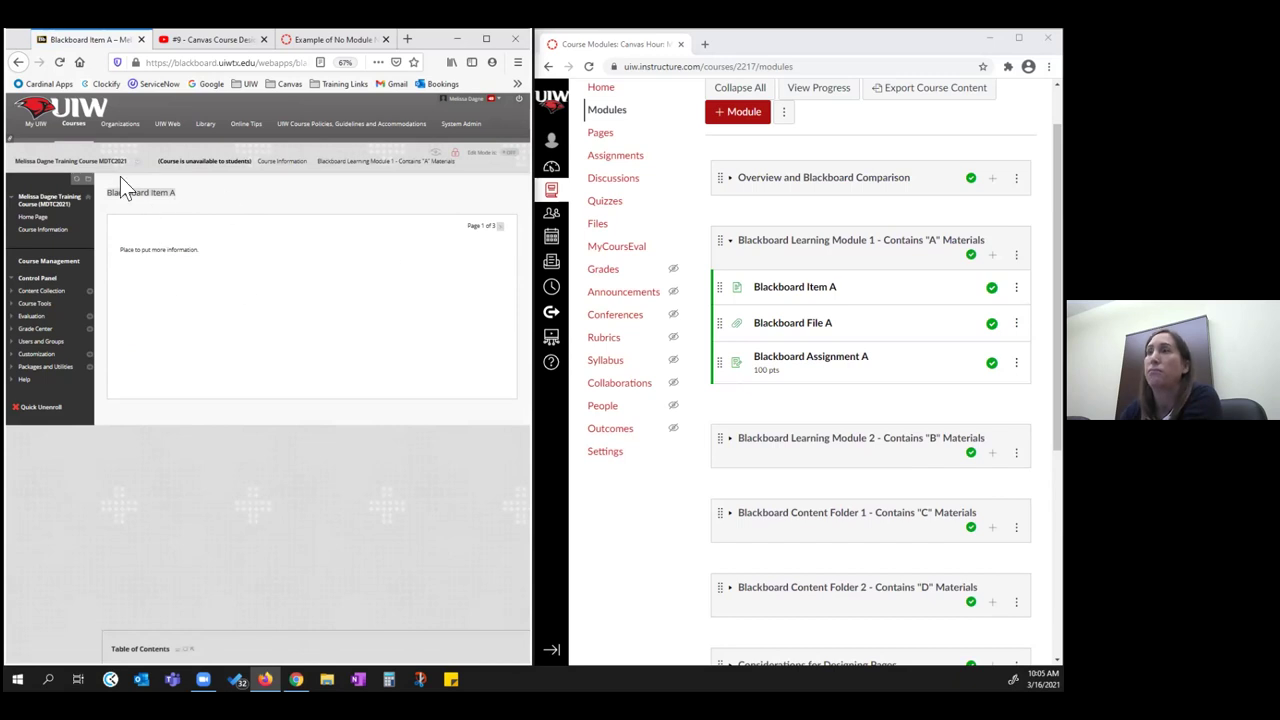
{"action": "left_click", "coordinate": [43, 229]}
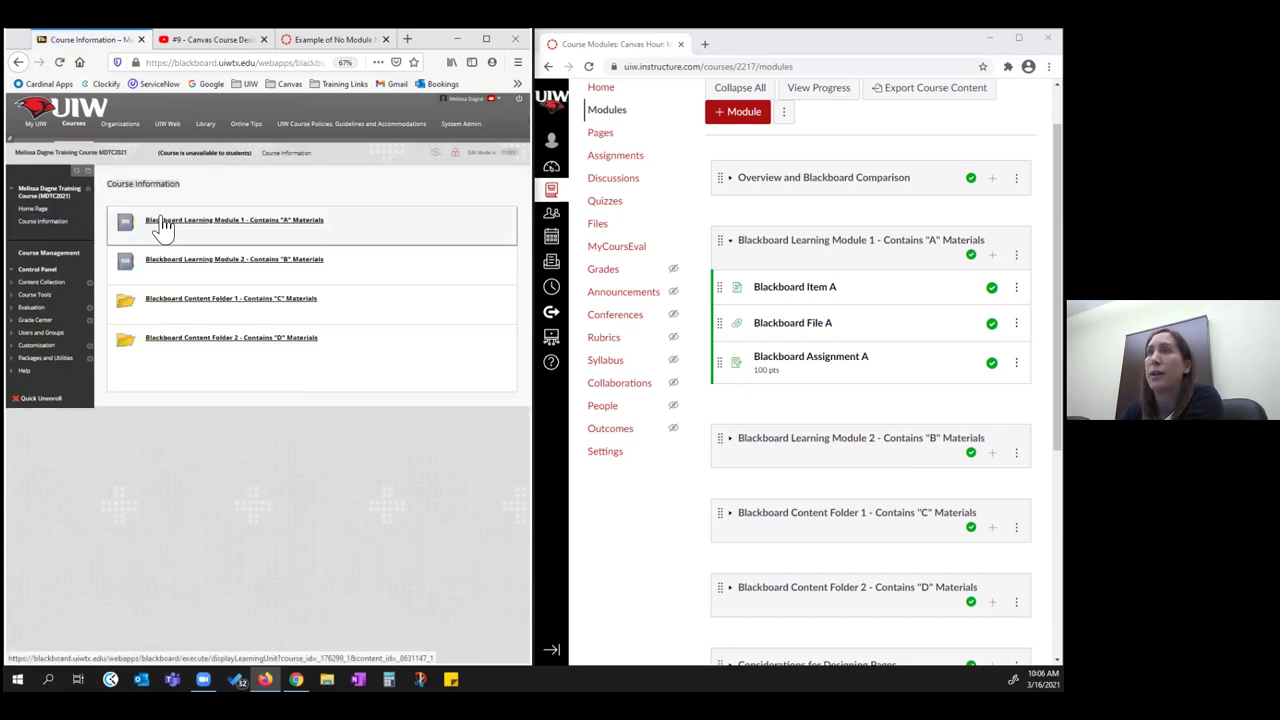
{"action": "left_click", "coordinate": [166, 228]}
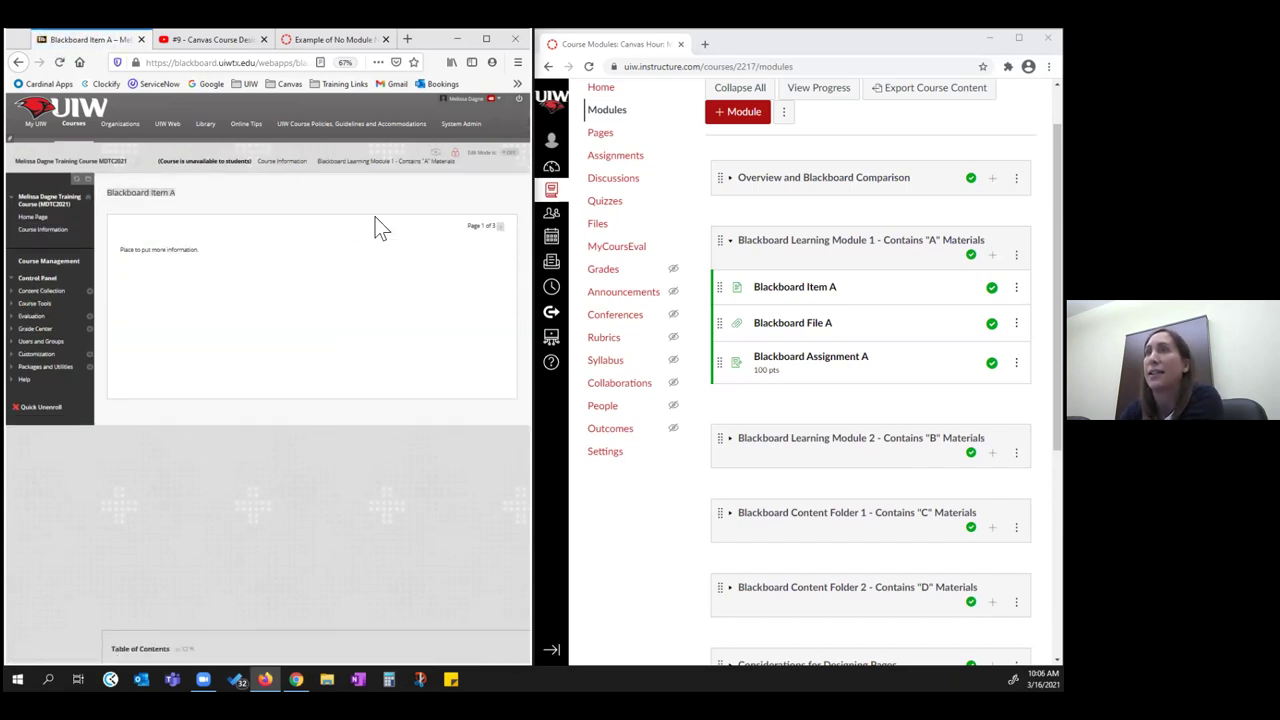
{"action": "left_click", "coordinate": [95, 225]}
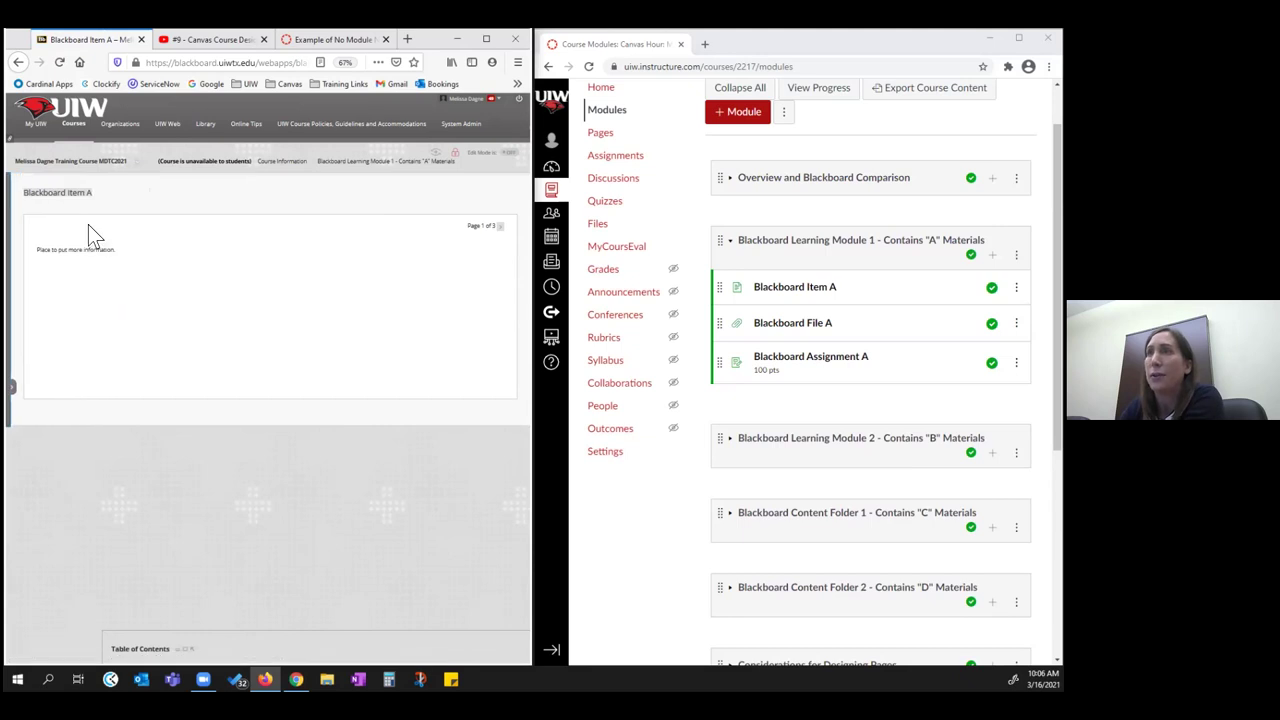
{"action": "left_click", "coordinate": [13, 387]}
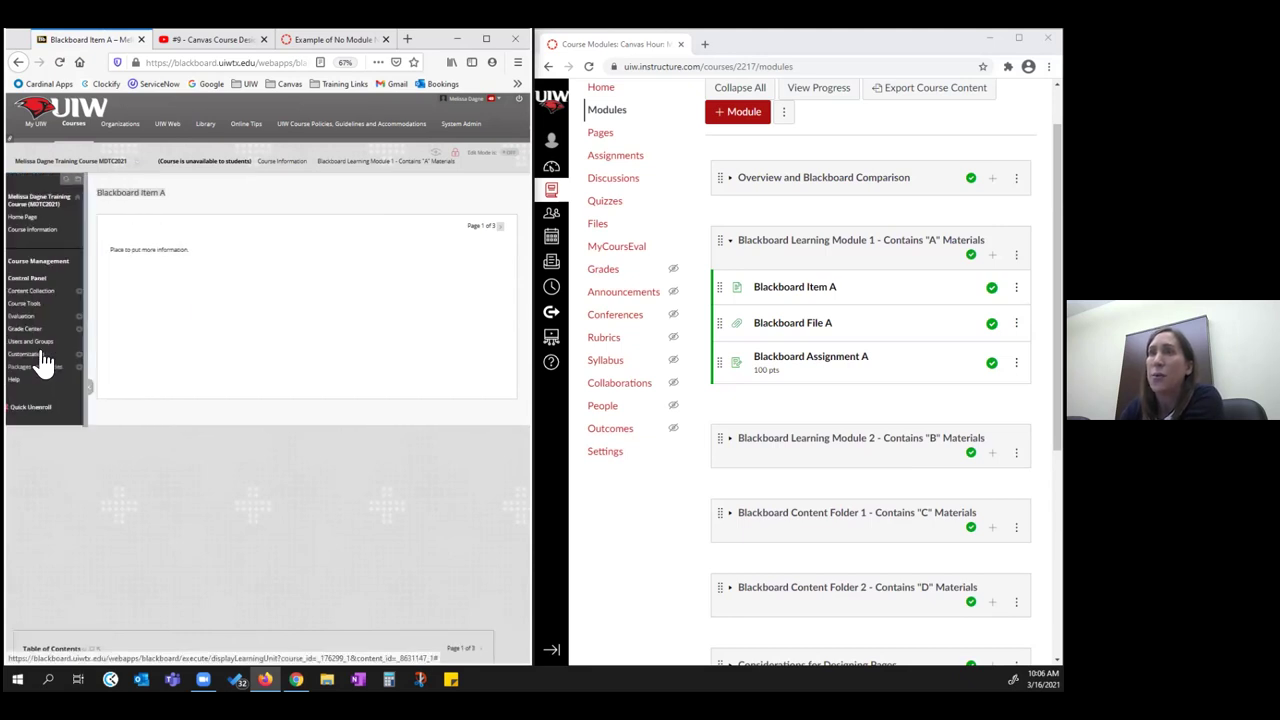
{"action": "left_click", "coordinate": [97, 200]}
{"action": "right_click", "coordinate": [99, 191]}
{"action": "left_click", "coordinate": [20, 206]}
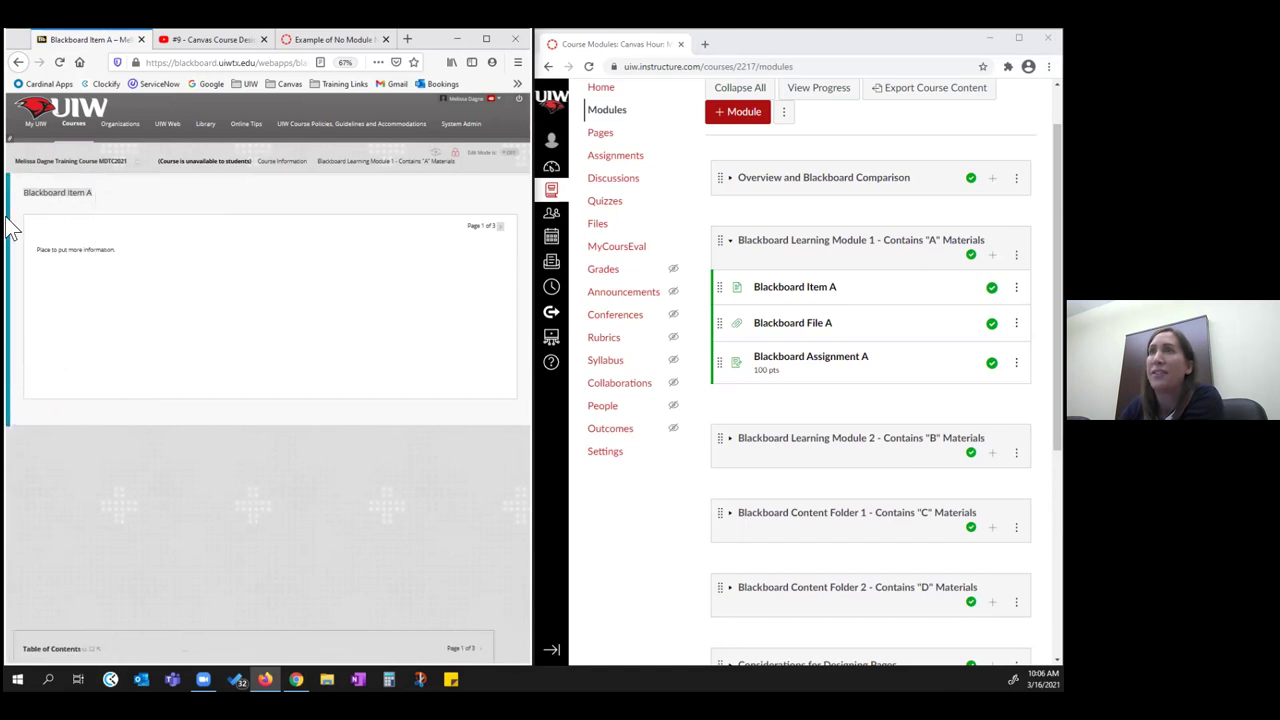
{"action": "left_click", "coordinate": [12, 238]}
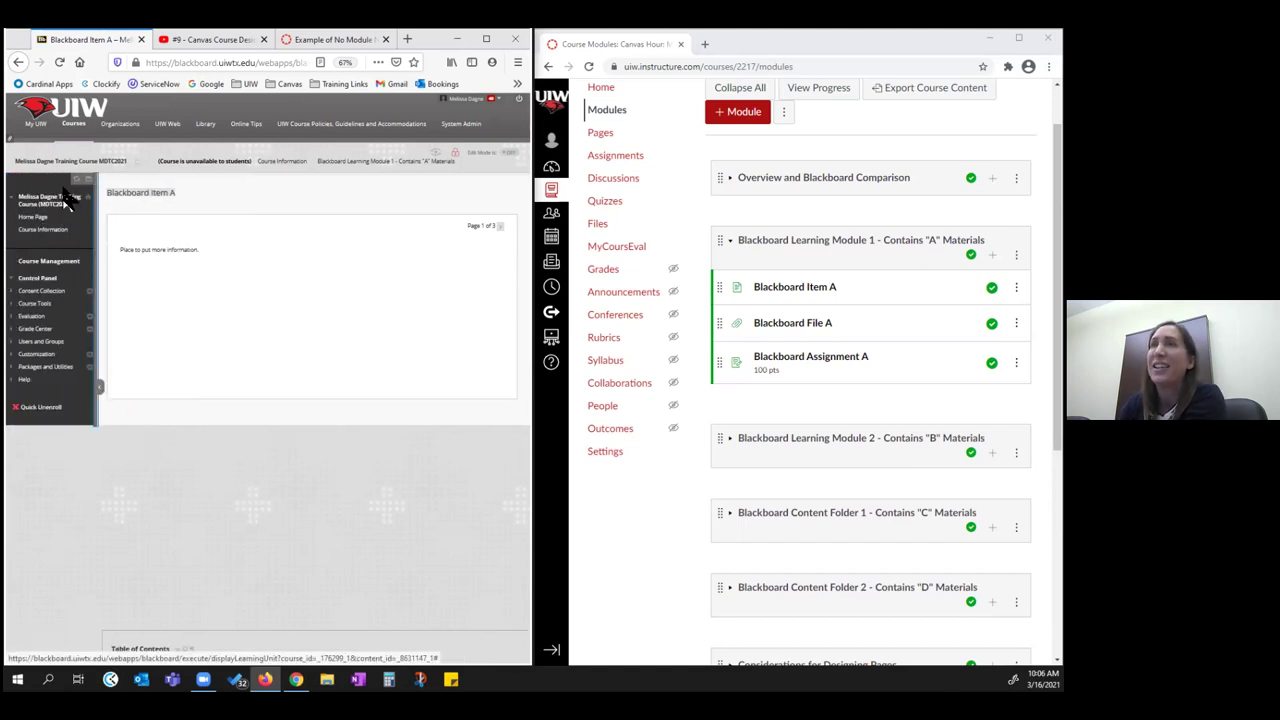
Step: Reopen Blackboard Learning Module 1 from Course Information and advance to its second page, Blackboard File A
{"action": "left_click", "coordinate": [48, 230]}
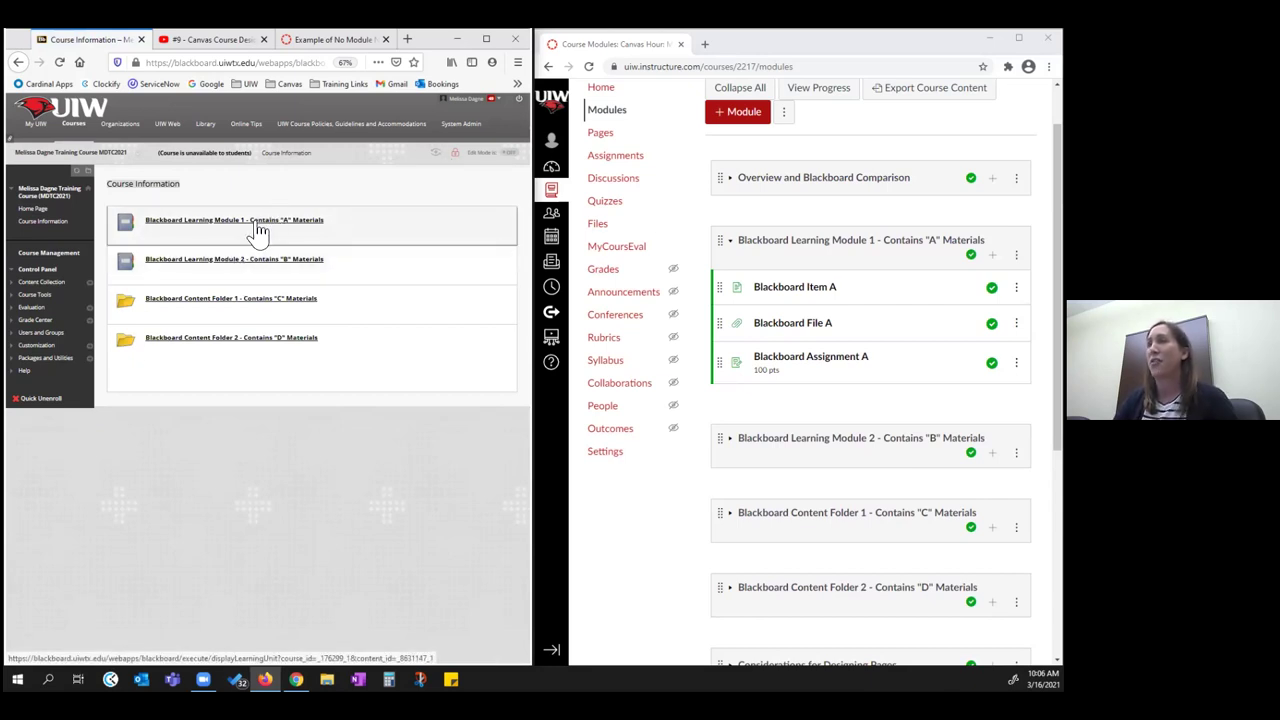
{"action": "left_click", "coordinate": [258, 226]}
{"action": "left_click", "coordinate": [500, 227]}
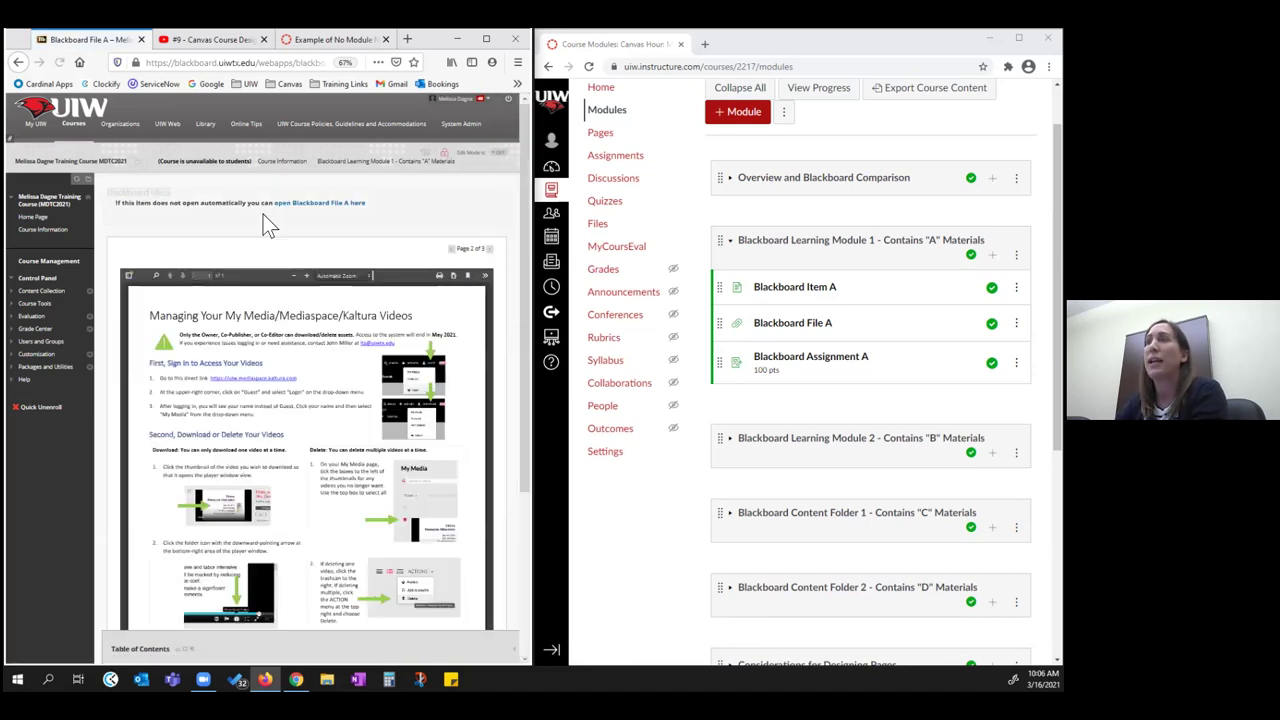
Step: View Blackboard File A from the Canvas module for comparison and return to the Canvas module list
{"action": "left_click", "coordinate": [808, 333]}
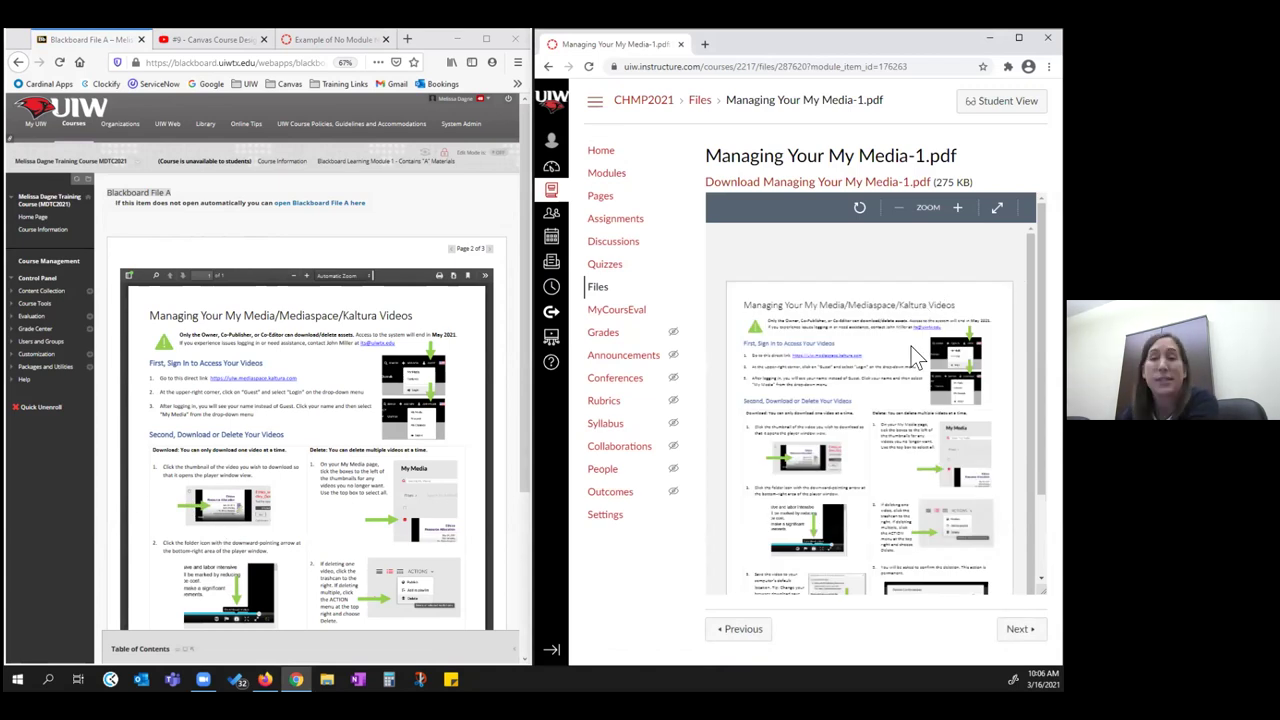
{"action": "scroll", "coordinate": [843, 400], "scroll_direction": "down", "scroll_amount": 1}
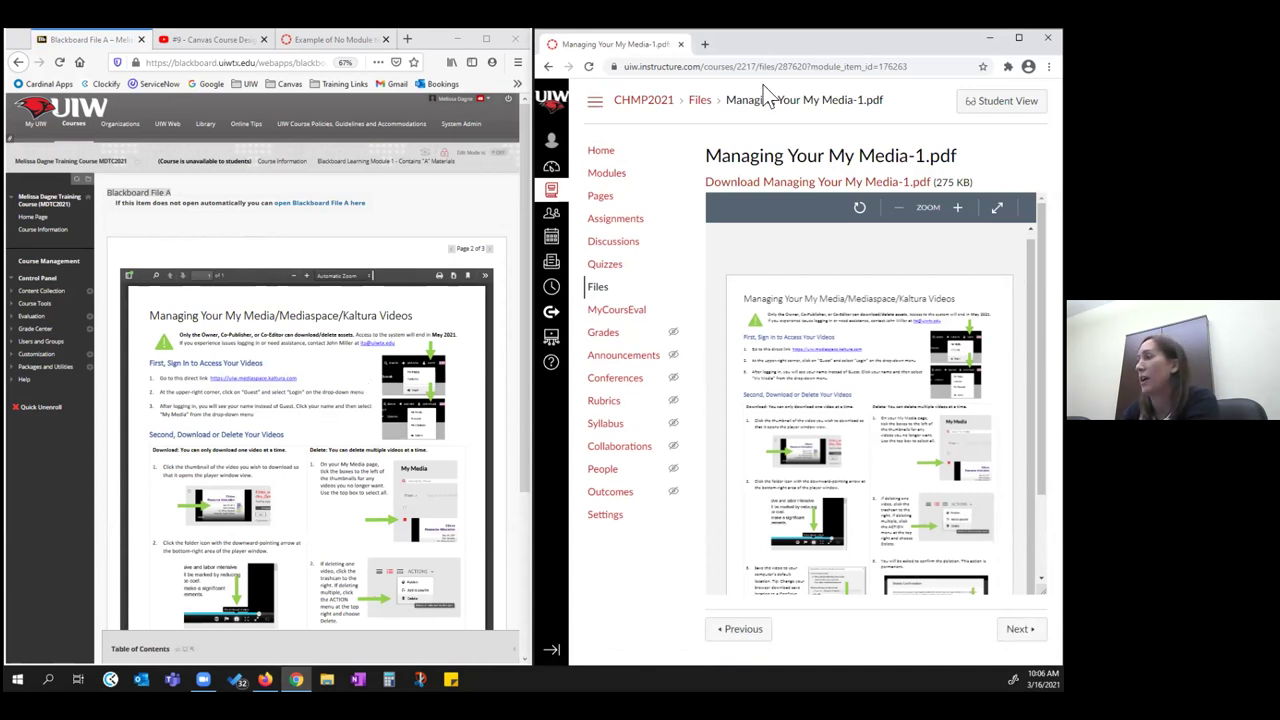
{"action": "left_click", "coordinate": [607, 173]}
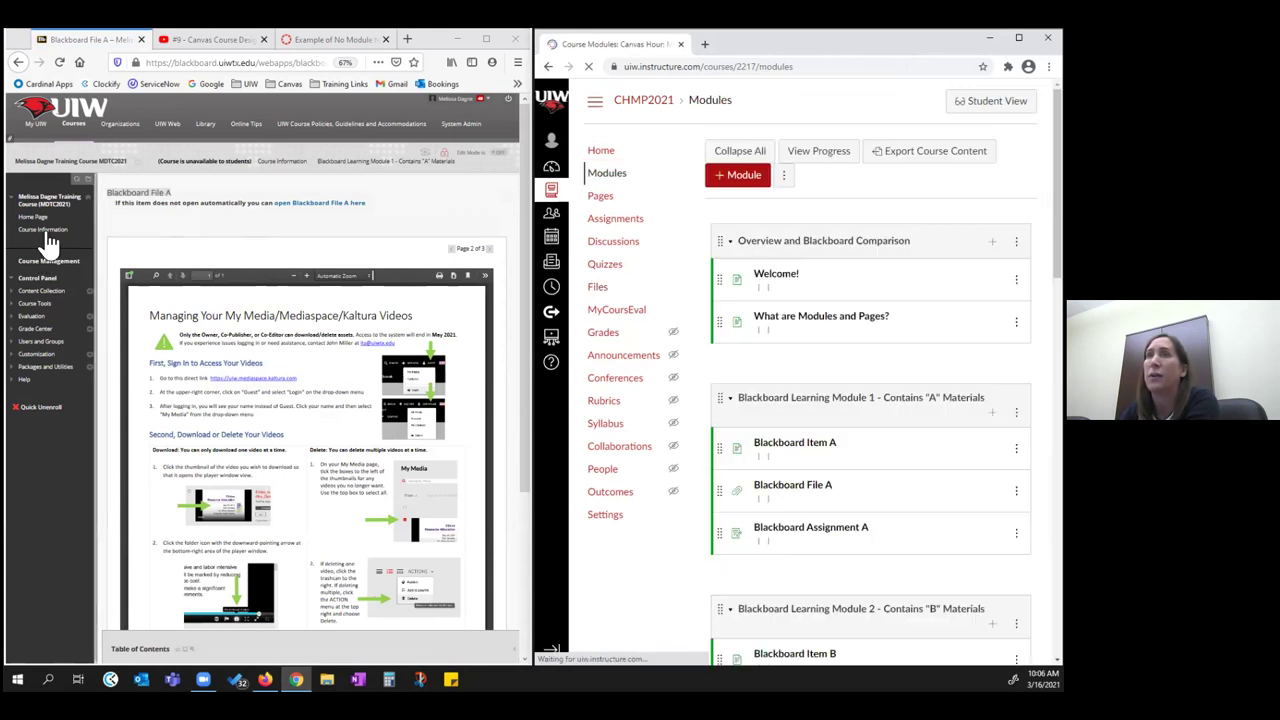
Step: Compare Blackboard Learning Module 2 by expanding it in Canvas and viewing it from Course Information in Blackboard
{"action": "left_click", "coordinate": [45, 231]}
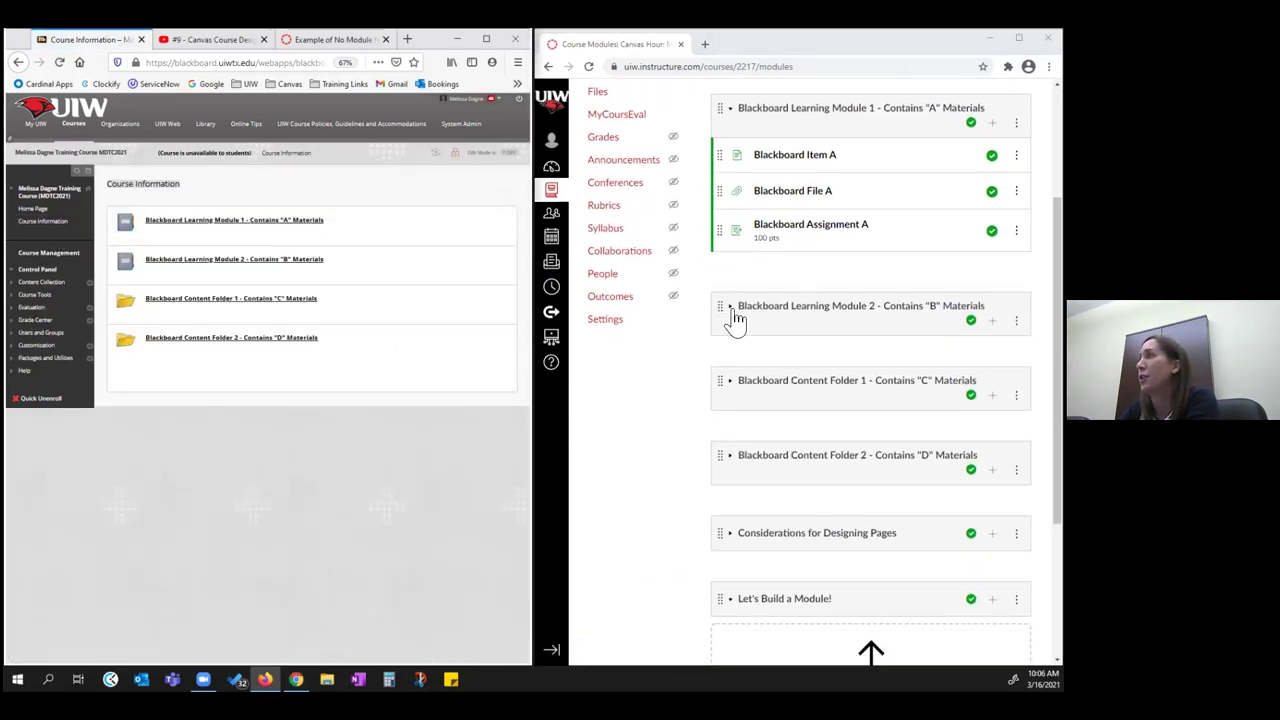
{"action": "left_click", "coordinate": [731, 309]}
{"action": "left_click", "coordinate": [235, 272]}
{"action": "left_click", "coordinate": [68, 231]}
Step: Compare Blackboard Content Folder 1 and its nested second folder with the expanded Canvas module, then return Blackboard to Course Information
{"action": "left_click", "coordinate": [169, 297]}
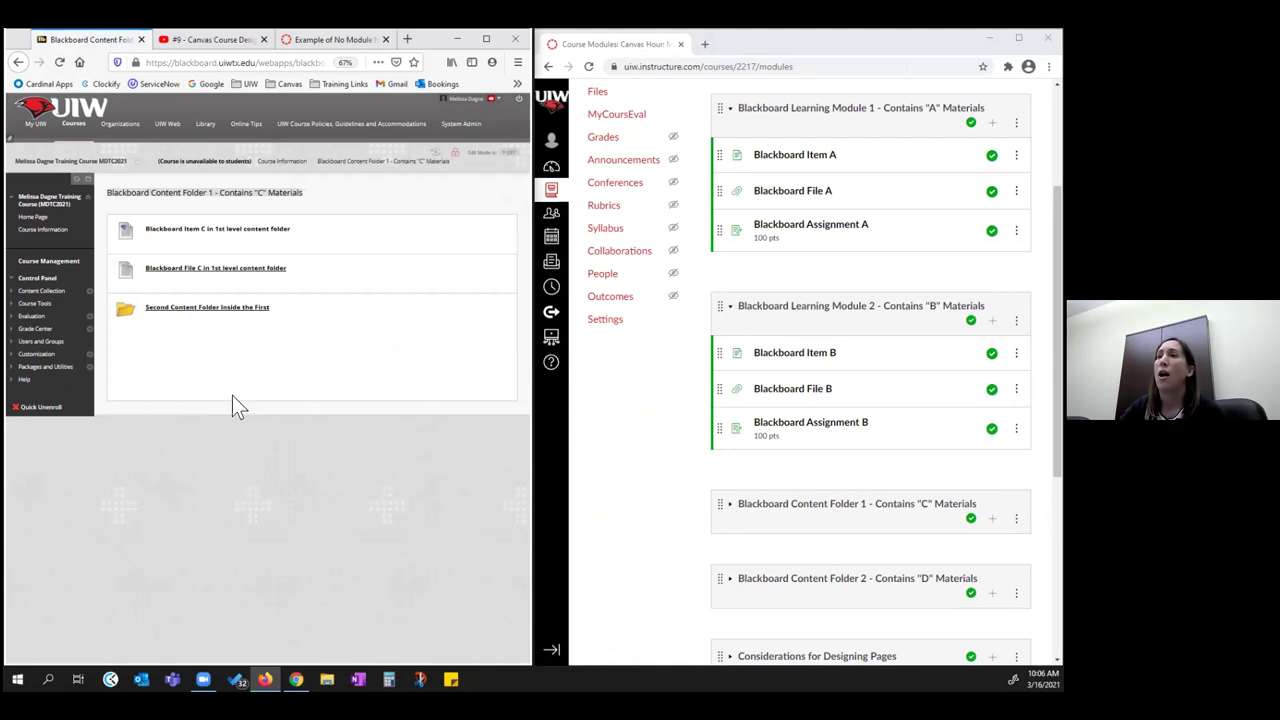
{"action": "left_click", "coordinate": [790, 504]}
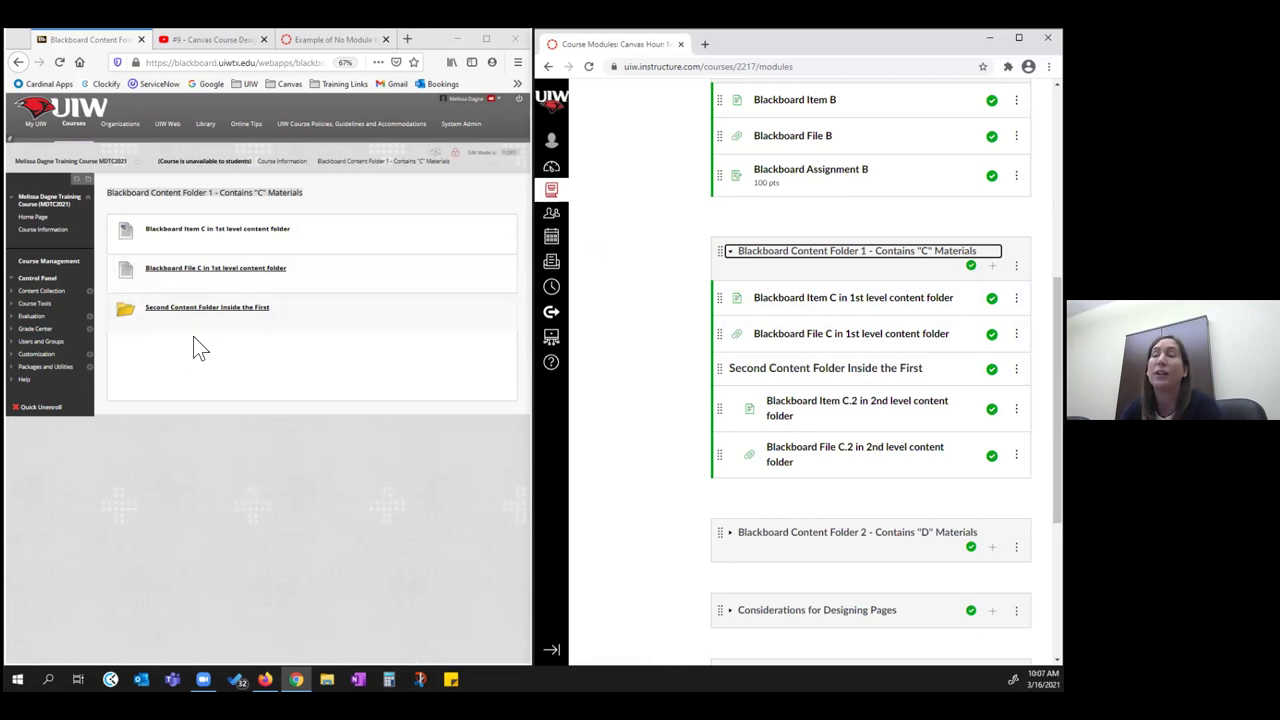
{"action": "left_click", "coordinate": [744, 368]}
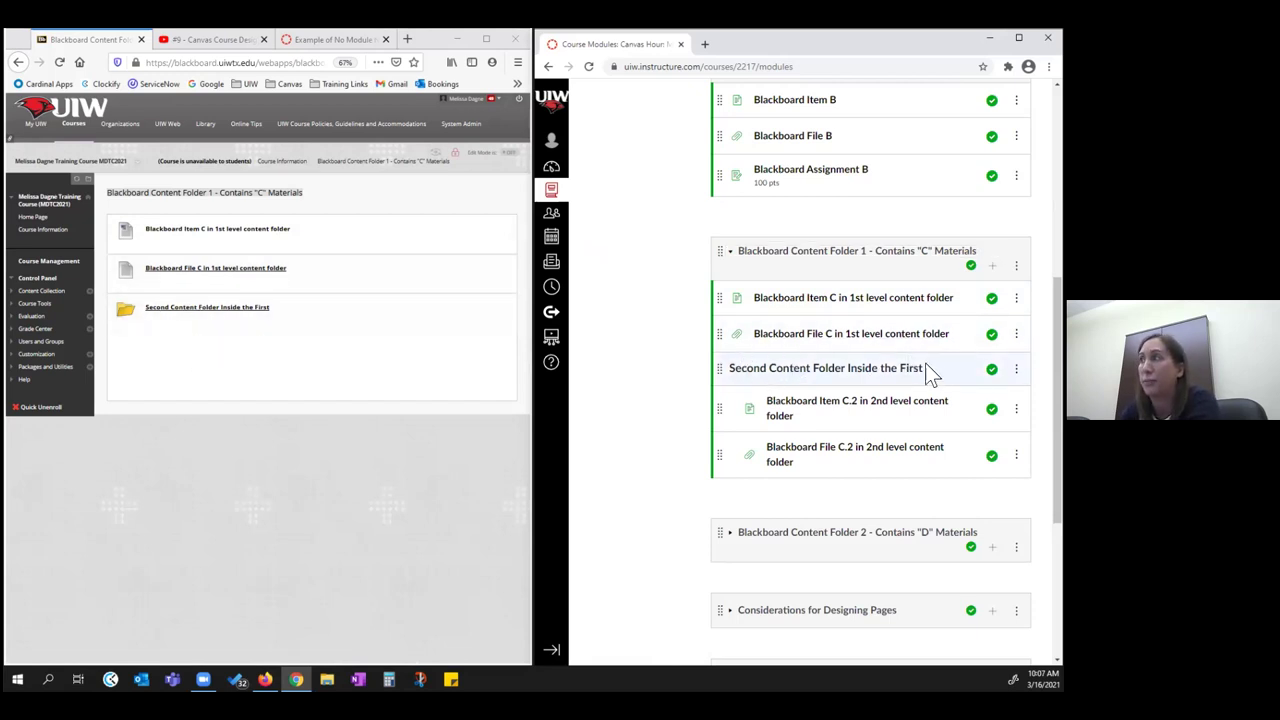
{"action": "left_click", "coordinate": [188, 313]}
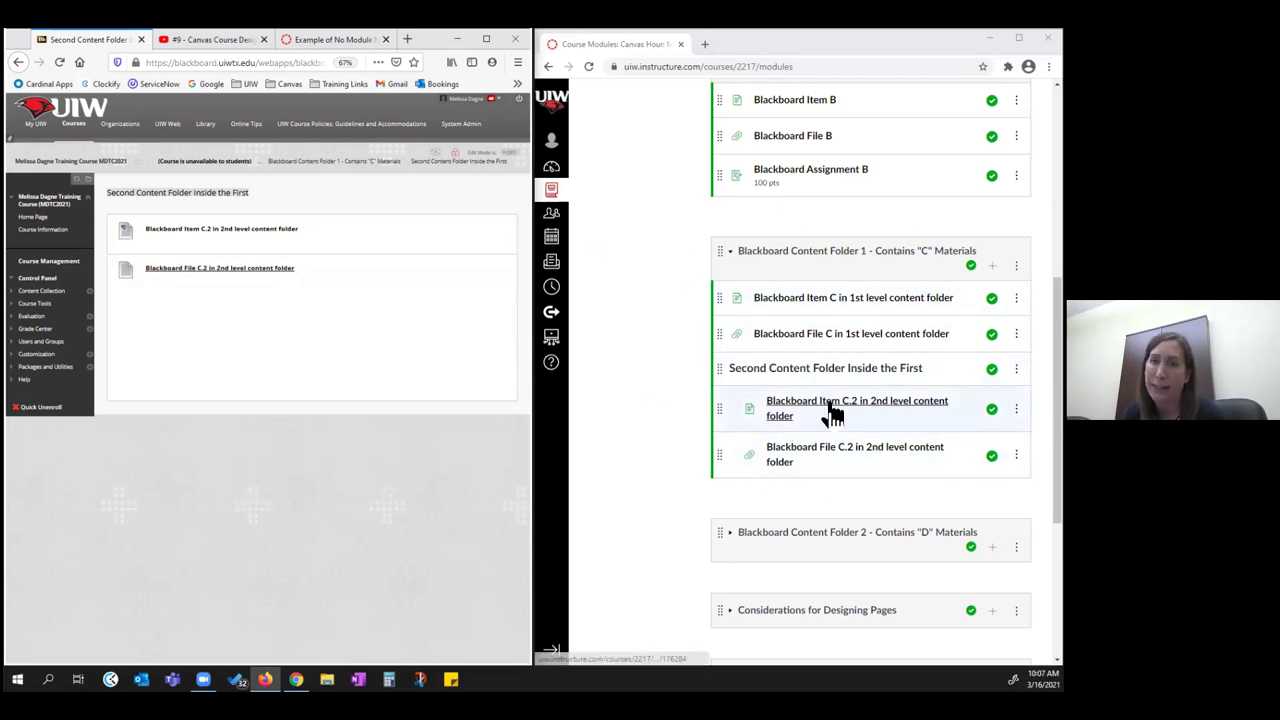
{"action": "scroll", "coordinate": [740, 489], "scroll_direction": "down", "scroll_amount": 1}
{"action": "scroll", "coordinate": [740, 489], "scroll_direction": "up", "scroll_amount": 5}
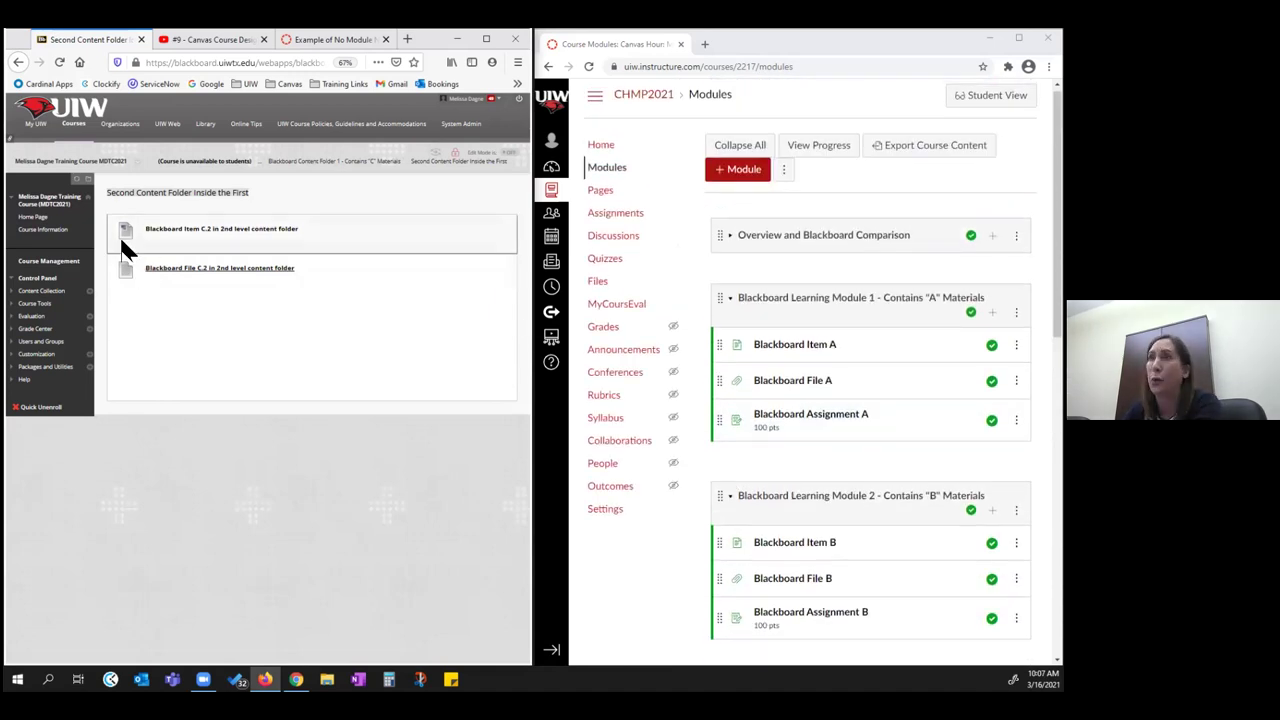
{"action": "left_click", "coordinate": [58, 229]}
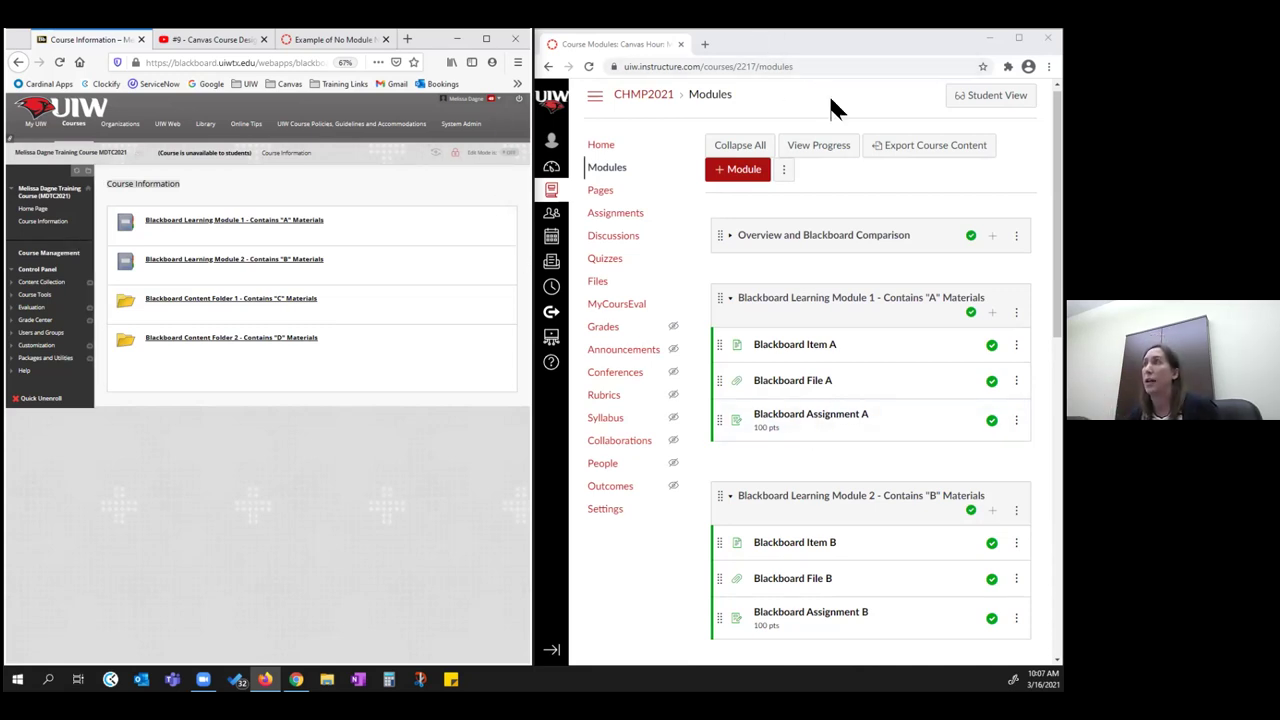
Step: Show the Example of No Module Navigation course in Firefox and widen its window
{"action": "left_click", "coordinate": [314, 40]}
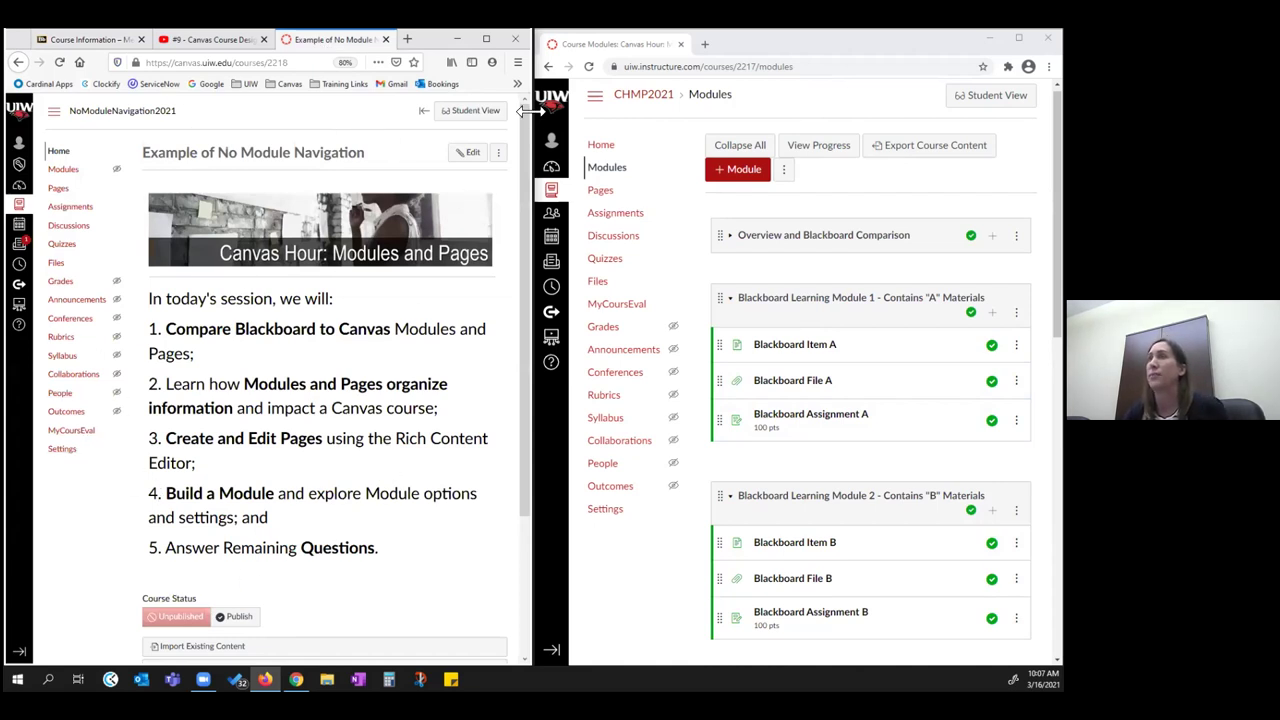
{"action": "left_click_drag", "start_coordinate": [530, 111], "coordinate": [762, 111]}
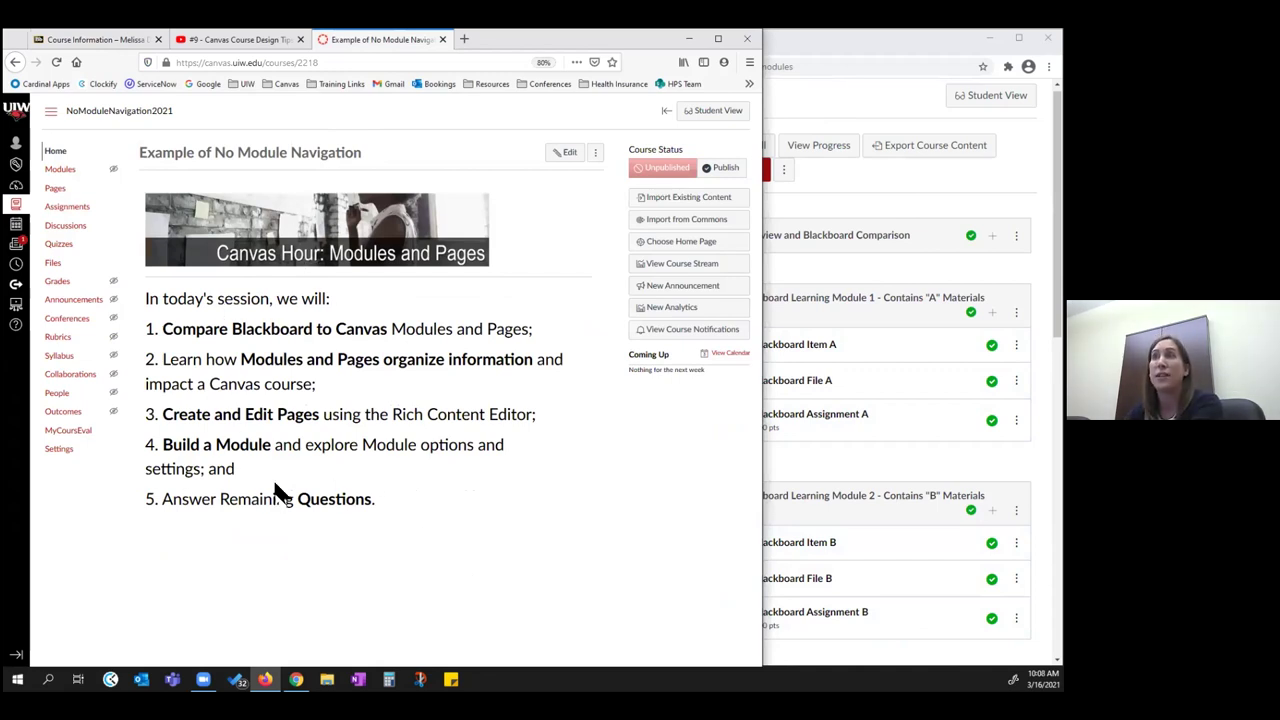
Step: Expand the Overview and Blackboard Comparison module in the CHMP2021 Canvas course and open its Welcome! page
{"action": "left_click", "coordinate": [868, 194]}
{"action": "left_click", "coordinate": [731, 236]}
{"action": "left_click", "coordinate": [777, 272]}
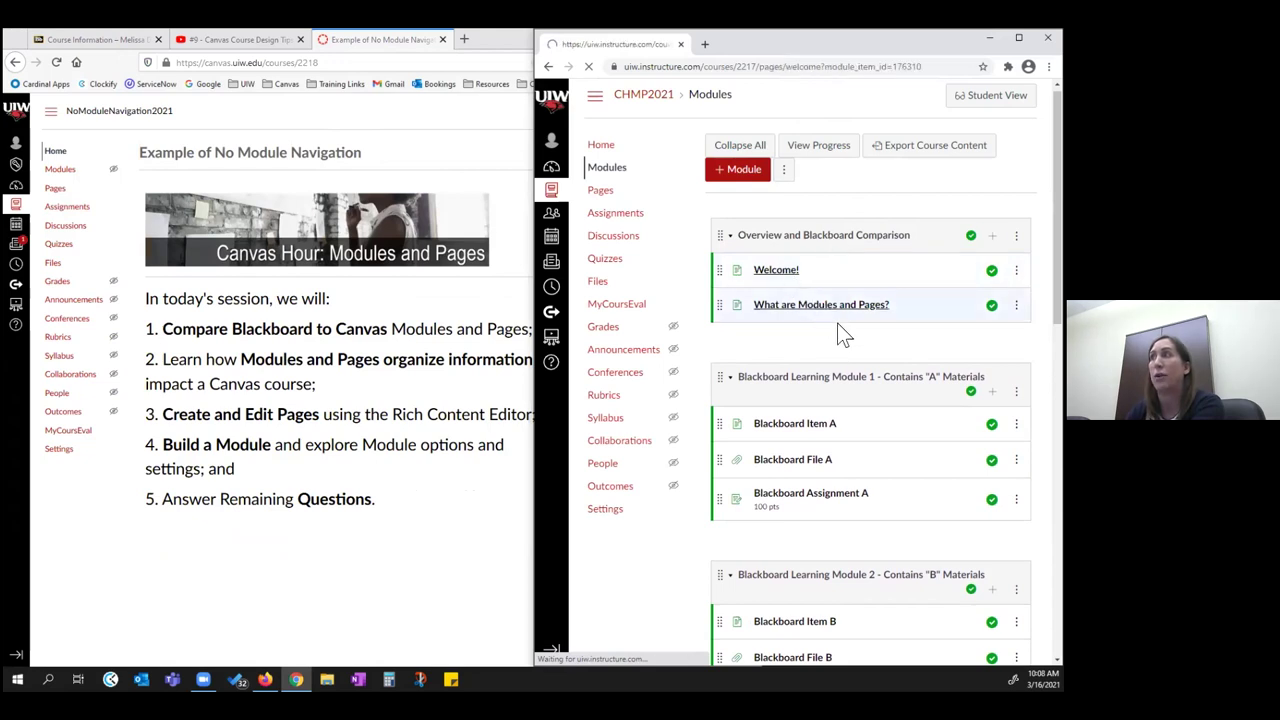
{"action": "scroll", "coordinate": [820, 367], "scroll_direction": "down", "scroll_amount": 1}
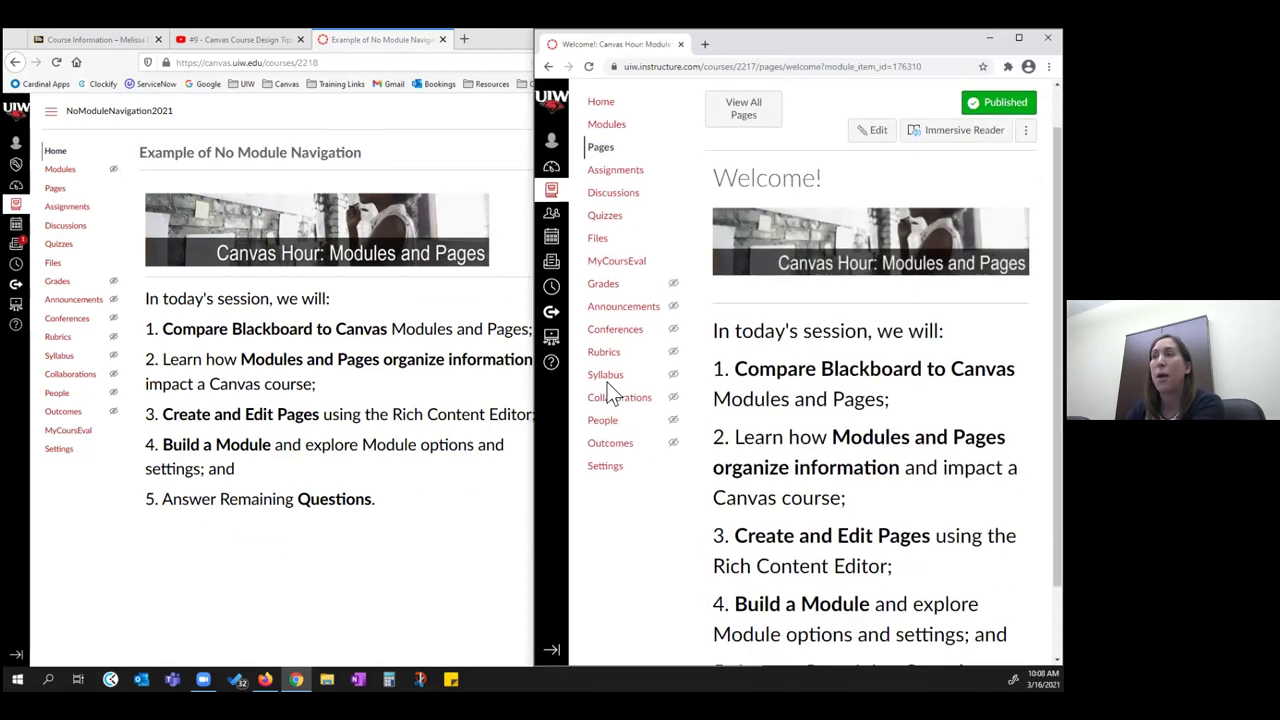
Step: Open the Welcome! page from the CHMP2021 modules list and advance to the What are Modules and Pages? page
{"action": "left_click", "coordinate": [421, 574]}
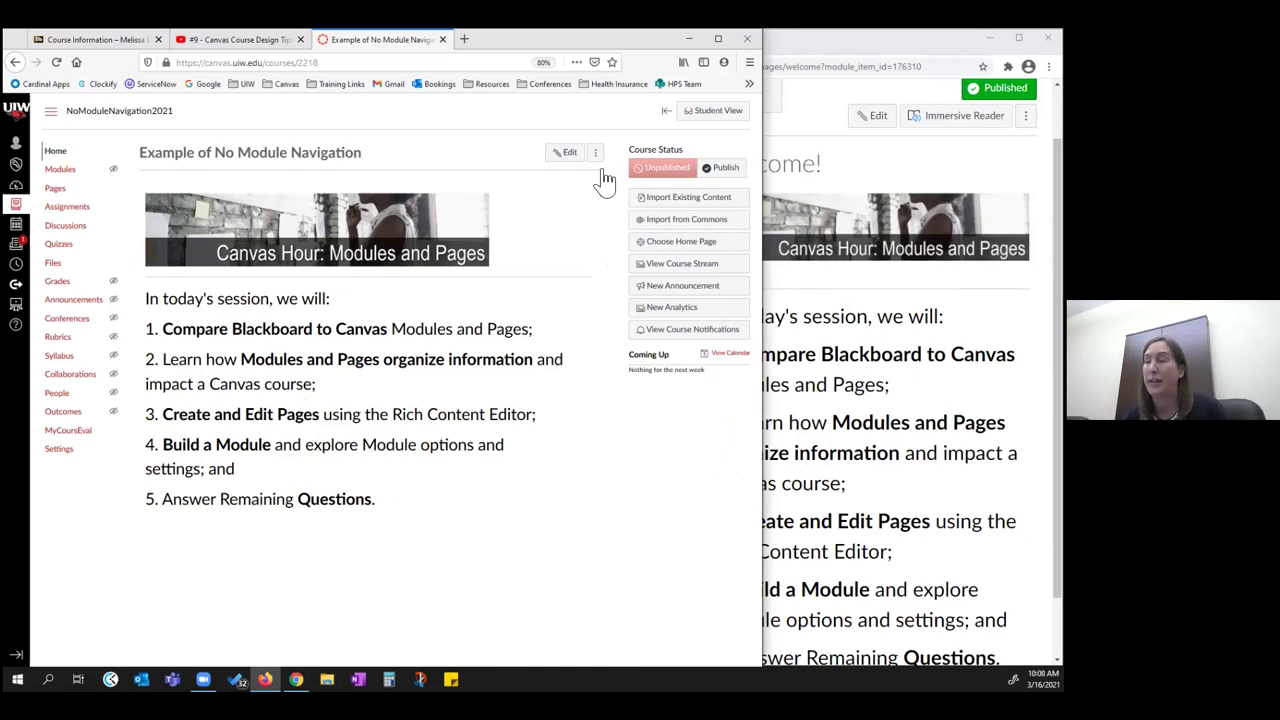
{"action": "key", "text": "alt+Tab"}
{"action": "left_click", "coordinate": [607, 112]}
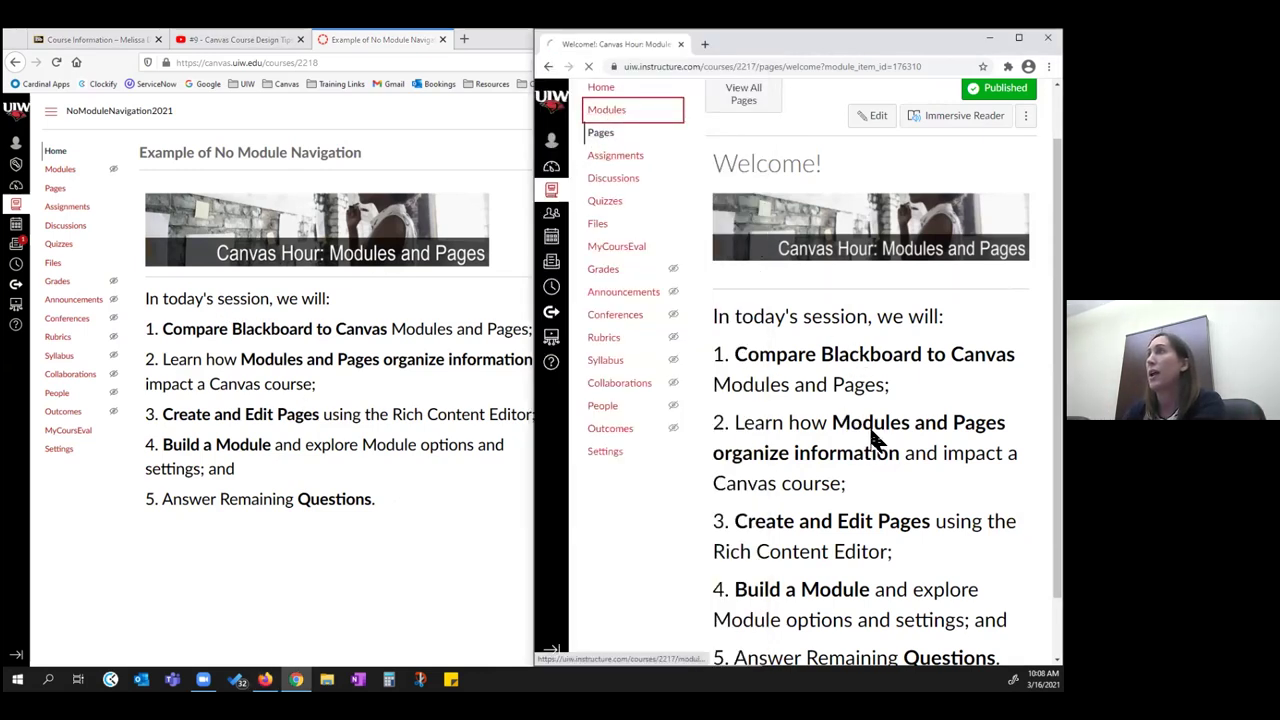
{"action": "left_click", "coordinate": [793, 278]}
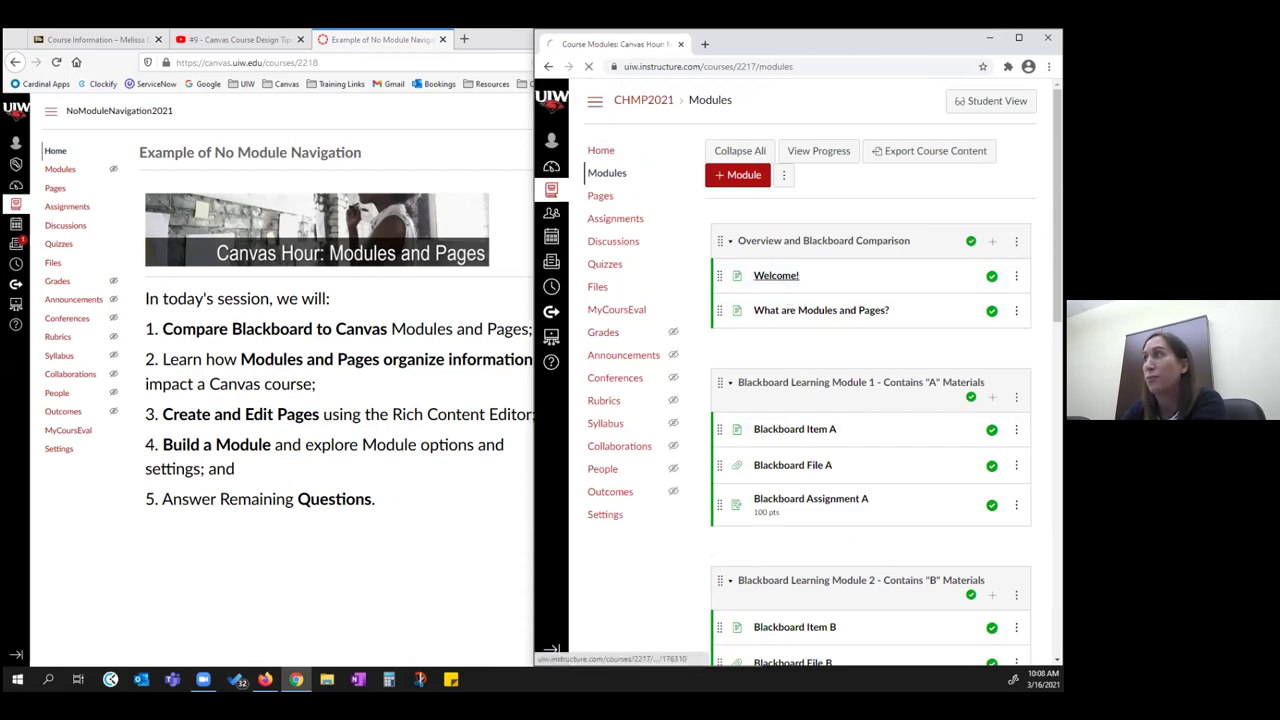
{"action": "scroll", "coordinate": [870, 400], "scroll_direction": "down", "scroll_amount": 2}
{"action": "left_click", "coordinate": [1010, 628]}
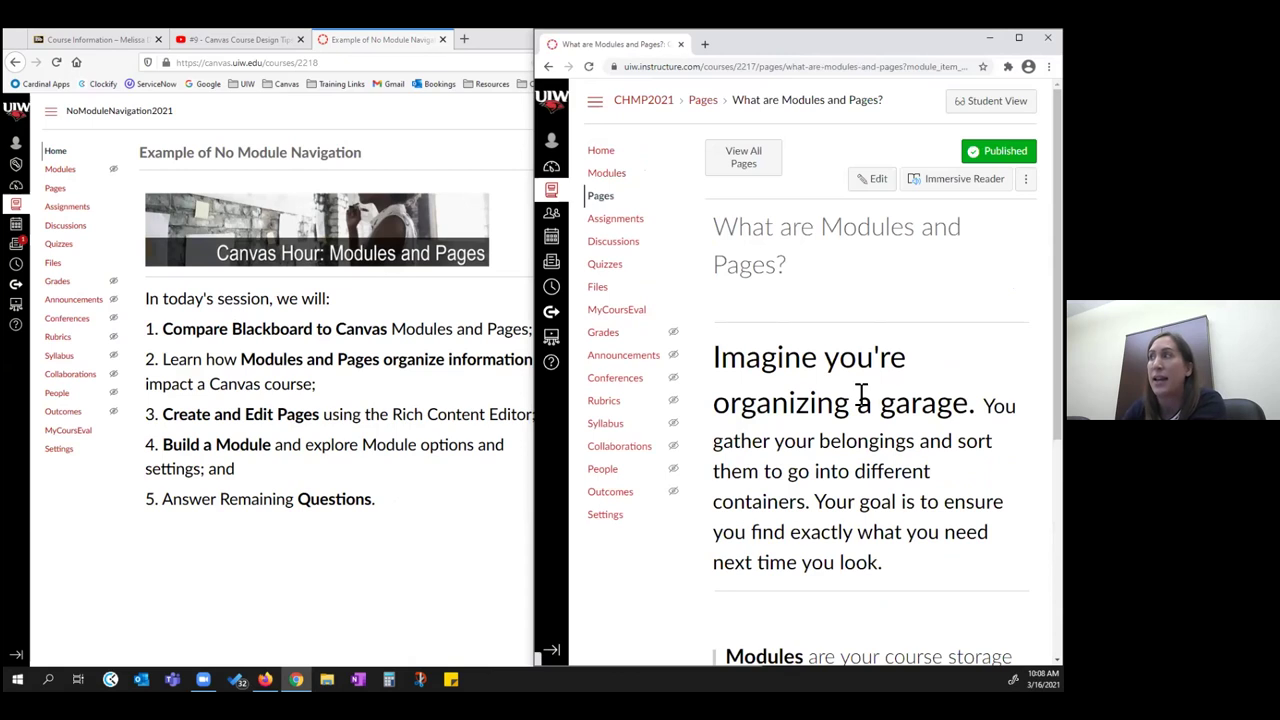
{"action": "scroll", "coordinate": [857, 500], "scroll_direction": "down", "scroll_amount": 2}
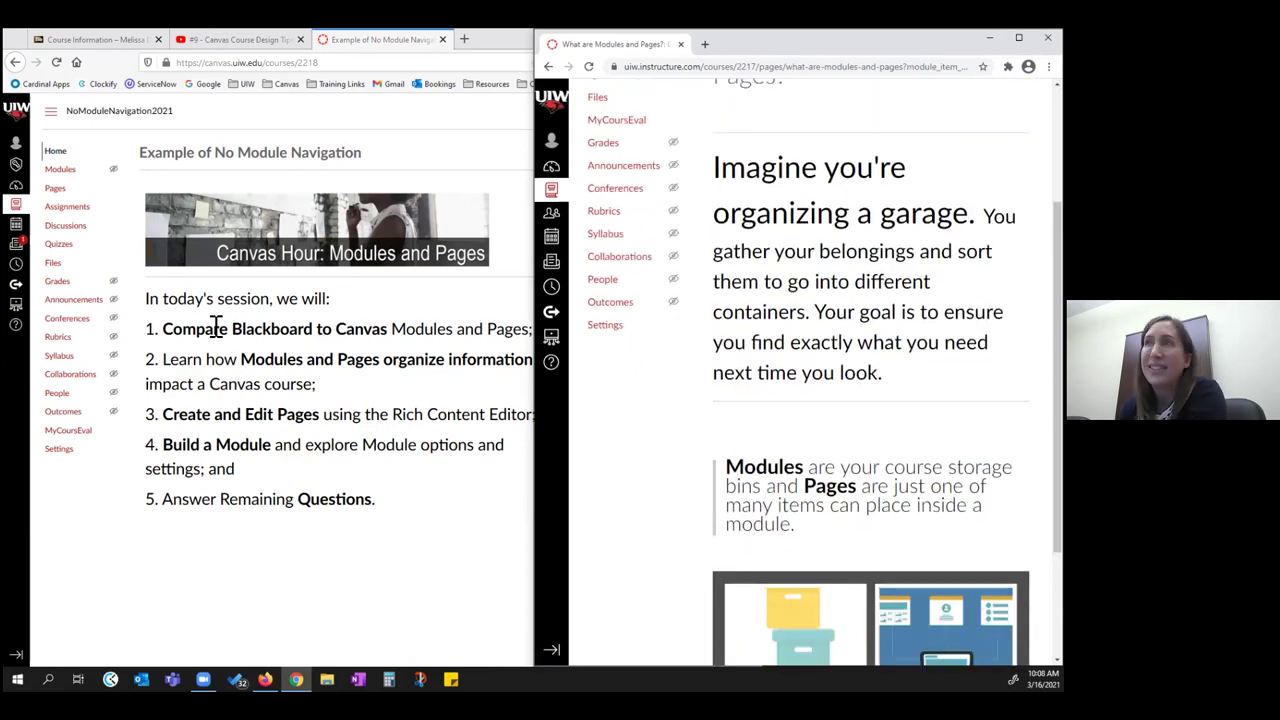
Step: Show all pages of the NoModuleNavigation2021 course in Firefox and view its What are Modules and Pages? page to the end
{"action": "left_click", "coordinate": [55, 190]}
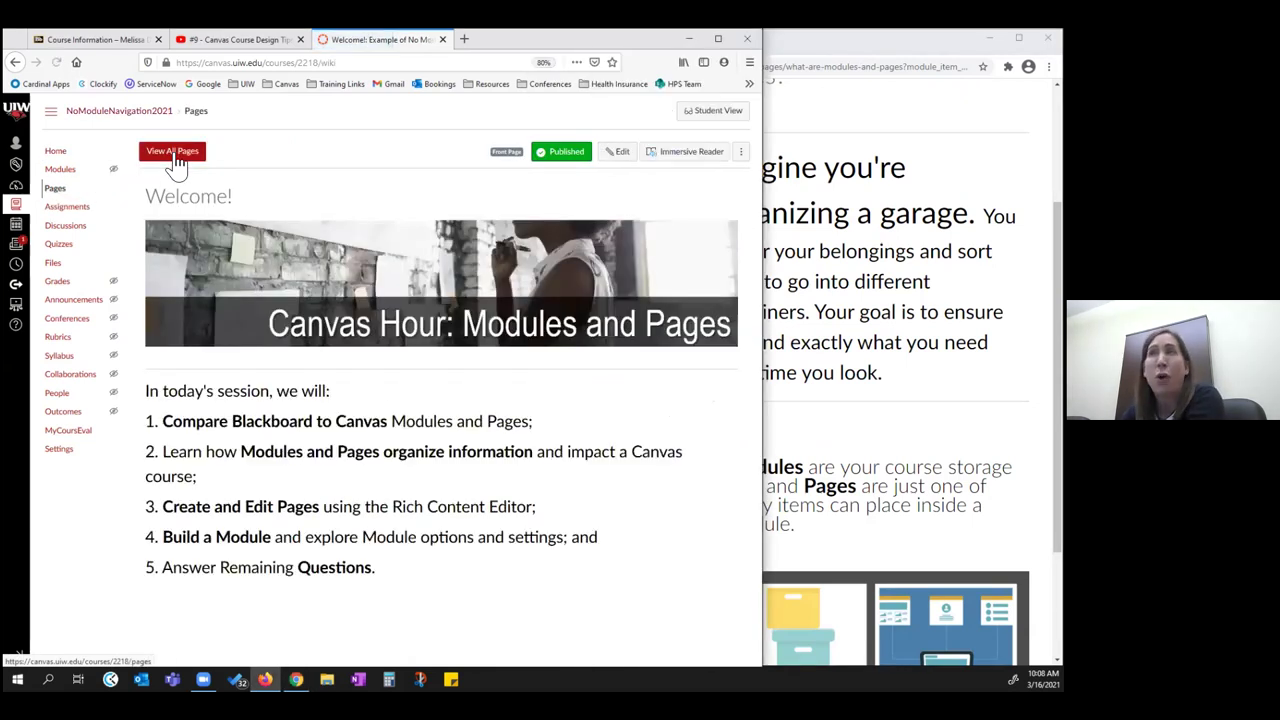
{"action": "left_click", "coordinate": [174, 157]}
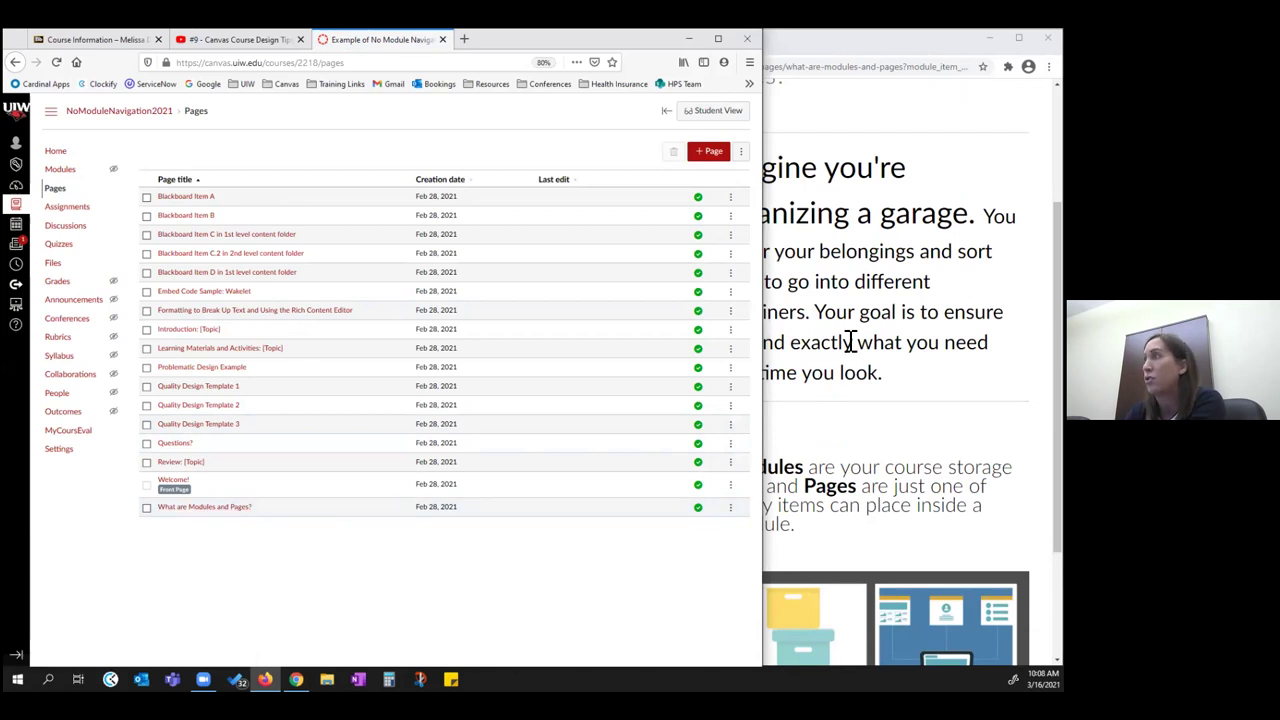
{"action": "left_click", "coordinate": [800, 290]}
{"action": "scroll", "coordinate": [735, 220], "scroll_direction": "up", "scroll_amount": 3}
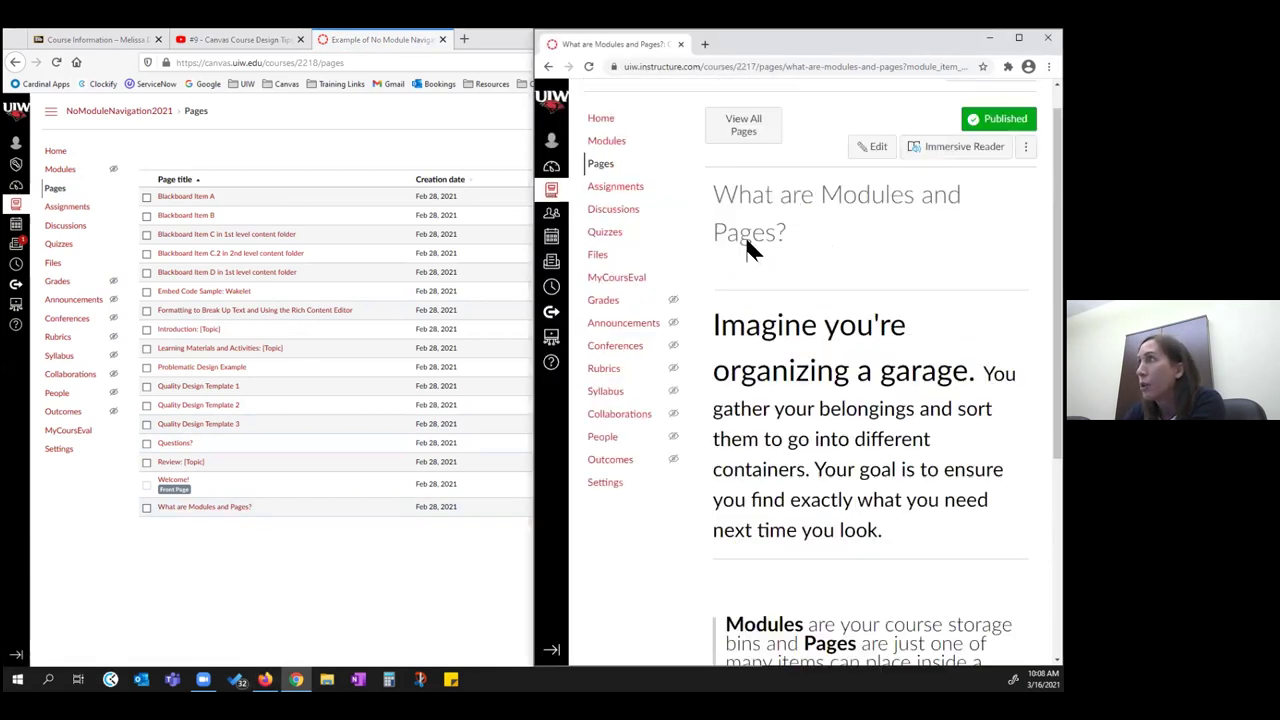
{"action": "left_click", "coordinate": [205, 507]}
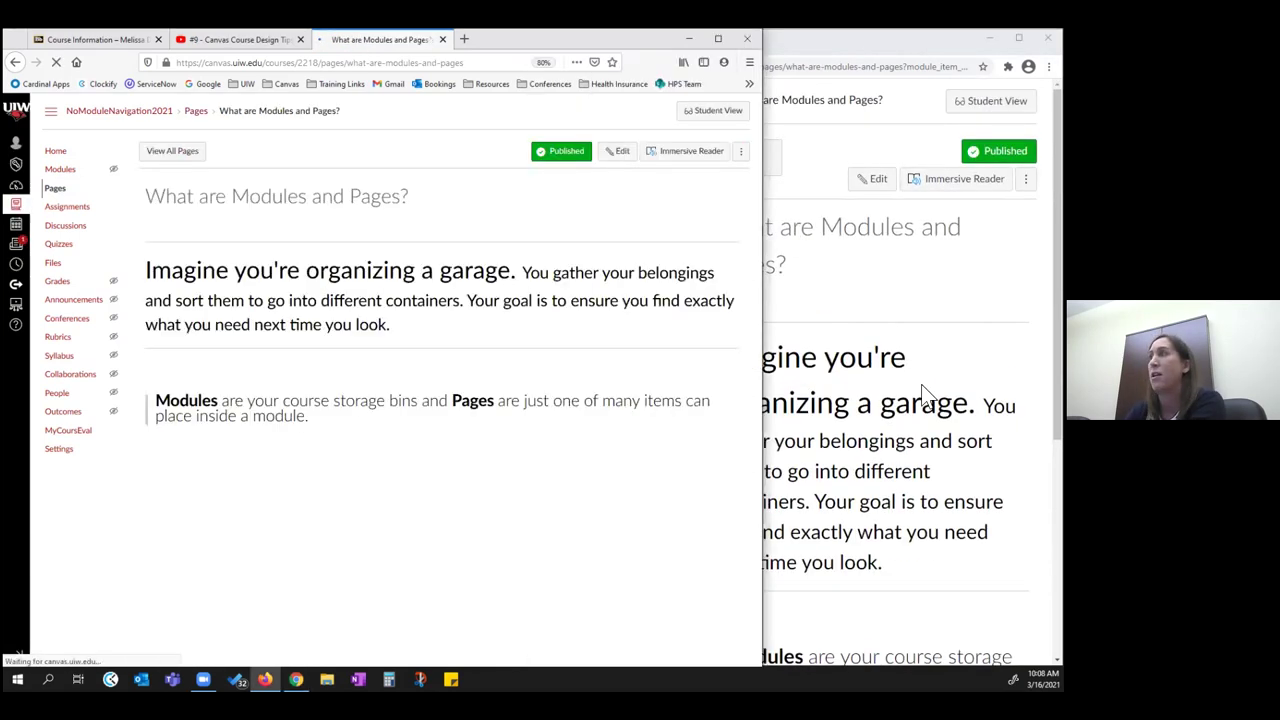
{"action": "scroll", "coordinate": [531, 434], "scroll_direction": "down", "scroll_amount": 2}
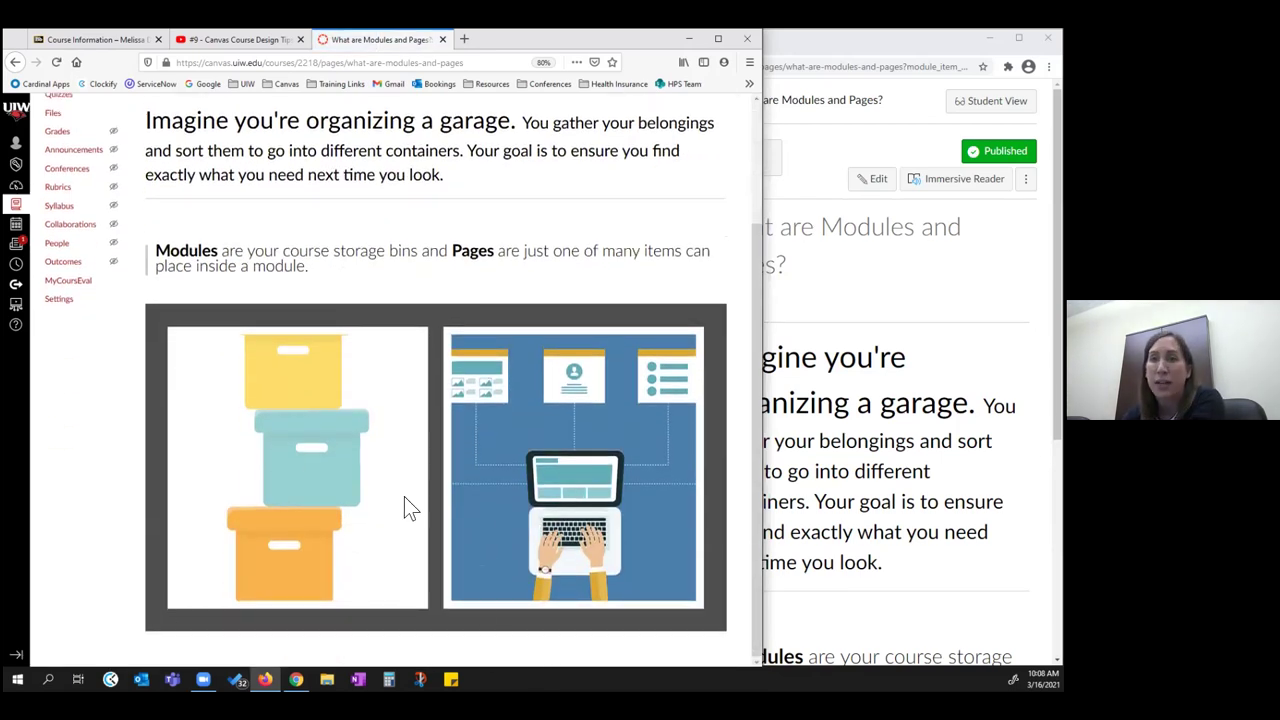
{"action": "scroll", "coordinate": [404, 496], "scroll_direction": "up", "scroll_amount": 3}
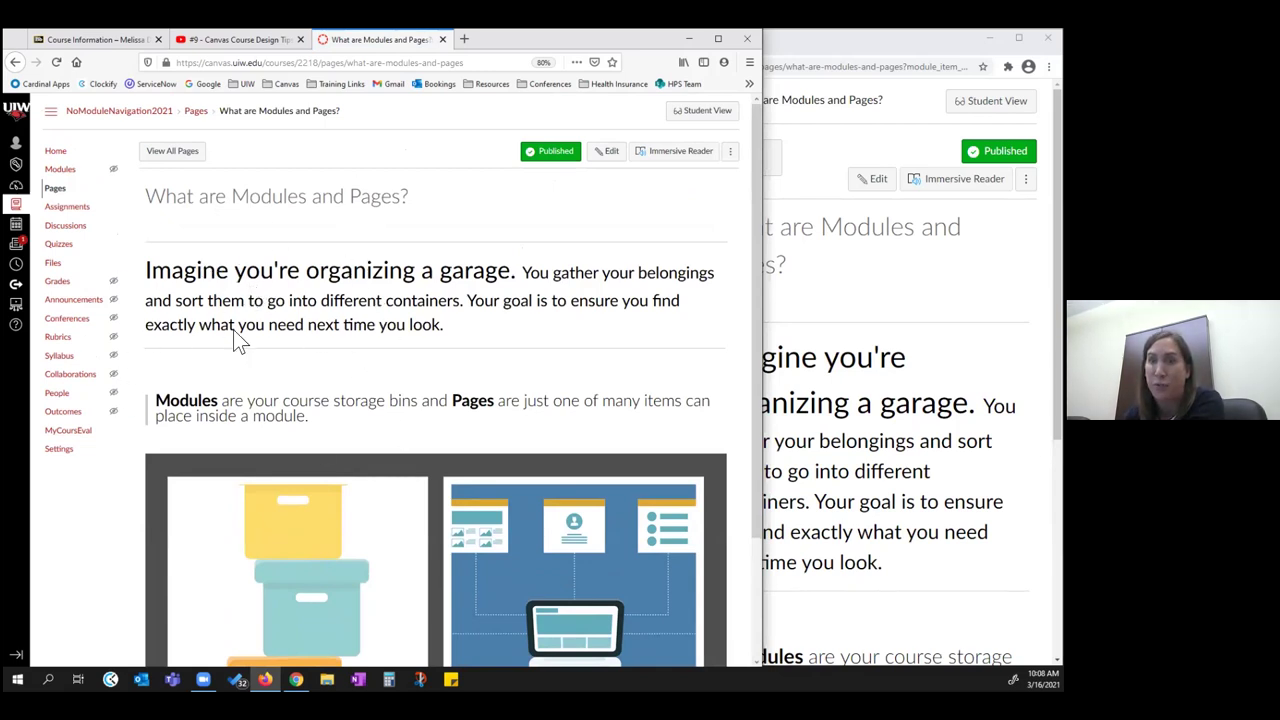
Step: Return to CHMP2021 in Chrome and advance from What are Modules and Pages? through the module items to Managing Your My Media-1.pdf
{"action": "left_click", "coordinate": [890, 288]}
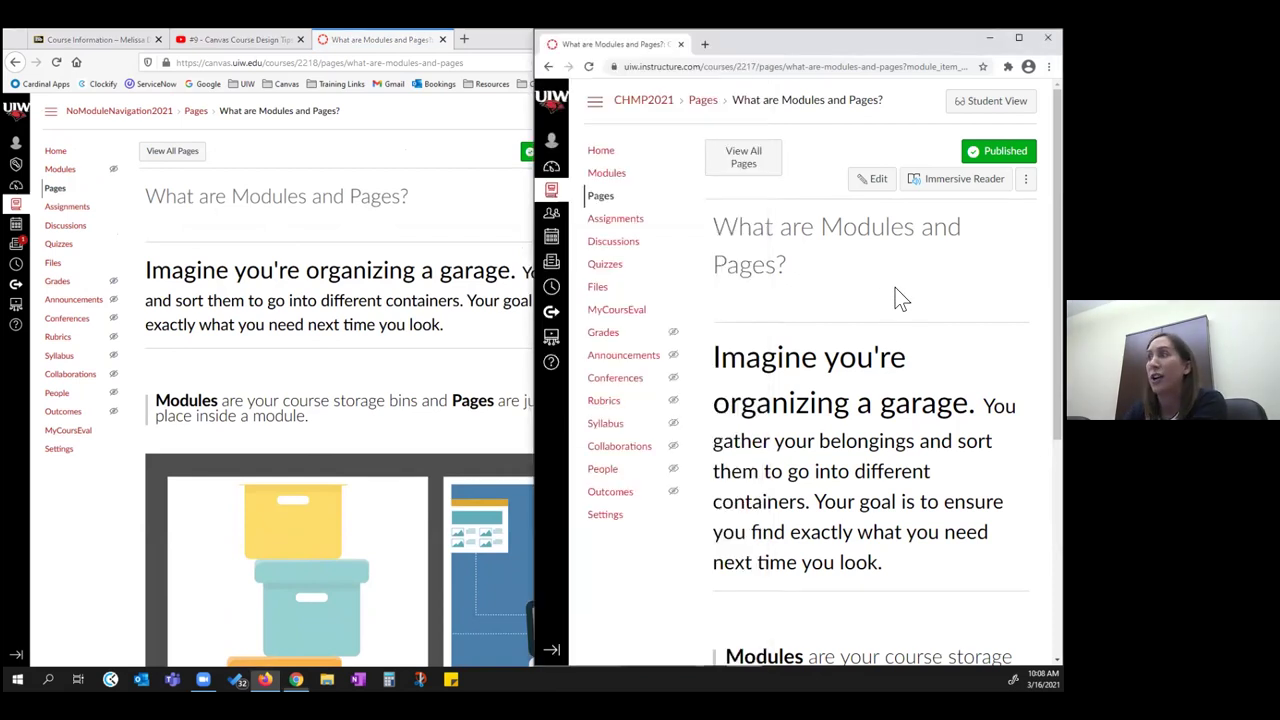
{"action": "scroll", "coordinate": [880, 330], "scroll_direction": "down", "scroll_amount": 1}
{"action": "scroll", "coordinate": [880, 380], "scroll_direction": "down", "scroll_amount": 1}
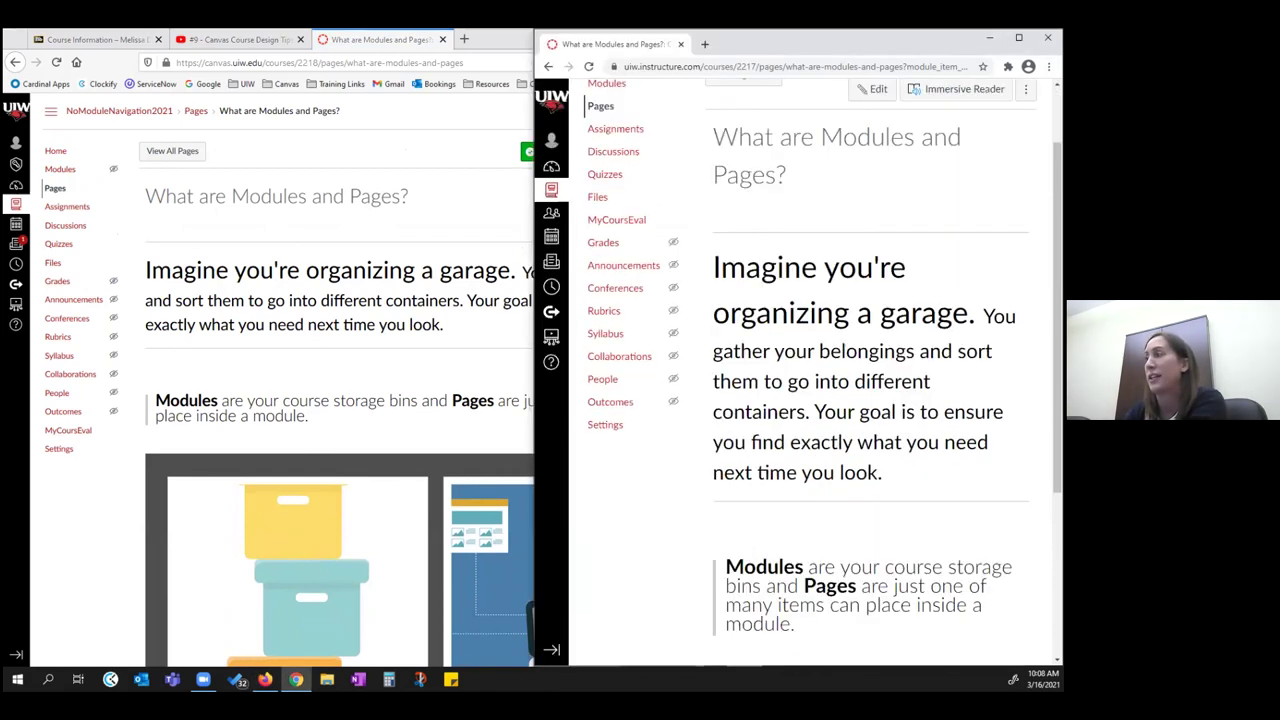
{"action": "scroll", "coordinate": [880, 380], "scroll_direction": "down", "scroll_amount": 2}
{"action": "scroll", "coordinate": [925, 334], "scroll_direction": "down", "scroll_amount": 2}
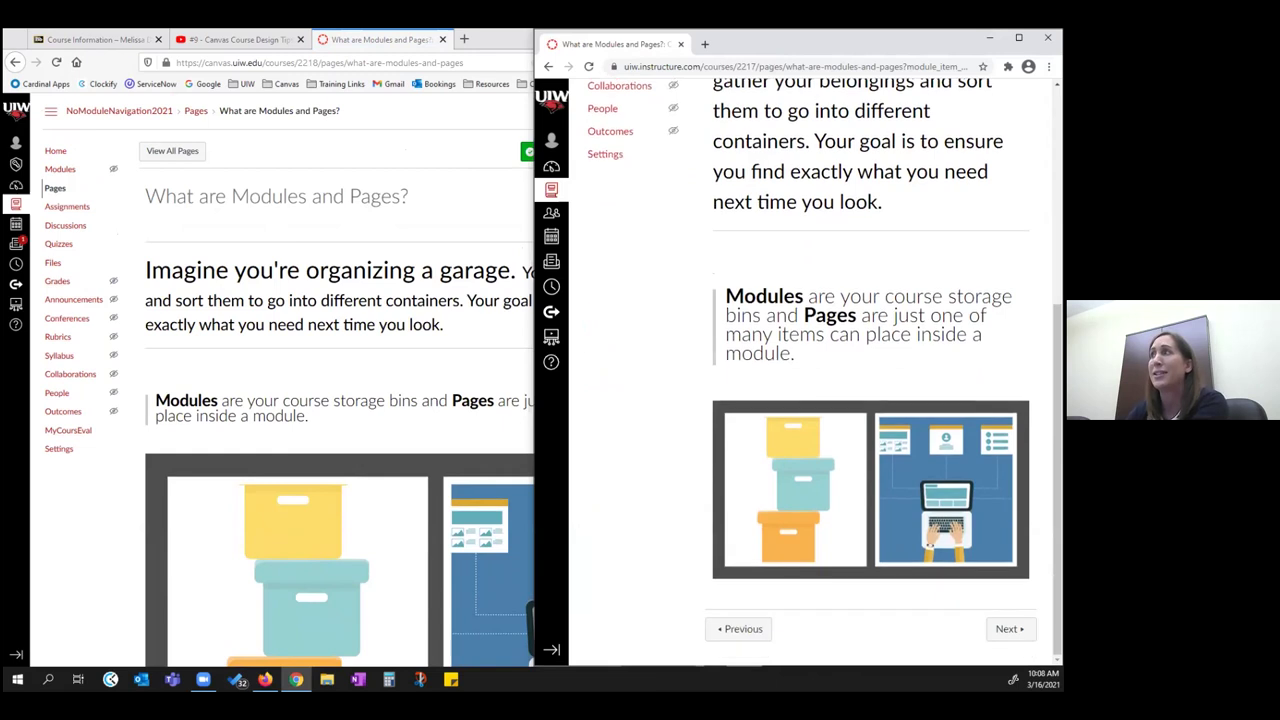
{"action": "left_click", "coordinate": [1008, 628]}
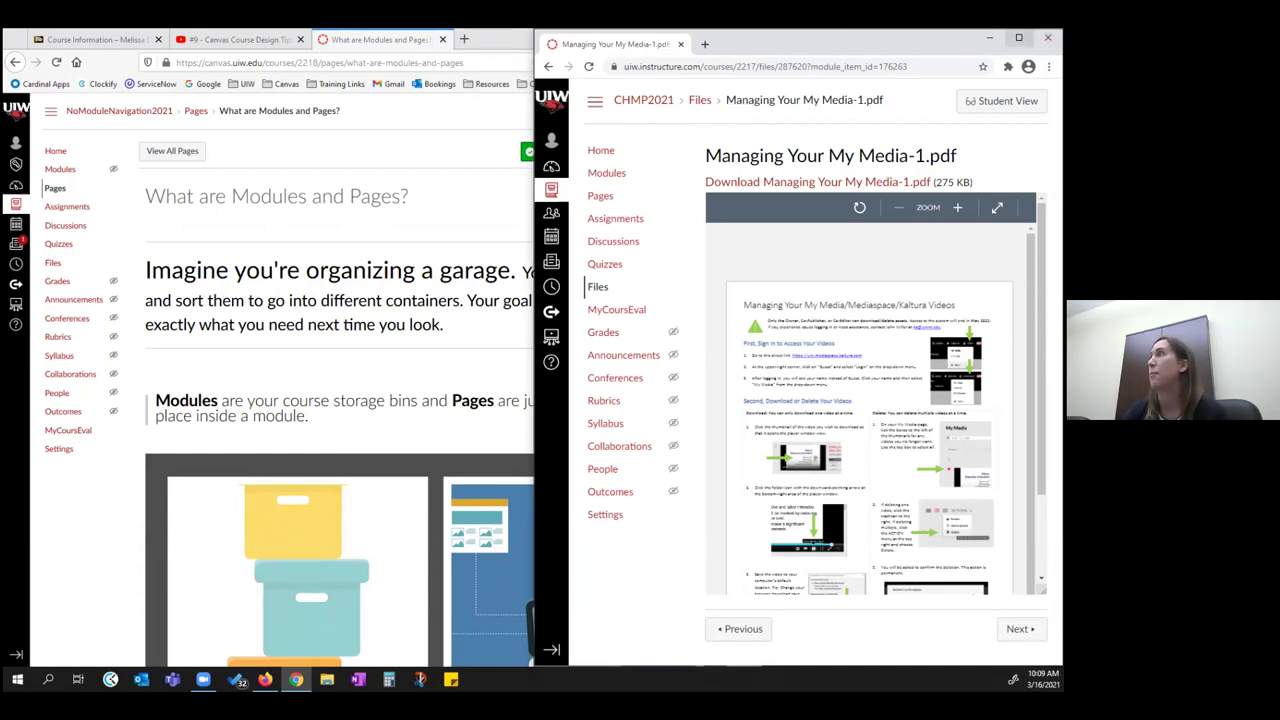
Step: Maximize the CHMP2021 window and review the course's modules list down to Let's Build a Module!
{"action": "left_click", "coordinate": [1018, 37]}
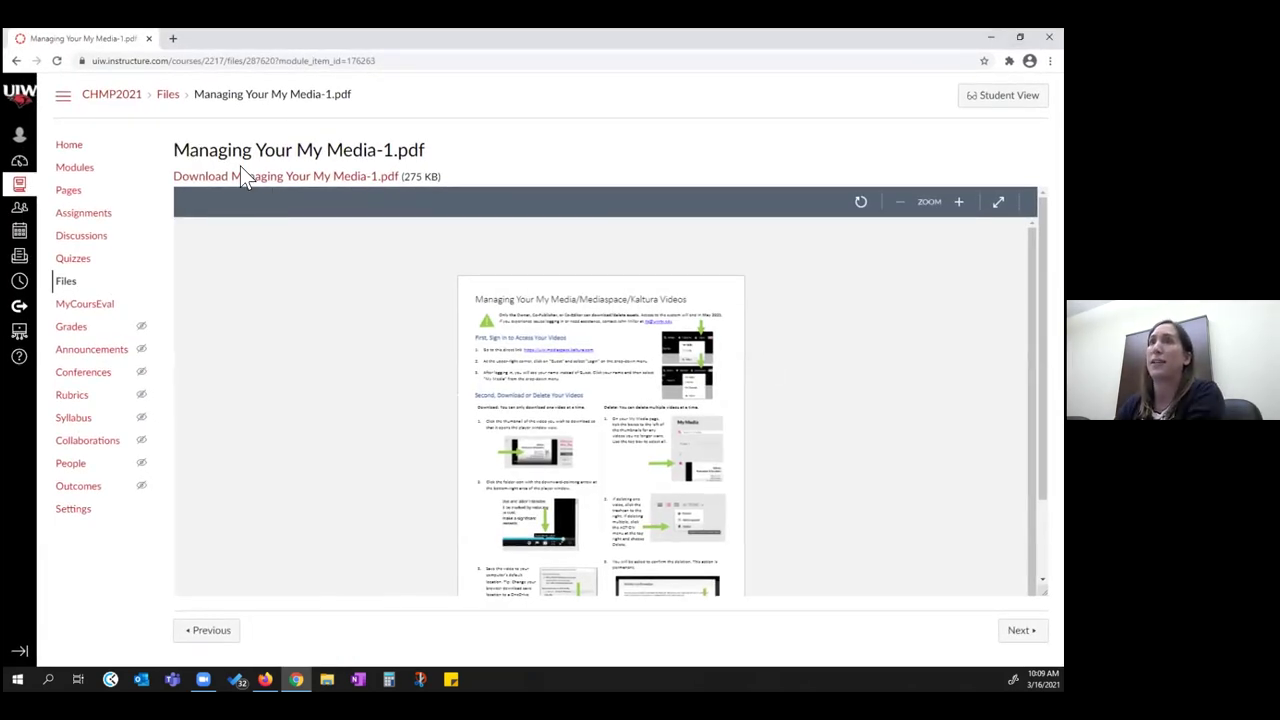
{"action": "left_click", "coordinate": [88, 168]}
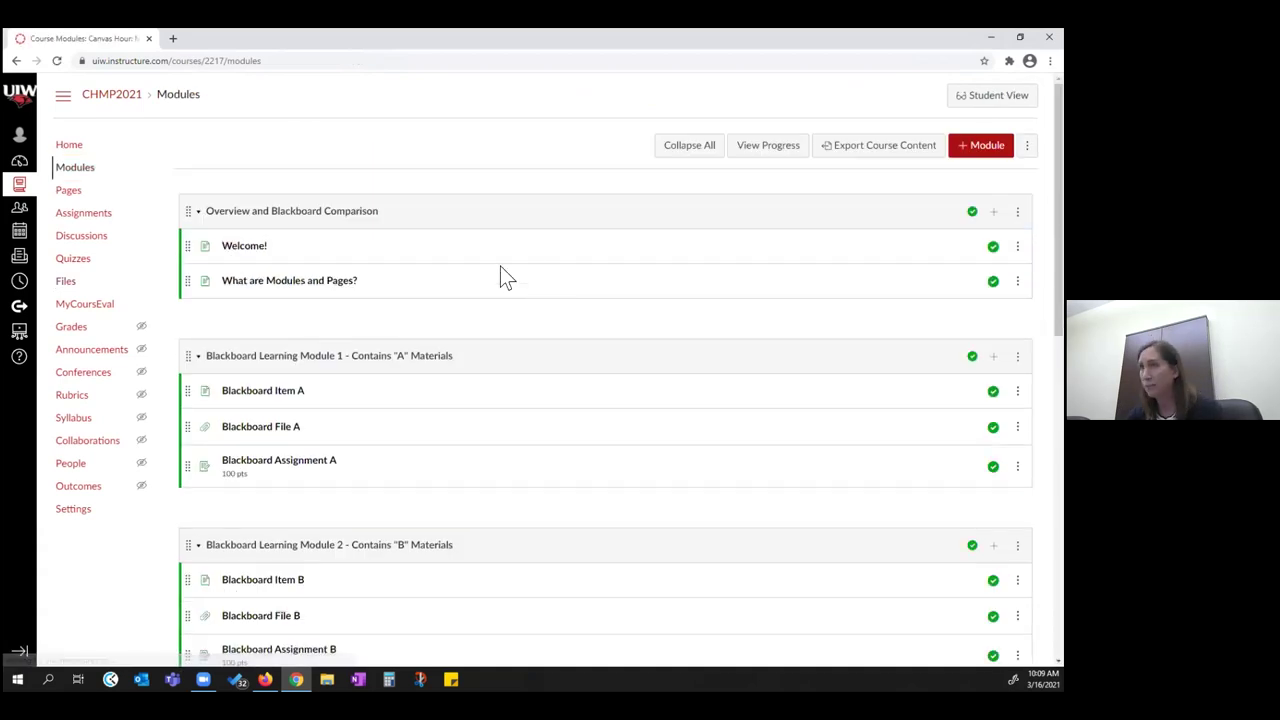
{"action": "scroll", "coordinate": [252, 178], "scroll_direction": "down", "scroll_amount": 1}
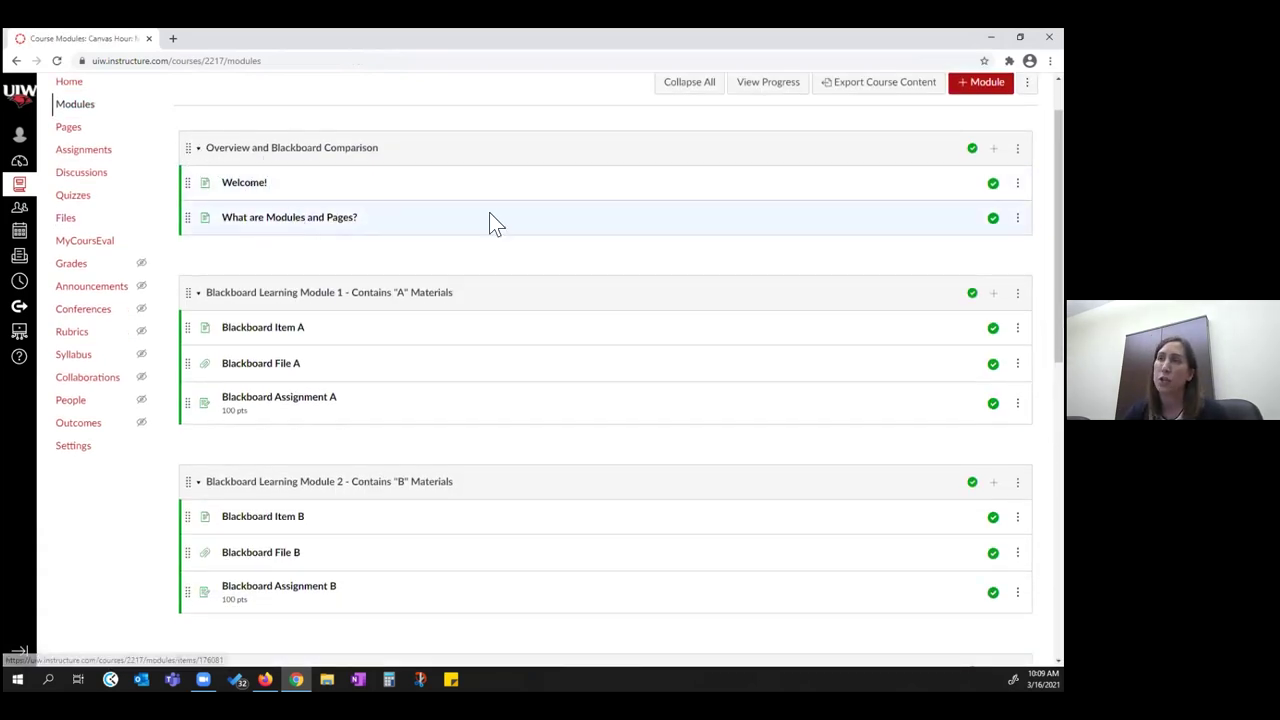
{"action": "scroll", "coordinate": [489, 214], "scroll_direction": "down", "scroll_amount": 2}
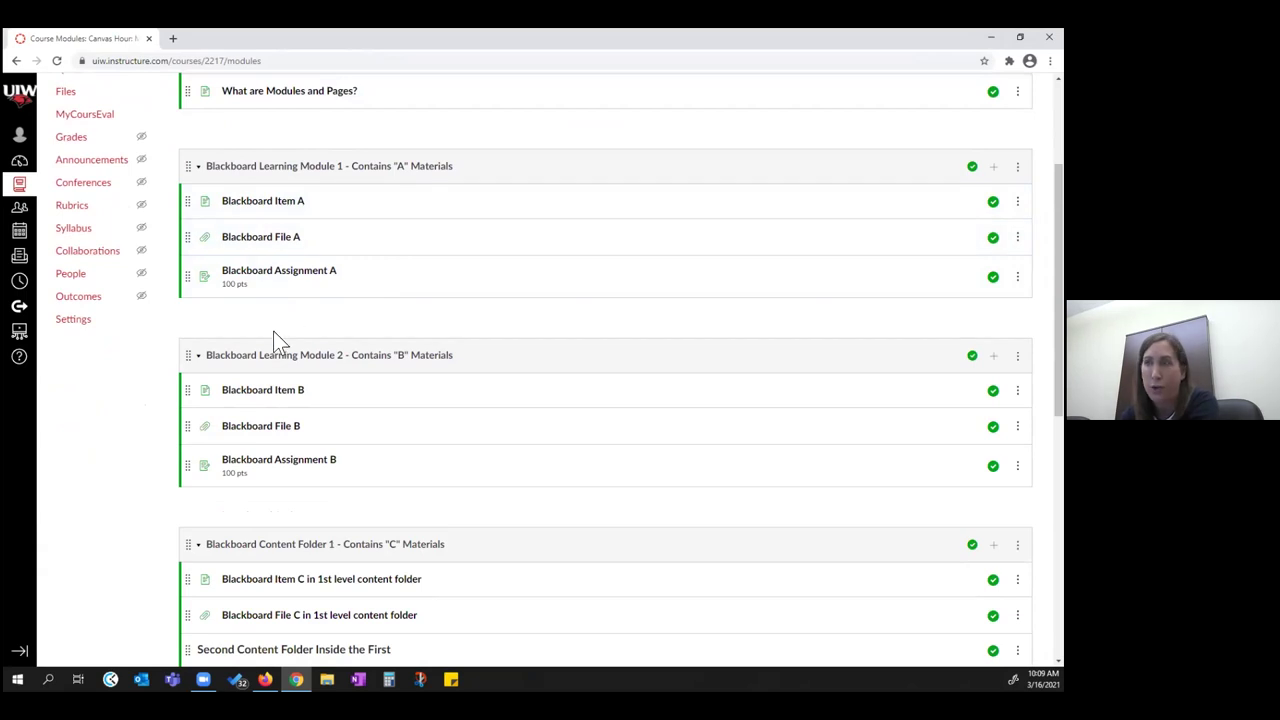
{"action": "scroll", "coordinate": [320, 420], "scroll_direction": "down", "scroll_amount": 3}
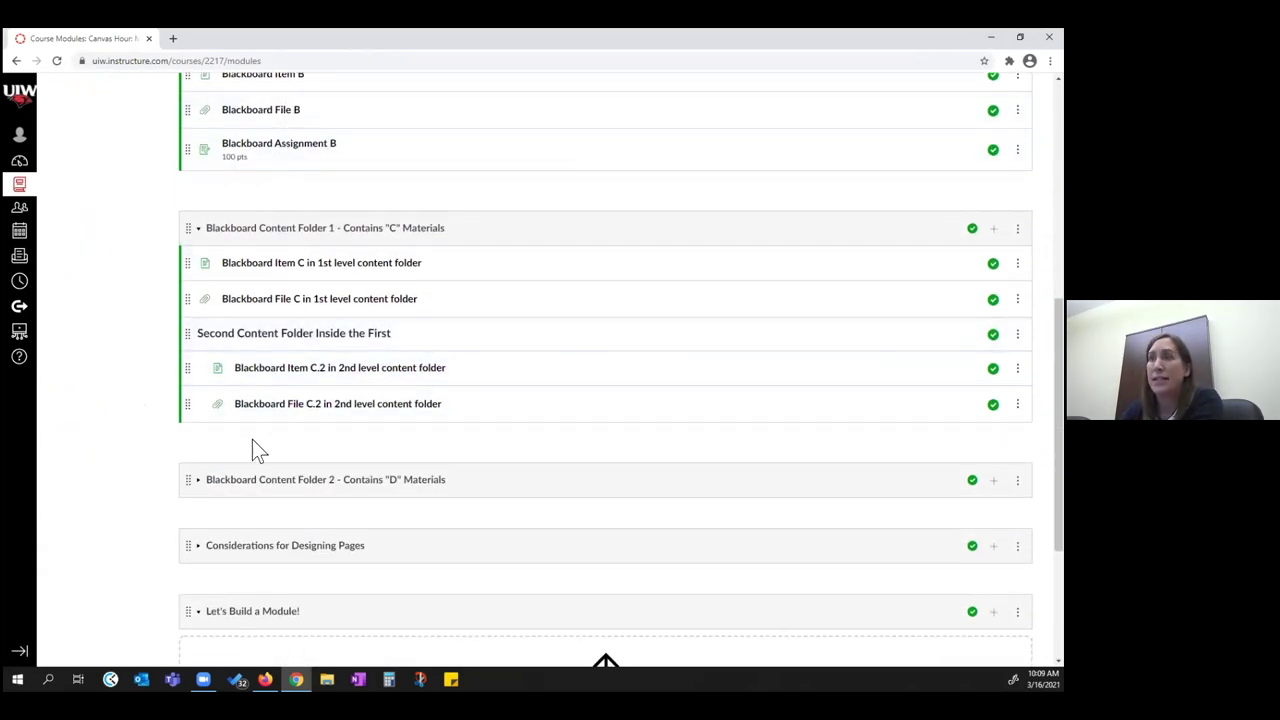
{"action": "scroll", "coordinate": [252, 448], "scroll_direction": "down", "scroll_amount": 1}
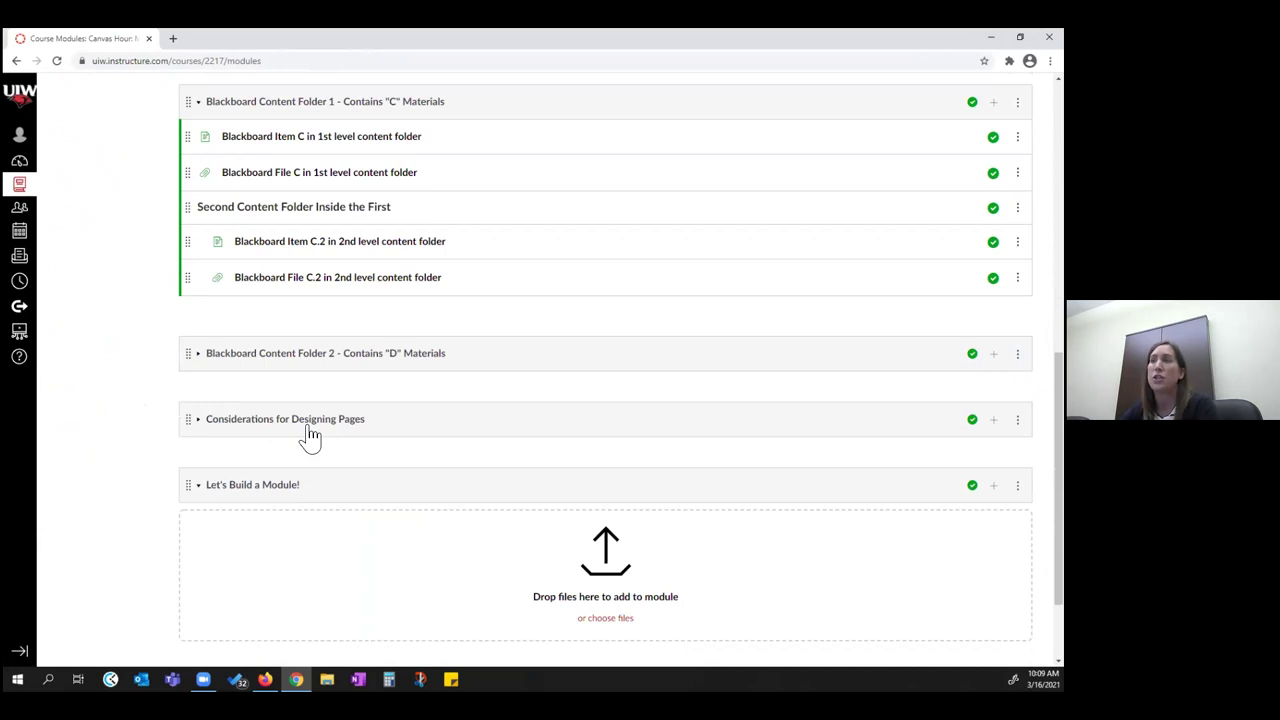
Step: Expand the Considerations for Designing Pages module and open its Formatting to Break Up Text and Using the Rich Content Editor page
{"action": "left_click", "coordinate": [200, 421]}
{"action": "scroll", "coordinate": [414, 450], "scroll_direction": "down", "scroll_amount": 1}
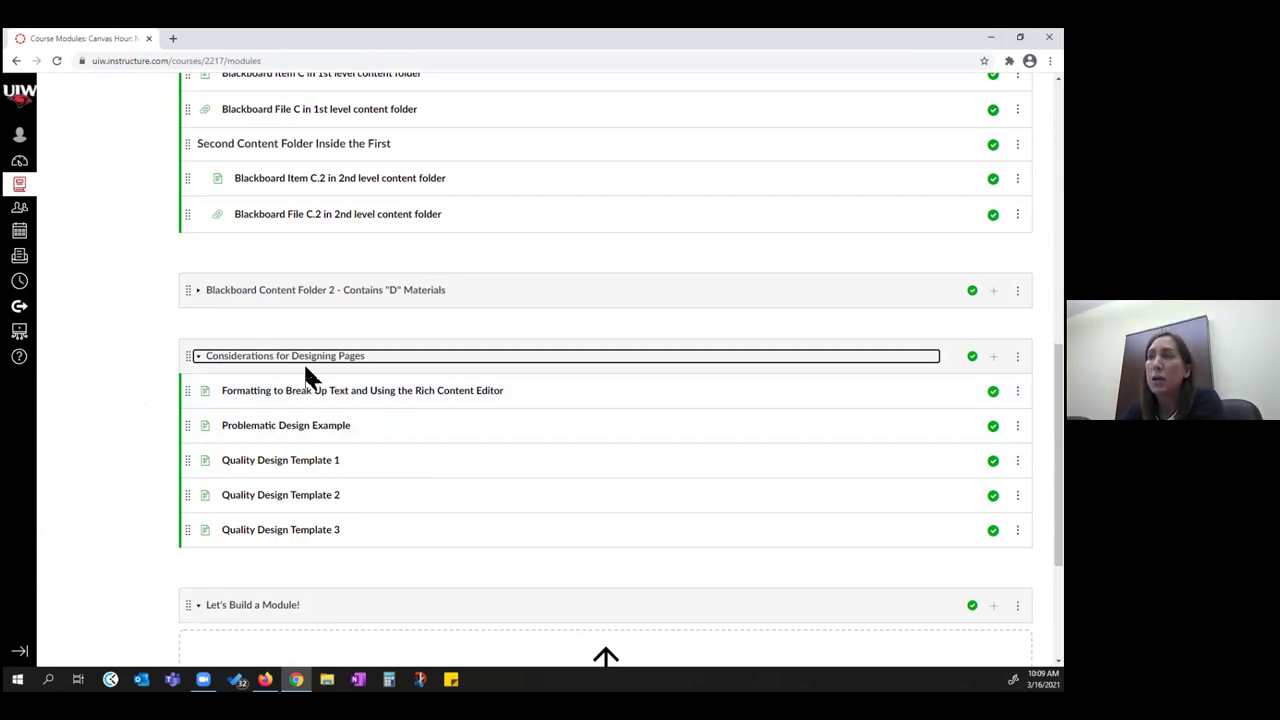
{"action": "left_click", "coordinate": [330, 391]}
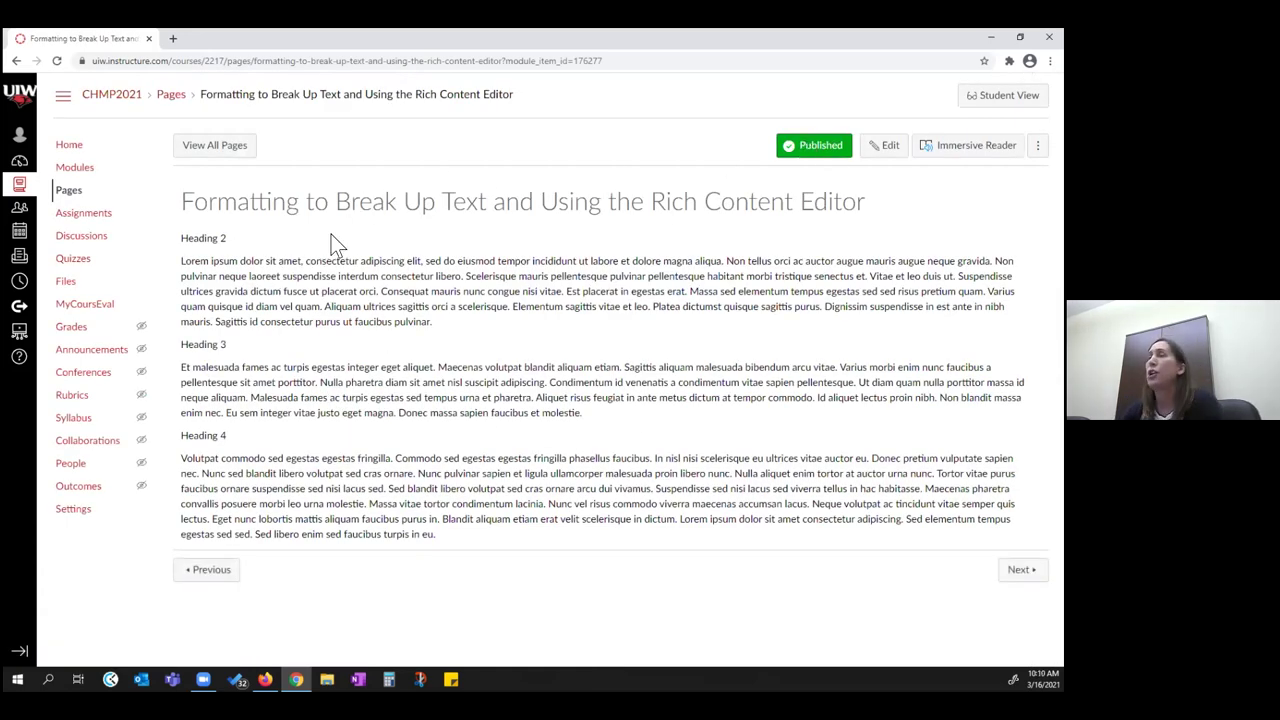
Step: Show all pages of the CHMP2021 course and start a new page titled "Example New Page"
{"action": "left_click", "coordinate": [233, 150]}
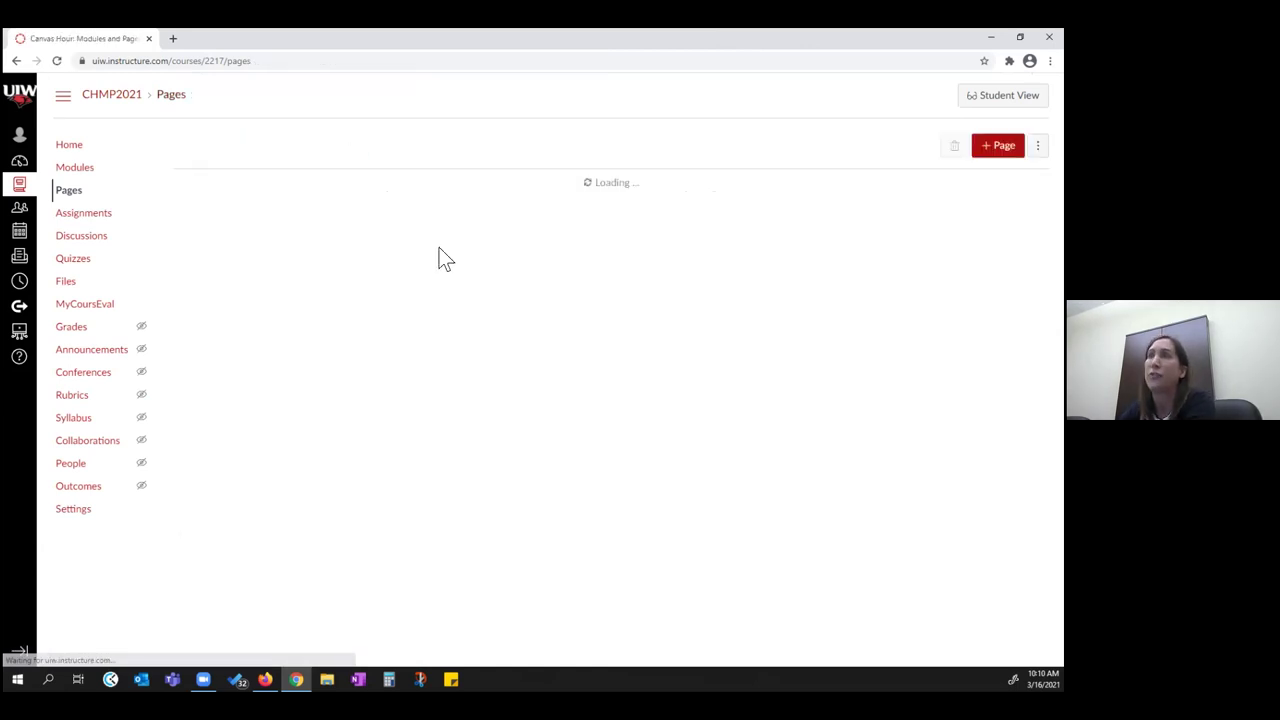
{"action": "scroll", "coordinate": [321, 295], "scroll_direction": "down", "scroll_amount": 1}
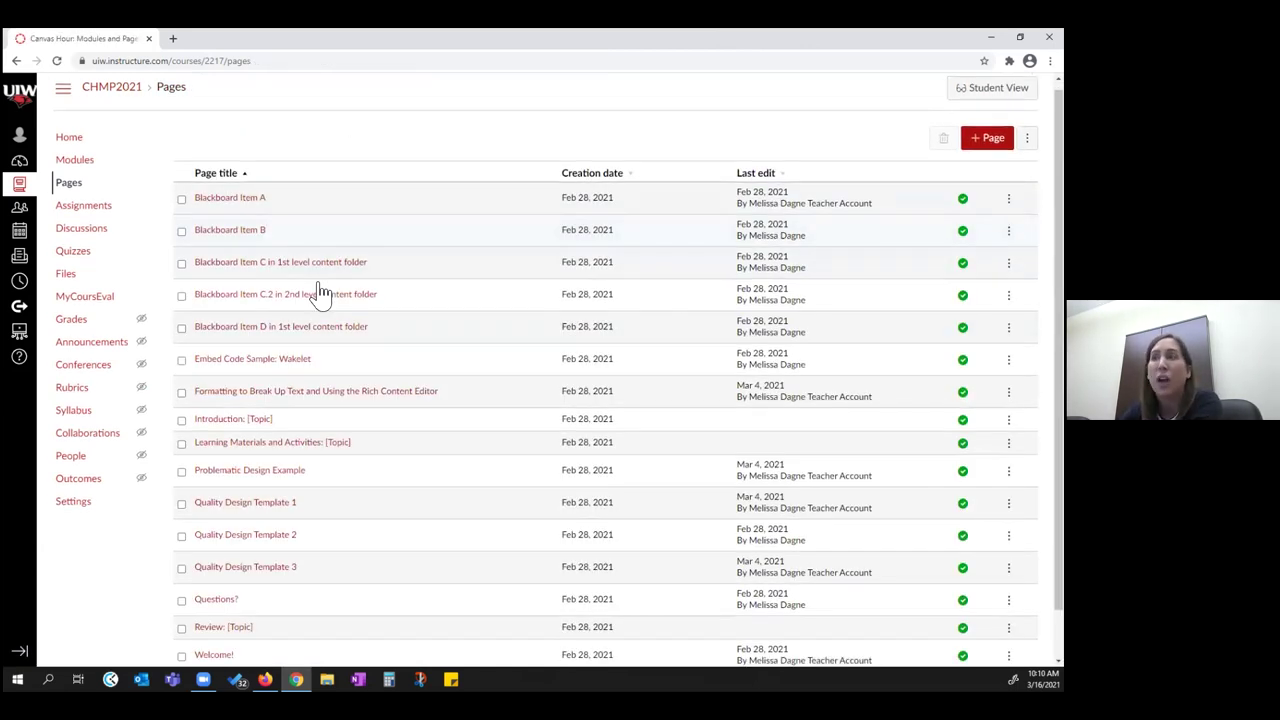
{"action": "scroll", "coordinate": [775, 522], "scroll_direction": "up", "scroll_amount": 1}
{"action": "scroll", "coordinate": [775, 522], "scroll_direction": "up", "scroll_amount": 1}
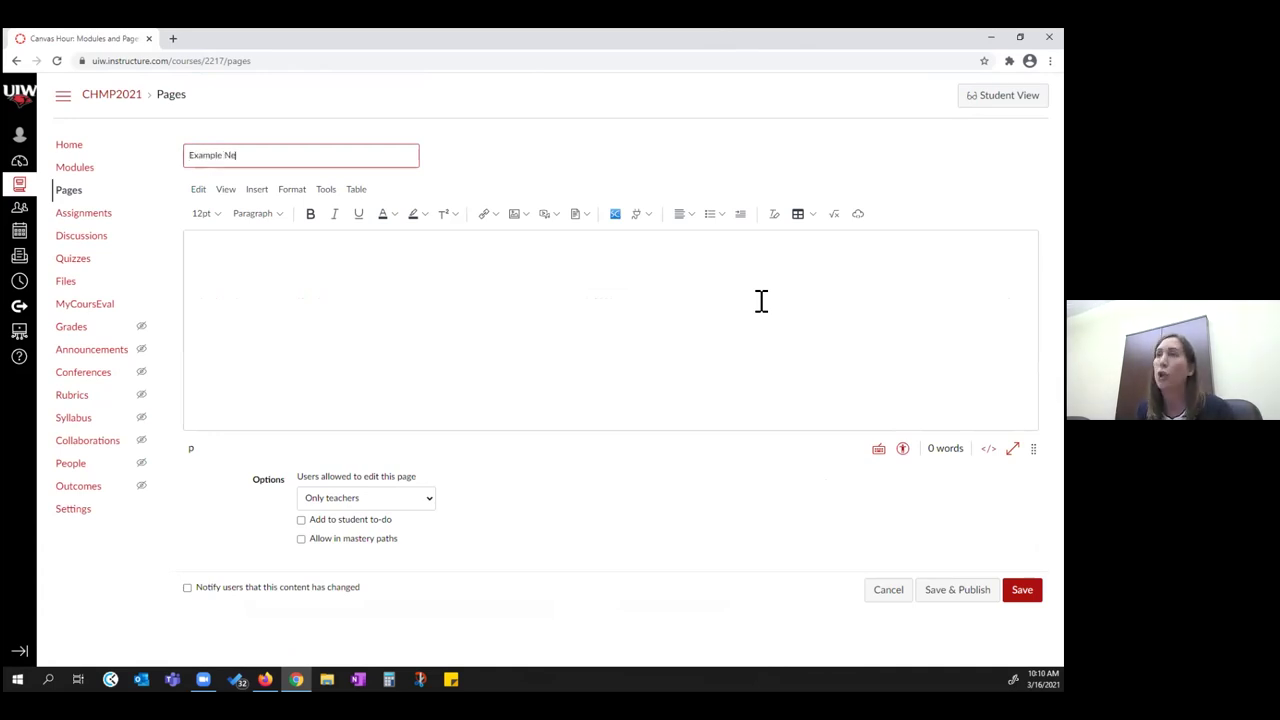
{"action": "type", "text": "Page"}
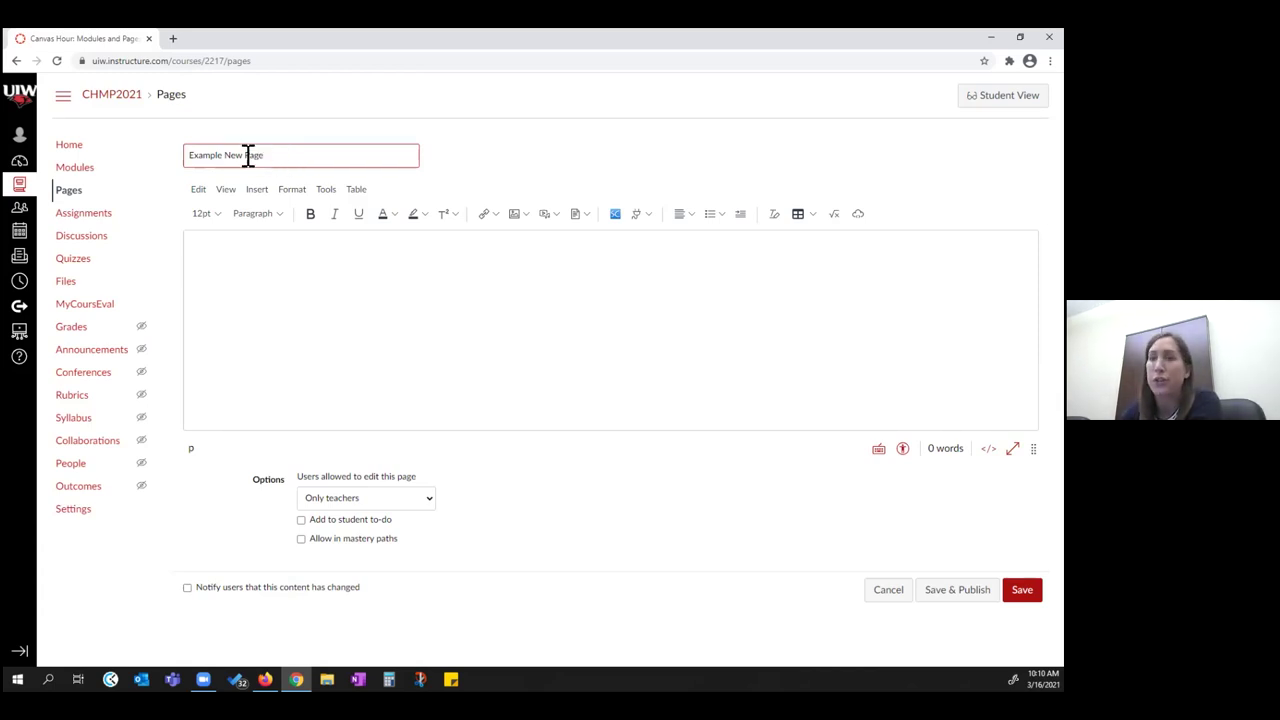
Step: Enlarge the content area of the new page's editor vertically and place the cursor in it
{"action": "left_click", "coordinate": [325, 275]}
{"action": "left_click_drag", "start_coordinate": [1033, 448], "coordinate": [1021, 585]}
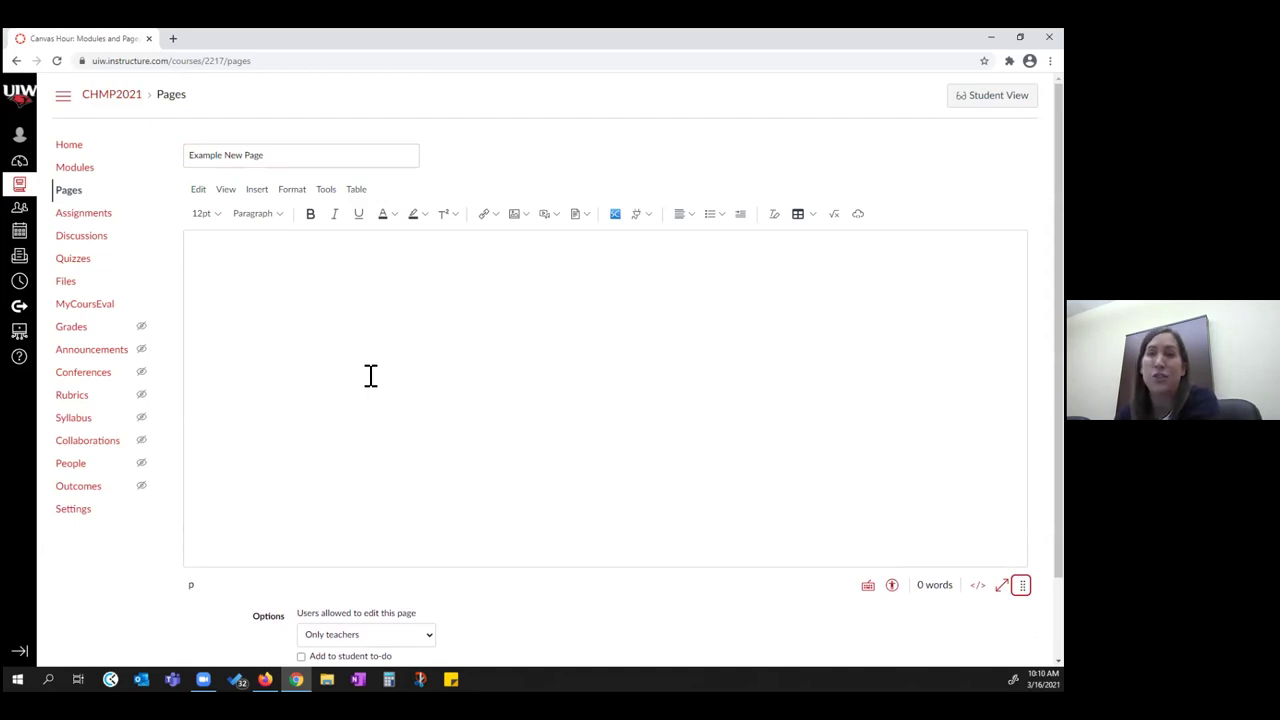
{"action": "left_click", "coordinate": [320, 321]}
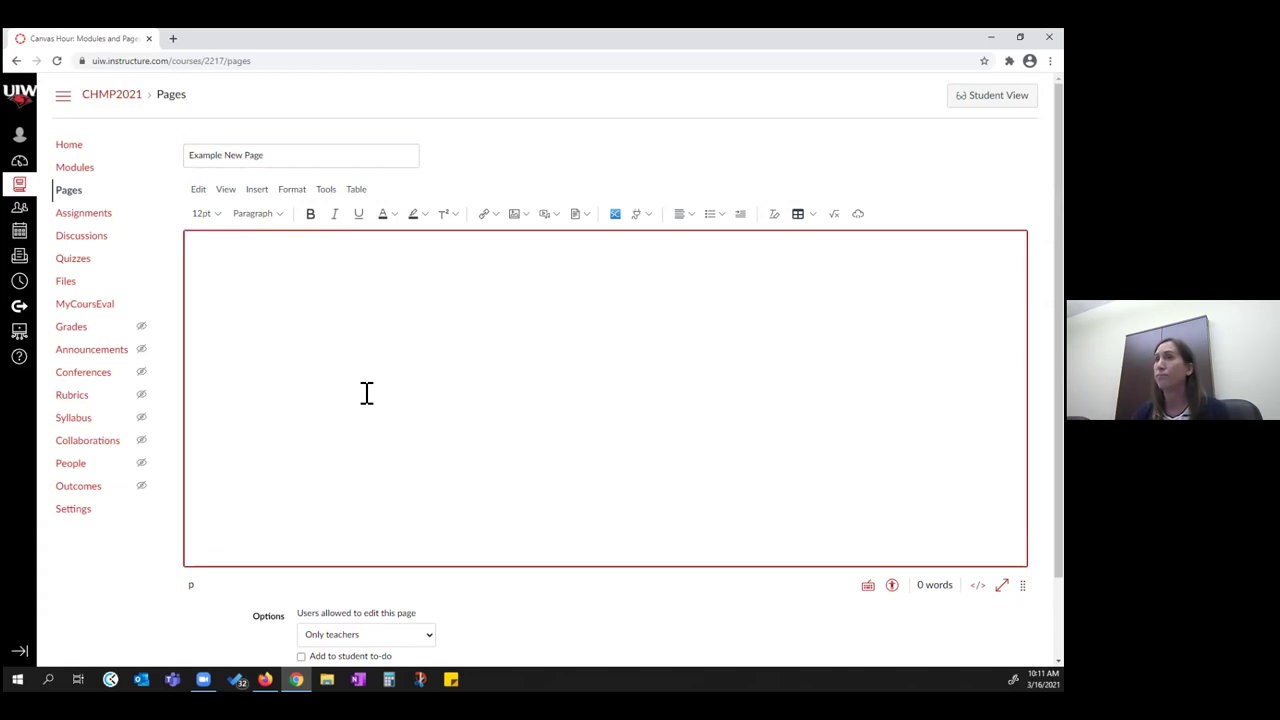
Step: Open the bookmarked Lorem Ipsum Generator in a new Firefox tab and insert a Lorem ipsum paragraph into the new Canvas page's body
{"action": "left_click", "coordinate": [265, 680]}
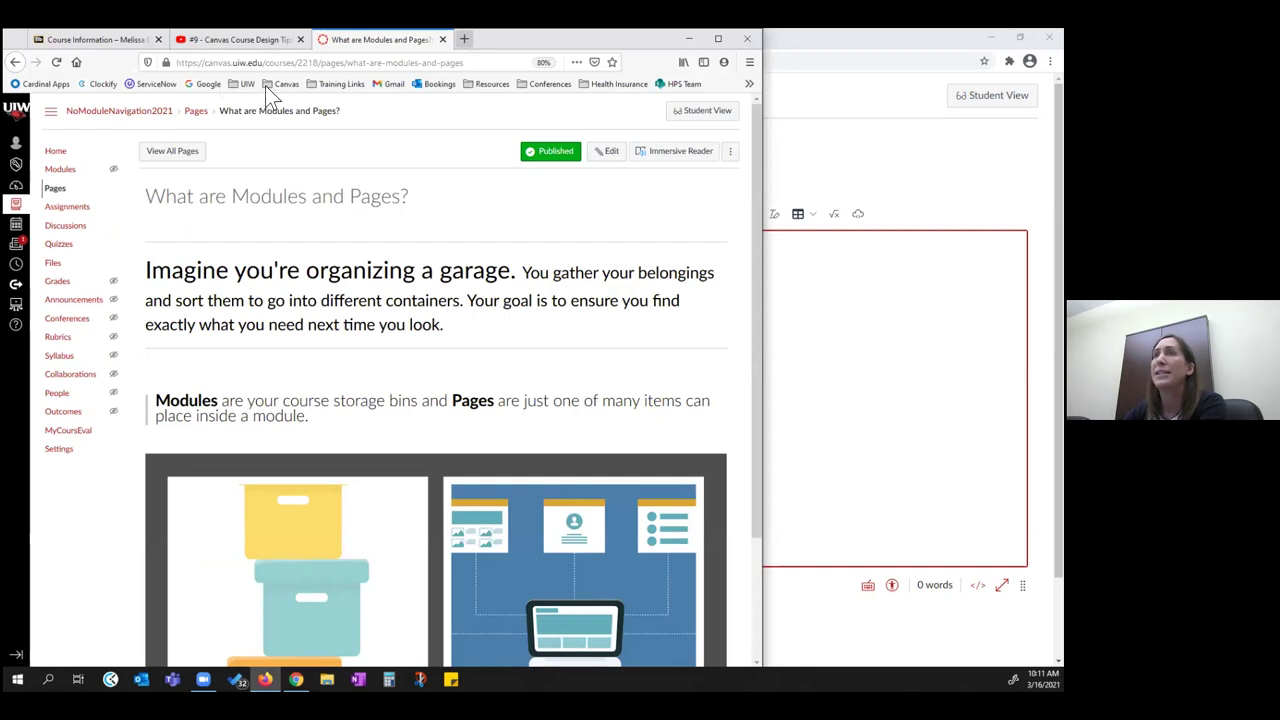
{"action": "key", "text": "ctrl+t"}
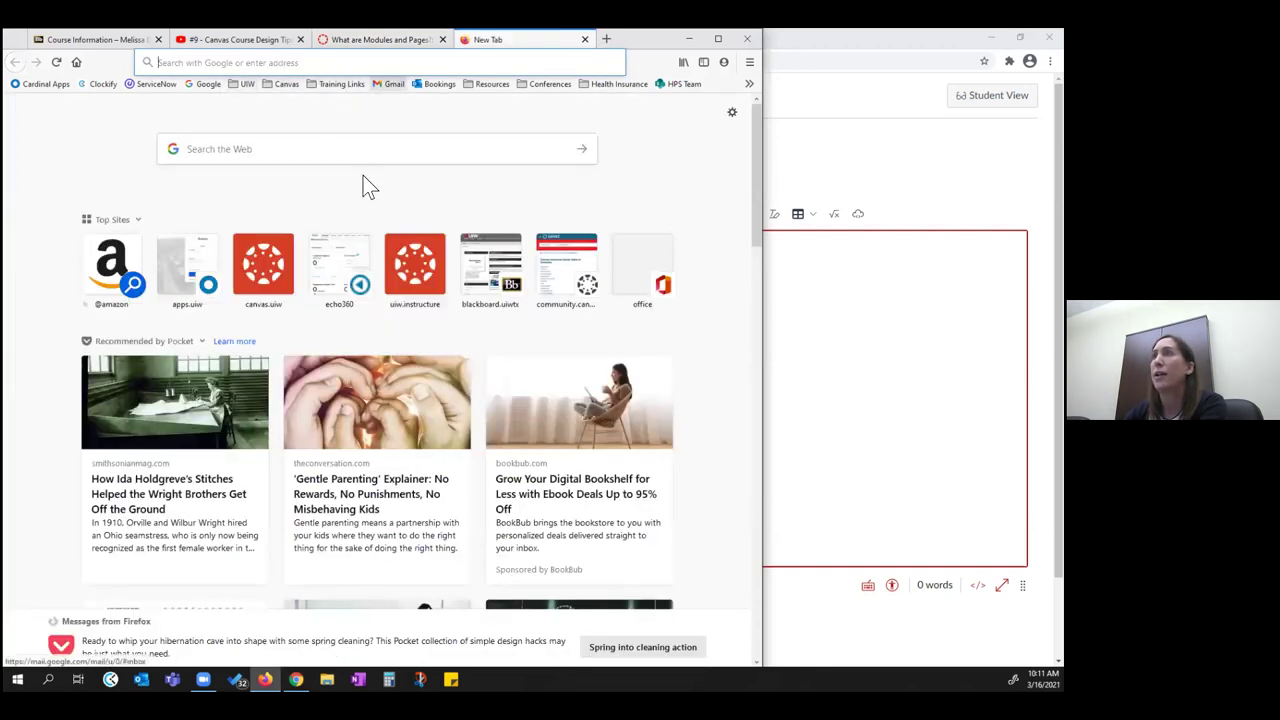
{"action": "left_click", "coordinate": [341, 83]}
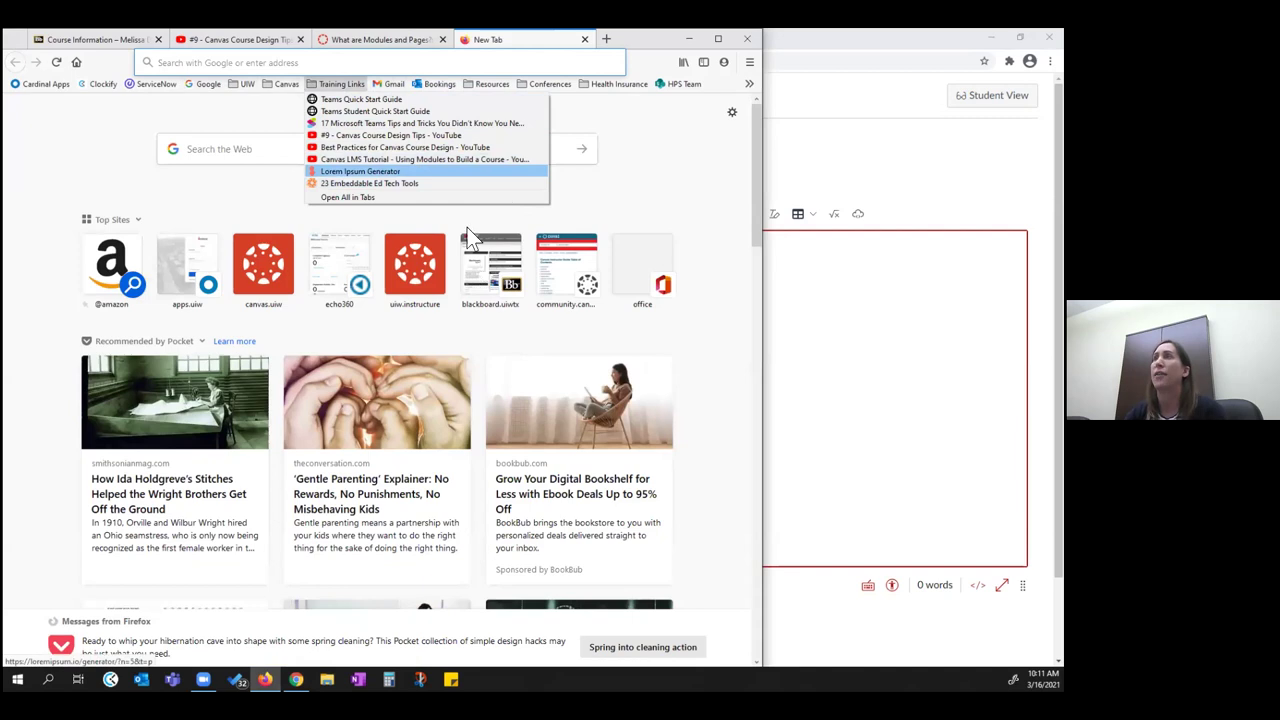
{"action": "key", "text": "Return"}
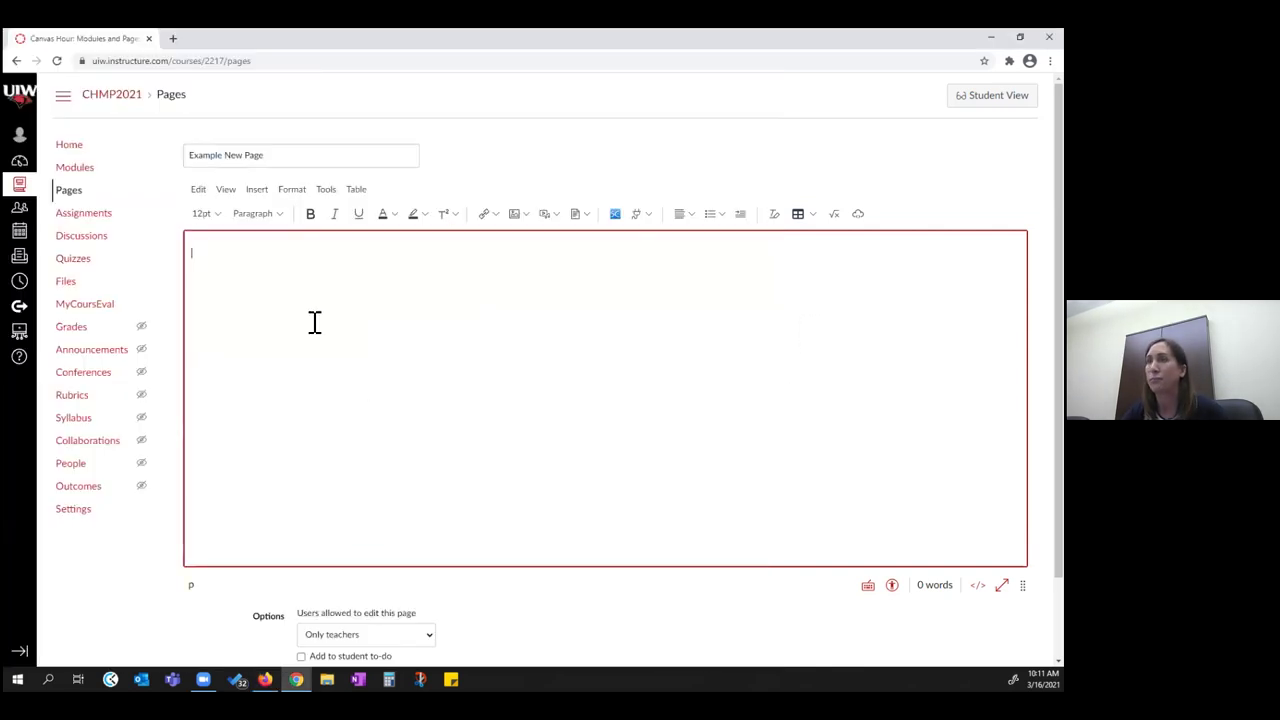
{"action": "type", "text": "Lorem ipsum dolor sit amet, consectetur adipiscing elit, sed do eiusmod tempor incididunt ut labore et dolore magna aliqua. Neque volutpat ac tincidunt vitae semper quis lectus nulla at. Consectetur purus ut faucibus pulvinar. Lorem ipsum dolor sit amet consectetur adipiscing elit. Enim praesent elementum facilisis leo vel fringilla. Felis bibendum ut tristique et egestas quis ipsum. Aliquam ut porttitor leo a diam. Amet nulla facilisi morbi tempus iaculis. Rhoncus dolor purus non enim praesent elementum. Vel turpis nunc eget lorem dolor sed viverra ipsum. Fermentum dui faucibus in ornare quam viverra orci sagittis. Lectus arcu bibendum at varius. Integer enim neque volutpat ac tincidunt."}
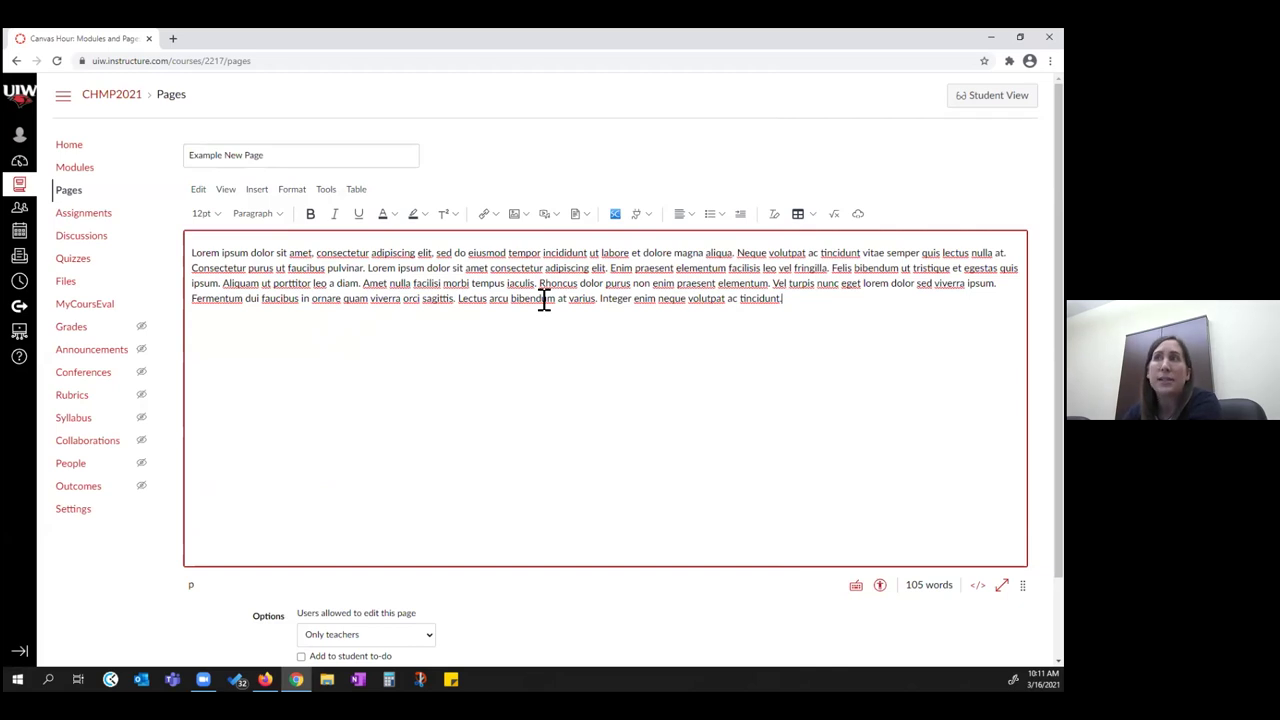
Step: Clear the formatting of the entire Lorem ipsum paragraph and place the cursor at its end
{"action": "left_click_drag", "start_coordinate": [794, 303], "coordinate": [217, 290]}
{"action": "key", "text": "ctrl+a"}
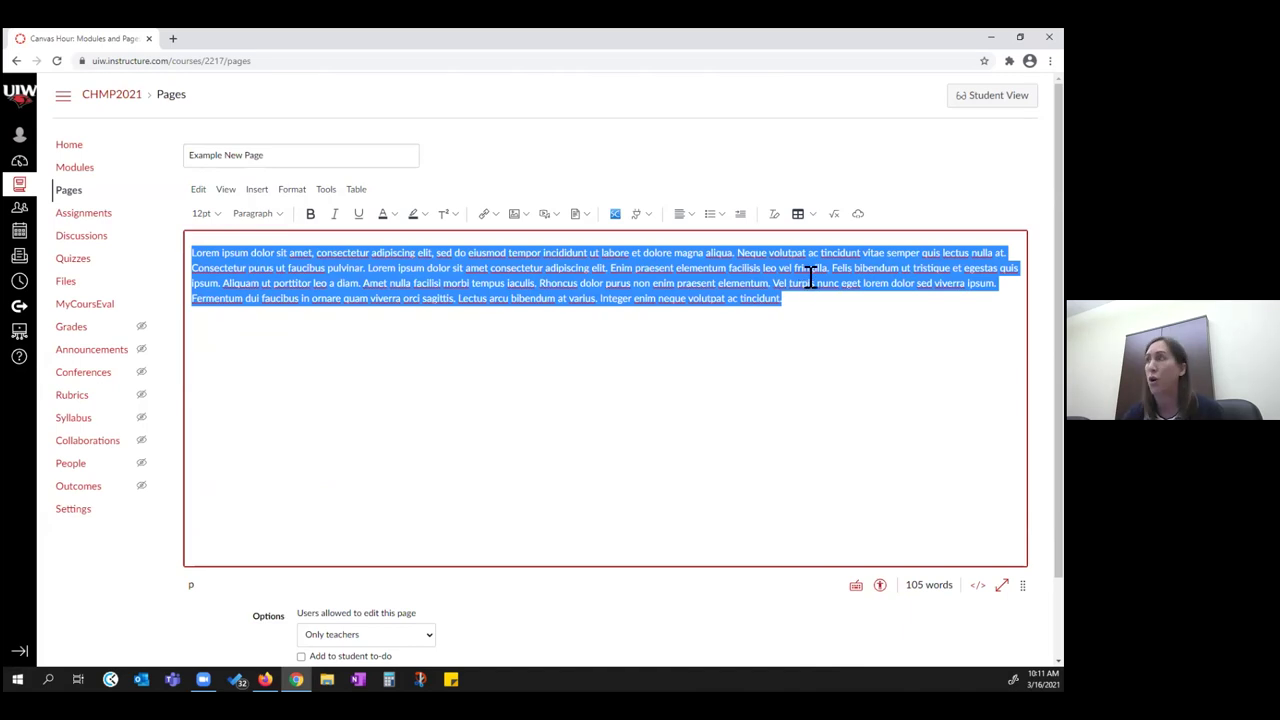
{"action": "left_click", "coordinate": [773, 212]}
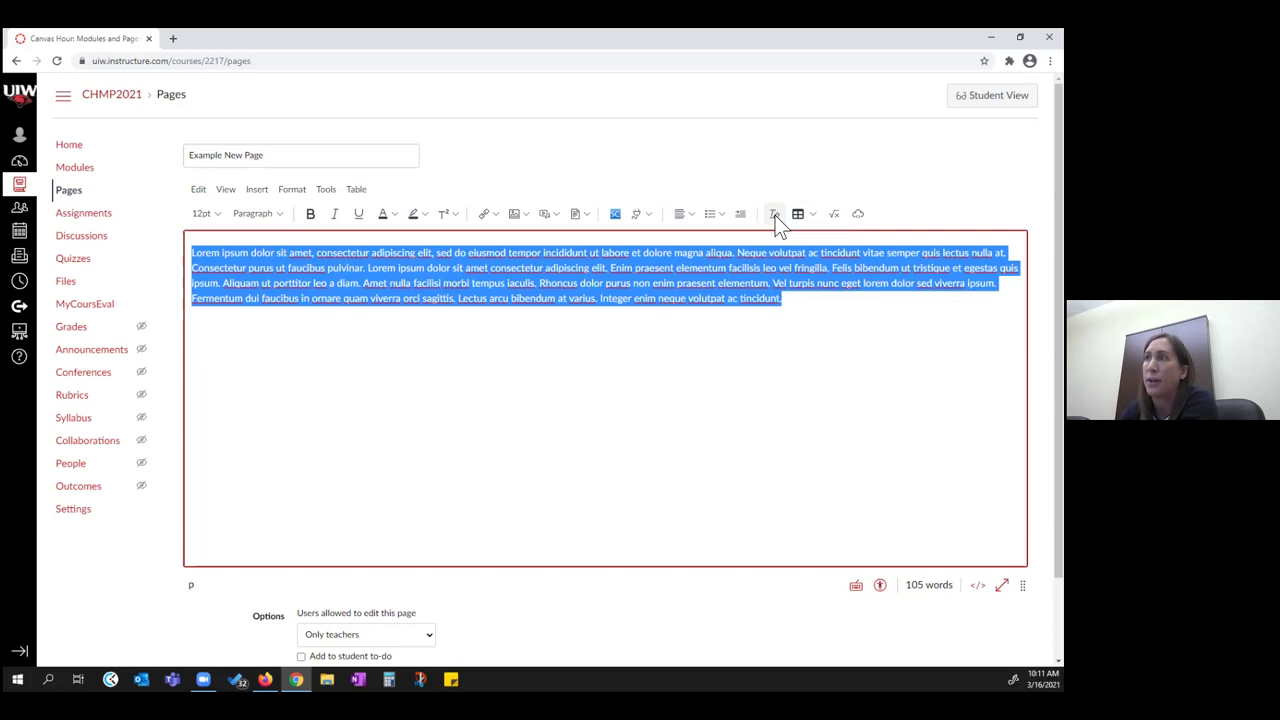
{"action": "left_click", "coordinate": [368, 302]}
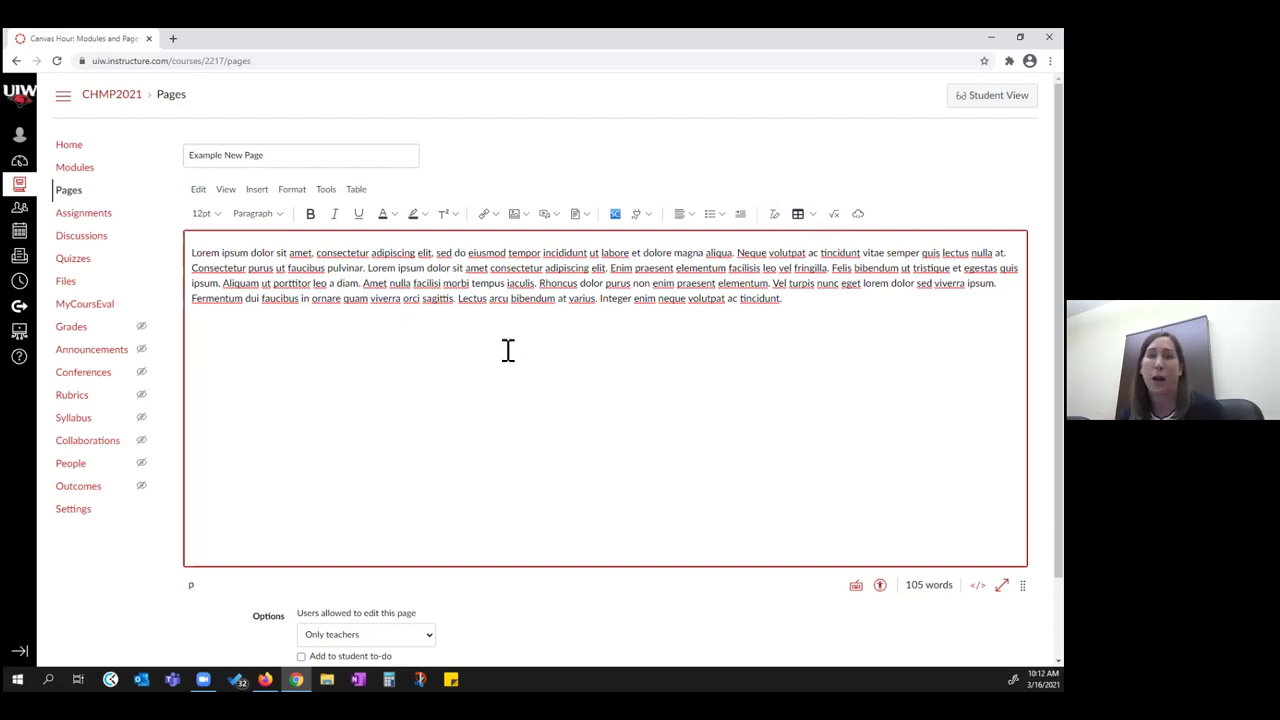
{"action": "left_click", "coordinate": [835, 300]}
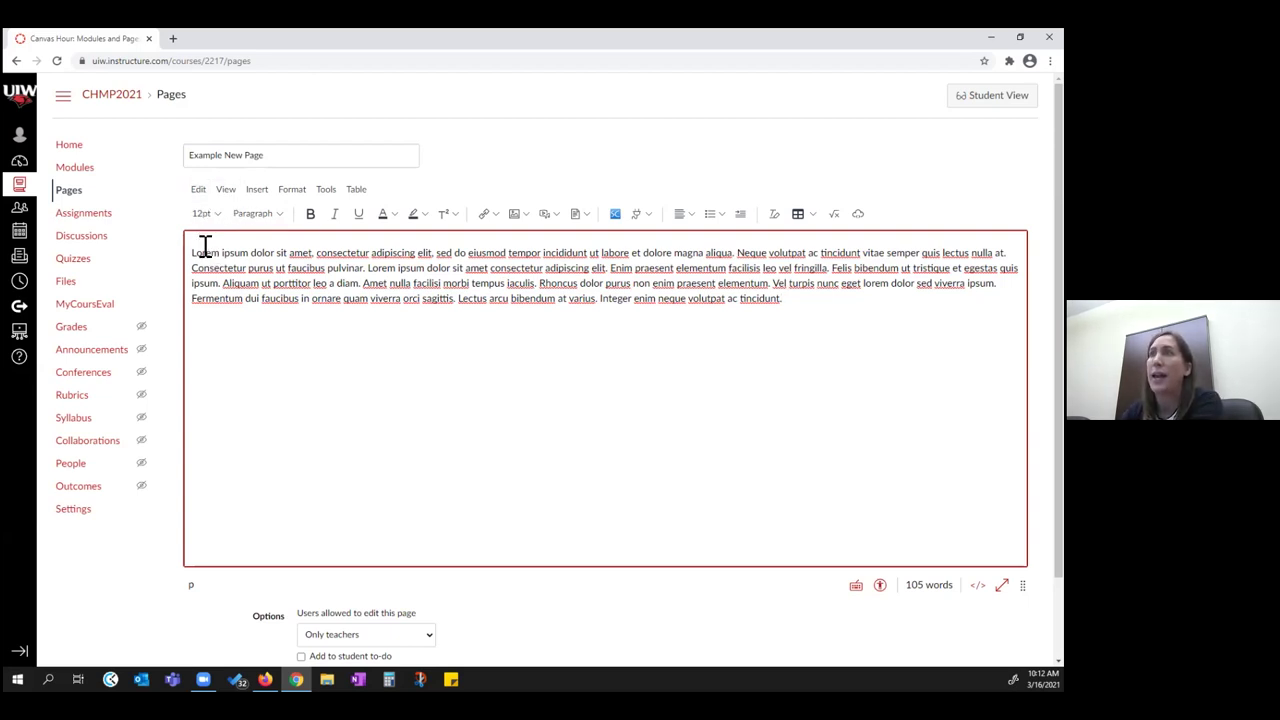
Step: Examine the editor's editing, view, insert and format commands, including the heading and block formats
{"action": "left_click", "coordinate": [200, 192]}
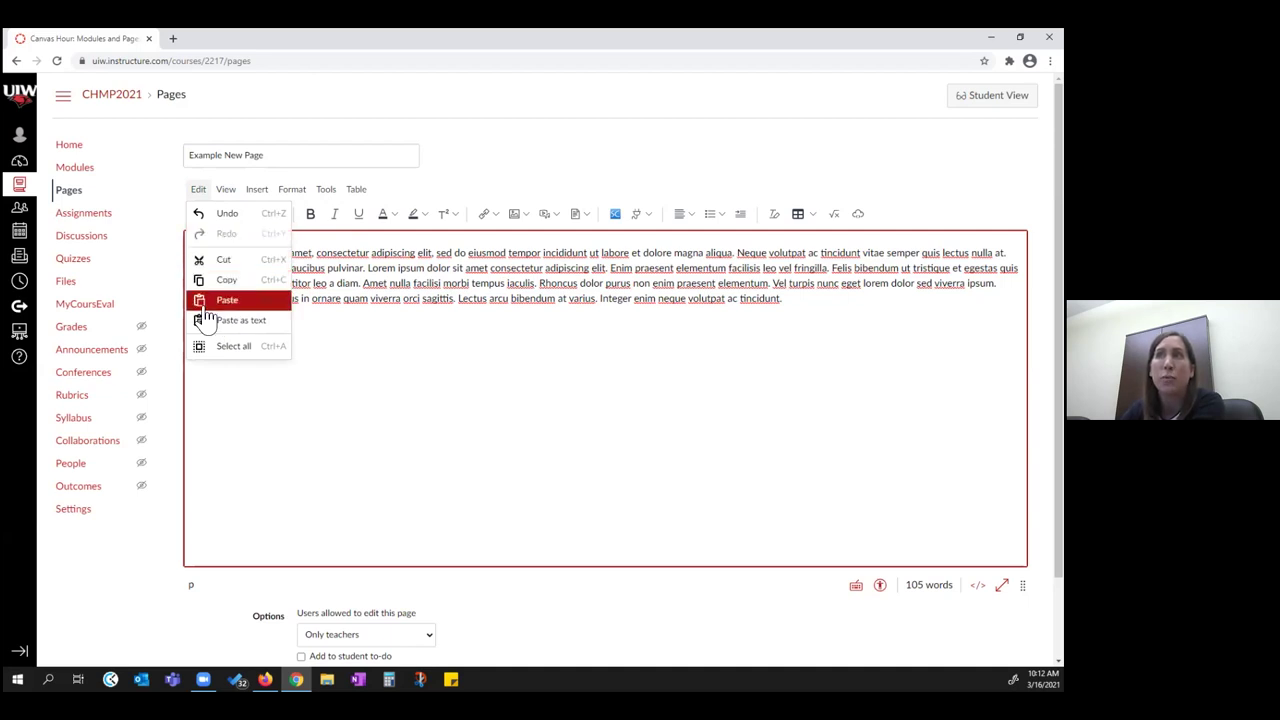
{"action": "left_click", "coordinate": [226, 190]}
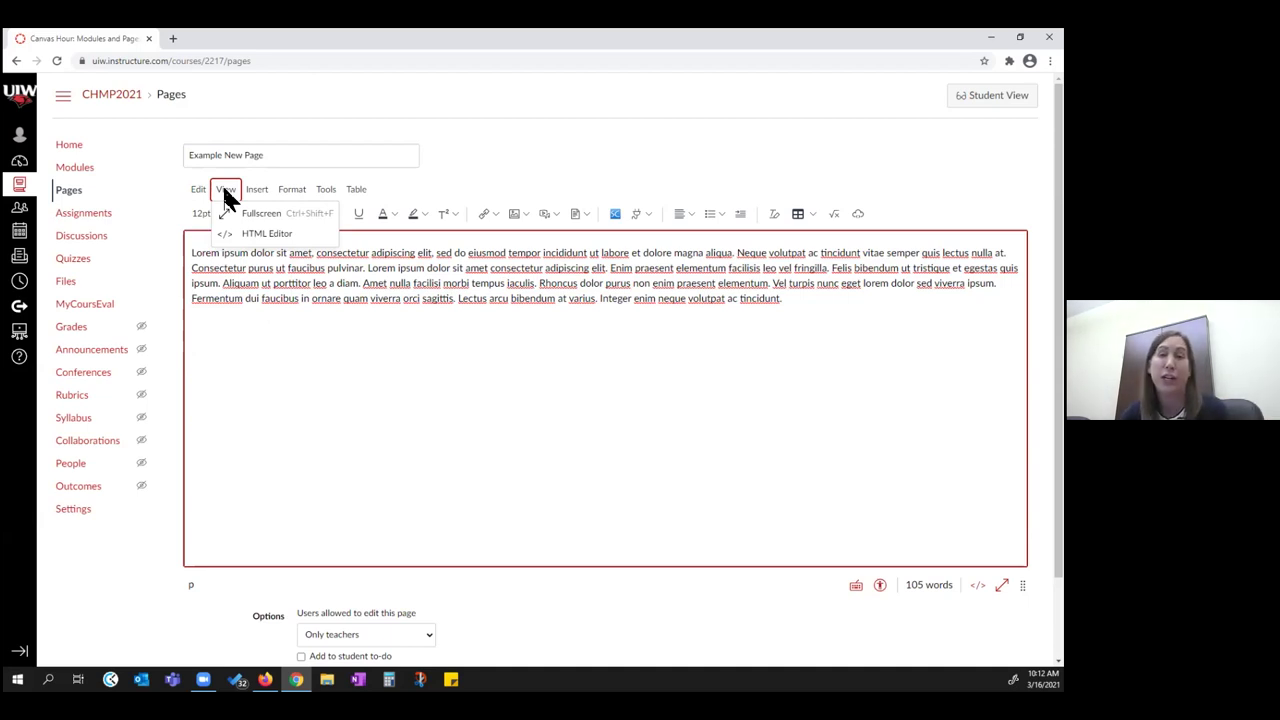
{"action": "mouse_move", "coordinate": [262, 190]}
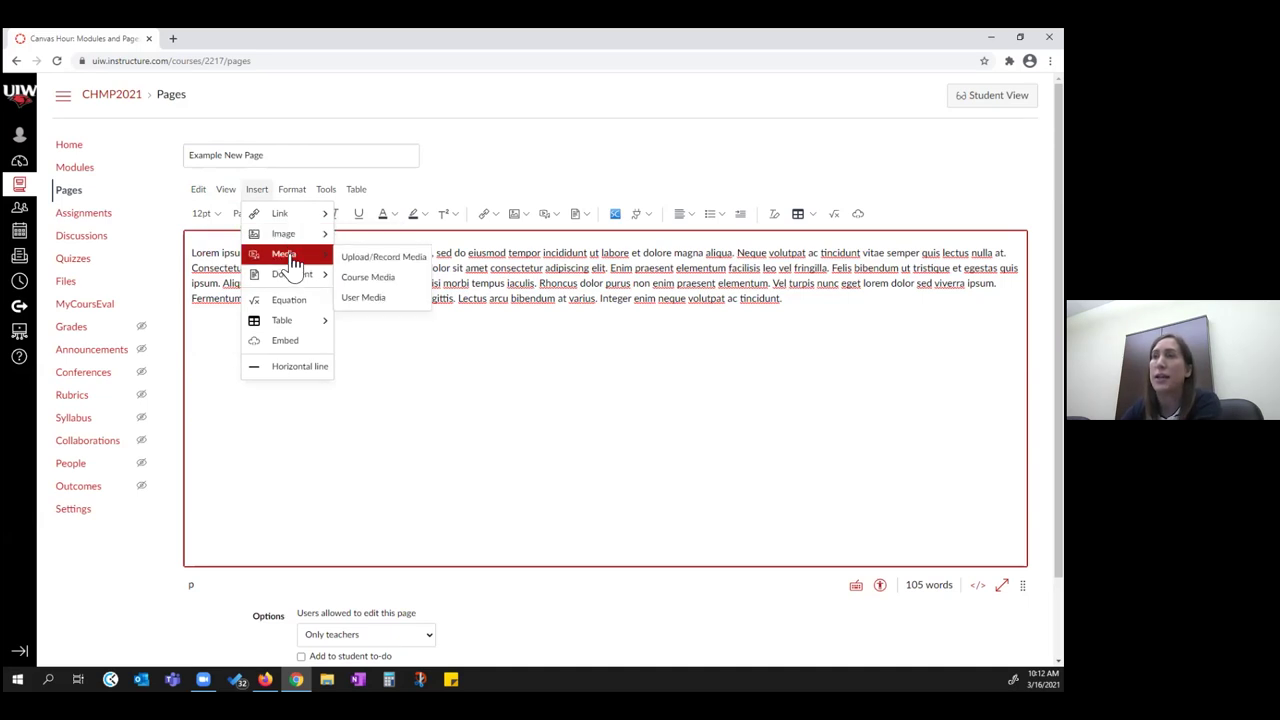
{"action": "mouse_move", "coordinate": [288, 278]}
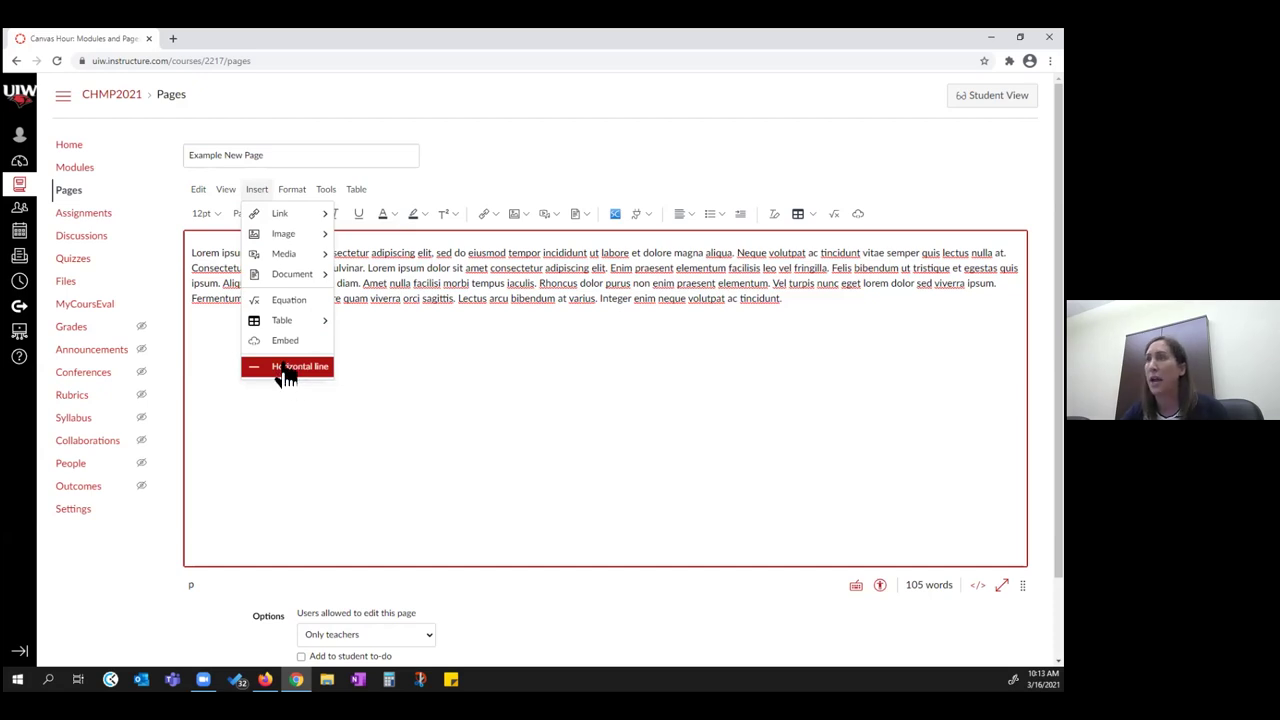
{"action": "mouse_move", "coordinate": [268, 222]}
{"action": "left_click", "coordinate": [292, 192]}
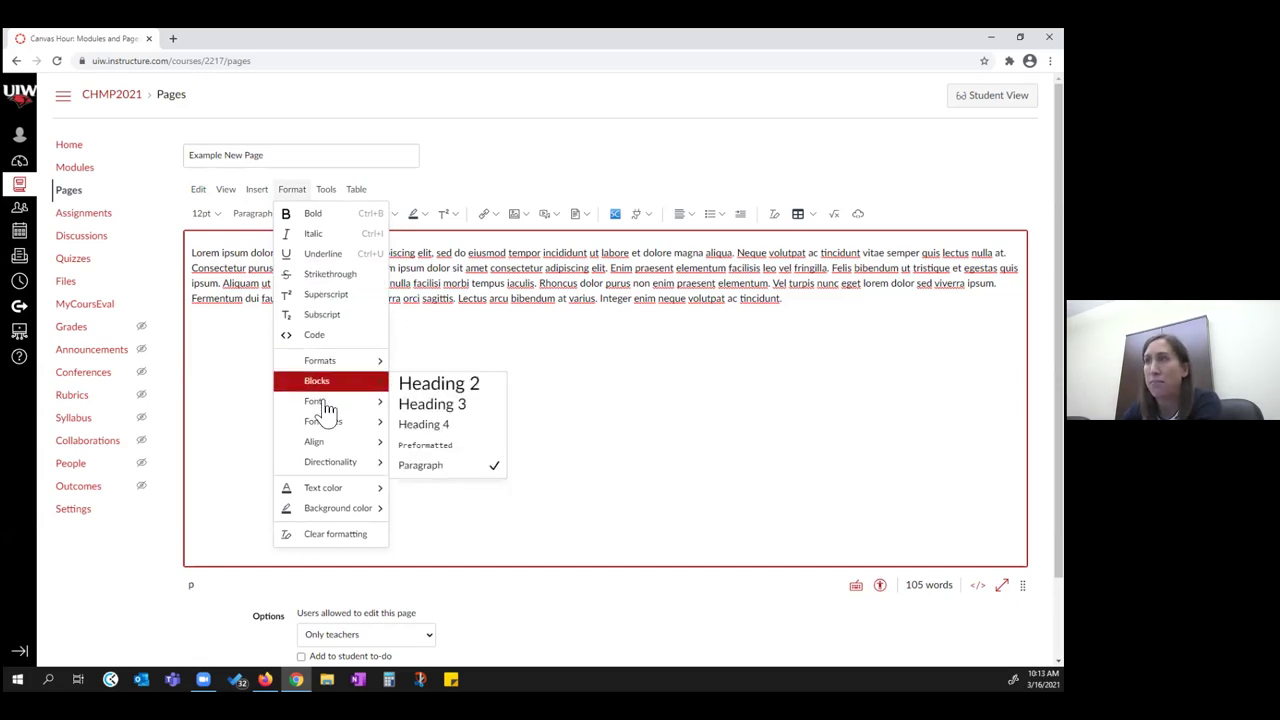
{"action": "mouse_move", "coordinate": [358, 408]}
{"action": "mouse_move", "coordinate": [343, 366]}
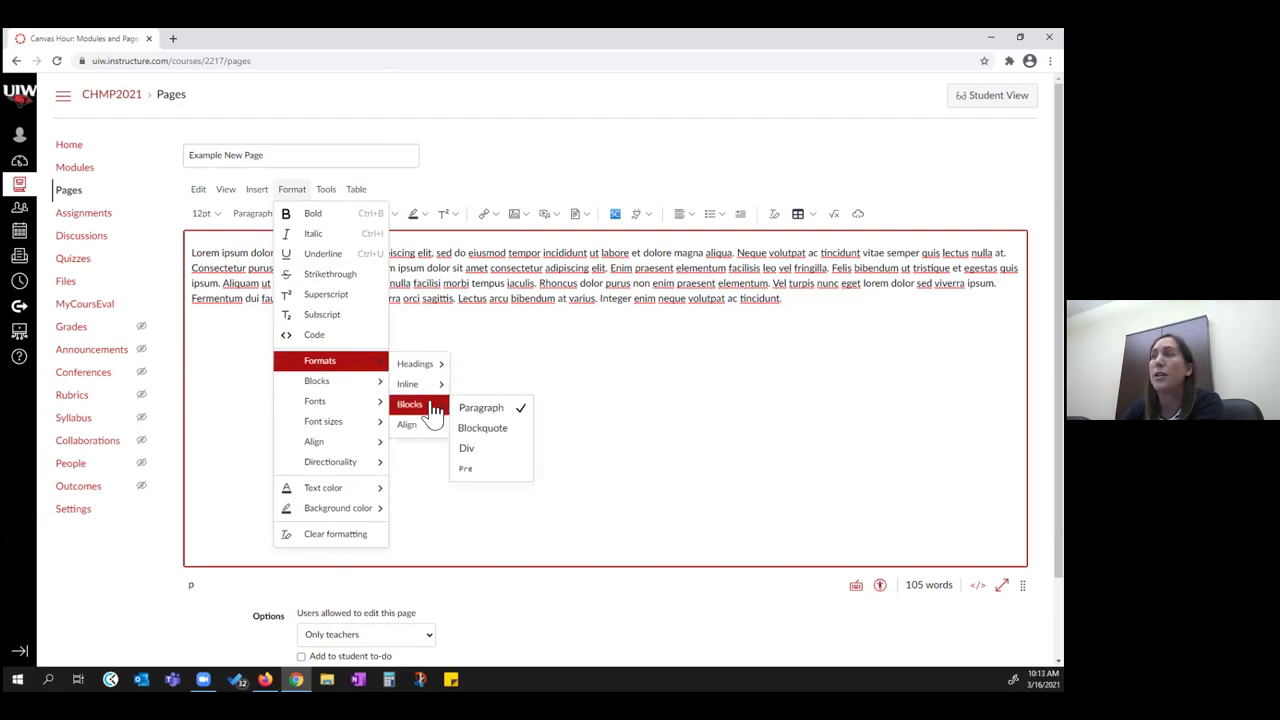
{"action": "mouse_move", "coordinate": [420, 366]}
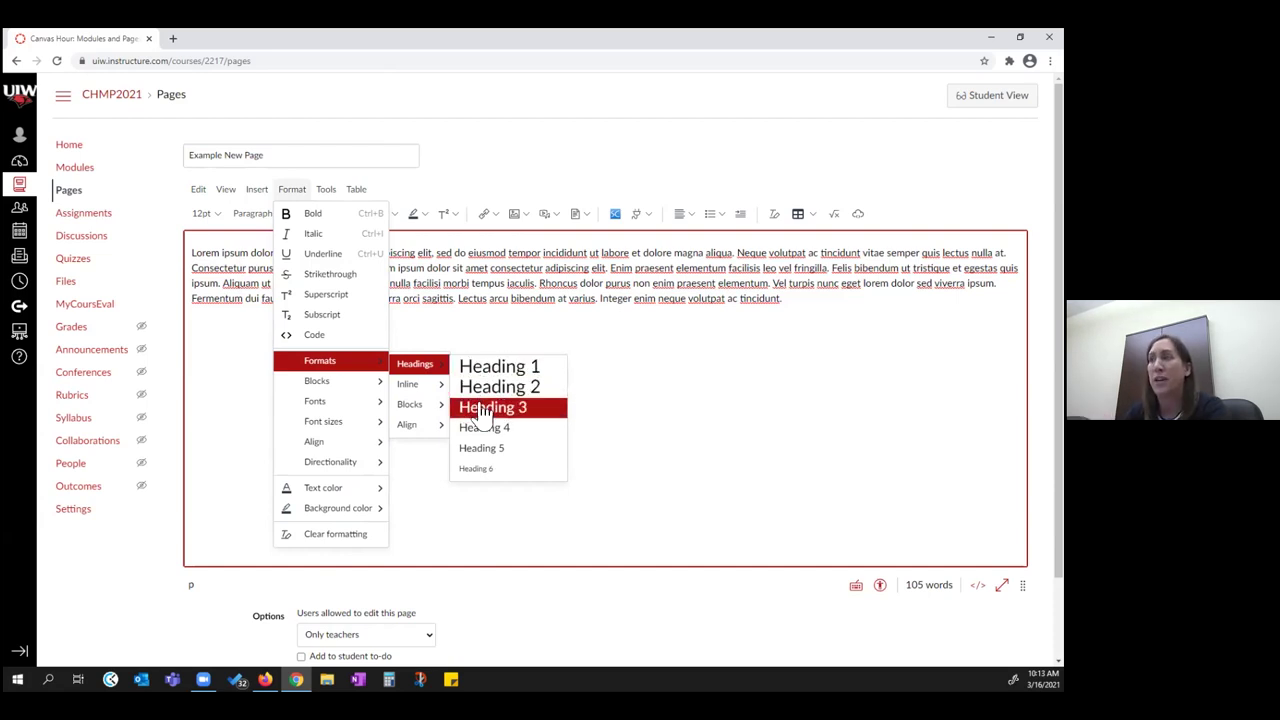
{"action": "mouse_move", "coordinate": [418, 394]}
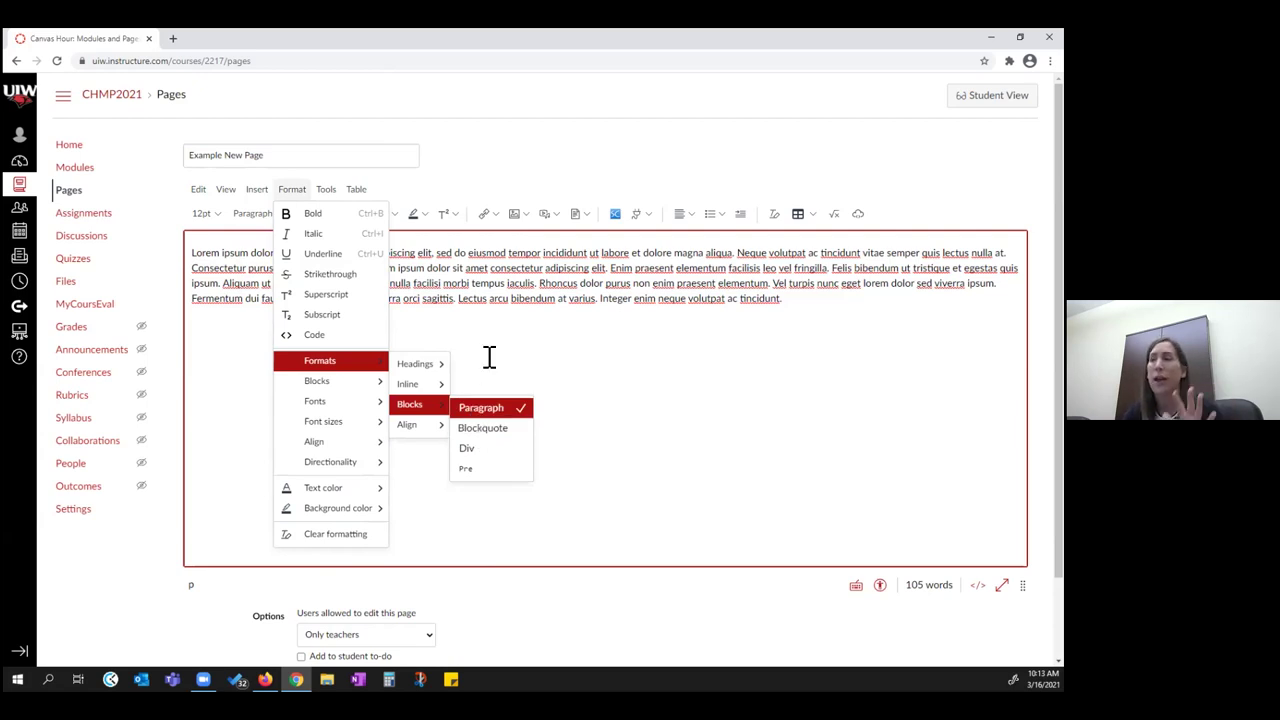
{"action": "left_click", "coordinate": [481, 308]}
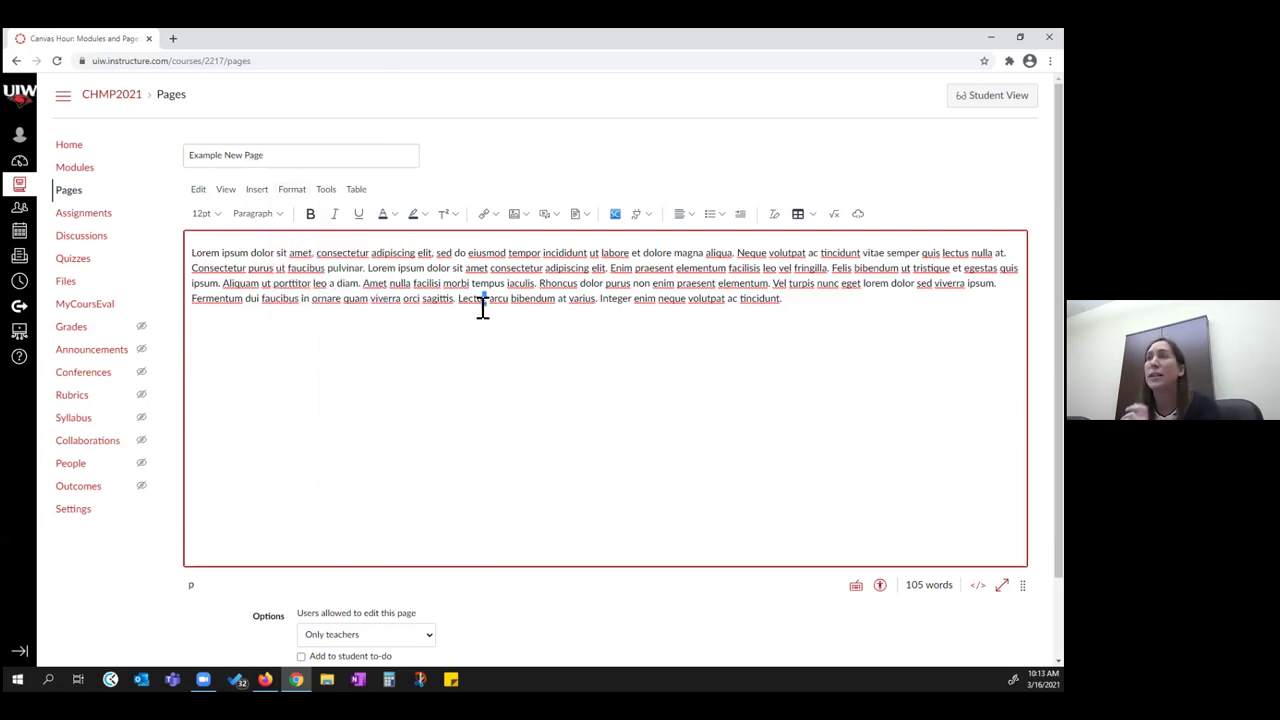
Step: Insert "Introduction..." directly in front of the Lorem ipsum text, within the same paragraph
{"action": "left_click", "coordinate": [190, 252]}
{"action": "key", "text": "Return"}
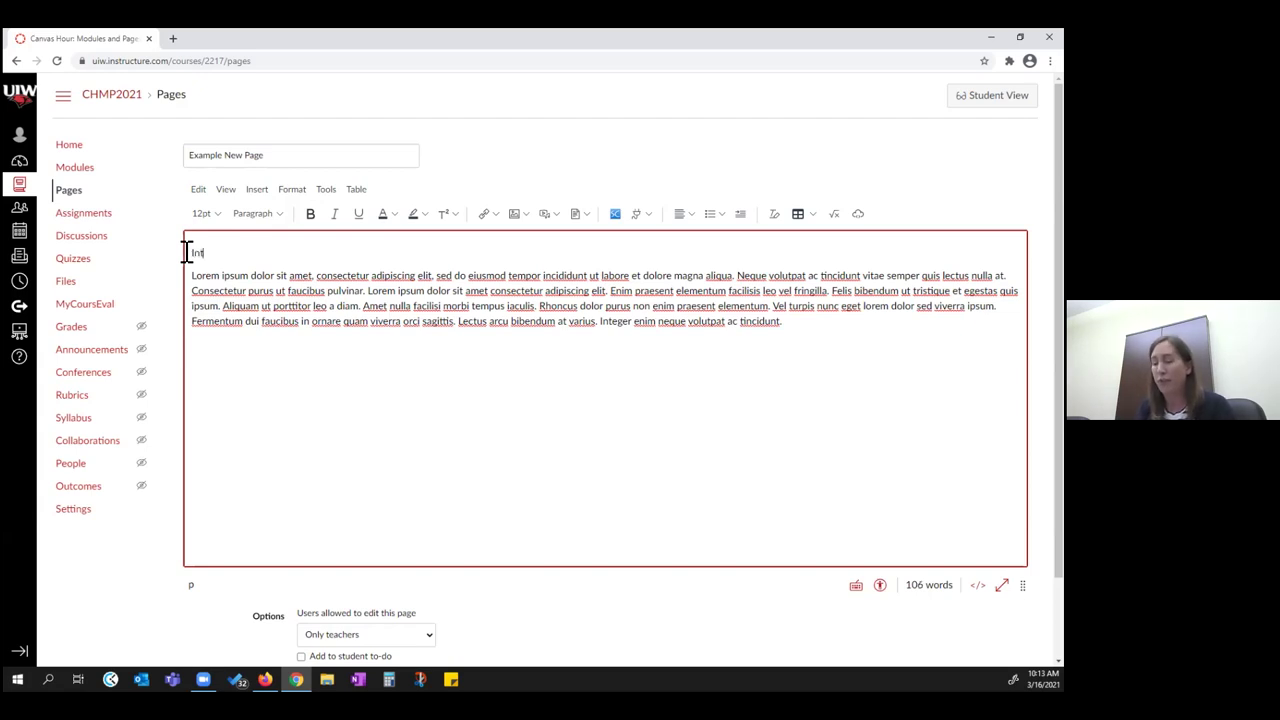
{"action": "type", "text": "Introduction..."}
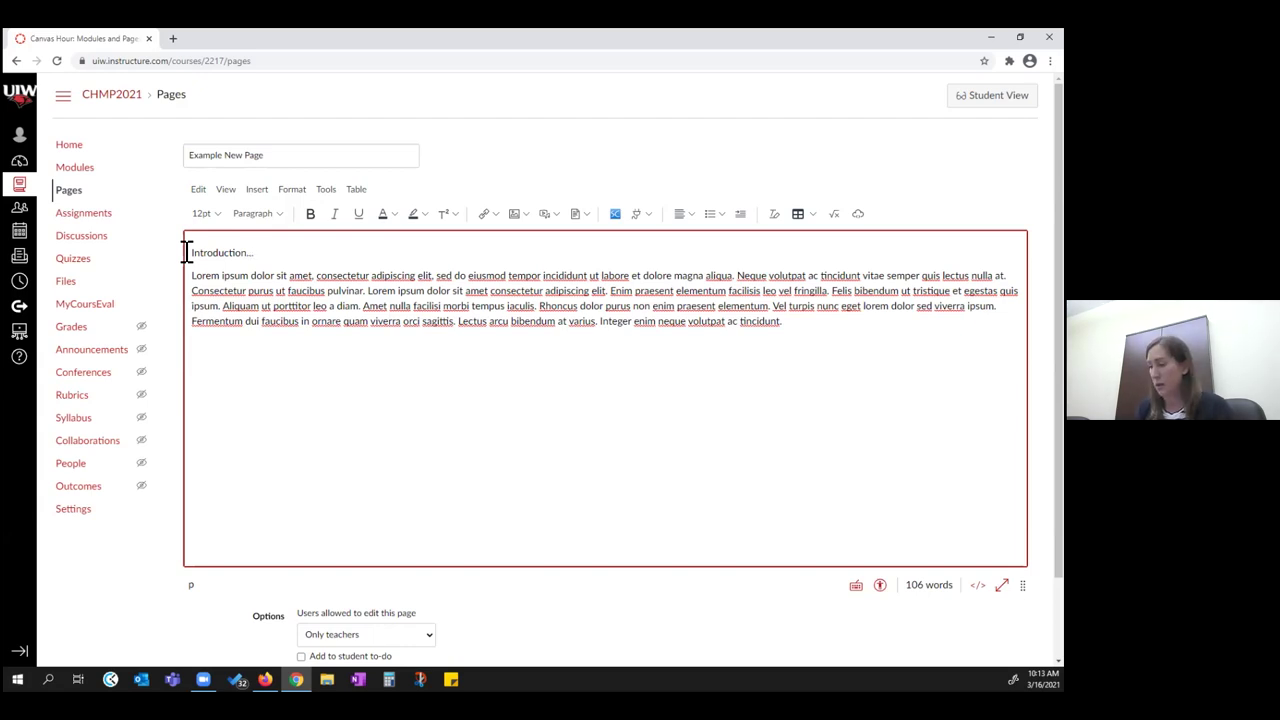
{"action": "key", "text": "Delete"}
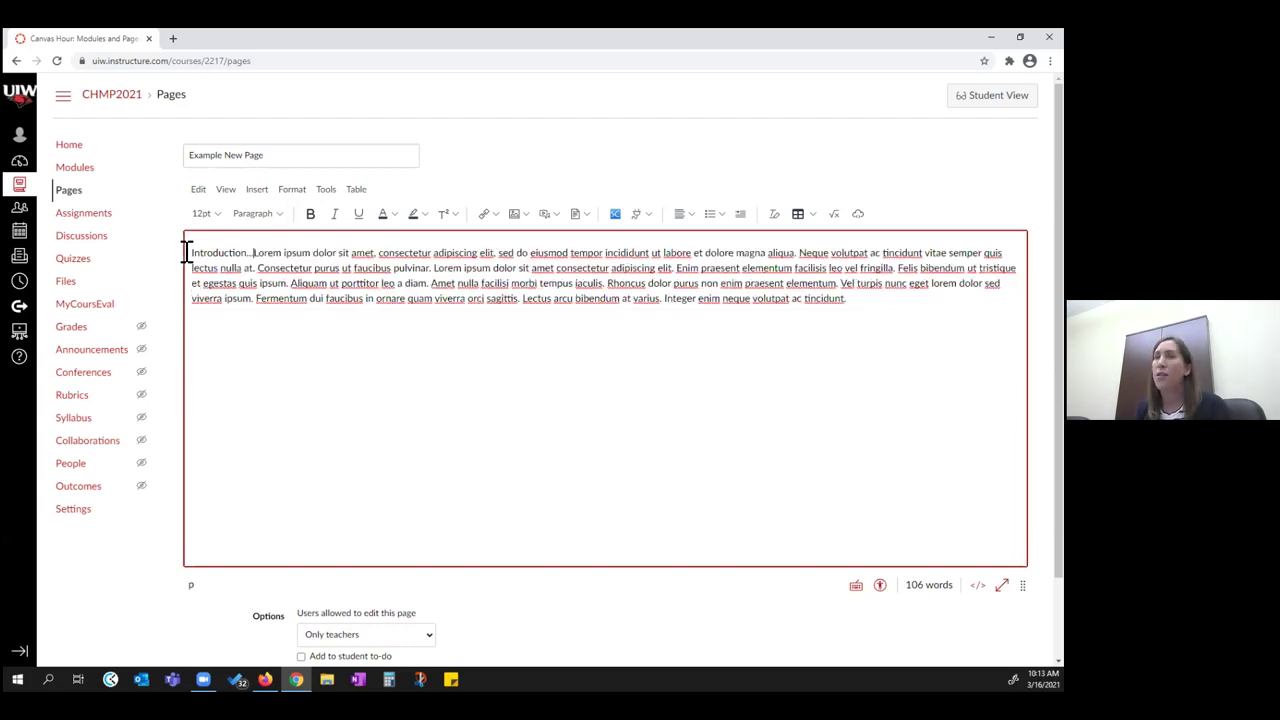
Step: Below the introduction, add the line "Heading for a Topic", a copy of the introduction paragraph, and the separate lines "Item 1", "2" and "3"
{"action": "left_click", "coordinate": [870, 303]}
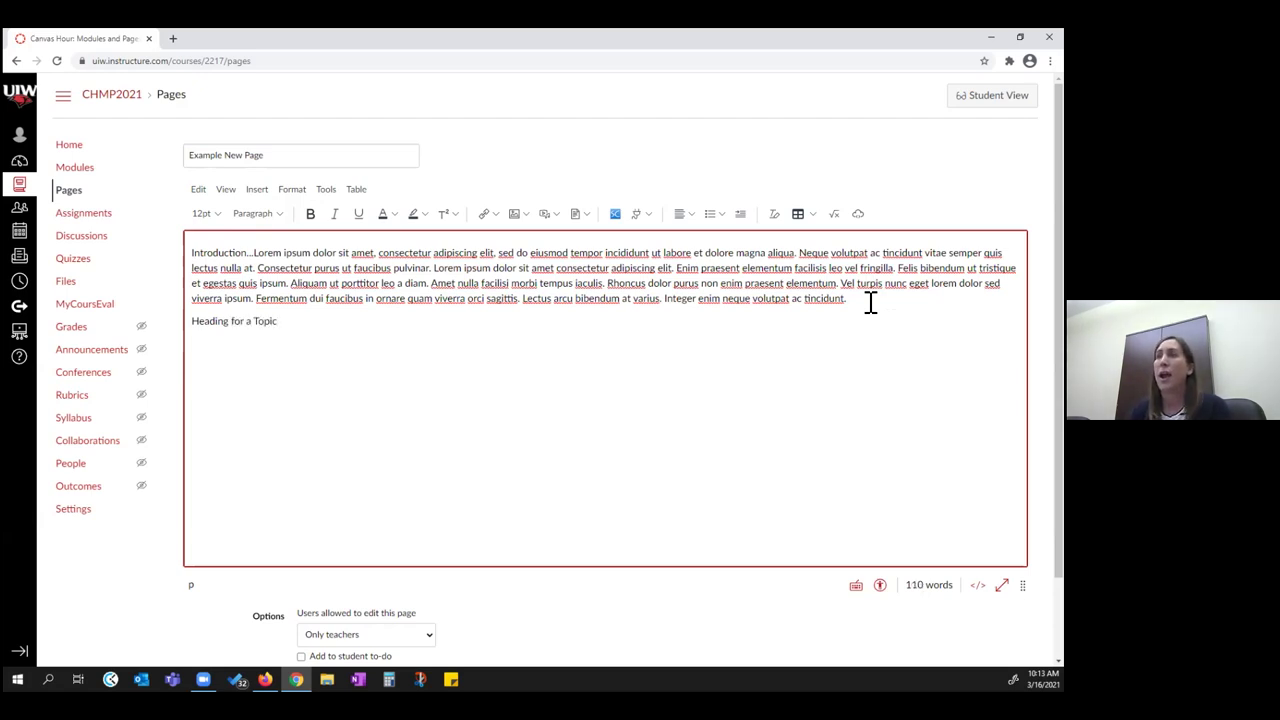
{"action": "left_click_drag", "start_coordinate": [848, 298], "coordinate": [123, 251]}
{"action": "key", "text": "ctrl+c"}
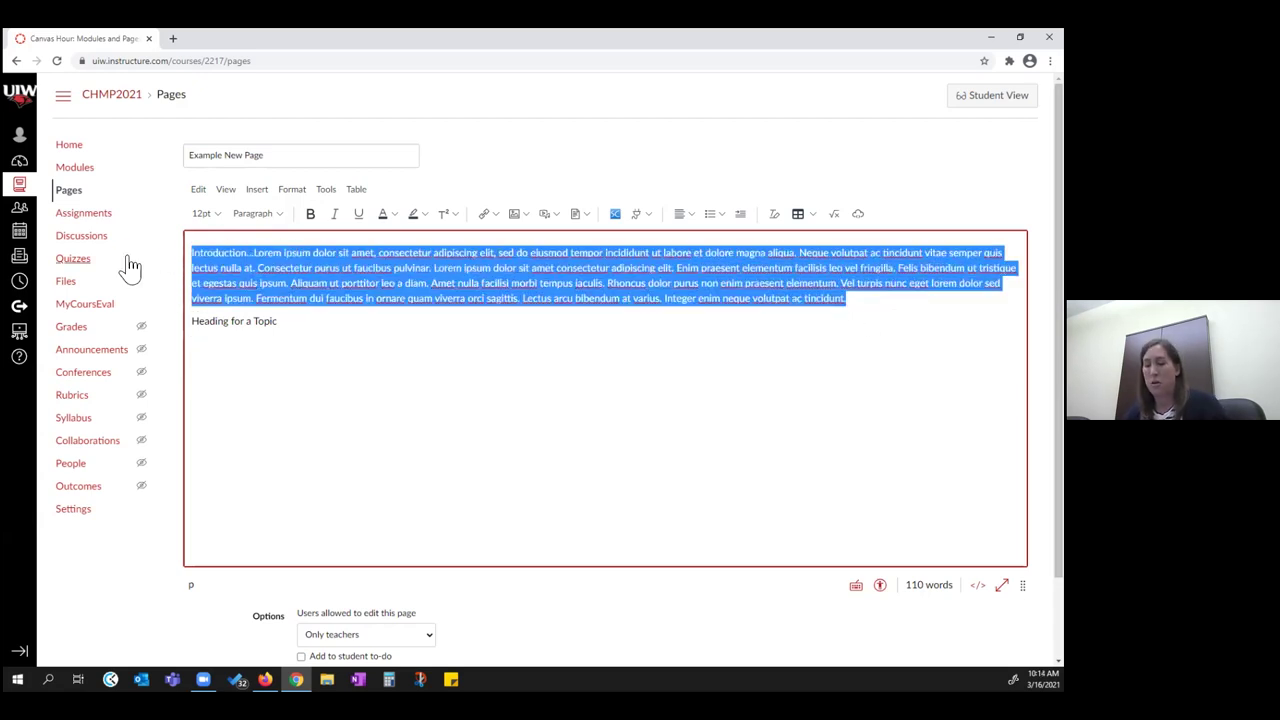
{"action": "left_click", "coordinate": [260, 362]}
{"action": "key", "text": "ctrl+v"}
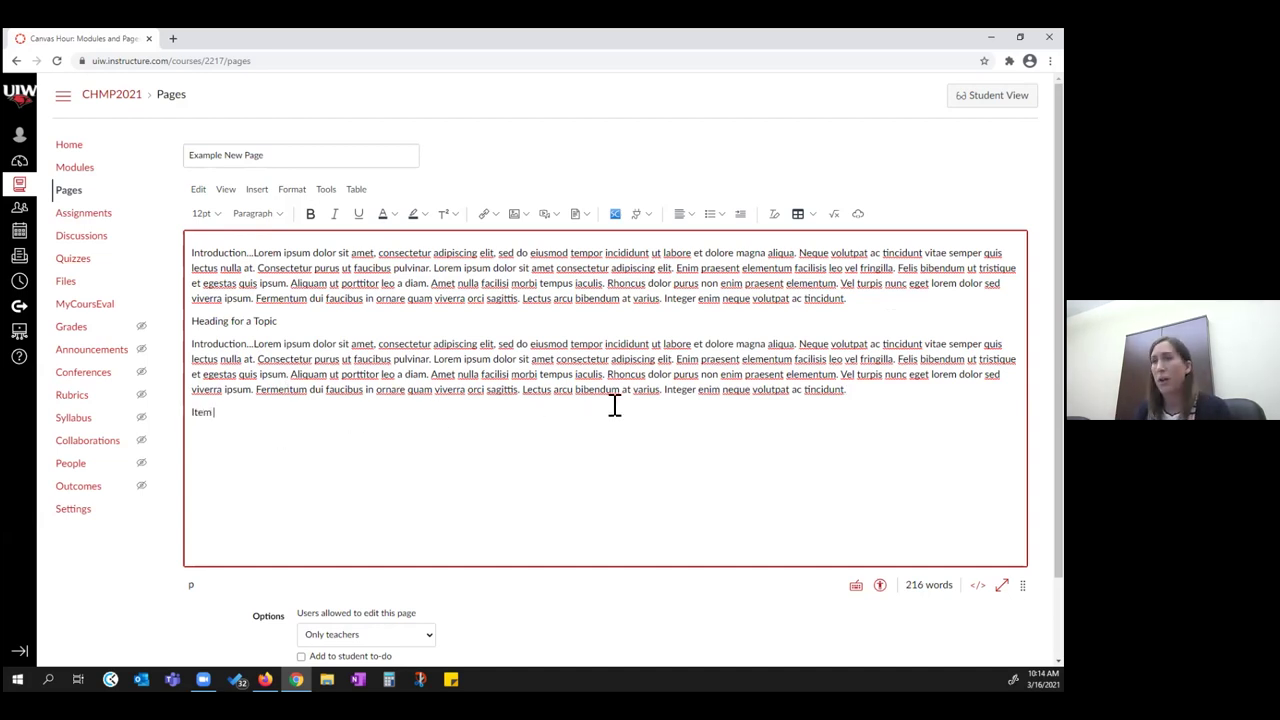
{"action": "type", "text": "1"}
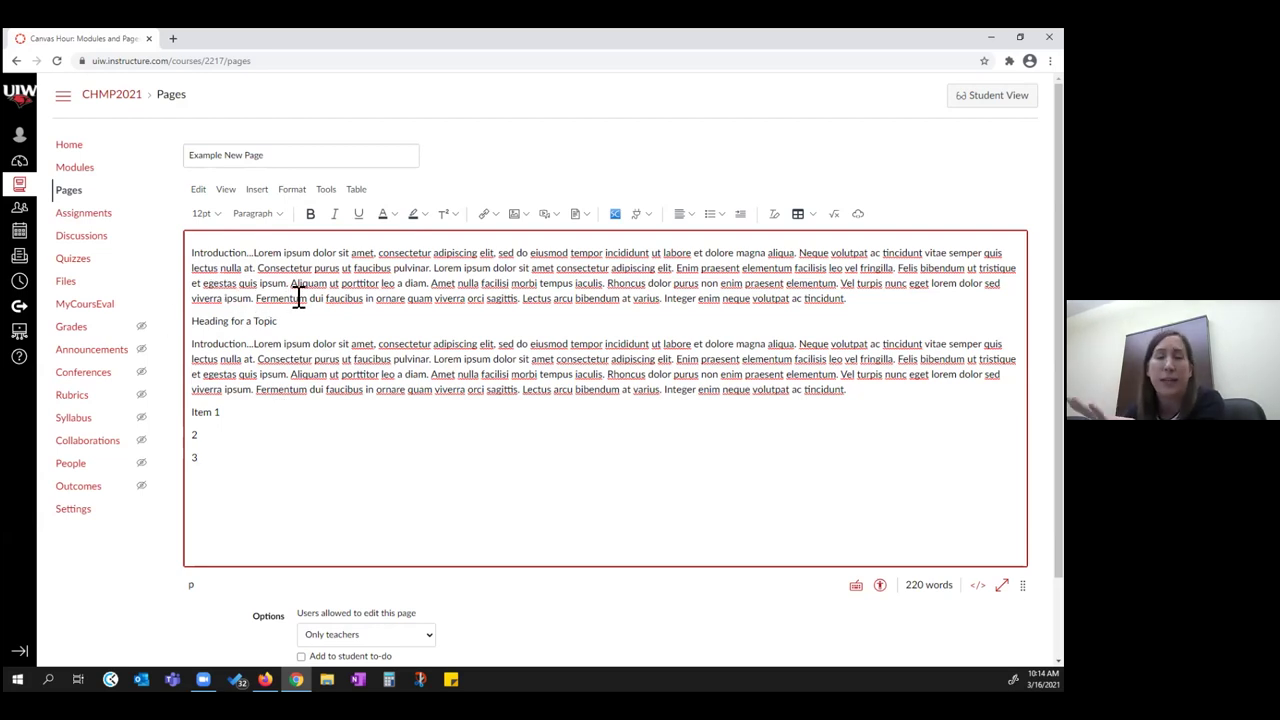
Step: Format "Heading for a Topic" as Heading 2 and insert a blank line above it
{"action": "left_click_drag", "start_coordinate": [280, 322], "coordinate": [191, 322]}
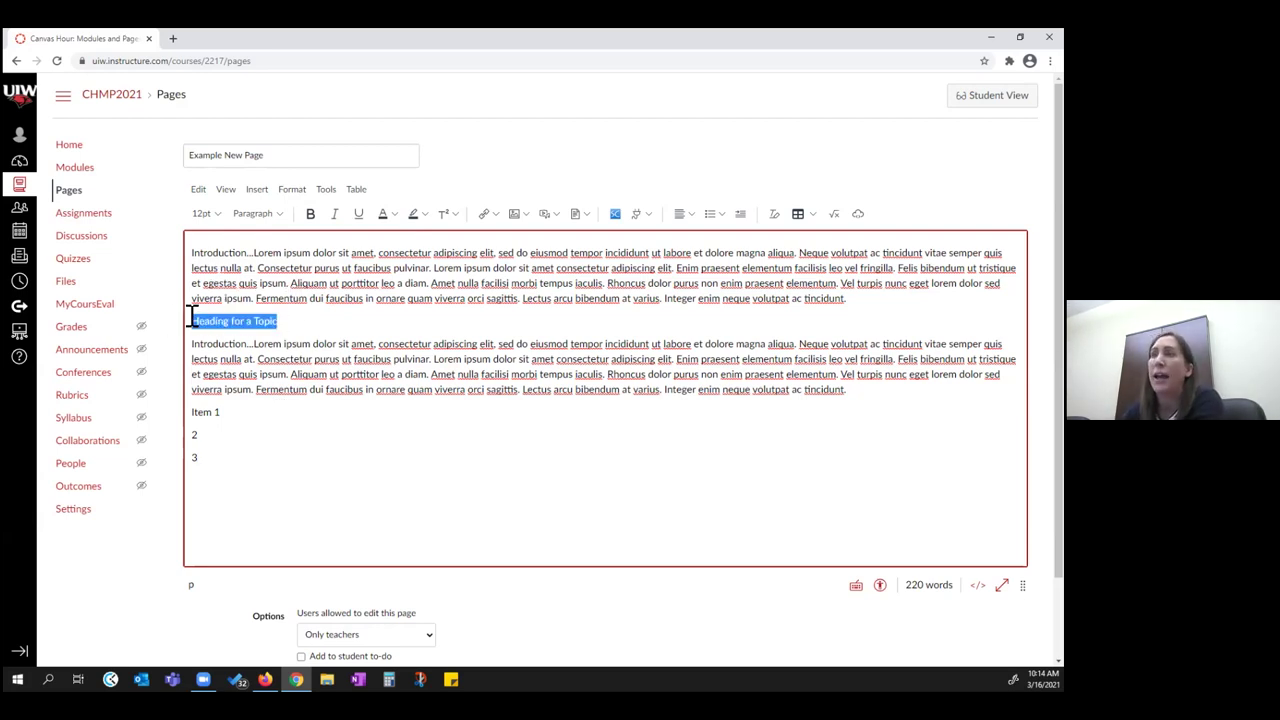
{"action": "left_click", "coordinate": [279, 216]}
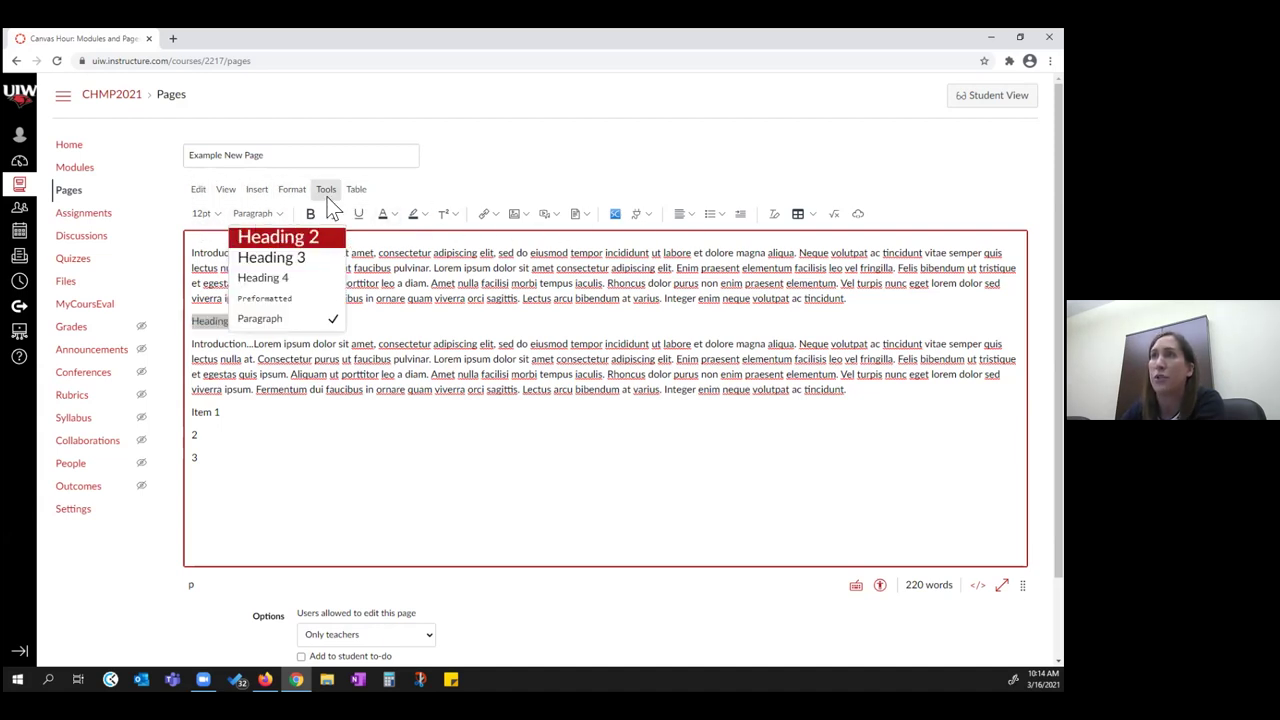
{"action": "left_click", "coordinate": [280, 238]}
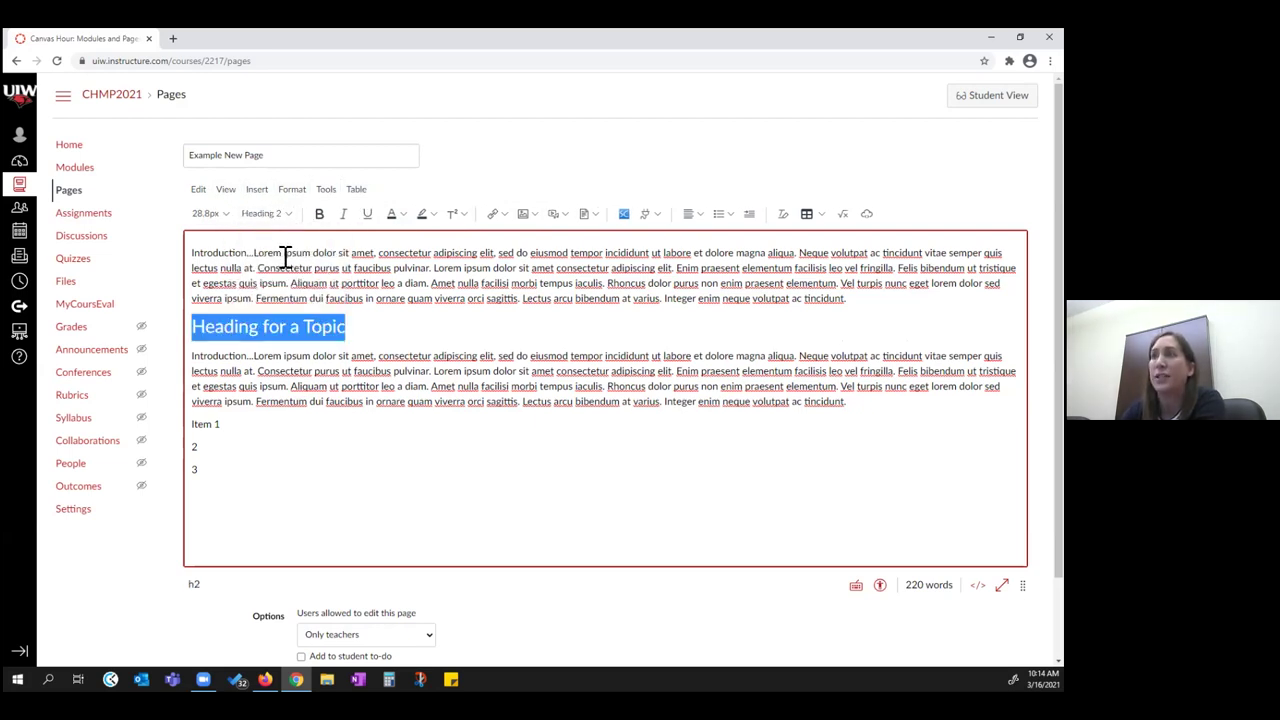
{"action": "left_click", "coordinate": [349, 324]}
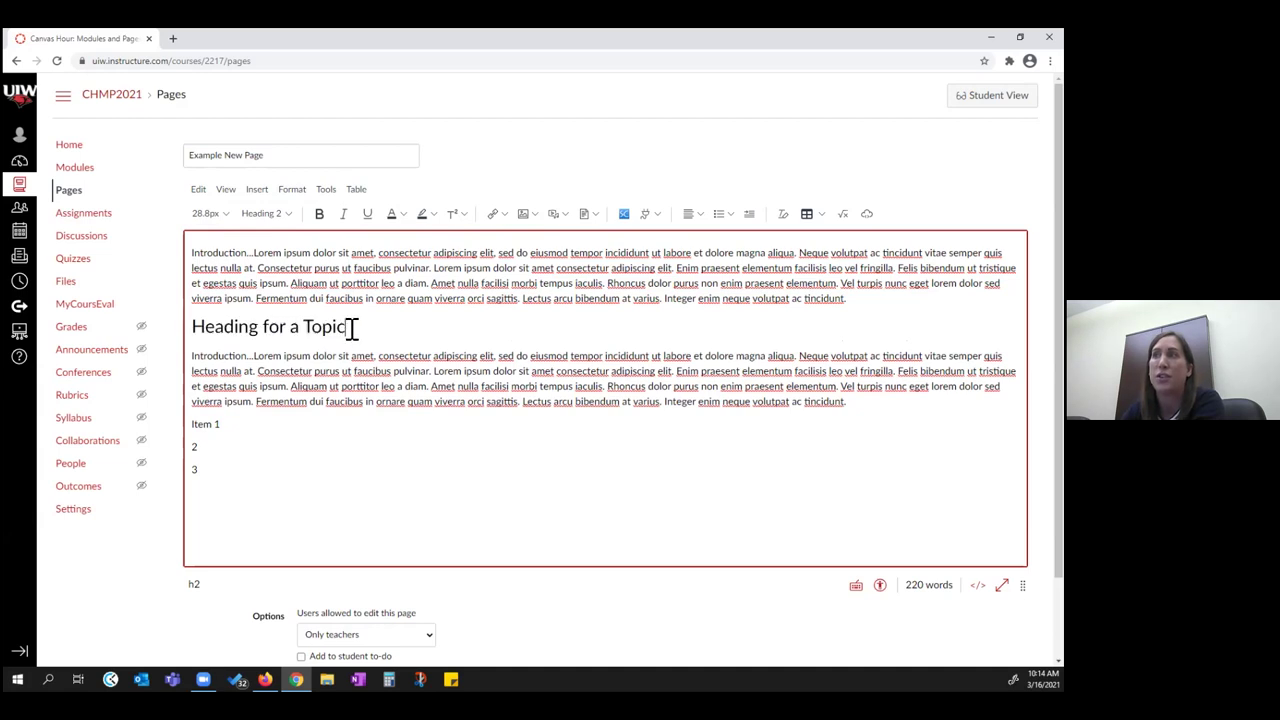
{"action": "left_click", "coordinate": [871, 299]}
{"action": "key", "text": "Return"}
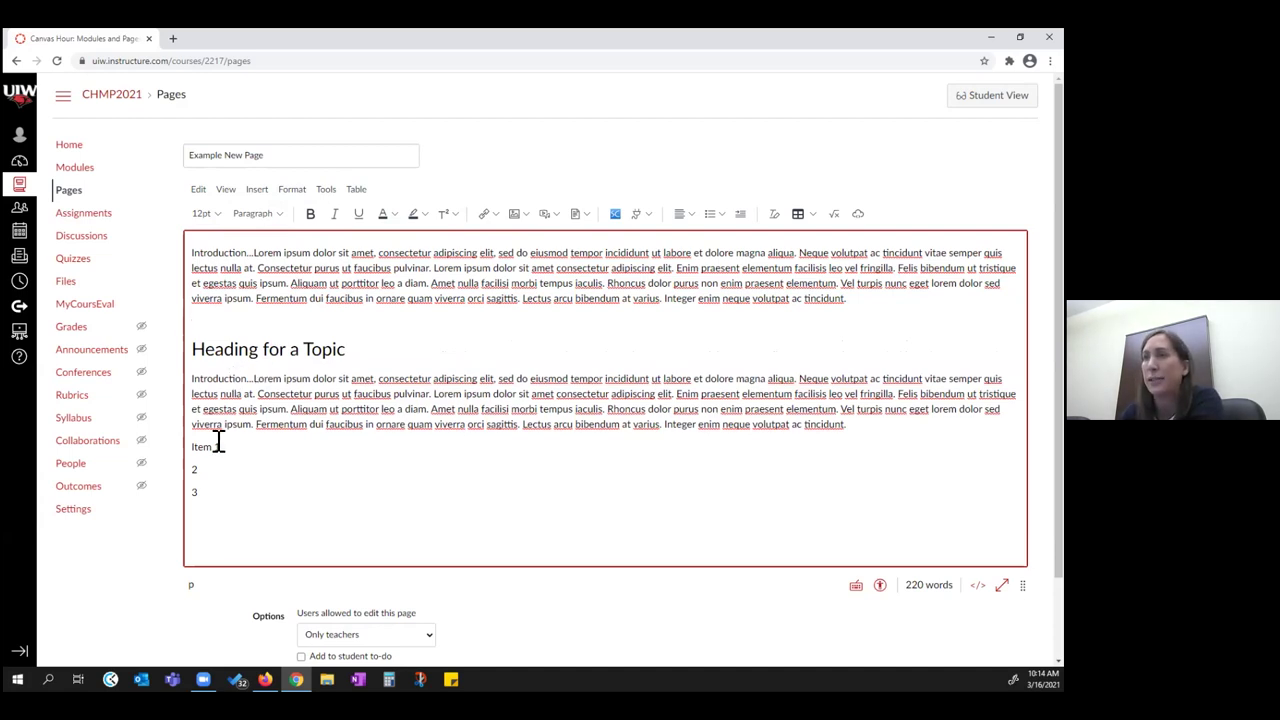
Step: Turn the lines "Item 1", "2" and "3" into a numbered list and change it to a bulleted list
{"action": "left_click_drag", "start_coordinate": [197, 447], "coordinate": [211, 491]}
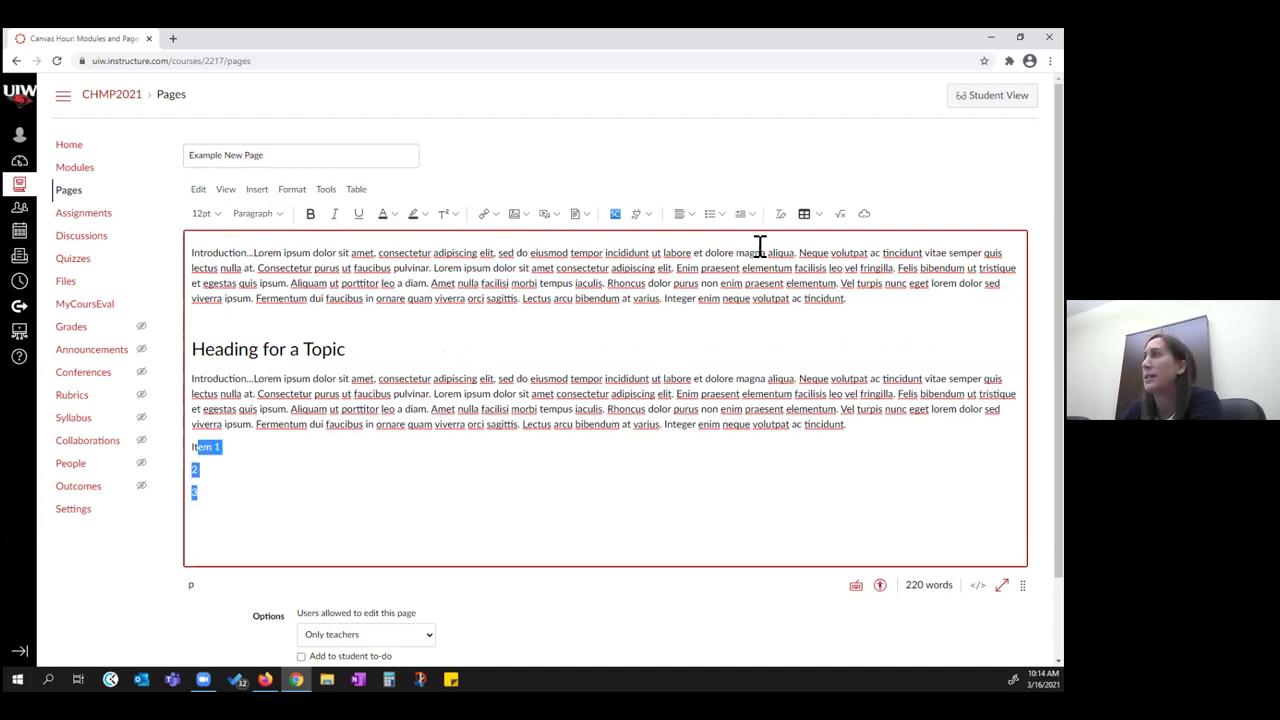
{"action": "left_click", "coordinate": [721, 214]}
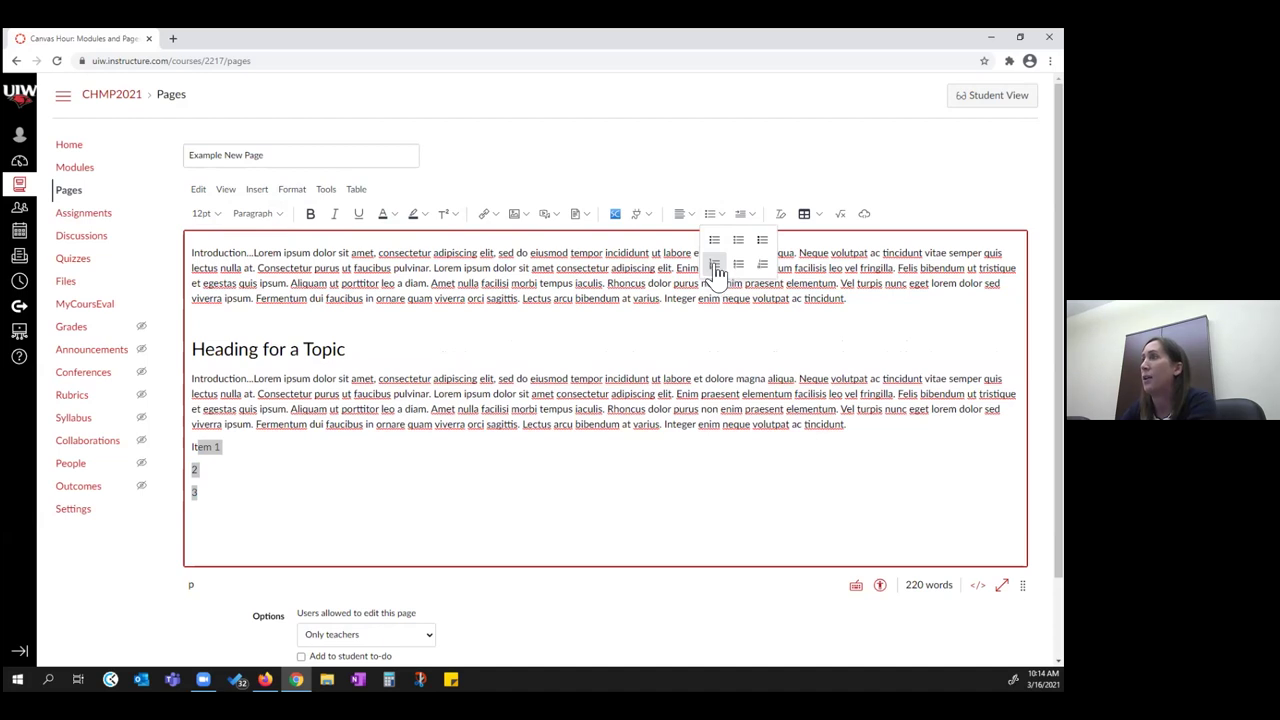
{"action": "left_click", "coordinate": [705, 285]}
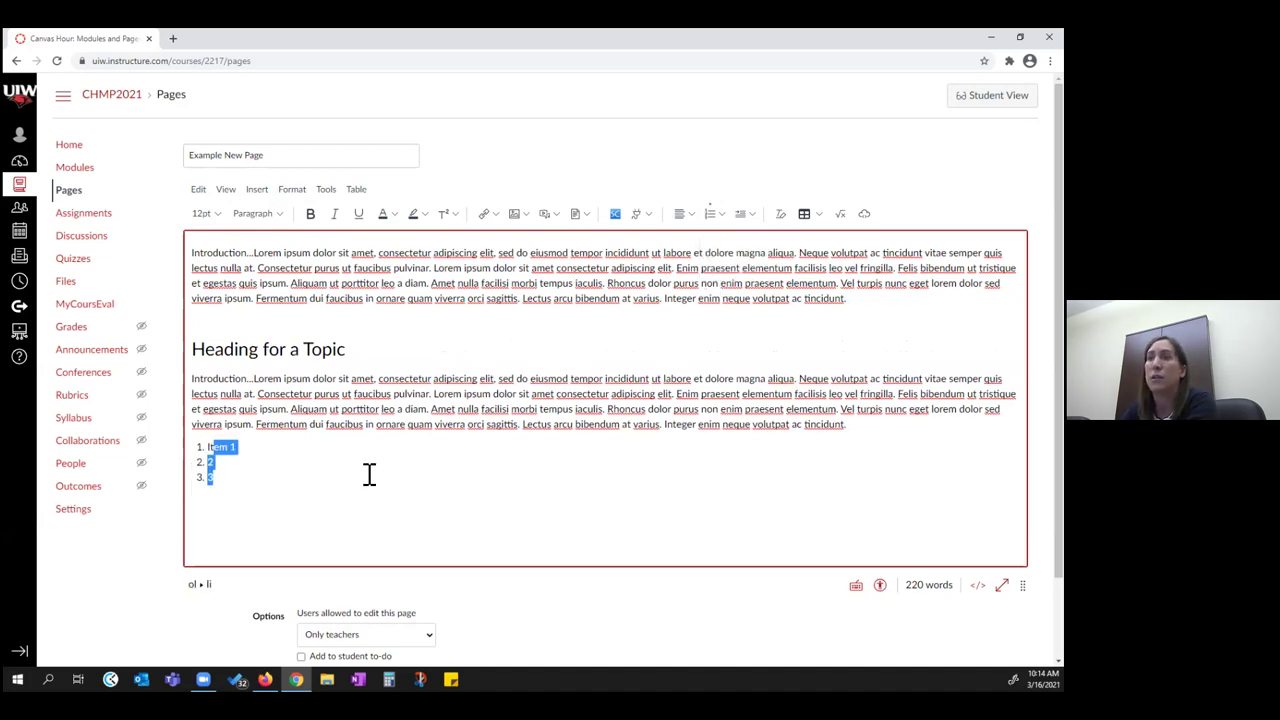
{"action": "left_click", "coordinate": [719, 211]}
{"action": "left_click", "coordinate": [716, 249]}
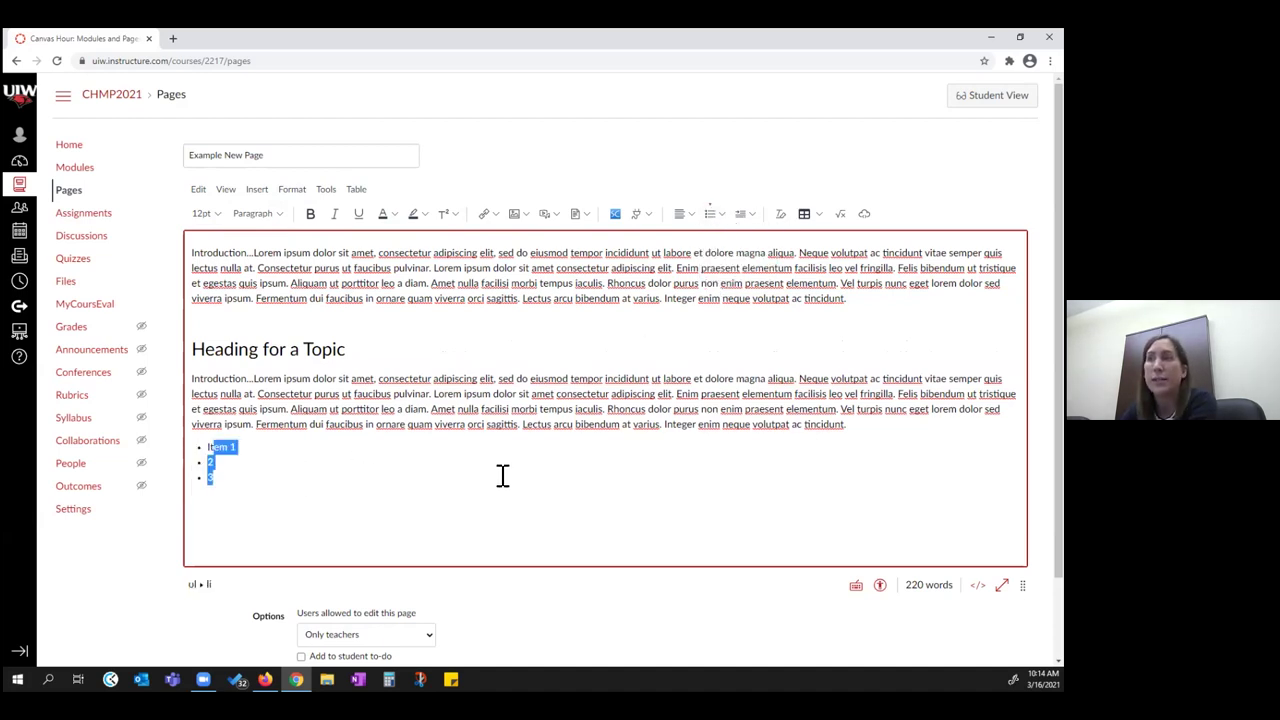
{"action": "left_click", "coordinate": [465, 418]}
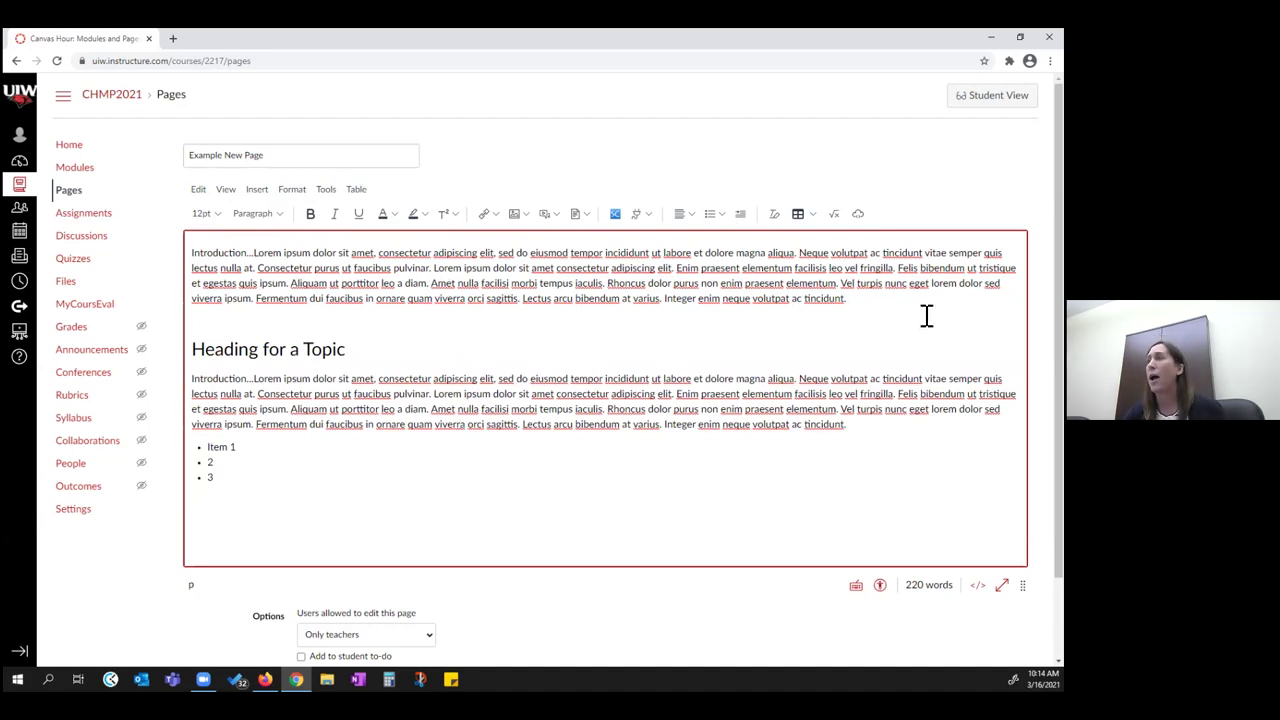
Step: Add a copy of the introduction paragraph below the bulleted list and increase the copy's indent
{"action": "left_click_drag", "start_coordinate": [849, 303], "coordinate": [758, 300]}
{"action": "right_click", "coordinate": [760, 300]}
{"action": "left_click", "coordinate": [660, 297]}
{"action": "left_click", "coordinate": [463, 270]}
{"action": "left_click_drag", "start_coordinate": [866, 303], "coordinate": [194, 249]}
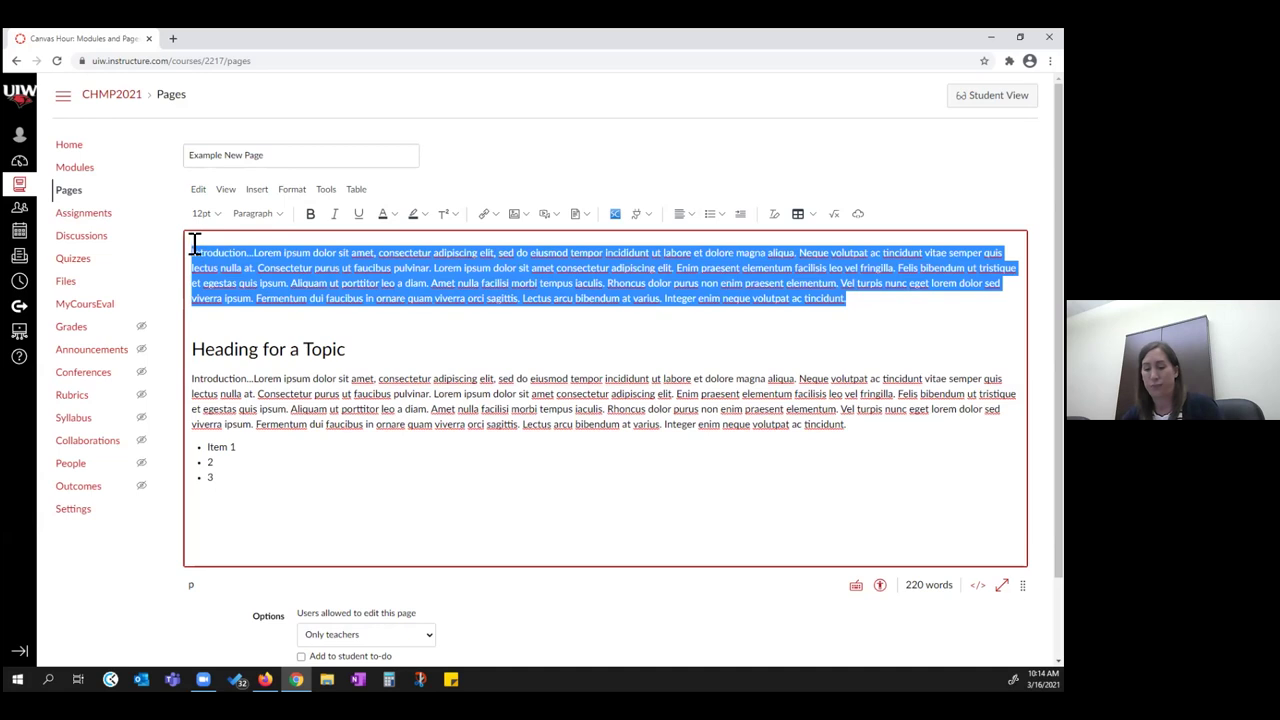
{"action": "left_click", "coordinate": [270, 507]}
{"action": "key", "text": "Return"}
{"action": "key", "text": "ctrl+v"}
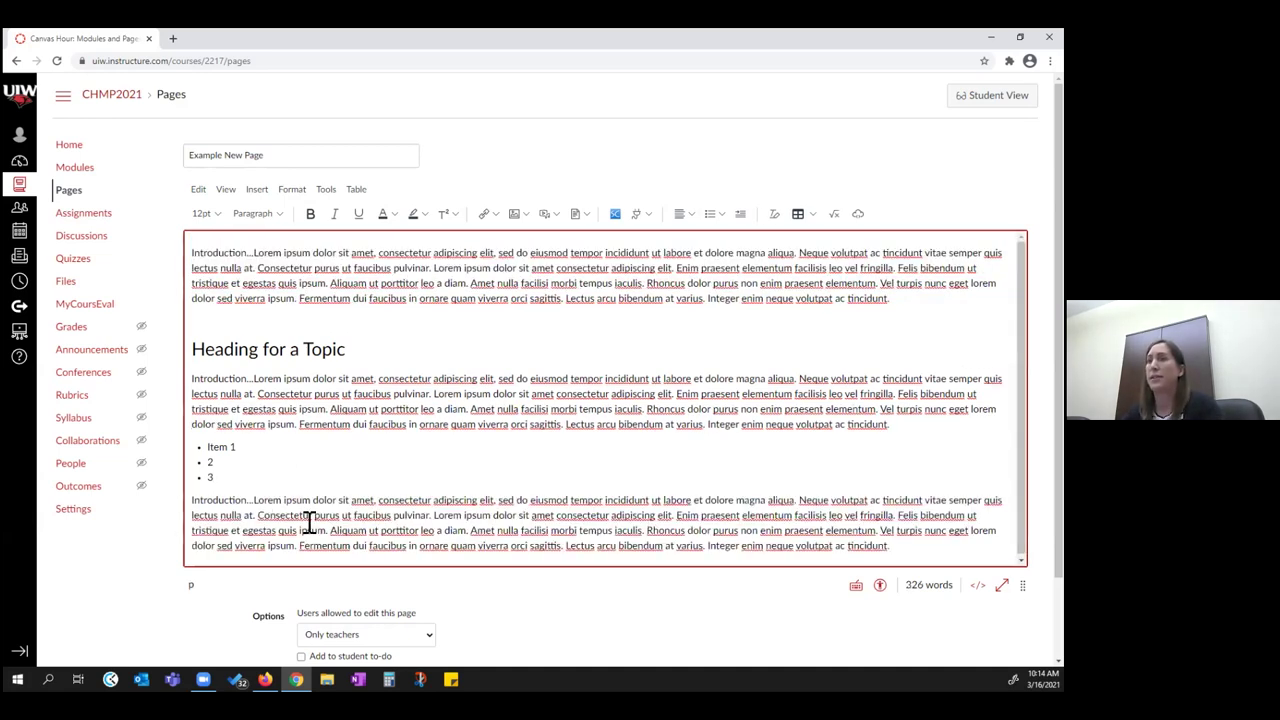
{"action": "left_click", "coordinate": [741, 216]}
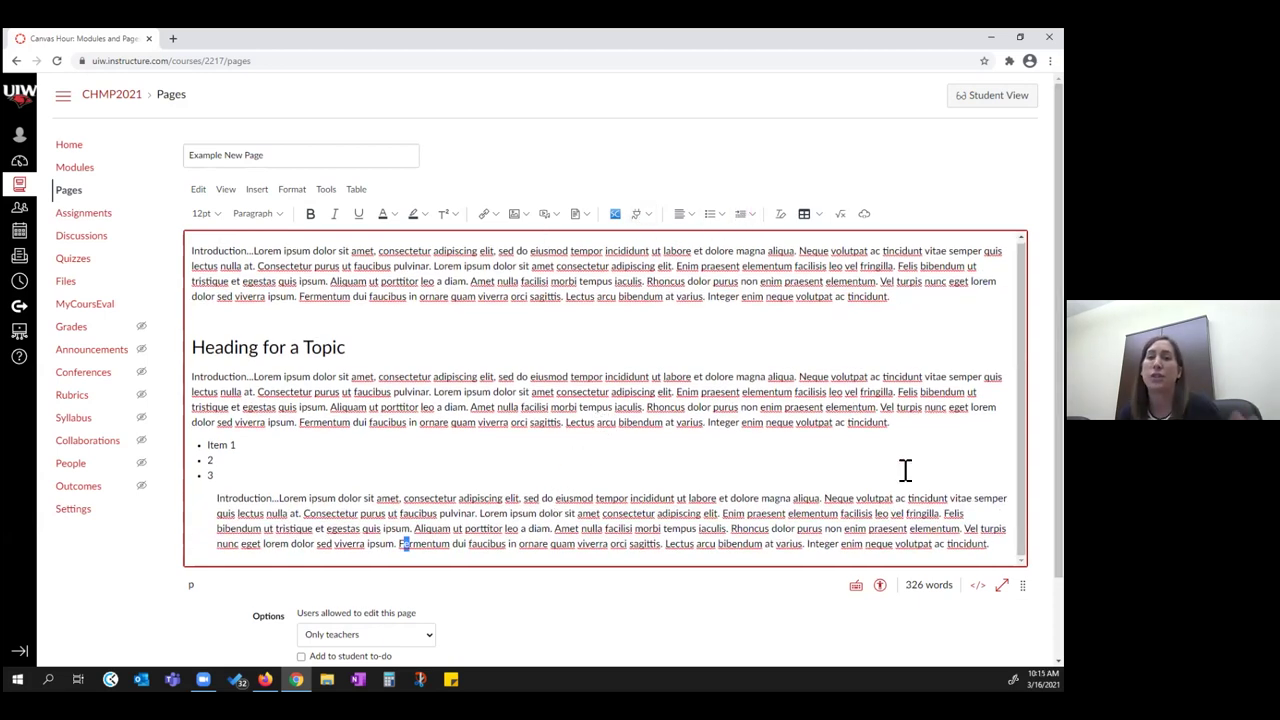
Step: Insert the course image checkpoint_scarlet.png, the red flag icon, at the start of the introduction paragraph
{"action": "left_click", "coordinate": [191, 252]}
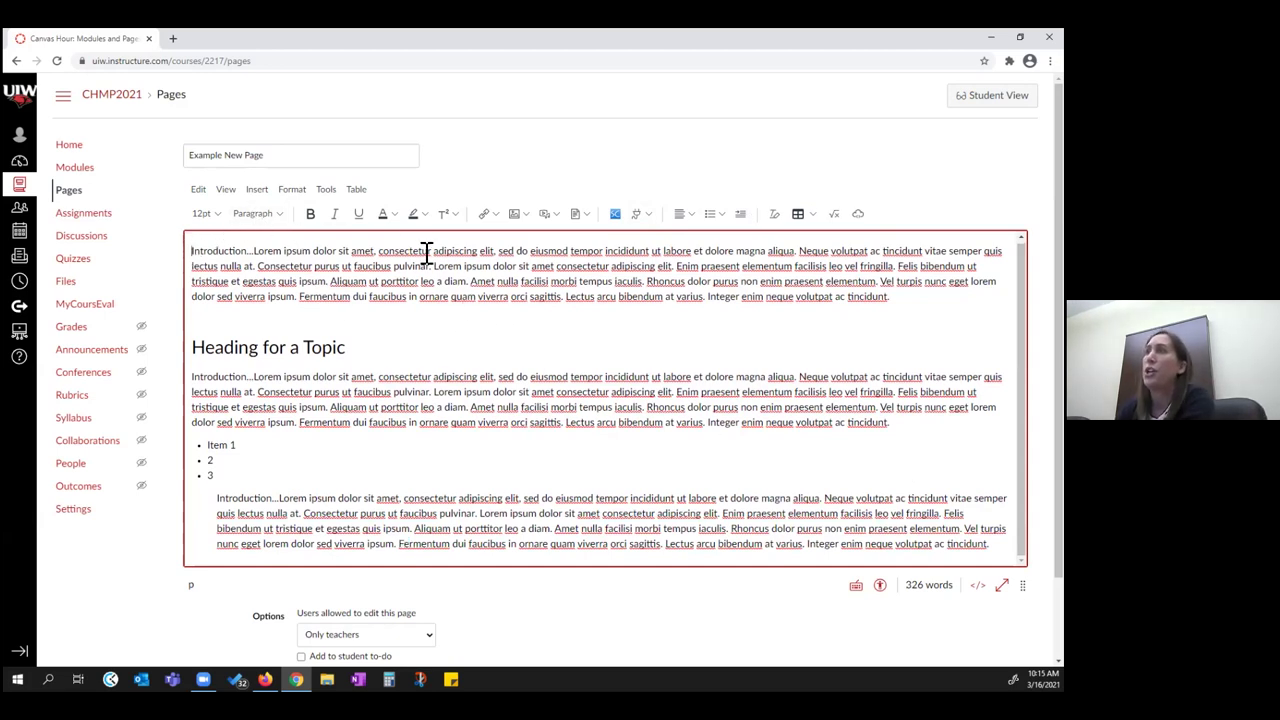
{"action": "left_click", "coordinate": [525, 215]}
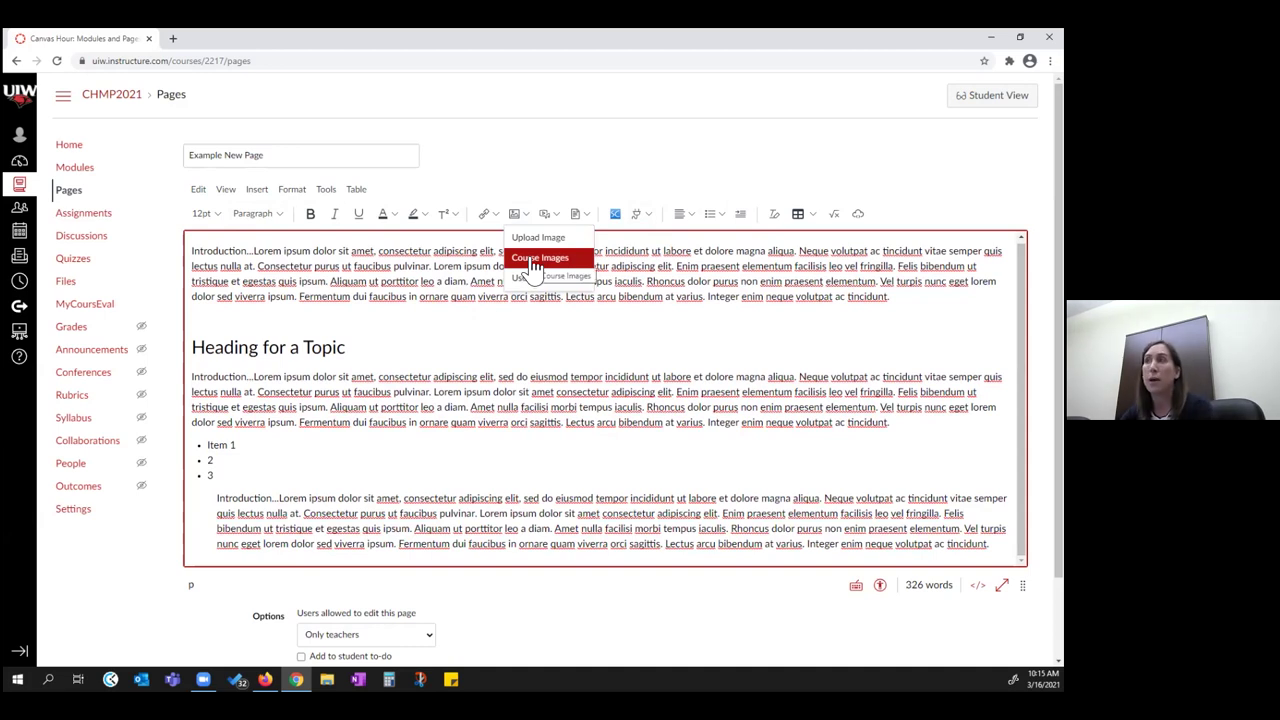
{"action": "left_click", "coordinate": [538, 259]}
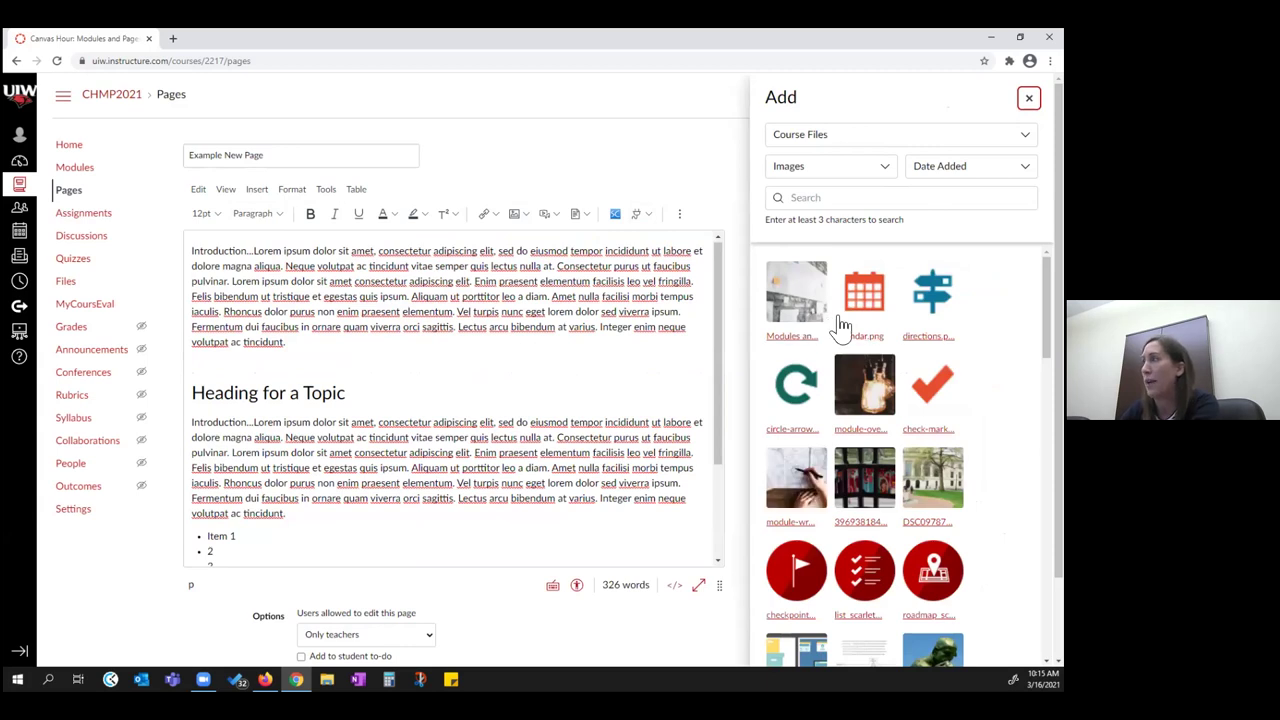
{"action": "scroll", "coordinate": [833, 465], "scroll_direction": "down", "scroll_amount": 1}
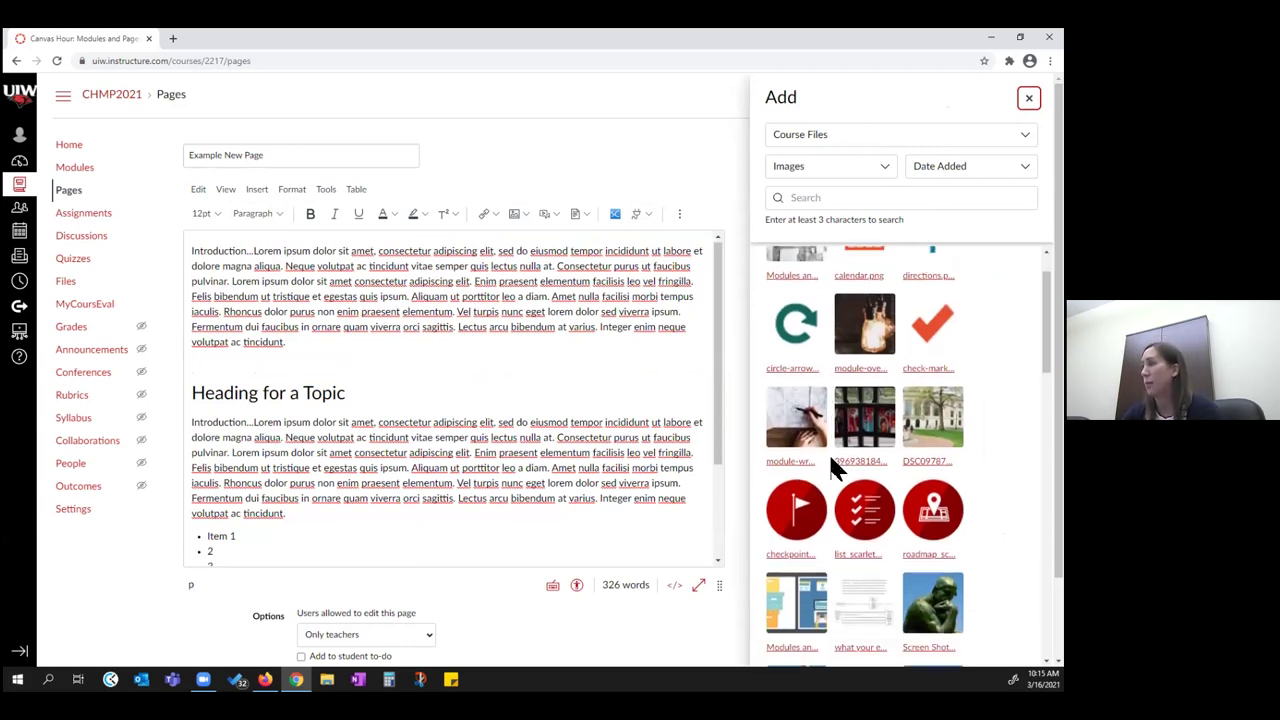
{"action": "left_click", "coordinate": [803, 526]}
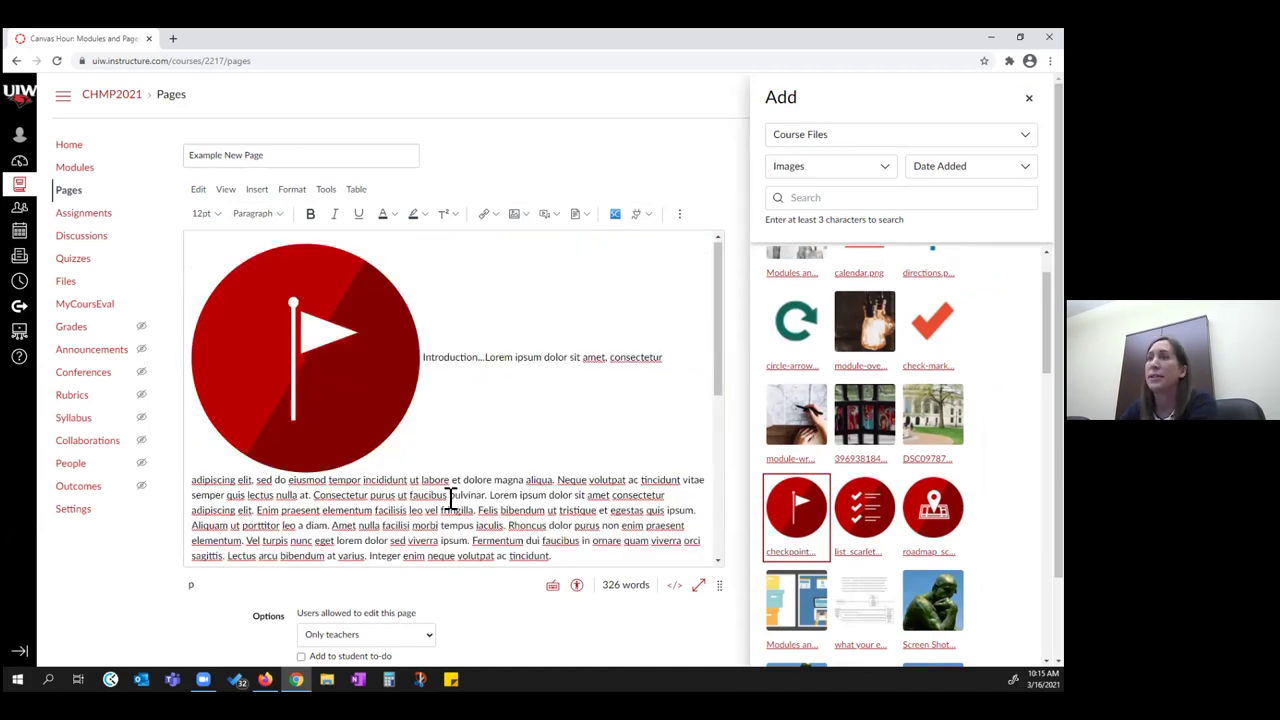
{"action": "scroll", "coordinate": [930, 488], "scroll_direction": "down", "scroll_amount": 3}
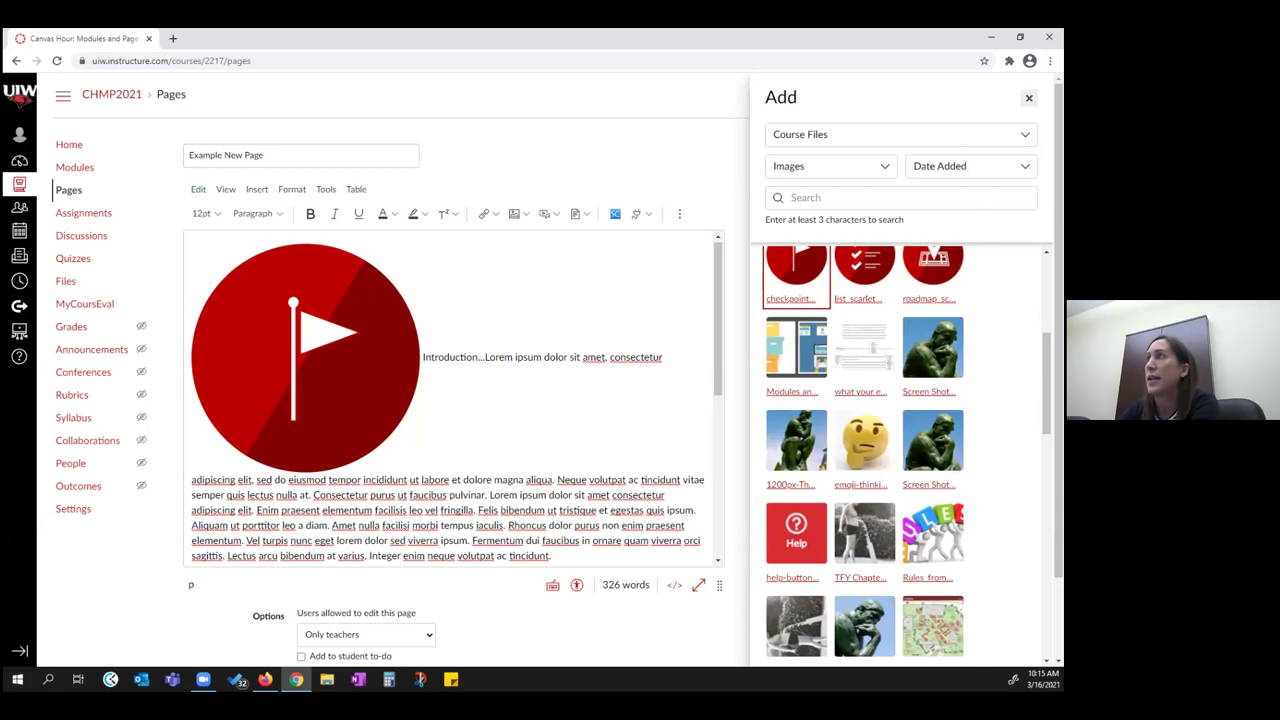
{"action": "left_click", "coordinate": [1028, 97]}
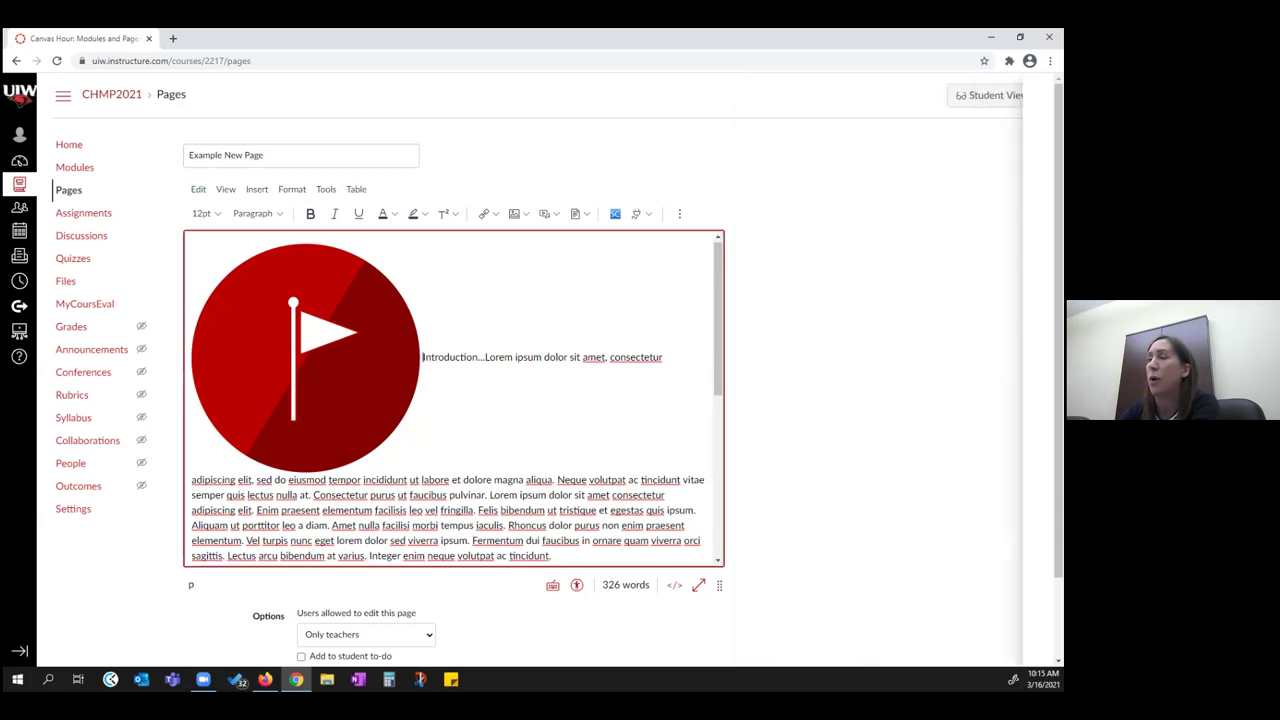
Step: Set the flag image's alt text to "Important Flag Checkpoint" and mark it as a decorative image
{"action": "left_click", "coordinate": [340, 334]}
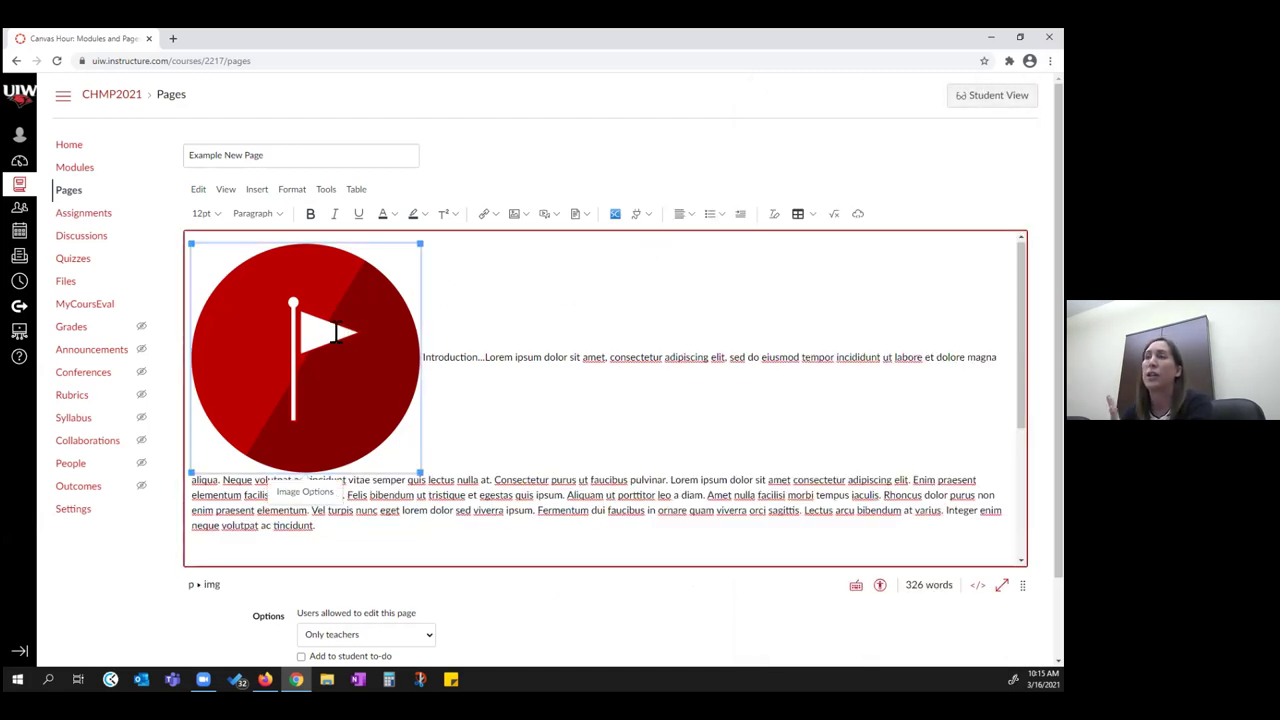
{"action": "left_click", "coordinate": [312, 494]}
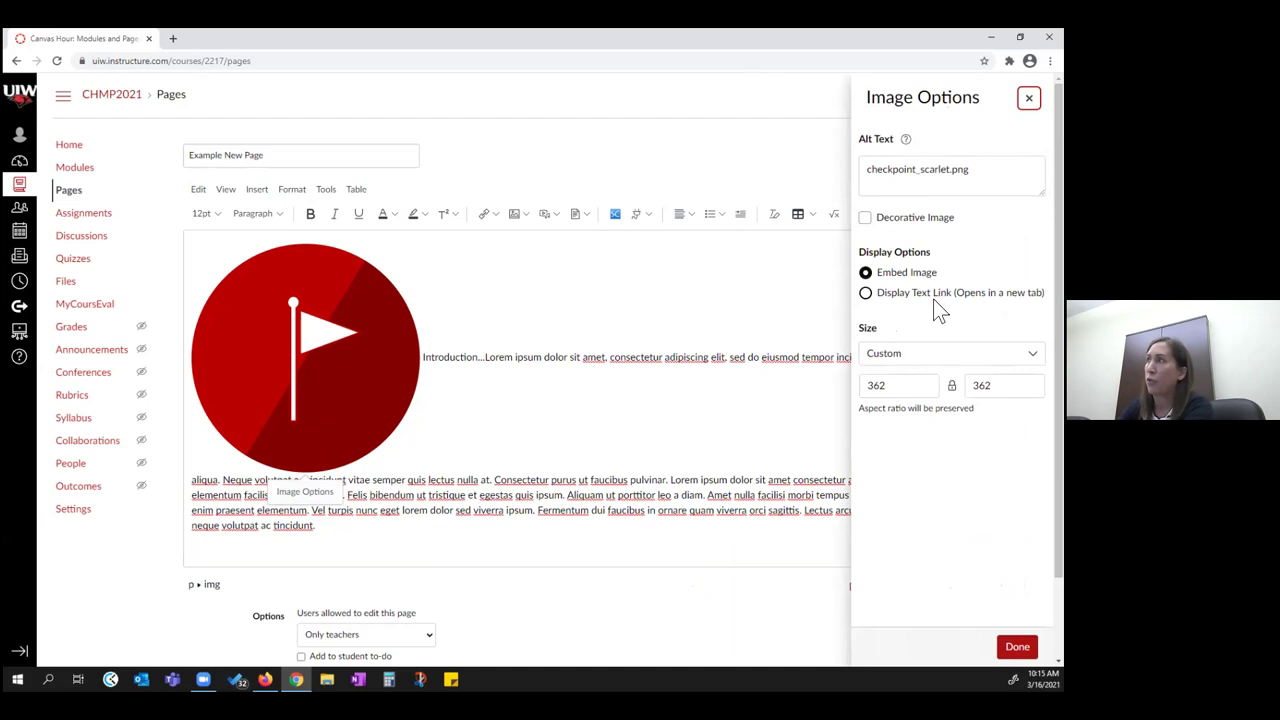
{"action": "left_click_drag", "start_coordinate": [966, 169], "coordinate": [858, 168]}
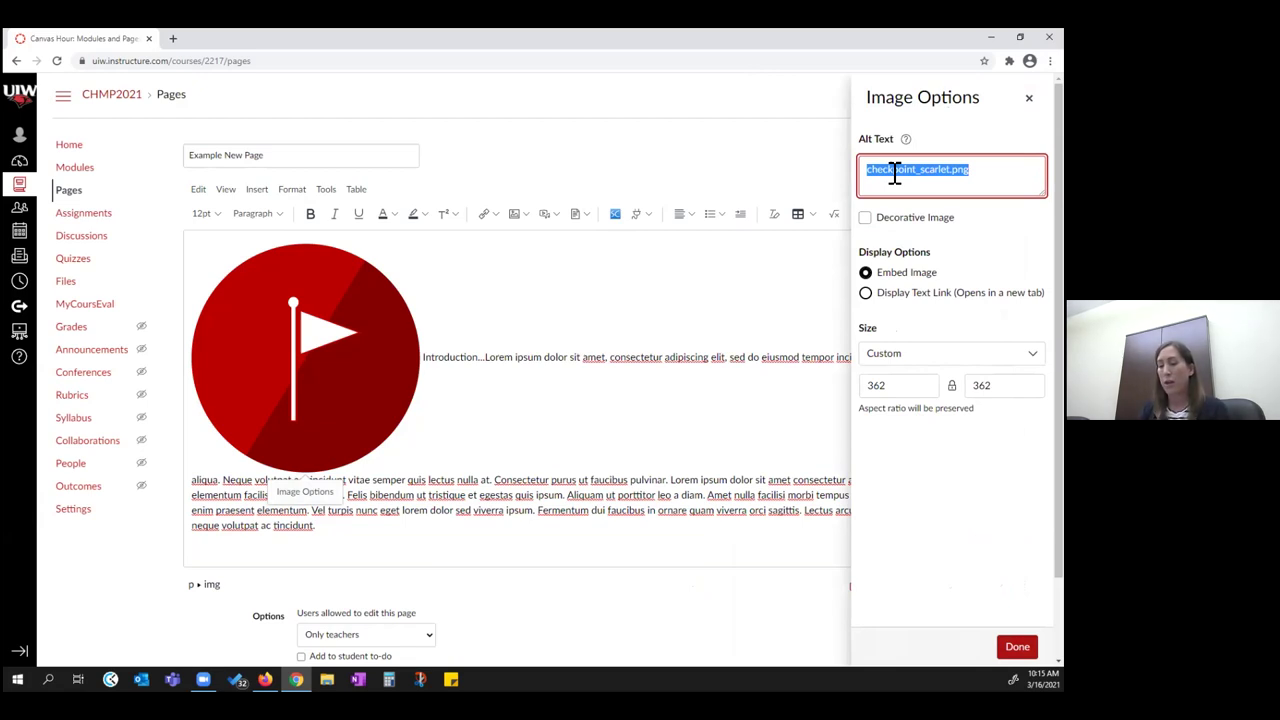
{"action": "type", "text": "Important Flag Checkpoint"}
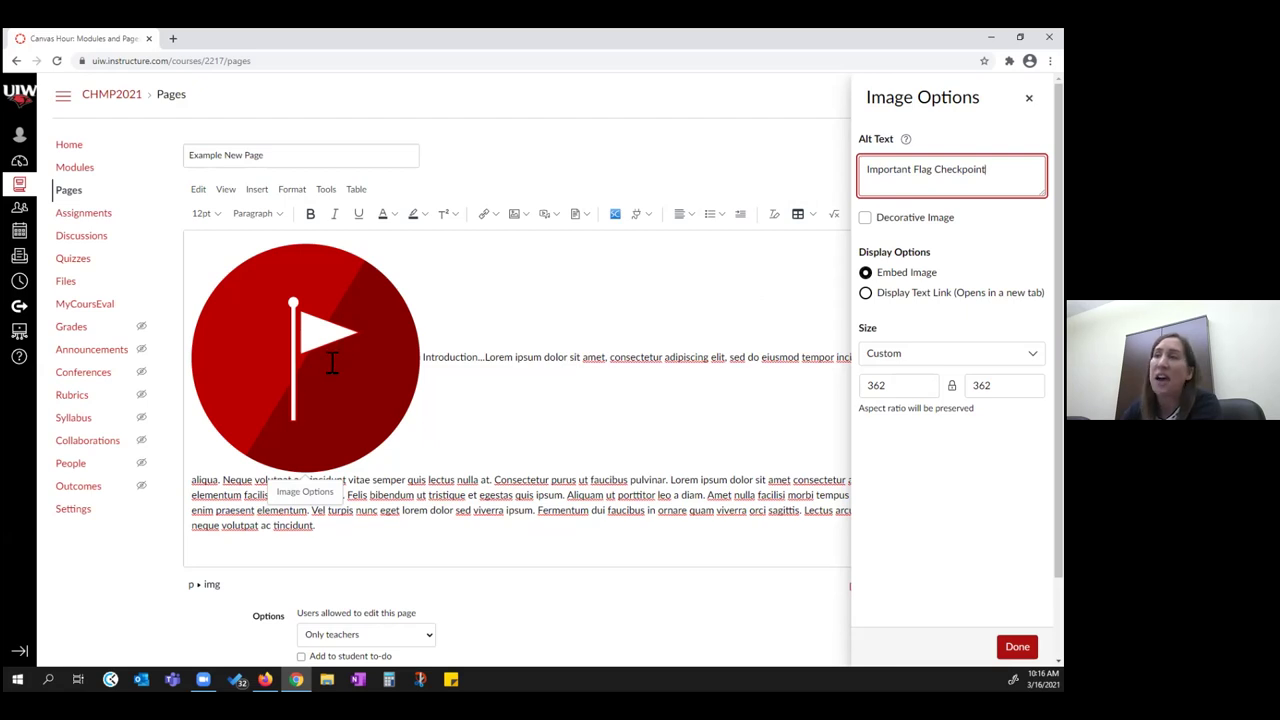
{"action": "left_click", "coordinate": [865, 218]}
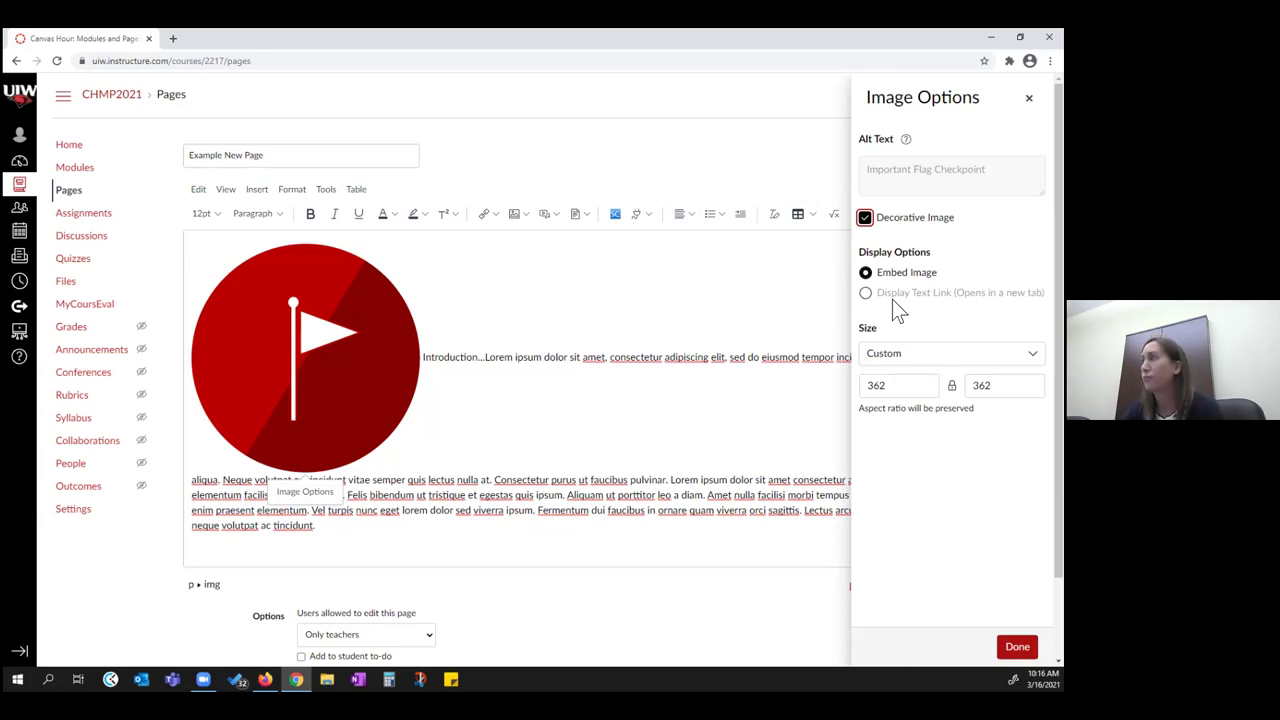
{"action": "double_click", "coordinate": [895, 385]}
{"action": "key", "text": "Return"}
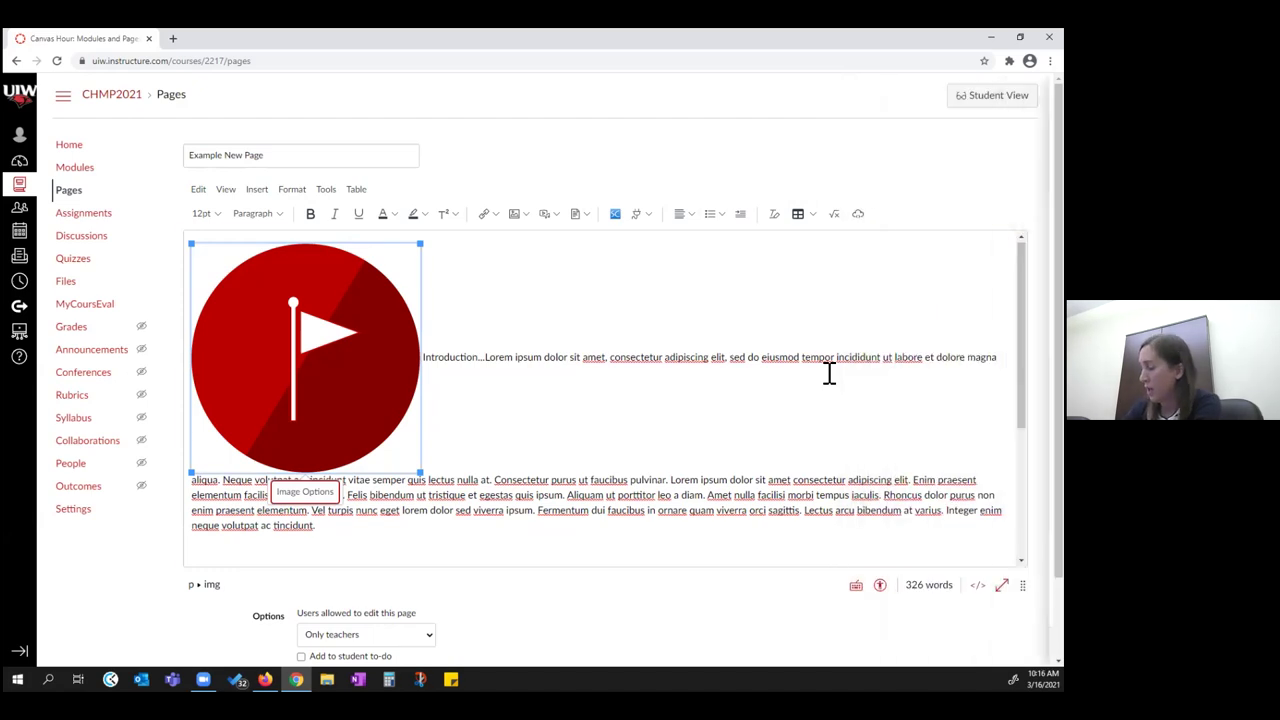
{"action": "type", "text": "50"}
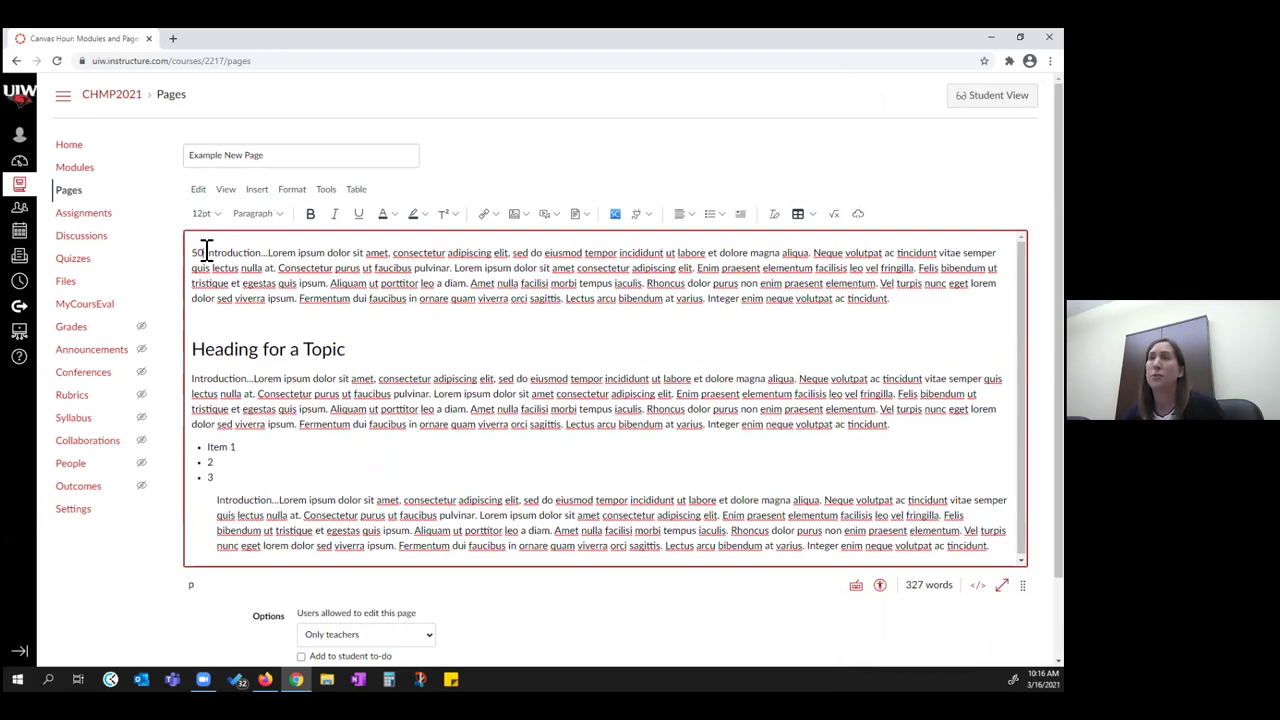
{"action": "key", "text": "ctrl+z"}
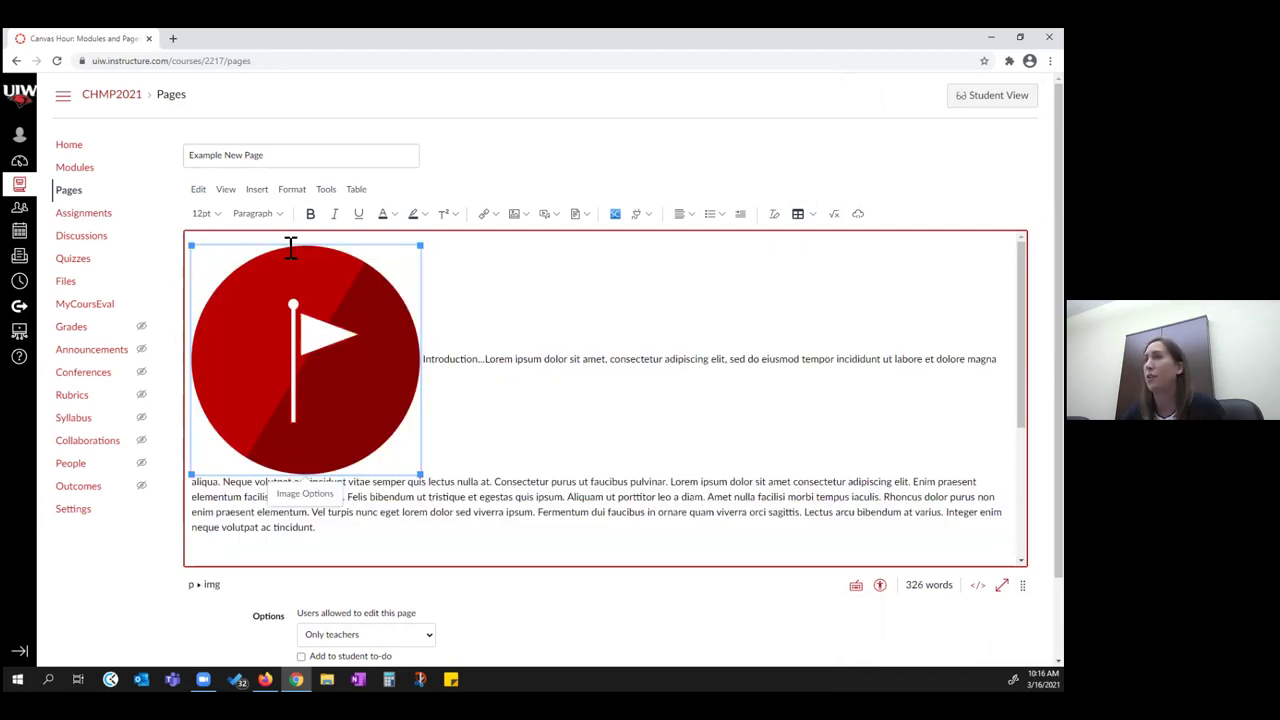
Step: Resize the flag image to a custom size of 50 by 50 with the aspect ratio preserved
{"action": "left_click", "coordinate": [313, 495]}
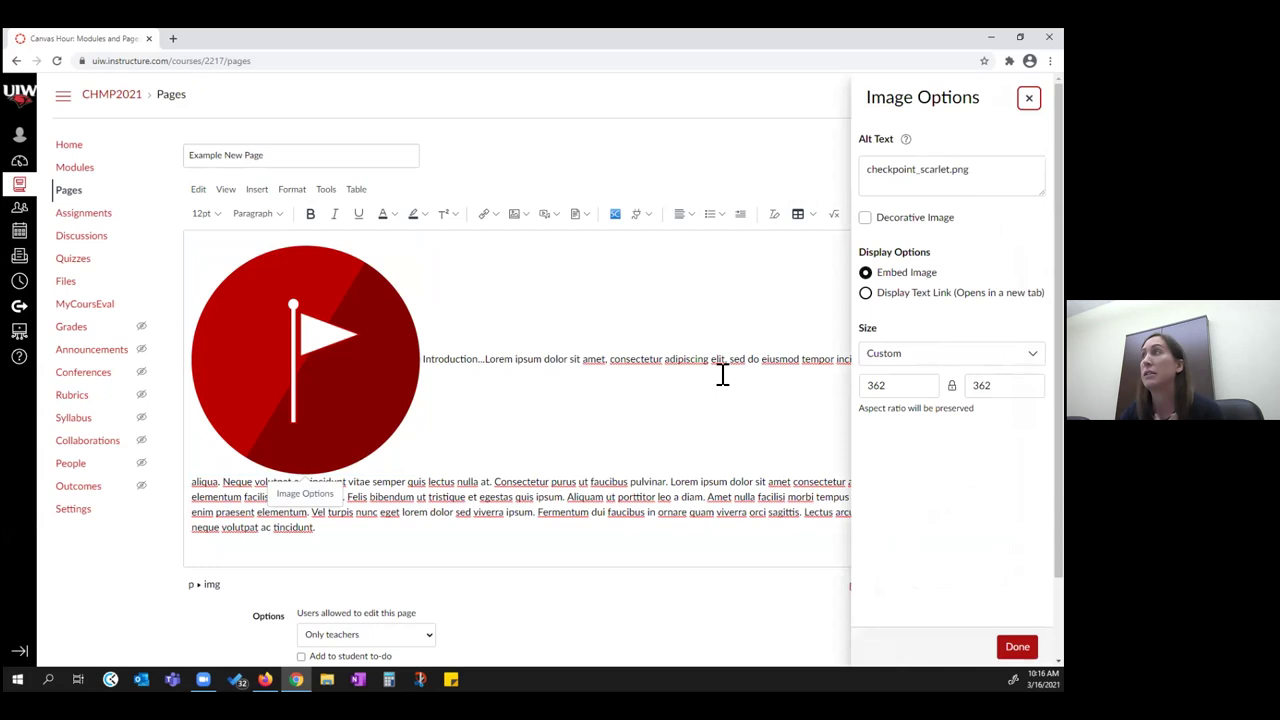
{"action": "left_click_drag", "start_coordinate": [905, 383], "coordinate": [859, 383]}
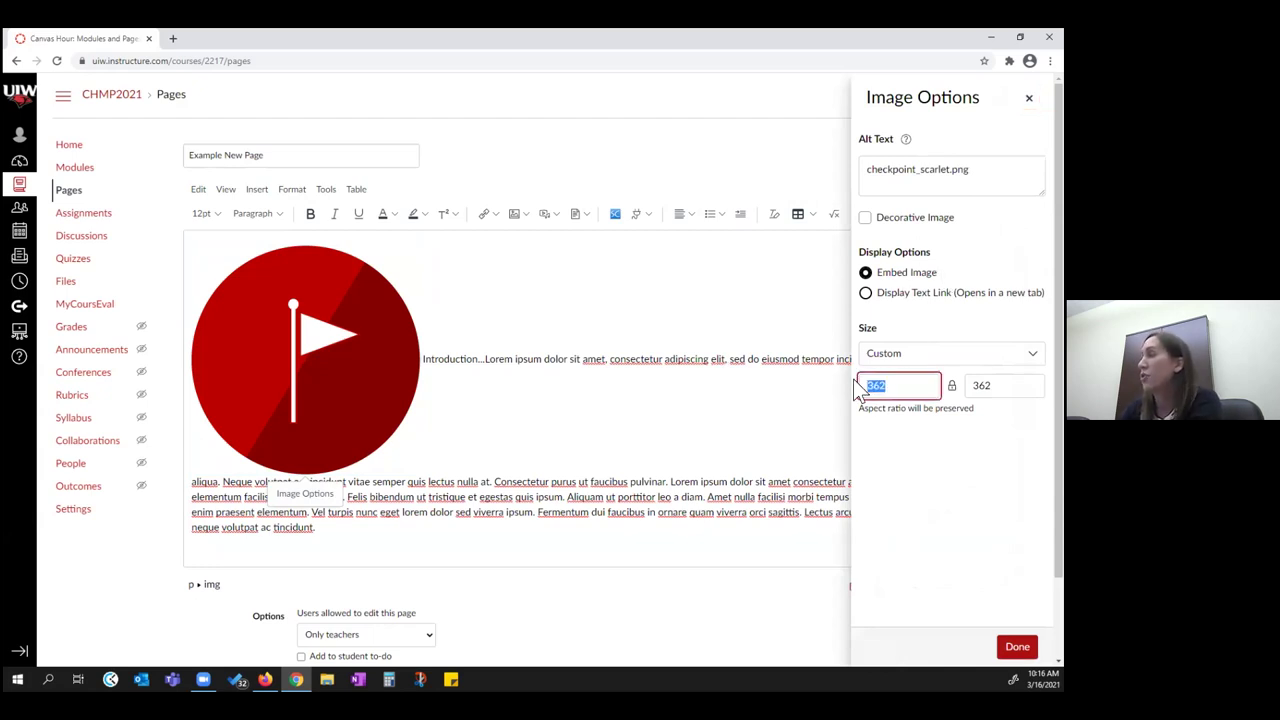
{"action": "type", "text": "50"}
{"action": "key", "text": "Tab"}
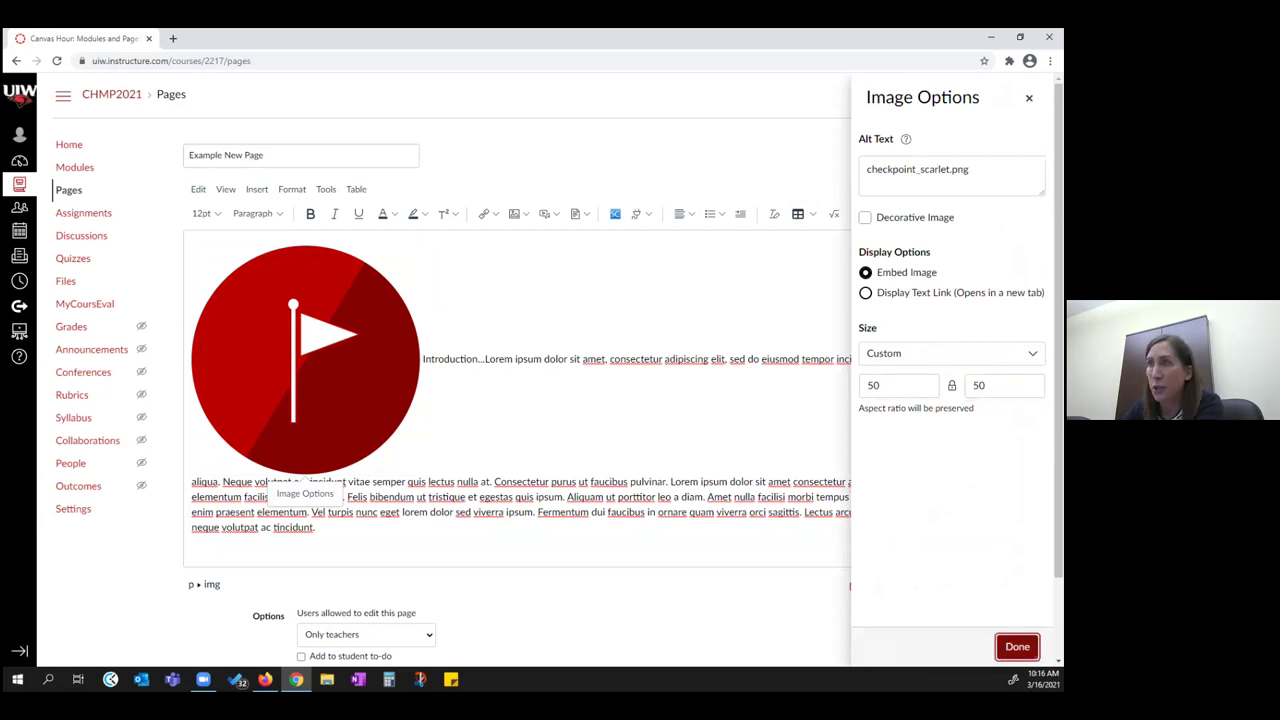
{"action": "left_click", "coordinate": [1017, 646]}
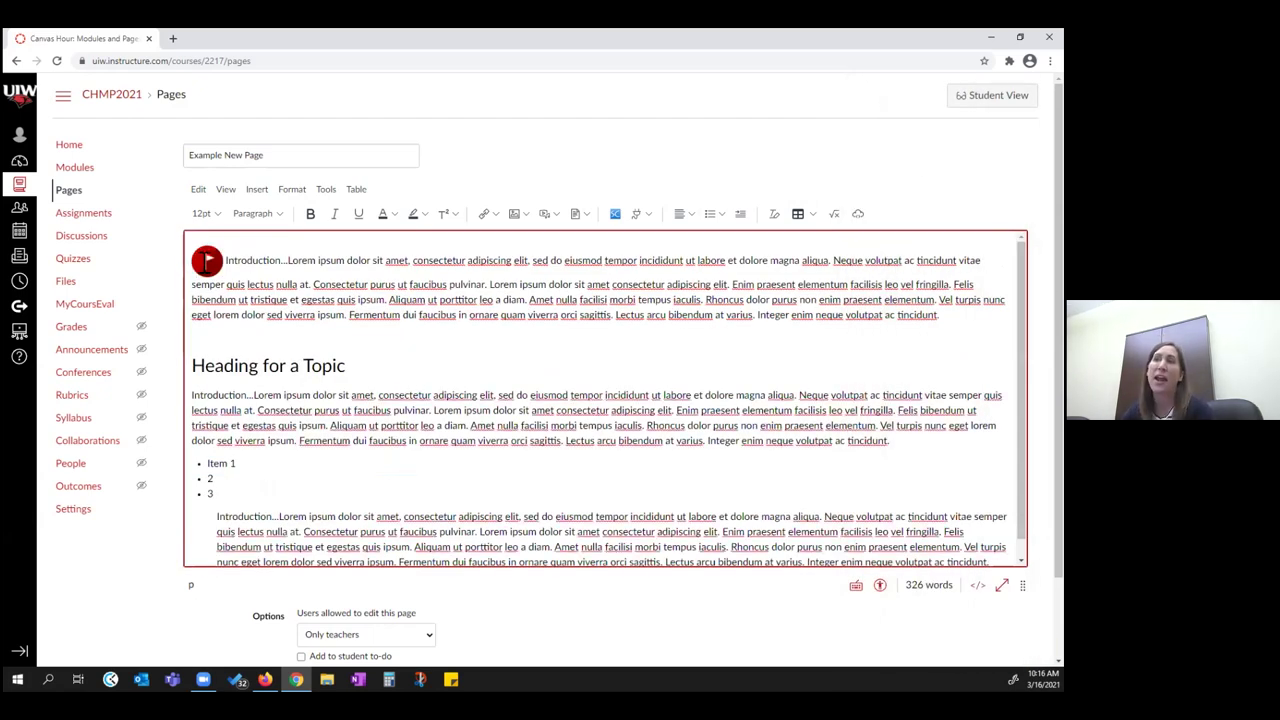
Step: Align the flag image to the right so that the introduction text wraps beside it
{"action": "left_click", "coordinate": [218, 250]}
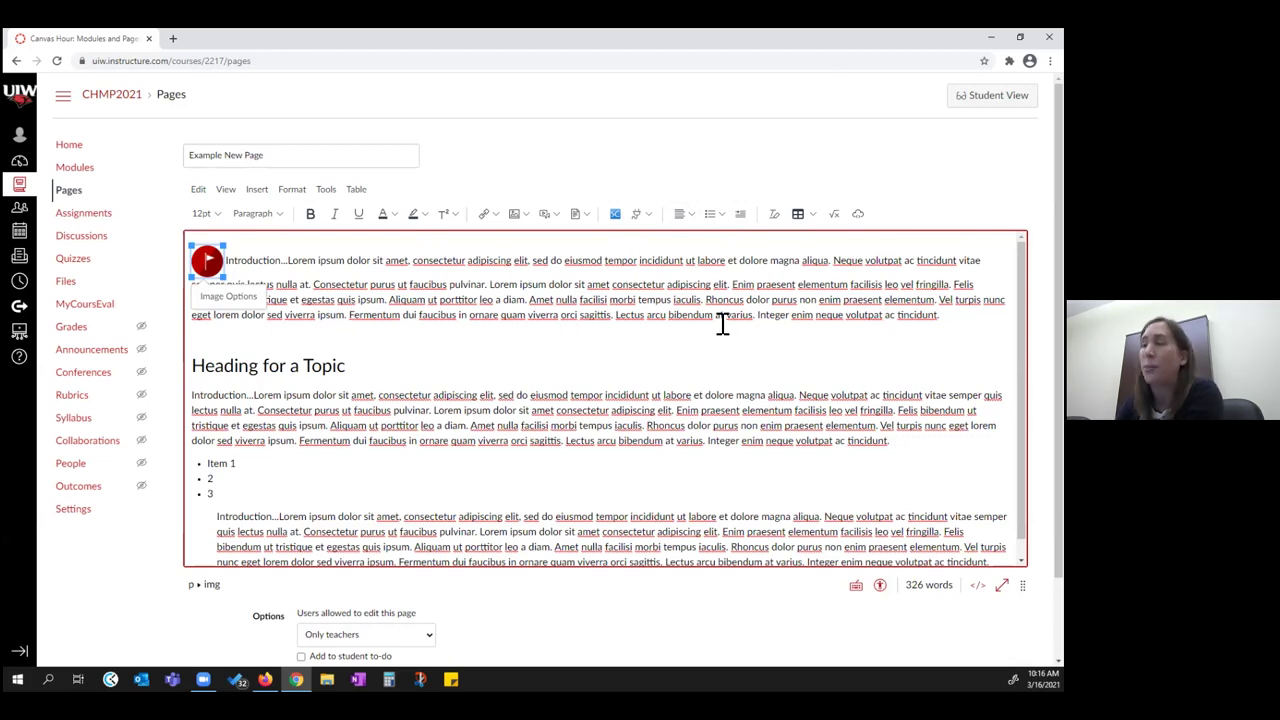
{"action": "left_click", "coordinate": [691, 213]}
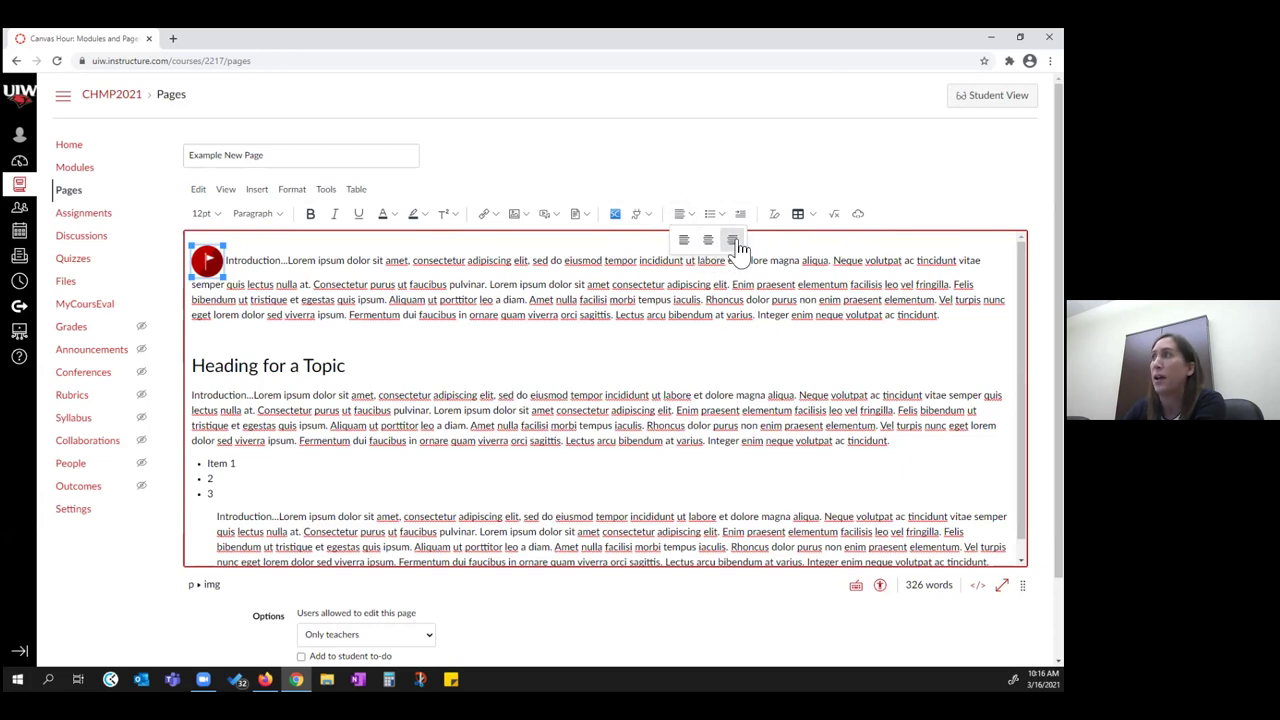
{"action": "left_click", "coordinate": [733, 242]}
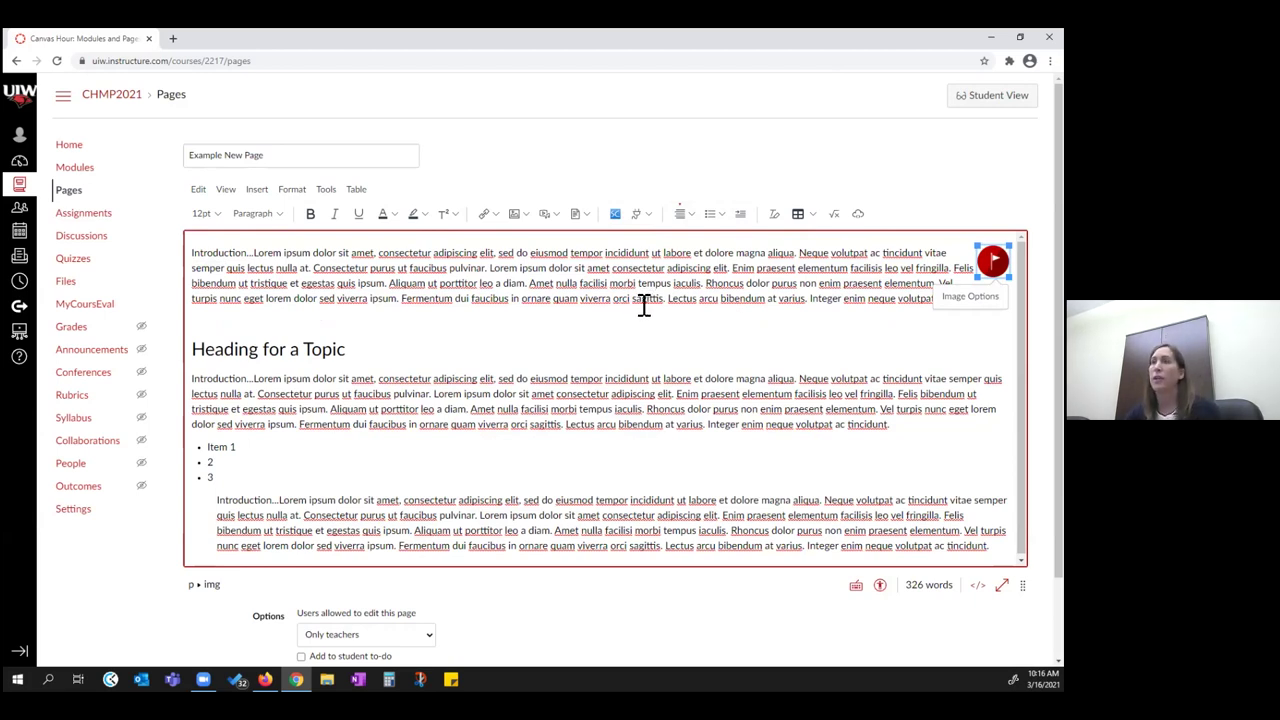
{"action": "left_click", "coordinate": [268, 348]}
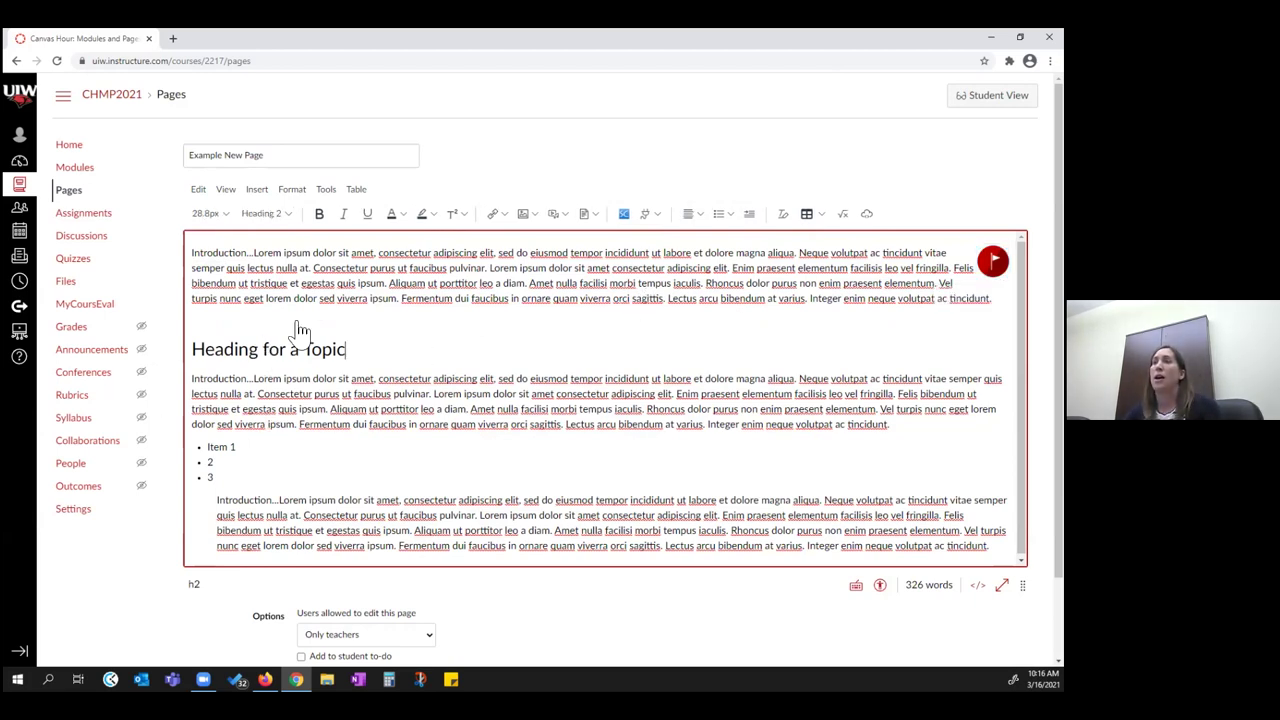
{"action": "double_click", "coordinate": [210, 379]}
{"action": "left_click", "coordinate": [486, 213]}
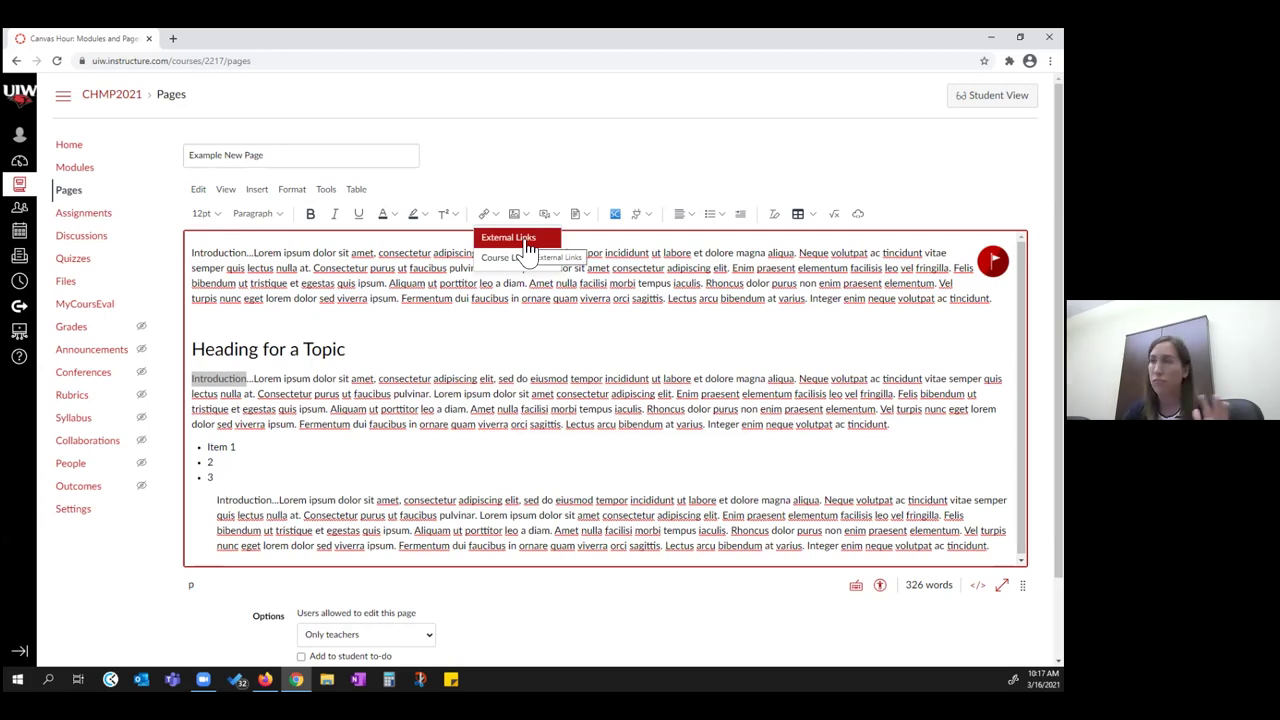
{"action": "left_click", "coordinate": [525, 241]}
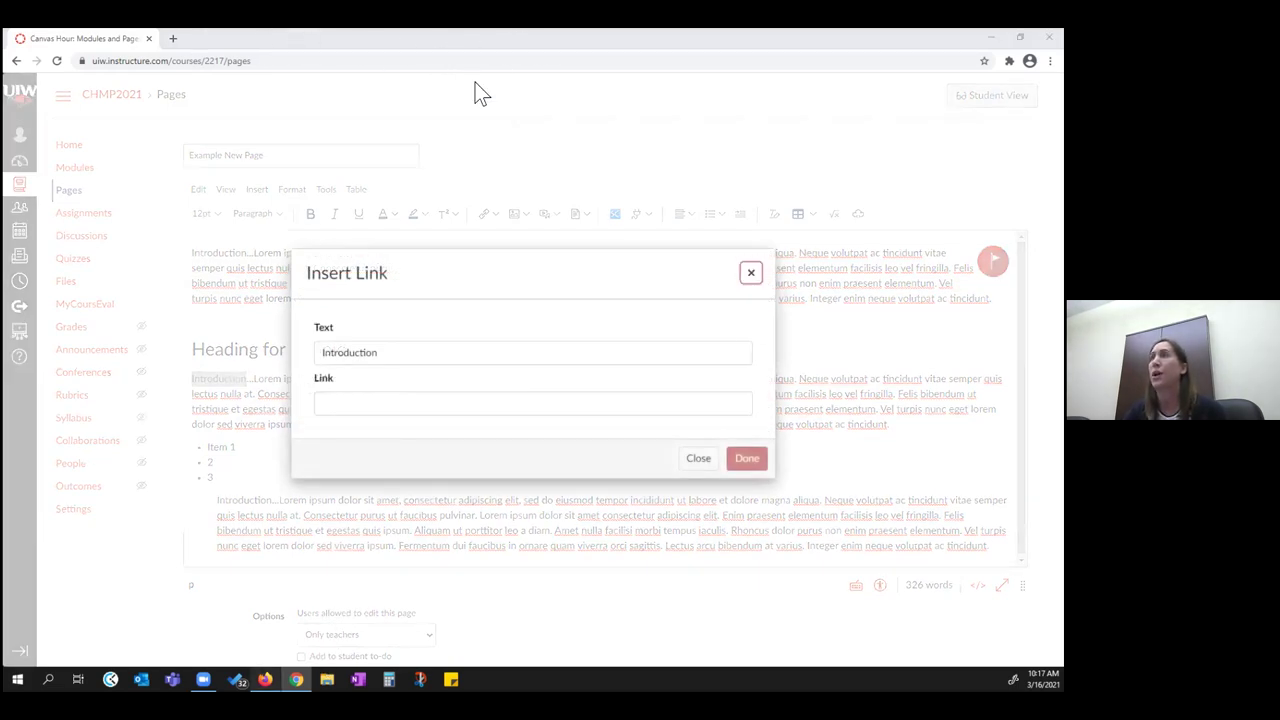
{"action": "key", "text": "alt+Tab"}
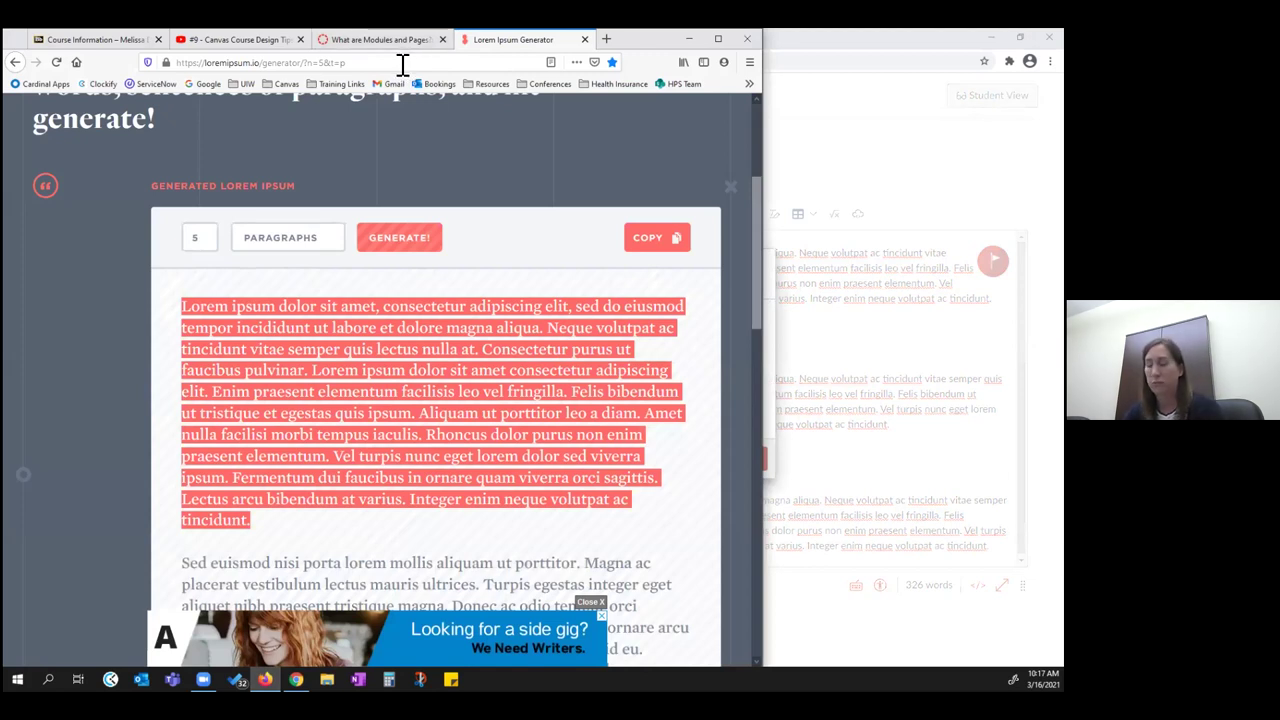
{"action": "key", "text": "ctrl+l"}
{"action": "key", "text": "ctrl+c"}
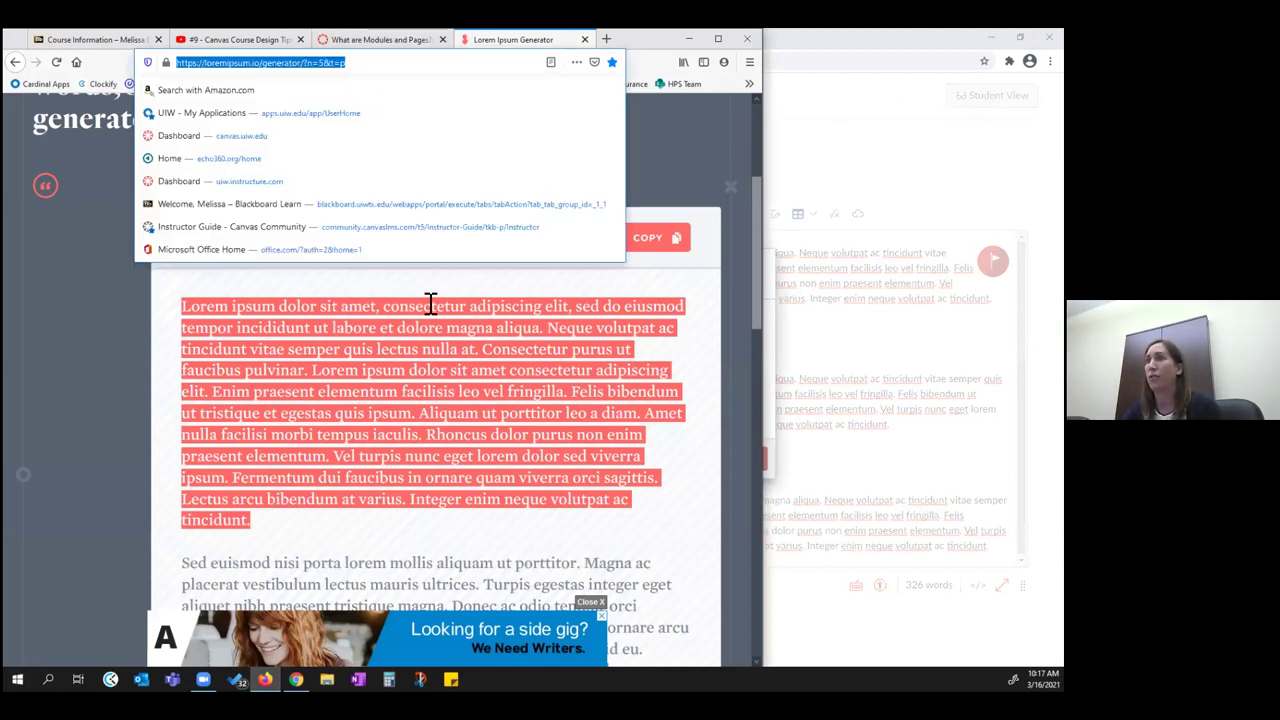
{"action": "key", "text": "alt+Tab"}
{"action": "left_click", "coordinate": [487, 215]}
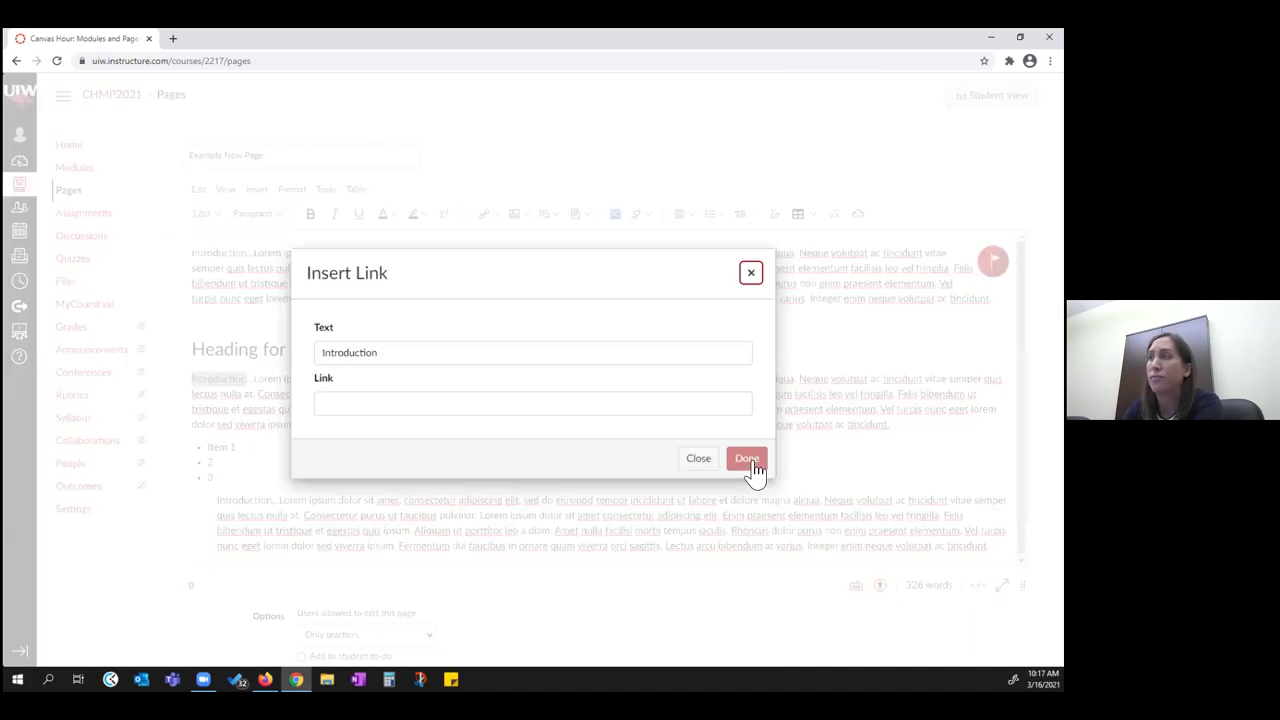
{"action": "key", "text": "ctrl+v"}
{"action": "key", "text": "Return"}
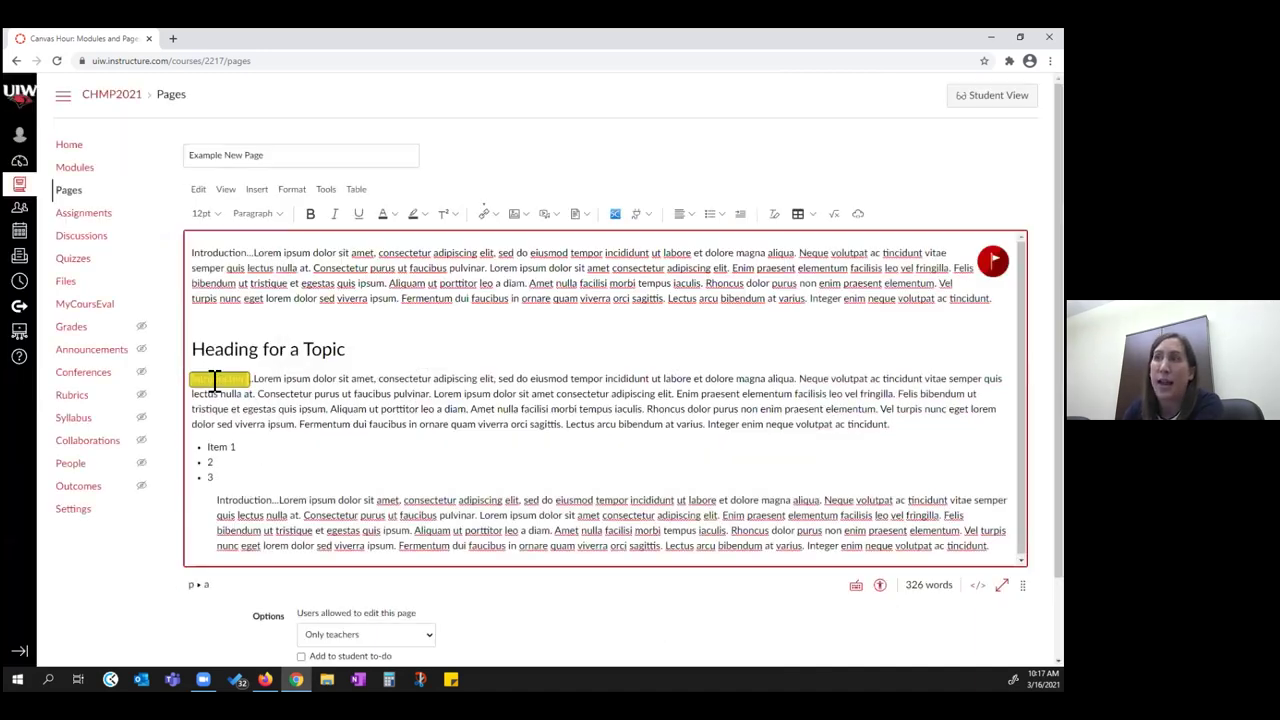
{"action": "left_click", "coordinate": [234, 430]}
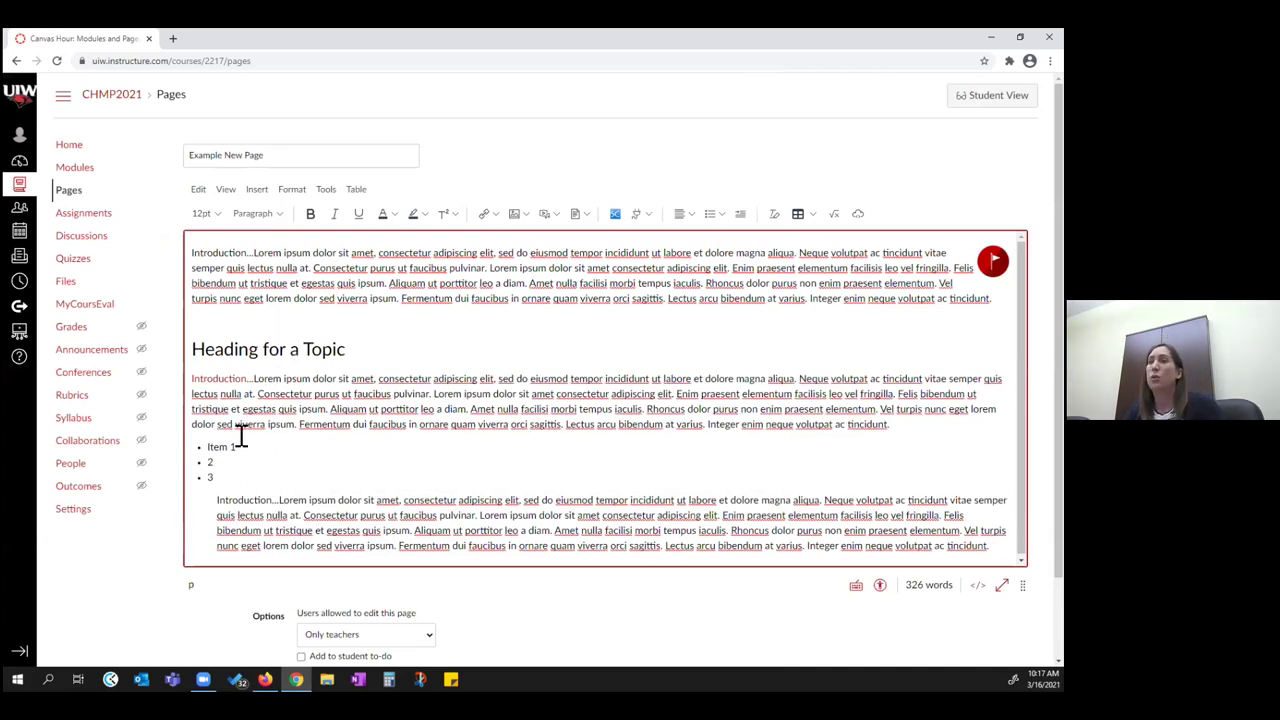
Step: Replace the first bullet's text "Item 1" with "Discussion Board"
{"action": "left_click_drag", "start_coordinate": [246, 445], "coordinate": [205, 444]}
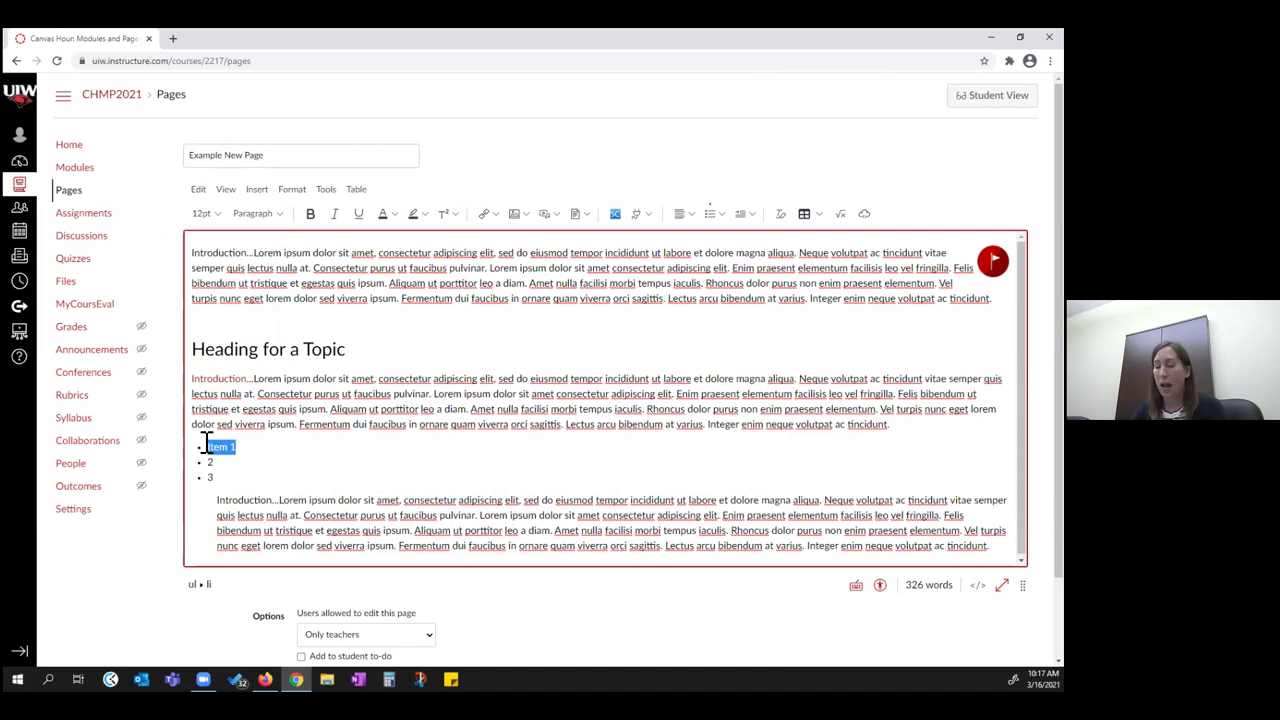
{"action": "type", "text": "Discussi"}
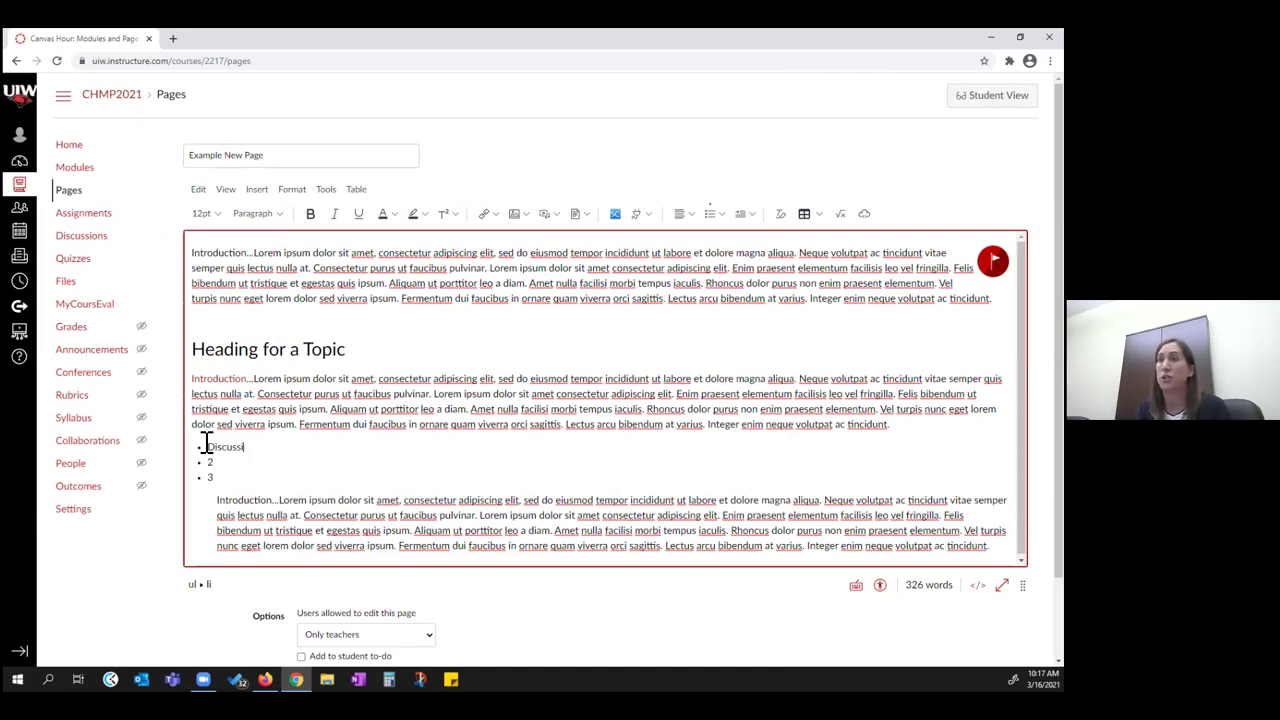
{"action": "type", "text": "on Board"}
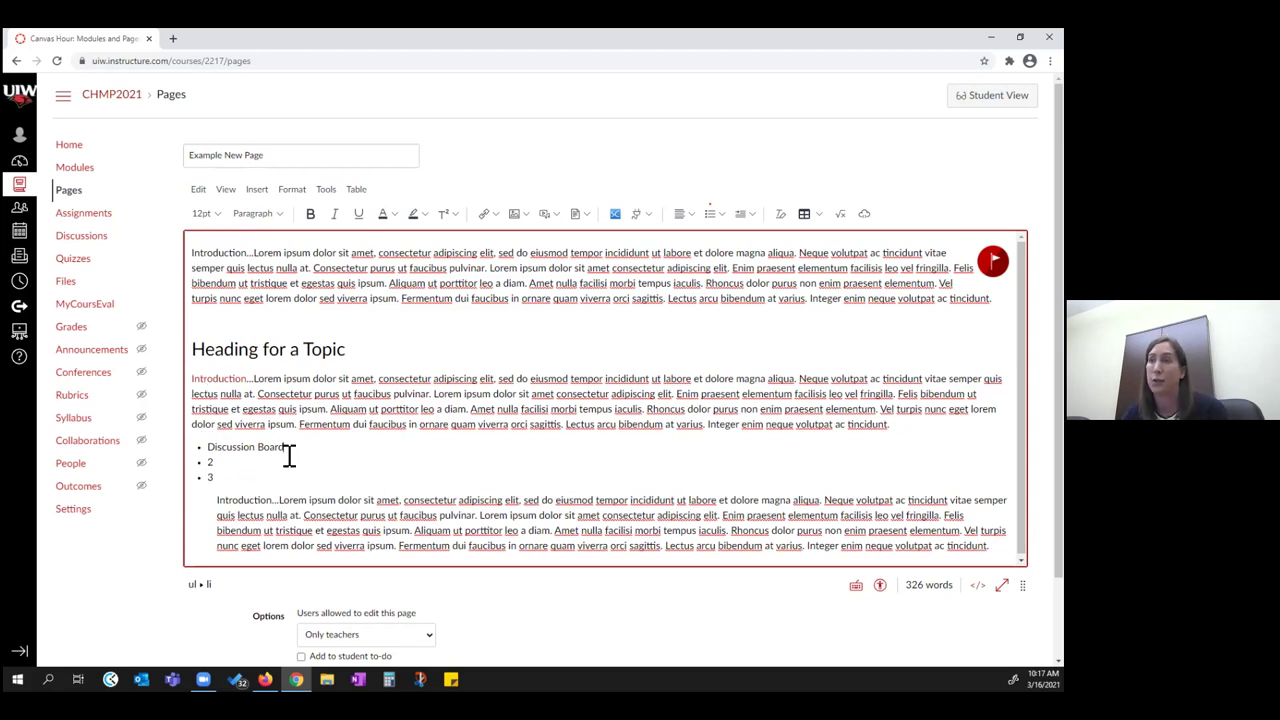
Step: Link the first bullet's text "Discussion Board" to the course discussion Sample Graded Discussion
{"action": "left_click_drag", "start_coordinate": [290, 447], "coordinate": [210, 447]}
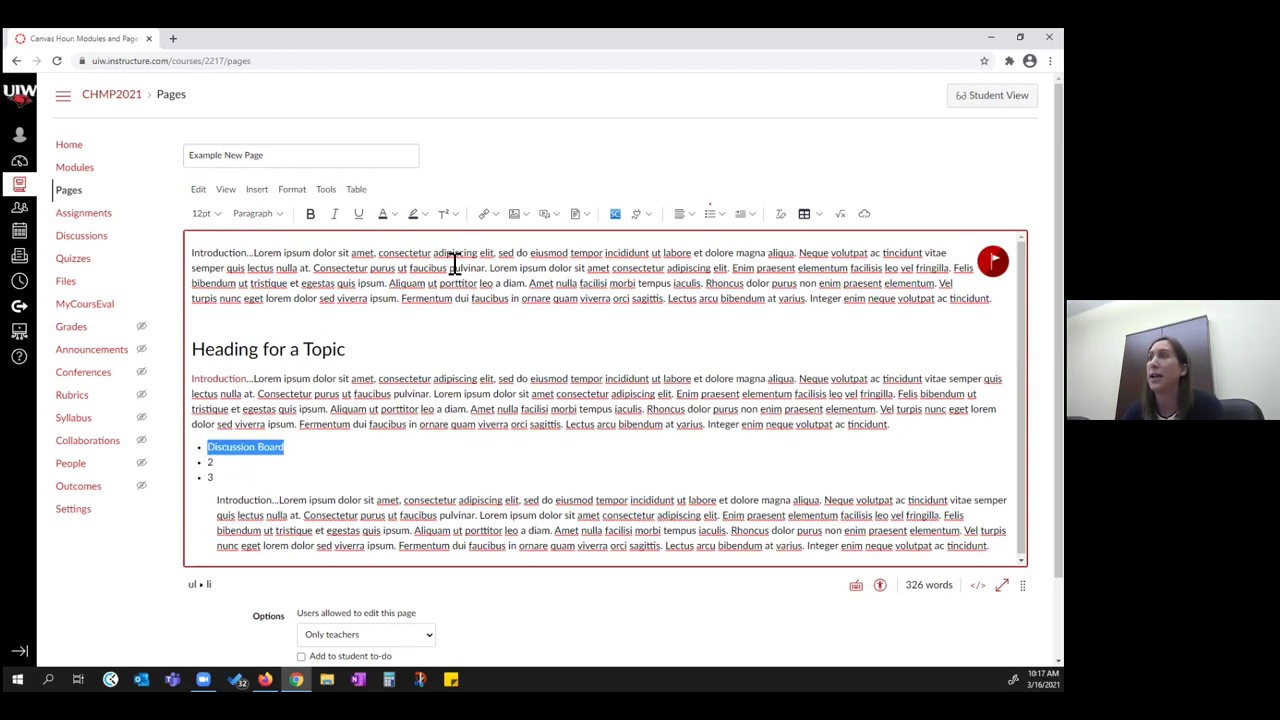
{"action": "left_click", "coordinate": [496, 213]}
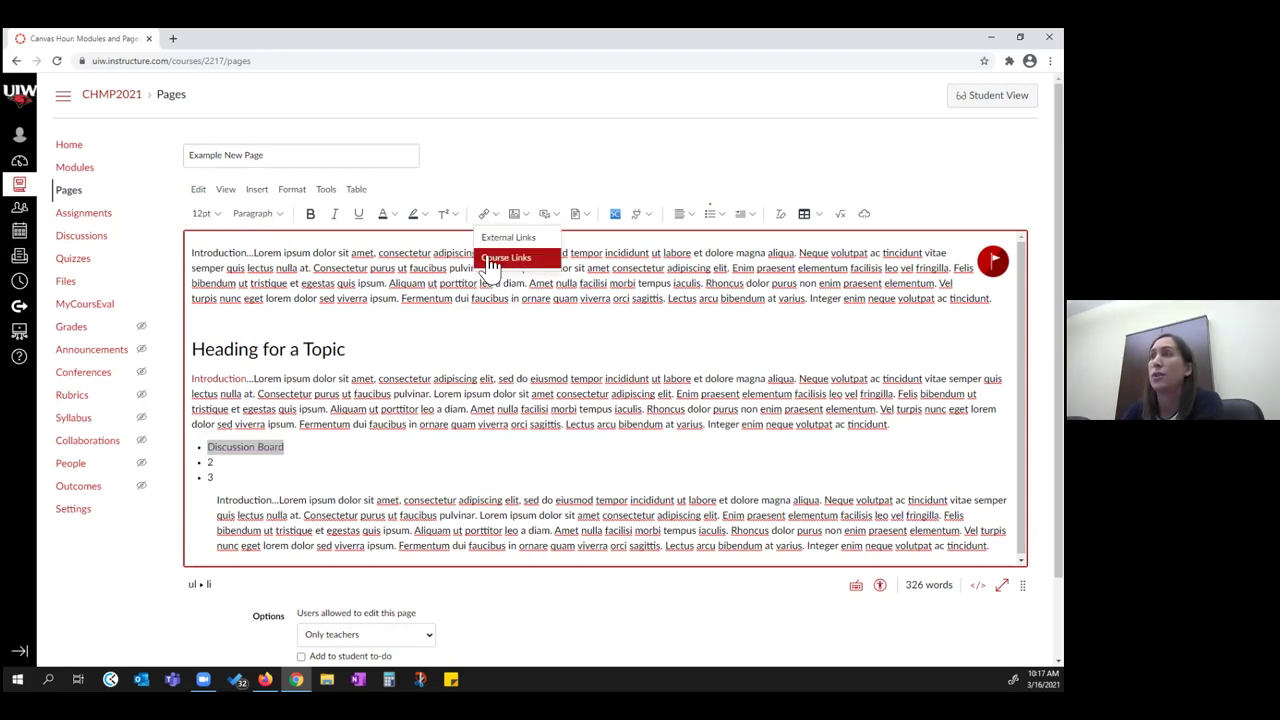
{"action": "left_click", "coordinate": [497, 258]}
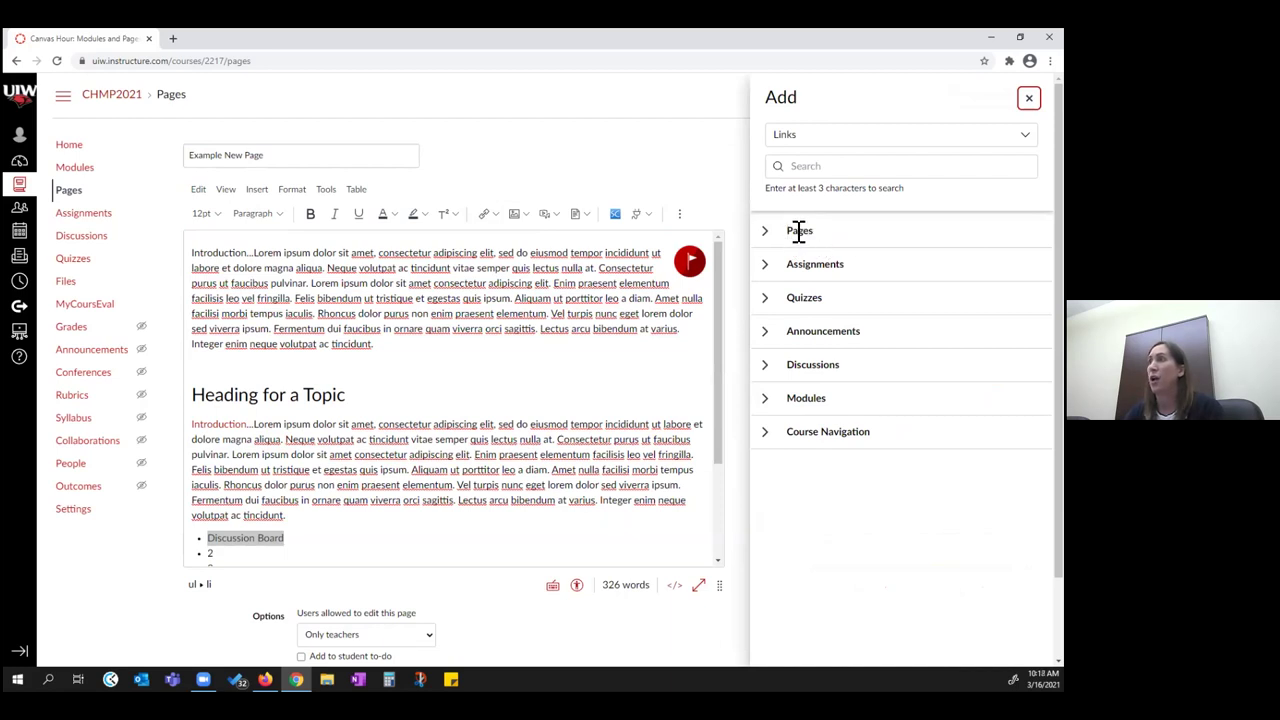
{"action": "left_click", "coordinate": [766, 366]}
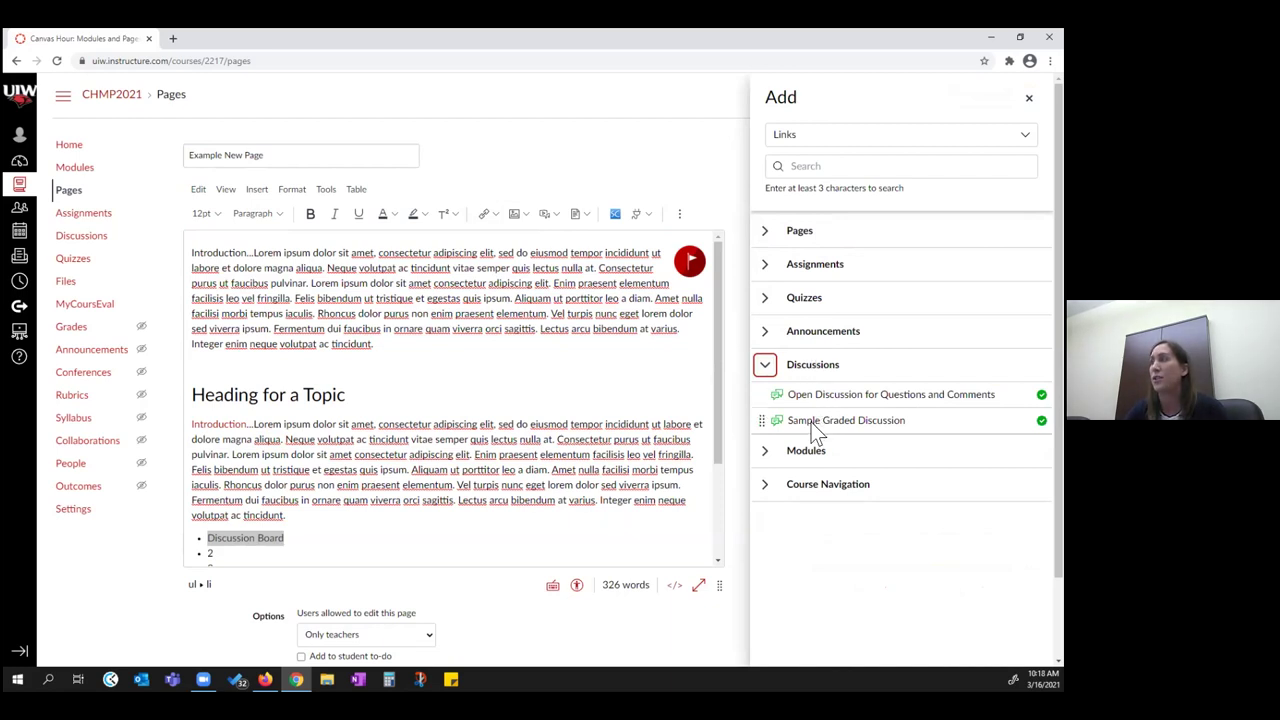
{"action": "left_click", "coordinate": [808, 421]}
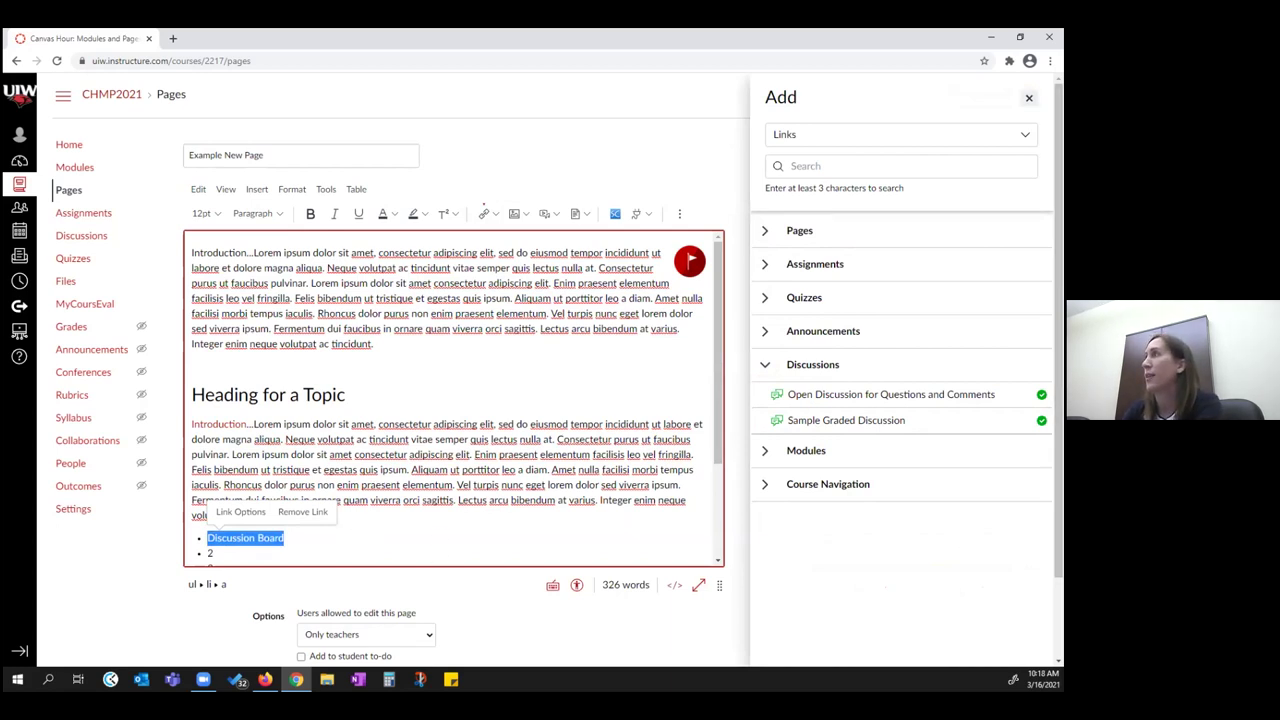
{"action": "left_click", "coordinate": [255, 447]}
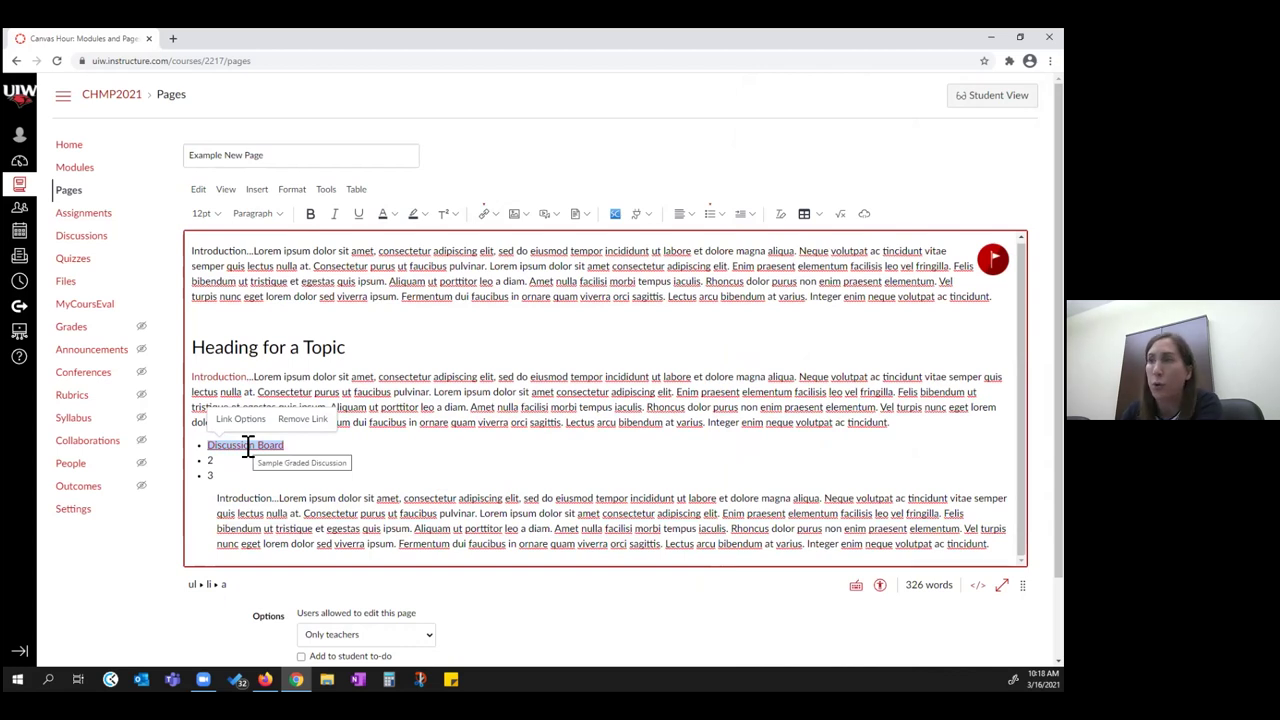
{"action": "left_click", "coordinate": [426, 464]}
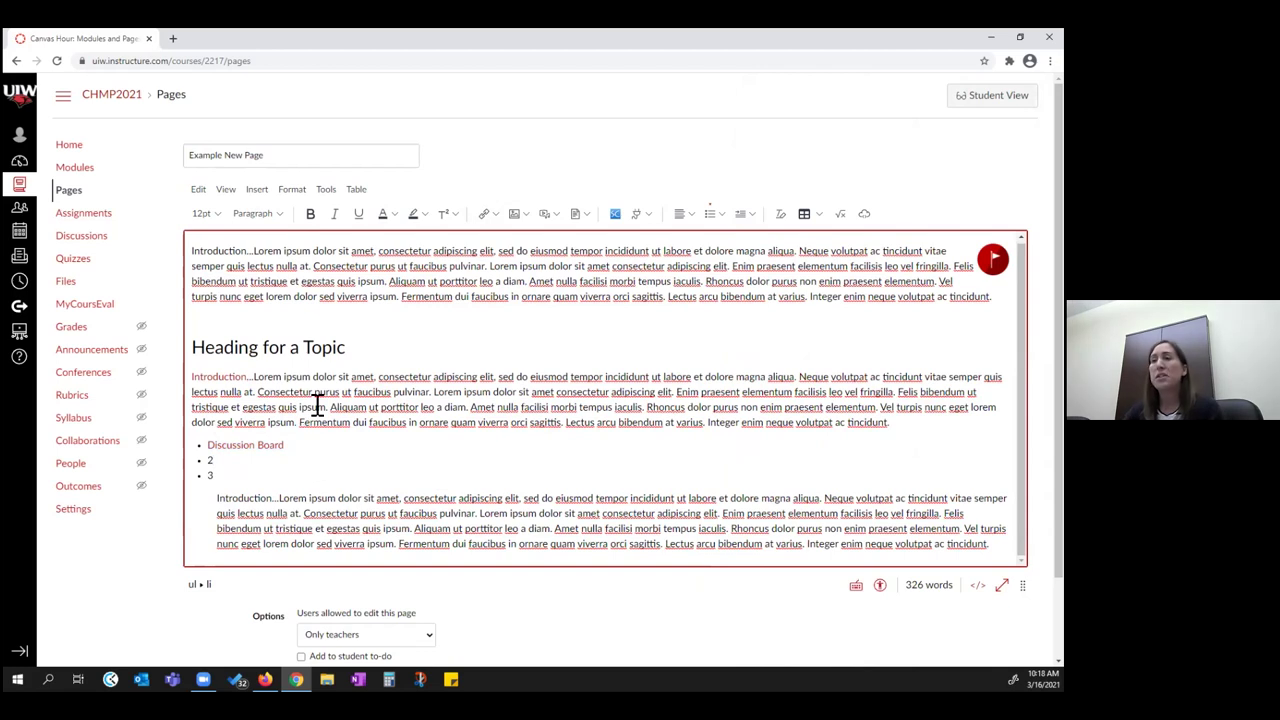
Step: Add a blank line after the last paragraph and copy the embed code of YouTube's "#9 - Canvas Course Design Tips" video in Firefox
{"action": "scroll", "coordinate": [316, 408], "scroll_direction": "down", "scroll_amount": 1}
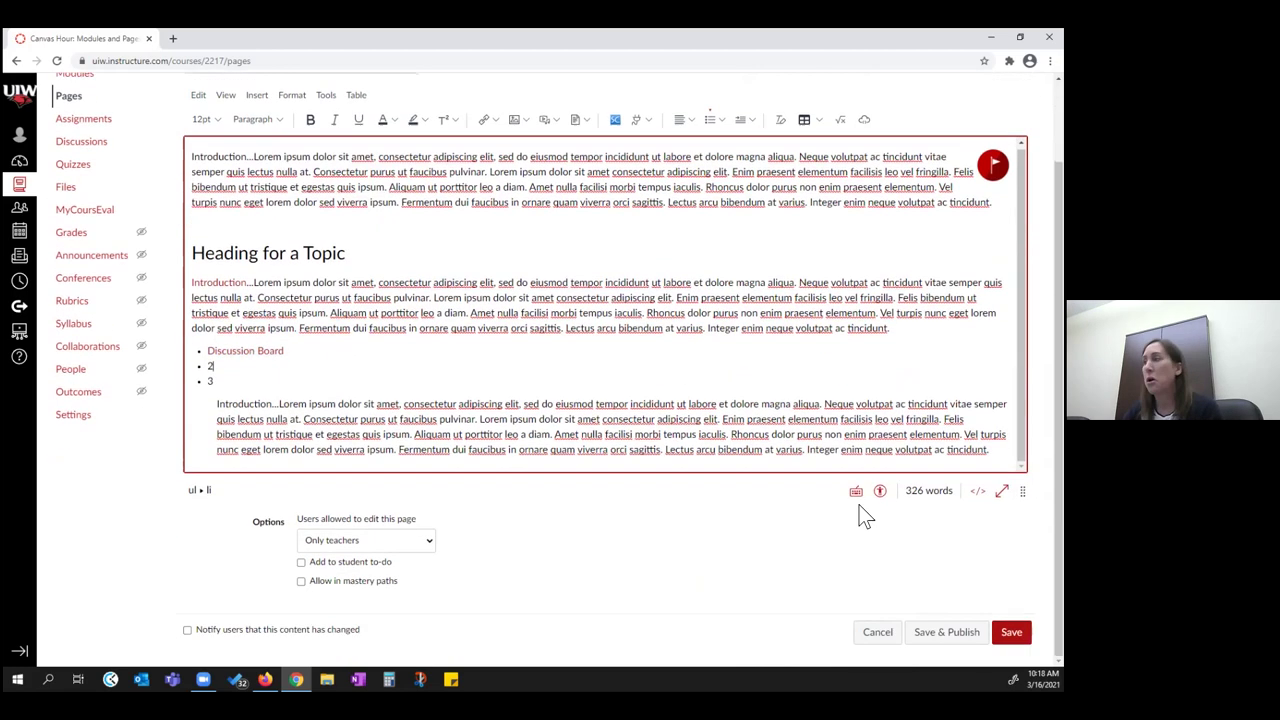
{"action": "left_click", "coordinate": [969, 460]}
{"action": "key", "text": "Return"}
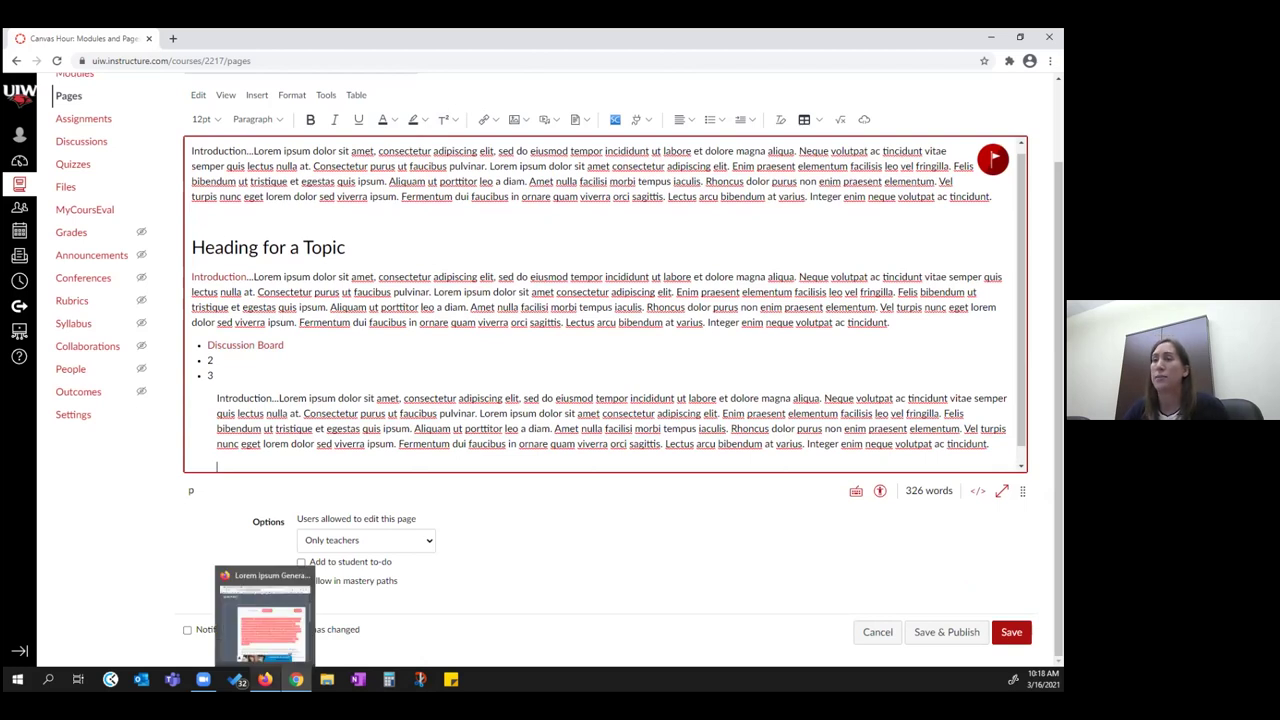
{"action": "left_click", "coordinate": [265, 680]}
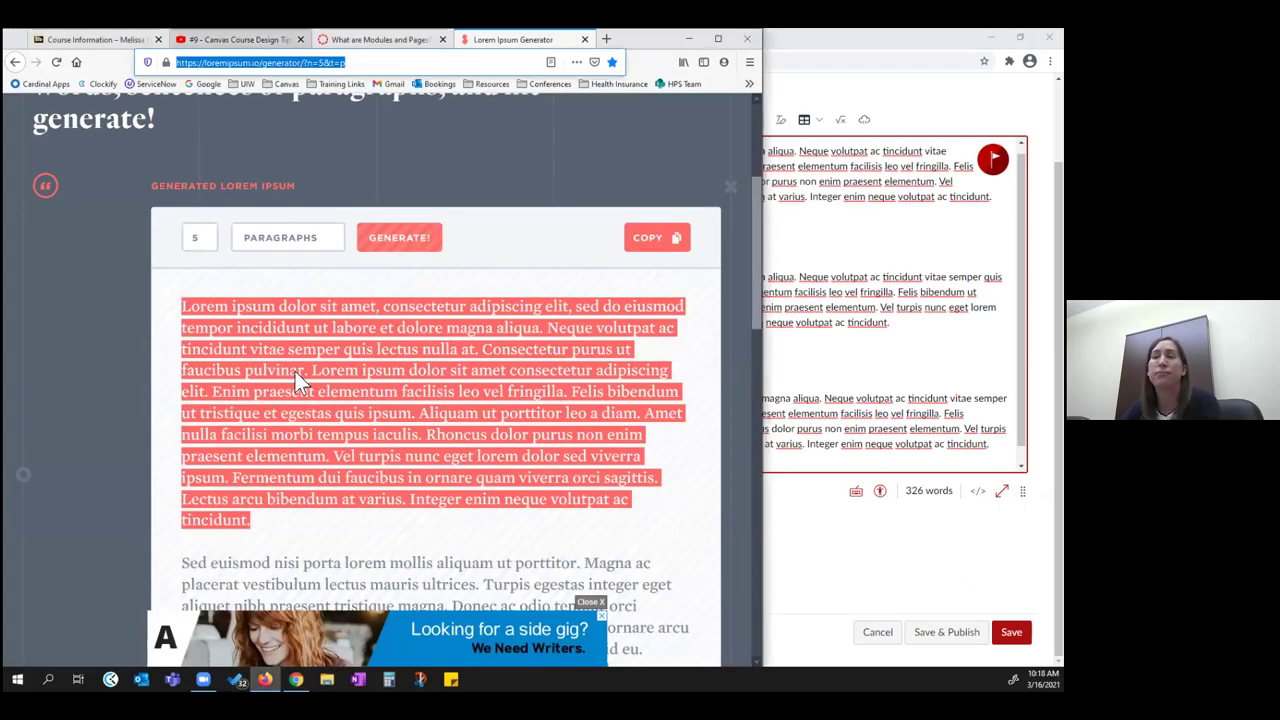
{"action": "key", "text": "ctrl+2"}
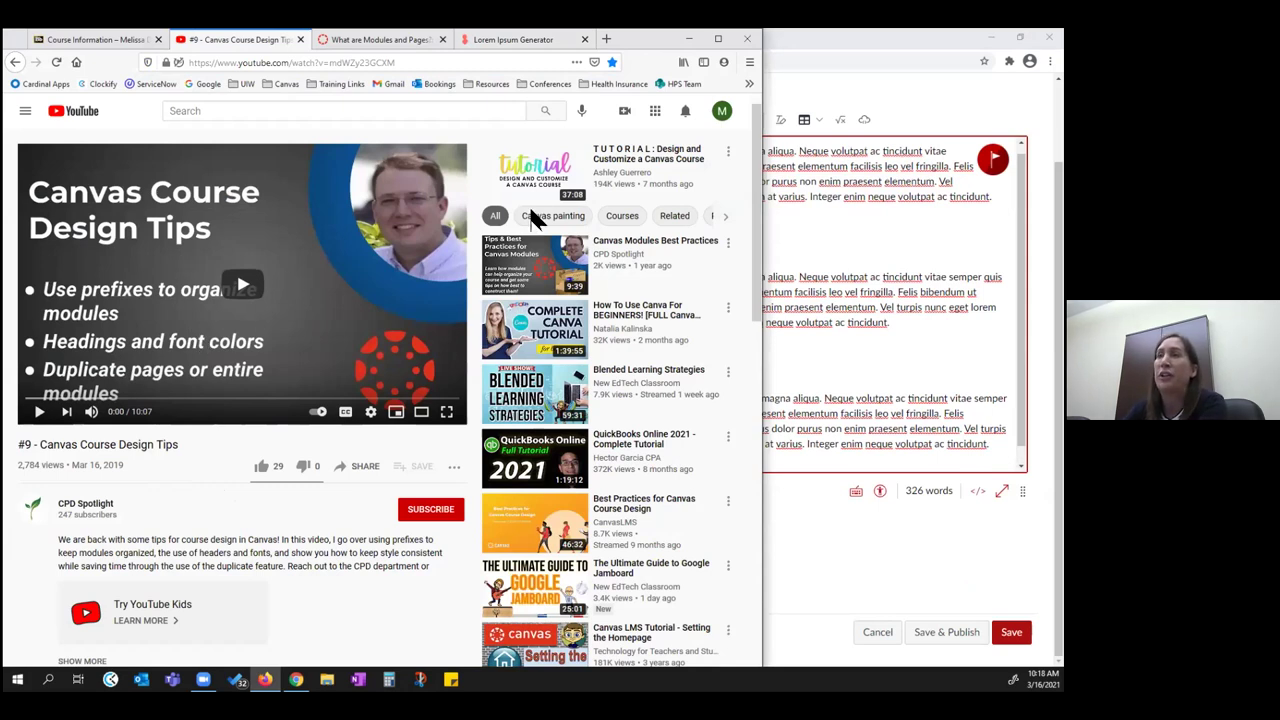
{"action": "left_click", "coordinate": [363, 466]}
{"action": "left_click", "coordinate": [255, 342]}
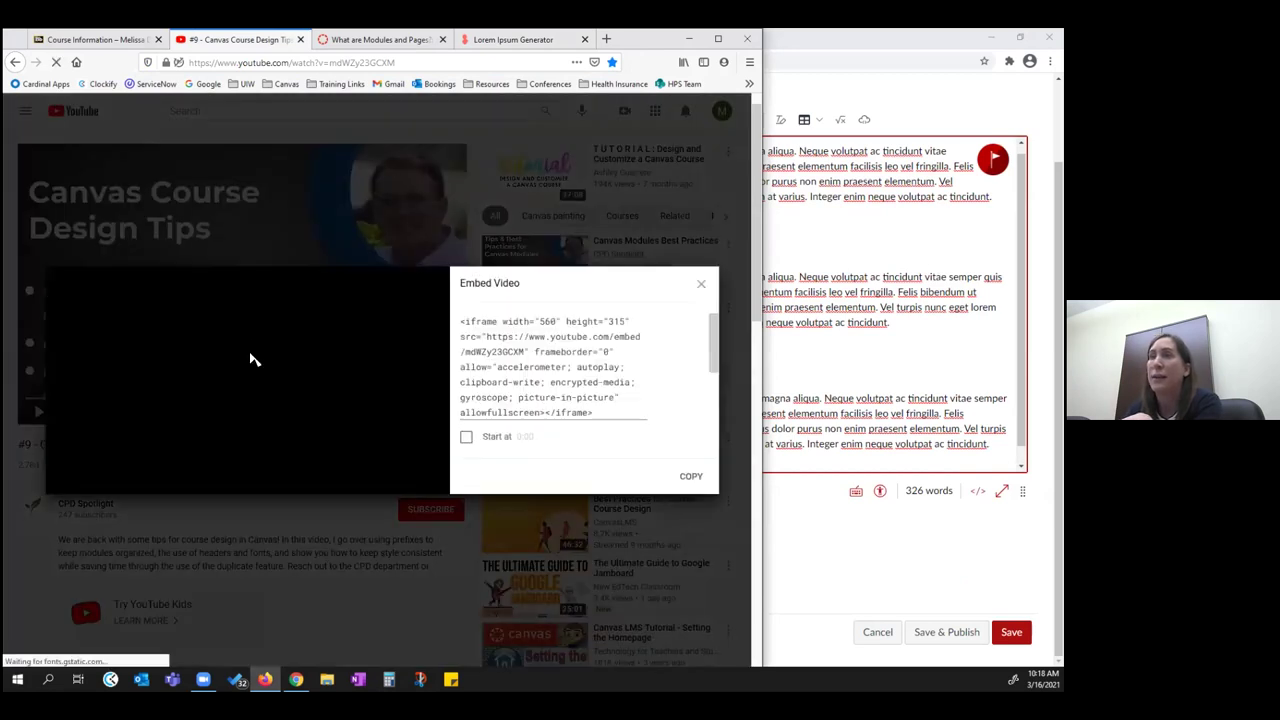
{"action": "left_click_drag", "start_coordinate": [603, 418], "coordinate": [455, 322]}
{"action": "key", "text": "ctrl+c"}
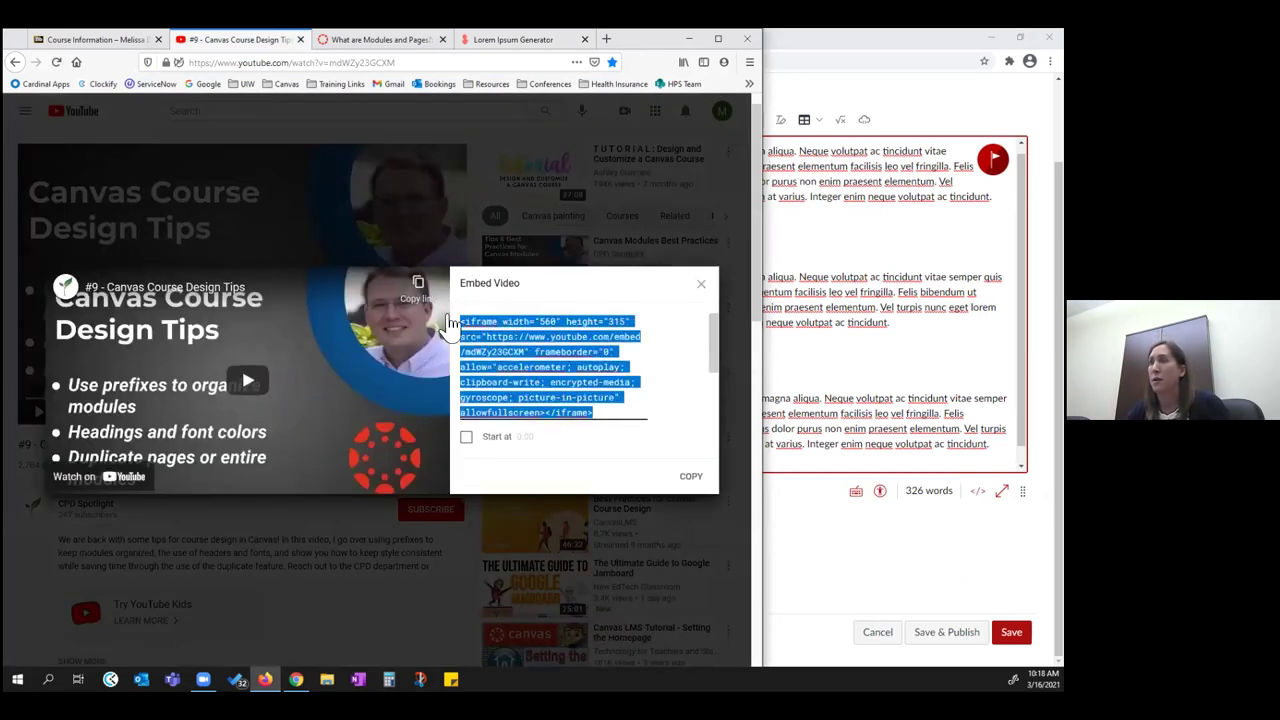
Step: Return to the Canvas page in Chrome and embed the YouTube video below the last paragraph using the copied iframe code
{"action": "left_click", "coordinate": [803, 41]}
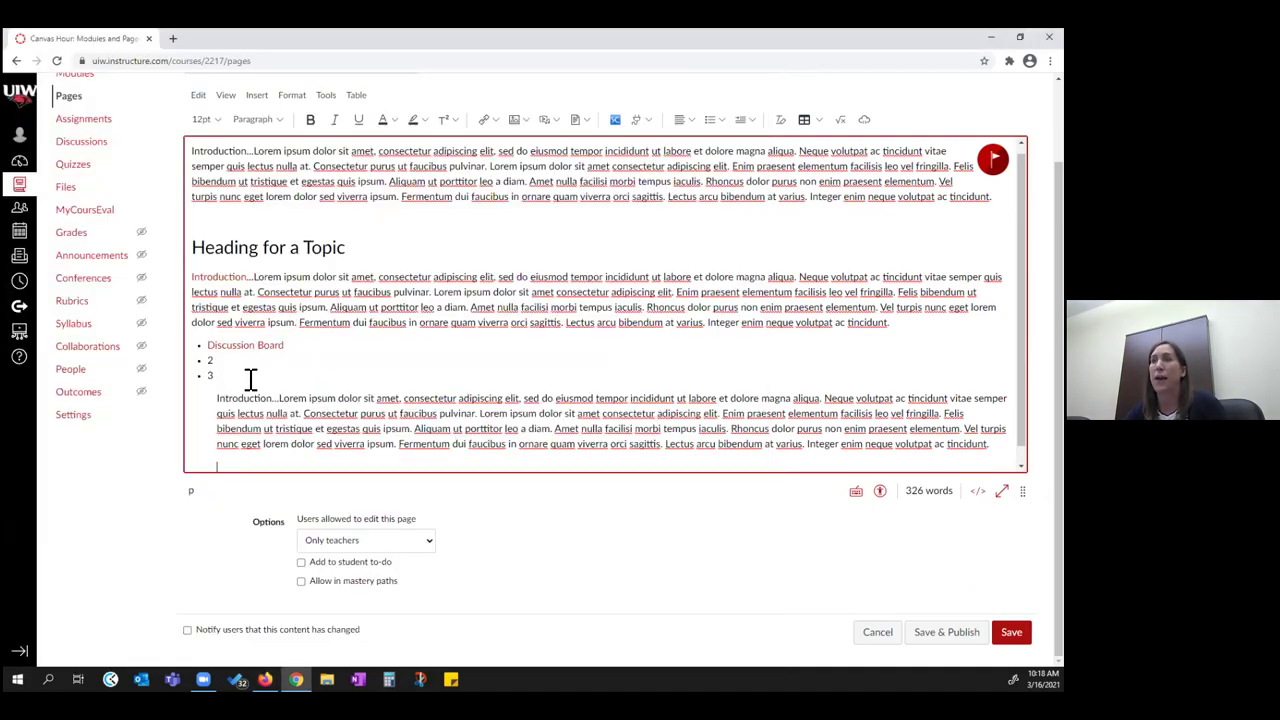
{"action": "scroll", "coordinate": [238, 460], "scroll_direction": "down", "scroll_amount": 1}
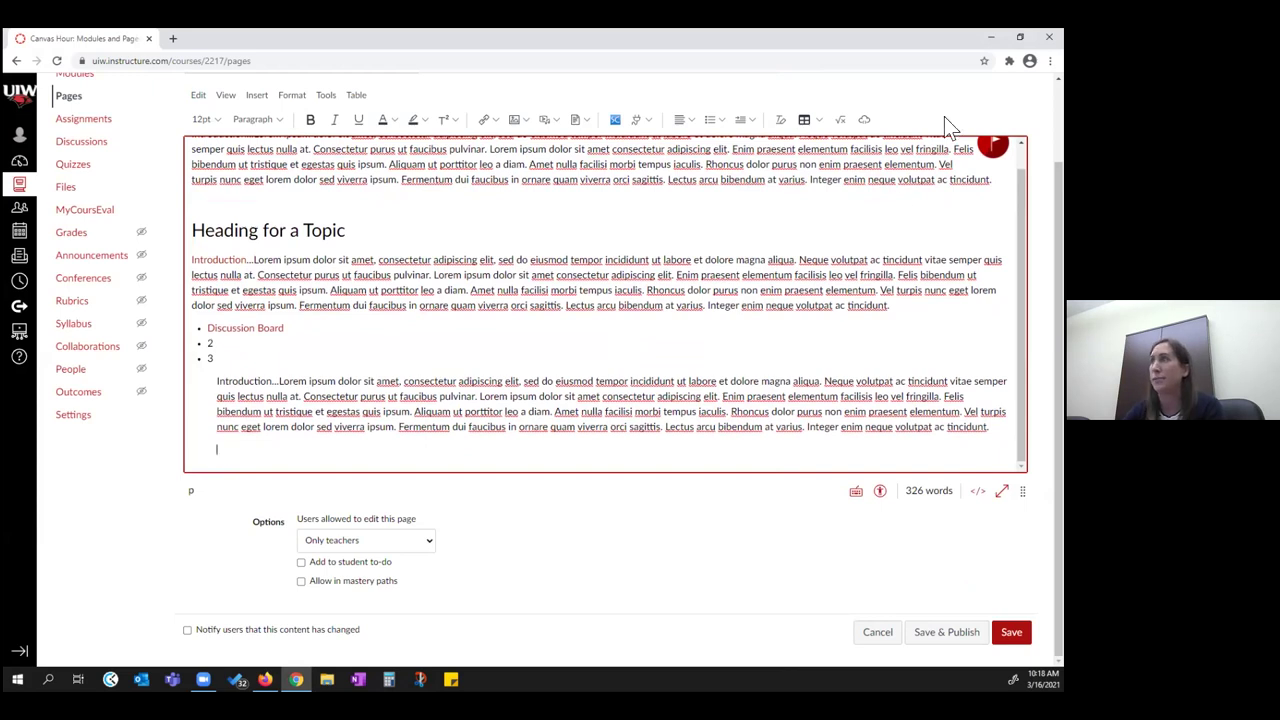
{"action": "left_click", "coordinate": [864, 120]}
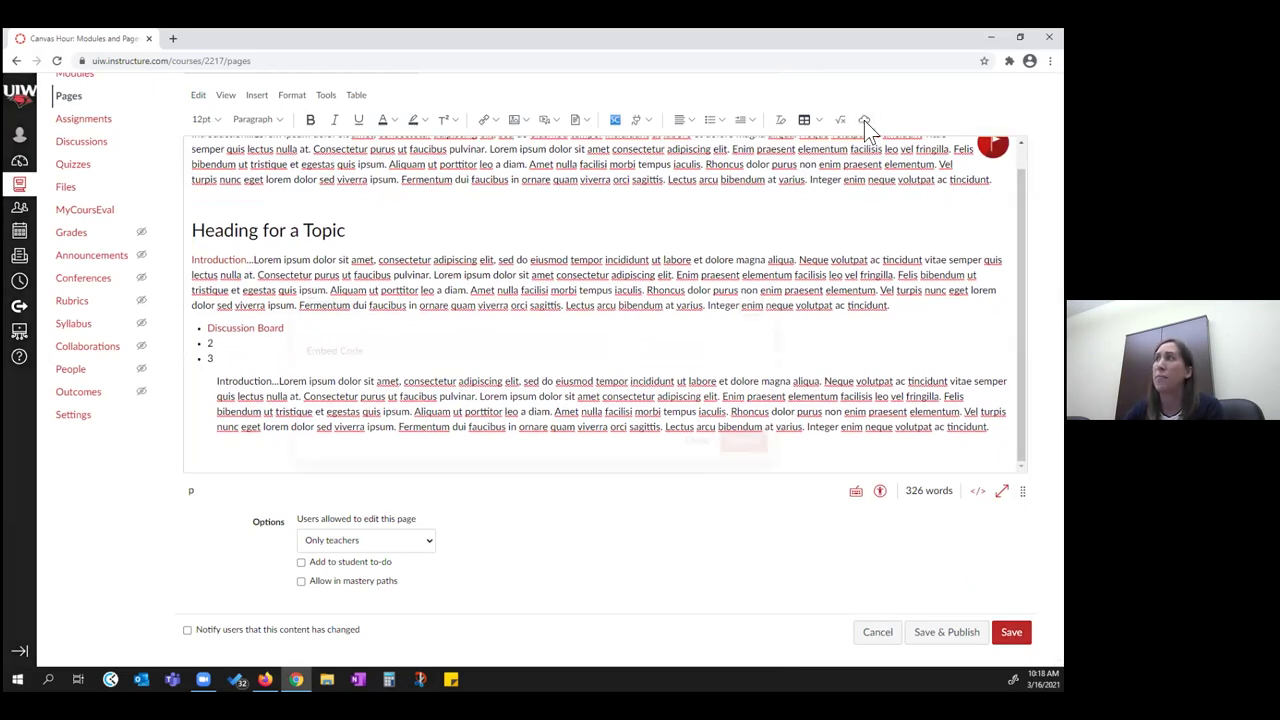
{"action": "left_click", "coordinate": [481, 378]}
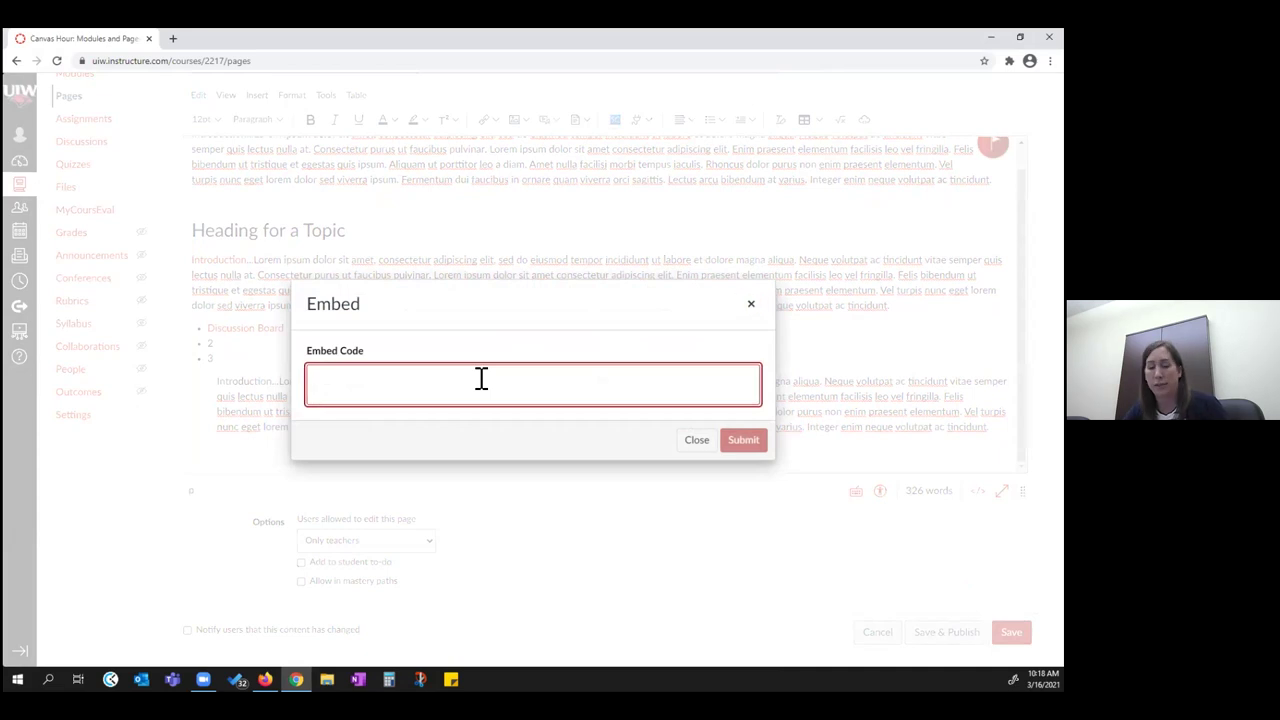
{"action": "key", "text": "ctrl+v"}
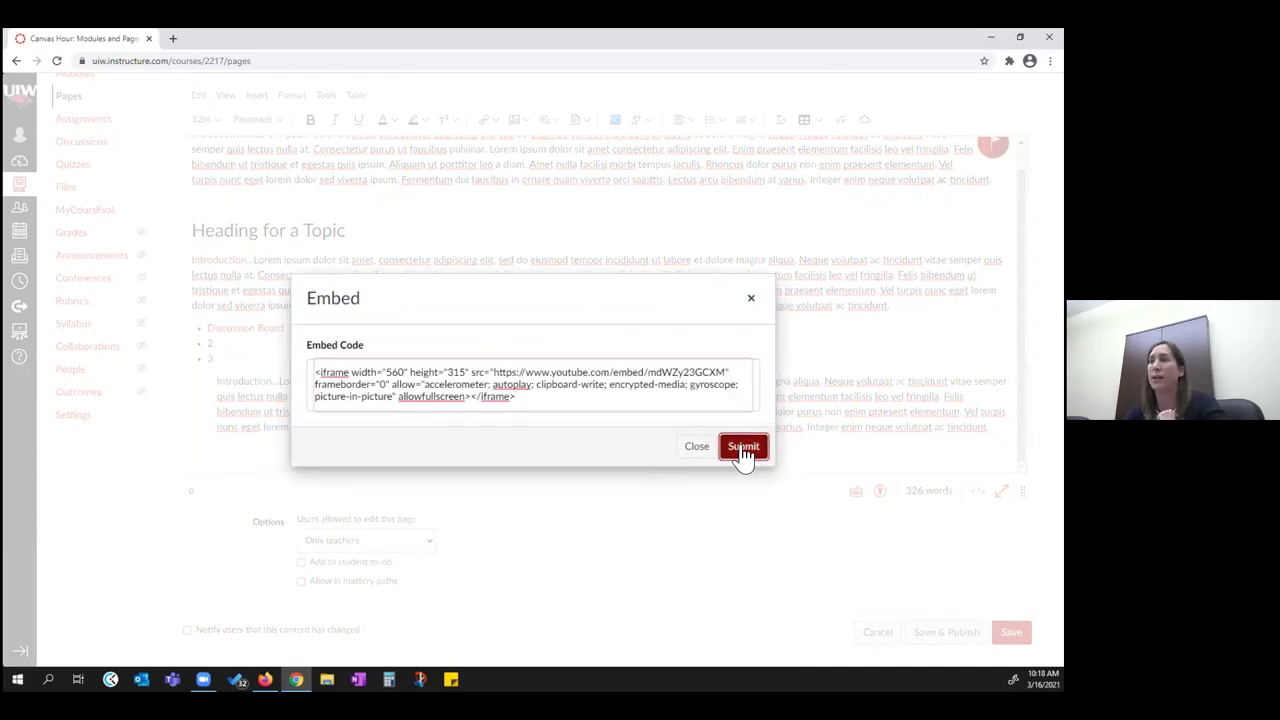
{"action": "left_click", "coordinate": [743, 448]}
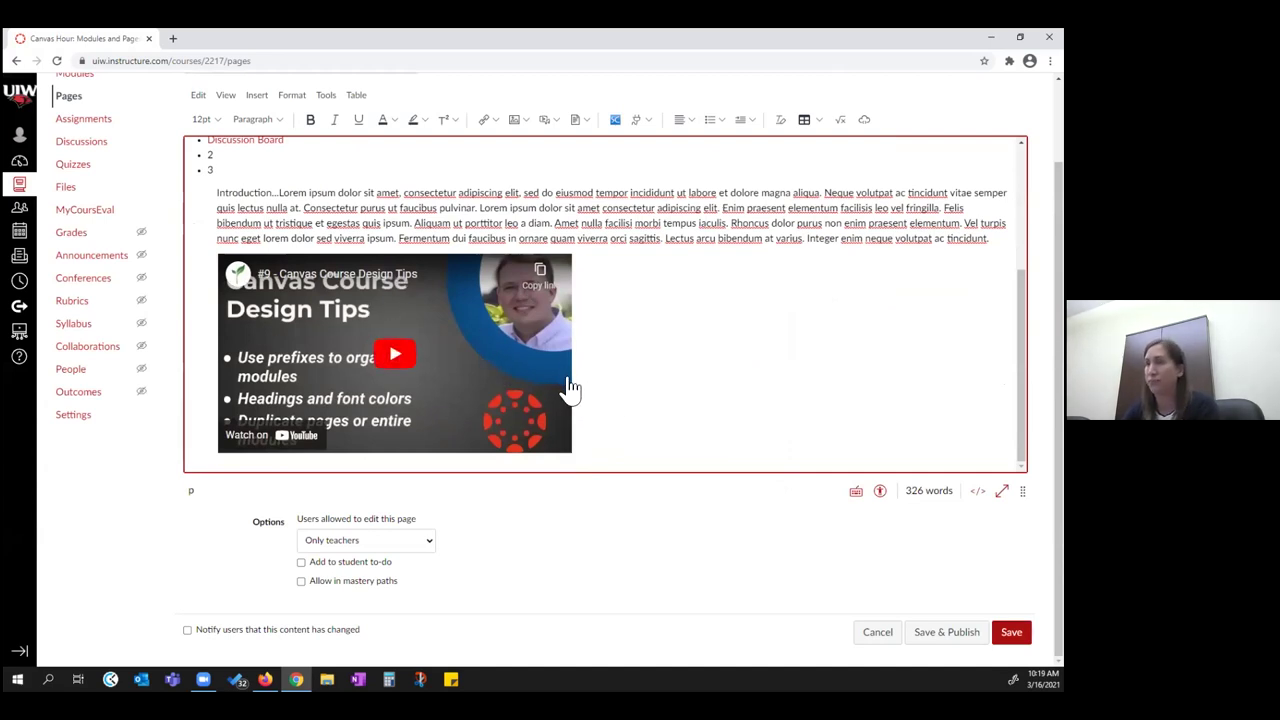
{"action": "key", "text": "Return"}
{"action": "left_click", "coordinate": [265, 680]}
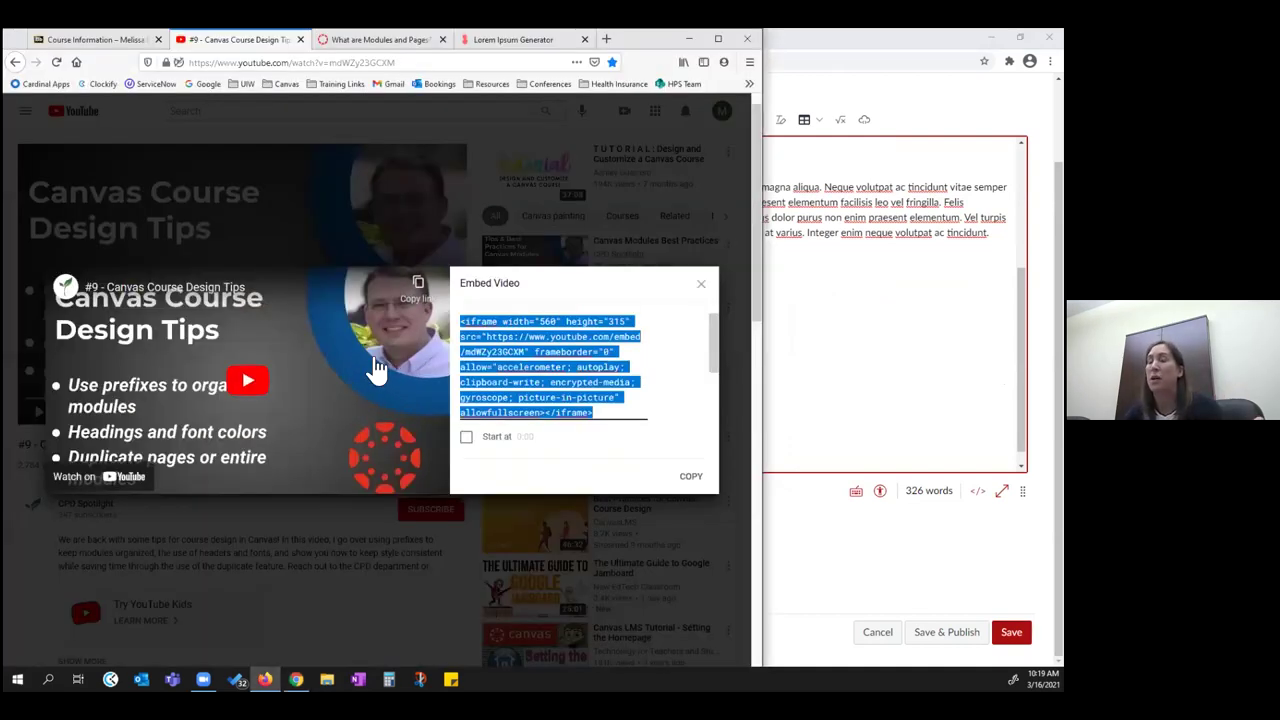
{"action": "left_click", "coordinate": [701, 284]}
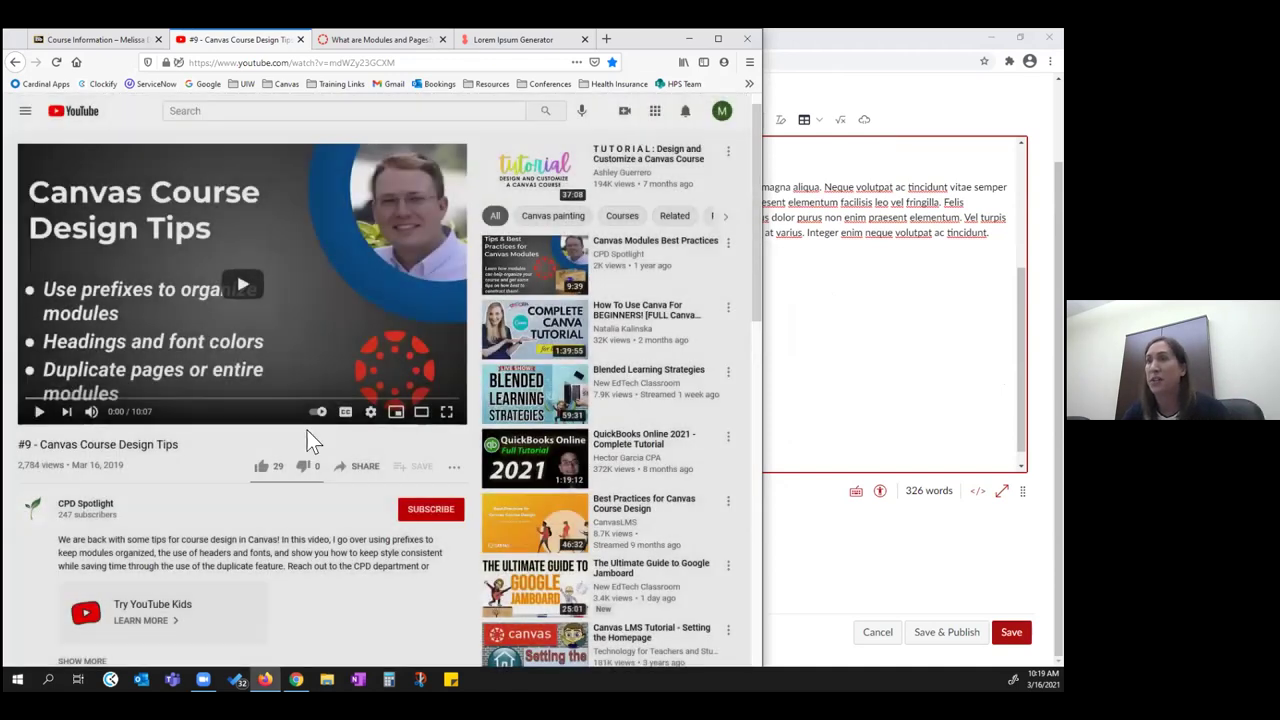
{"action": "left_click", "coordinate": [363, 465]}
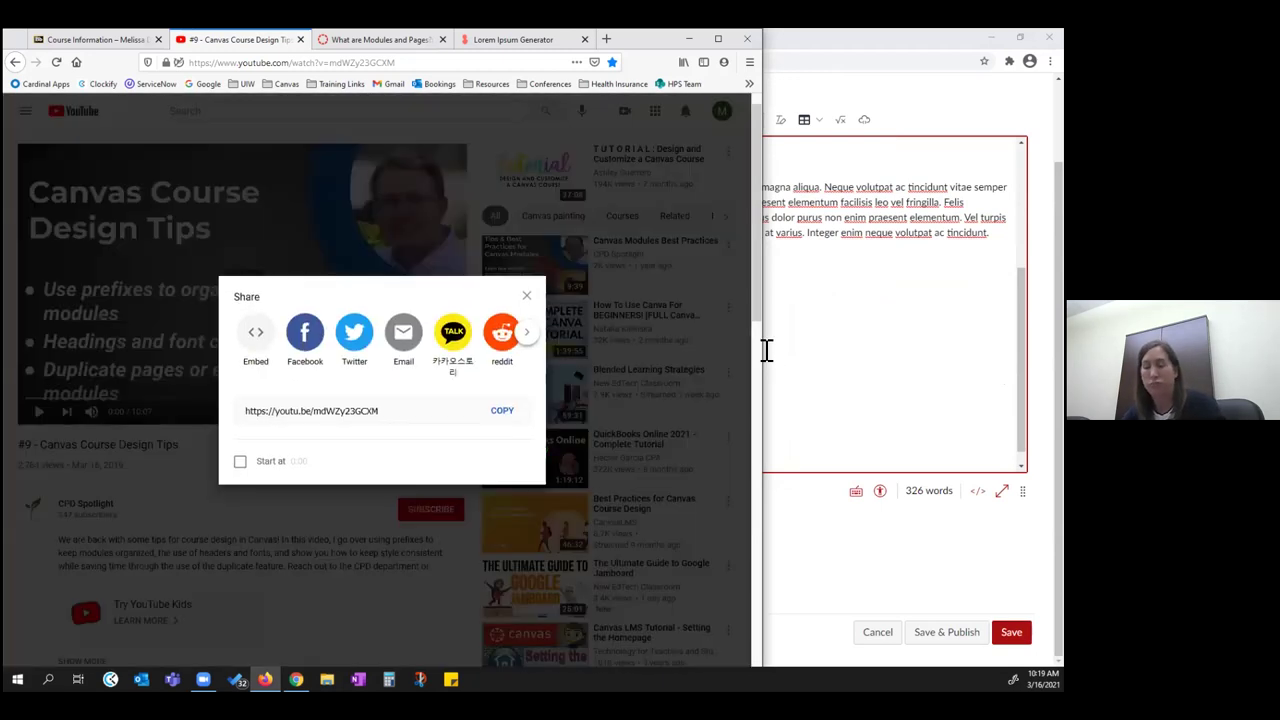
{"action": "key", "text": "alt+Tab"}
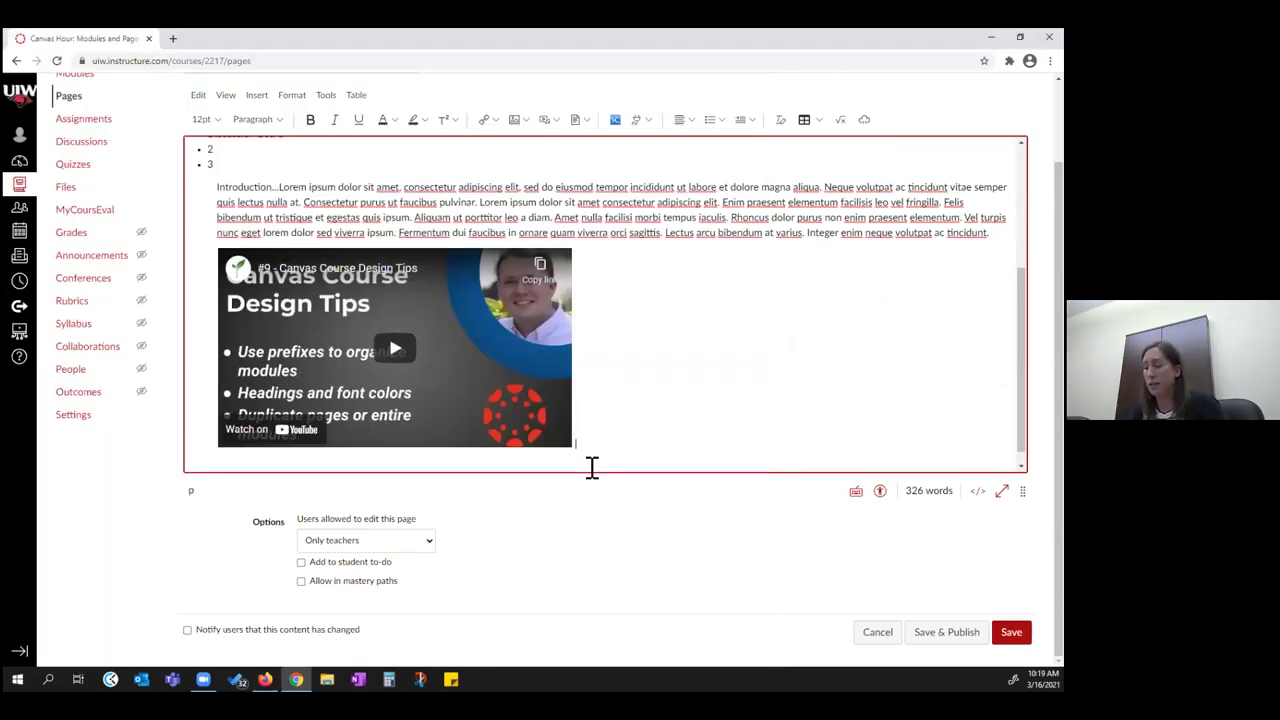
{"action": "type", "text": "https://youtu.be/mdWZy23GCXM"}
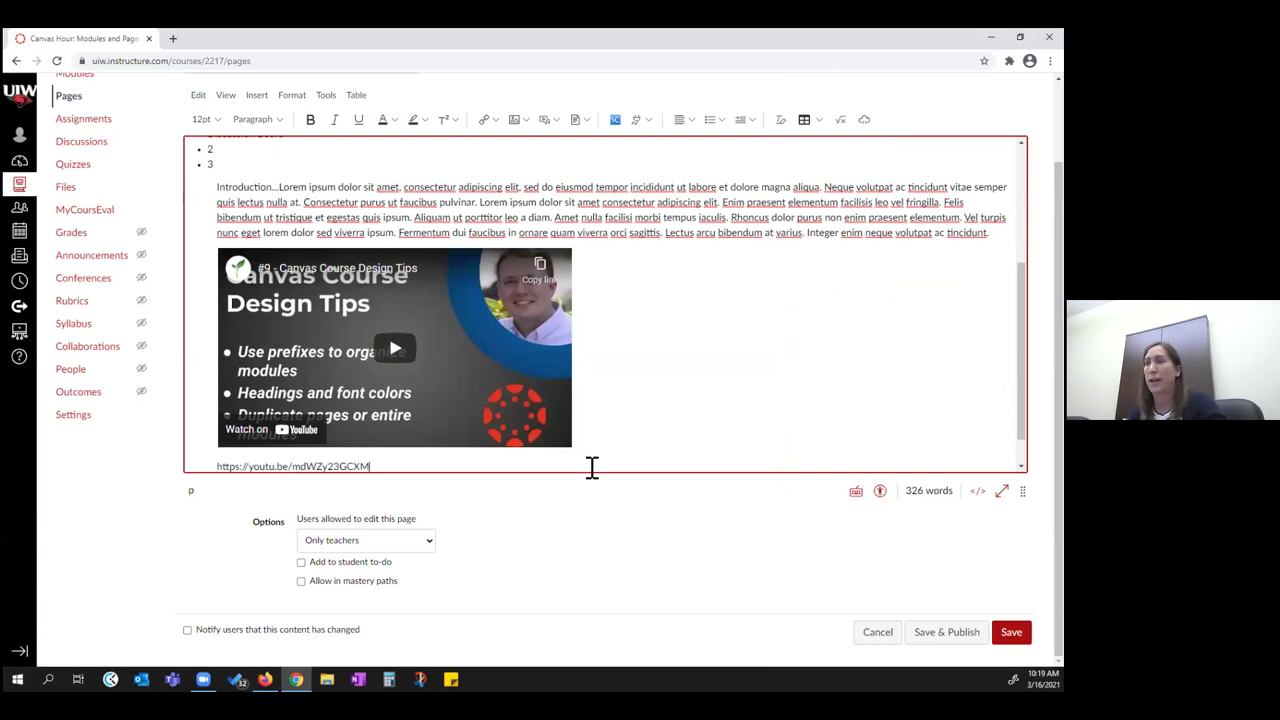
{"action": "scroll", "coordinate": [592, 467], "scroll_direction": "down", "scroll_amount": 1}
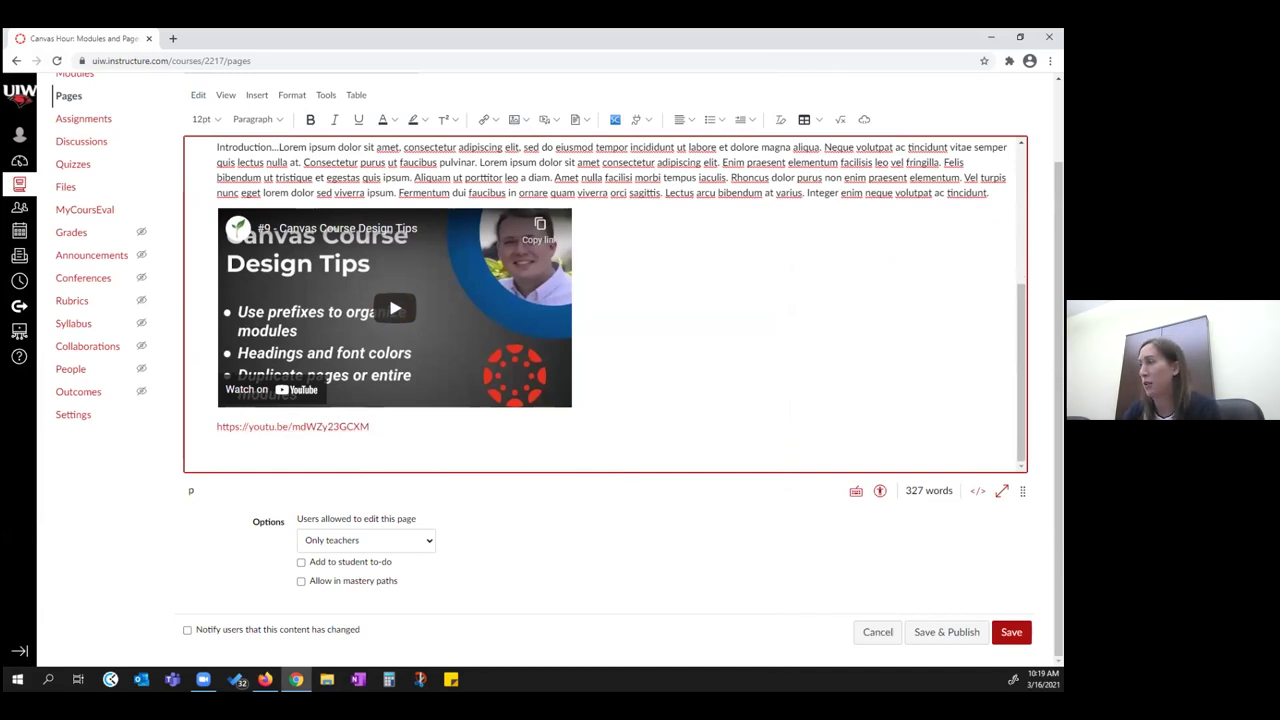
Step: Save Example New Page and review its embedded video and the YouTube link below it
{"action": "left_click", "coordinate": [1011, 631]}
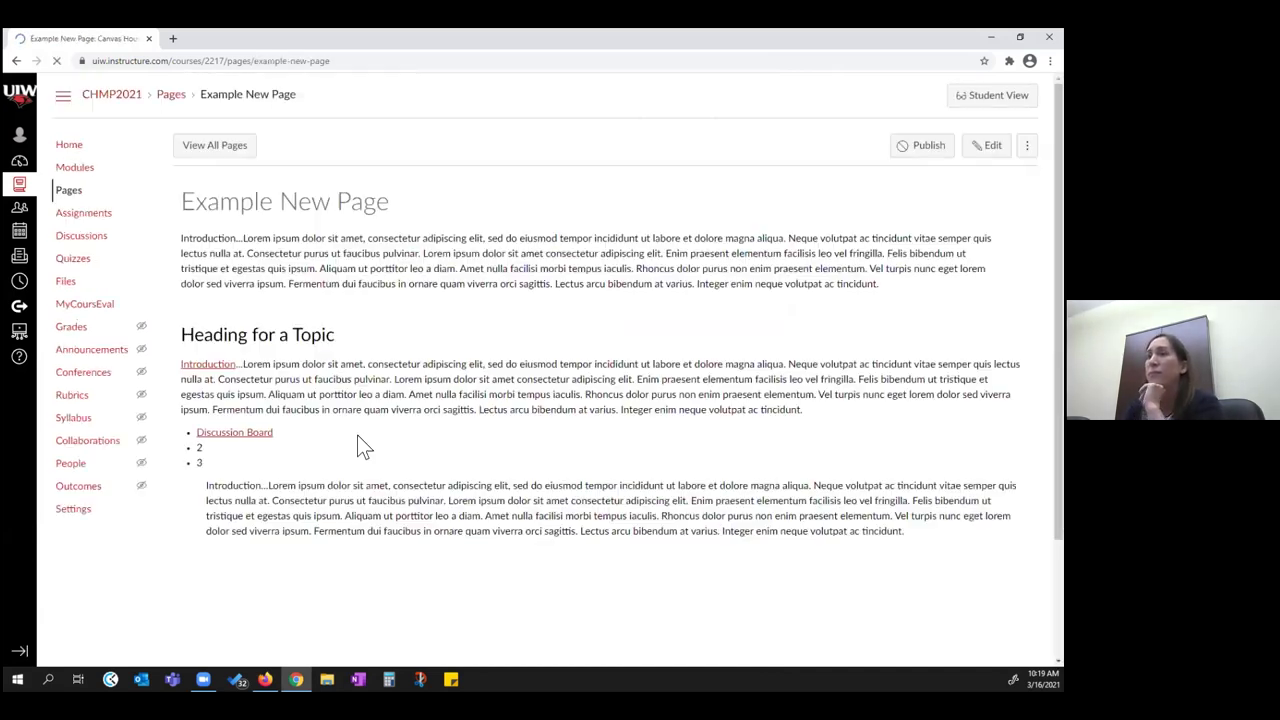
{"action": "scroll", "coordinate": [250, 570], "scroll_direction": "down", "scroll_amount": 2}
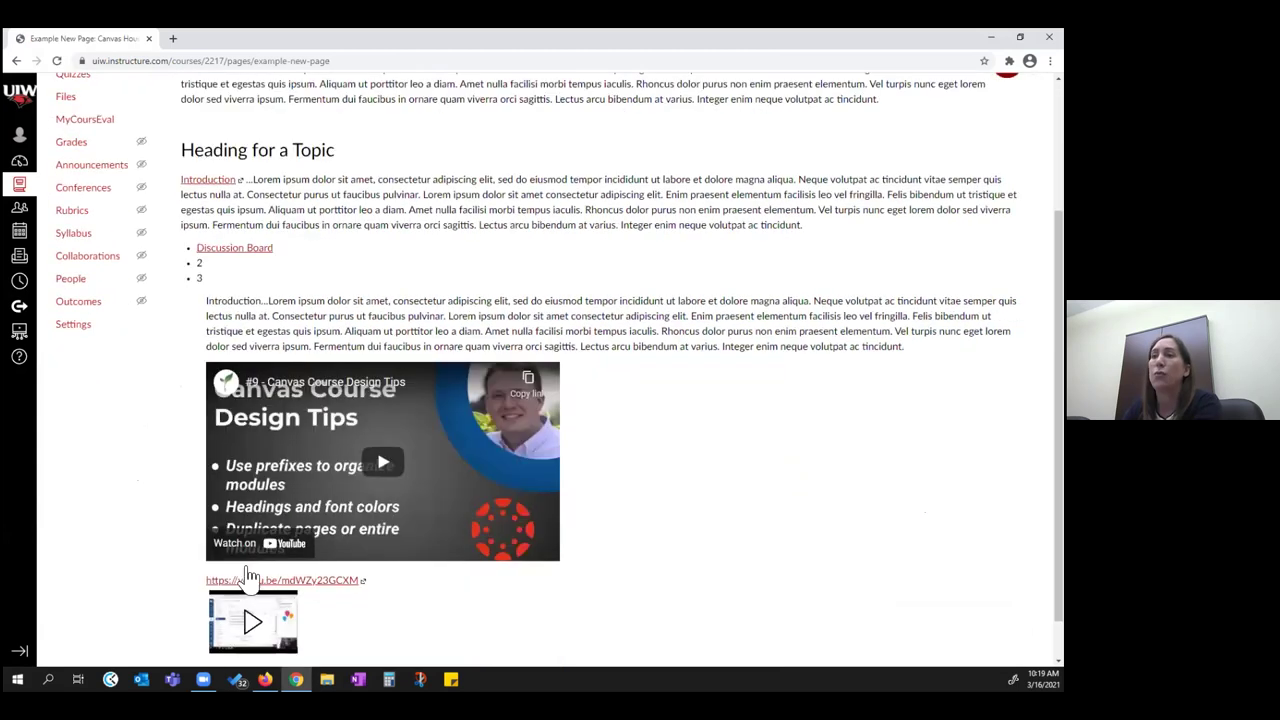
{"action": "scroll", "coordinate": [250, 575], "scroll_direction": "down", "scroll_amount": 1}
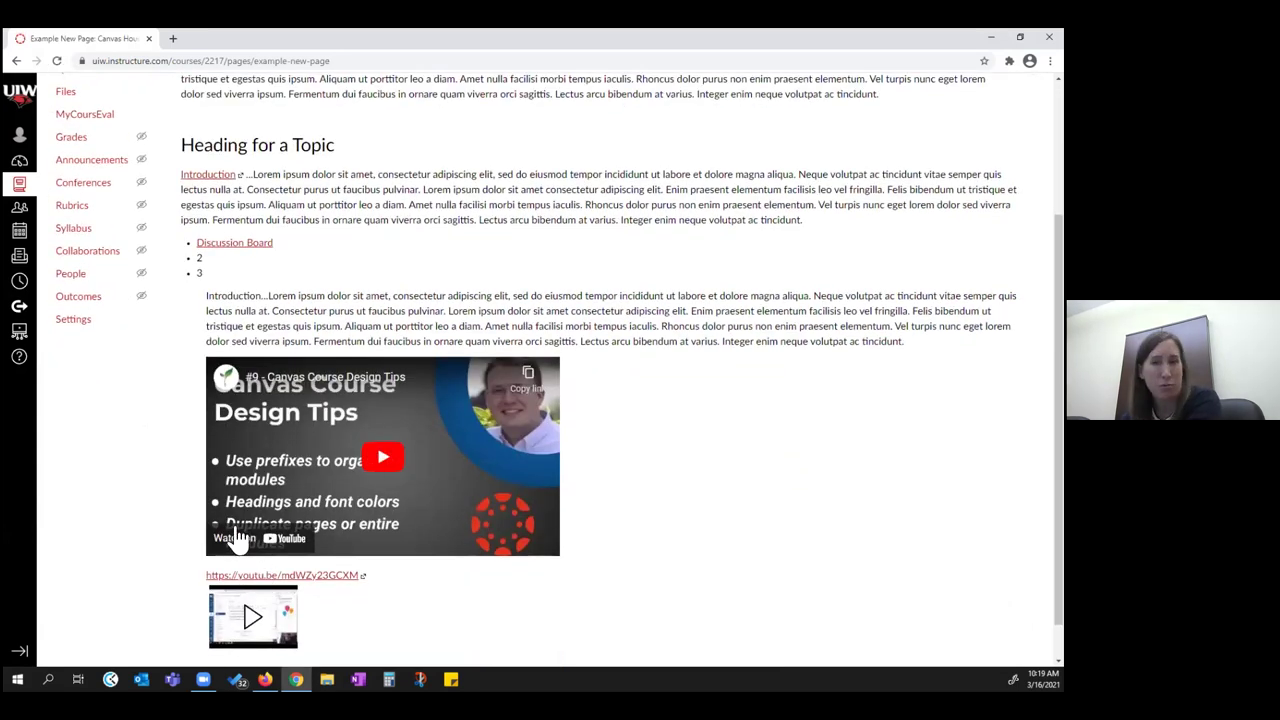
{"action": "scroll", "coordinate": [235, 540], "scroll_direction": "down", "scroll_amount": 1}
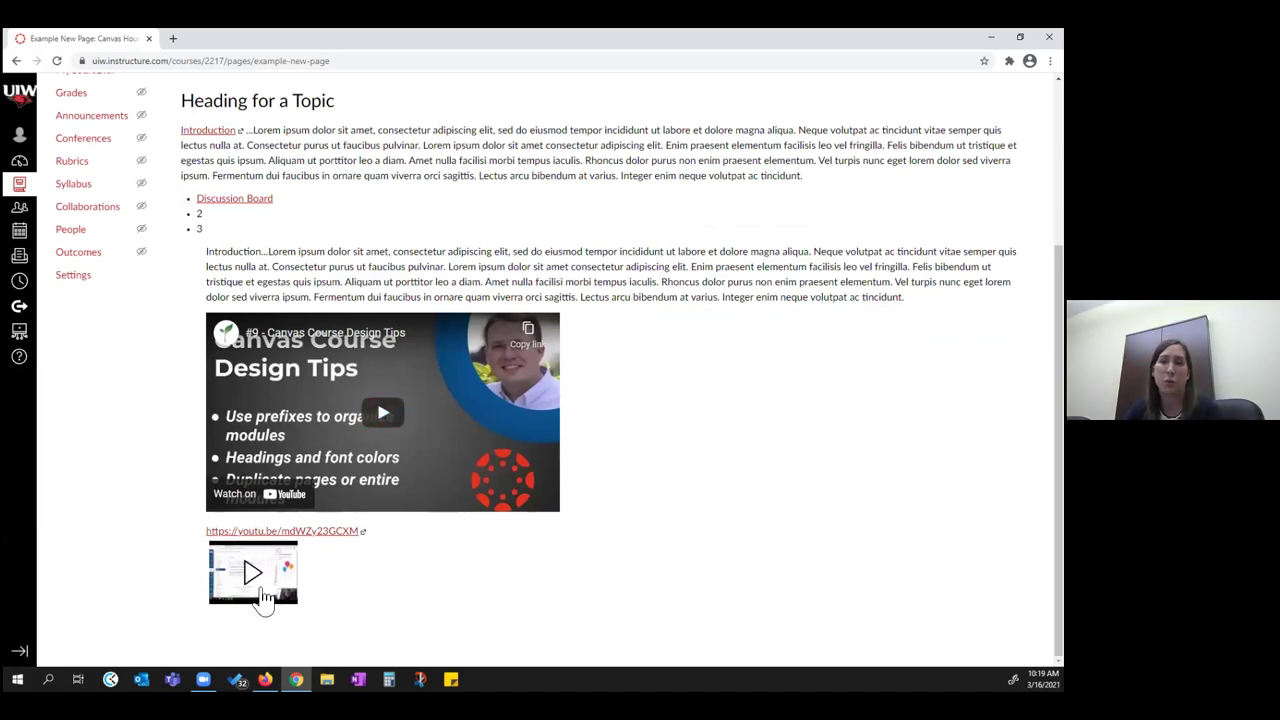
{"action": "scroll", "coordinate": [910, 380], "scroll_direction": "up", "scroll_amount": 3}
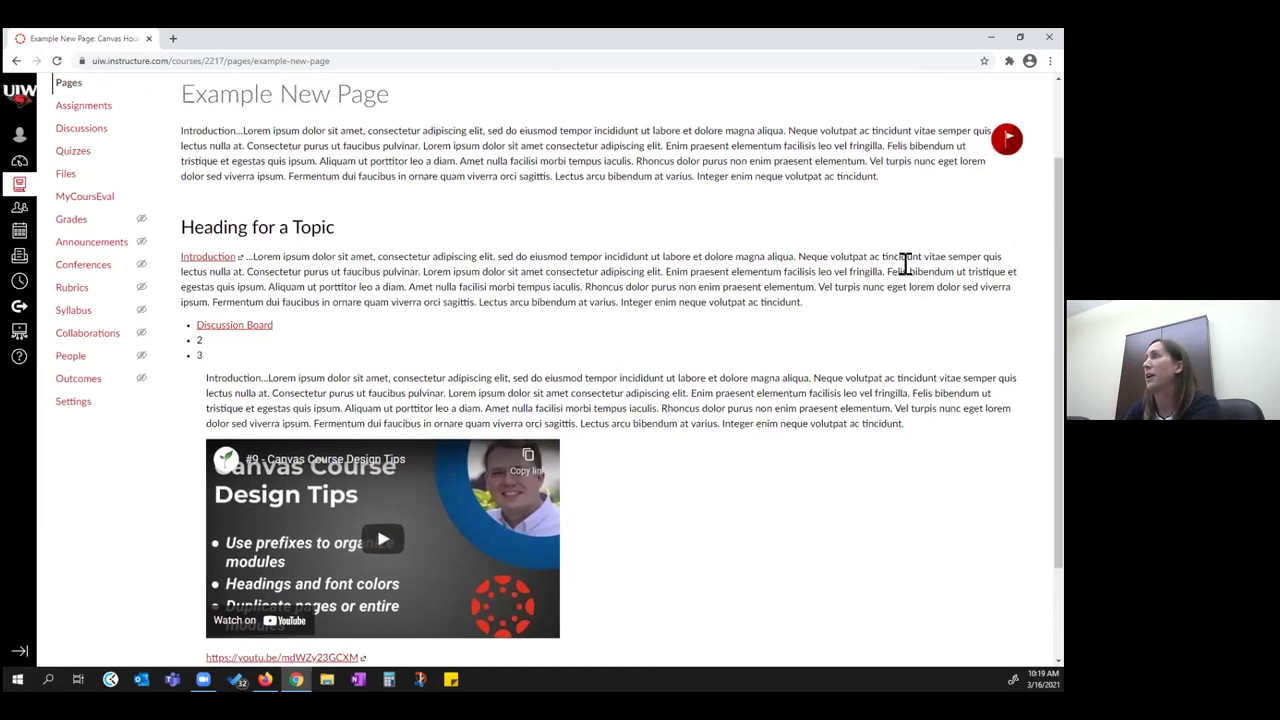
{"action": "scroll", "coordinate": [900, 190], "scroll_direction": "up", "scroll_amount": 2}
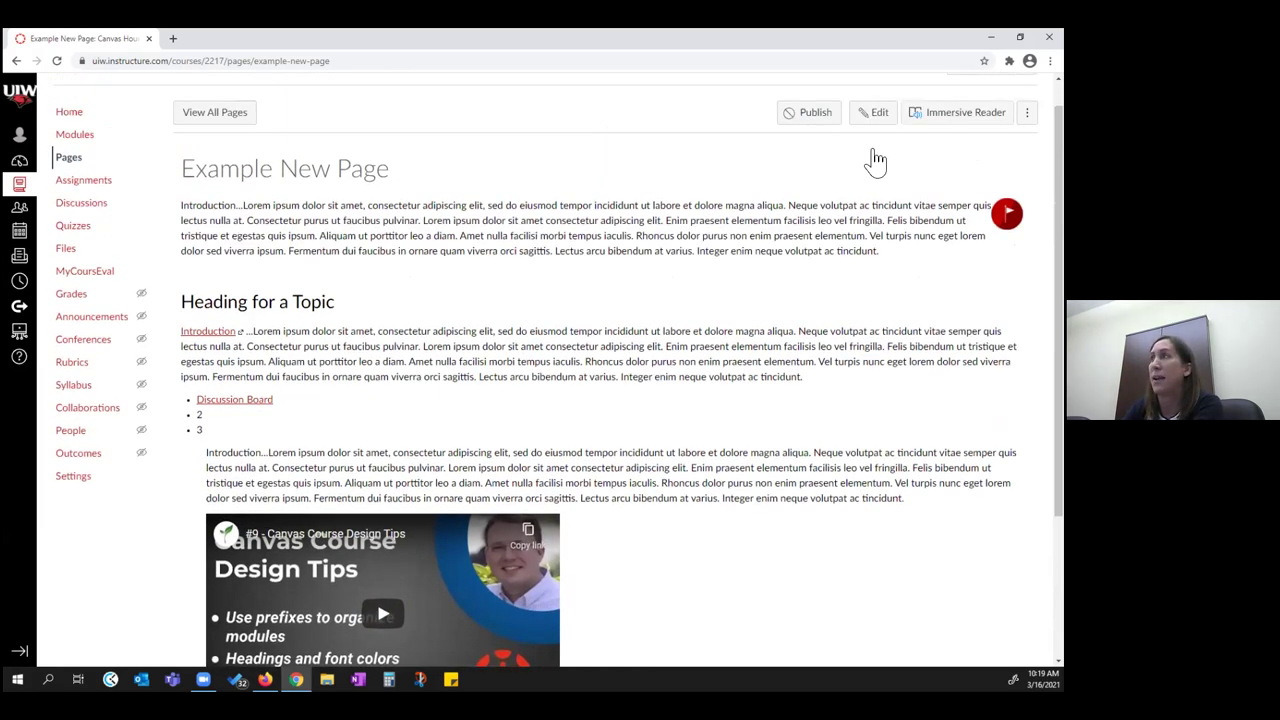
Step: Open Example New Page for editing, place the cursor below the YouTube link, and launch the YouTube app from all available apps
{"action": "scroll", "coordinate": [588, 470], "scroll_direction": "up", "scroll_amount": 1}
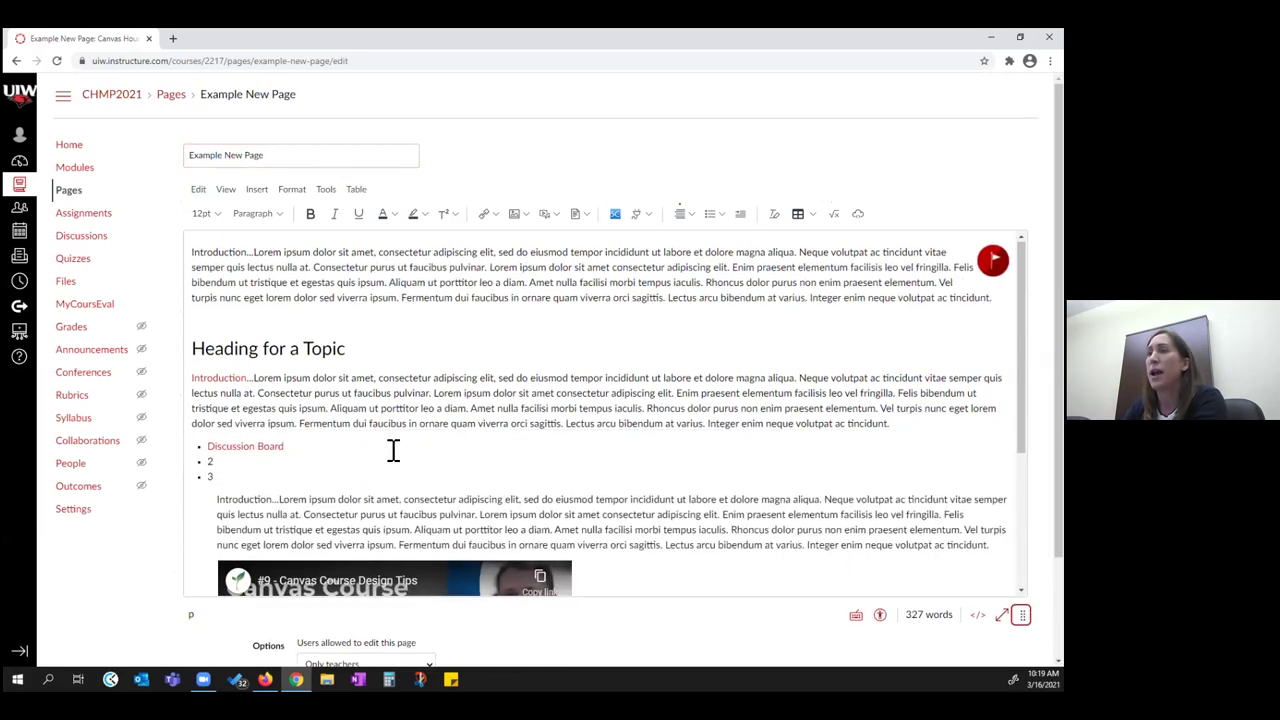
{"action": "scroll", "coordinate": [391, 449], "scroll_direction": "down", "scroll_amount": 5}
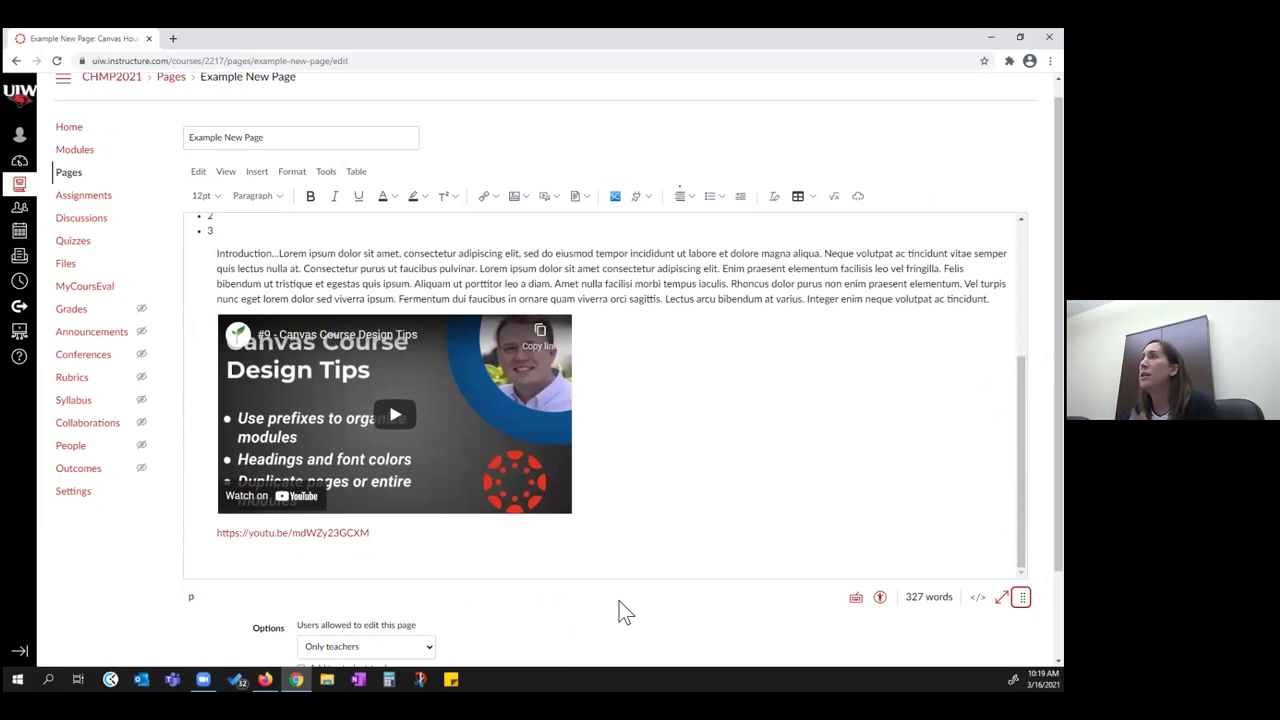
{"action": "scroll", "coordinate": [620, 608], "scroll_direction": "down", "scroll_amount": 2}
{"action": "type", "text": "https://youtu.be/mdWZy23GCXM"}
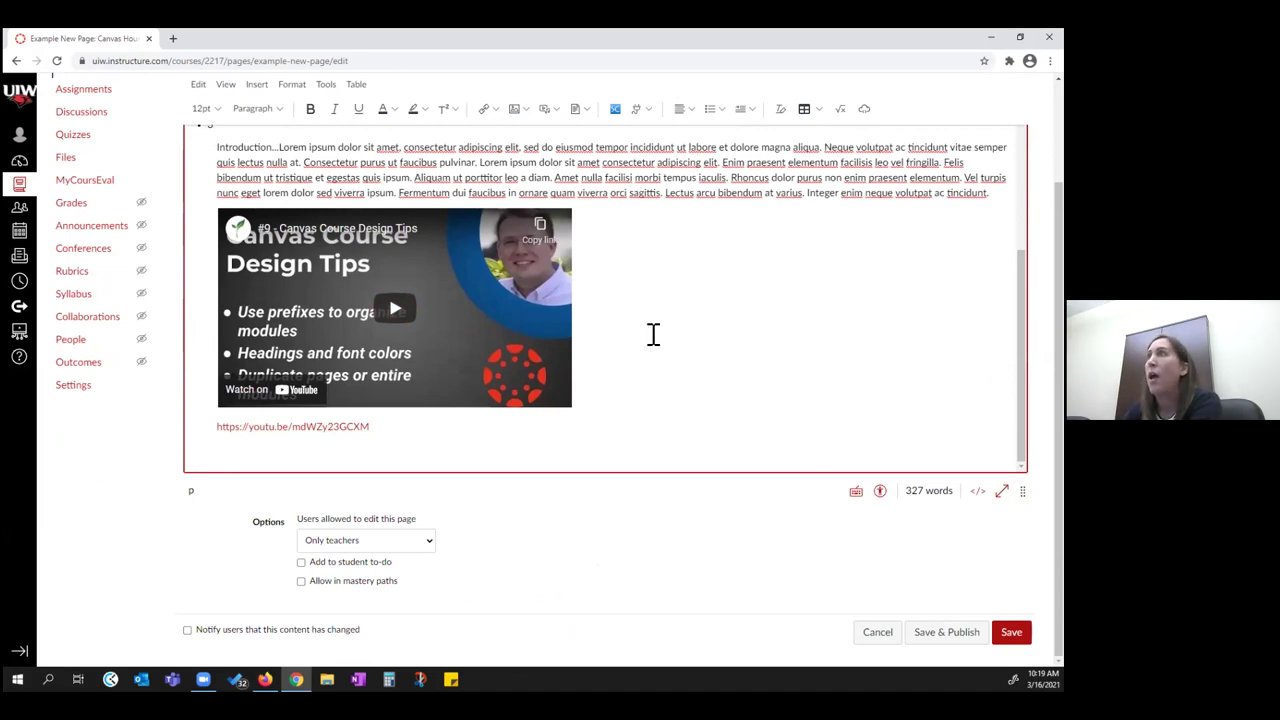
{"action": "left_click", "coordinate": [648, 112]}
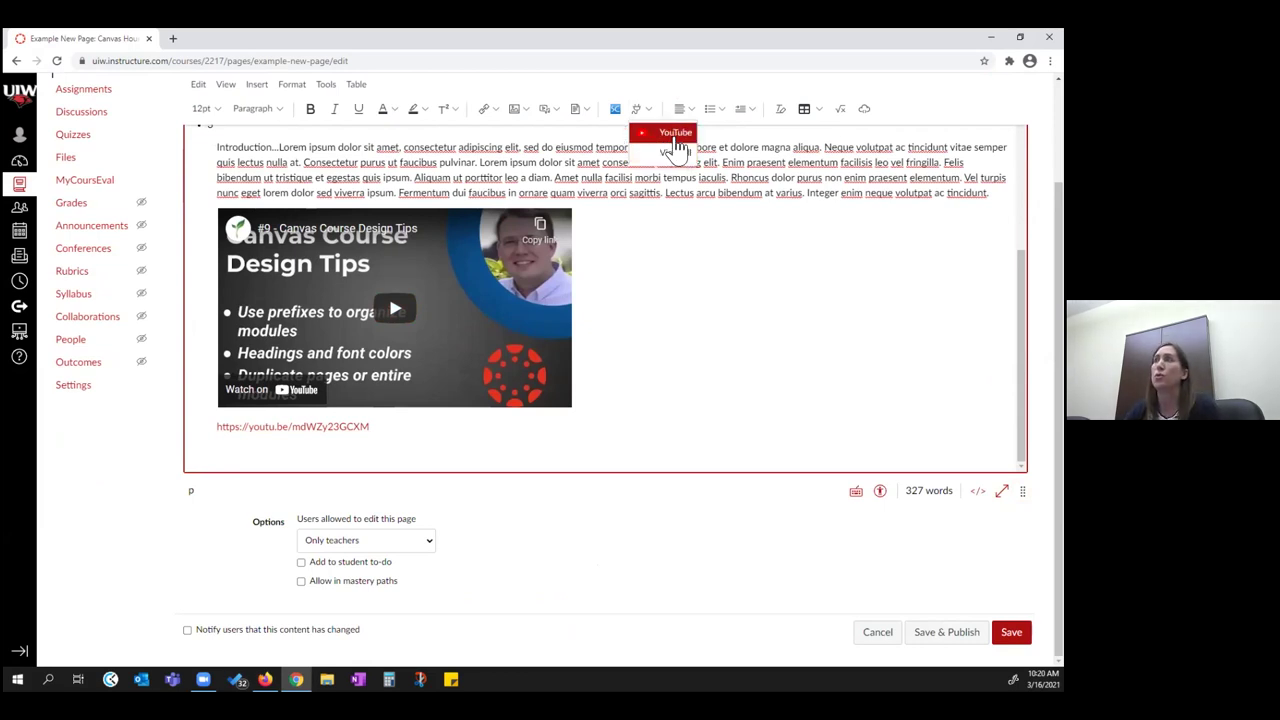
{"action": "left_click", "coordinate": [676, 153]}
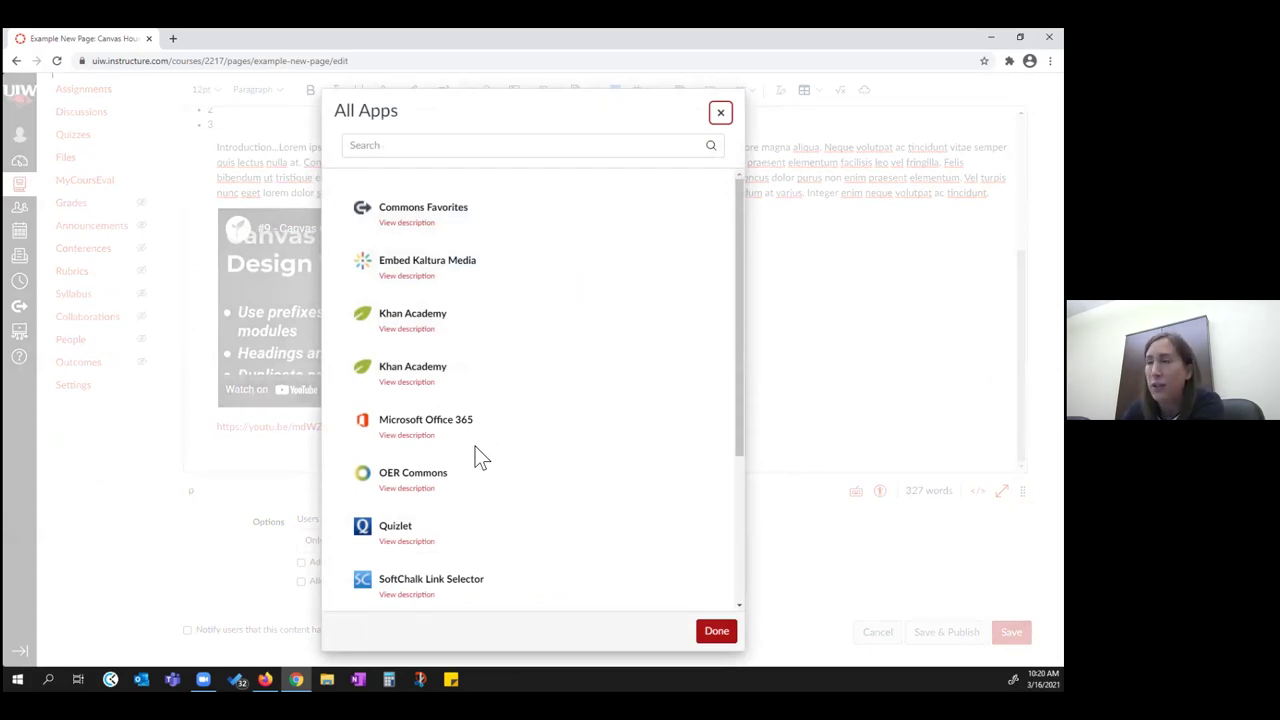
{"action": "scroll", "coordinate": [469, 230], "scroll_direction": "down", "scroll_amount": 3}
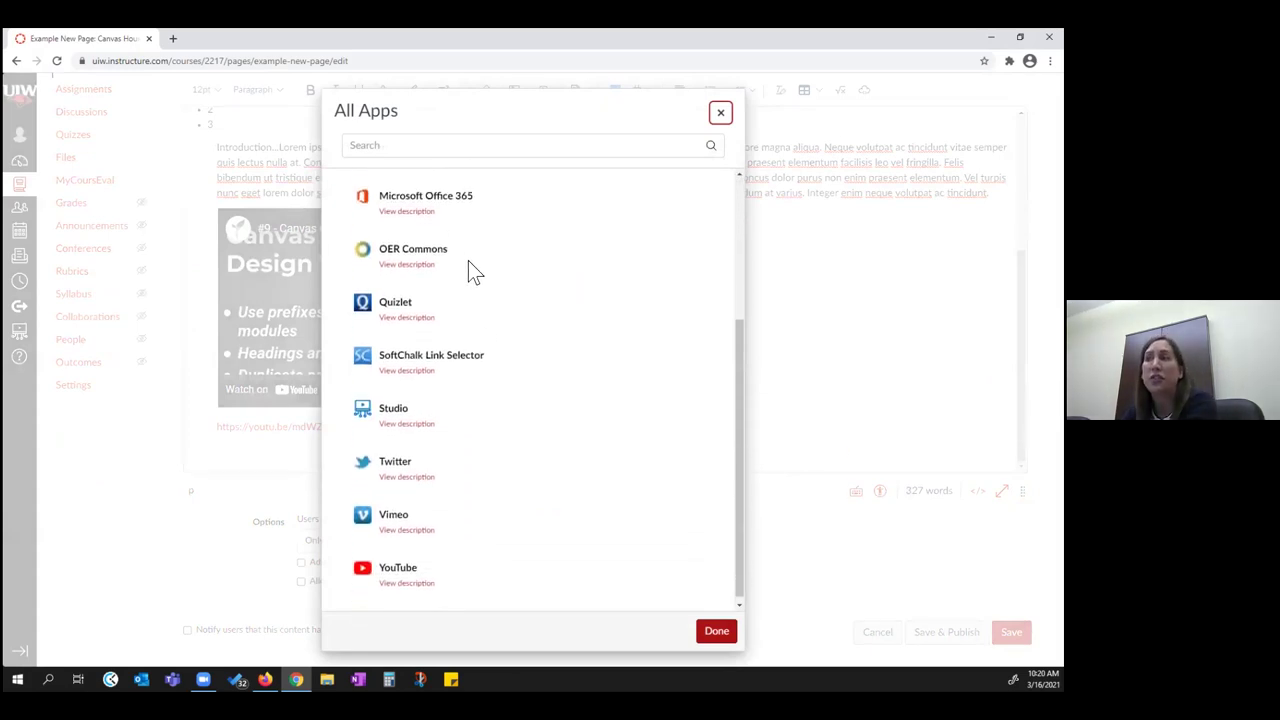
{"action": "left_click", "coordinate": [368, 566]}
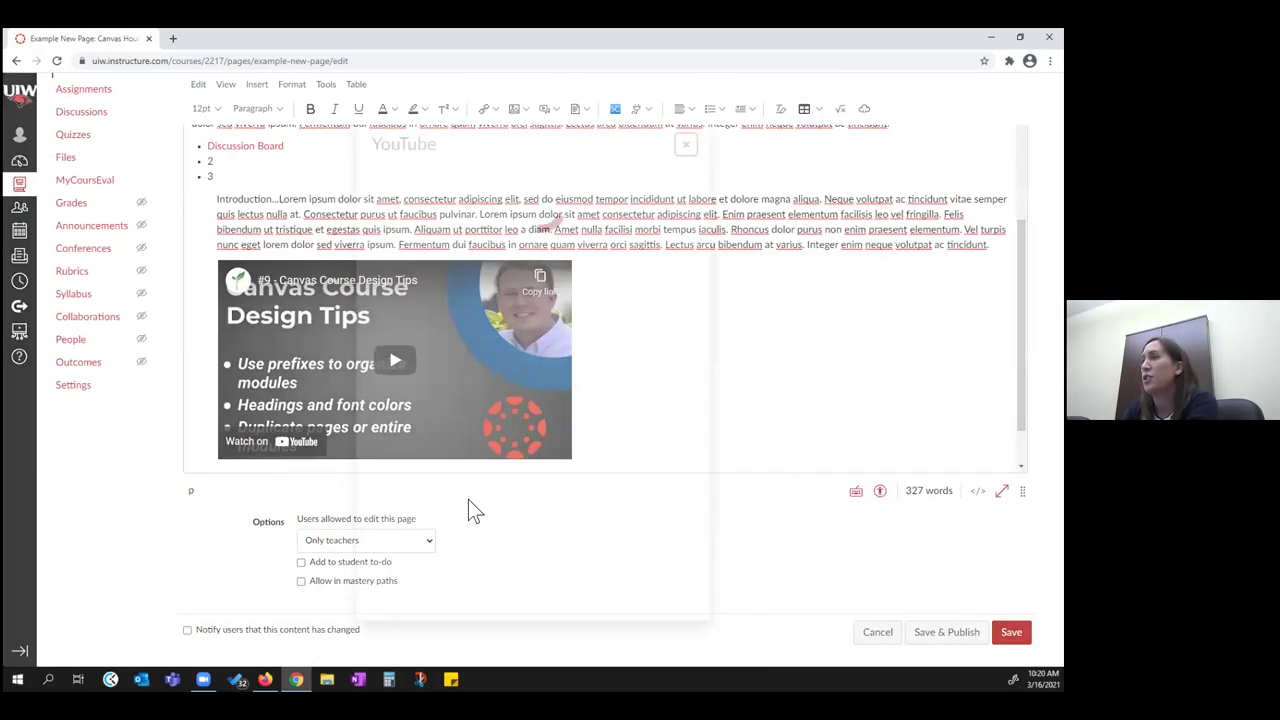
Step: Search YouTube for "course design" and browse the results for a video to embed
{"action": "left_click", "coordinate": [560, 229]}
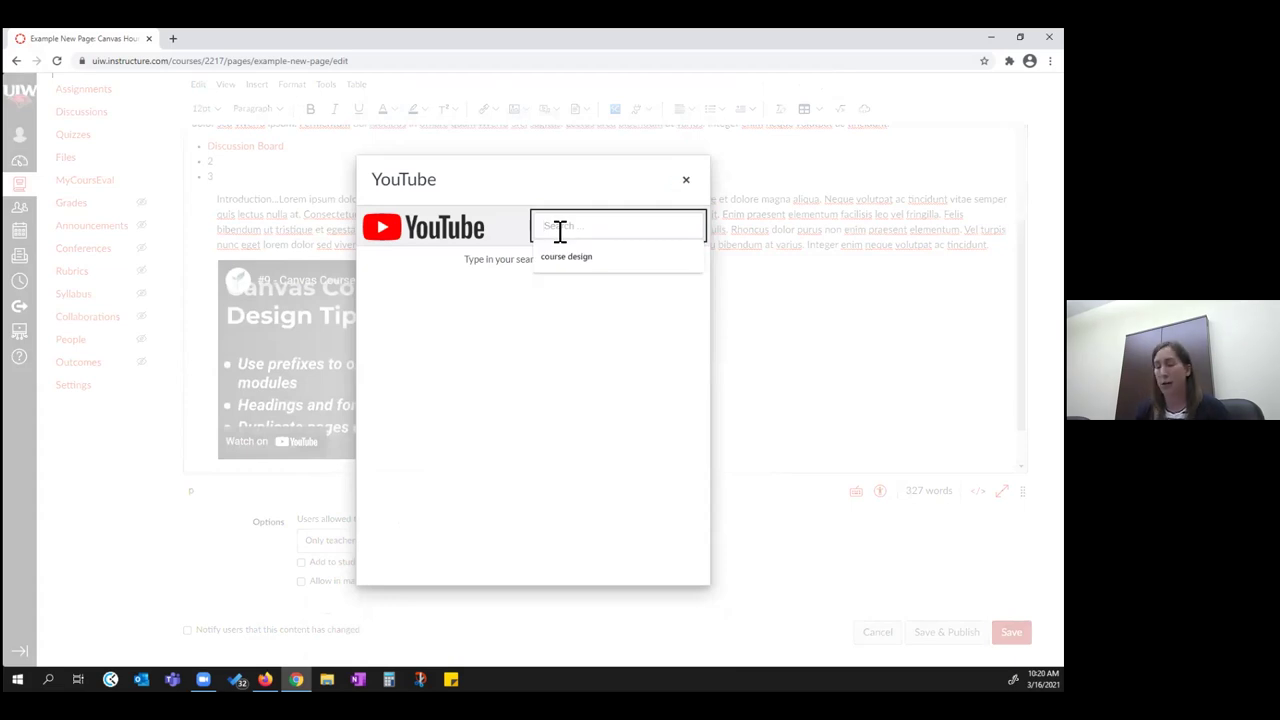
{"action": "left_click", "coordinate": [577, 256]}
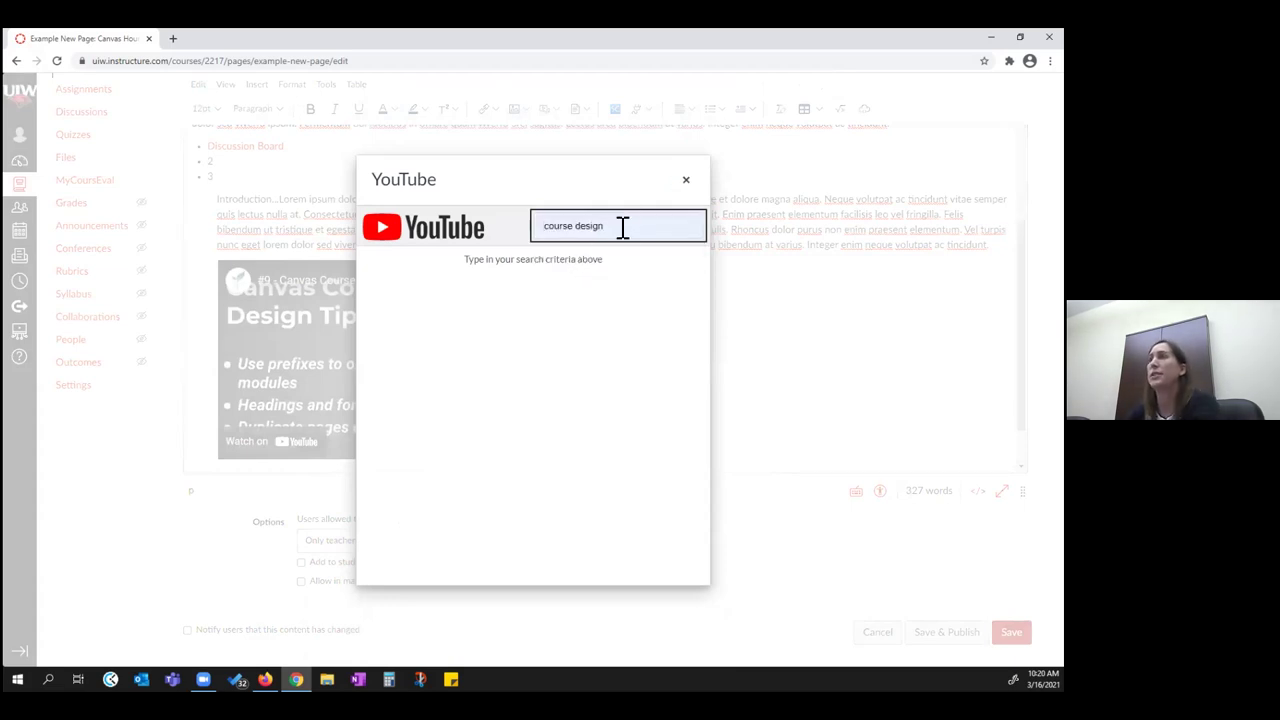
{"action": "key", "text": "Return"}
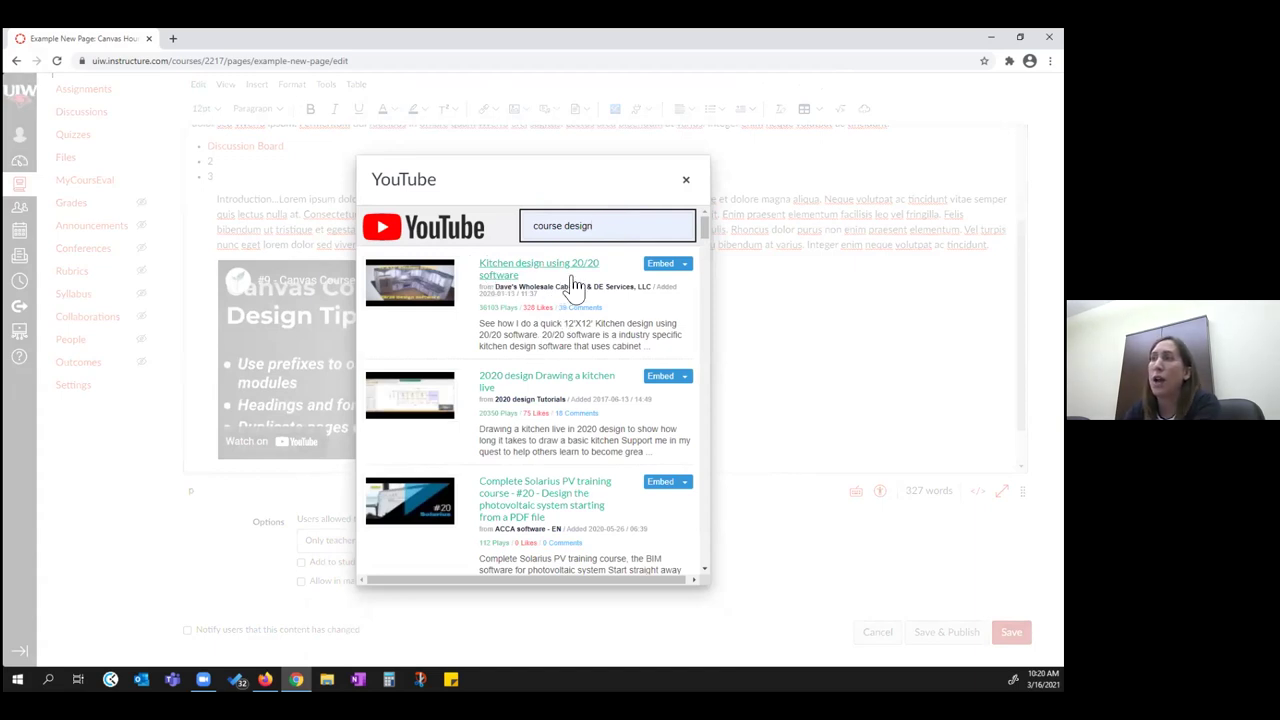
{"action": "scroll", "coordinate": [570, 295], "scroll_direction": "down", "scroll_amount": 2}
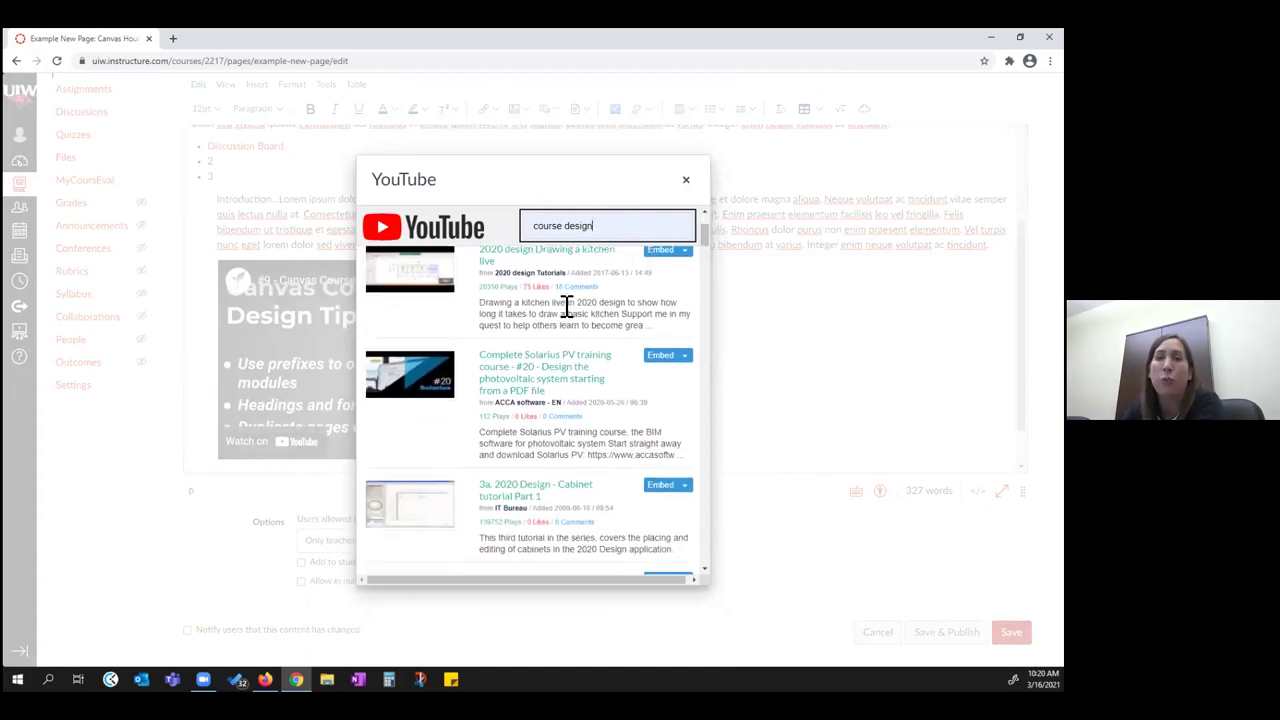
{"action": "scroll", "coordinate": [567, 308], "scroll_direction": "down", "scroll_amount": 5}
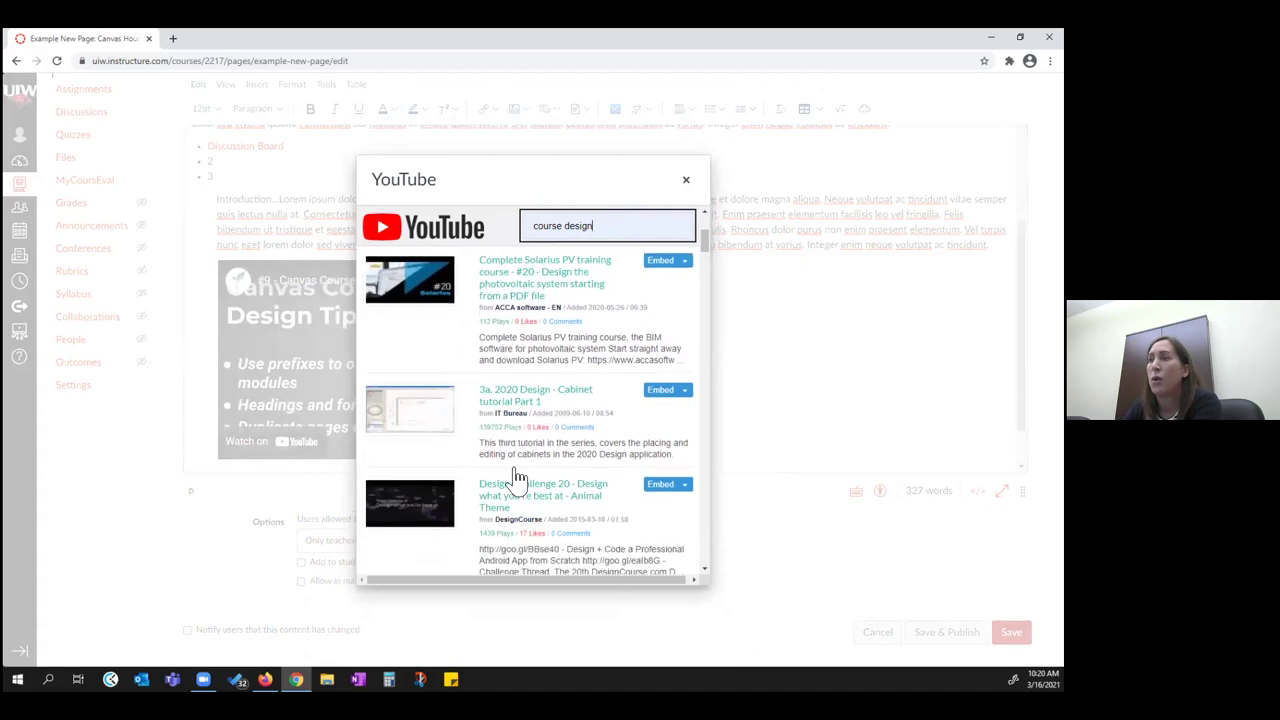
{"action": "scroll", "coordinate": [500, 486], "scroll_direction": "down", "scroll_amount": 3}
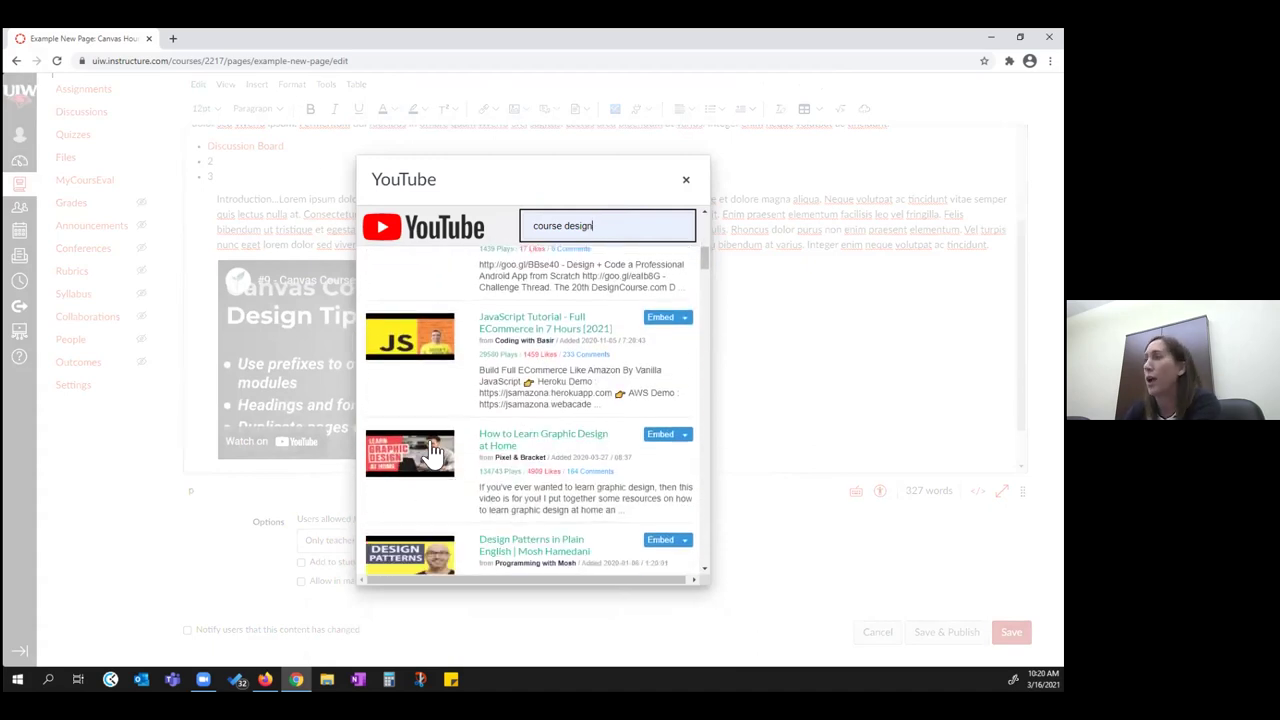
Step: Embed the video "How to Learn Graphic Design at Home" below the YouTube link and save the page
{"action": "left_click", "coordinate": [432, 455]}
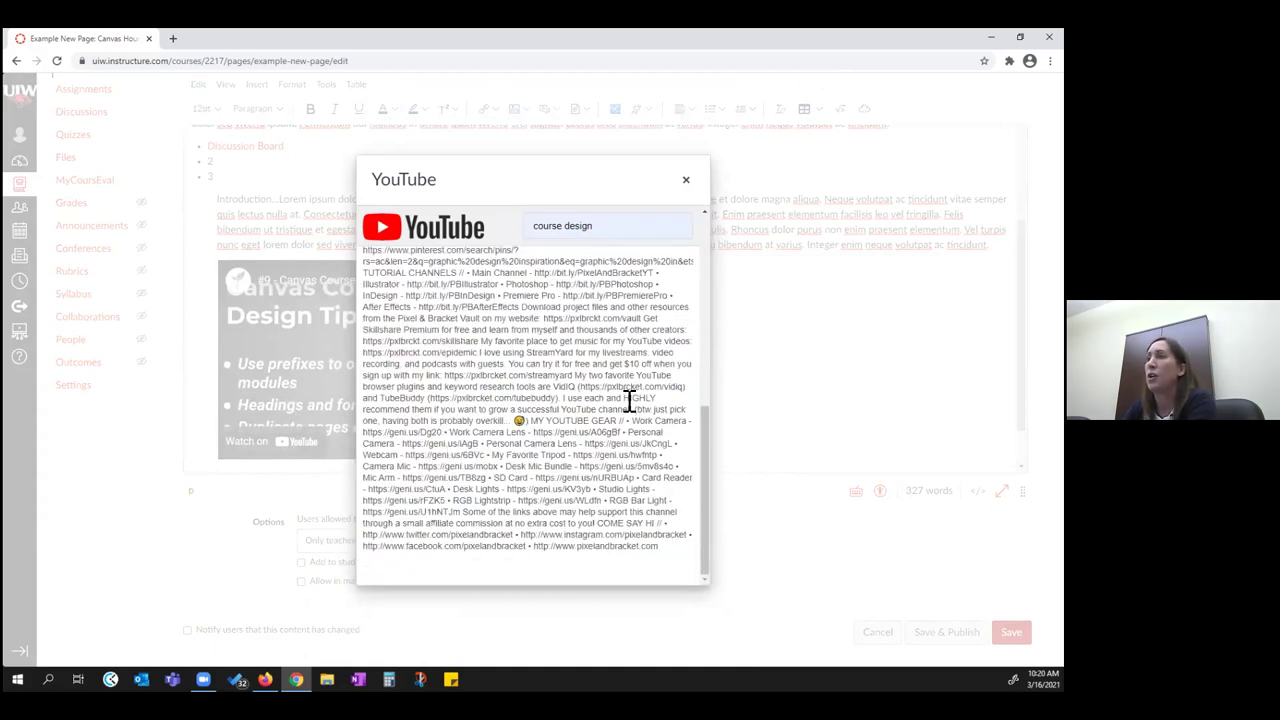
{"action": "scroll", "coordinate": [628, 400], "scroll_direction": "up", "scroll_amount": 5}
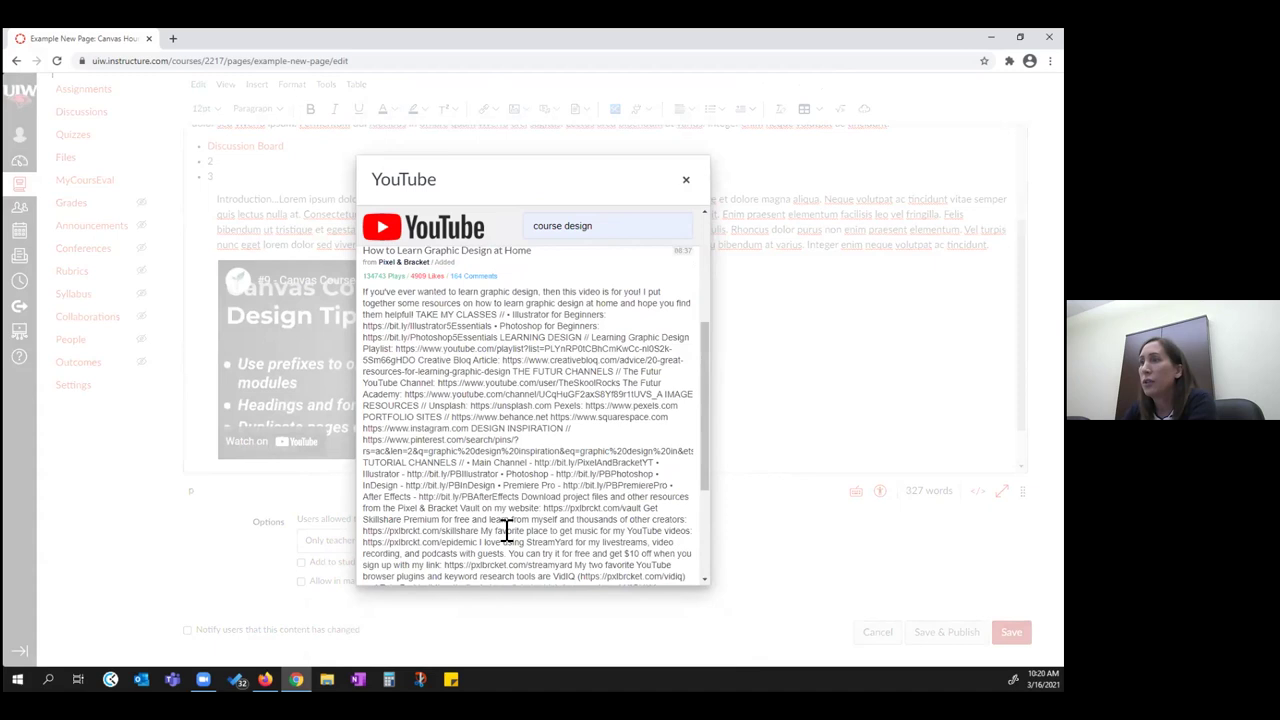
{"action": "scroll", "coordinate": [507, 531], "scroll_direction": "up", "scroll_amount": 2}
{"action": "scroll", "coordinate": [572, 500], "scroll_direction": "down", "scroll_amount": 4}
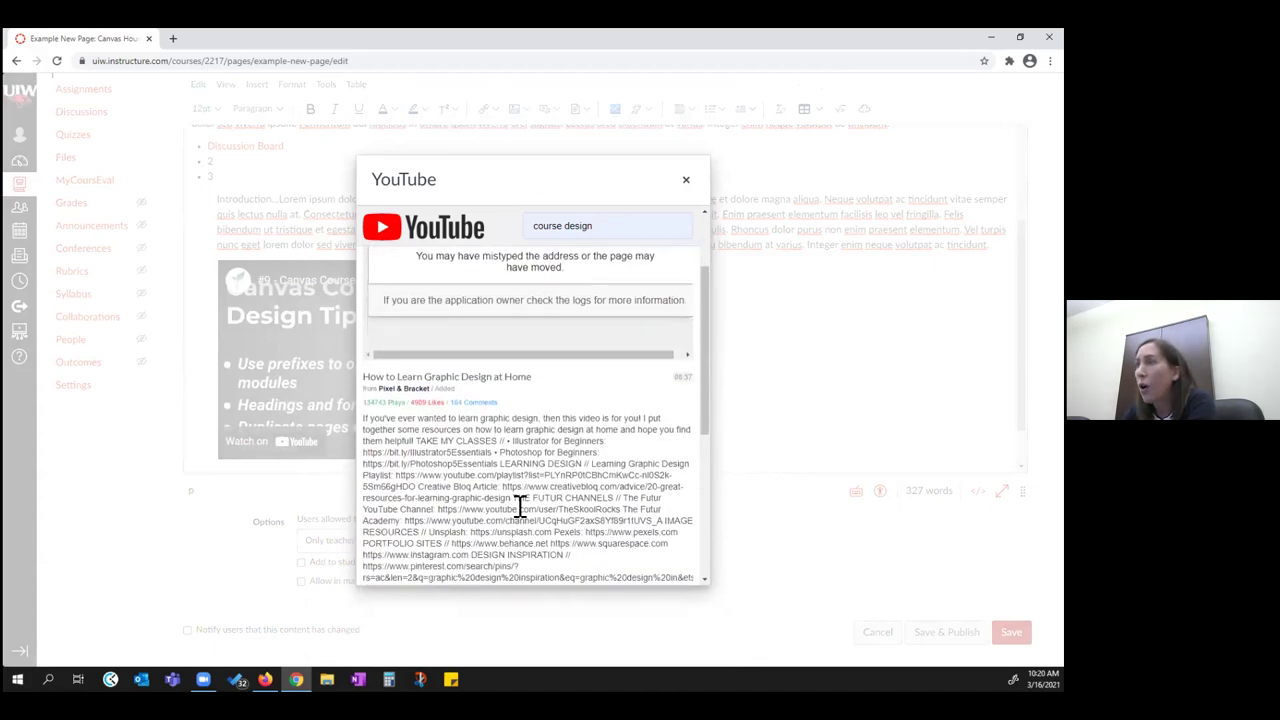
{"action": "scroll", "coordinate": [556, 400], "scroll_direction": "down", "scroll_amount": 3}
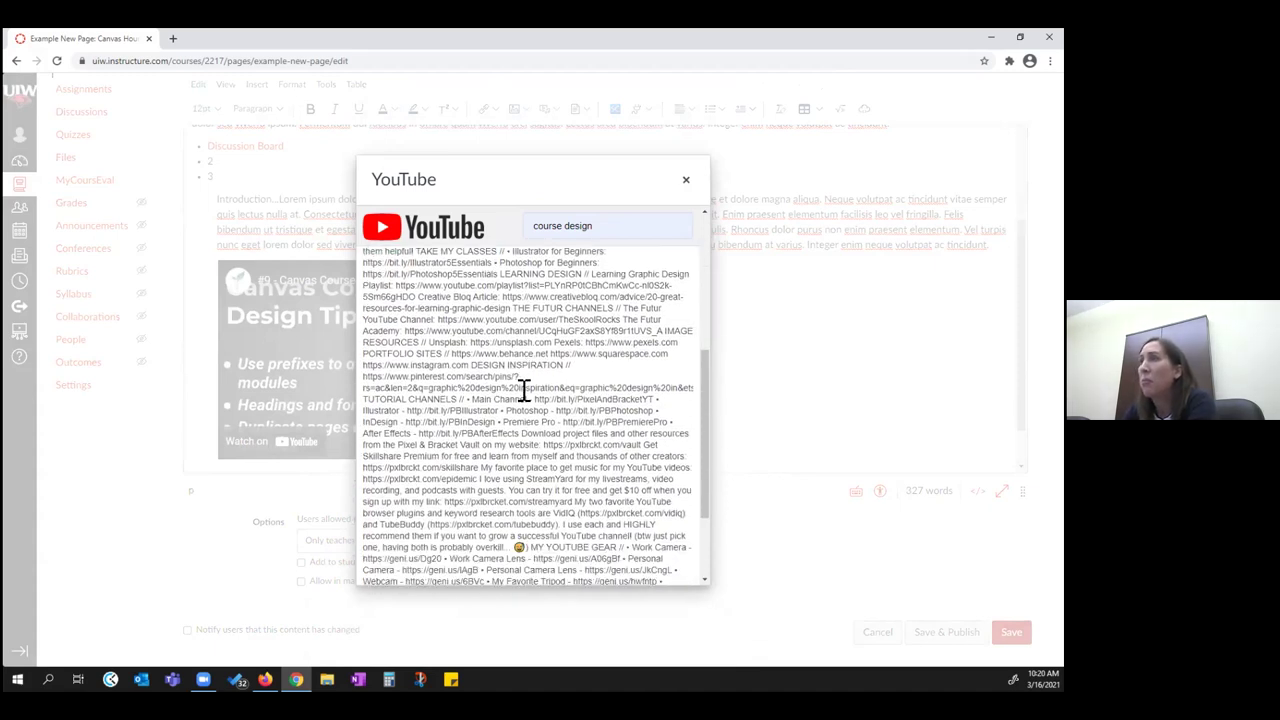
{"action": "scroll", "coordinate": [660, 270], "scroll_direction": "up", "scroll_amount": 2}
{"action": "scroll", "coordinate": [660, 270], "scroll_direction": "up", "scroll_amount": 4}
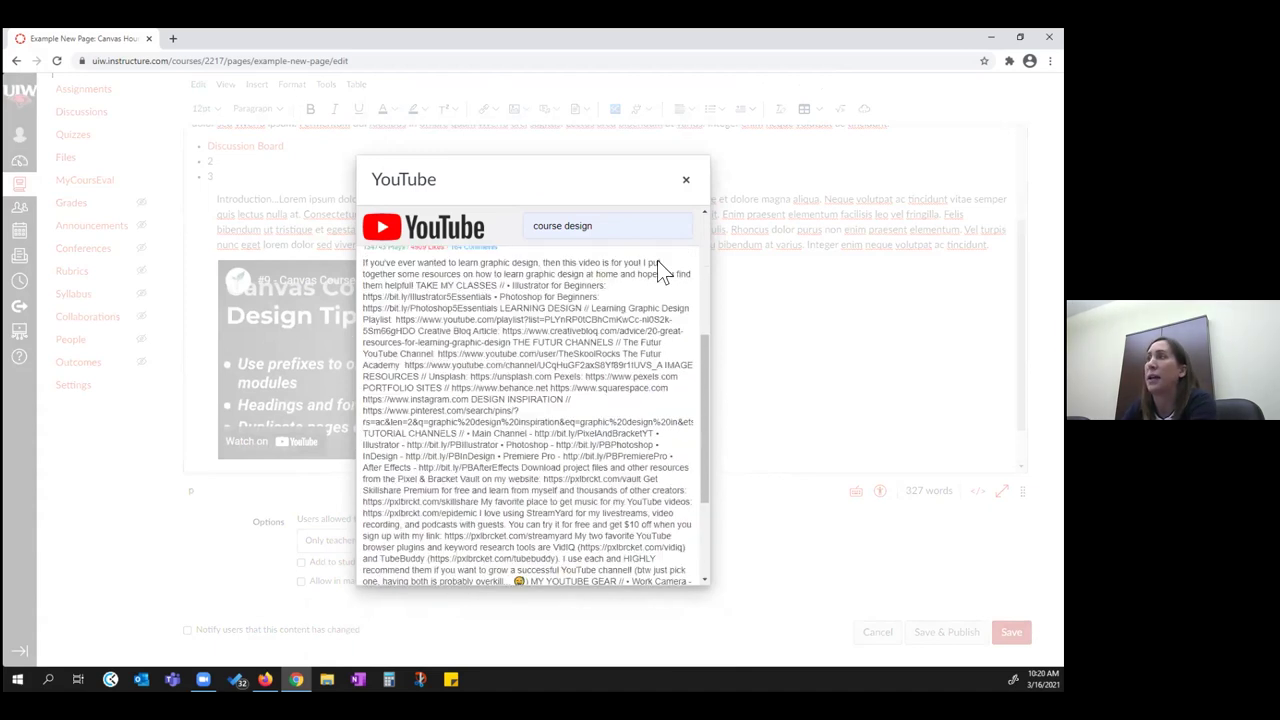
{"action": "left_click", "coordinate": [823, 456]}
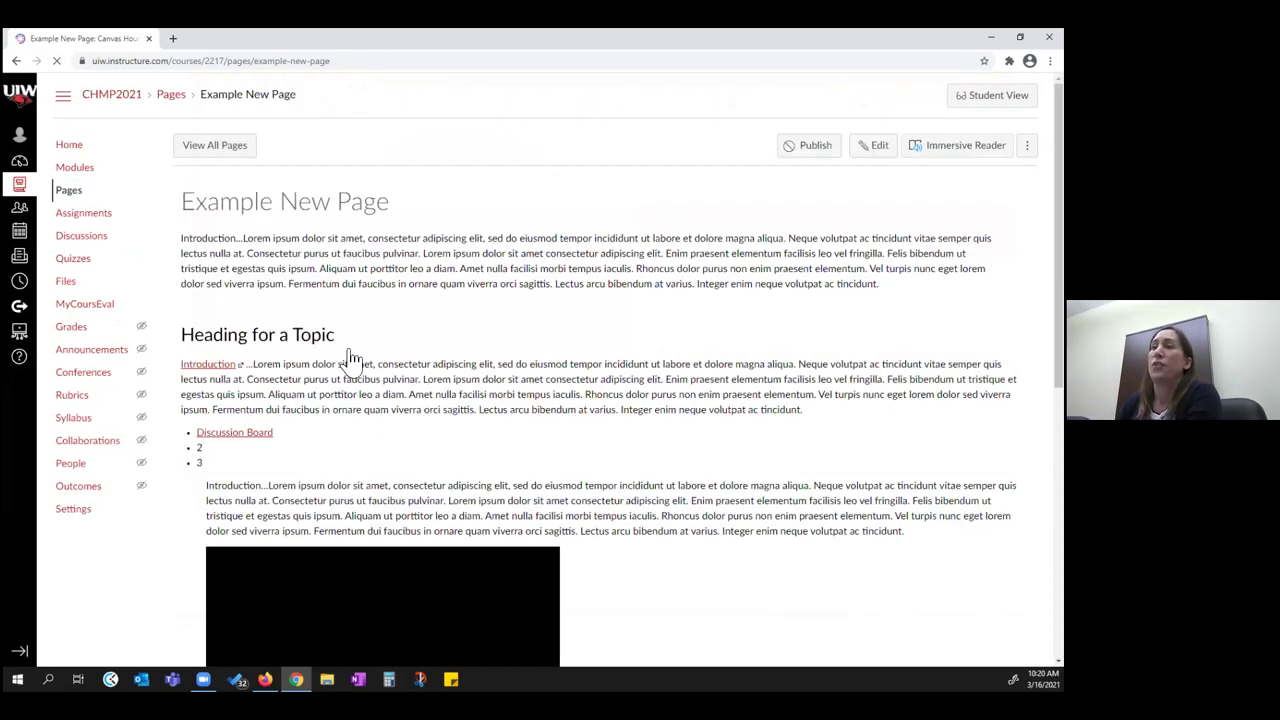
Step: Review the saved page, comparing the iframe-embedded video, the plain YouTube link, and the video embedded through the YouTube app
{"action": "scroll", "coordinate": [634, 526], "scroll_direction": "down", "scroll_amount": 1}
{"action": "scroll", "coordinate": [720, 460], "scroll_direction": "down", "scroll_amount": 1}
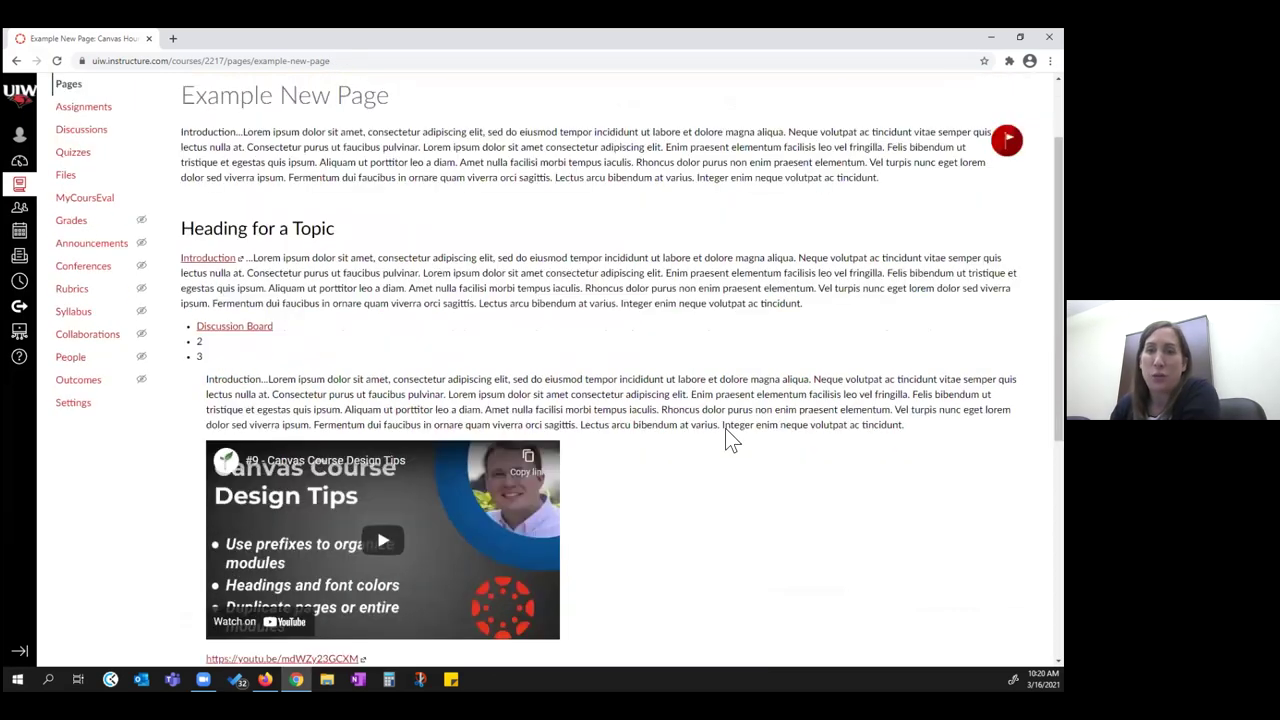
{"action": "scroll", "coordinate": [600, 438], "scroll_direction": "down", "scroll_amount": 4}
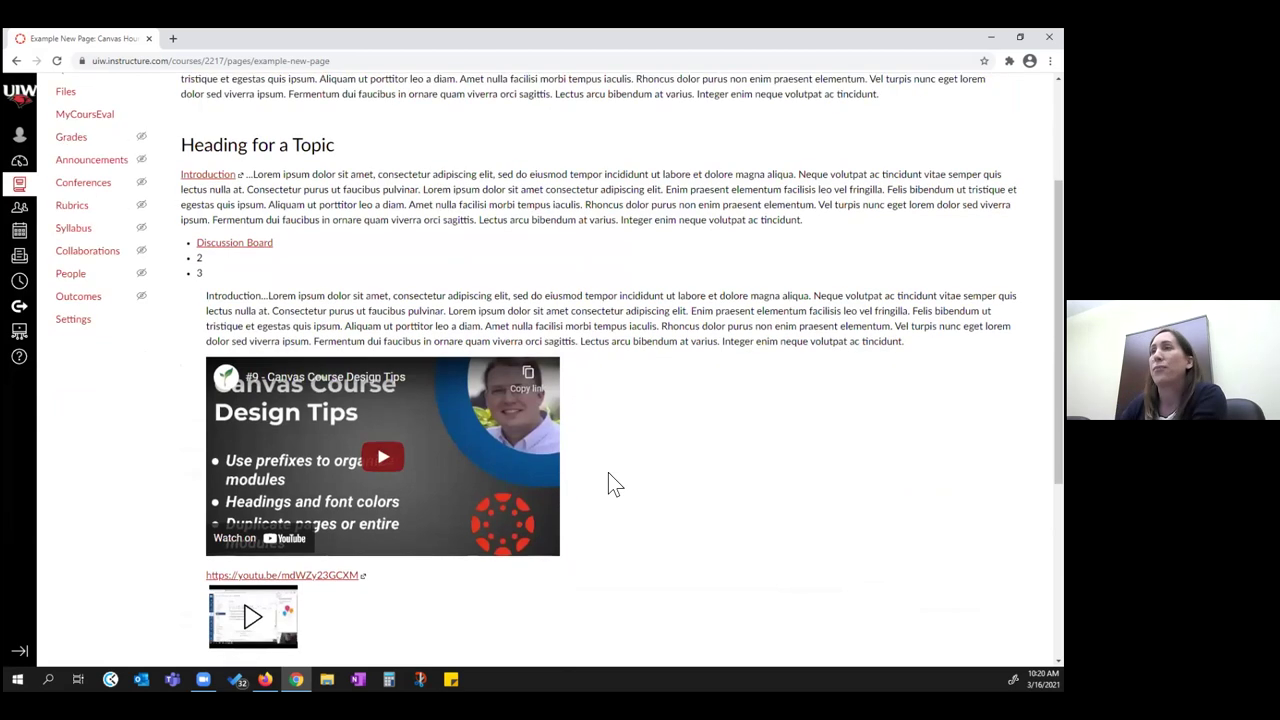
{"action": "scroll", "coordinate": [360, 285], "scroll_direction": "down", "scroll_amount": 1}
{"action": "scroll", "coordinate": [361, 286], "scroll_direction": "up", "scroll_amount": 2}
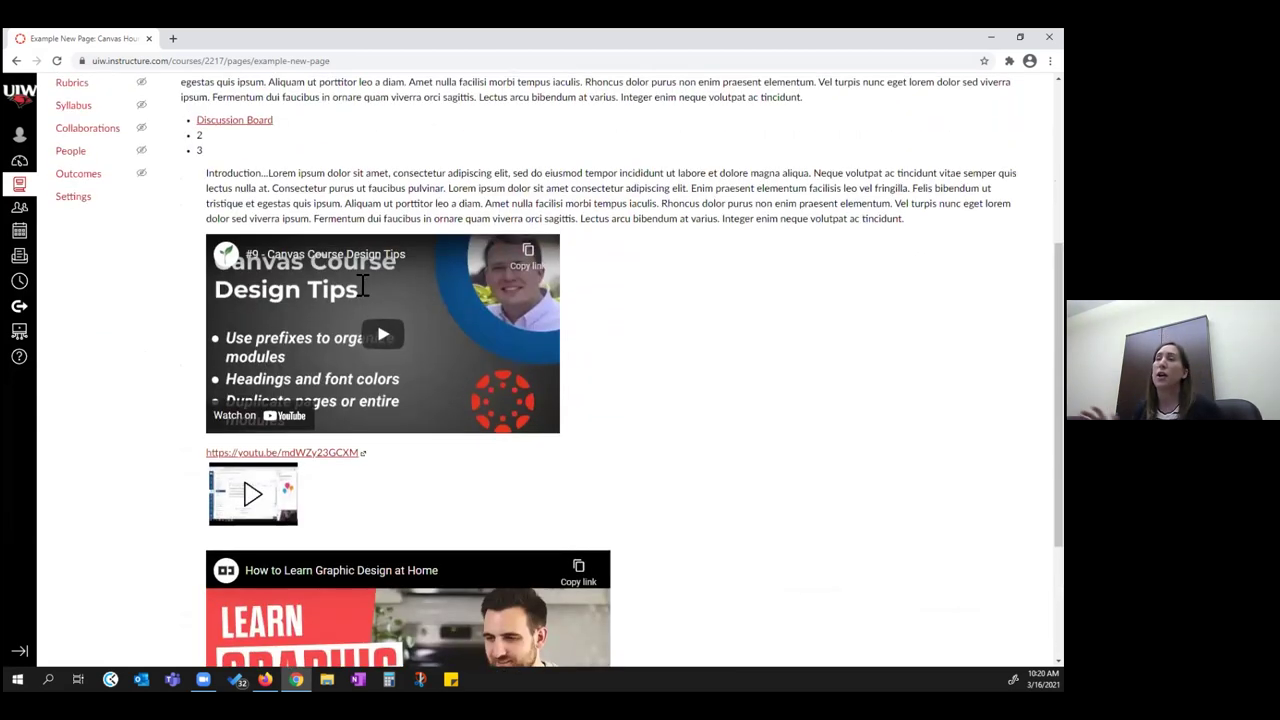
{"action": "scroll", "coordinate": [362, 285], "scroll_direction": "up", "scroll_amount": 2}
{"action": "scroll", "coordinate": [362, 285], "scroll_direction": "up", "scroll_amount": 1}
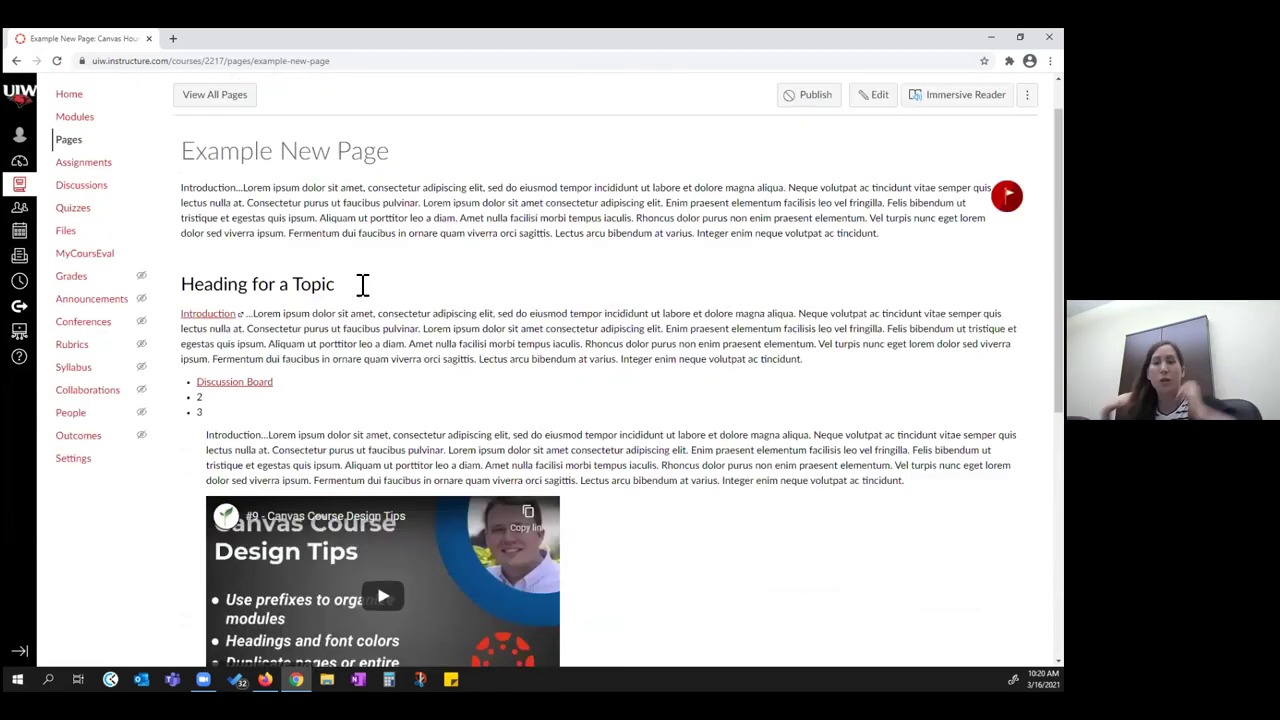
{"action": "scroll", "coordinate": [194, 123], "scroll_direction": "up", "scroll_amount": 1}
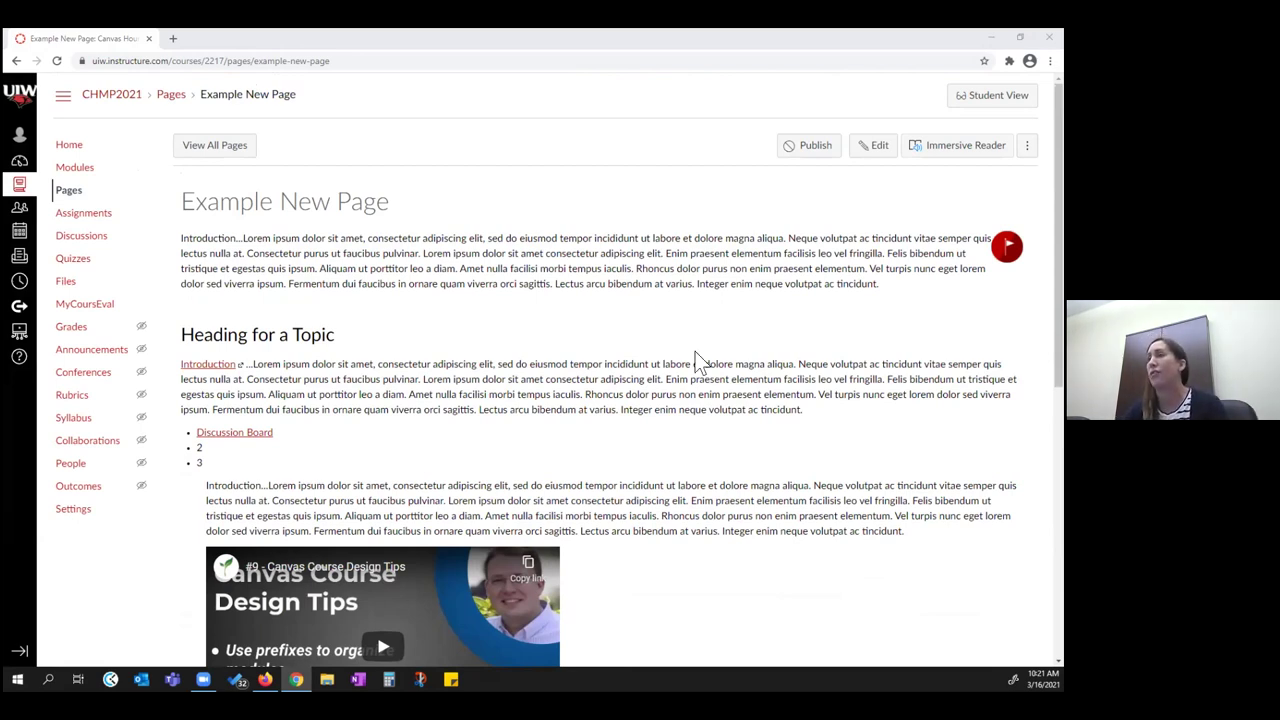
Step: Reopen Example New Page for editing and delete bullets 2 and 3 below the Discussion Board item
{"action": "left_click", "coordinate": [874, 147]}
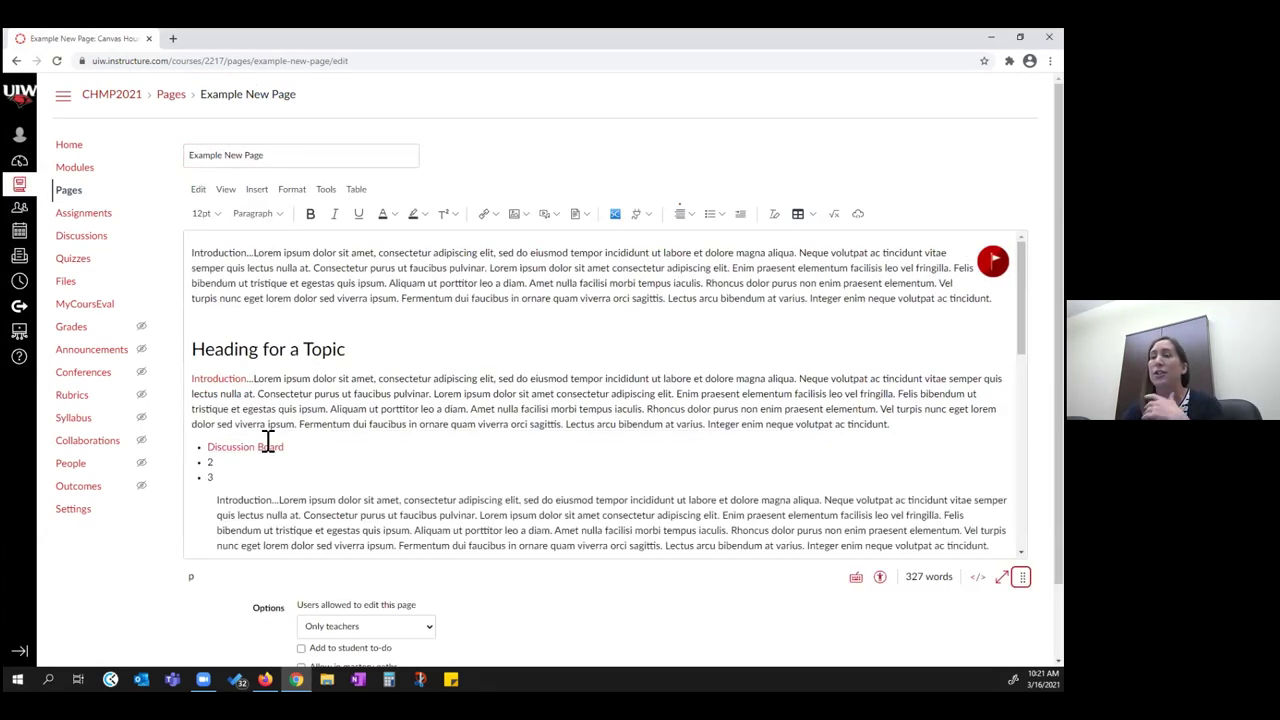
{"action": "scroll", "coordinate": [216, 432], "scroll_direction": "down", "scroll_amount": 1}
{"action": "double_click", "coordinate": [214, 414]}
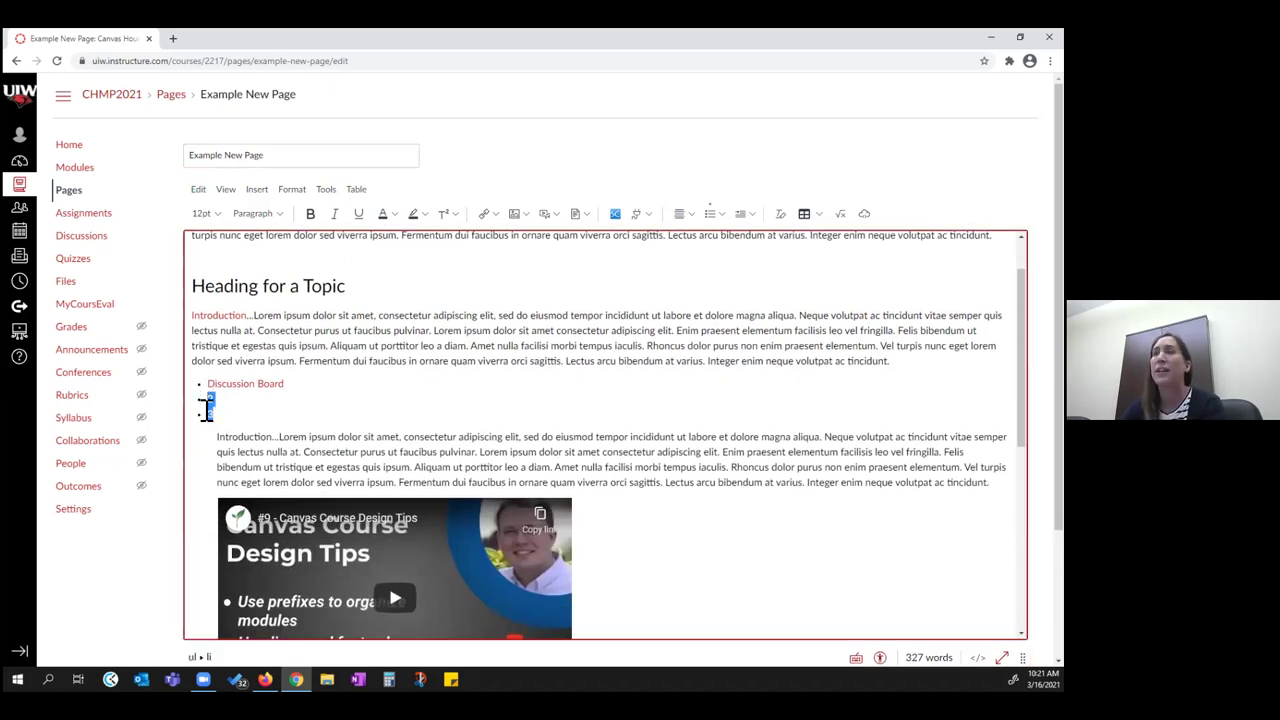
{"action": "key", "text": "BackSpace"}
{"action": "key", "text": "BackSpace"}
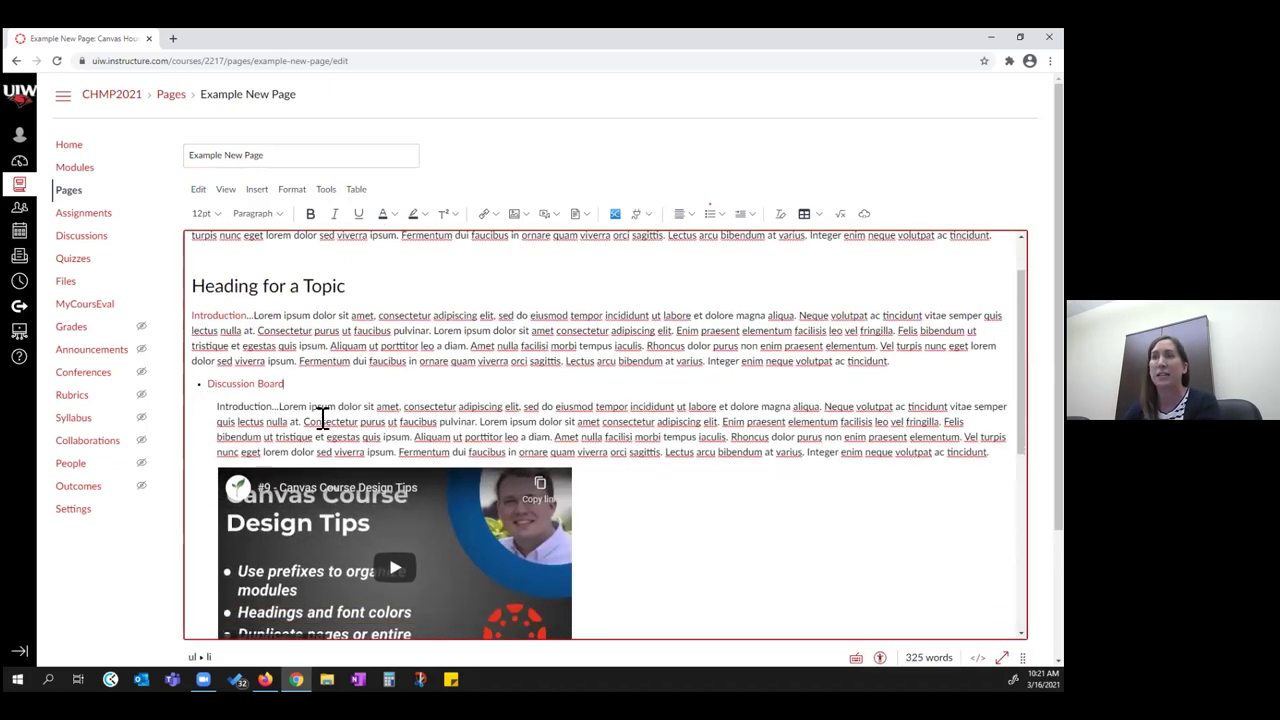
Step: Make the word "Introduction" at the start of the page's first paragraph bold
{"action": "scroll", "coordinate": [340, 320], "scroll_direction": "up", "scroll_amount": 1}
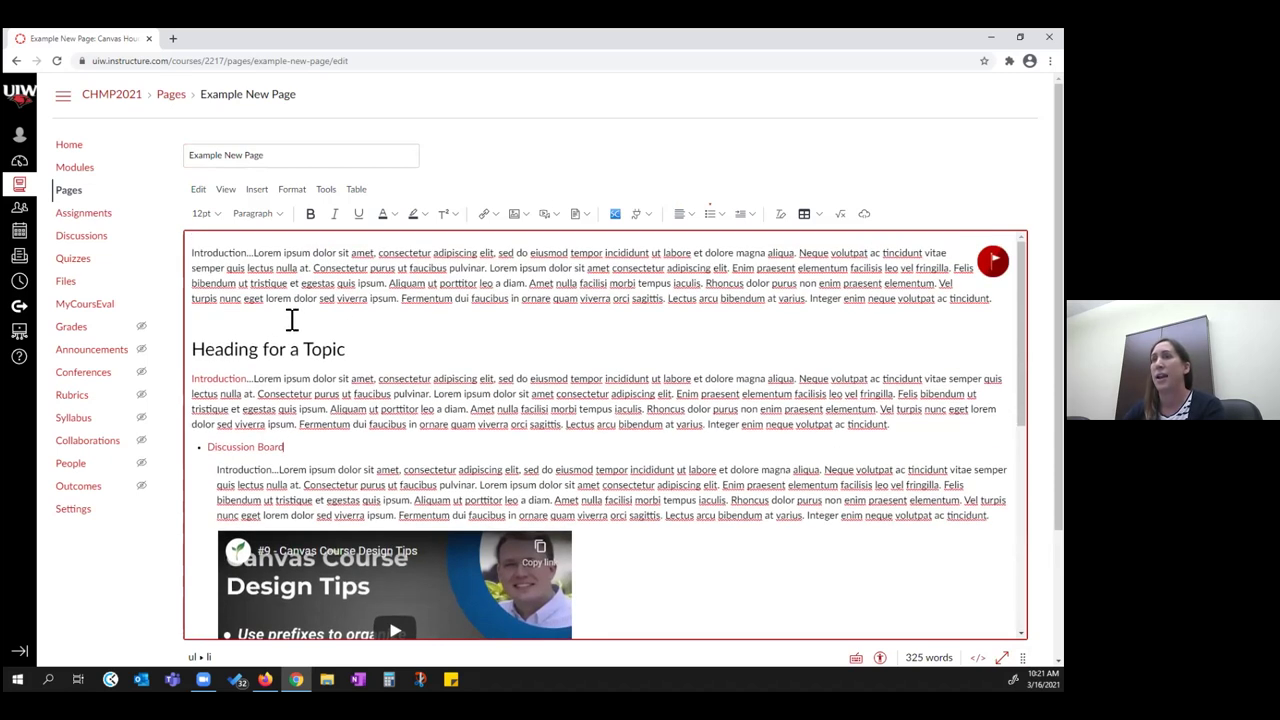
{"action": "double_click", "coordinate": [220, 252]}
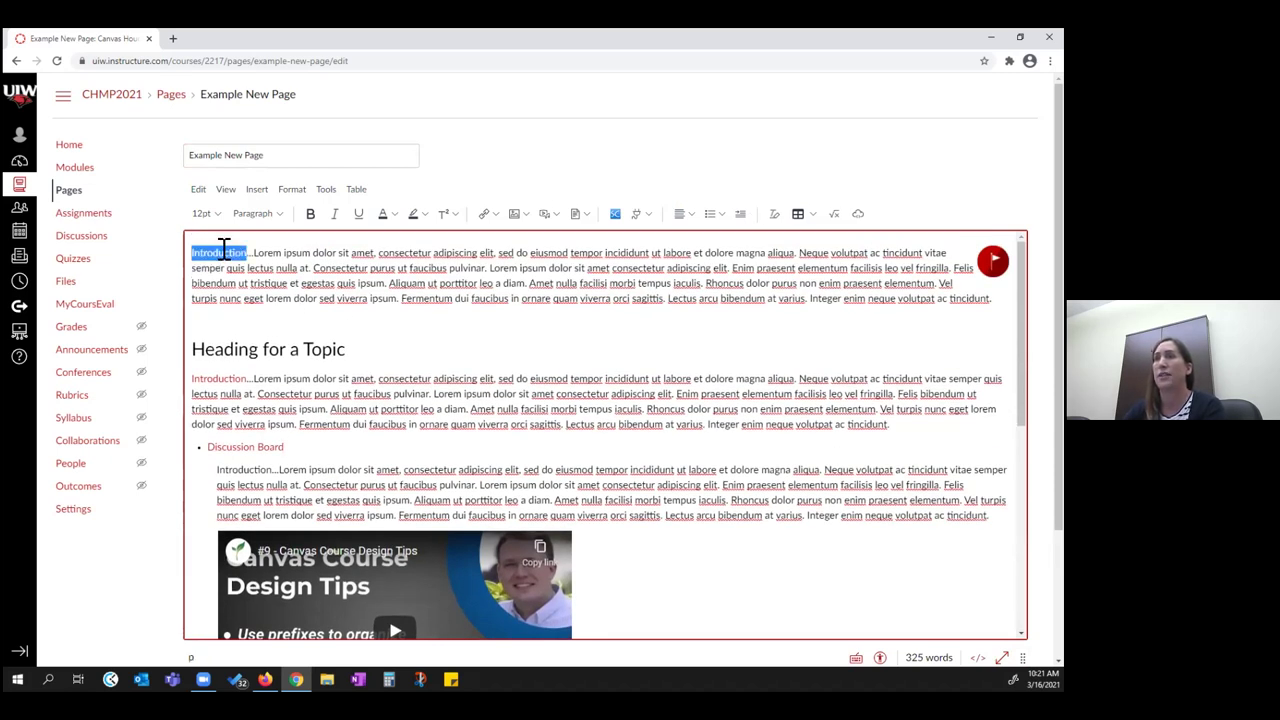
{"action": "left_click", "coordinate": [310, 213]}
{"action": "left_click", "coordinate": [355, 298]}
Step: Delete the plain YouTube link and the "How to Learn Graphic Design at Home" video below the Canvas Course Design Tips video
{"action": "scroll", "coordinate": [465, 365], "scroll_direction": "down", "scroll_amount": 4}
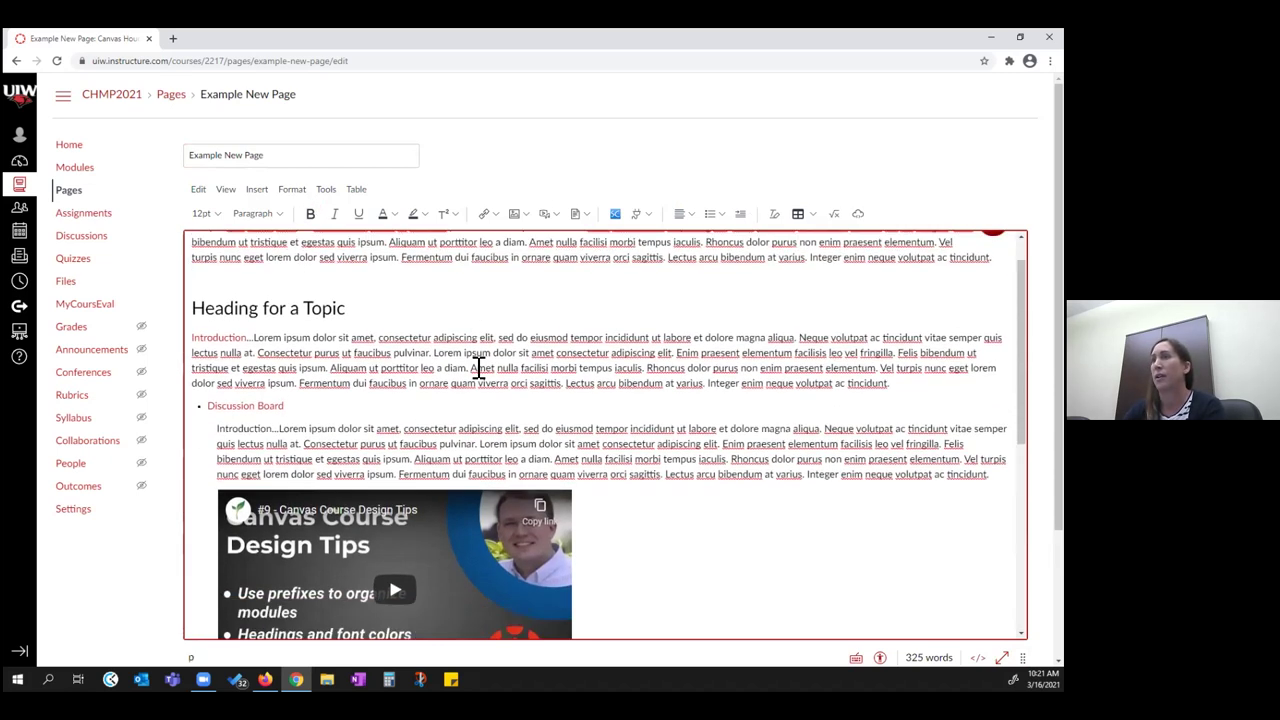
{"action": "left_click_drag", "start_coordinate": [380, 368], "coordinate": [205, 362]}
{"action": "key", "text": "Delete"}
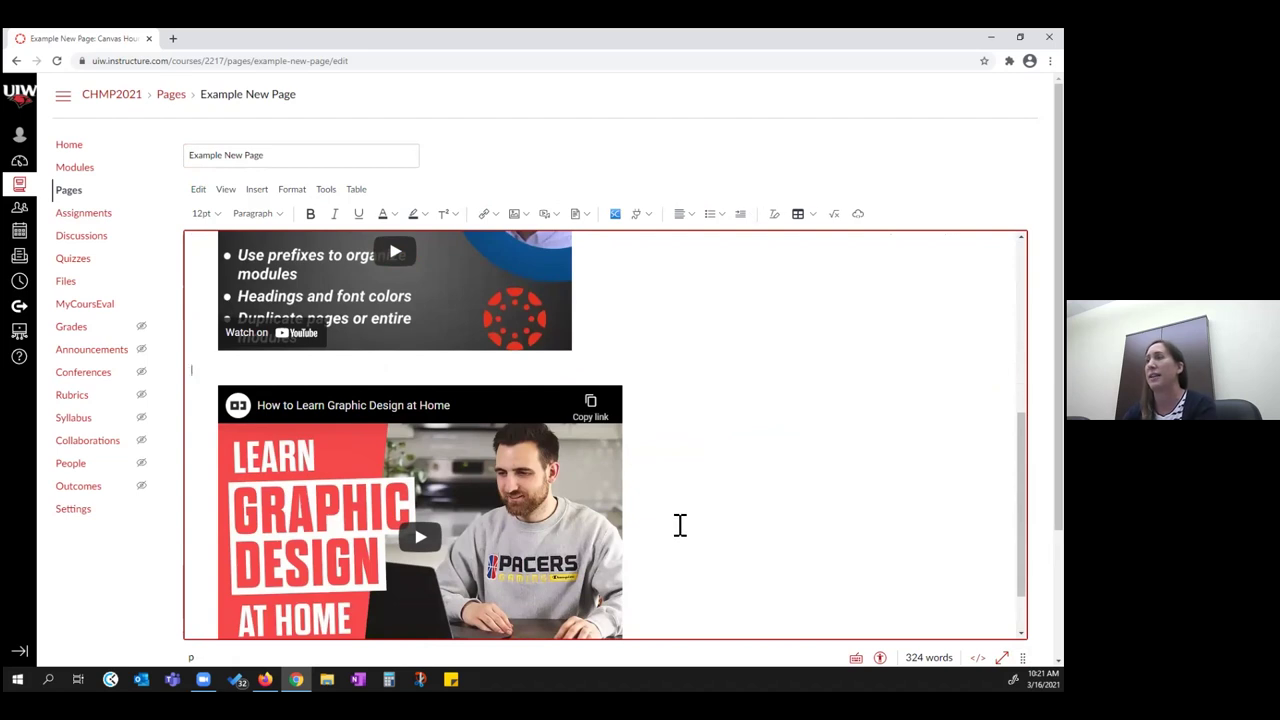
{"action": "left_click", "coordinate": [357, 562]}
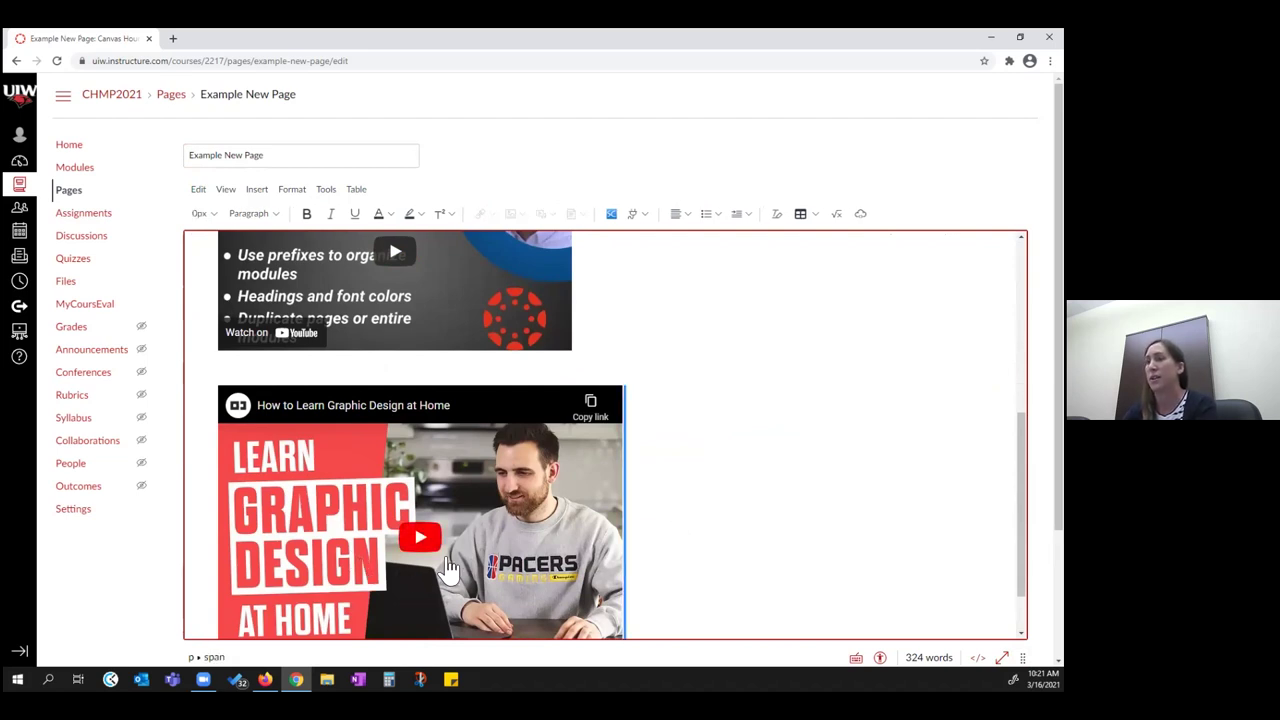
{"action": "key", "text": "Delete"}
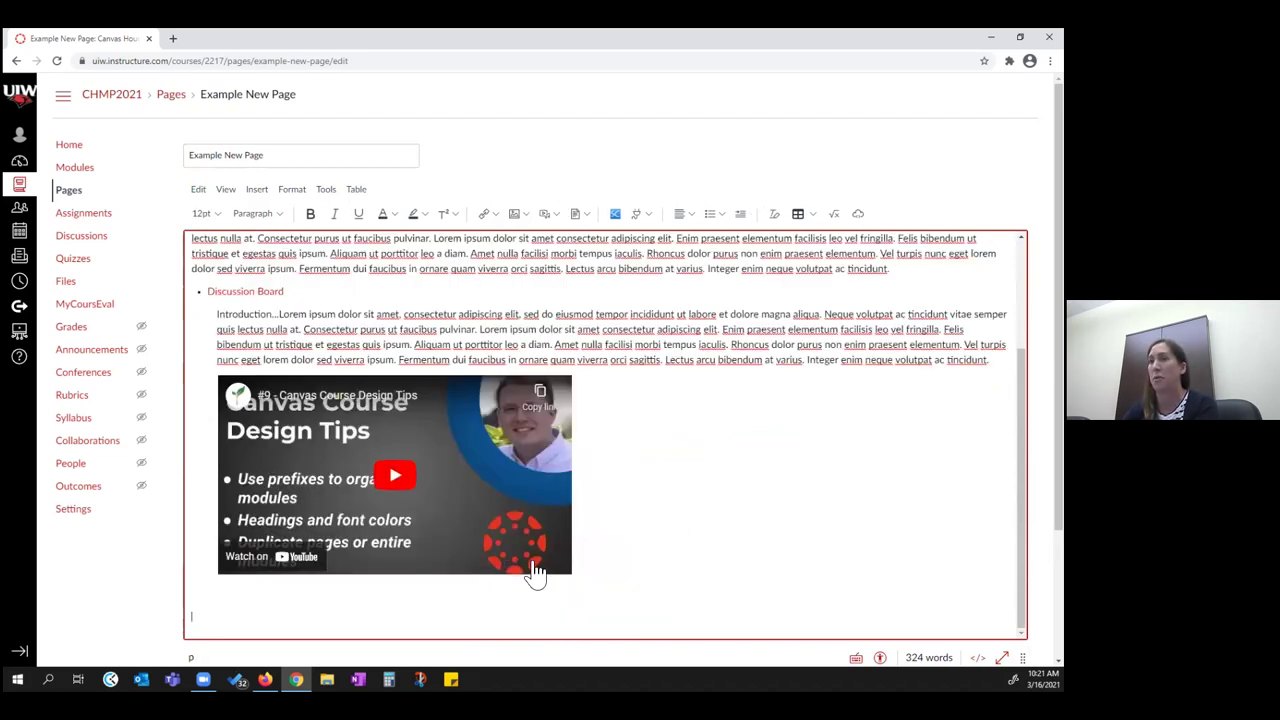
Step: Insert a horizontal line below the Canvas Course Design Tips video and add the text "Heading" under it
{"action": "scroll", "coordinate": [590, 555], "scroll_direction": "up", "scroll_amount": 1}
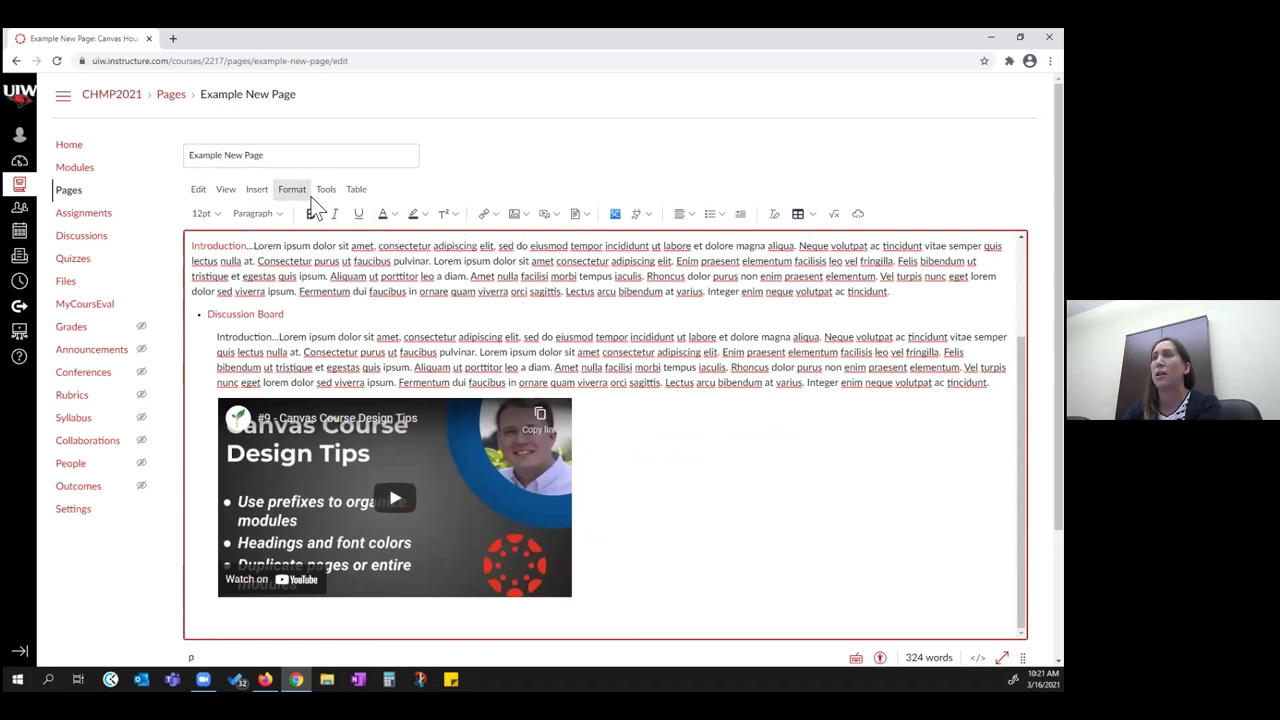
{"action": "left_click", "coordinate": [270, 190]}
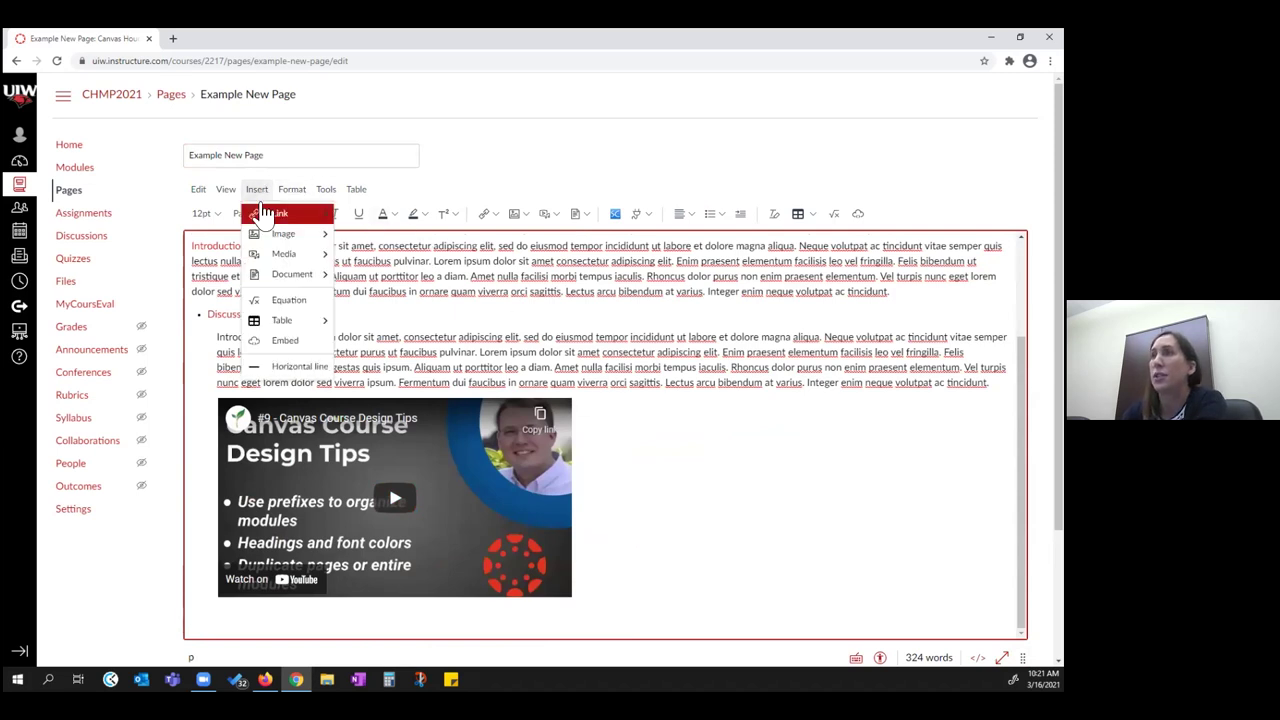
{"action": "left_click", "coordinate": [296, 369]}
{"action": "scroll", "coordinate": [757, 494], "scroll_direction": "down", "scroll_amount": 4}
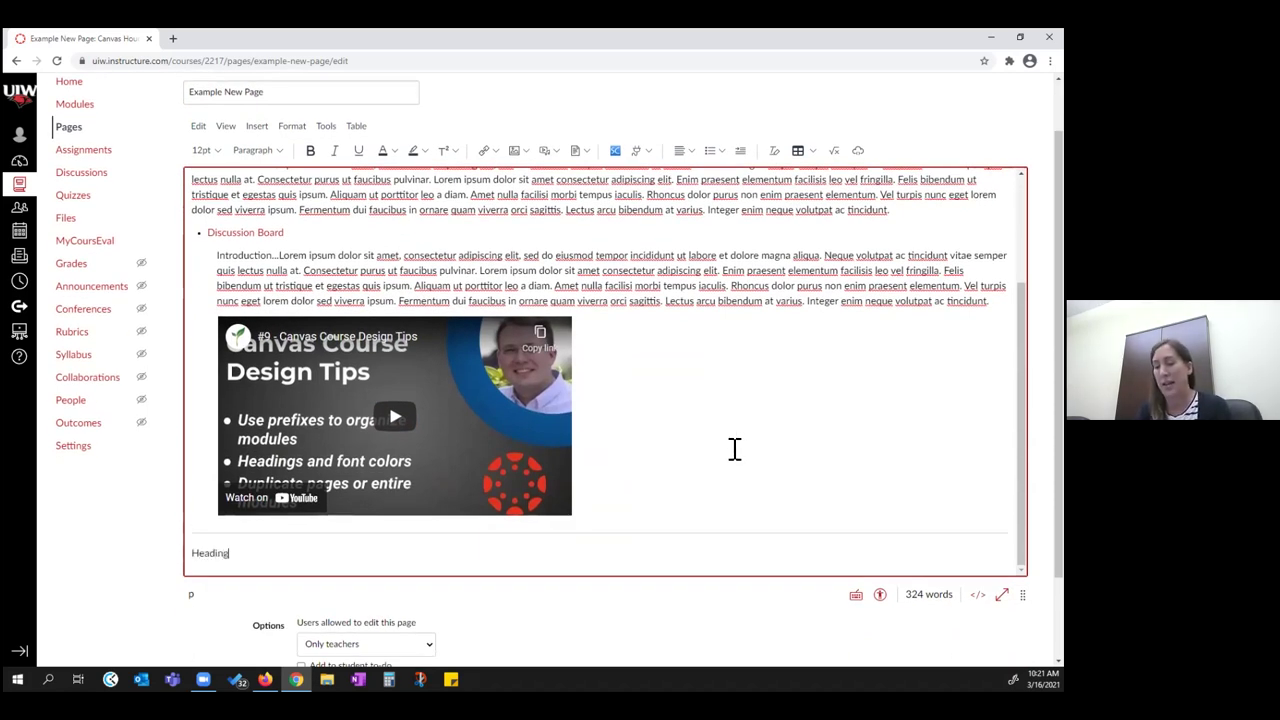
{"action": "type", "text": "Heading"}
{"action": "key", "text": "Return"}
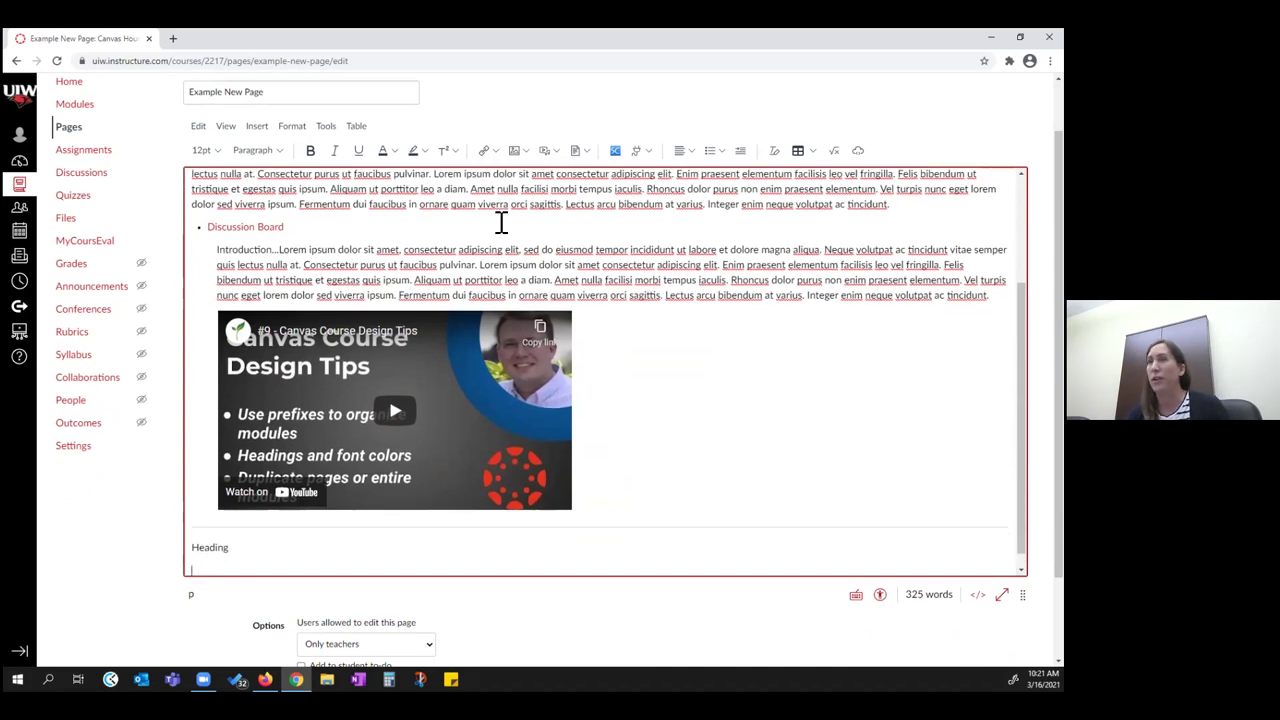
Step: Copy most of the Lorem ipsum text below the Discussion Board item and paste it under the "Heading" line
{"action": "left_click_drag", "start_coordinate": [280, 250], "coordinate": [380, 295]}
{"action": "key", "text": "ctrl+c"}
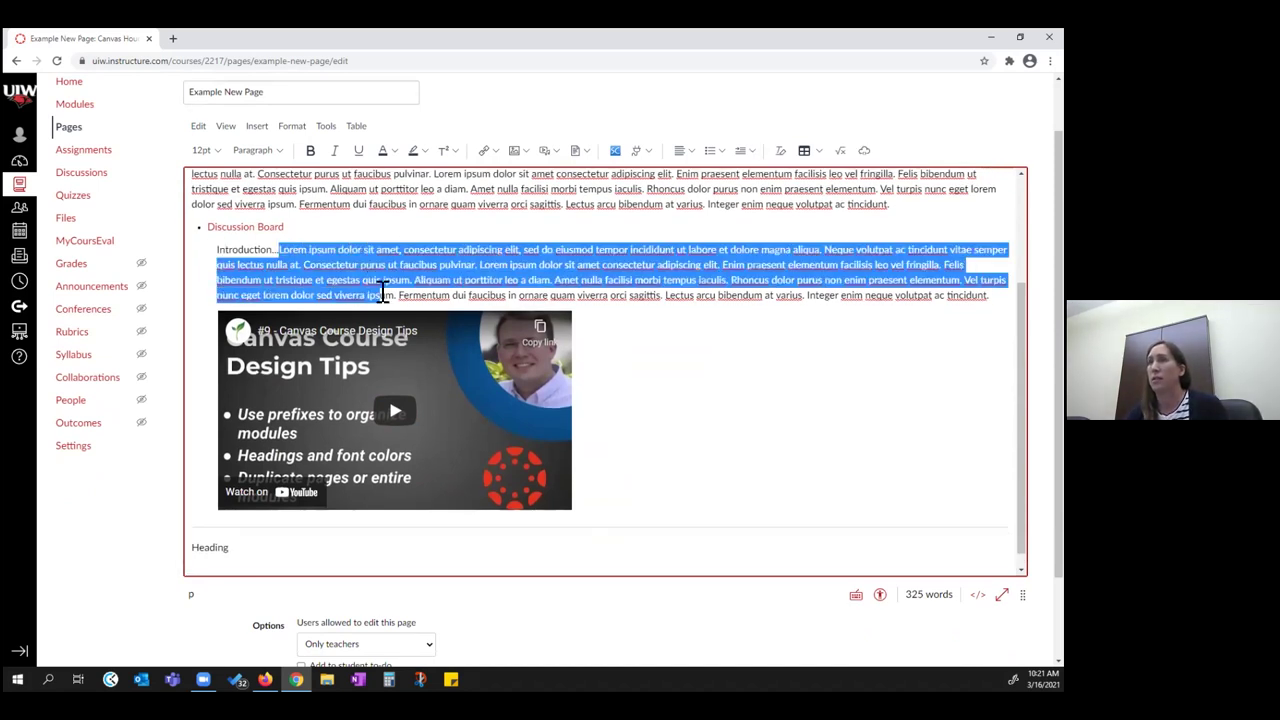
{"action": "left_click", "coordinate": [239, 557]}
{"action": "key", "text": "ctrl+v"}
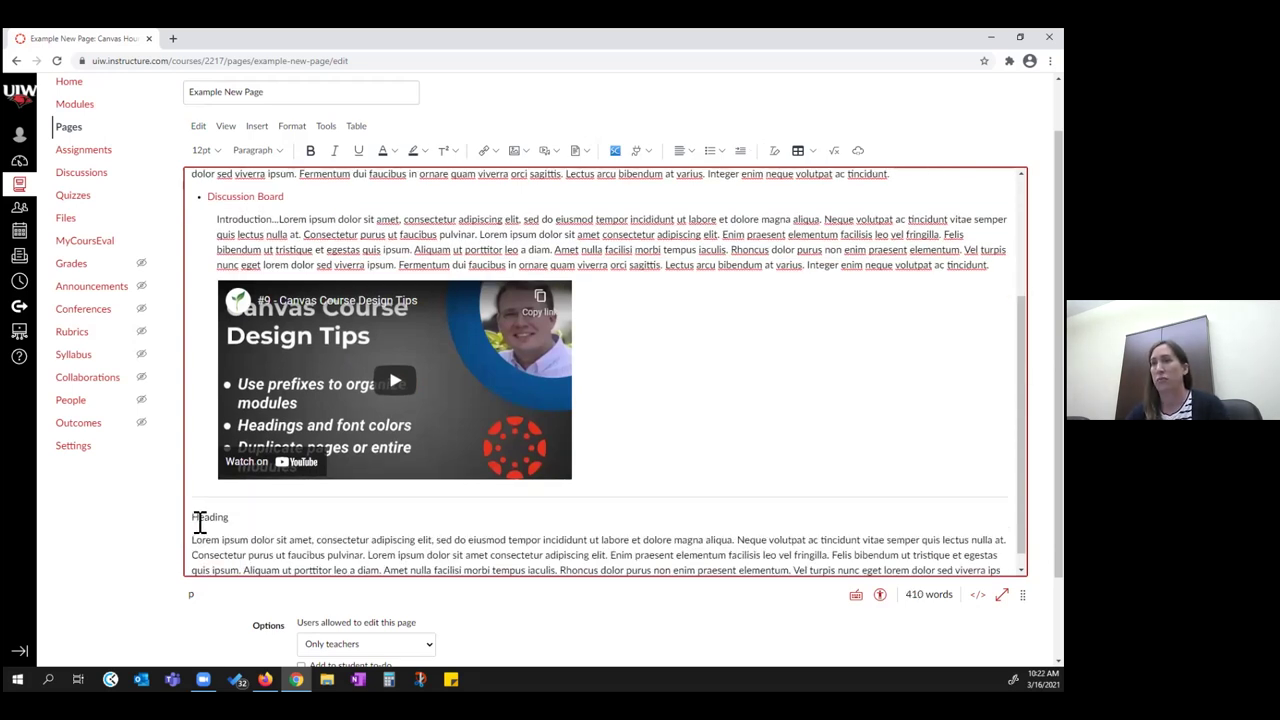
Step: Format the "Heading" line below the horizontal line as Heading 2 and save the page
{"action": "left_click", "coordinate": [275, 149]}
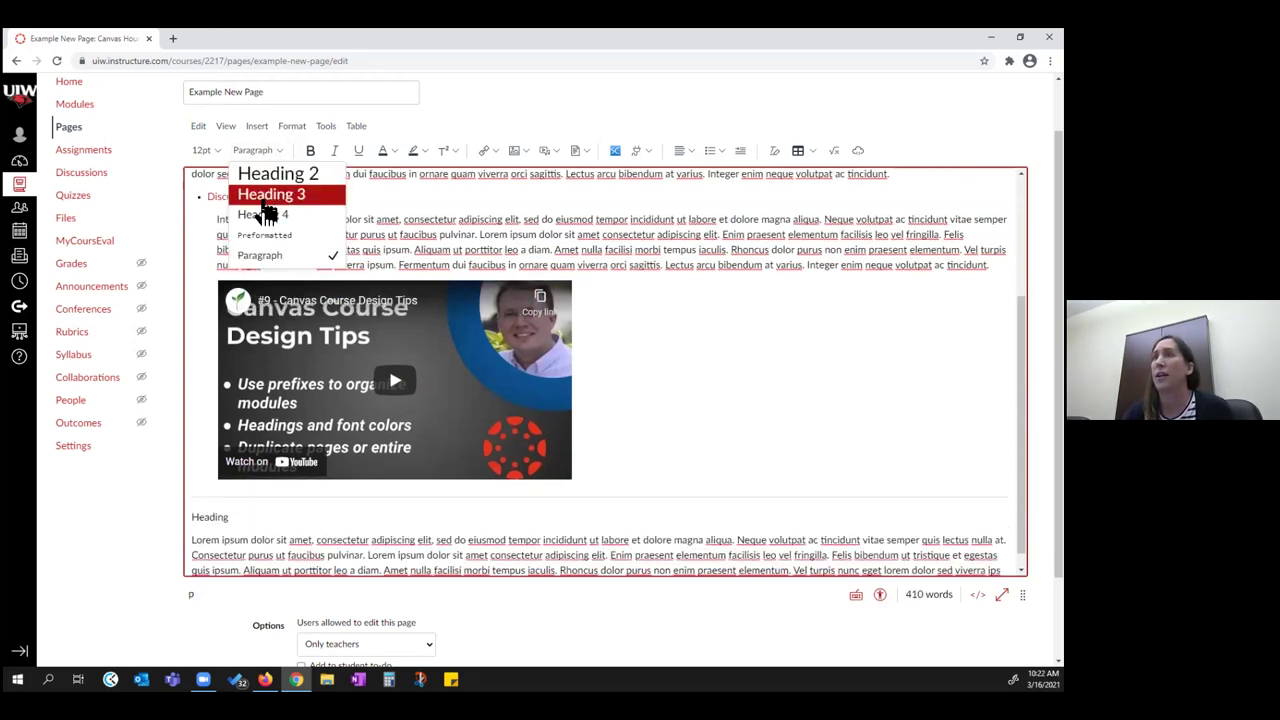
{"action": "left_click", "coordinate": [271, 172]}
{"action": "scroll", "coordinate": [925, 562], "scroll_direction": "down", "scroll_amount": 1}
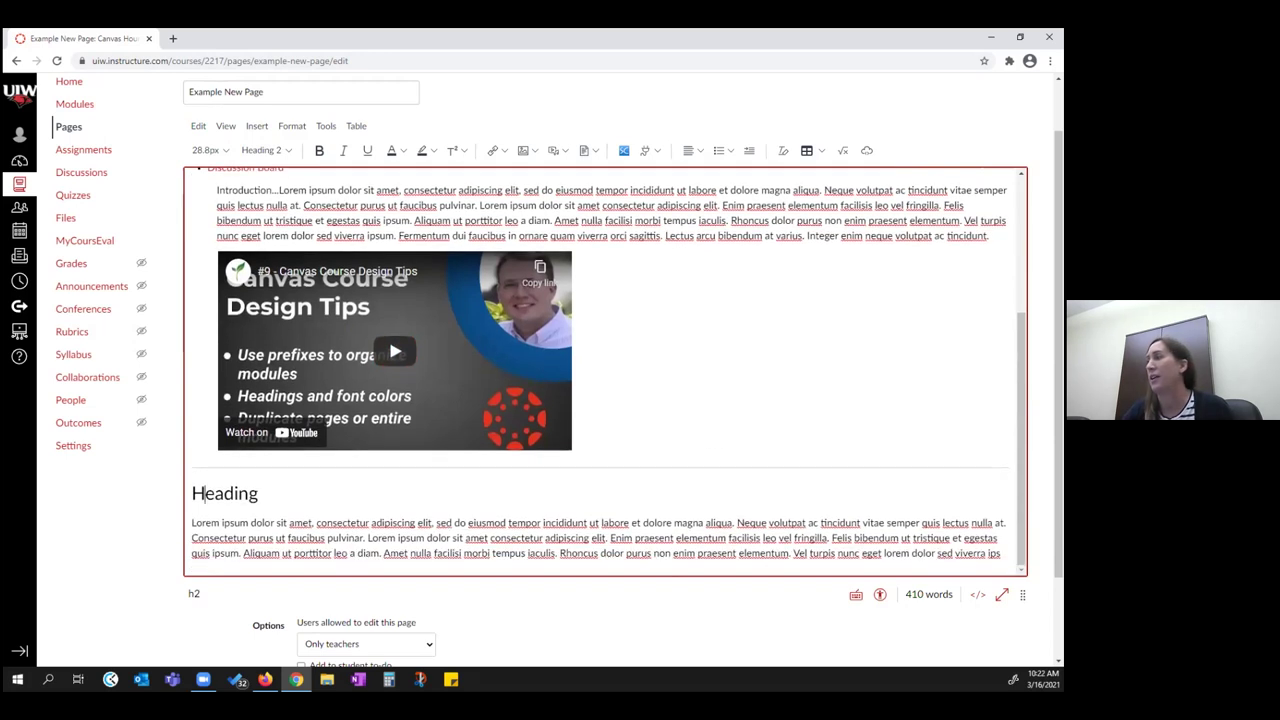
{"action": "scroll", "coordinate": [925, 562], "scroll_direction": "down", "scroll_amount": 2}
{"action": "left_click", "coordinate": [1011, 632]}
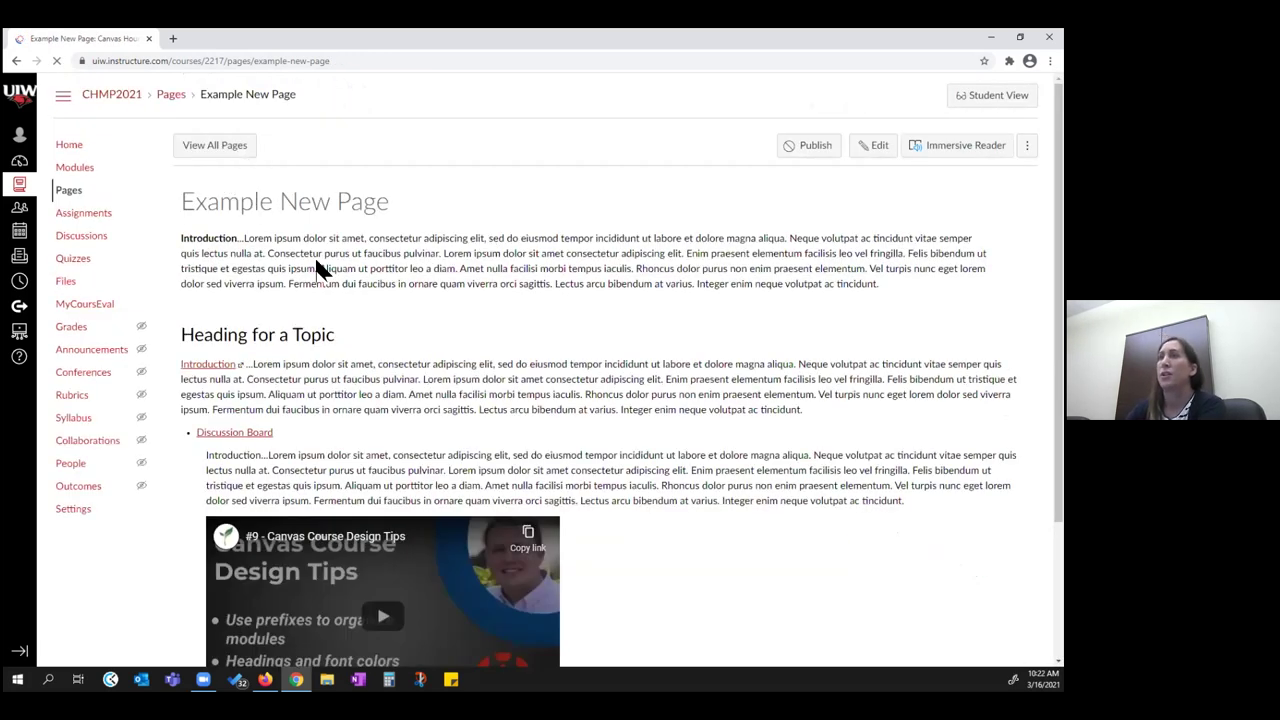
Step: Review the saved page's layout, from the bold introduction and topic heading to the video, horizontal line and new section
{"action": "scroll", "coordinate": [332, 583], "scroll_direction": "down", "scroll_amount": 1}
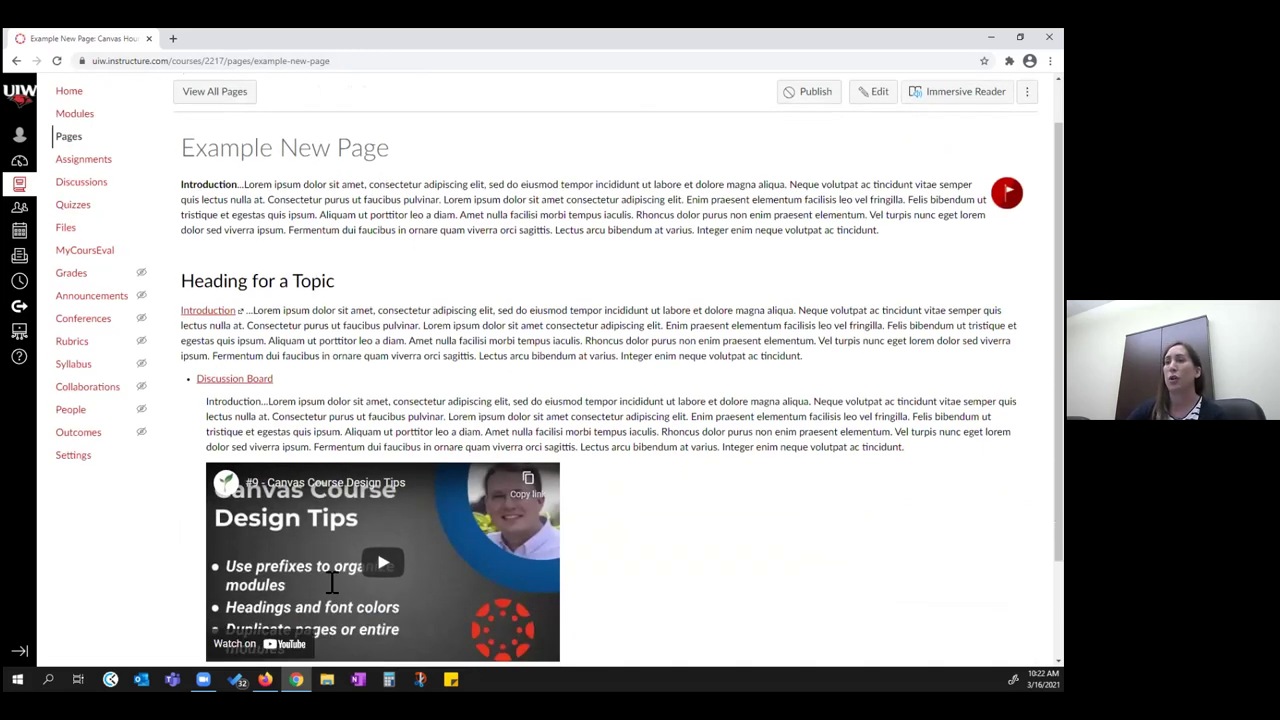
{"action": "scroll", "coordinate": [428, 289], "scroll_direction": "down", "scroll_amount": 1}
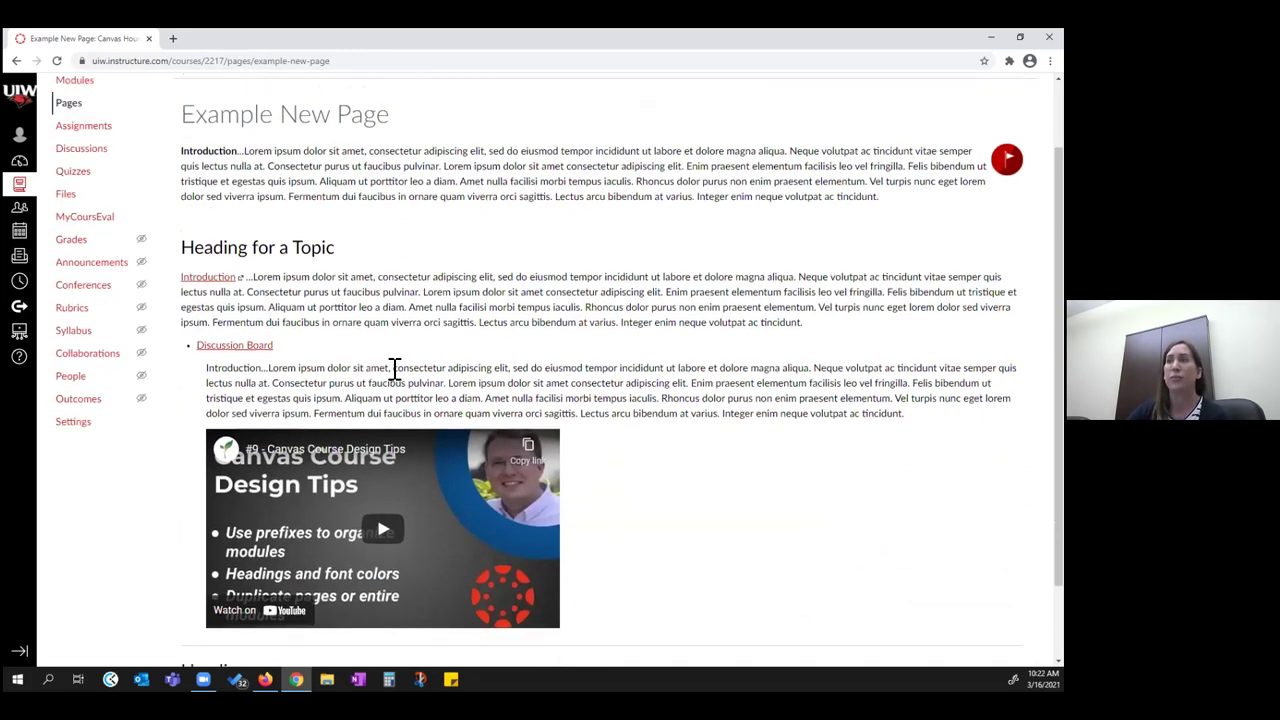
{"action": "scroll", "coordinate": [355, 307], "scroll_direction": "down", "scroll_amount": 2}
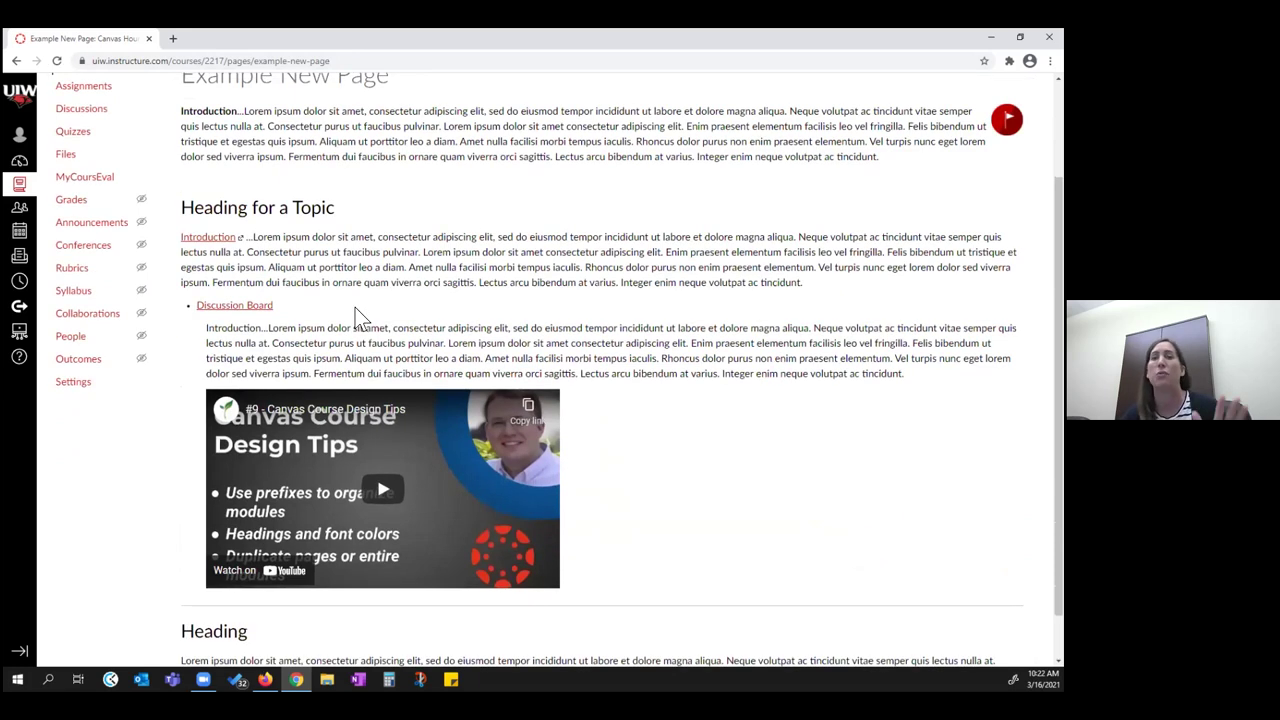
{"action": "scroll", "coordinate": [309, 280], "scroll_direction": "up", "scroll_amount": 1}
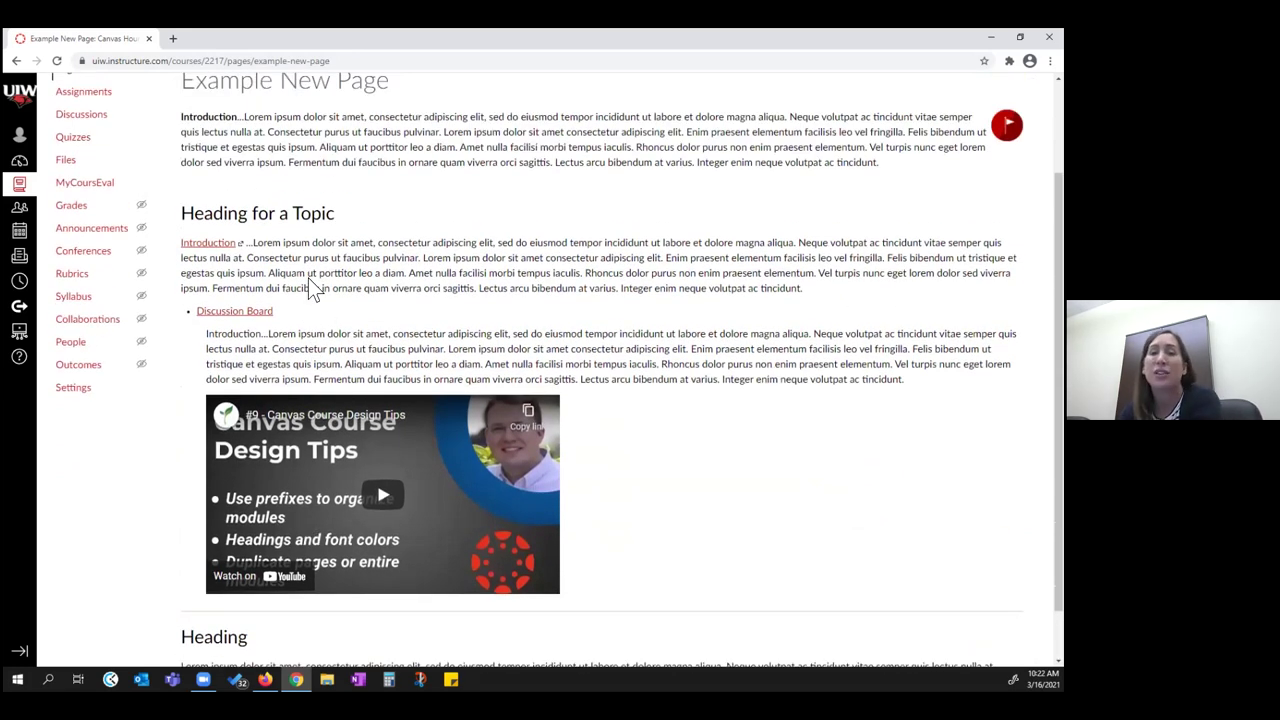
{"action": "scroll", "coordinate": [310, 287], "scroll_direction": "up", "scroll_amount": 1}
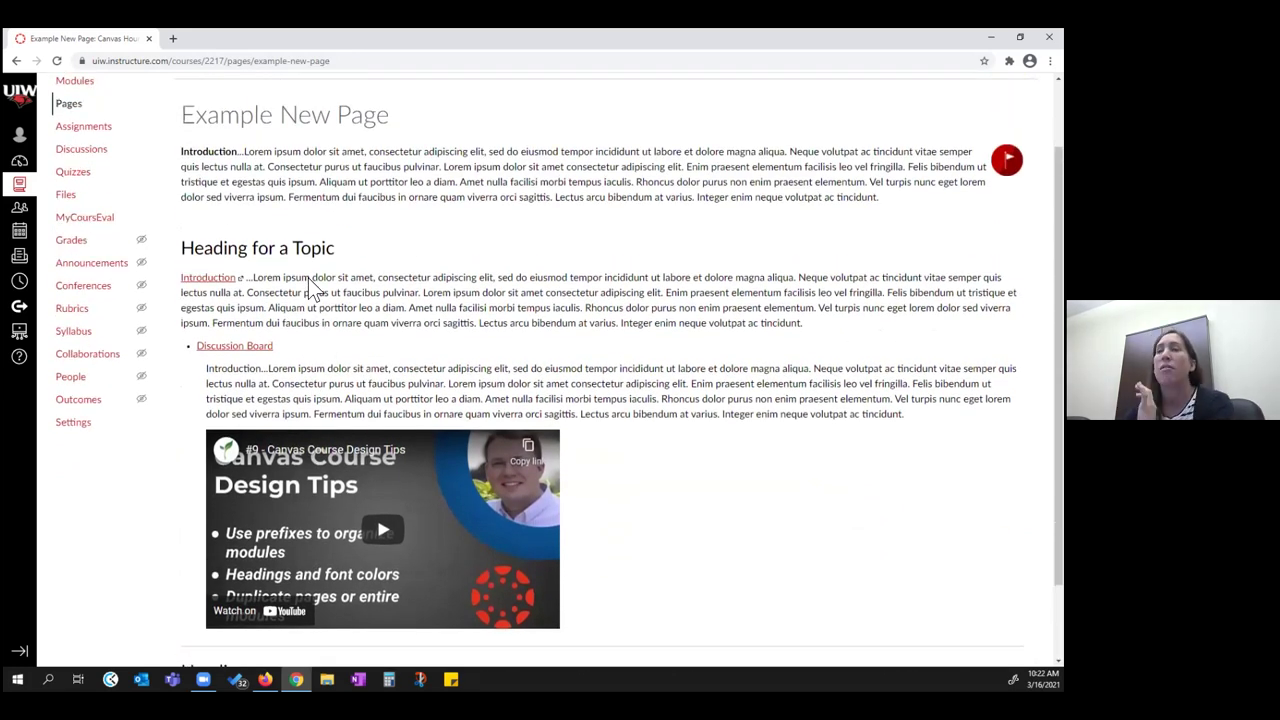
{"action": "scroll", "coordinate": [310, 287], "scroll_direction": "up", "scroll_amount": 2}
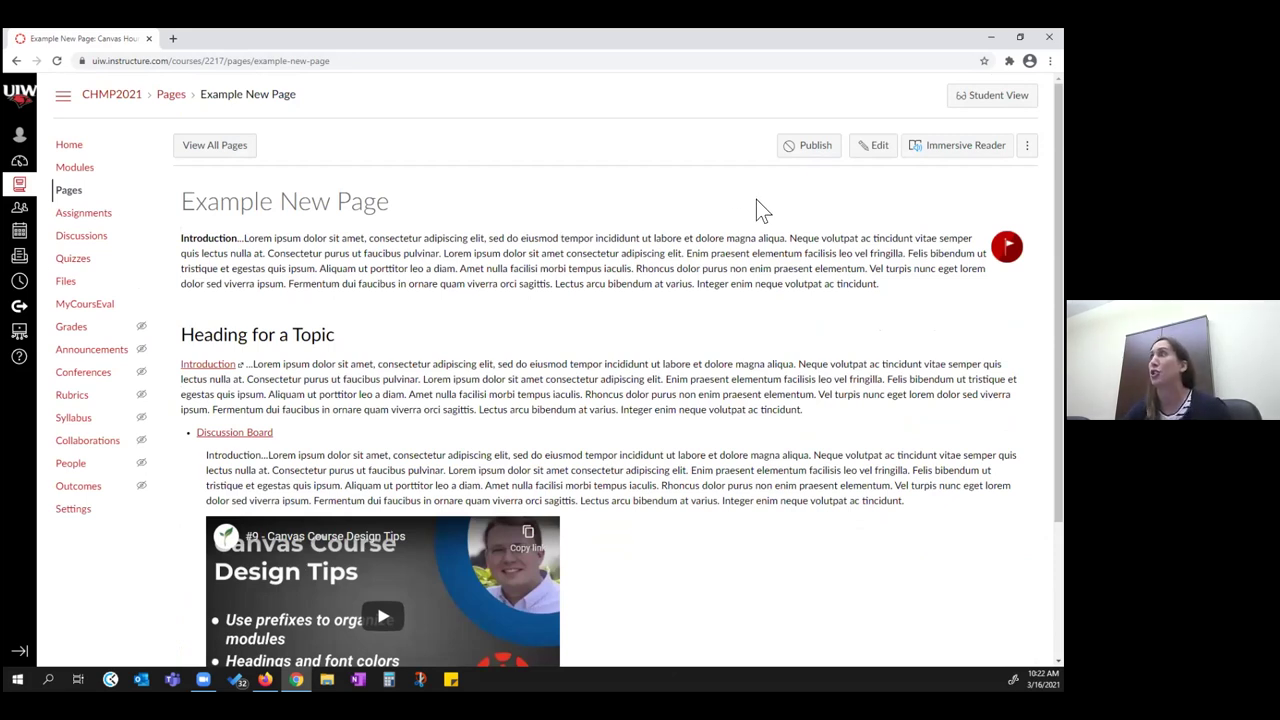
Step: Reopen Example New Page for editing and enlarge the height of the content editing area
{"action": "left_click", "coordinate": [879, 150]}
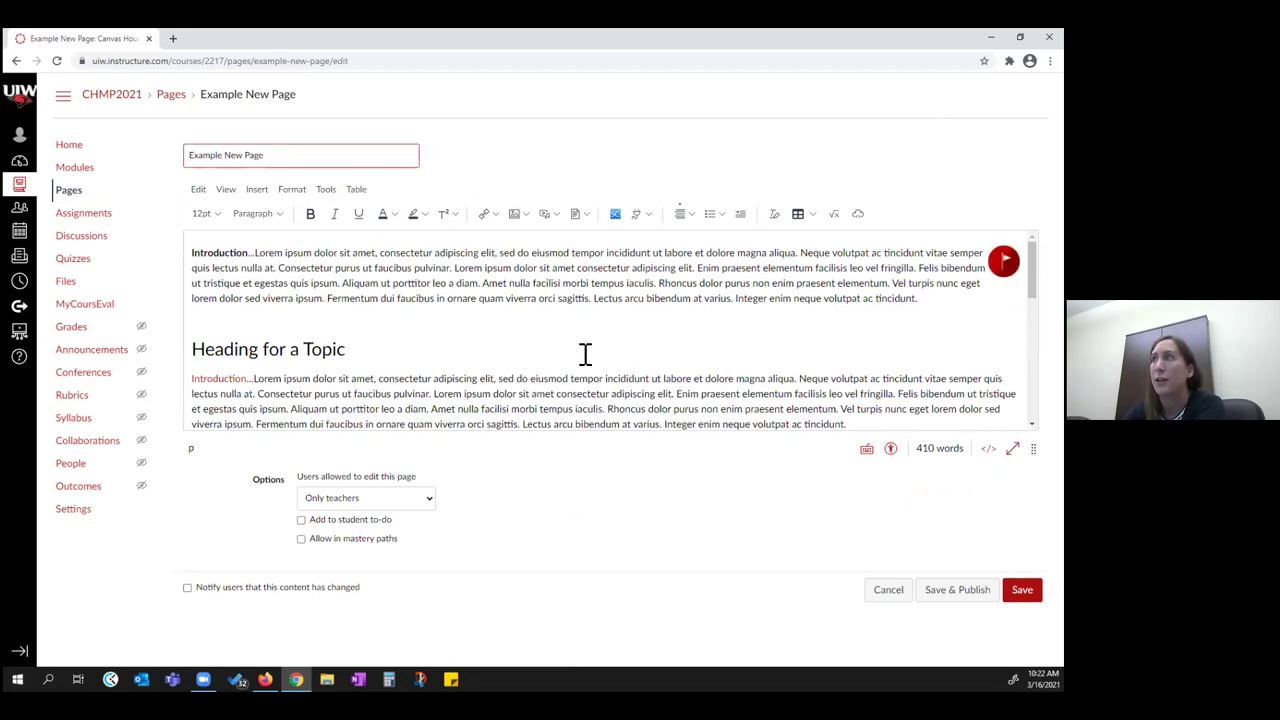
{"action": "scroll", "coordinate": [649, 349], "scroll_direction": "down", "scroll_amount": 1}
{"action": "scroll", "coordinate": [872, 404], "scroll_direction": "down", "scroll_amount": 2}
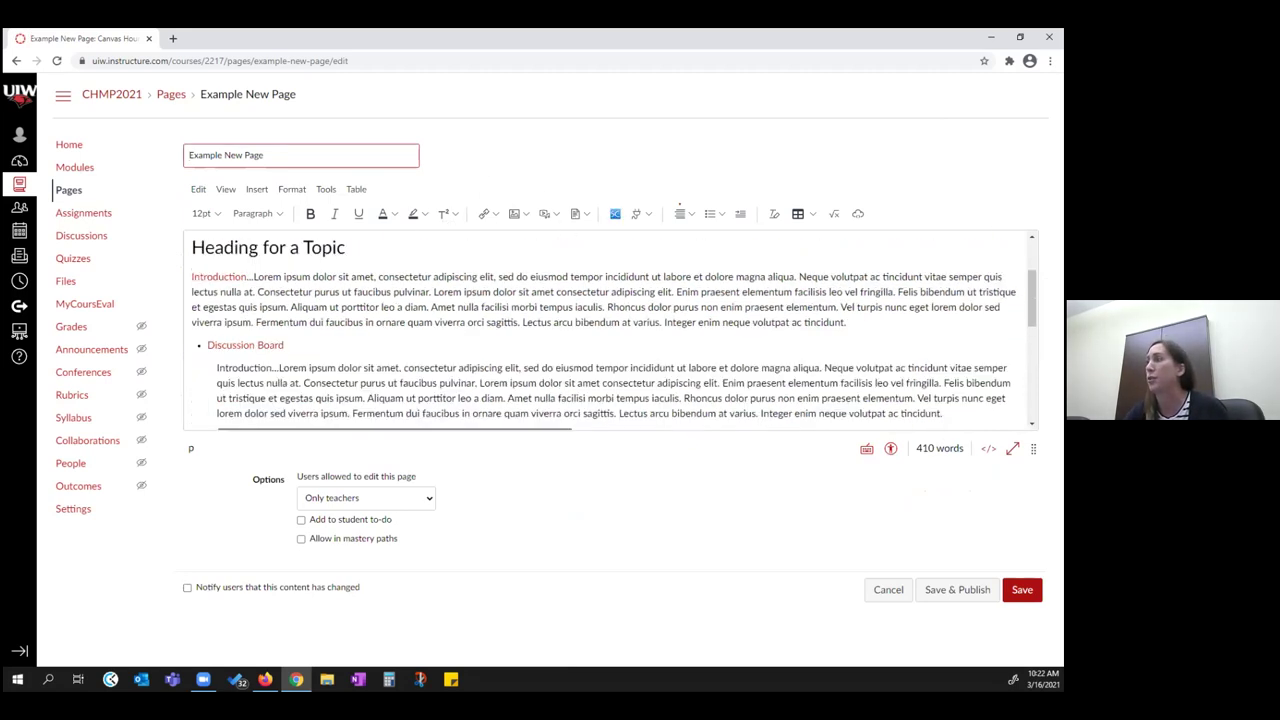
{"action": "scroll", "coordinate": [615, 336], "scroll_direction": "down", "scroll_amount": 1}
{"action": "key", "text": "Down"}
{"action": "key", "text": "Down"}
{"action": "key", "text": "Down"}
{"action": "key", "text": "Down"}
{"action": "key", "text": "Down"}
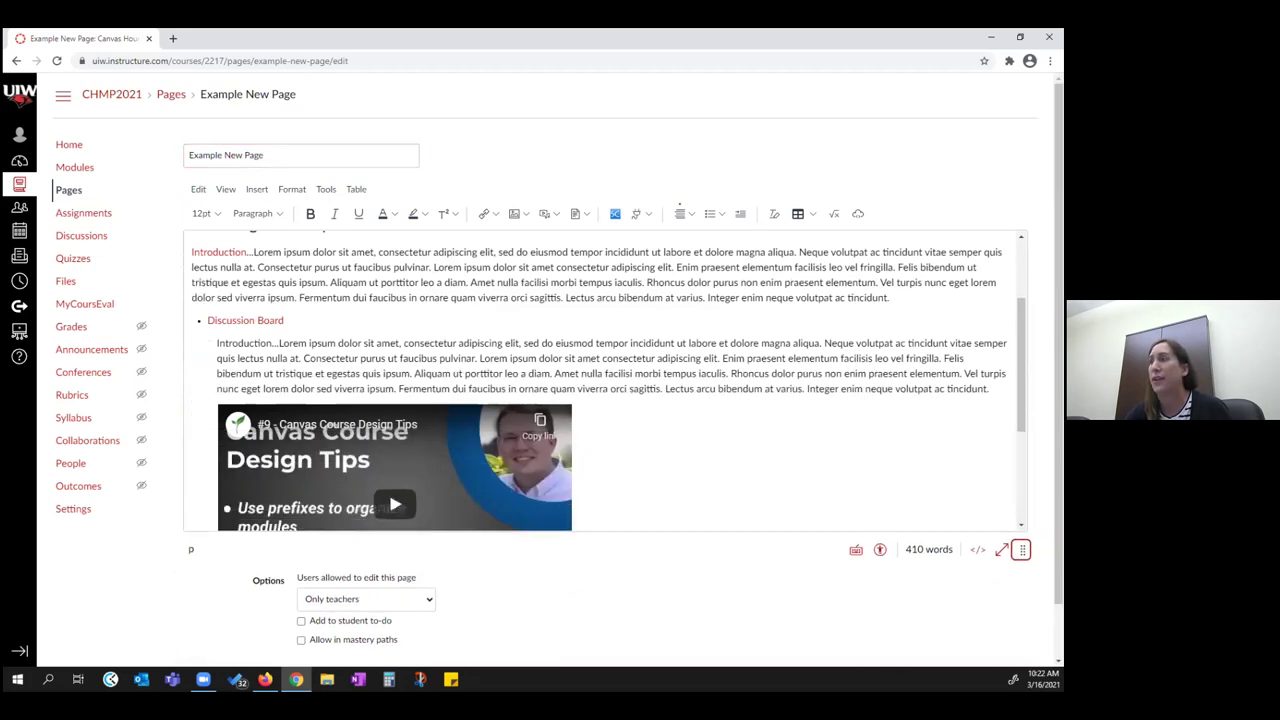
{"action": "key", "text": "Down"}
{"action": "key", "text": "Down"}
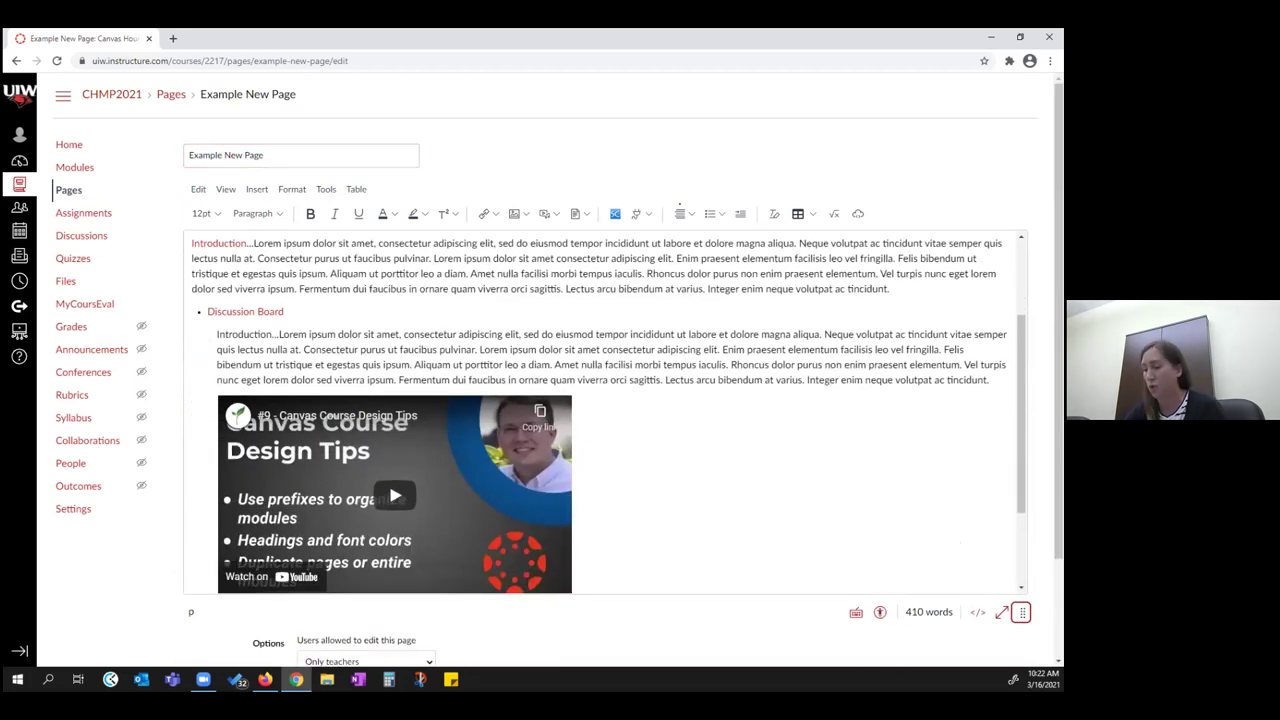
Step: Place the cursor below the final Lorem ipsum paragraph and open the YouTube app from the full list of apps
{"action": "scroll", "coordinate": [648, 117], "scroll_direction": "down", "scroll_amount": 3}
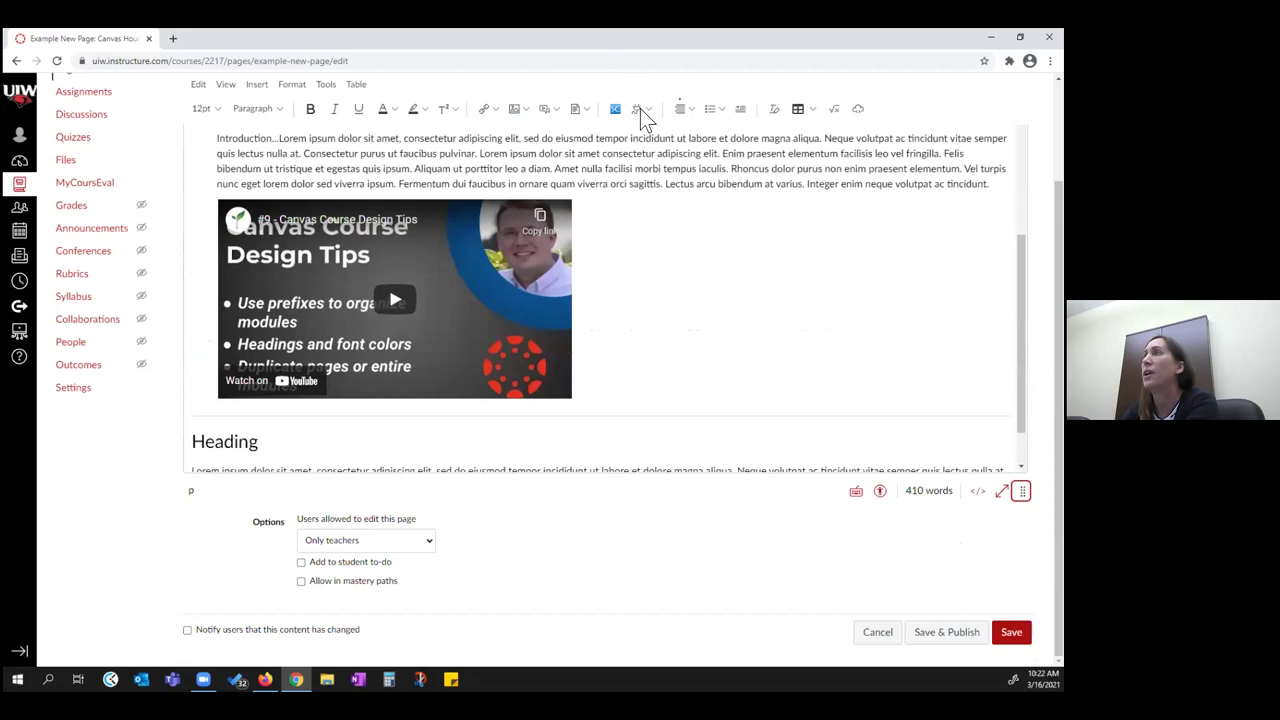
{"action": "scroll", "coordinate": [636, 108], "scroll_direction": "down", "scroll_amount": 1}
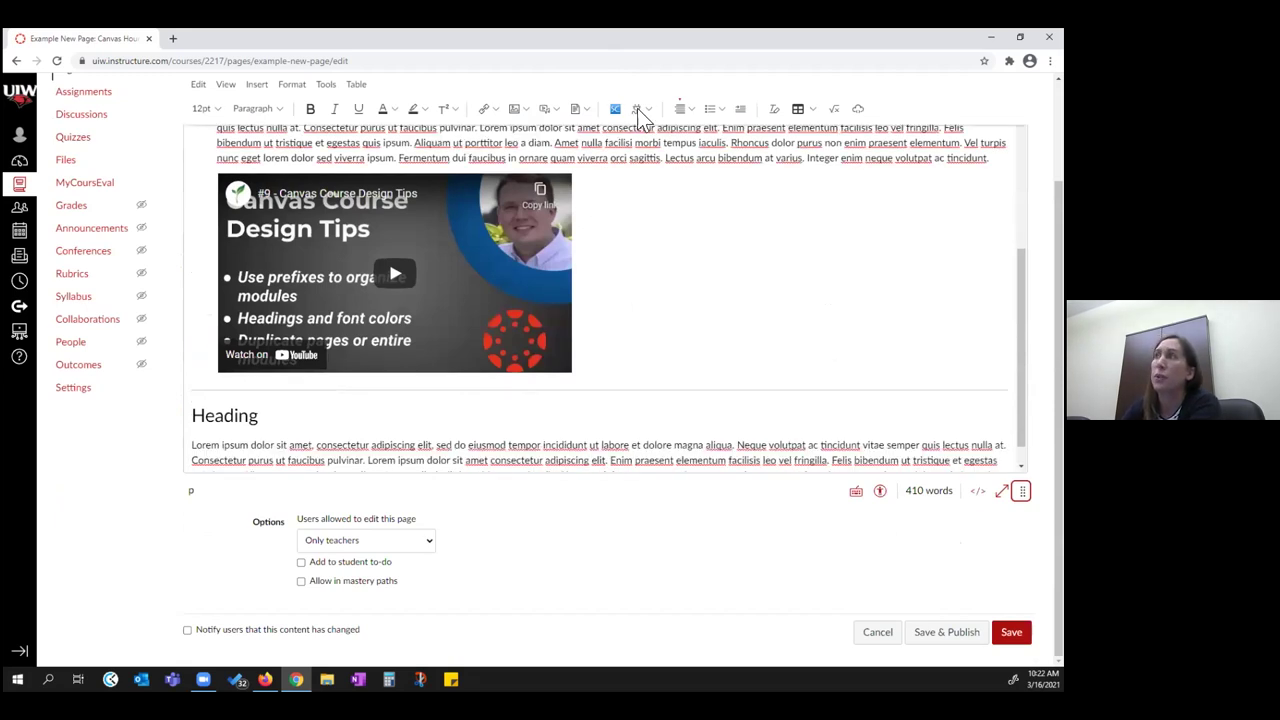
{"action": "scroll", "coordinate": [640, 115], "scroll_direction": "down", "scroll_amount": 1}
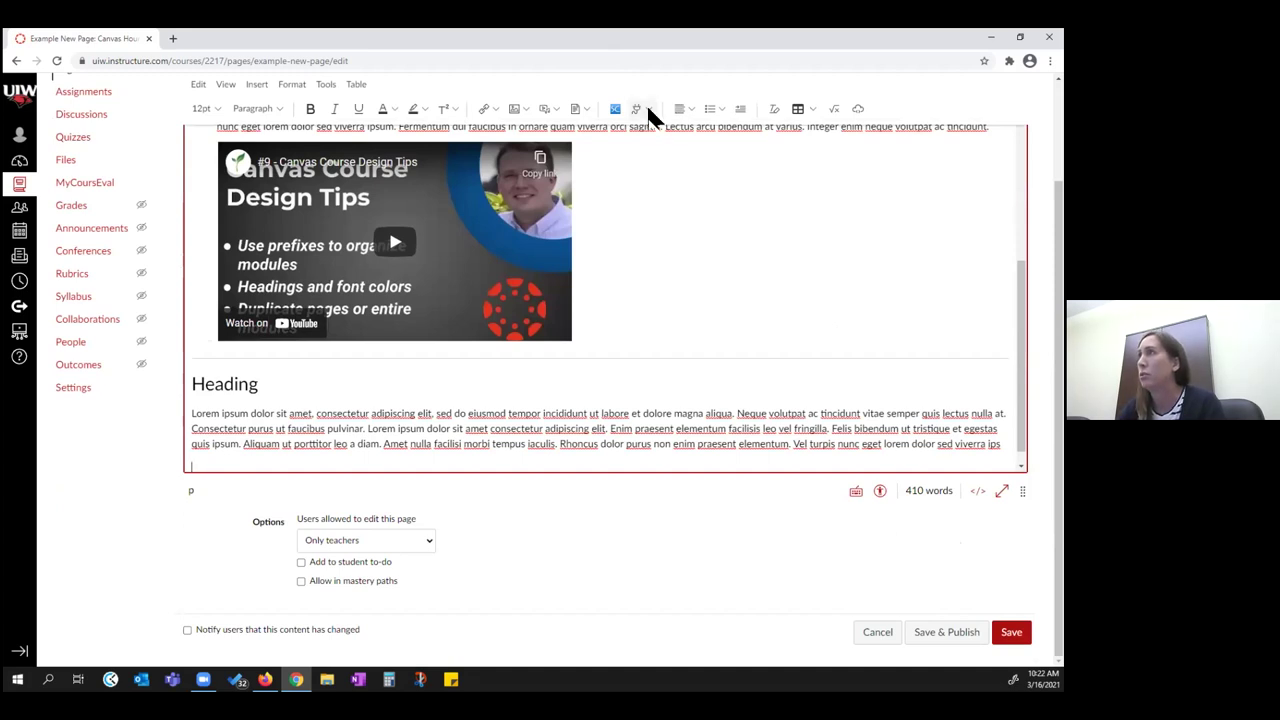
{"action": "left_click", "coordinate": [648, 108]}
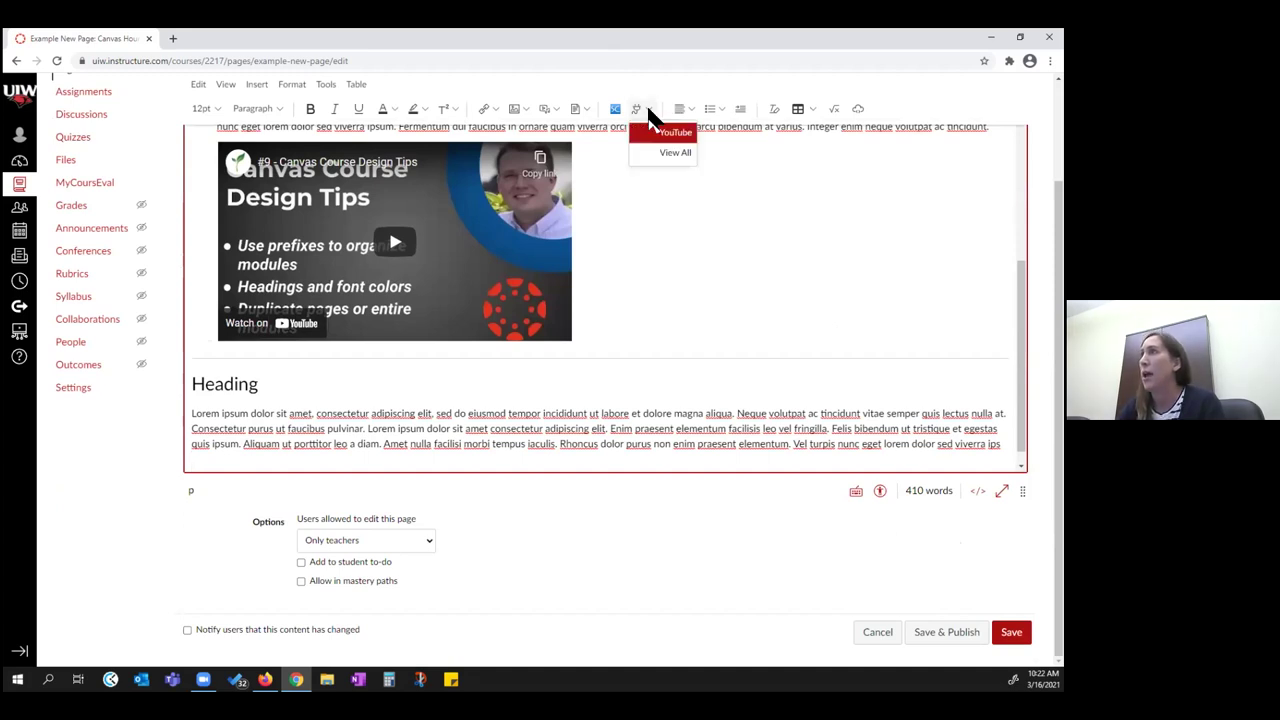
{"action": "left_click", "coordinate": [676, 162]}
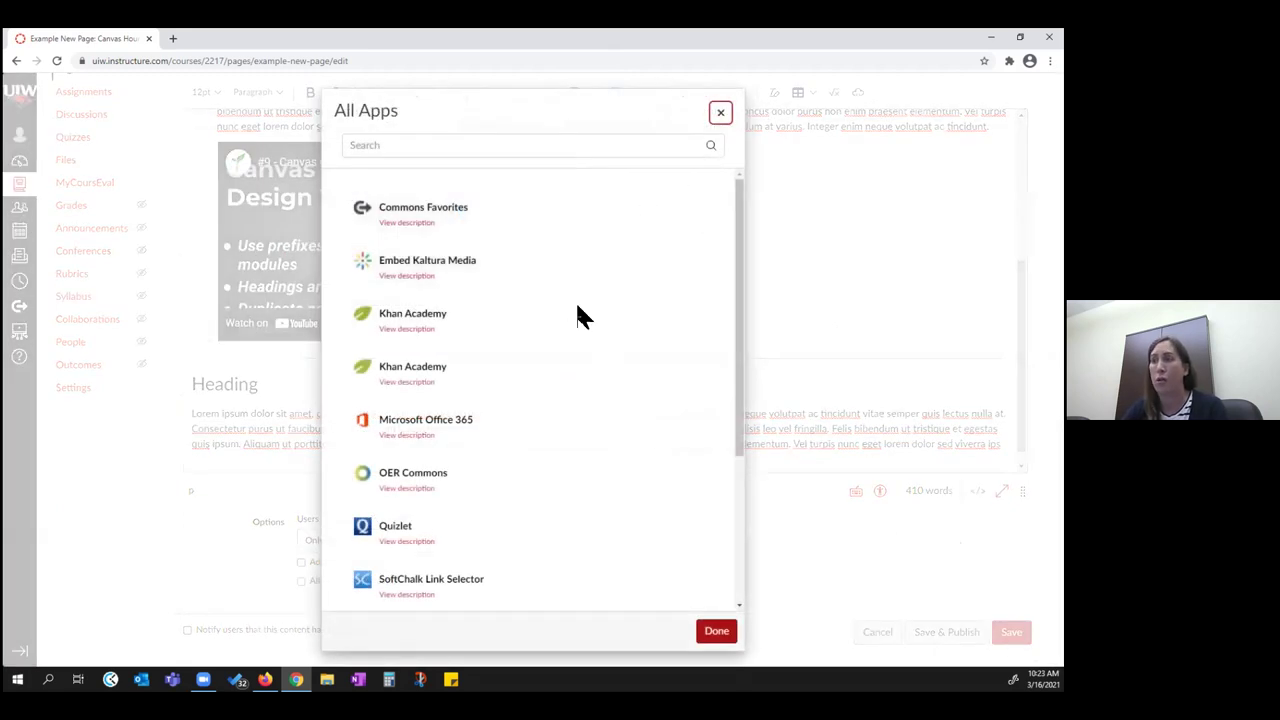
{"action": "scroll", "coordinate": [562, 356], "scroll_direction": "down", "scroll_amount": 3}
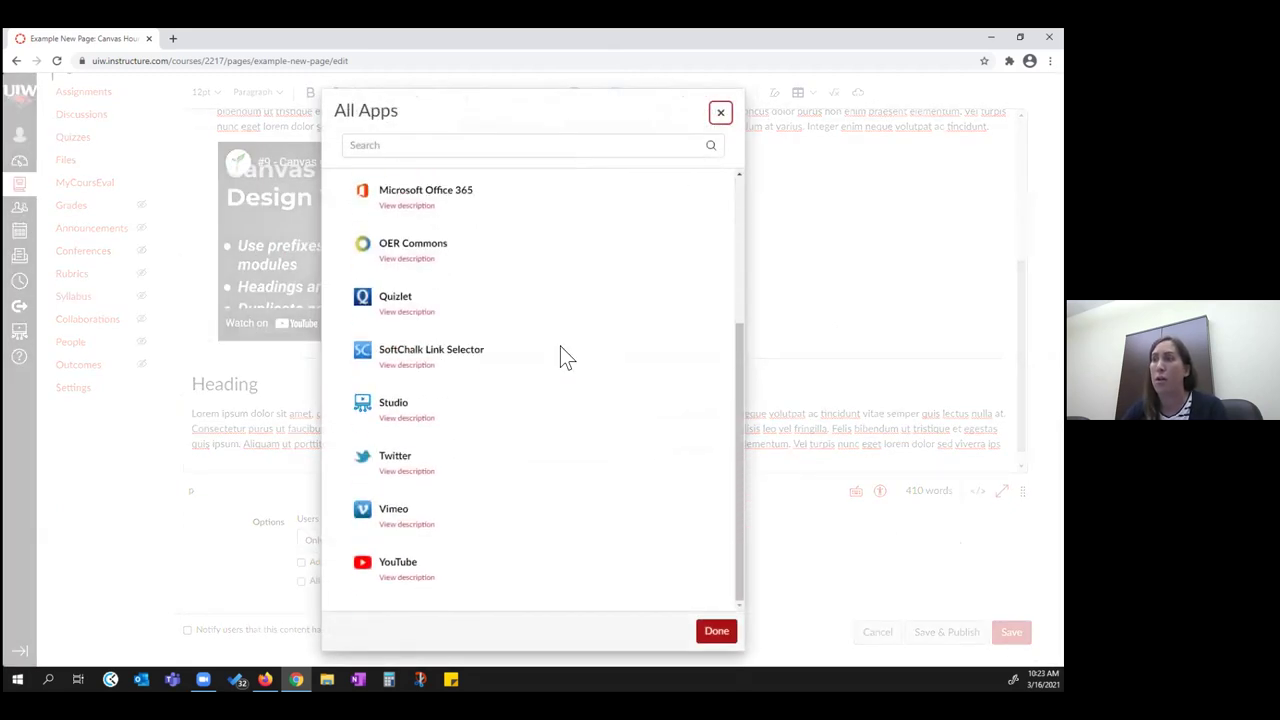
{"action": "left_click", "coordinate": [366, 568]}
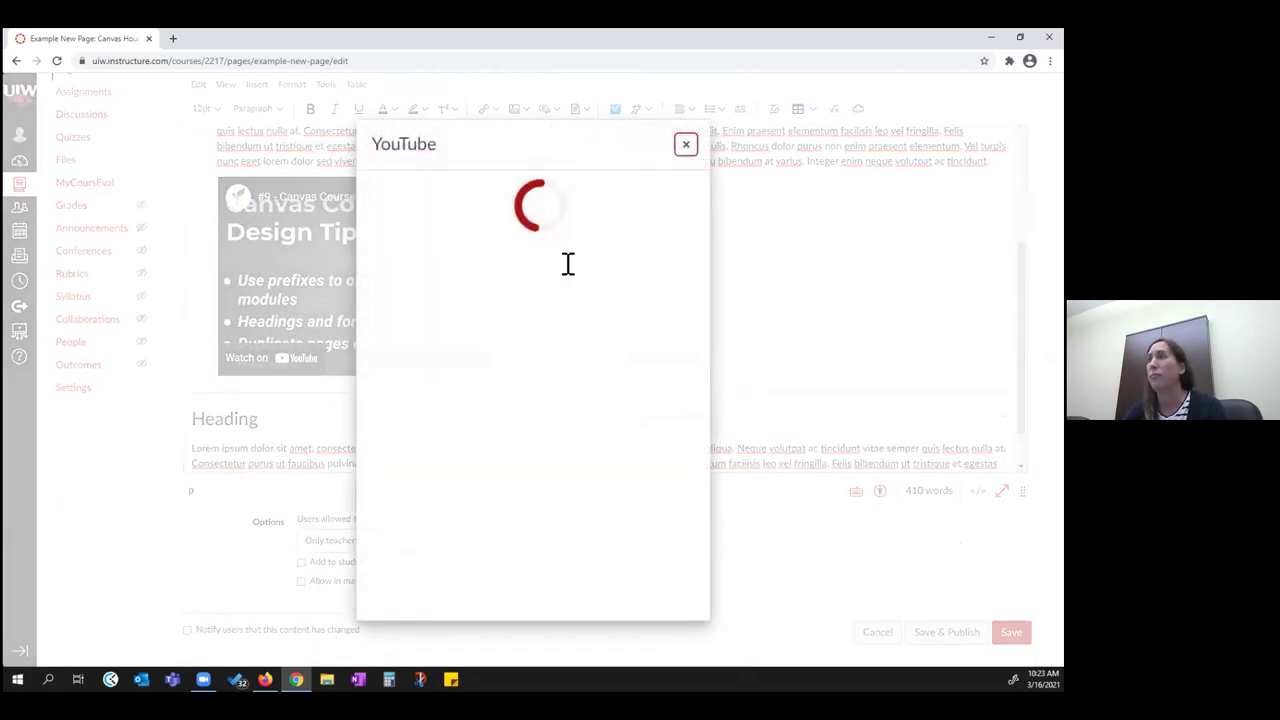
Step: Search YouTube for "earth", embed the "Lil Dicky - Earth (CLEAN CENSORED VERSION)" video at the page's end, and save the page
{"action": "left_click", "coordinate": [566, 223]}
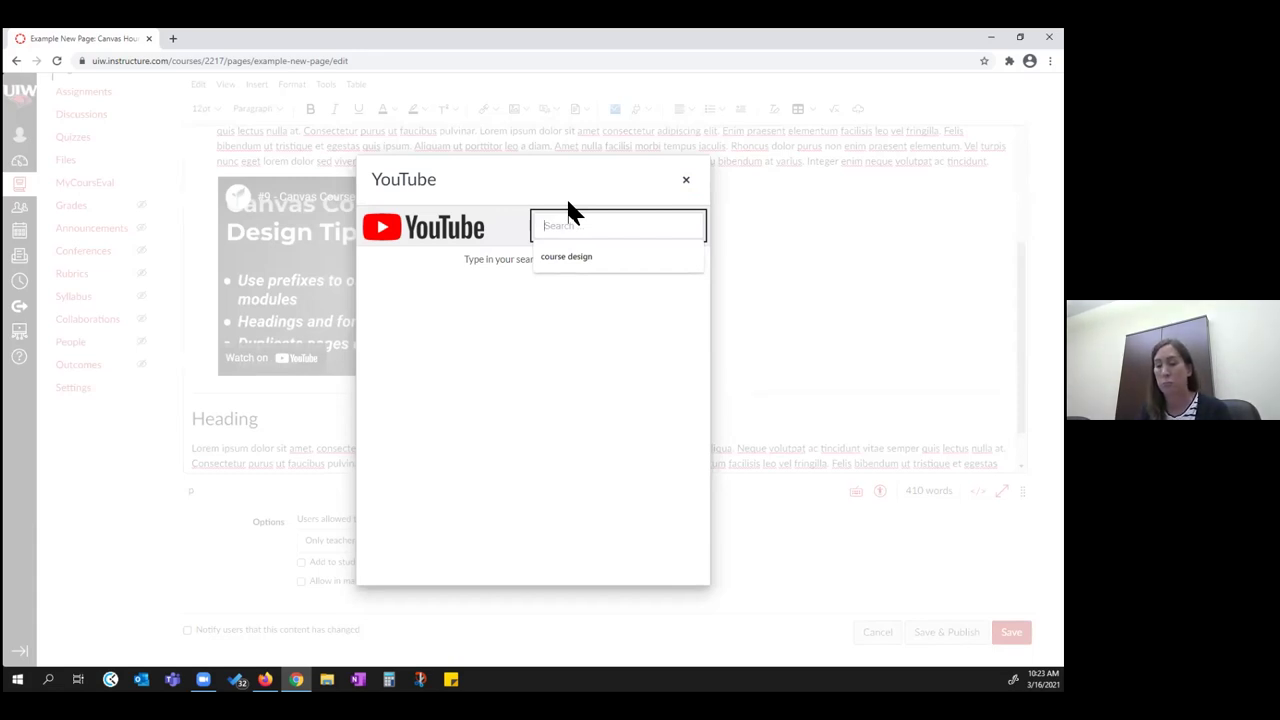
{"action": "type", "text": "earth"}
{"action": "key", "text": "Return"}
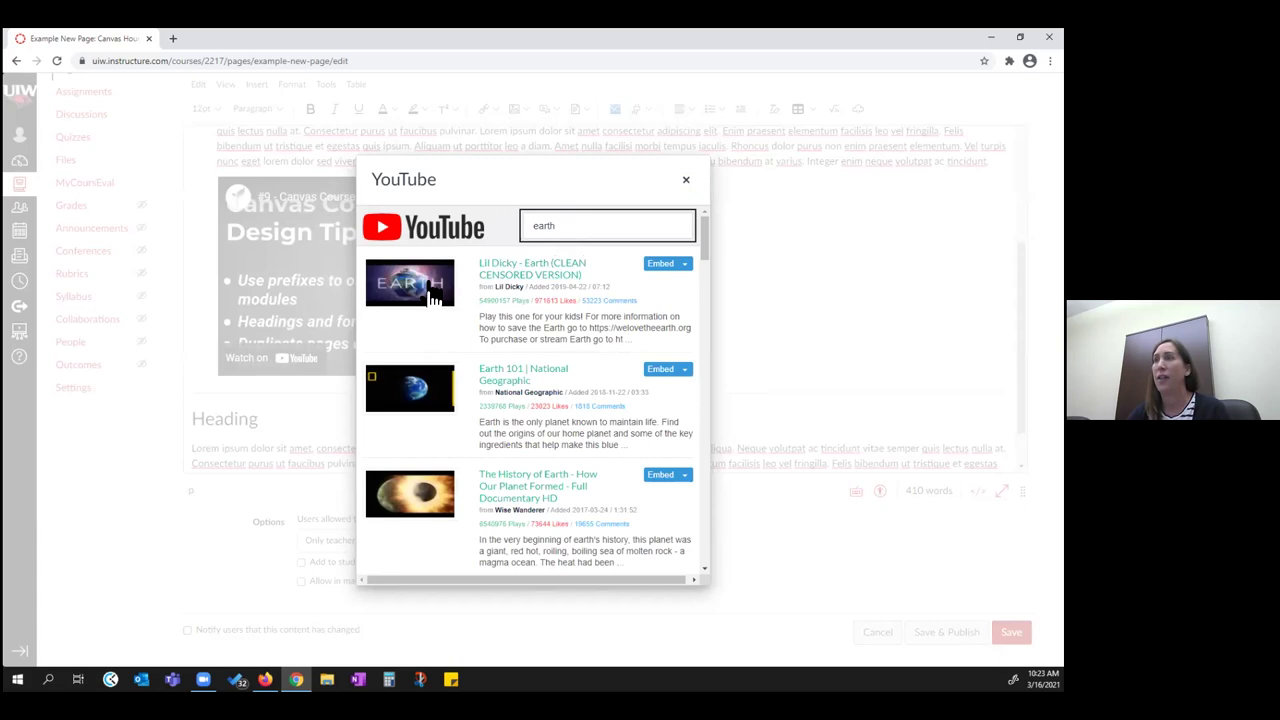
{"action": "left_click", "coordinate": [660, 264]}
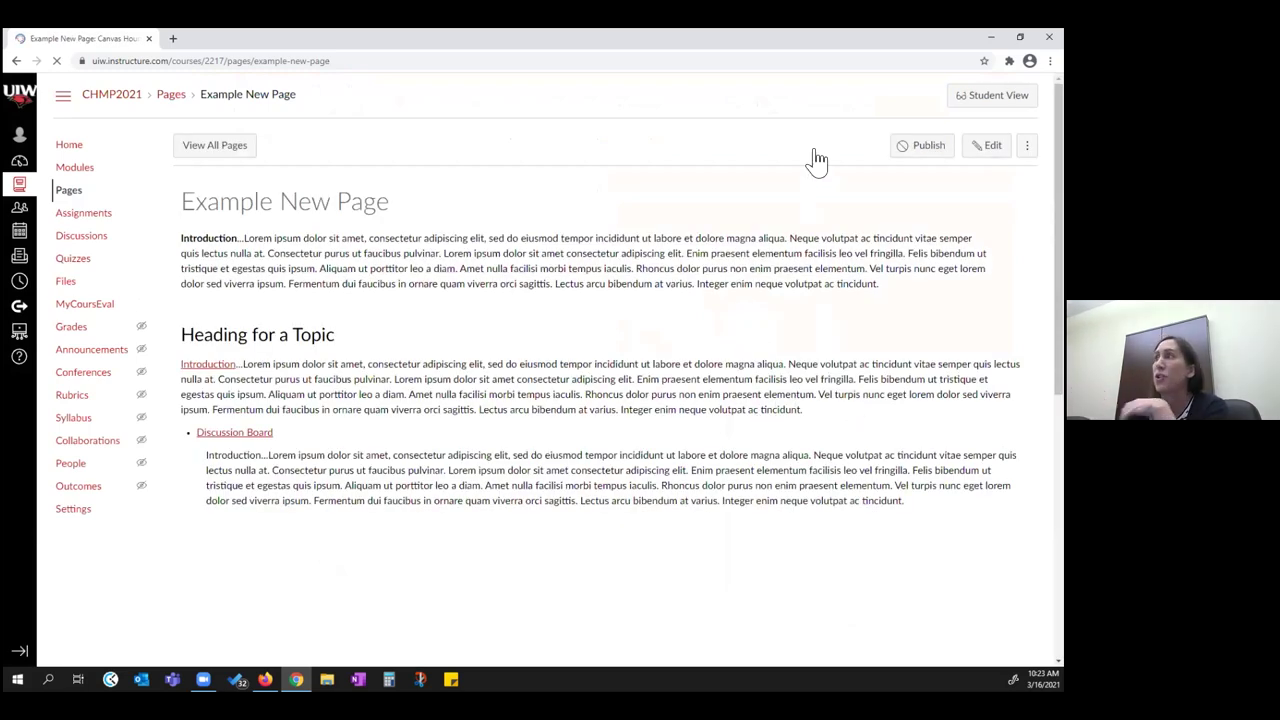
Step: Check the saved Example New Page and publish it
{"action": "scroll", "coordinate": [822, 168], "scroll_direction": "down", "scroll_amount": 2}
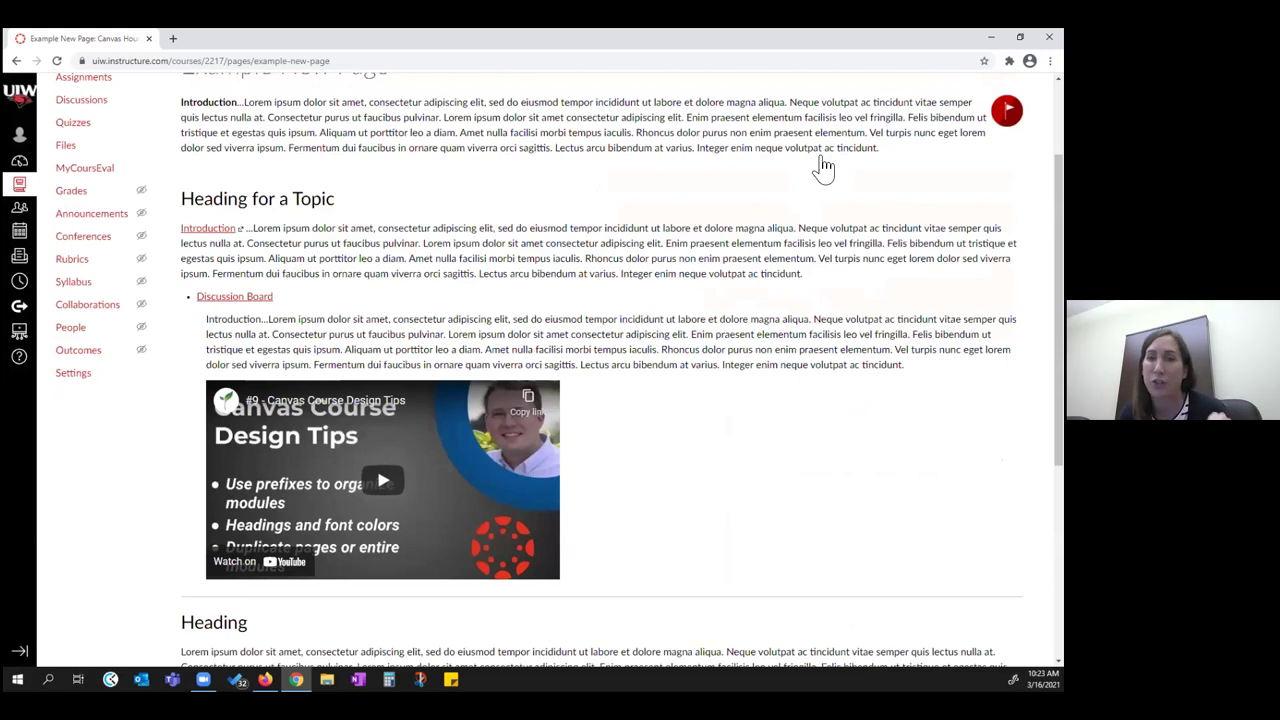
{"action": "scroll", "coordinate": [822, 168], "scroll_direction": "up", "scroll_amount": 2}
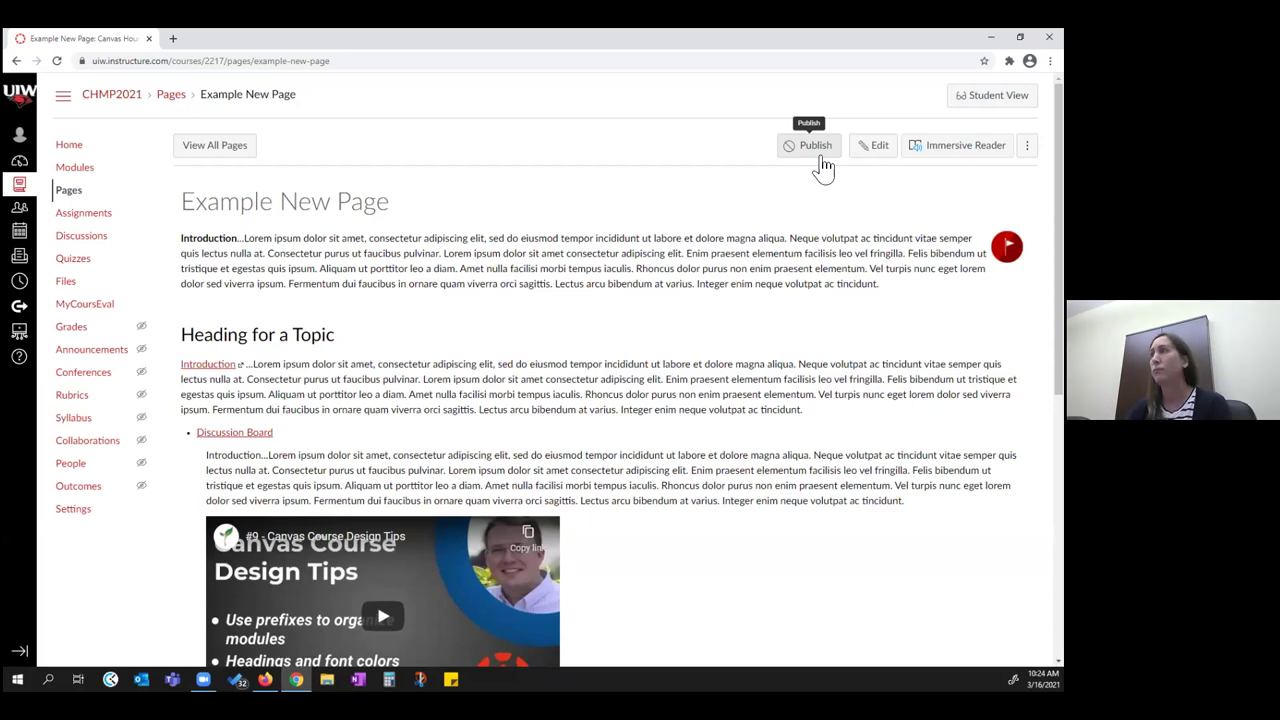
{"action": "left_click", "coordinate": [818, 150]}
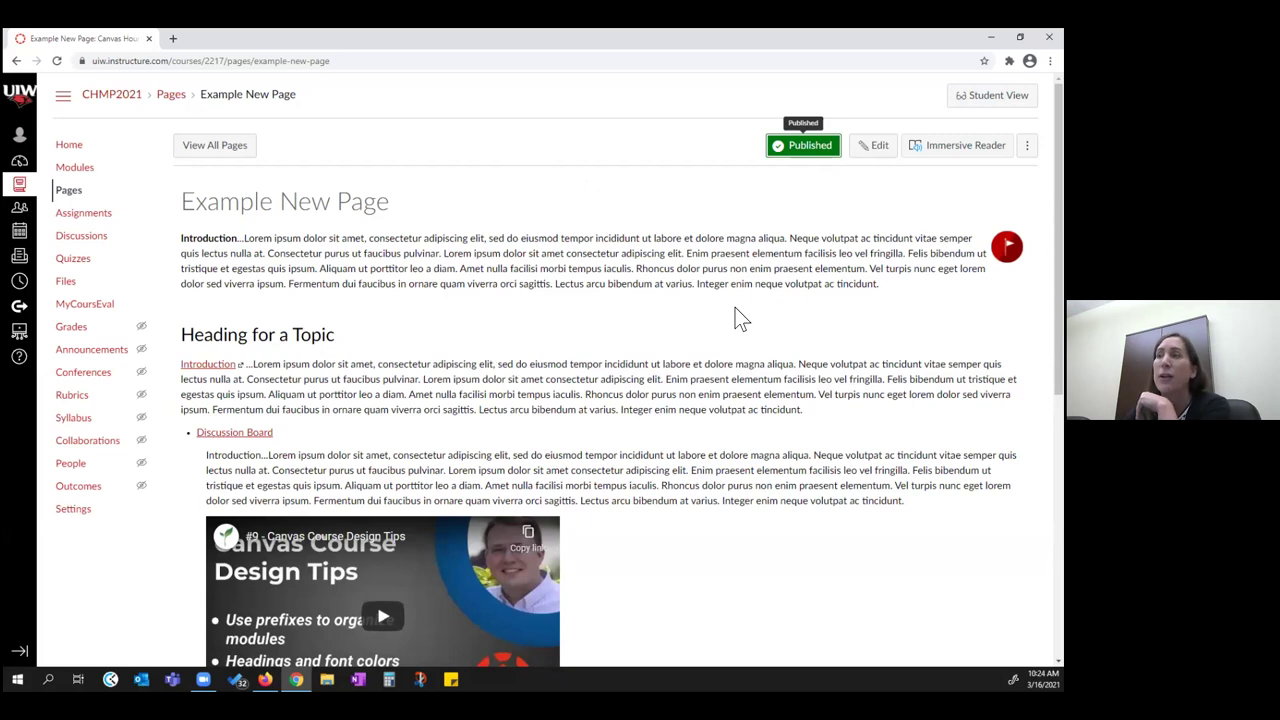
Step: Reopen Example New Page for editing and turn on notifying users that its content has changed
{"action": "scroll", "coordinate": [828, 292], "scroll_direction": "down", "scroll_amount": 3}
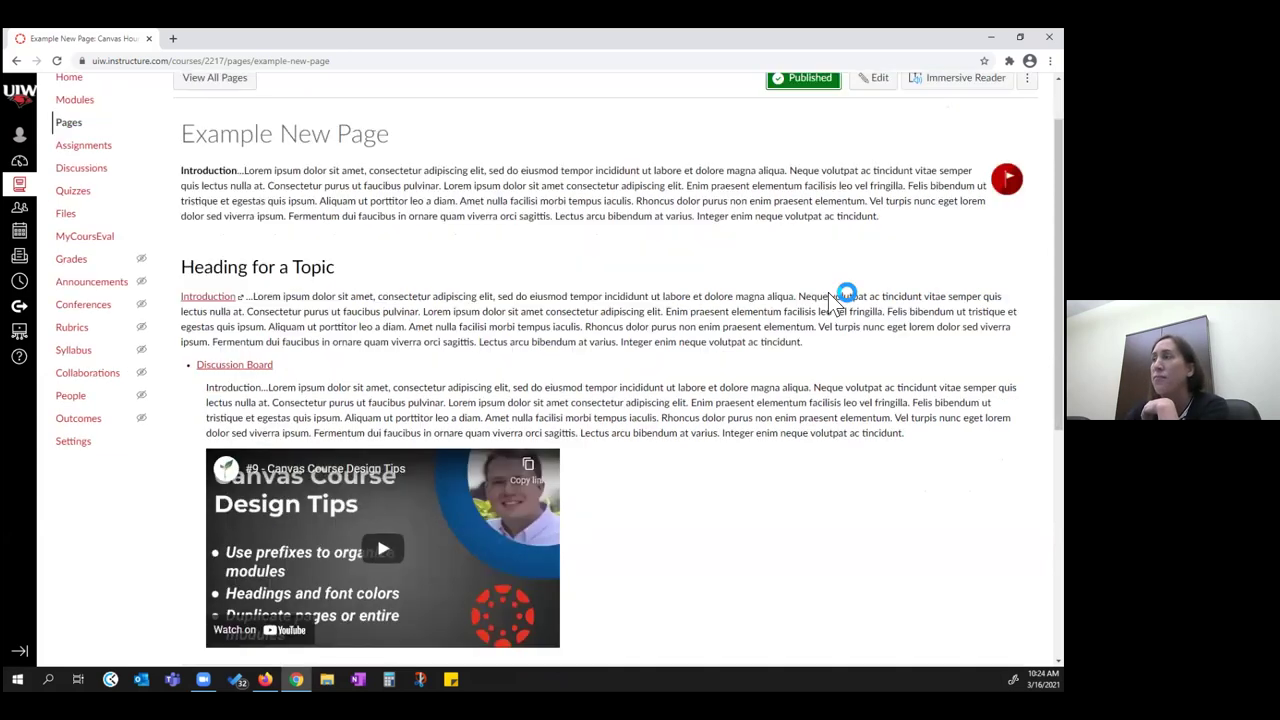
{"action": "scroll", "coordinate": [848, 195], "scroll_direction": "up", "scroll_amount": 3}
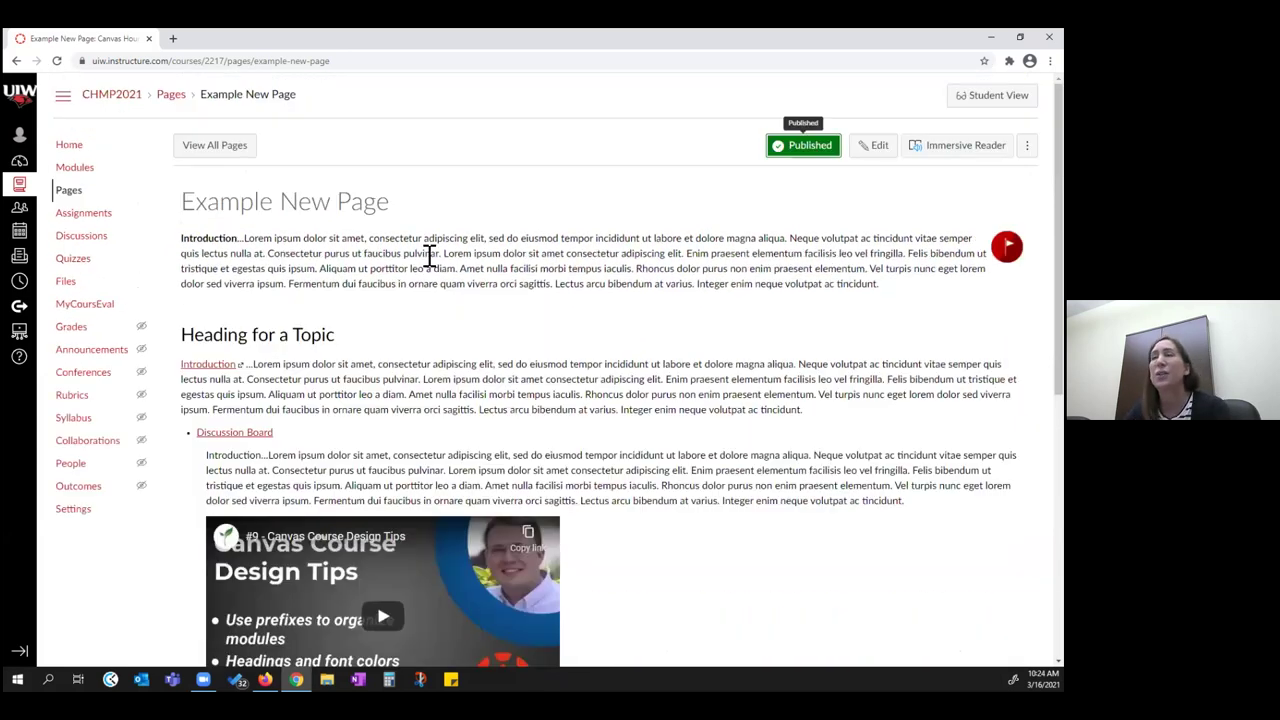
{"action": "left_click", "coordinate": [872, 147]}
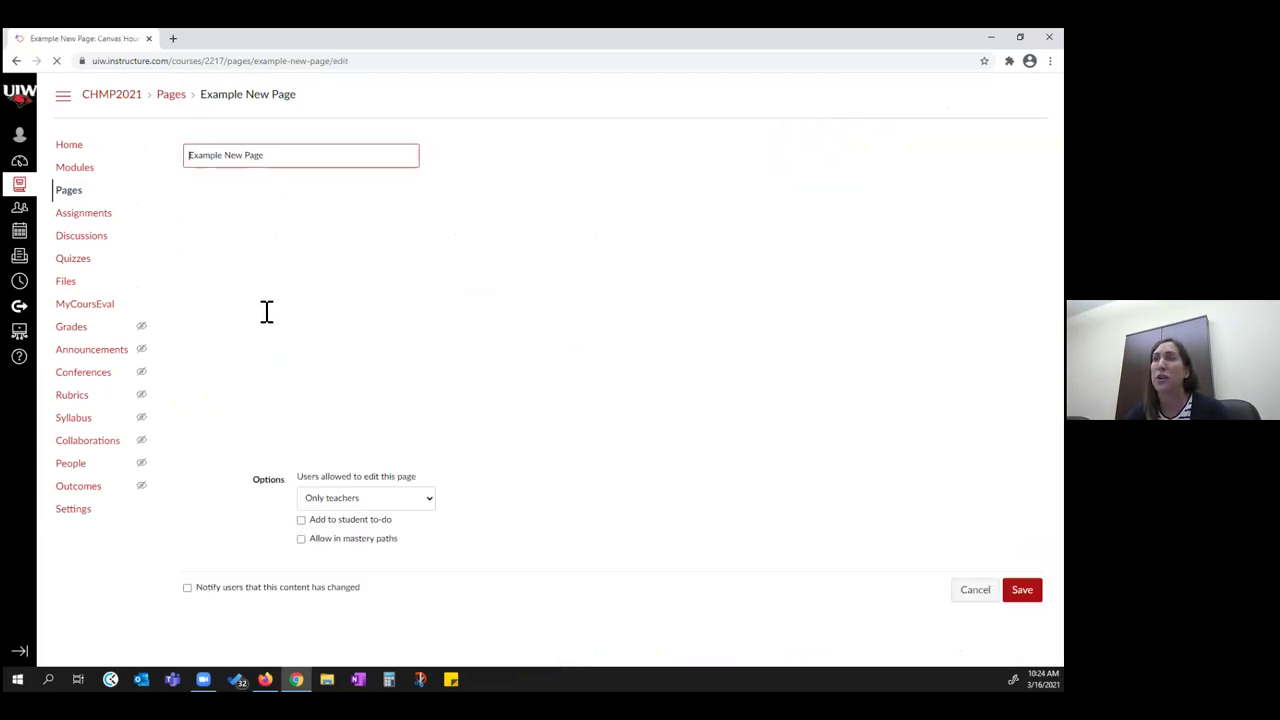
{"action": "left_click", "coordinate": [250, 295]}
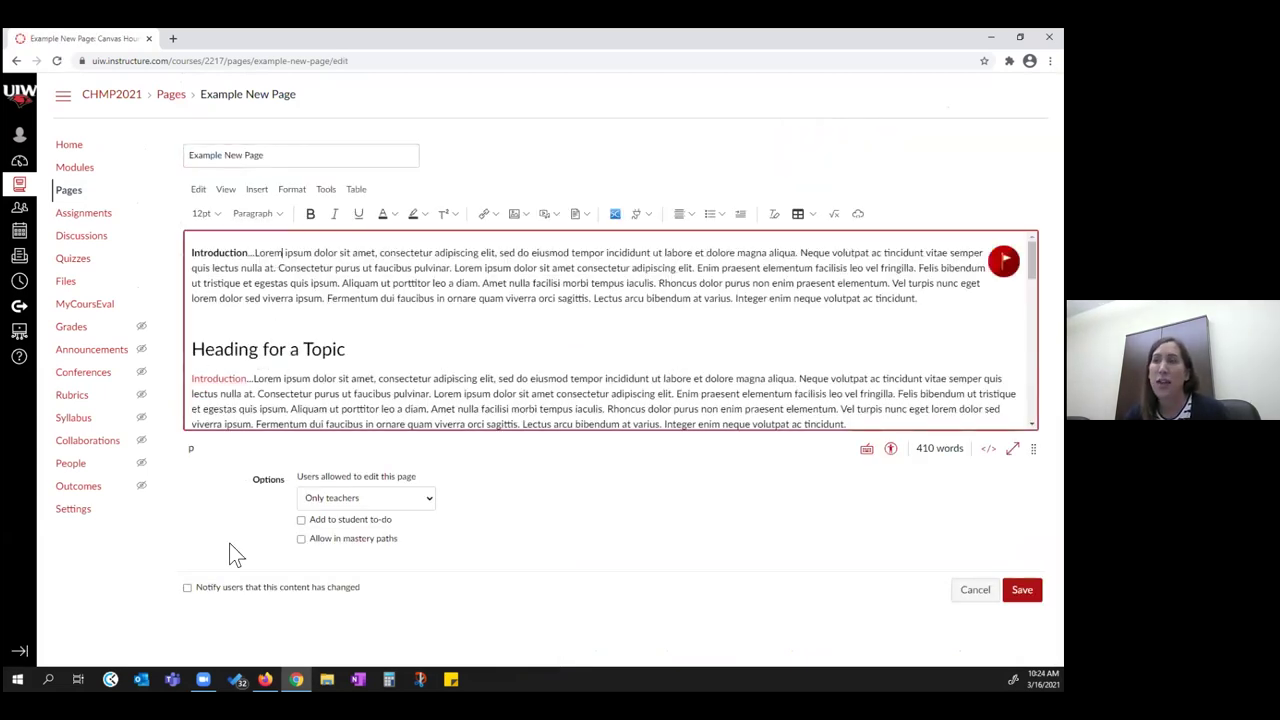
{"action": "left_click", "coordinate": [187, 589]}
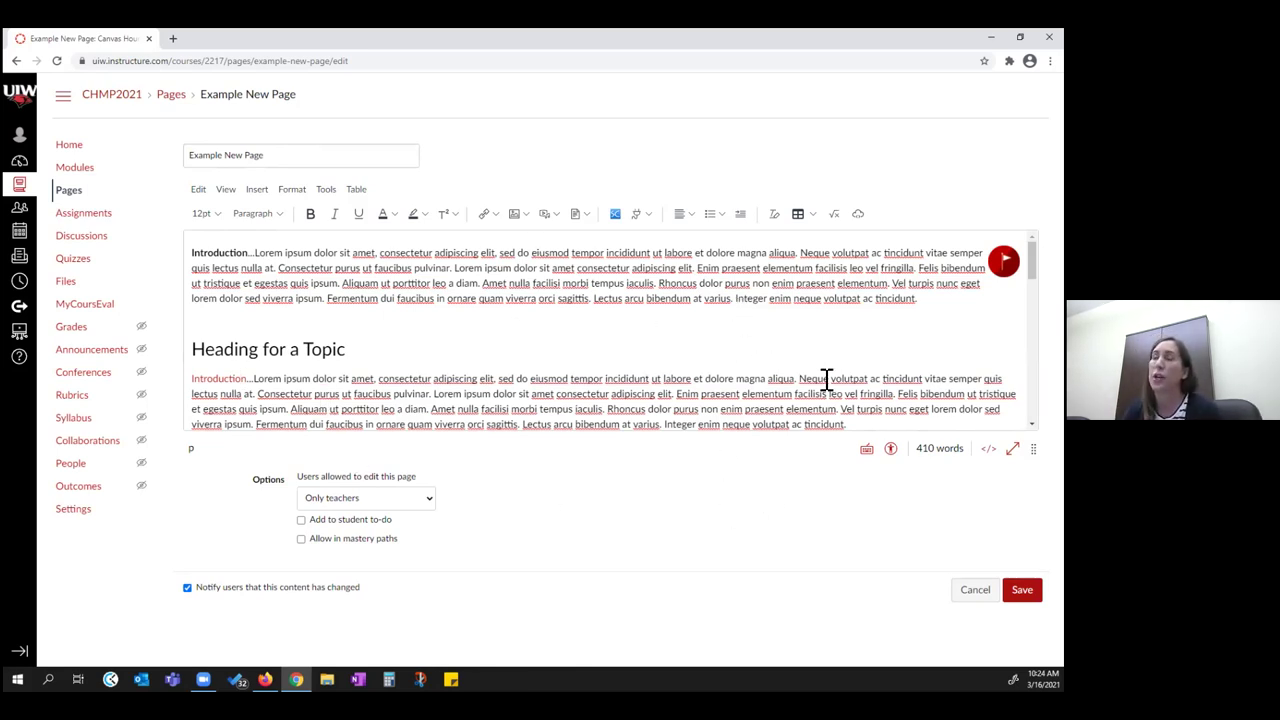
Step: Run the accessibility checker on the page, inspect the flagged image alt text, and close the checker
{"action": "left_click", "coordinate": [890, 452]}
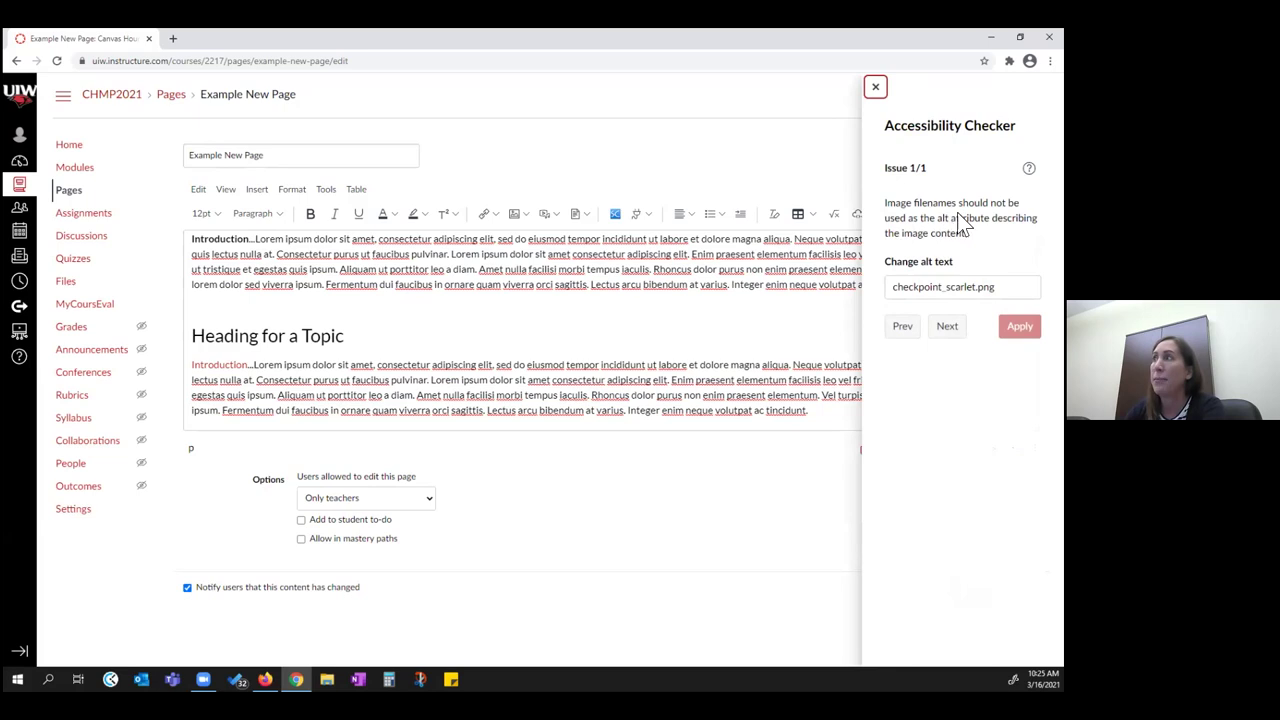
{"action": "left_click_drag", "start_coordinate": [995, 287], "coordinate": [888, 286]}
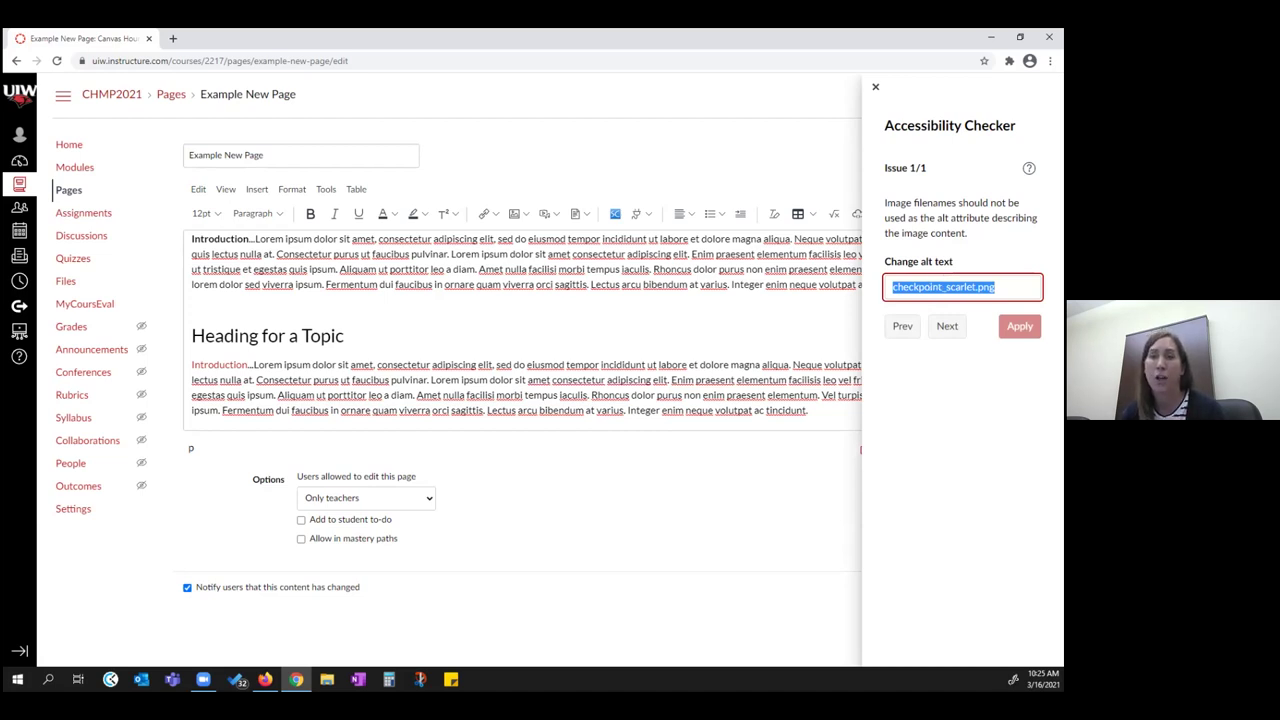
{"action": "left_click", "coordinate": [876, 89]}
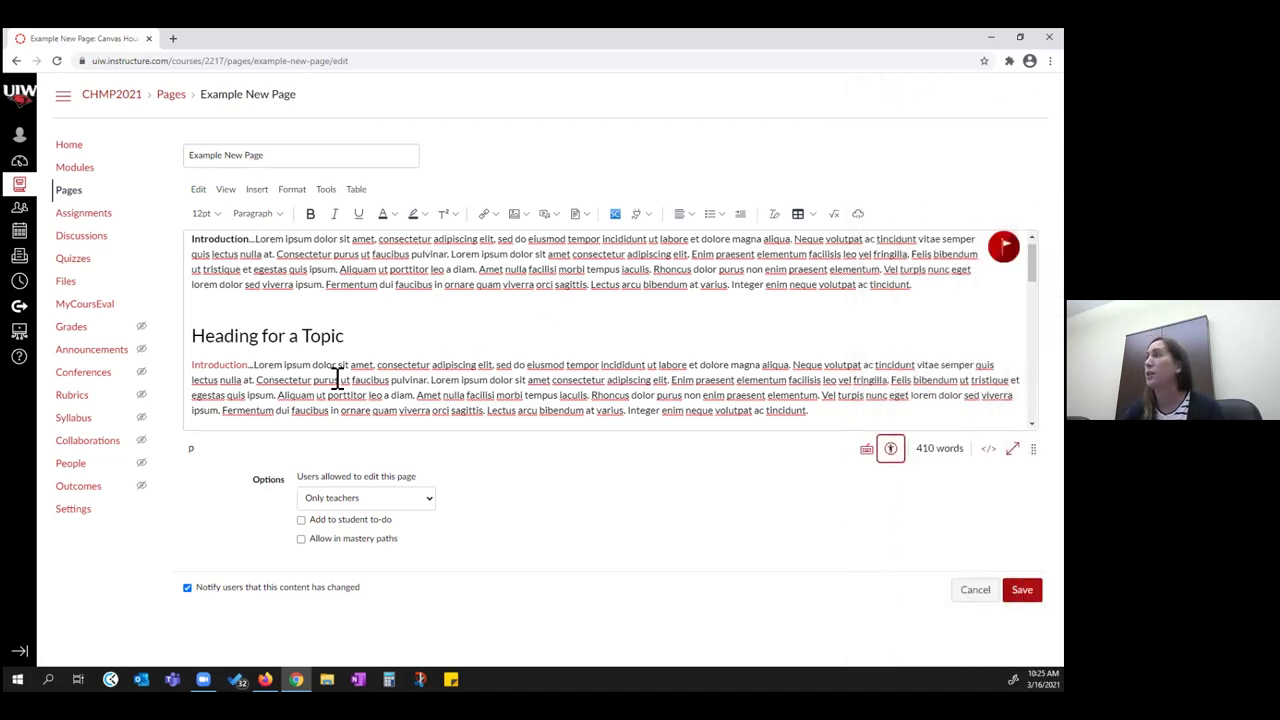
Step: Mark the red flag image beside the introduction as a decorative image
{"action": "scroll", "coordinate": [337, 378], "scroll_direction": "up", "scroll_amount": 1}
{"action": "left_click", "coordinate": [1003, 260]}
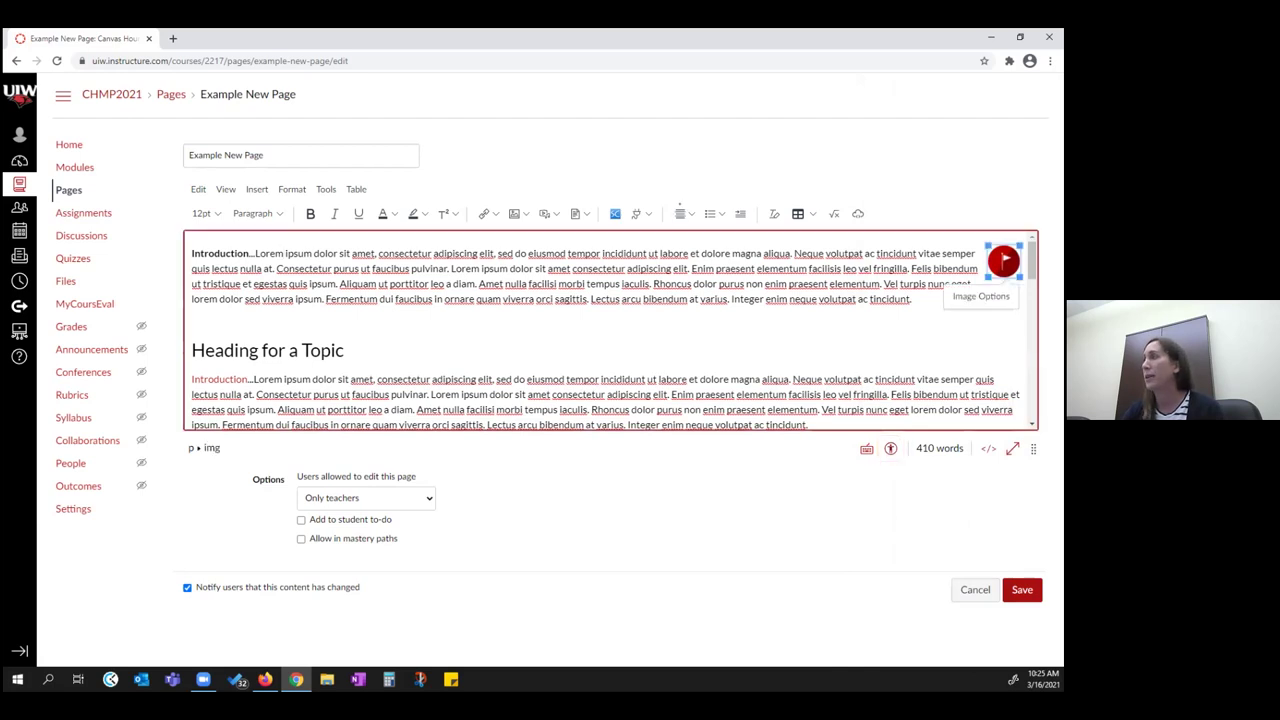
{"action": "left_click", "coordinate": [981, 296]}
{"action": "left_click", "coordinate": [877, 218]}
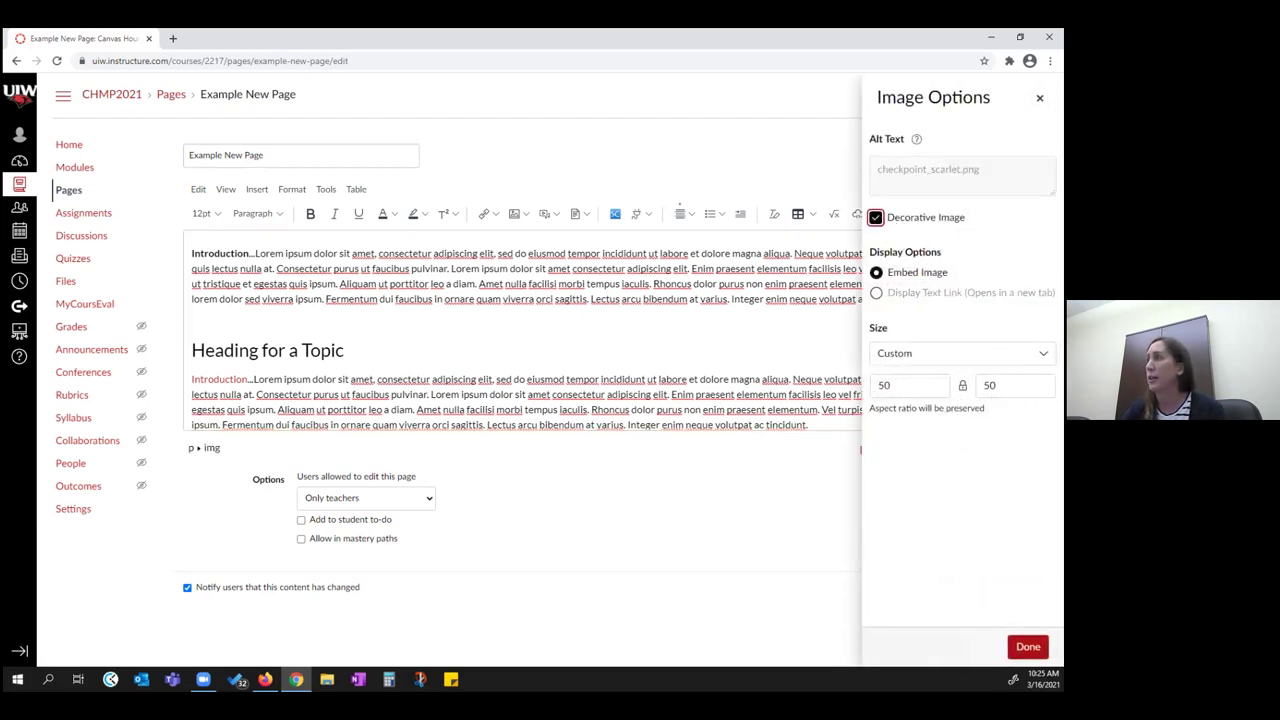
{"action": "left_click", "coordinate": [1028, 646]}
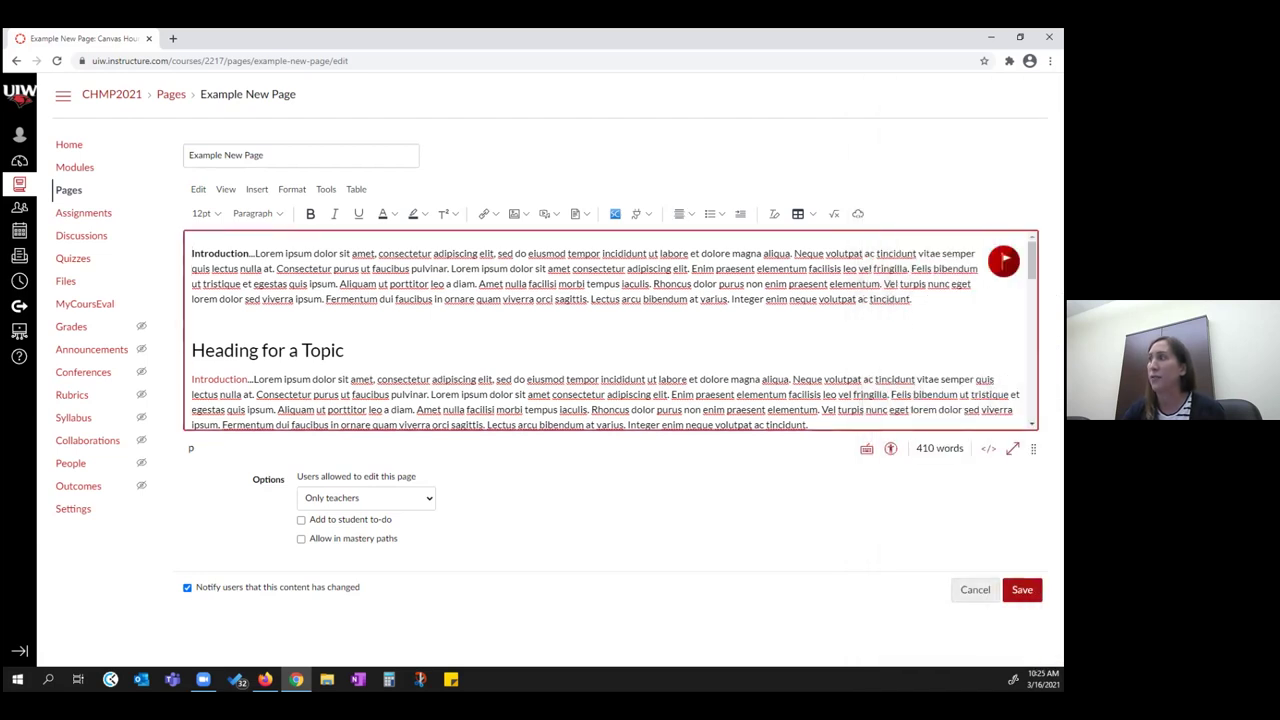
Step: Recheck the page's accessibility and review the red flag image's options
{"action": "left_click", "coordinate": [890, 449]}
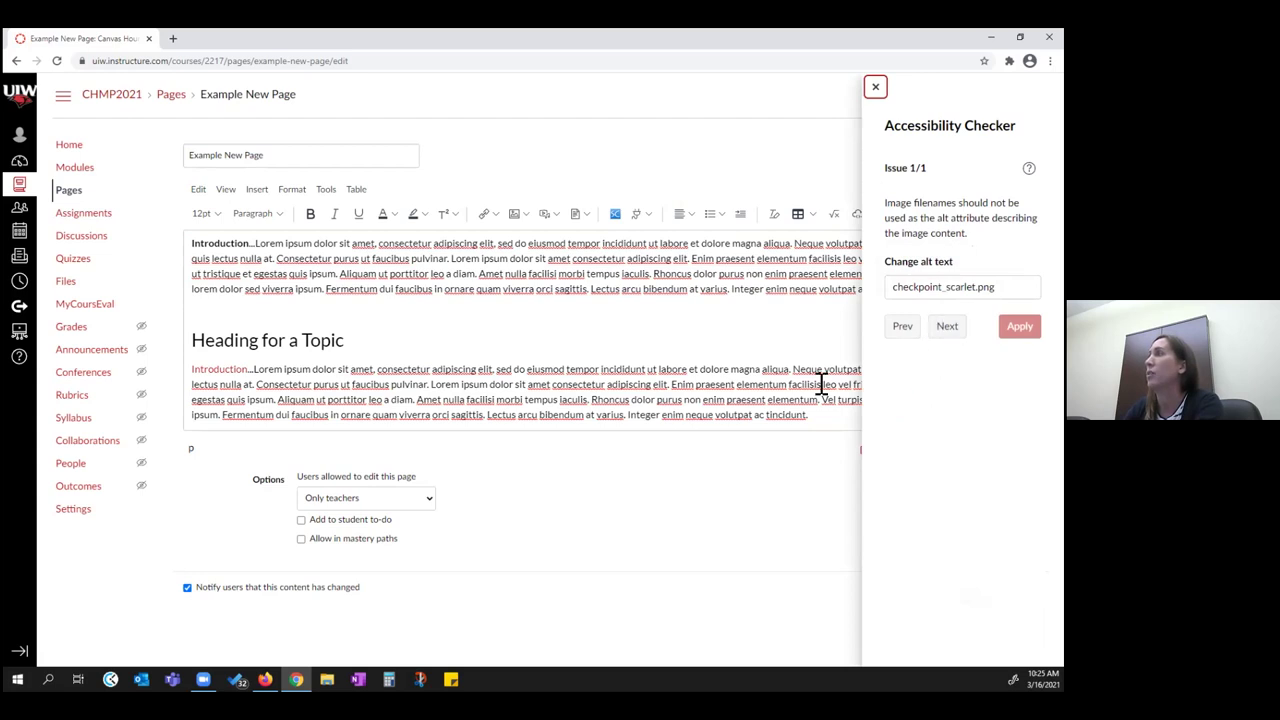
{"action": "left_click", "coordinate": [875, 87]}
{"action": "left_click", "coordinate": [1003, 251]}
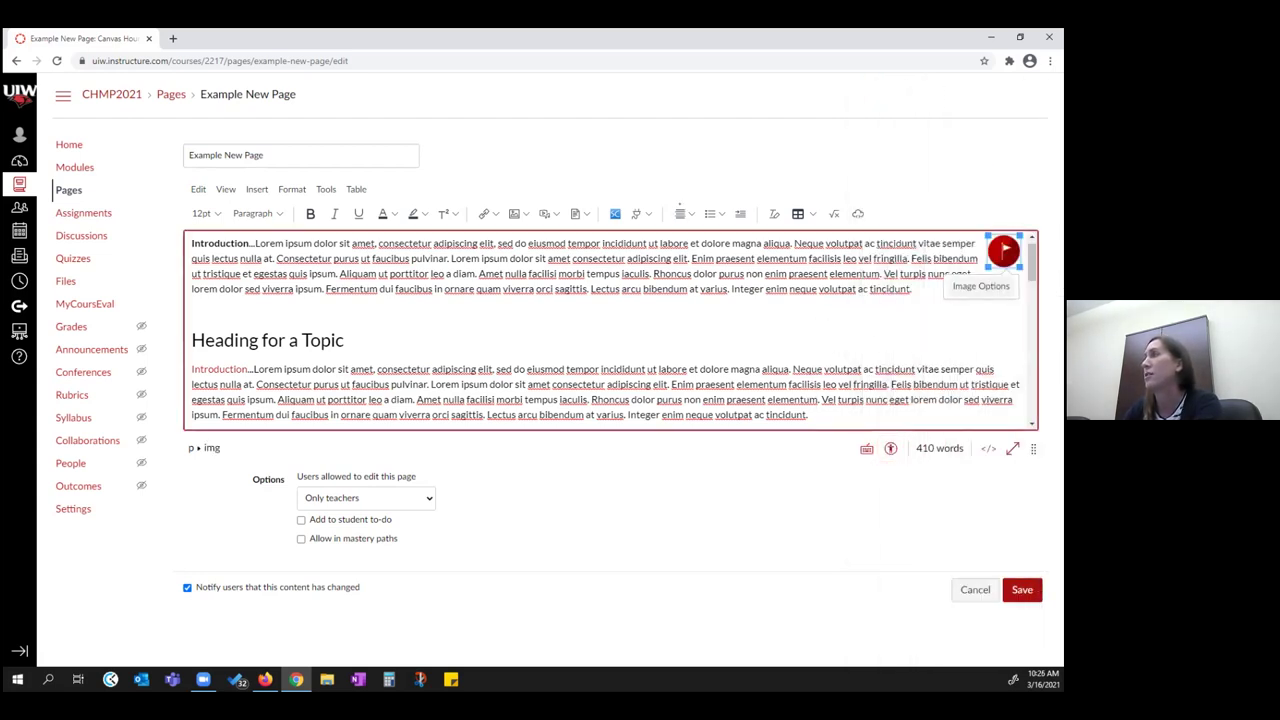
{"action": "left_click", "coordinate": [983, 286]}
{"action": "left_click", "coordinate": [797, 318]}
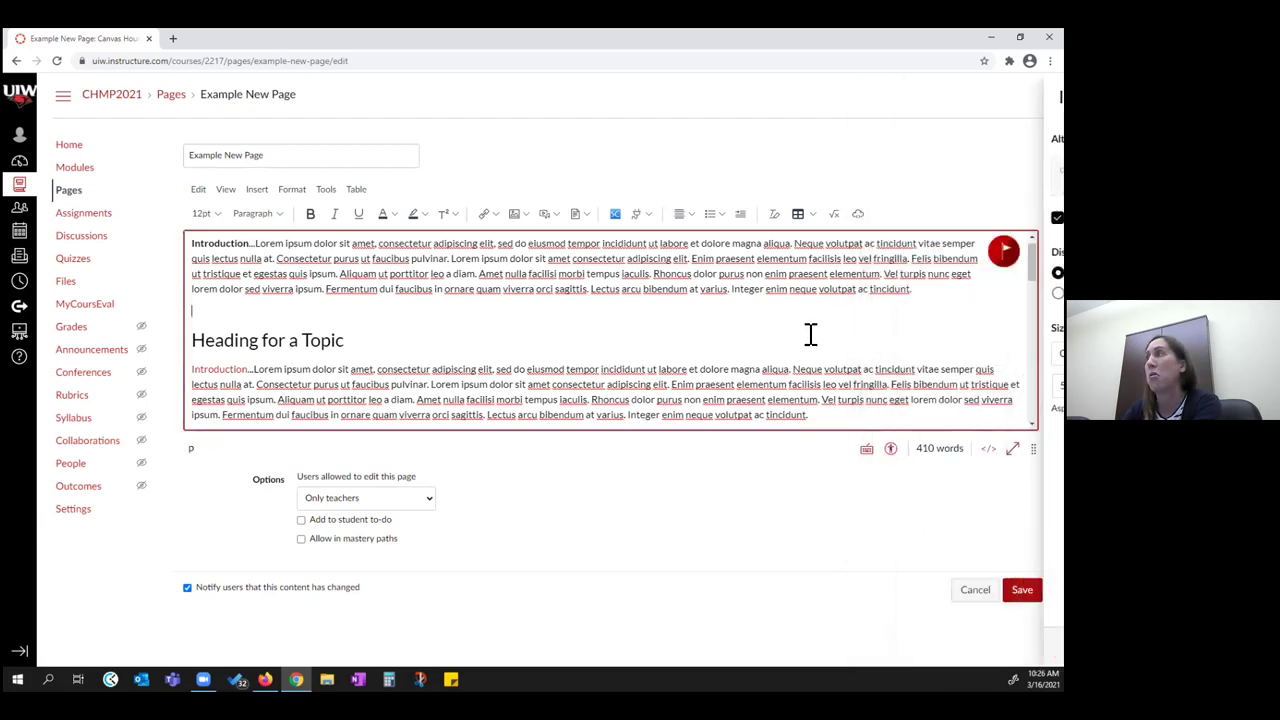
Step: Save the page, reopen it for editing, and run the accessibility checker again
{"action": "left_click", "coordinate": [1022, 589]}
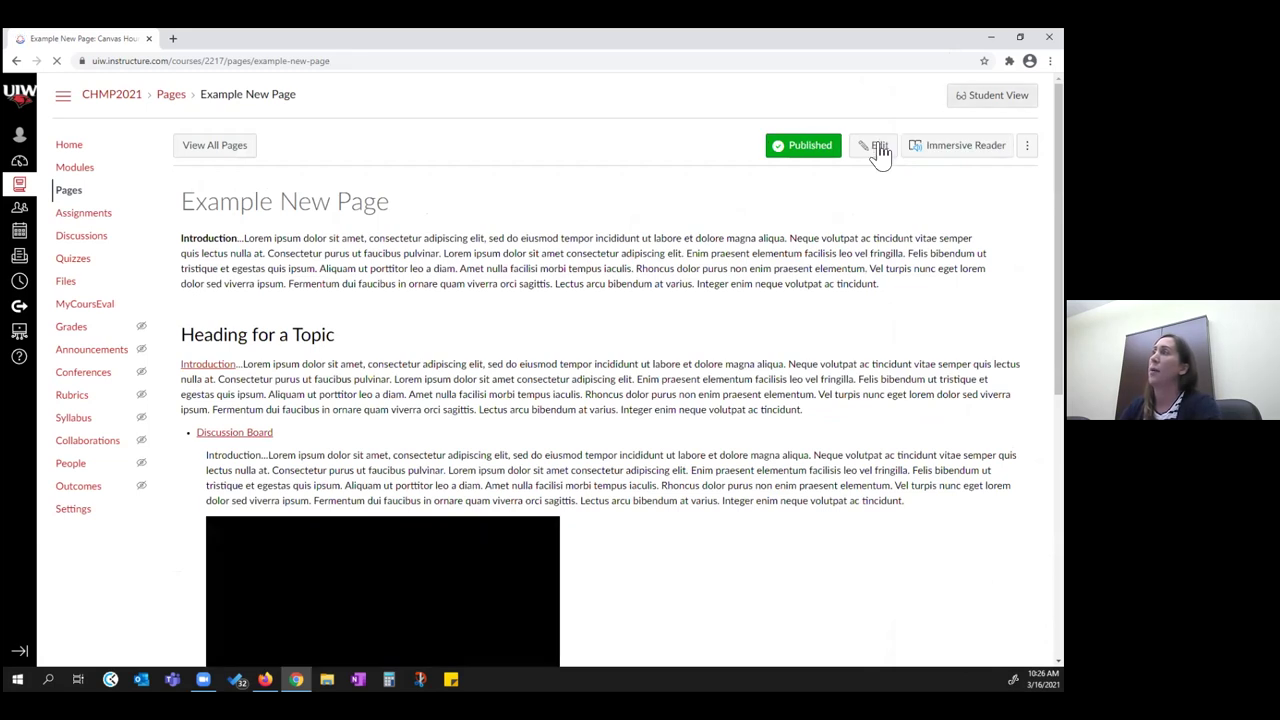
{"action": "left_click", "coordinate": [874, 145]}
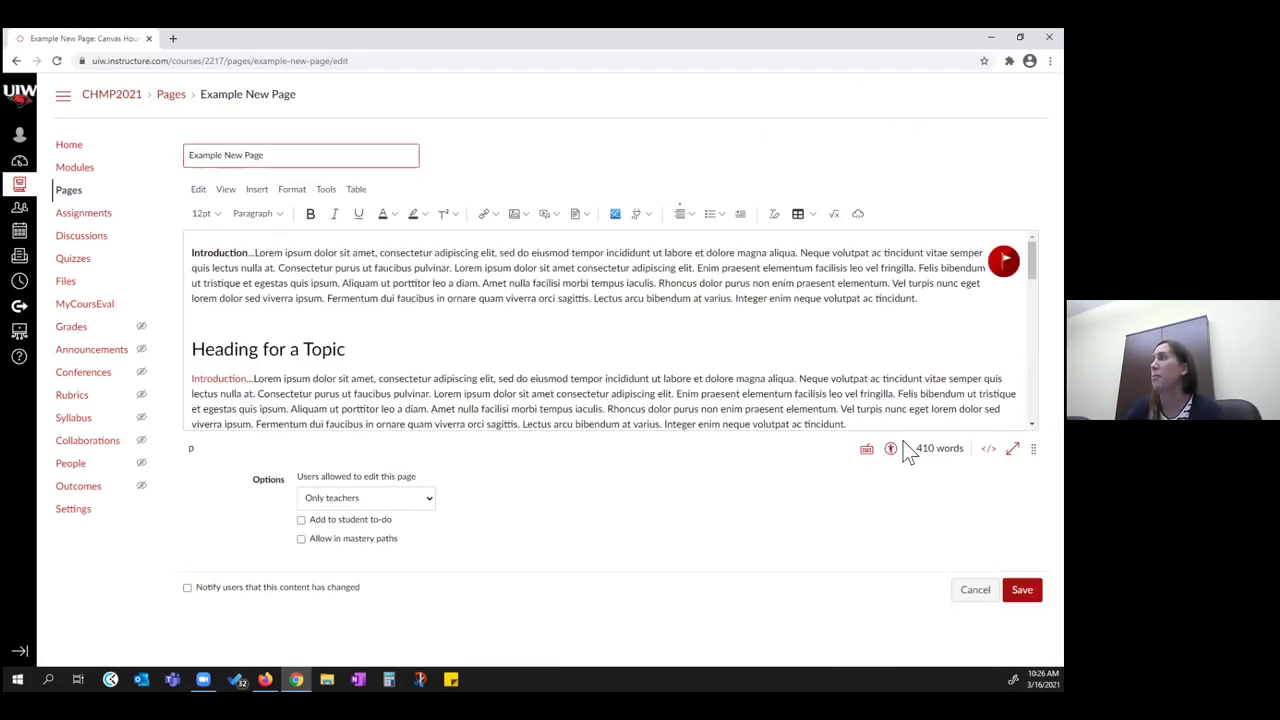
{"action": "left_click", "coordinate": [890, 448]}
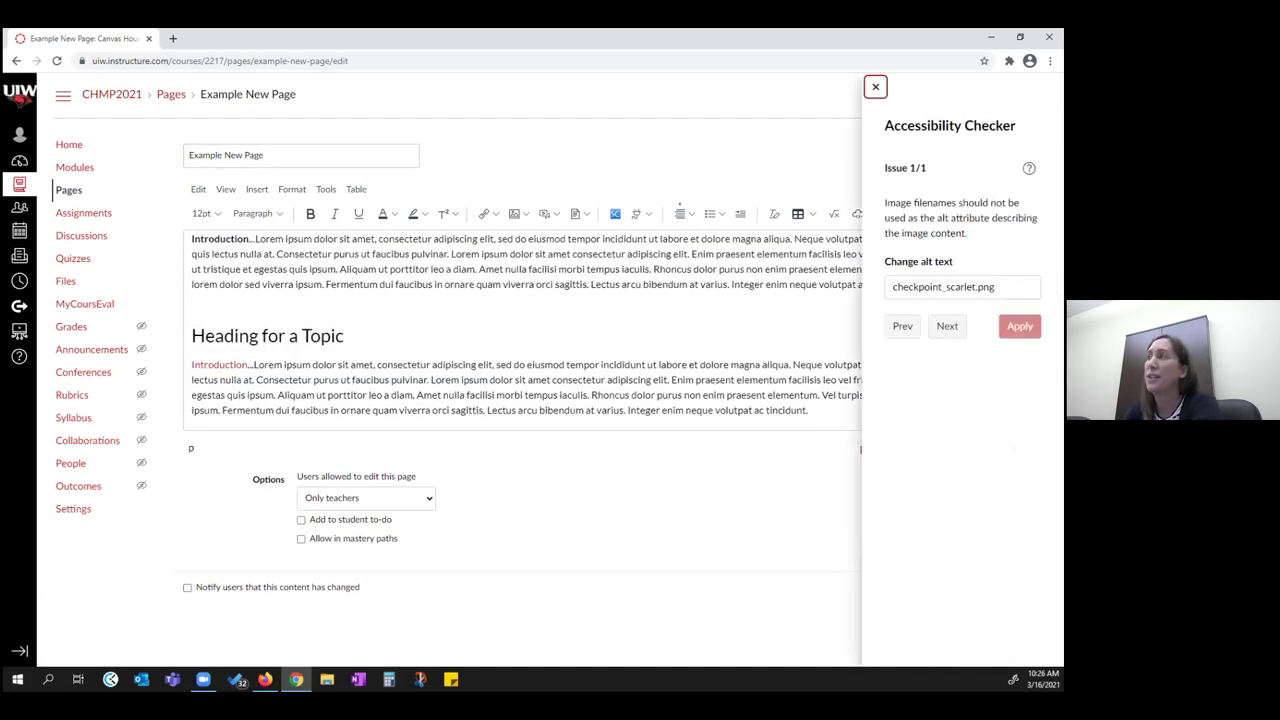
Step: Replace the flagged image's filename alt text with "Flag", apply the fix and close the Accessibility Checker
{"action": "left_click_drag", "start_coordinate": [977, 287], "coordinate": [887, 297]}
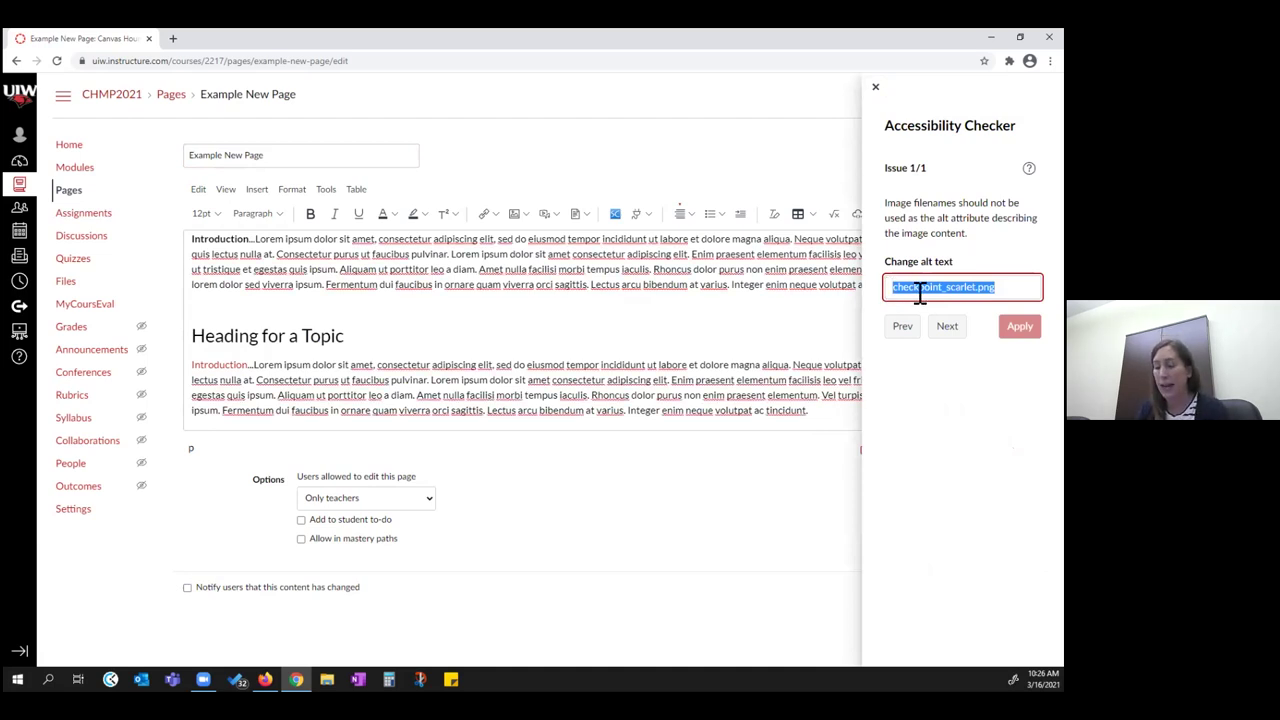
{"action": "type", "text": "Flag"}
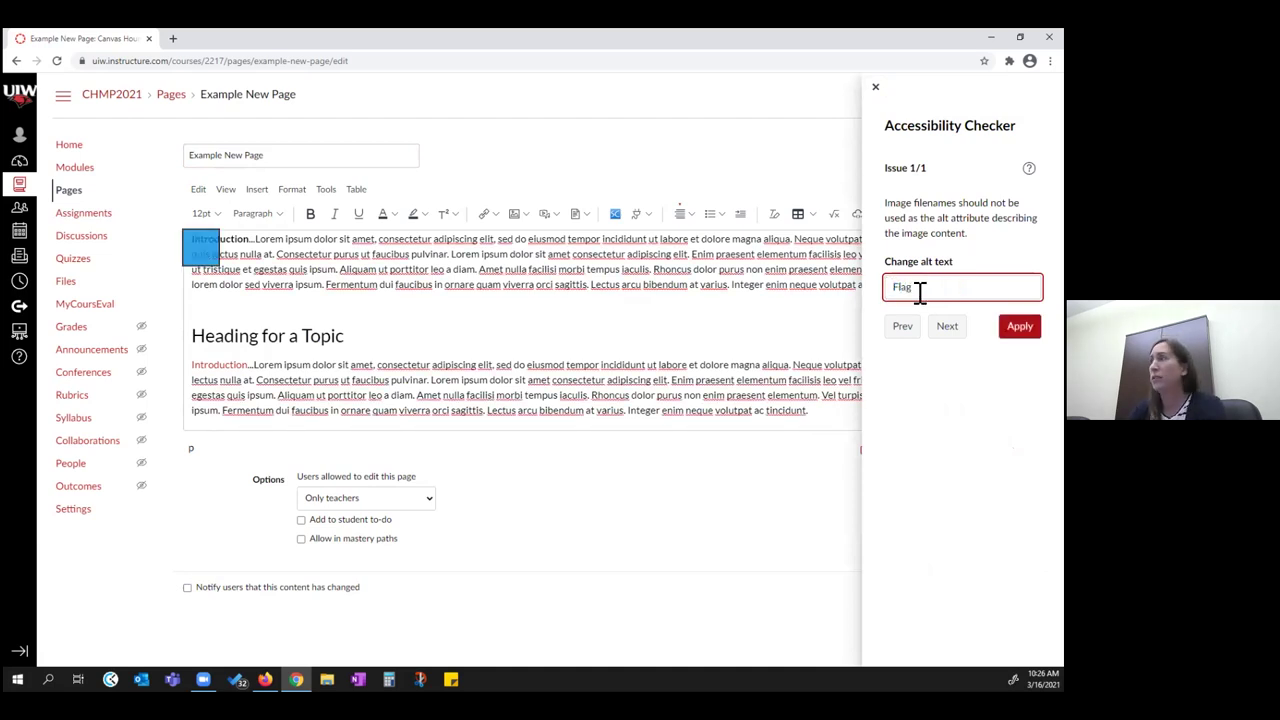
{"action": "left_click", "coordinate": [1019, 326]}
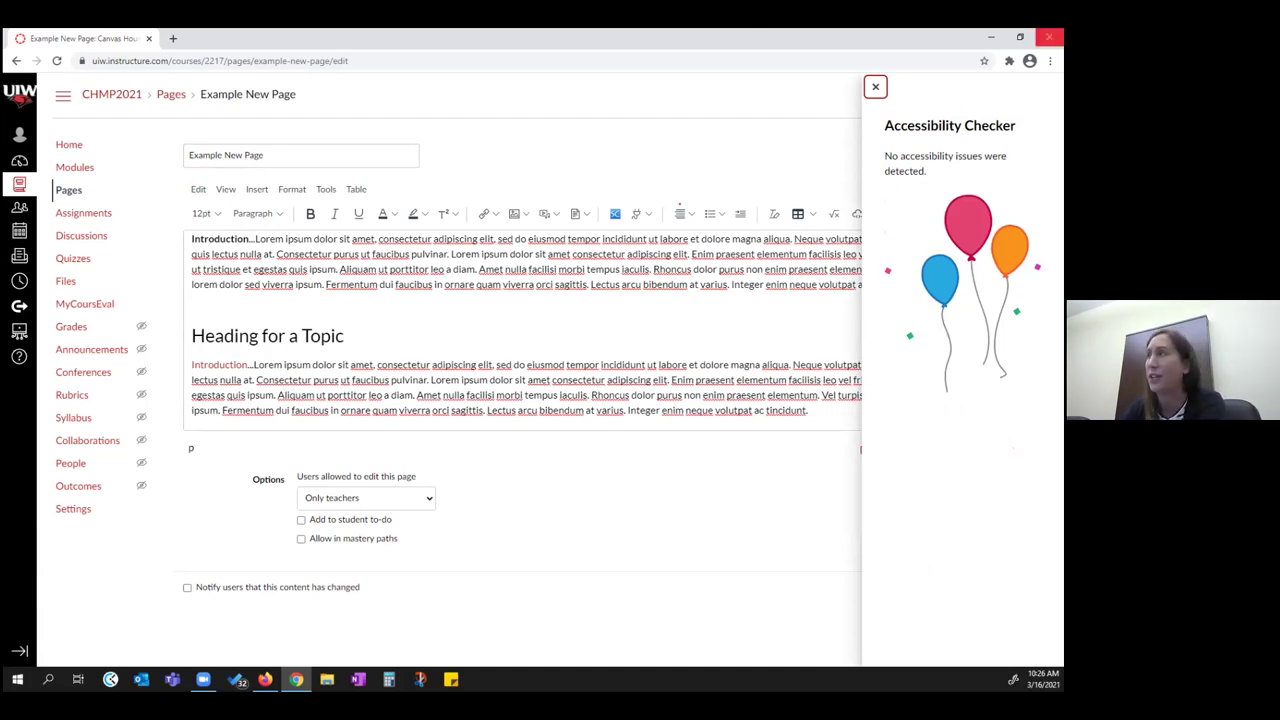
{"action": "left_click", "coordinate": [876, 89]}
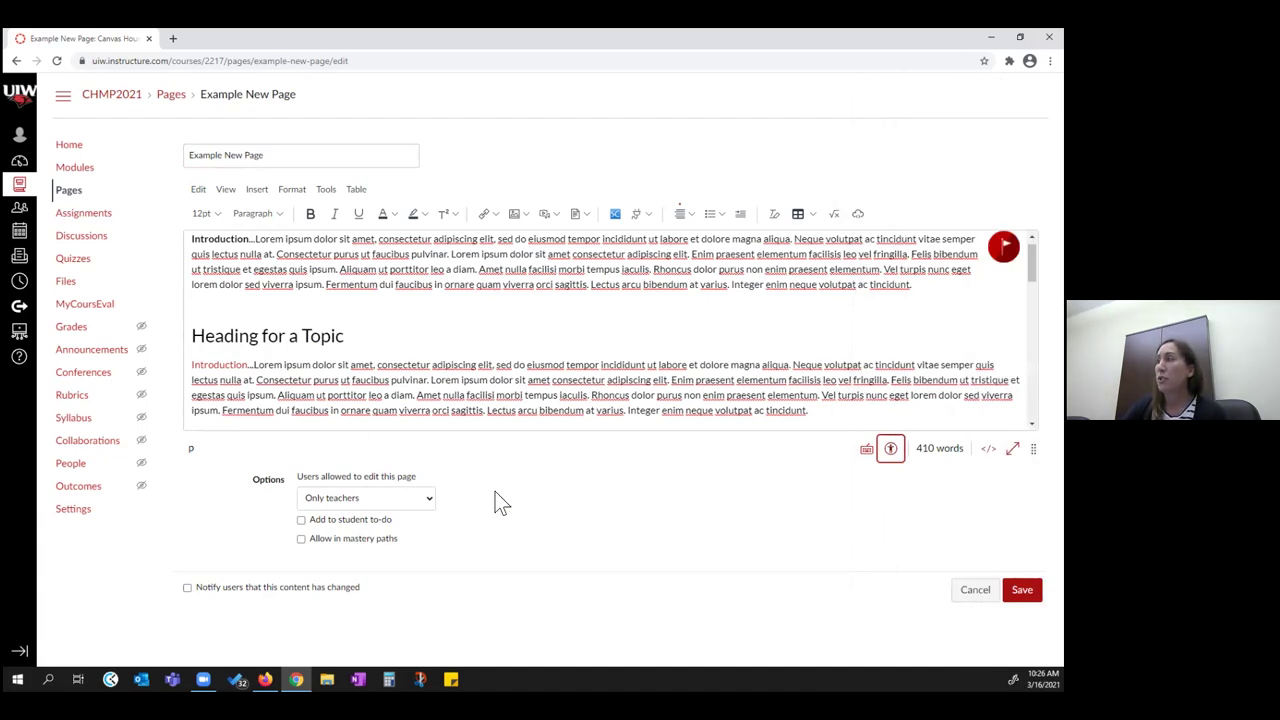
Step: Keep page editing limited to Only teachers, save the page and review its text and embedded videos
{"action": "left_click", "coordinate": [429, 497]}
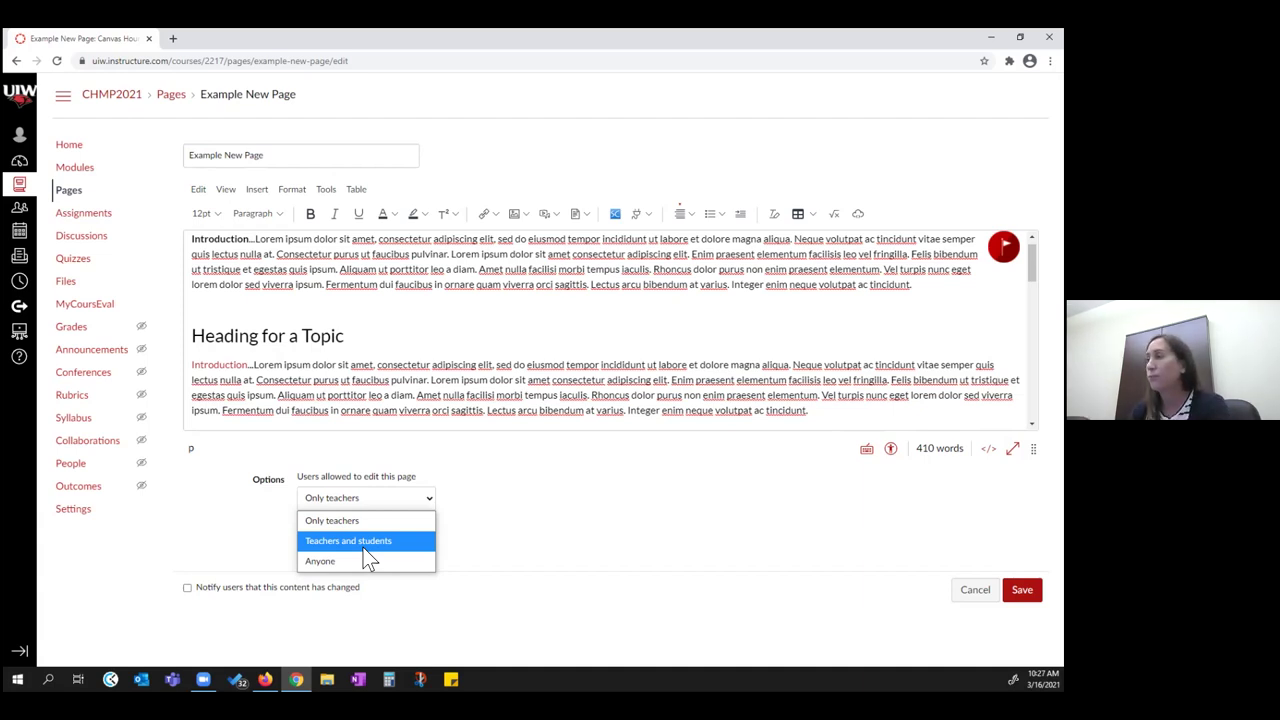
{"action": "left_click", "coordinate": [385, 521]}
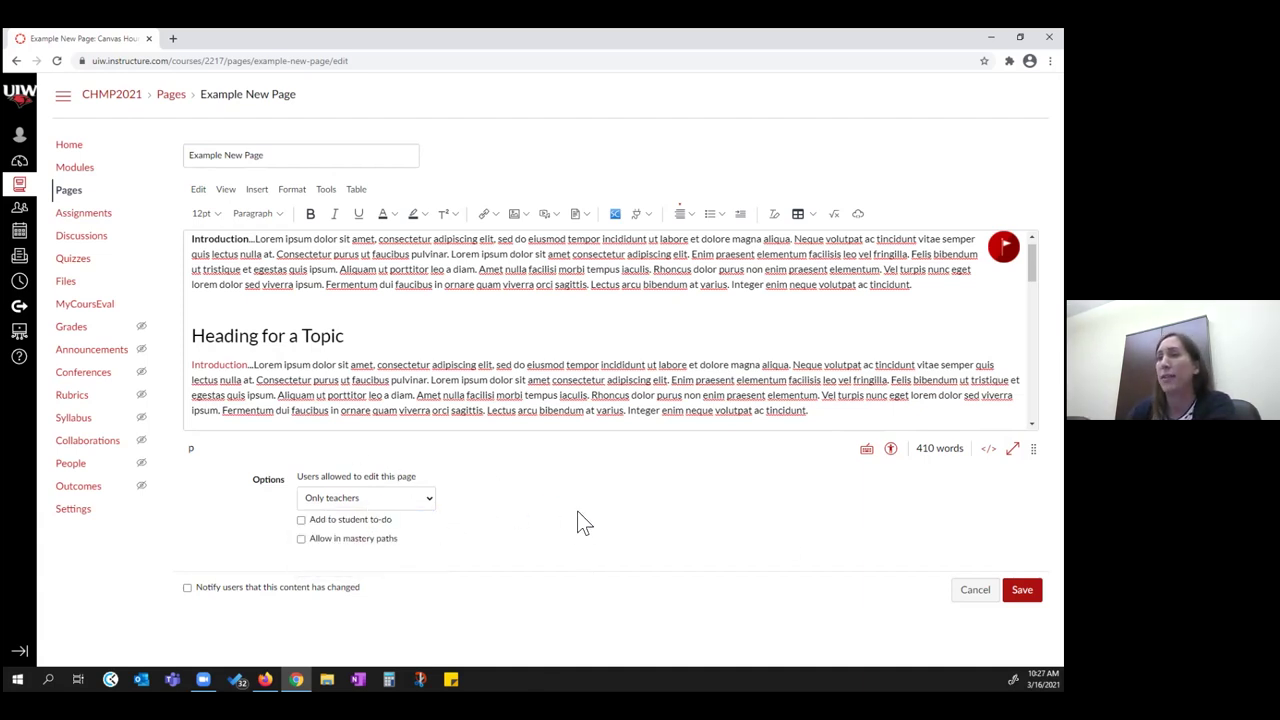
{"action": "left_click", "coordinate": [1022, 589]}
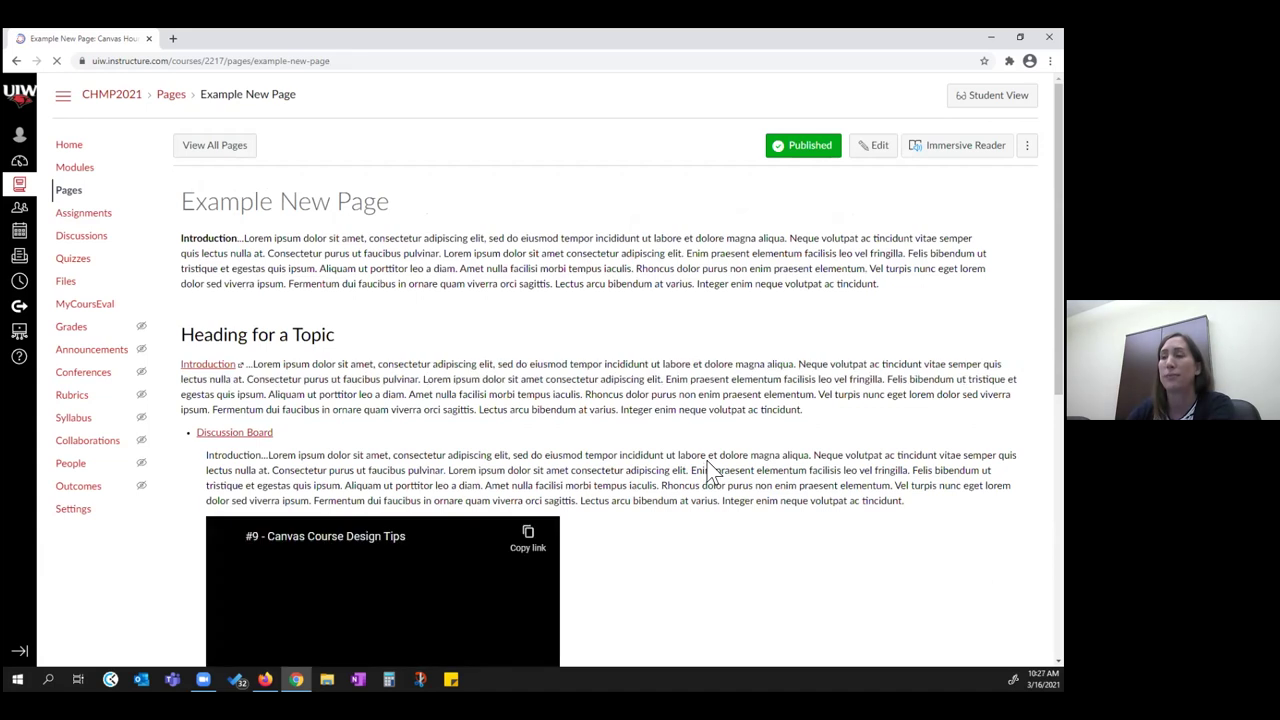
{"action": "scroll", "coordinate": [716, 451], "scroll_direction": "down", "scroll_amount": 2}
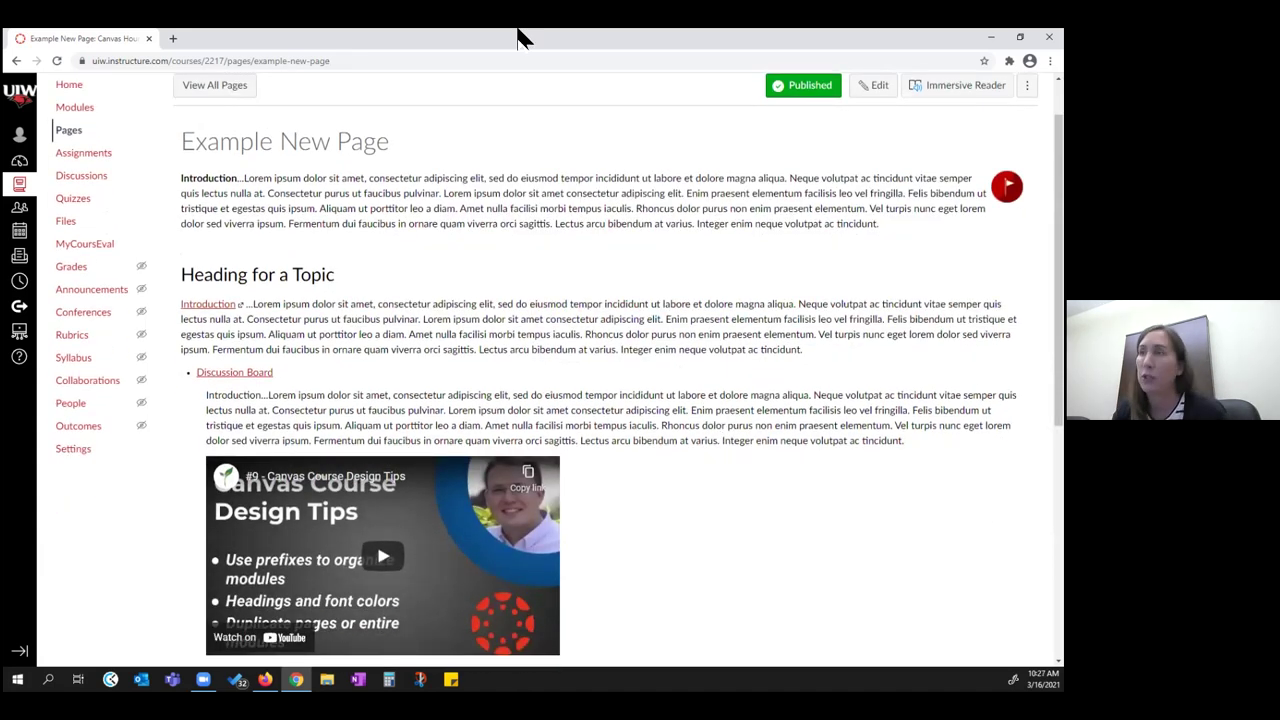
{"action": "scroll", "coordinate": [314, 352], "scroll_direction": "down", "scroll_amount": 2}
{"action": "scroll", "coordinate": [80, 137], "scroll_direction": "down", "scroll_amount": 3}
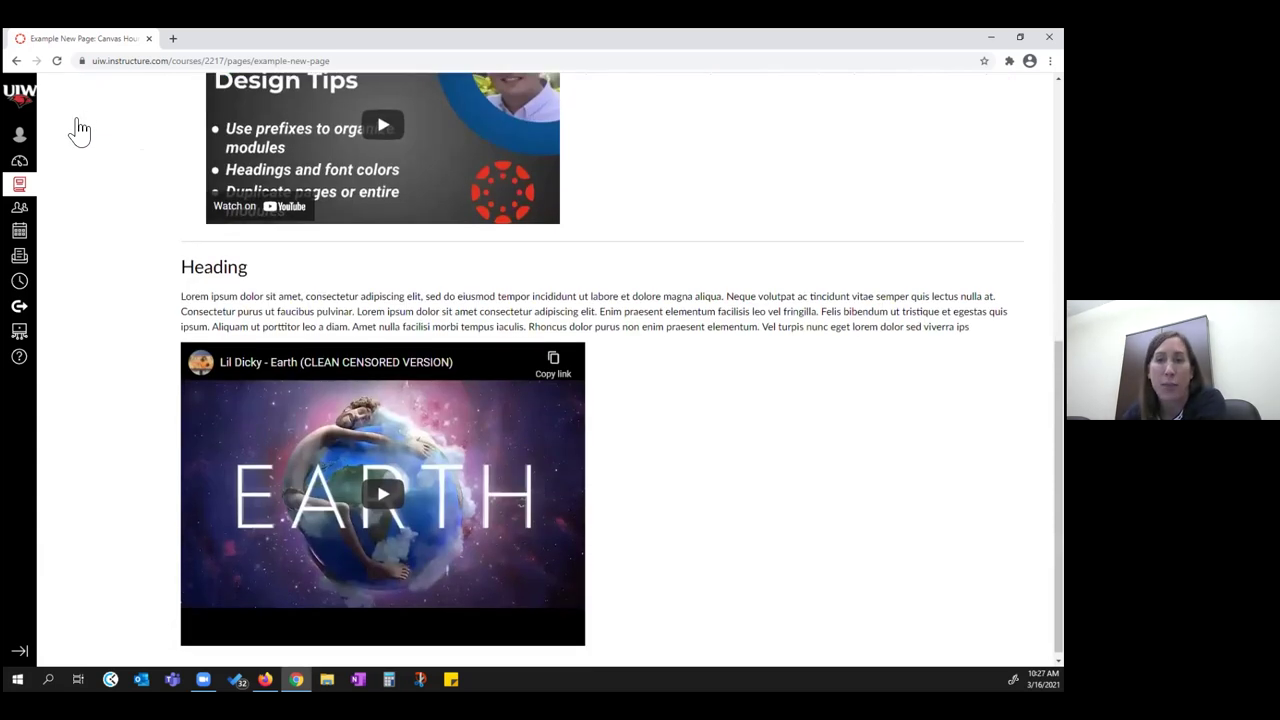
{"action": "scroll", "coordinate": [80, 130], "scroll_direction": "up", "scroll_amount": 6}
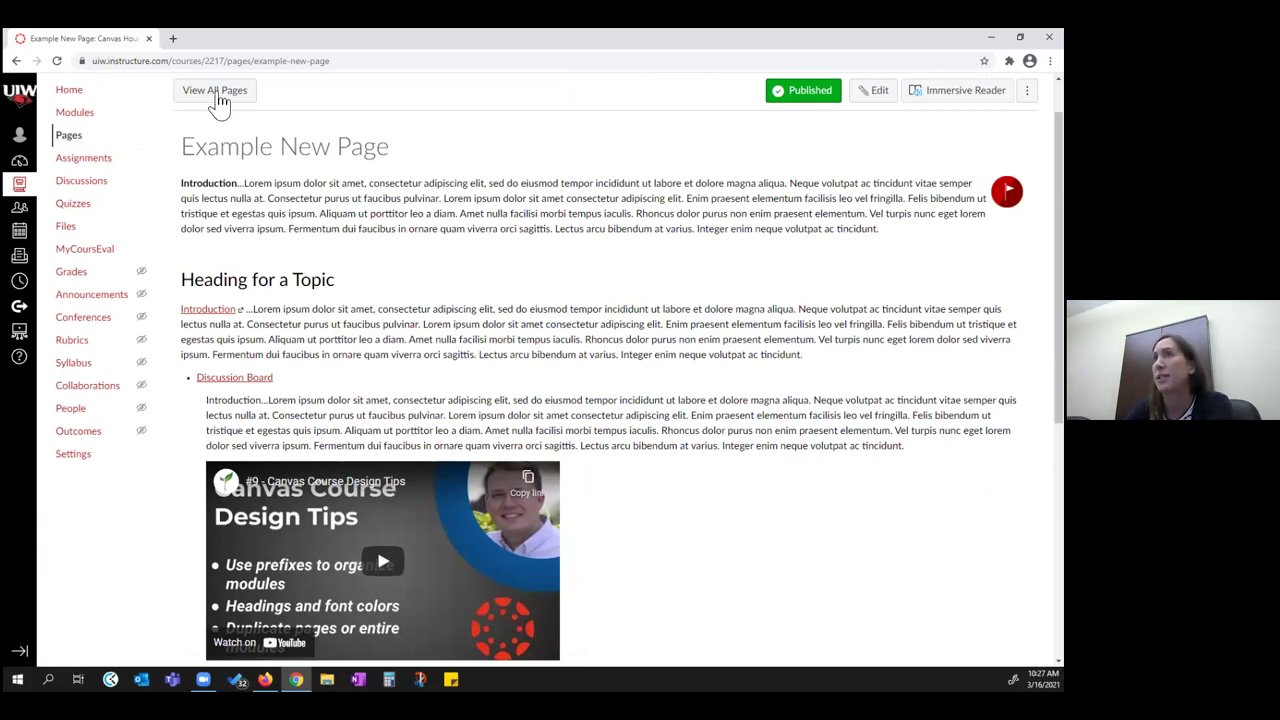
Step: Expand the global navigation and open the Problematic Design Example page from the course modules
{"action": "left_click", "coordinate": [70, 113]}
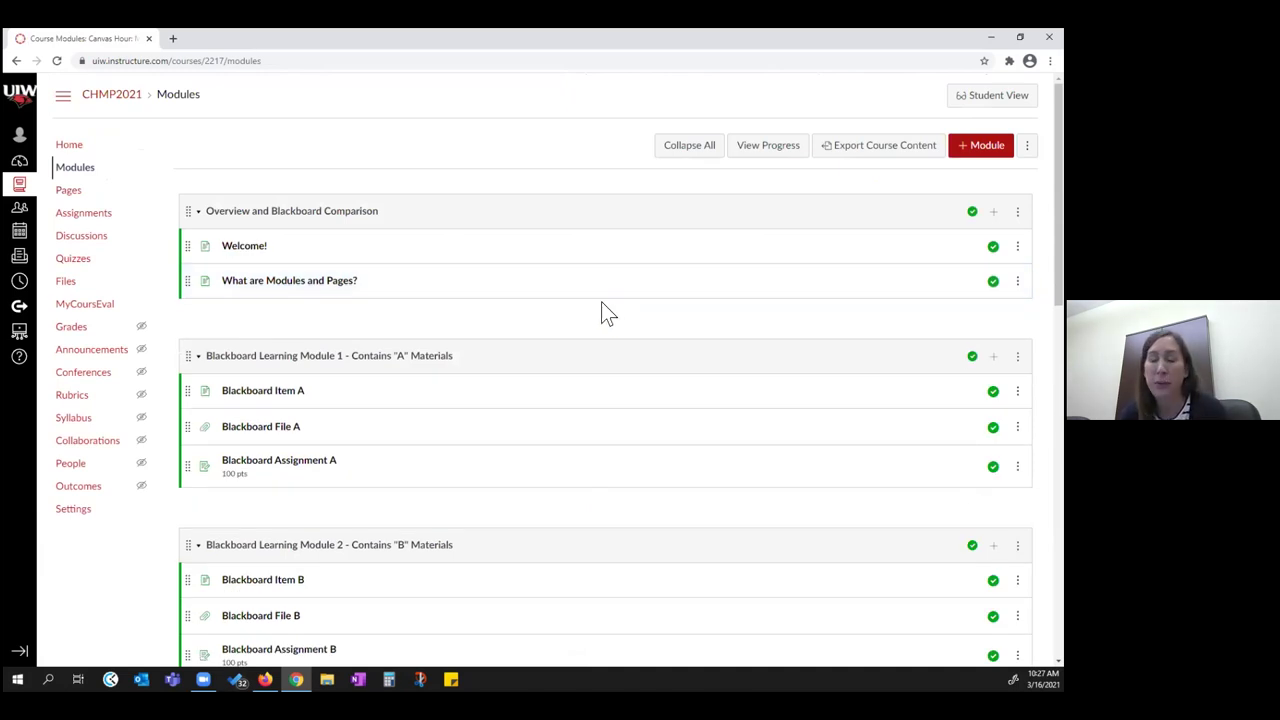
{"action": "scroll", "coordinate": [605, 310], "scroll_direction": "down", "scroll_amount": 3}
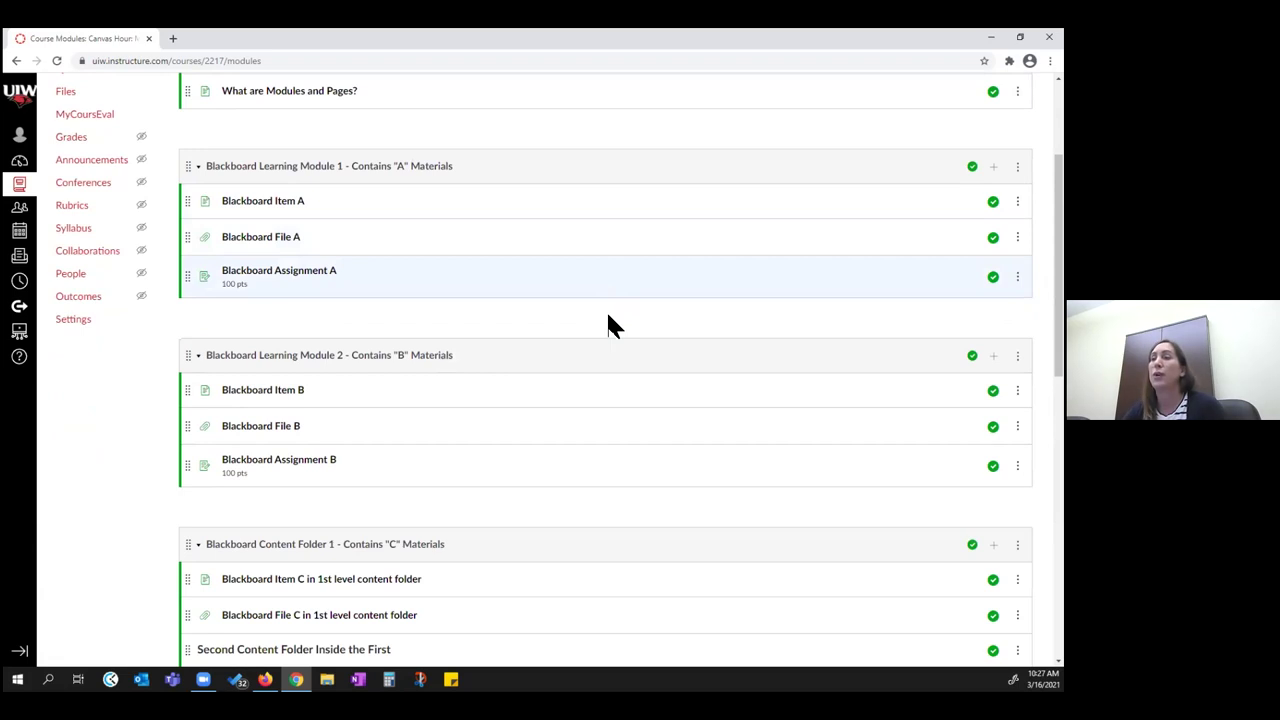
{"action": "scroll", "coordinate": [592, 318], "scroll_direction": "down", "scroll_amount": 1}
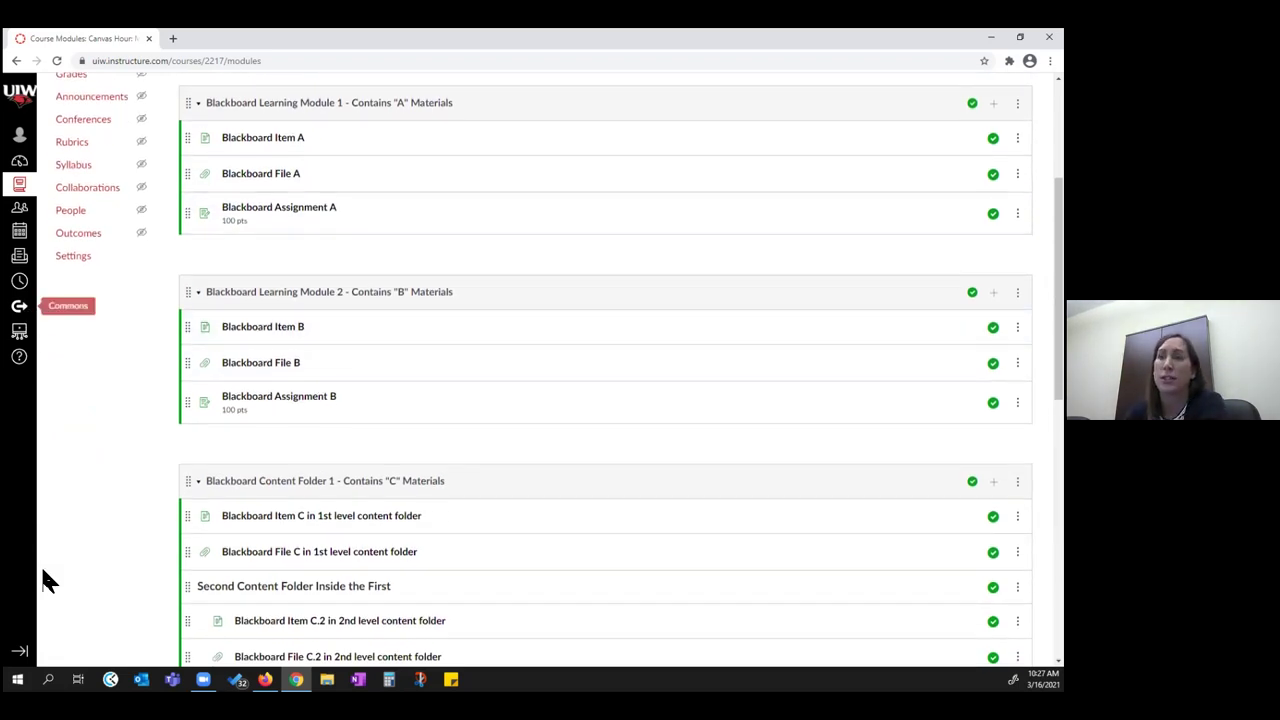
{"action": "left_click", "coordinate": [20, 656]}
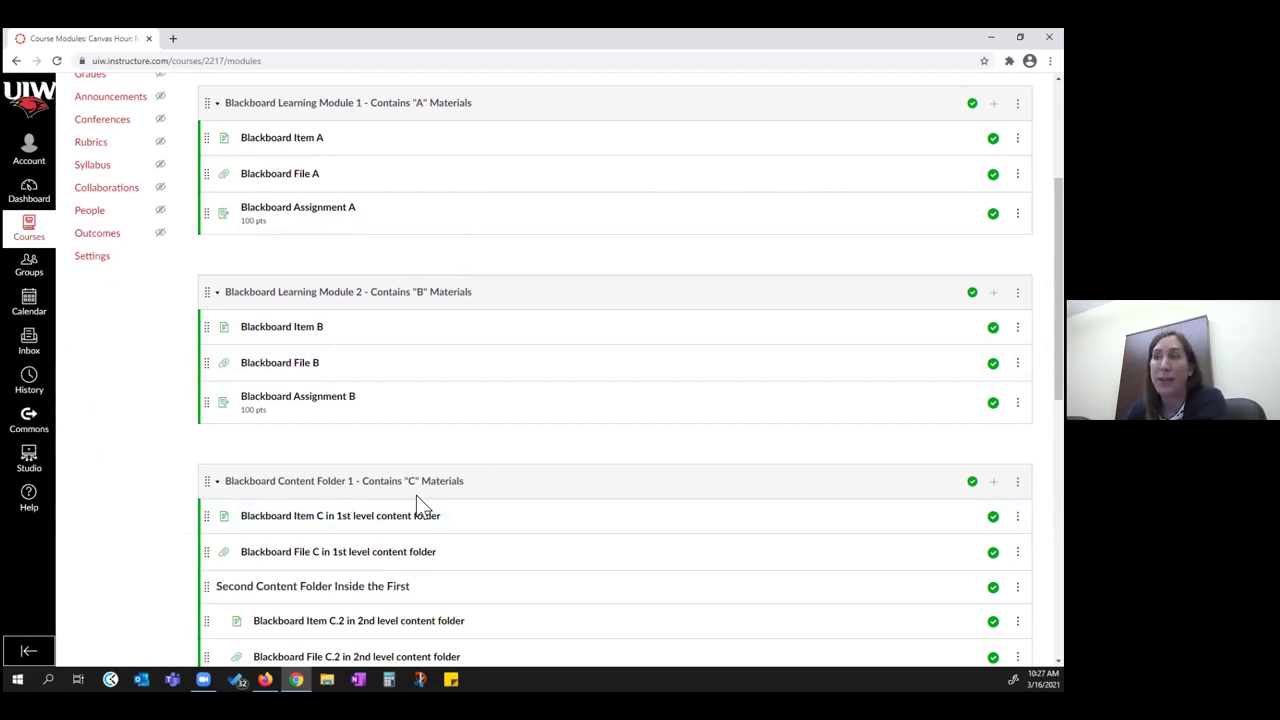
{"action": "scroll", "coordinate": [423, 509], "scroll_direction": "down", "scroll_amount": 4}
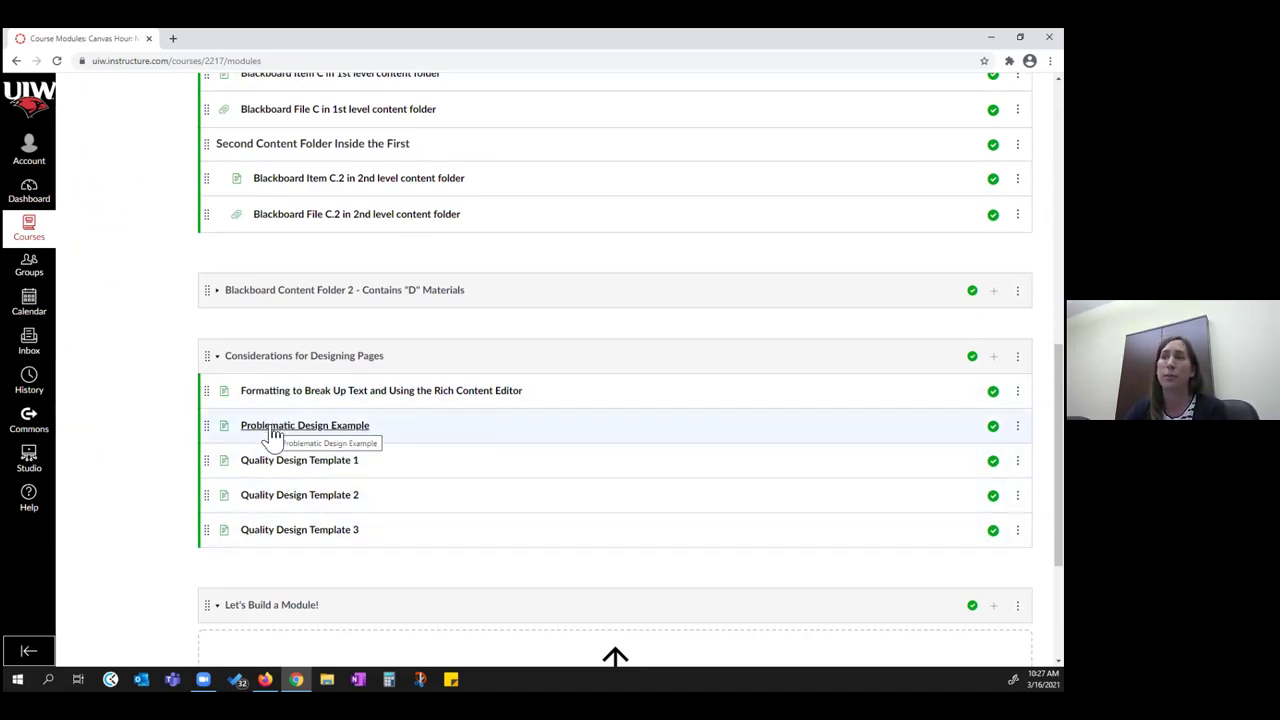
{"action": "left_click", "coordinate": [274, 436]}
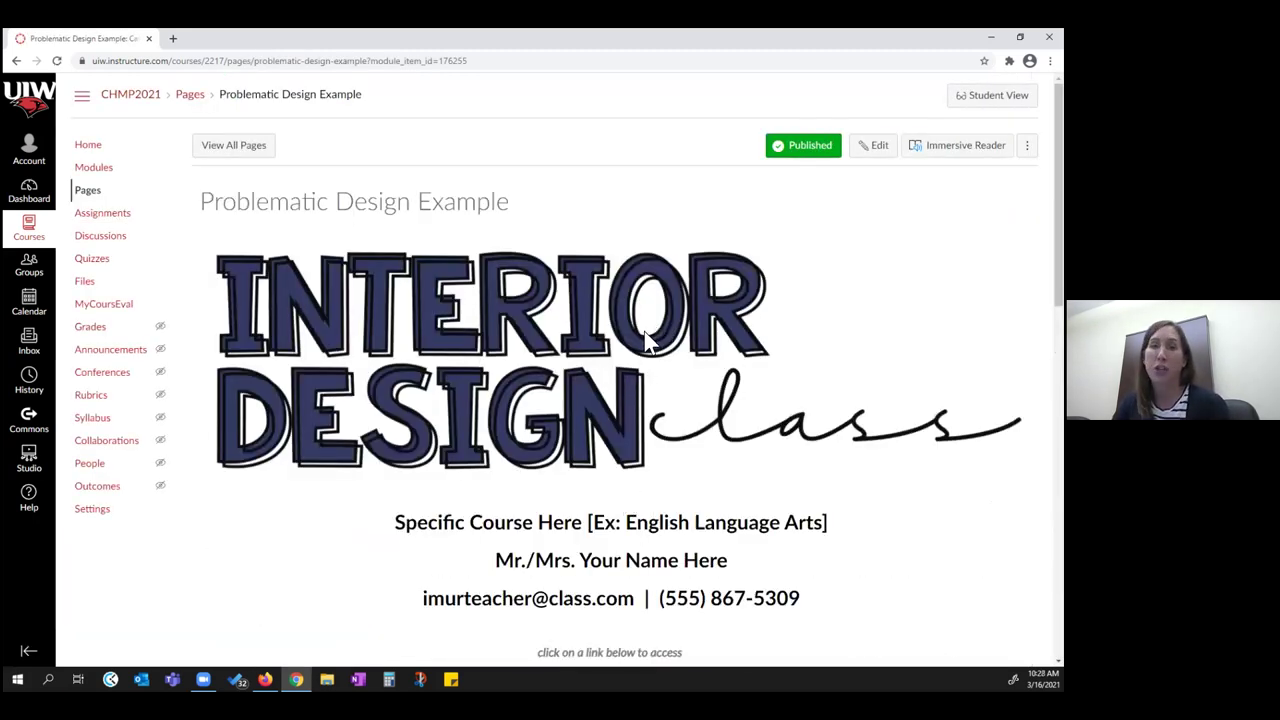
Step: Examine the Problematic Design Example page's title graphic, contact lines and circular icon links
{"action": "scroll", "coordinate": [640, 350], "scroll_direction": "down", "scroll_amount": 1}
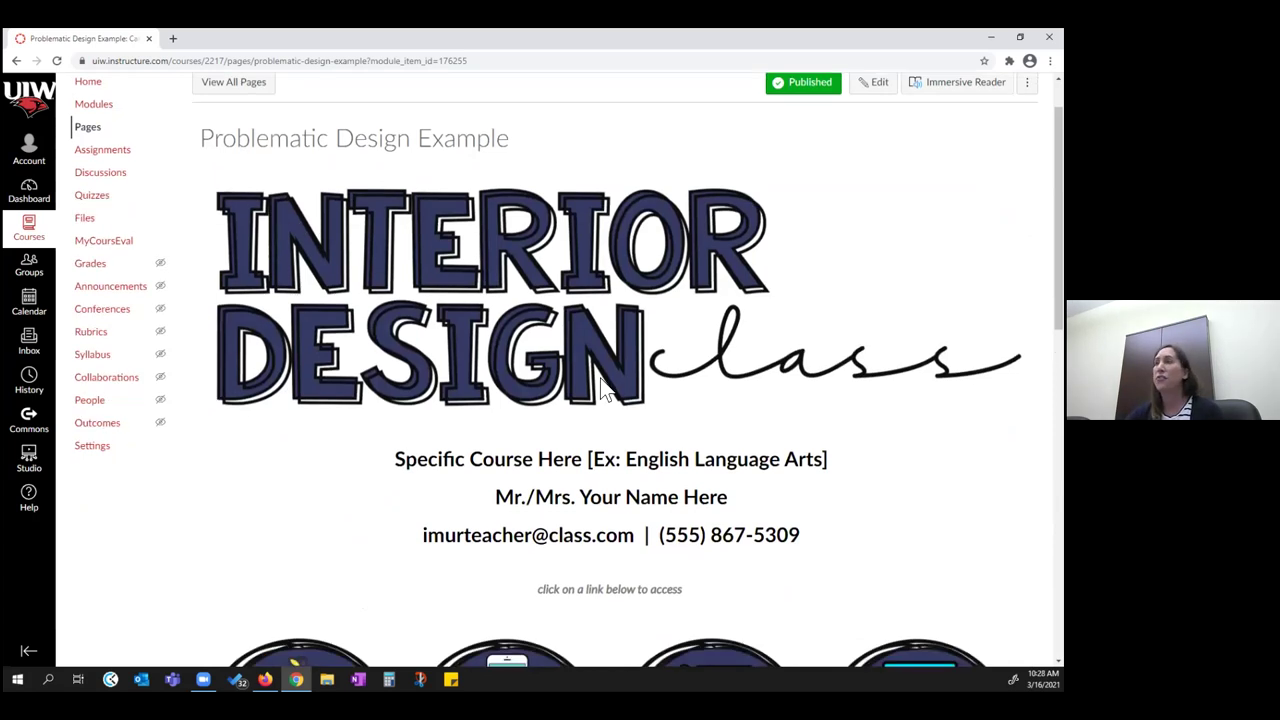
{"action": "scroll", "coordinate": [655, 440], "scroll_direction": "down", "scroll_amount": 3}
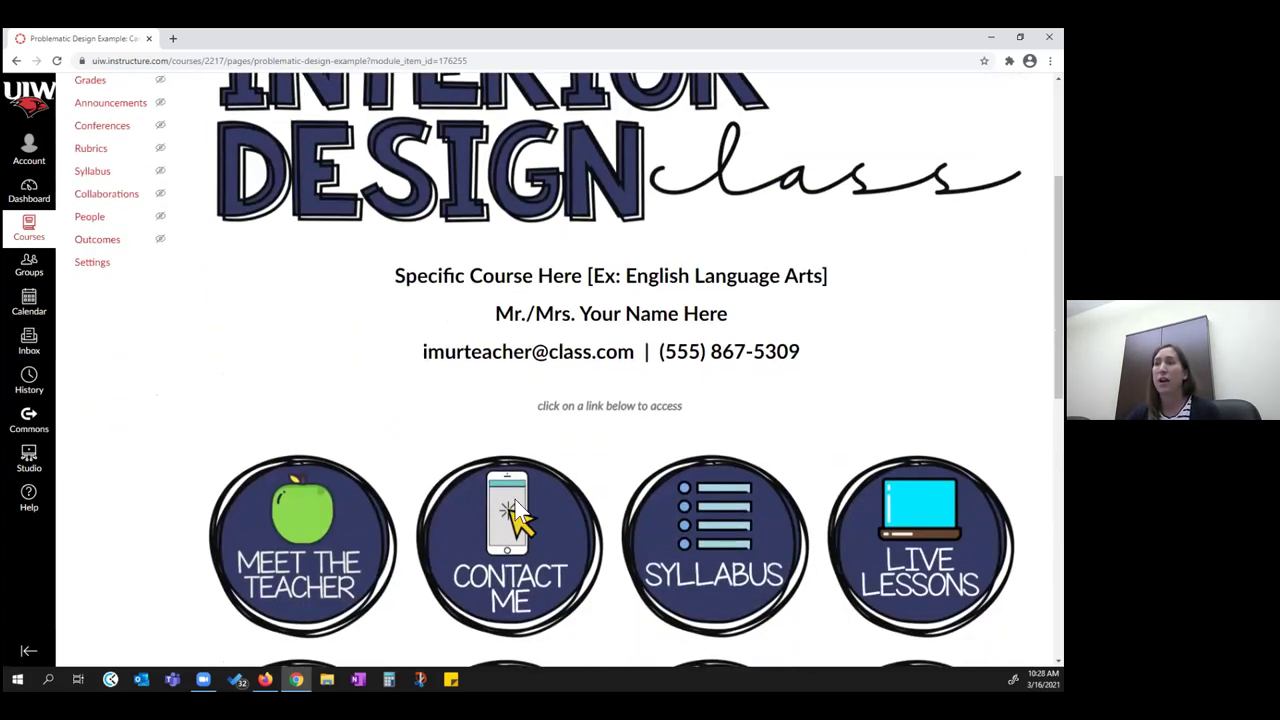
{"action": "scroll", "coordinate": [553, 500], "scroll_direction": "down", "scroll_amount": 2}
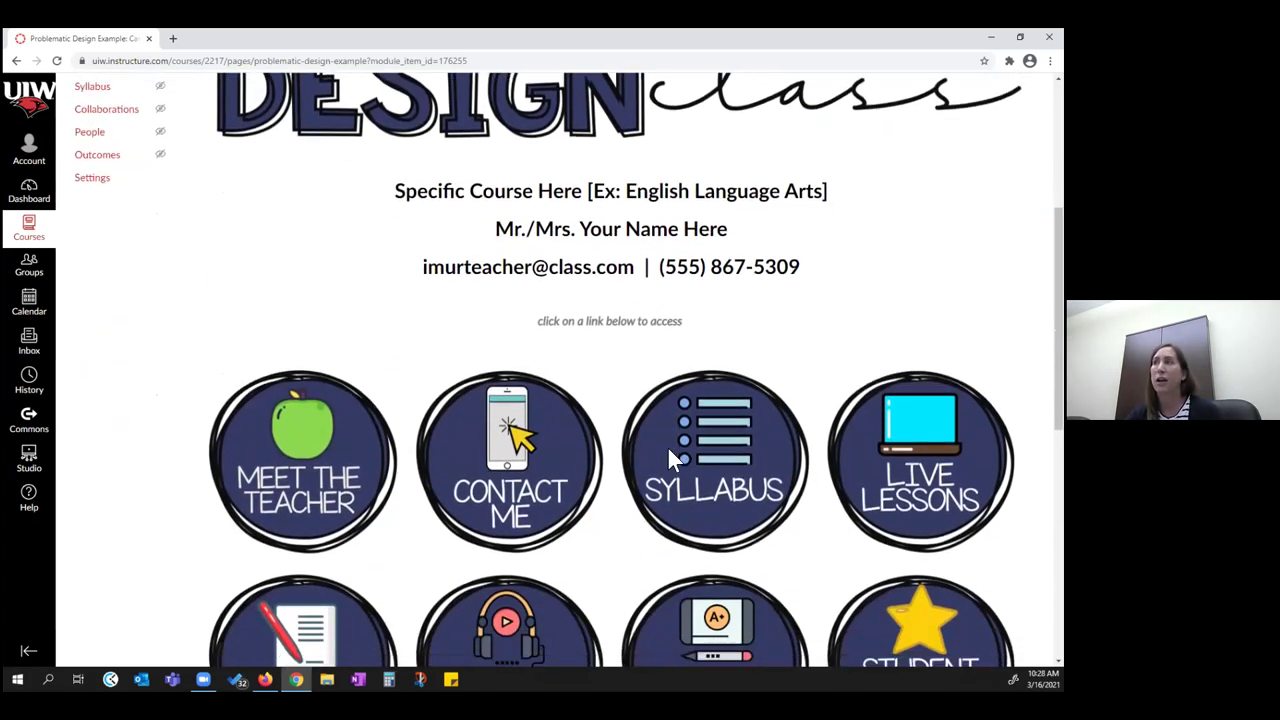
{"action": "scroll", "coordinate": [656, 458], "scroll_direction": "down", "scroll_amount": 1}
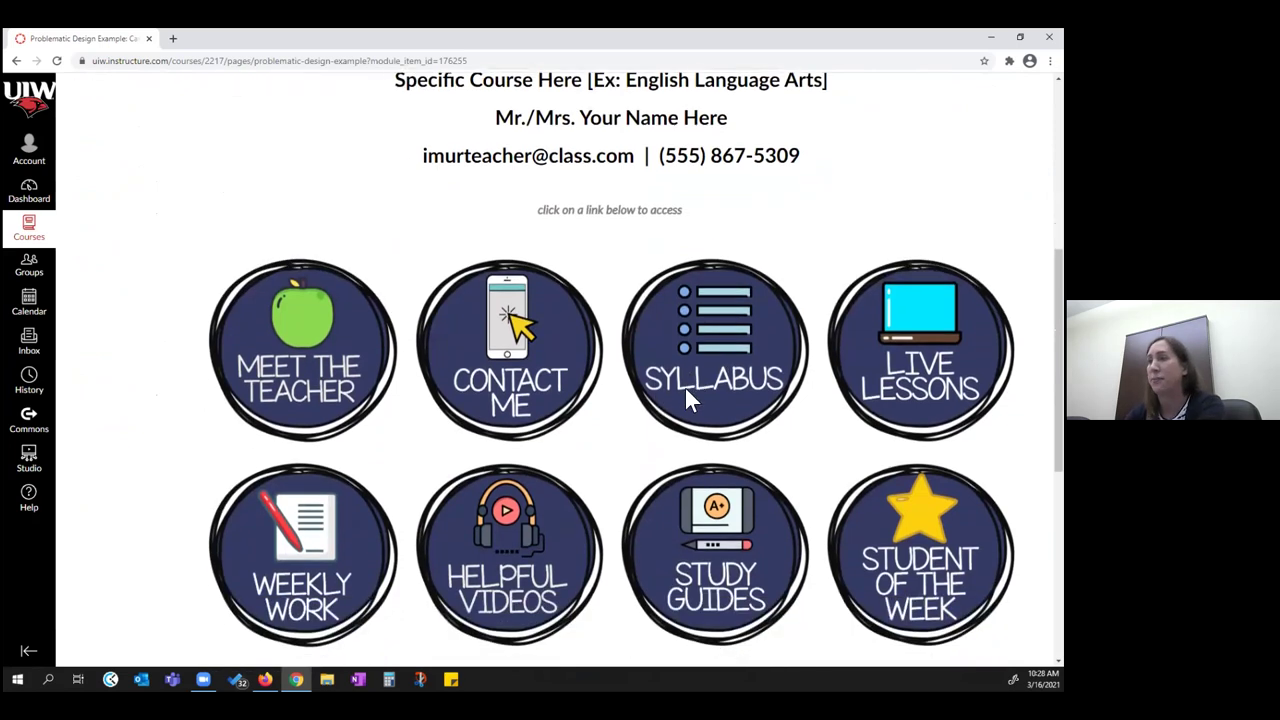
{"action": "scroll", "coordinate": [830, 390], "scroll_direction": "down", "scroll_amount": 1}
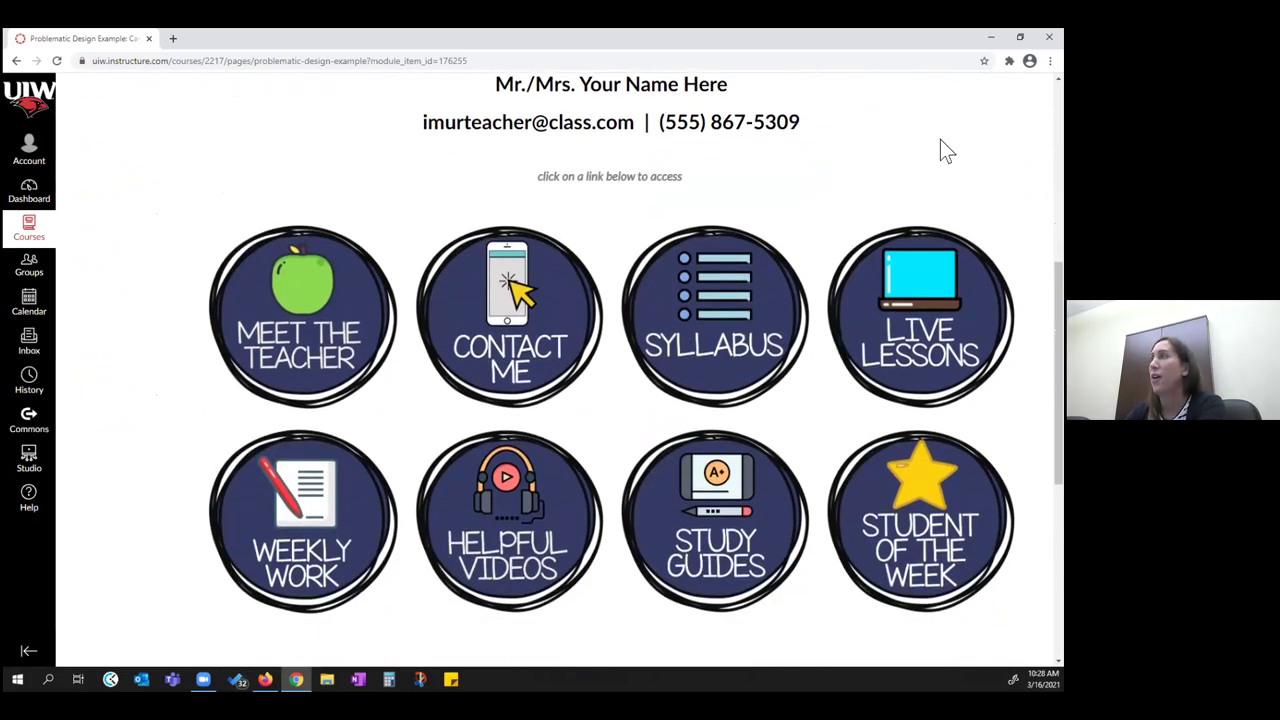
{"action": "scroll", "coordinate": [945, 150], "scroll_direction": "down", "scroll_amount": 1}
{"action": "scroll", "coordinate": [786, 309], "scroll_direction": "up", "scroll_amount": 4}
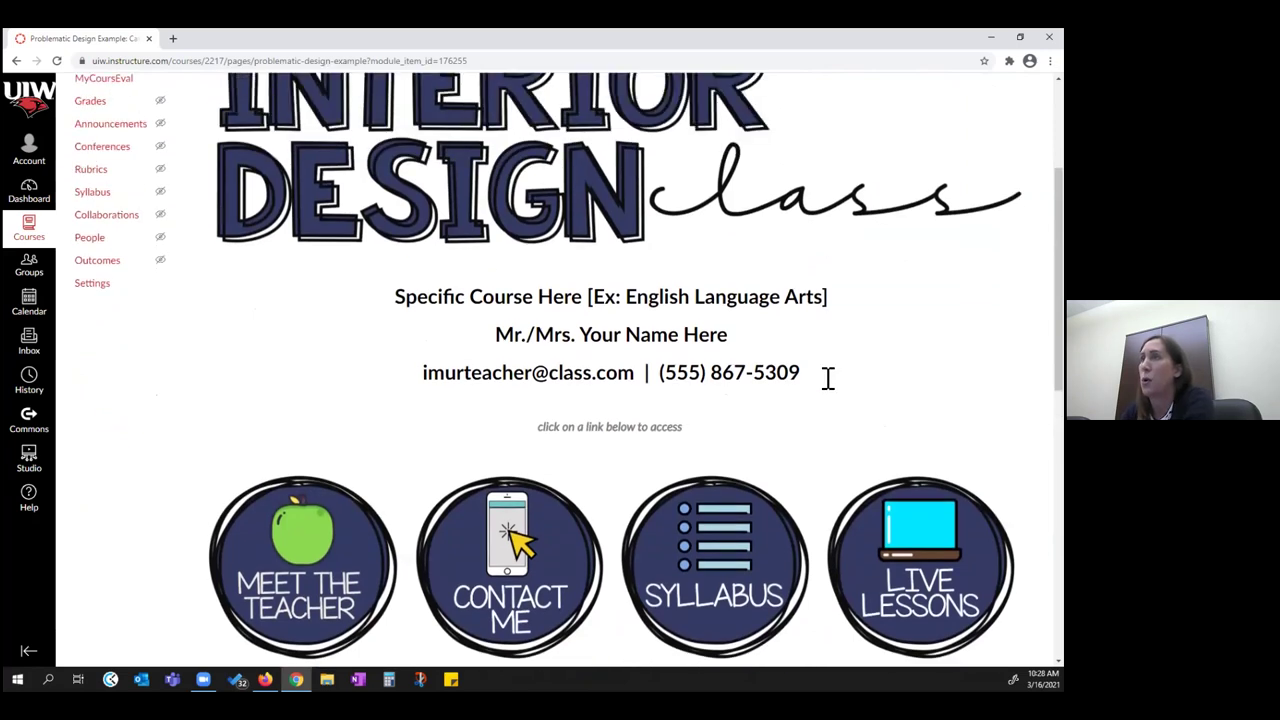
{"action": "scroll", "coordinate": [880, 495], "scroll_direction": "up", "scroll_amount": 3}
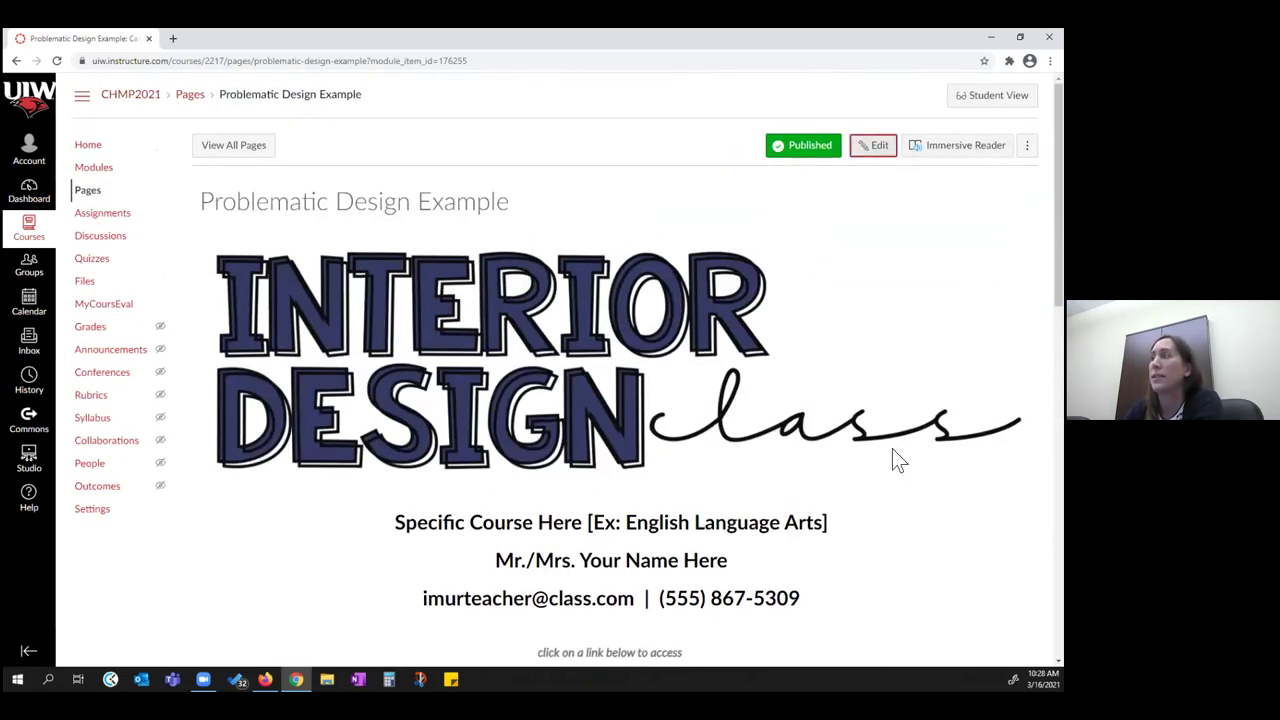
Step: Run the Accessibility Checker on the Problematic Design Example page, leave the editor without saving and look over the icon links
{"action": "left_click", "coordinate": [892, 448]}
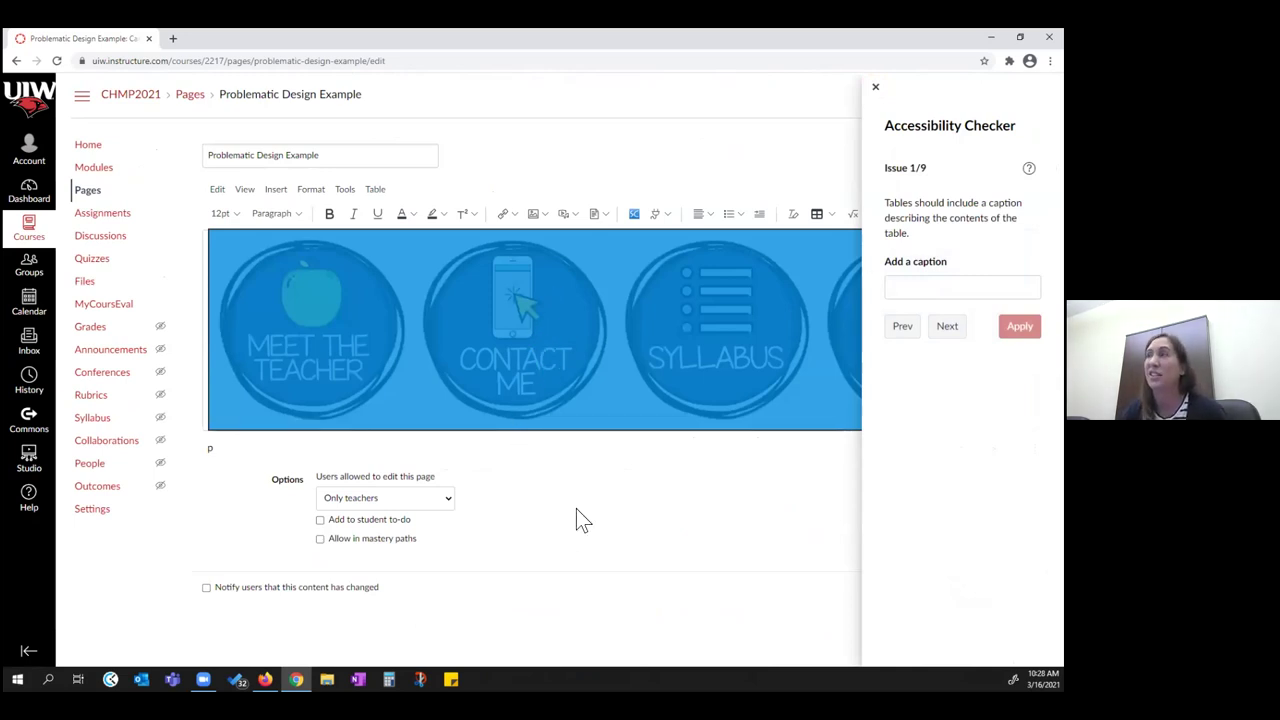
{"action": "left_click", "coordinate": [879, 90]}
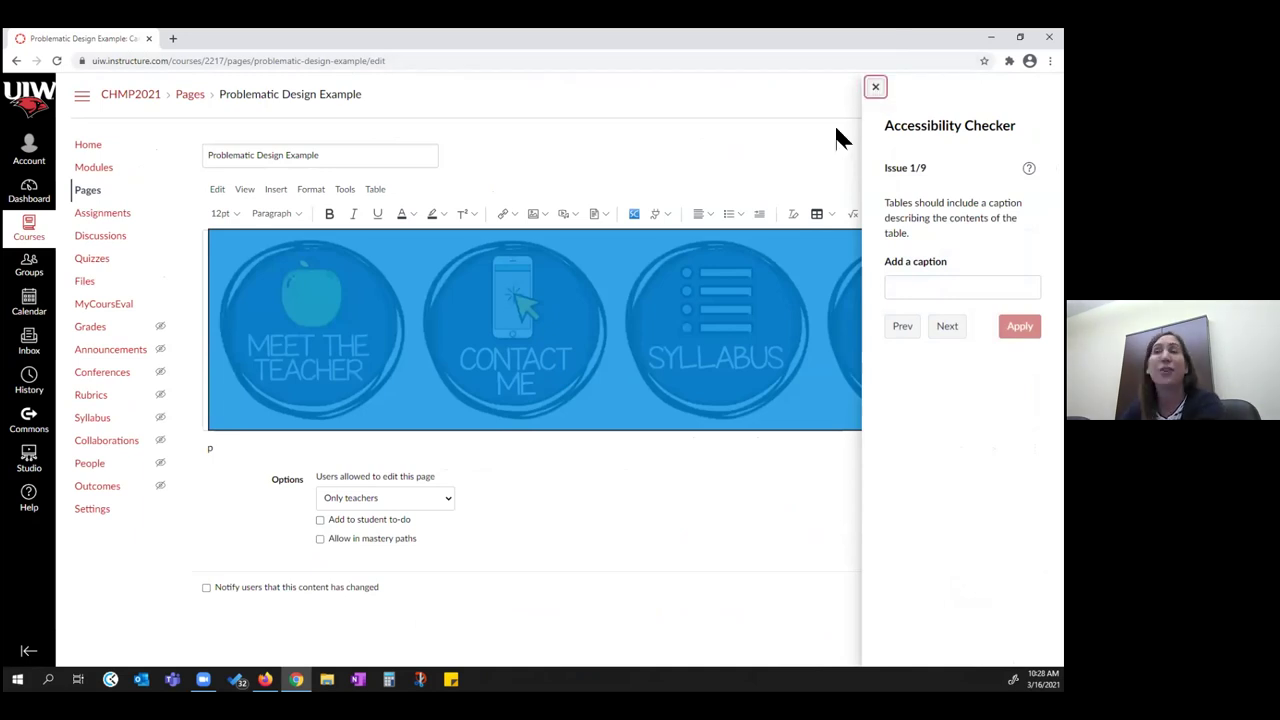
{"action": "left_click", "coordinate": [975, 589]}
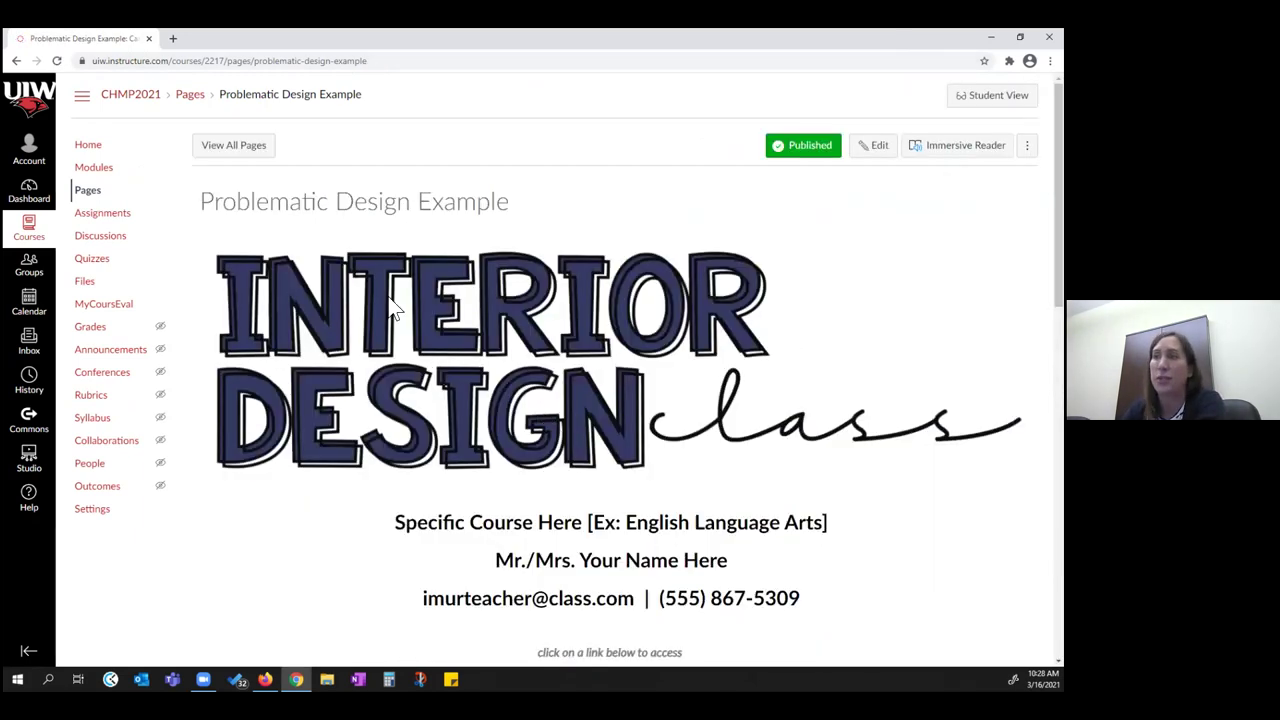
{"action": "scroll", "coordinate": [770, 380], "scroll_direction": "down", "scroll_amount": 3}
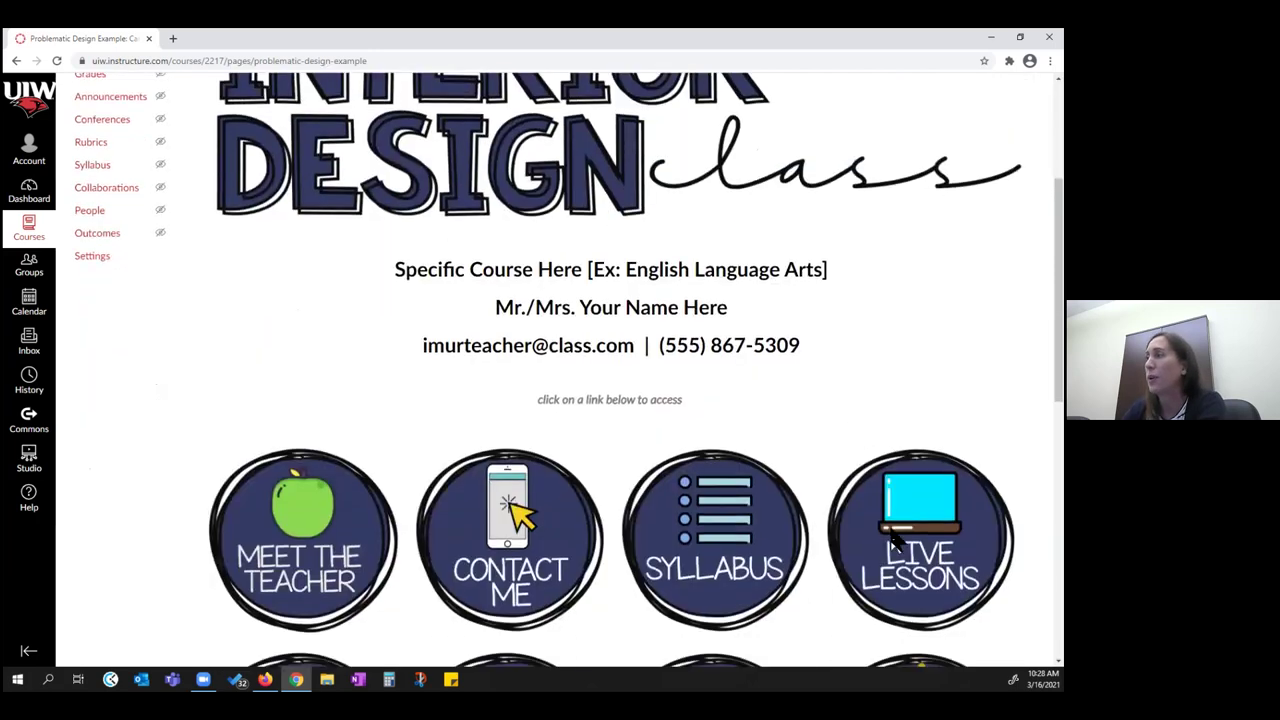
{"action": "scroll", "coordinate": [610, 370], "scroll_direction": "down", "scroll_amount": 3}
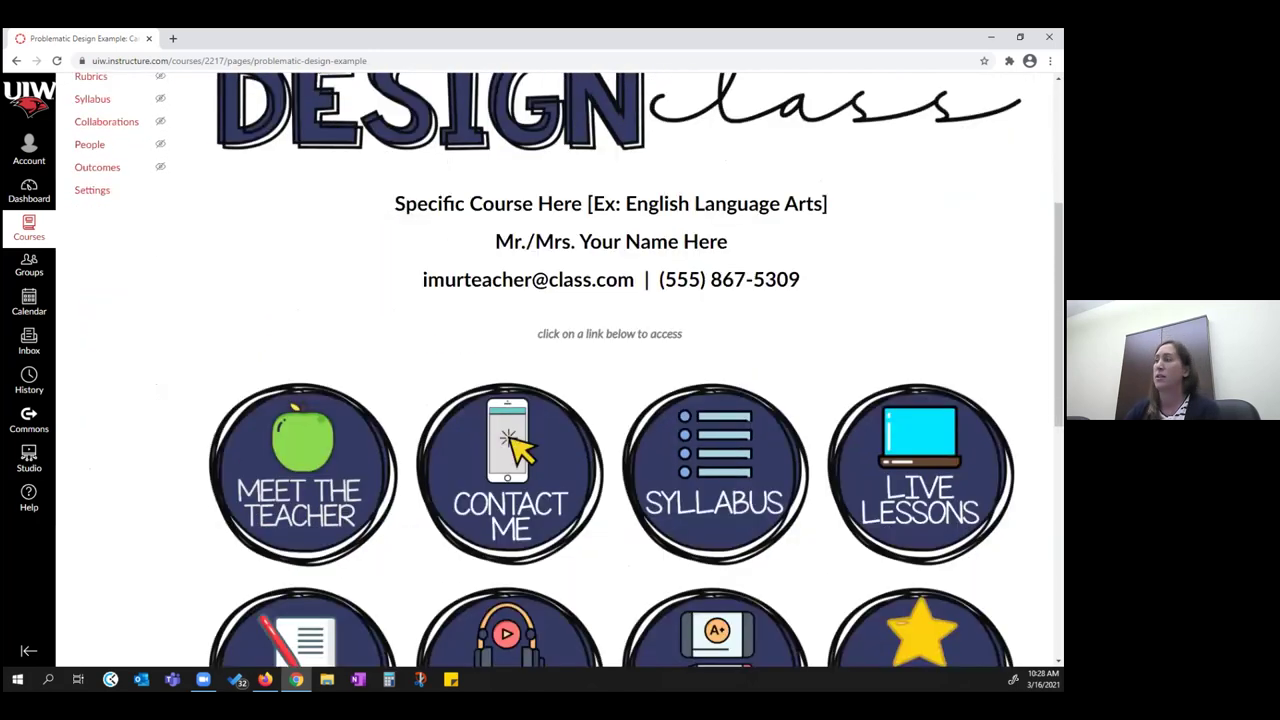
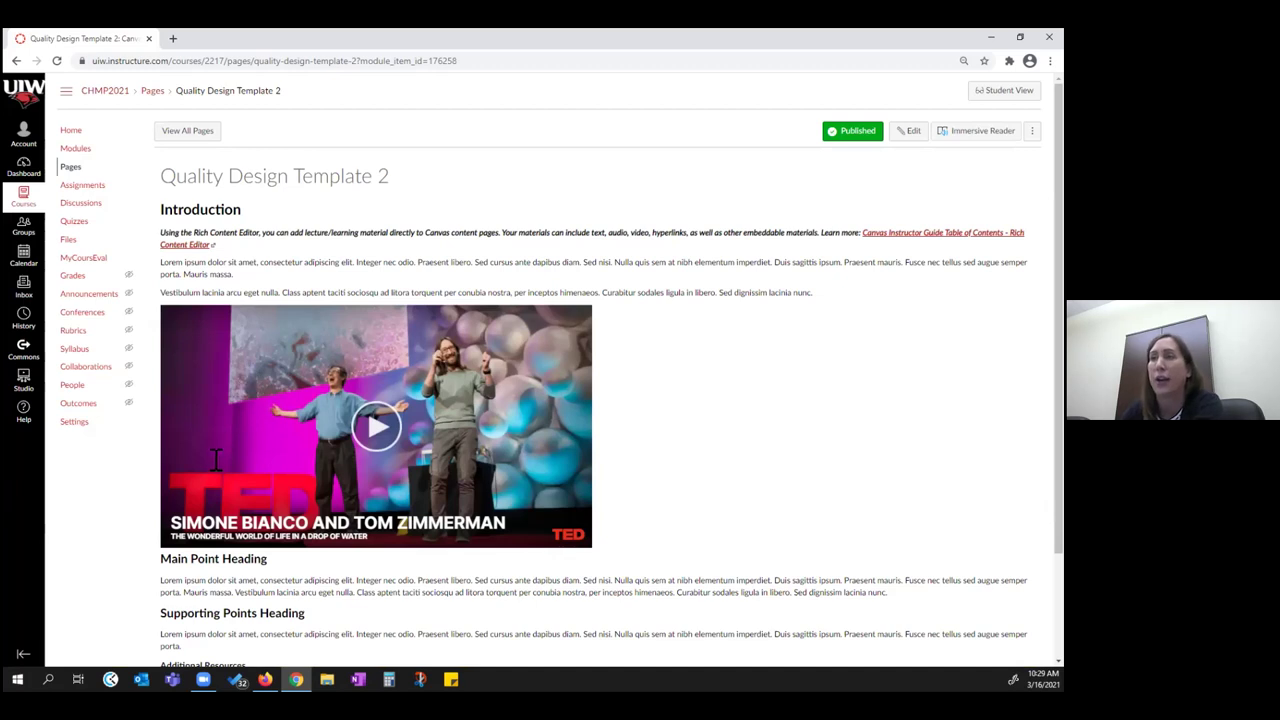
Step: Review Quality Design Template 2 down to its Additional Resources list and go on to Quality Design Template 3
{"action": "key", "text": "ctrl+minus"}
{"action": "scroll", "coordinate": [218, 480], "scroll_direction": "down", "scroll_amount": 3}
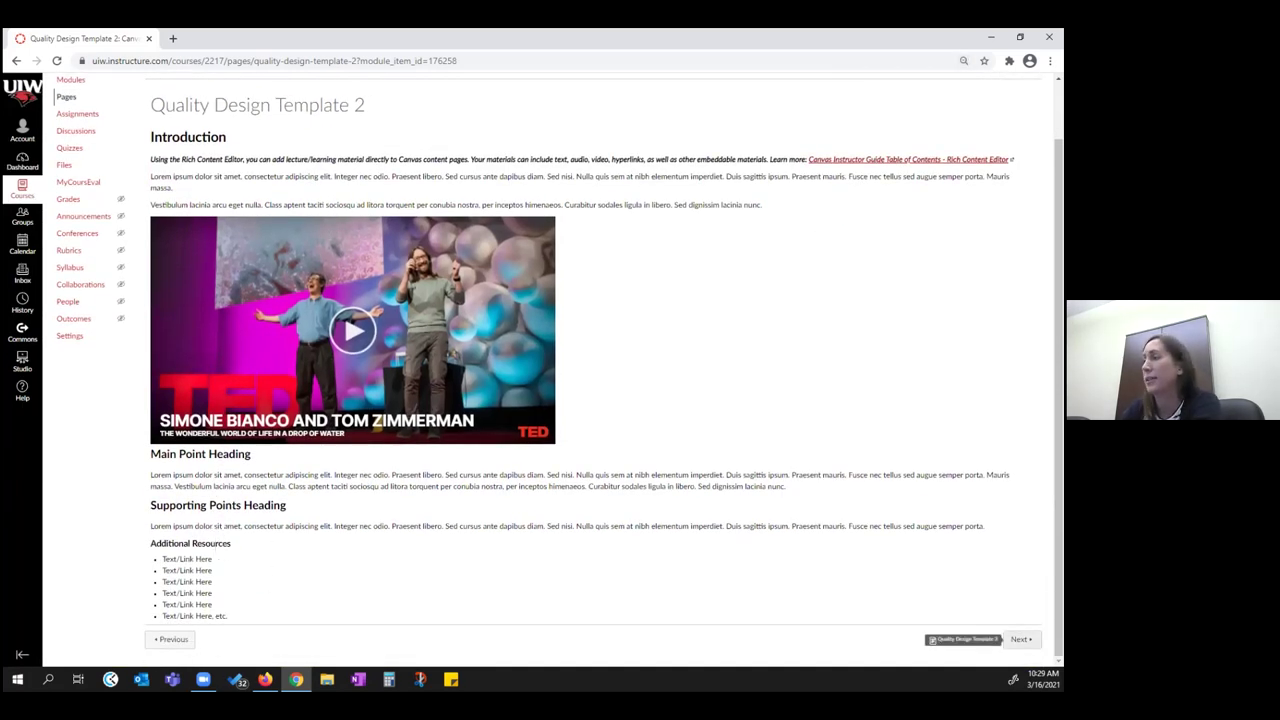
{"action": "left_click", "coordinate": [1020, 639]}
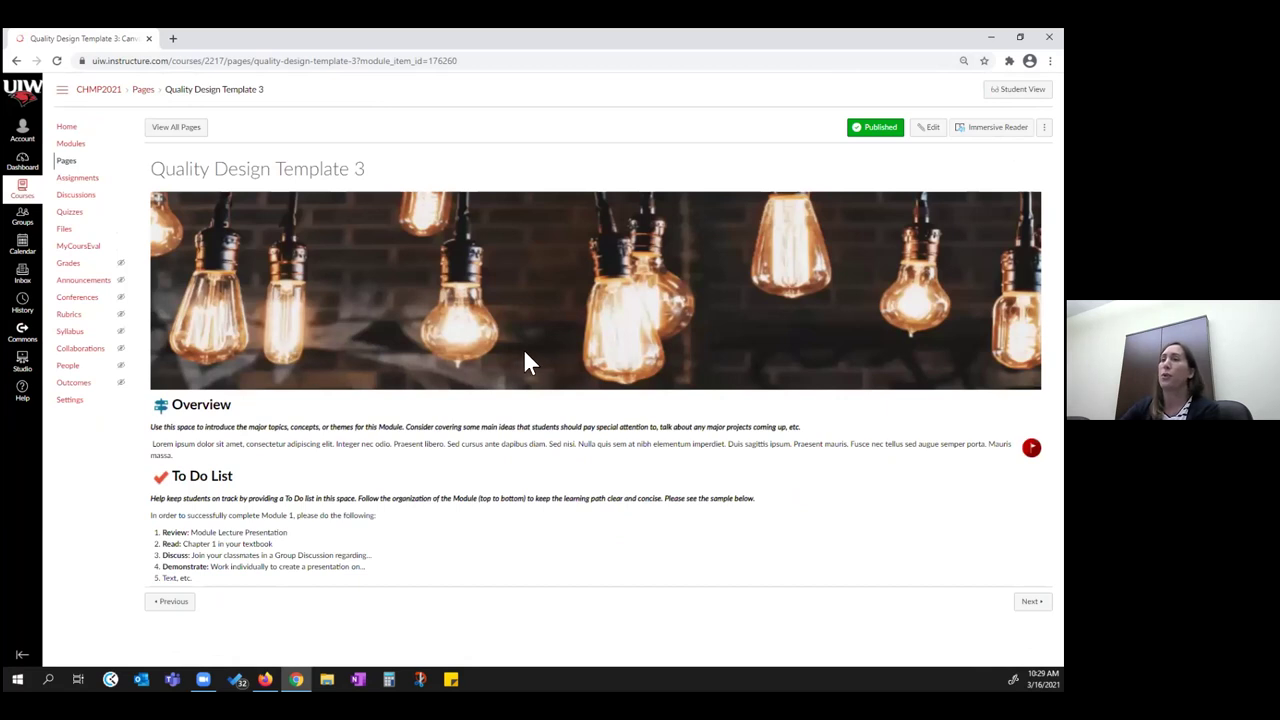
Step: Open Quality Design Template 3 for editing and inspect the Overview heading's icon and text and the To Do List
{"action": "left_click", "coordinate": [930, 132]}
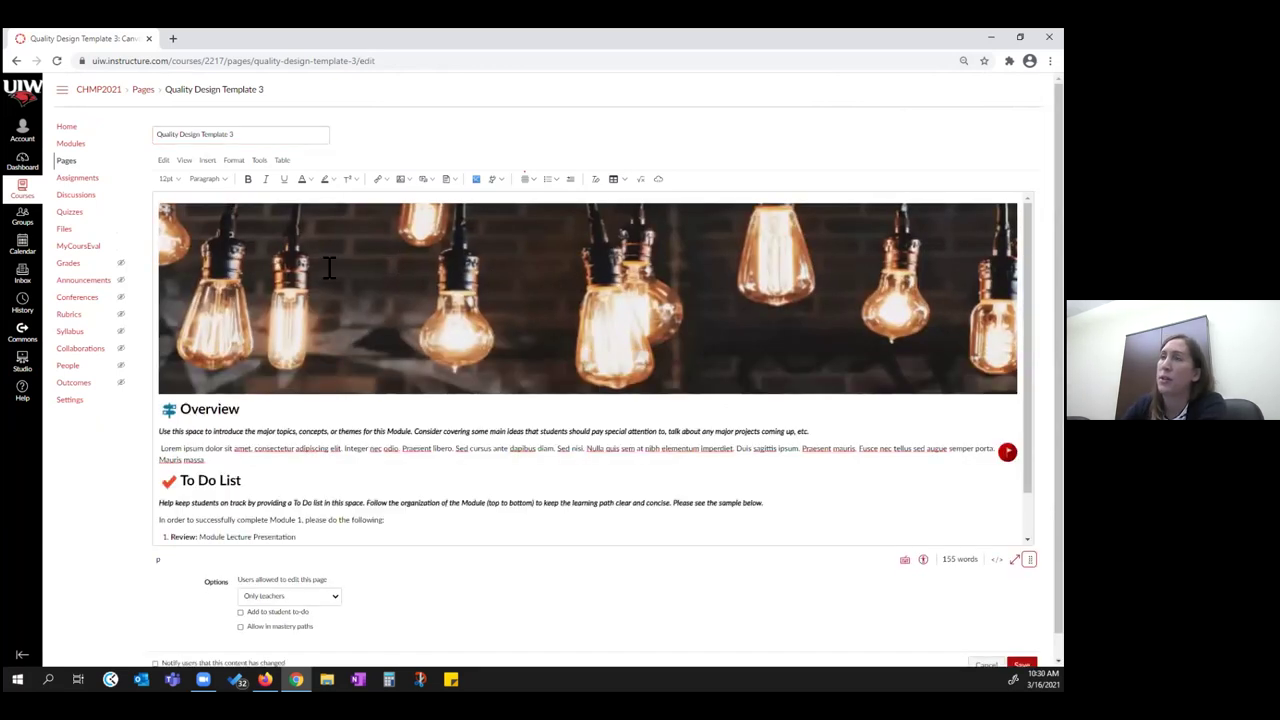
{"action": "left_click", "coordinate": [170, 411]}
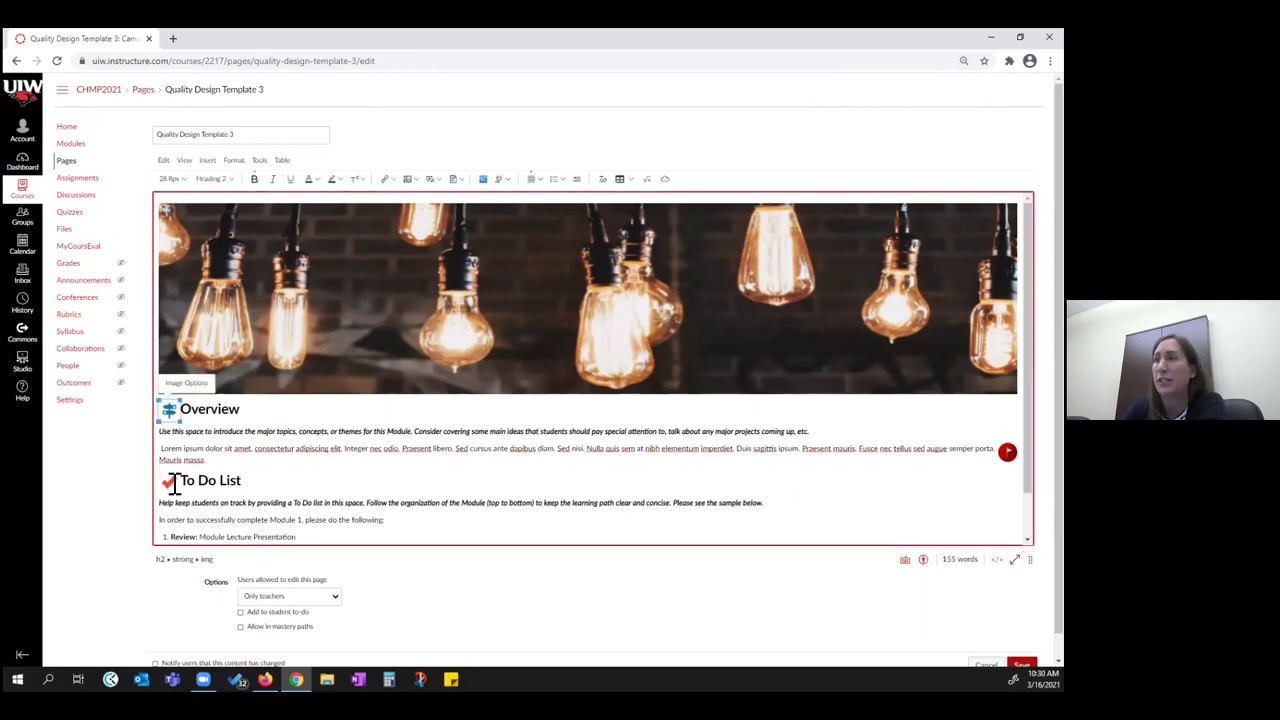
{"action": "scroll", "coordinate": [643, 504], "scroll_direction": "down", "scroll_amount": 1}
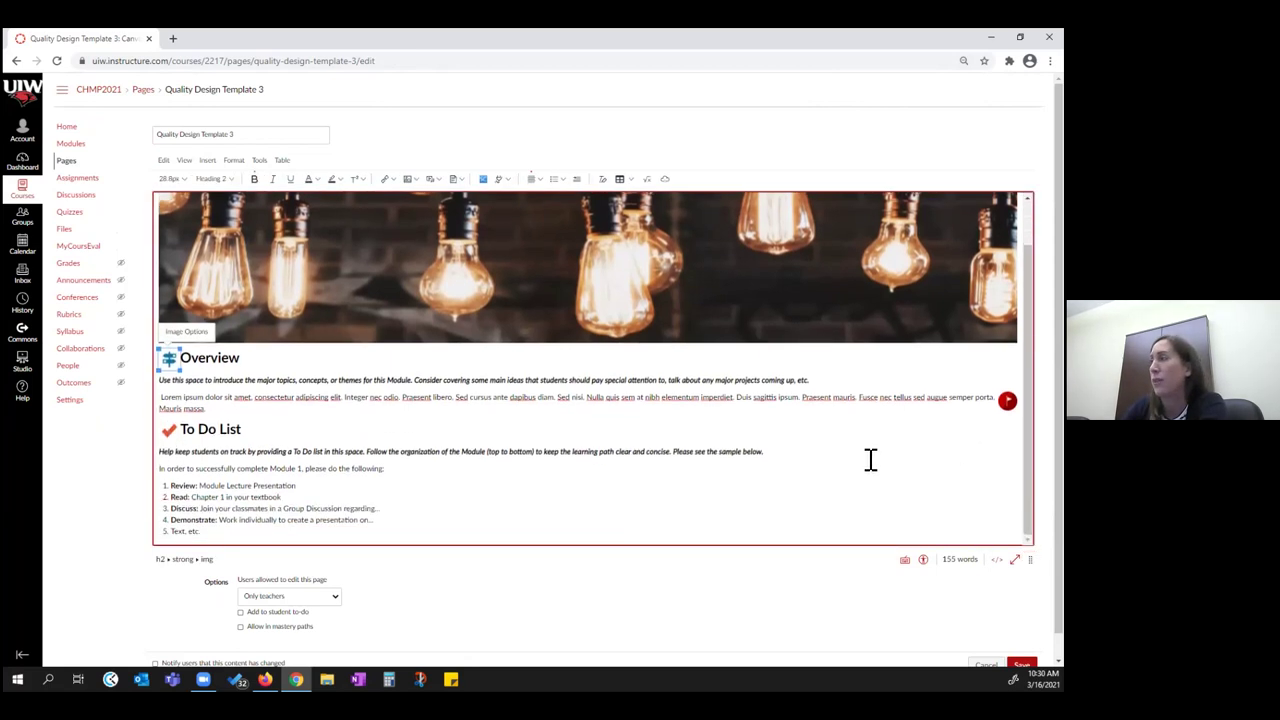
{"action": "left_click", "coordinate": [205, 362]}
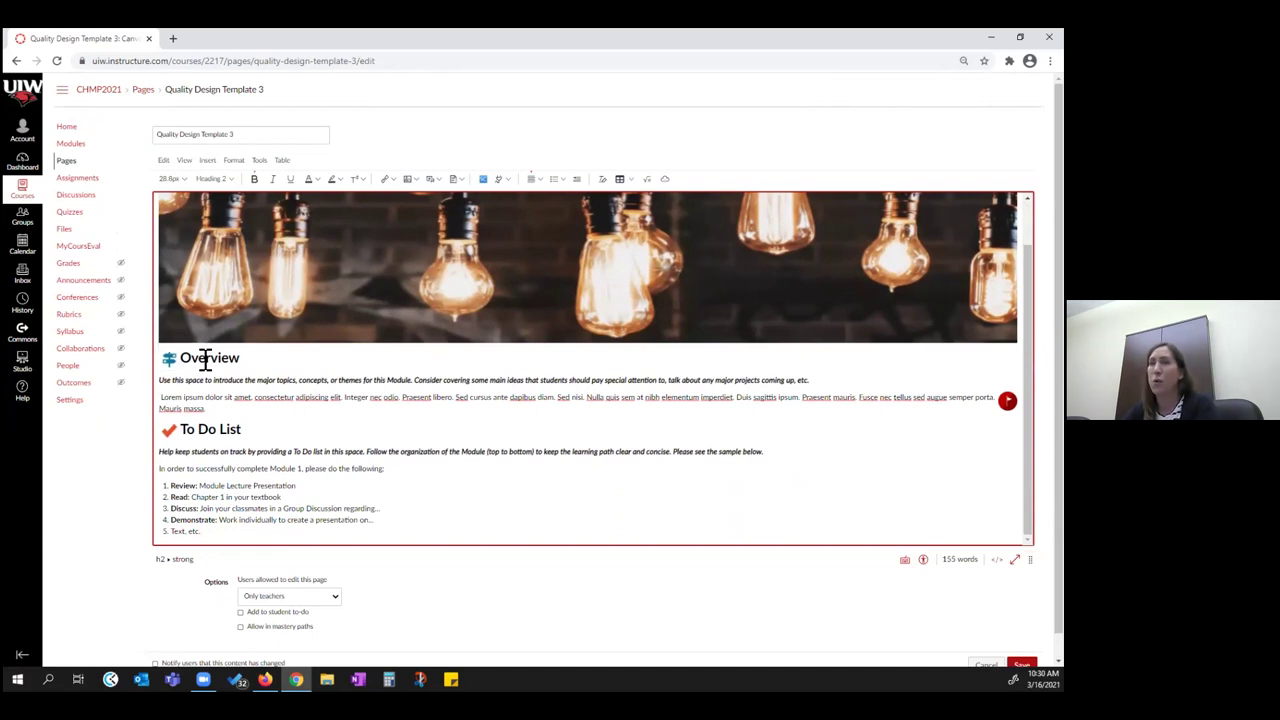
Step: Insert a blank line in Paragraph style above the Overview heading and another blank line above the To Do List heading
{"action": "key", "text": "Return"}
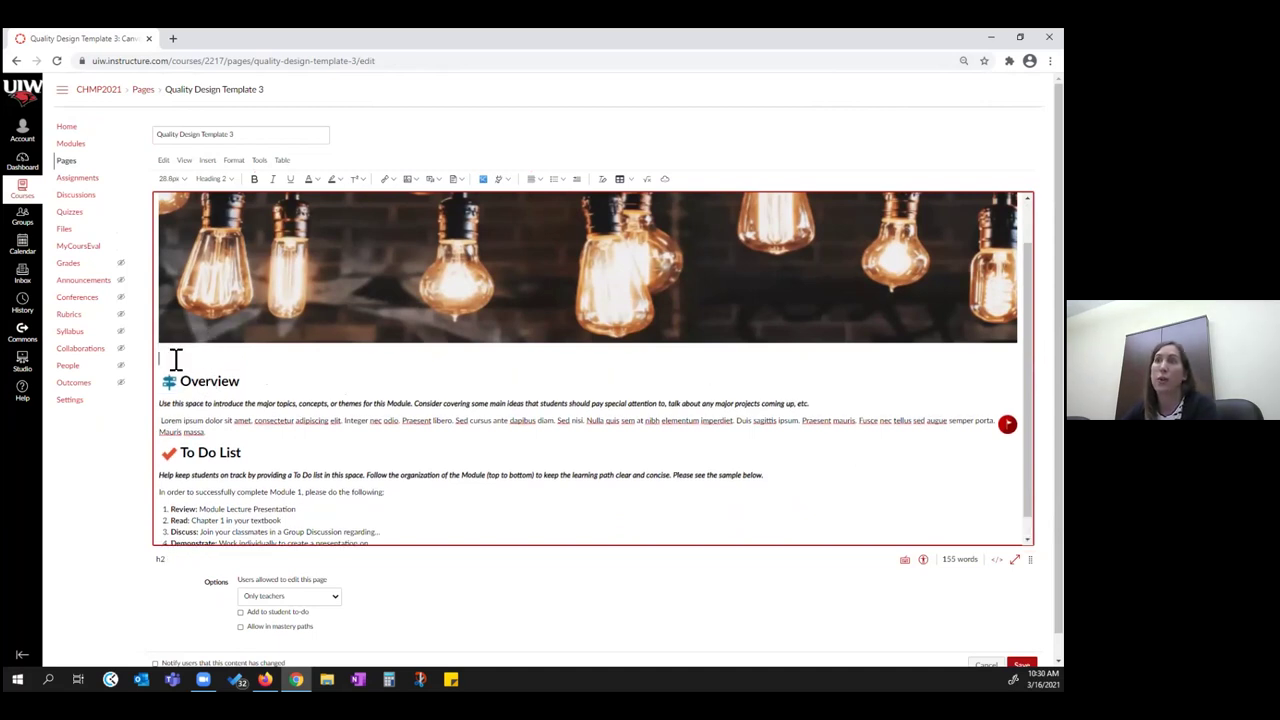
{"action": "left_click", "coordinate": [229, 181]}
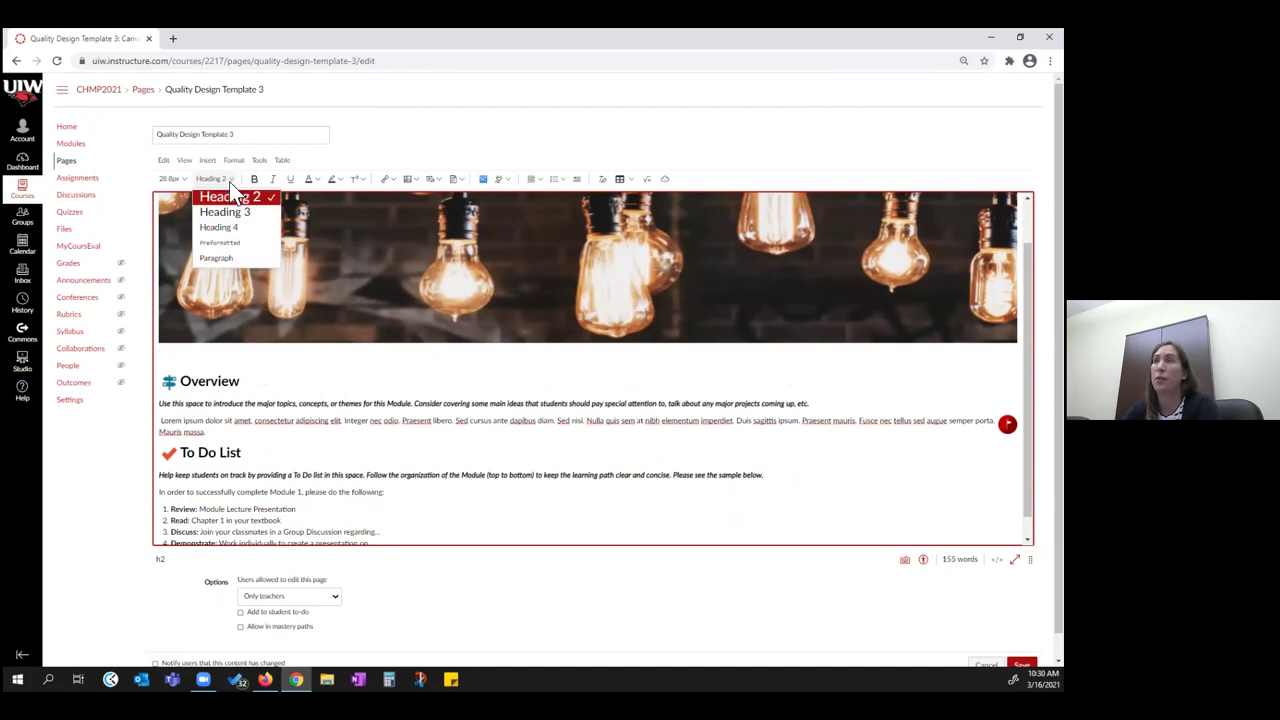
{"action": "left_click", "coordinate": [215, 262]}
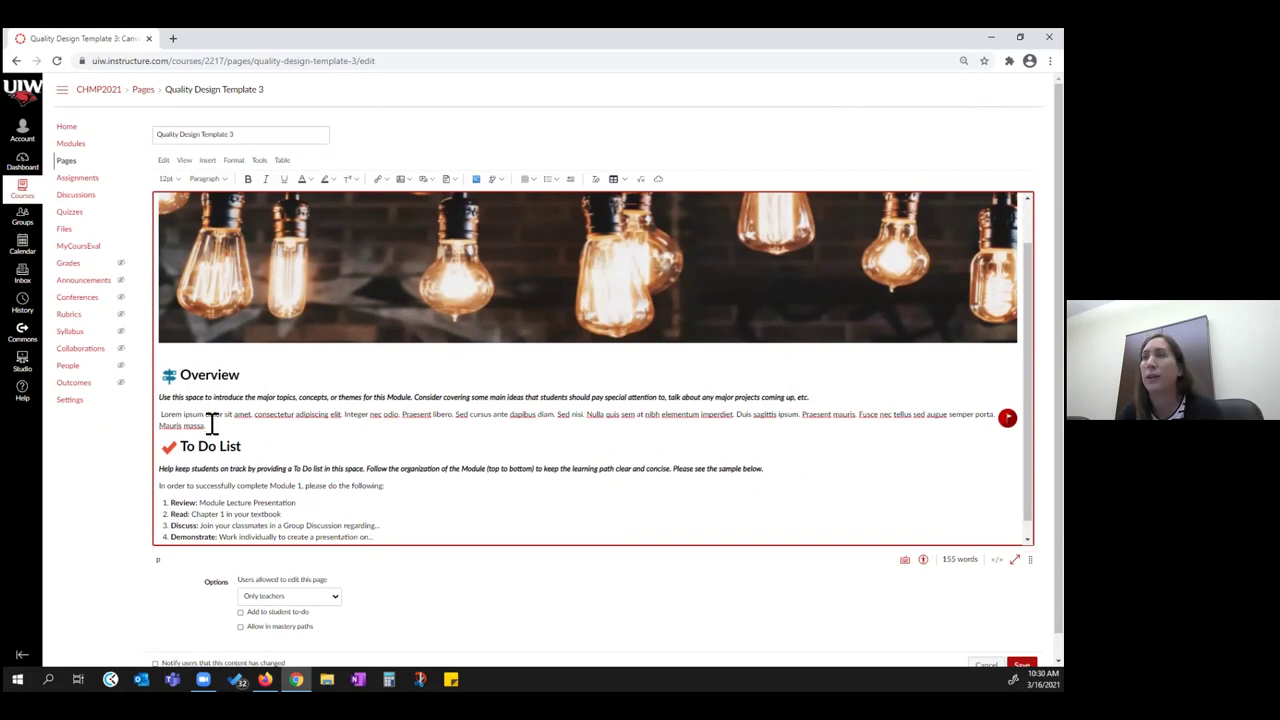
{"action": "key", "text": "Return"}
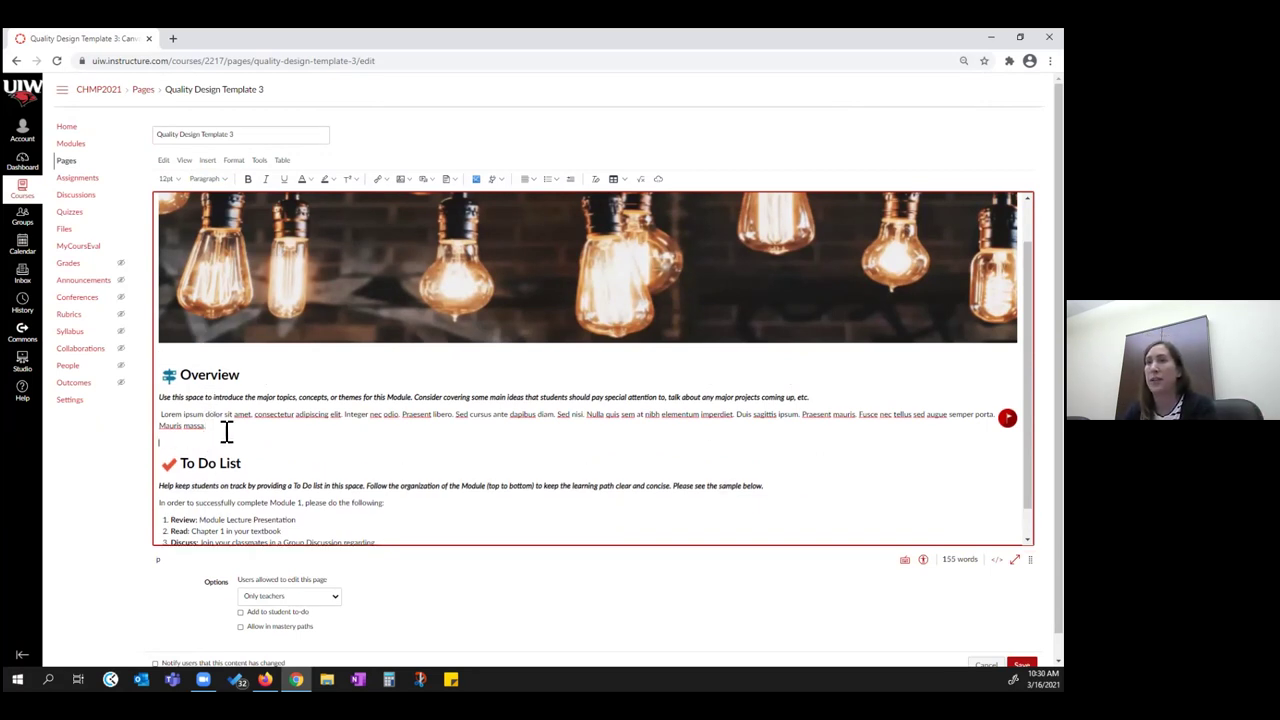
Step: Run the Accessibility Checker on the page, examine the flagged image's alt text and close the checker without applying a fix
{"action": "scroll", "coordinate": [272, 430], "scroll_direction": "down", "scroll_amount": 2}
{"action": "left_click", "coordinate": [922, 535]}
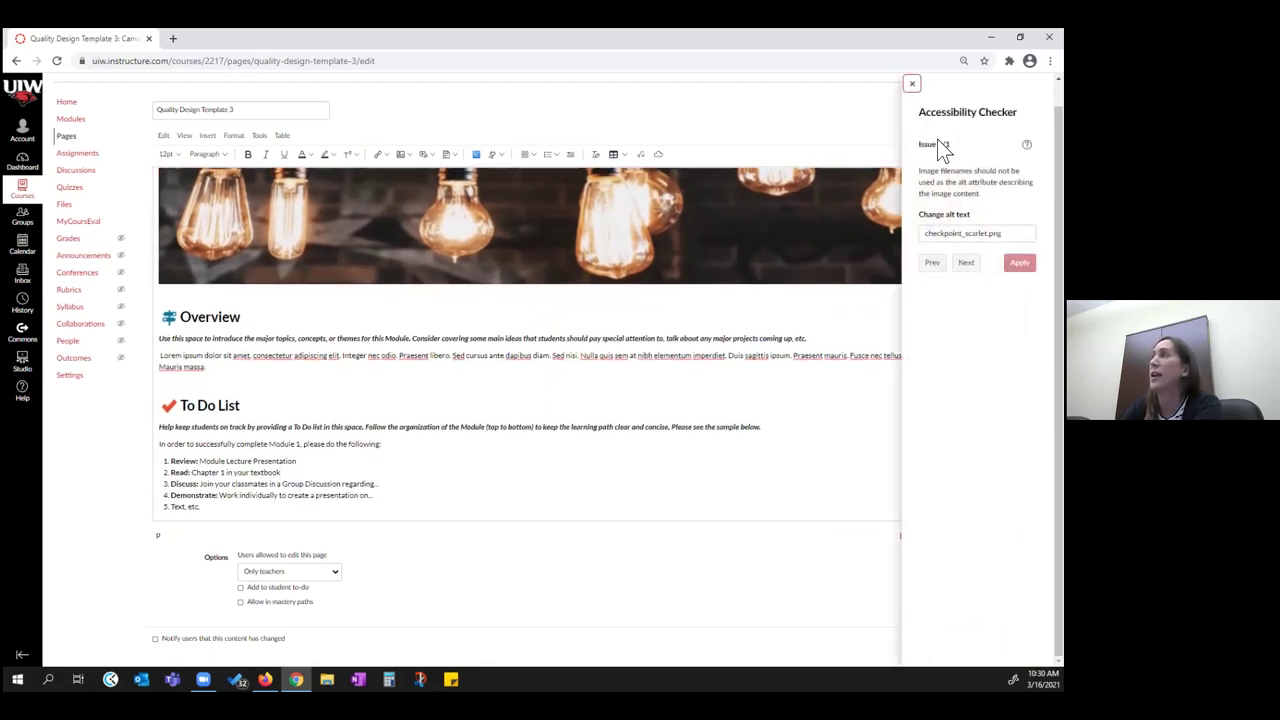
{"action": "left_click", "coordinate": [953, 233]}
{"action": "left_click_drag", "start_coordinate": [1001, 233], "coordinate": [986, 233]}
{"action": "left_click", "coordinate": [1000, 233]}
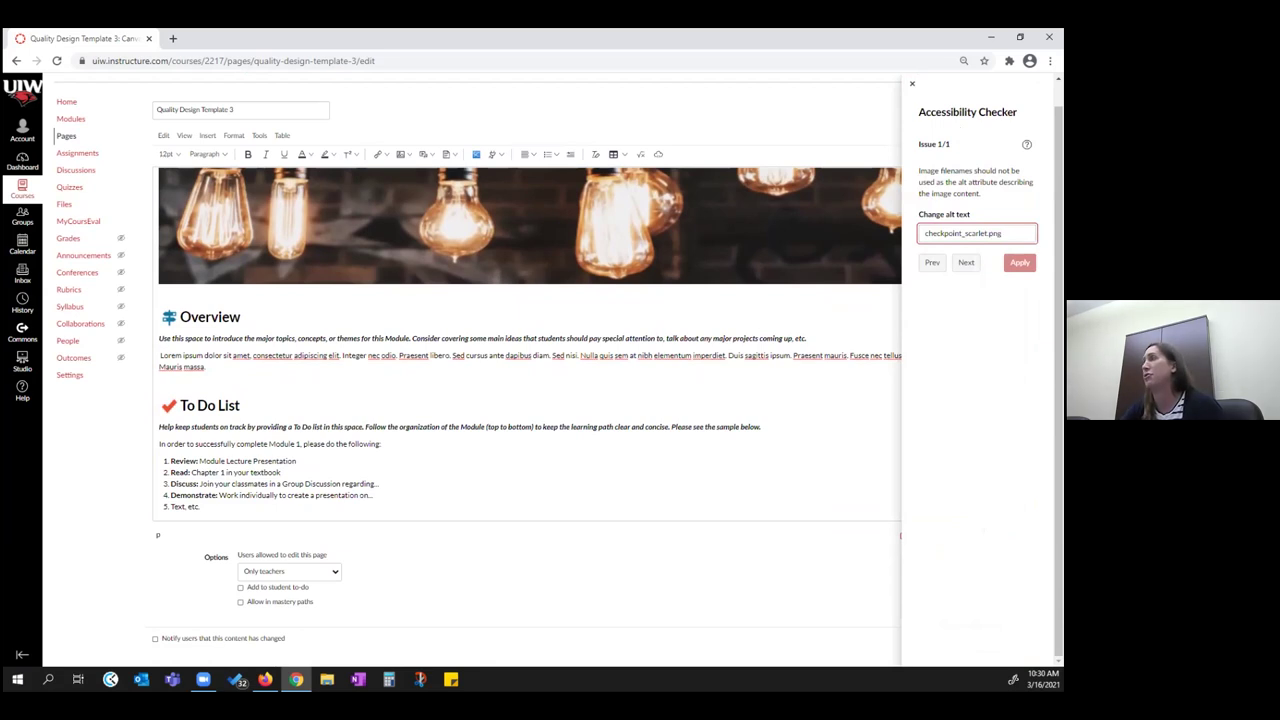
{"action": "triple_click", "coordinate": [947, 233]}
{"action": "left_click", "coordinate": [912, 83]}
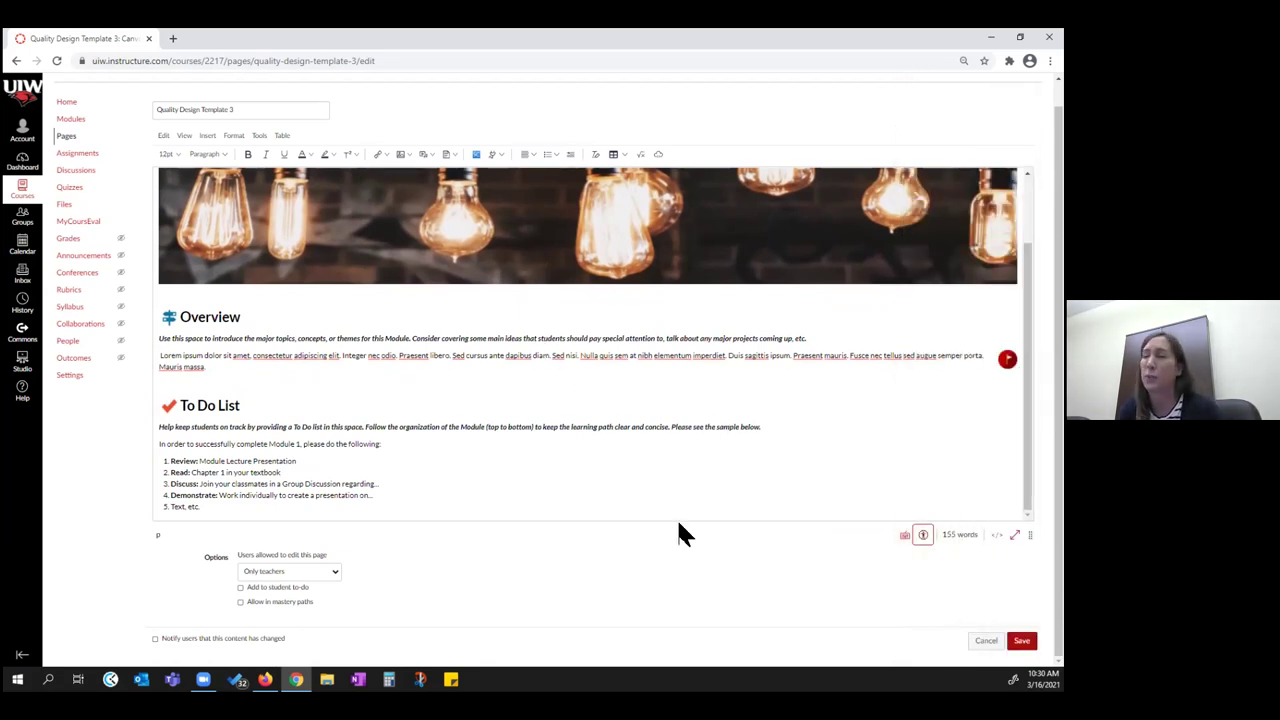
Step: Save the Quality Design Template 3 page and go to the Let's Build a Module! section of the course modules
{"action": "left_click", "coordinate": [1021, 640]}
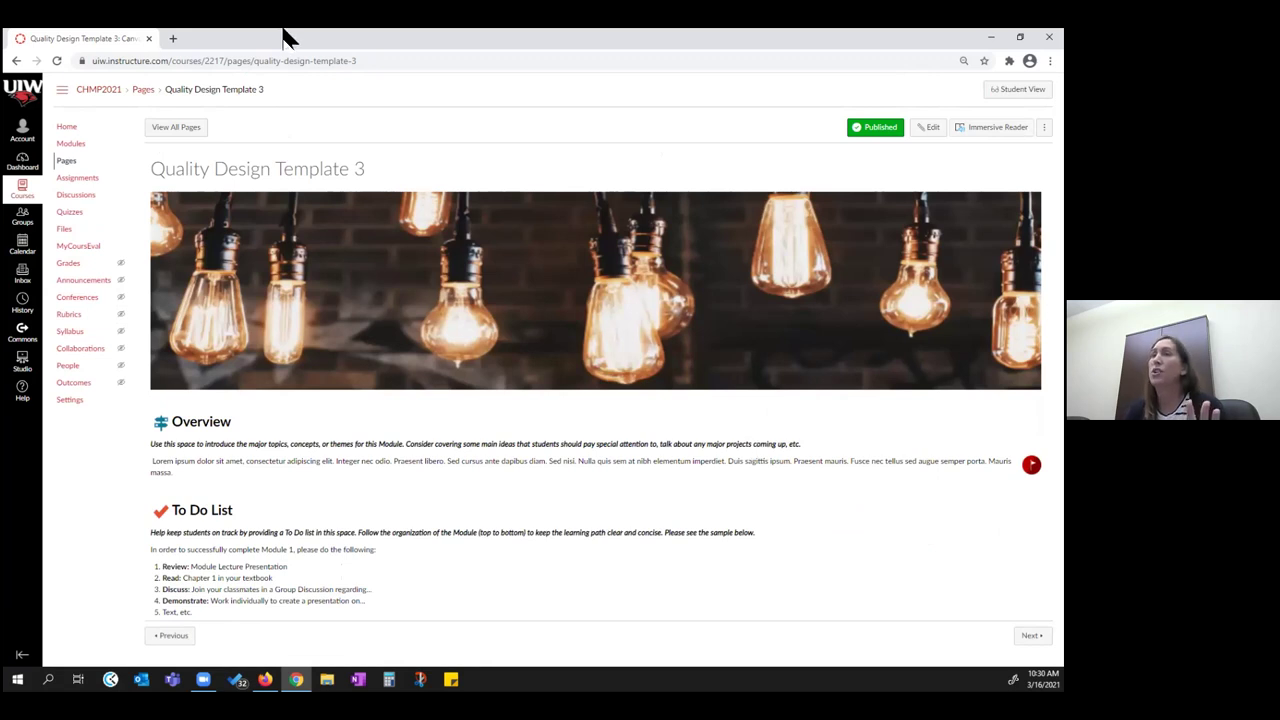
{"action": "left_click", "coordinate": [72, 146]}
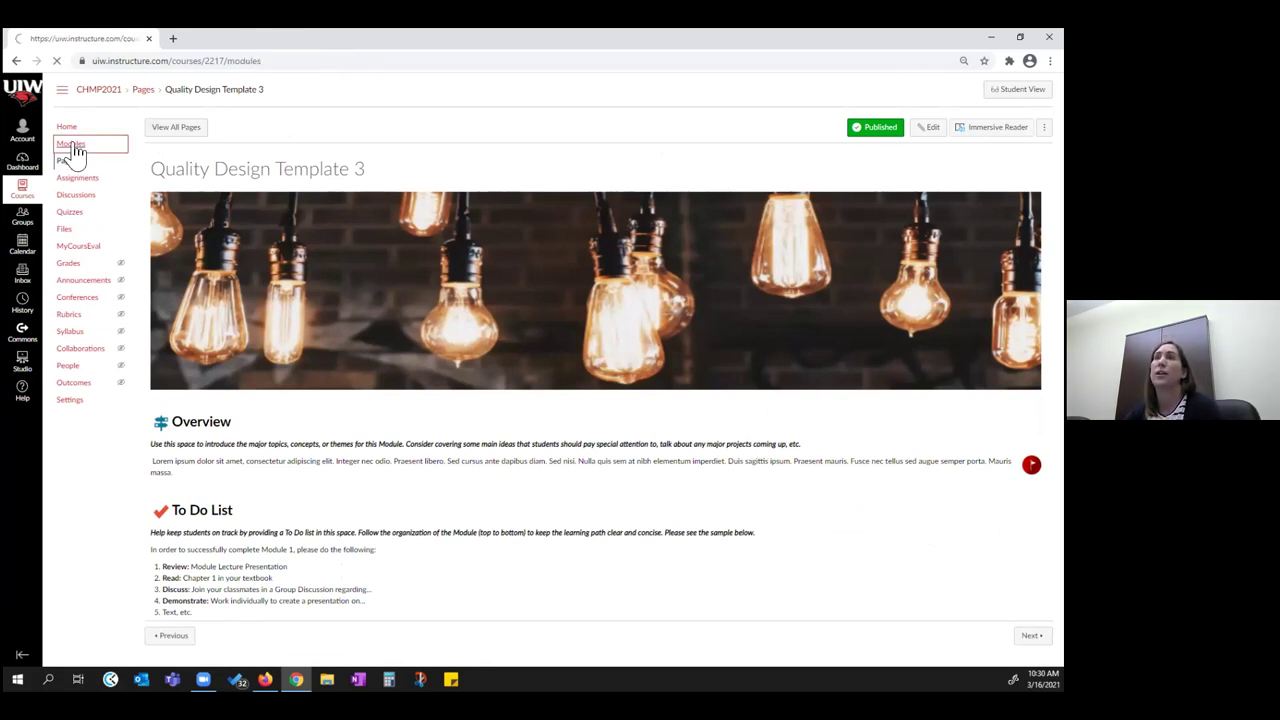
{"action": "scroll", "coordinate": [430, 290], "scroll_direction": "down", "scroll_amount": 10}
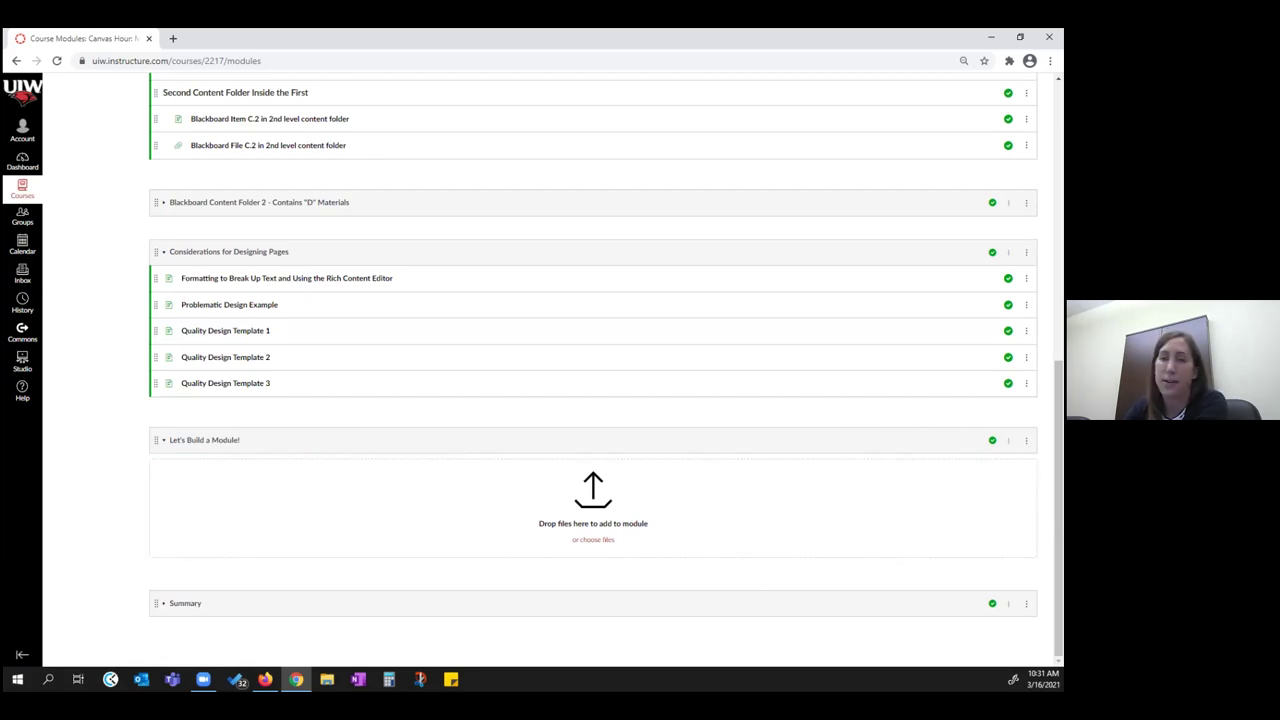
Step: Add the existing assignment Sample Assignment to the Let's Build a Module! module without indentation
{"action": "left_click", "coordinate": [1008, 440]}
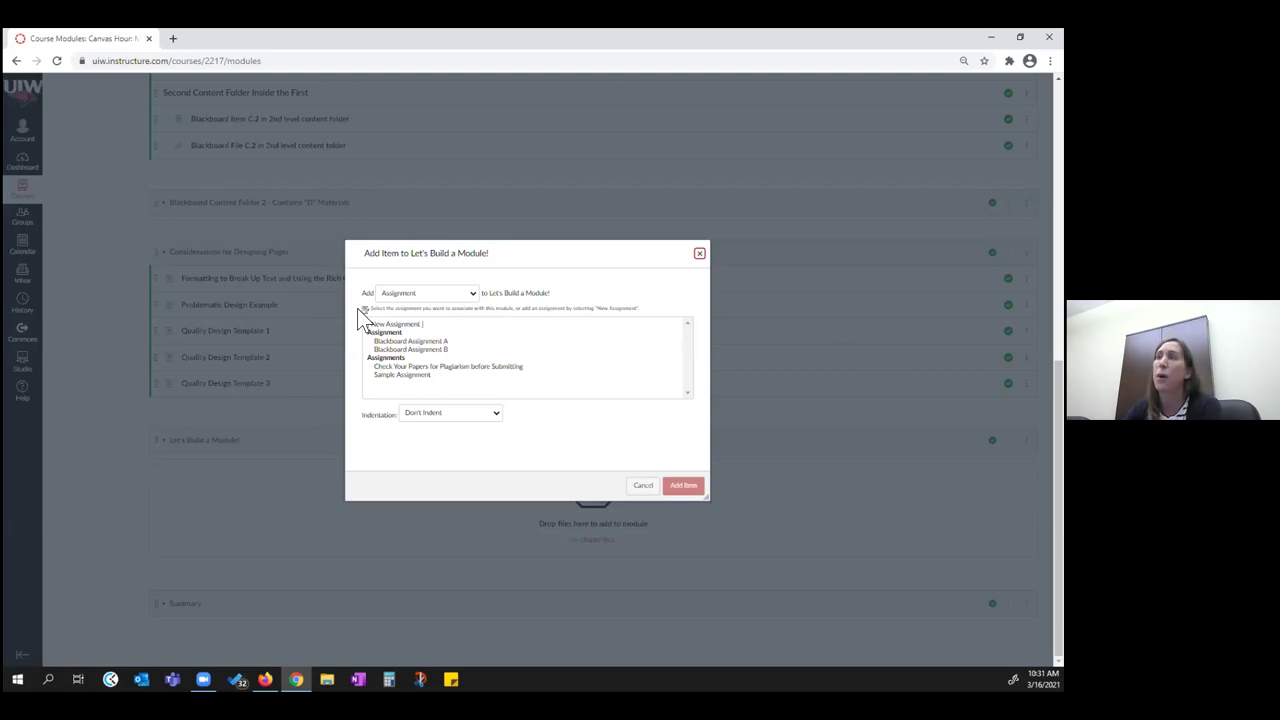
{"action": "left_click", "coordinate": [472, 294]}
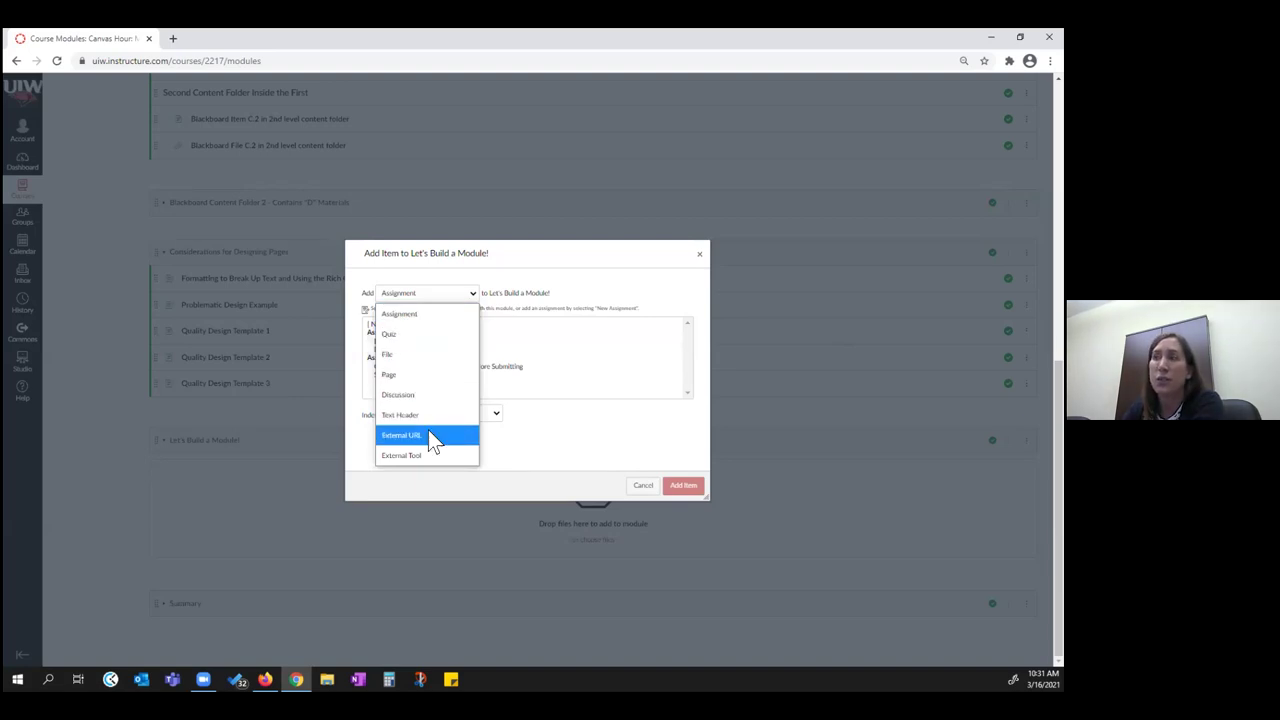
{"action": "left_click", "coordinate": [417, 316]}
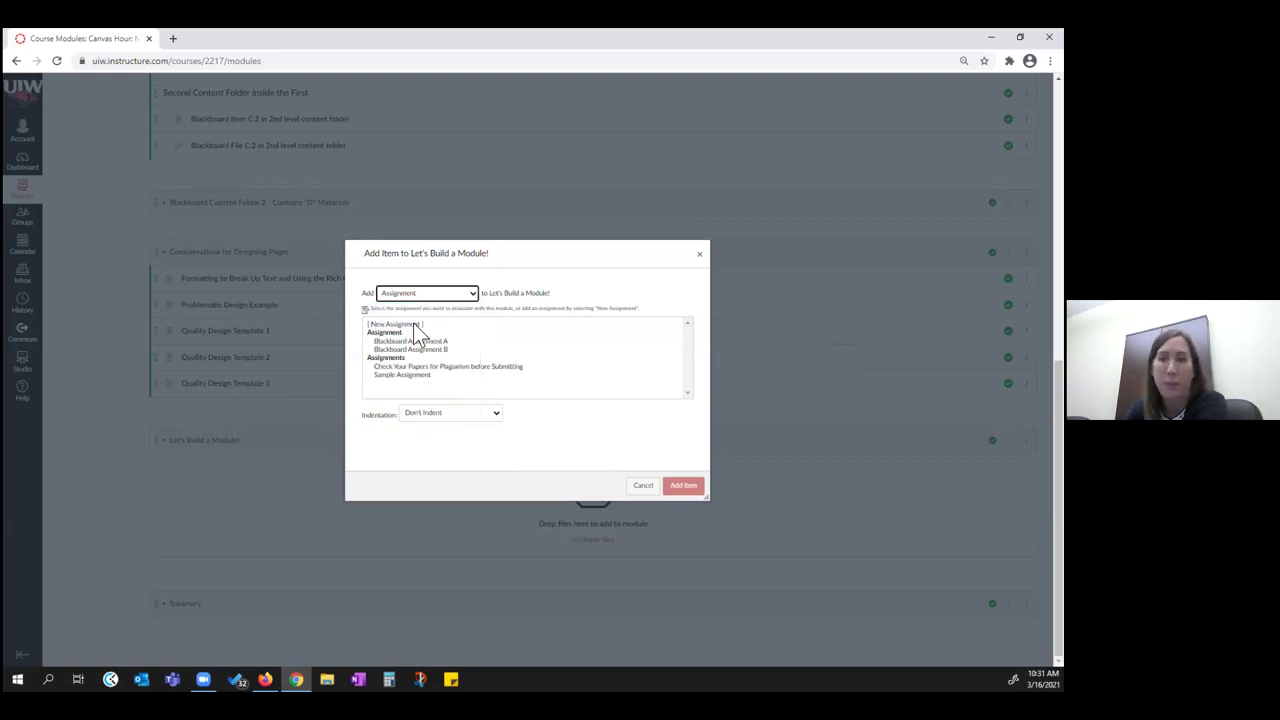
{"action": "left_click", "coordinate": [403, 374]}
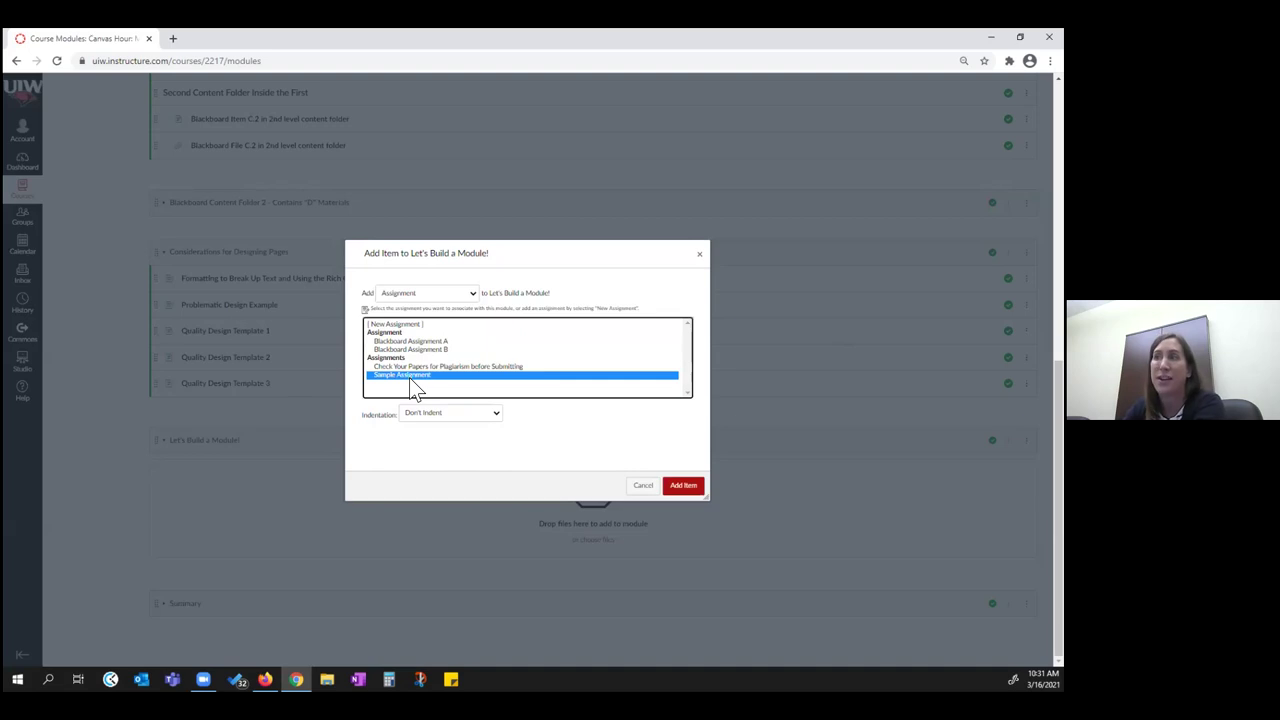
{"action": "left_click", "coordinate": [686, 490]}
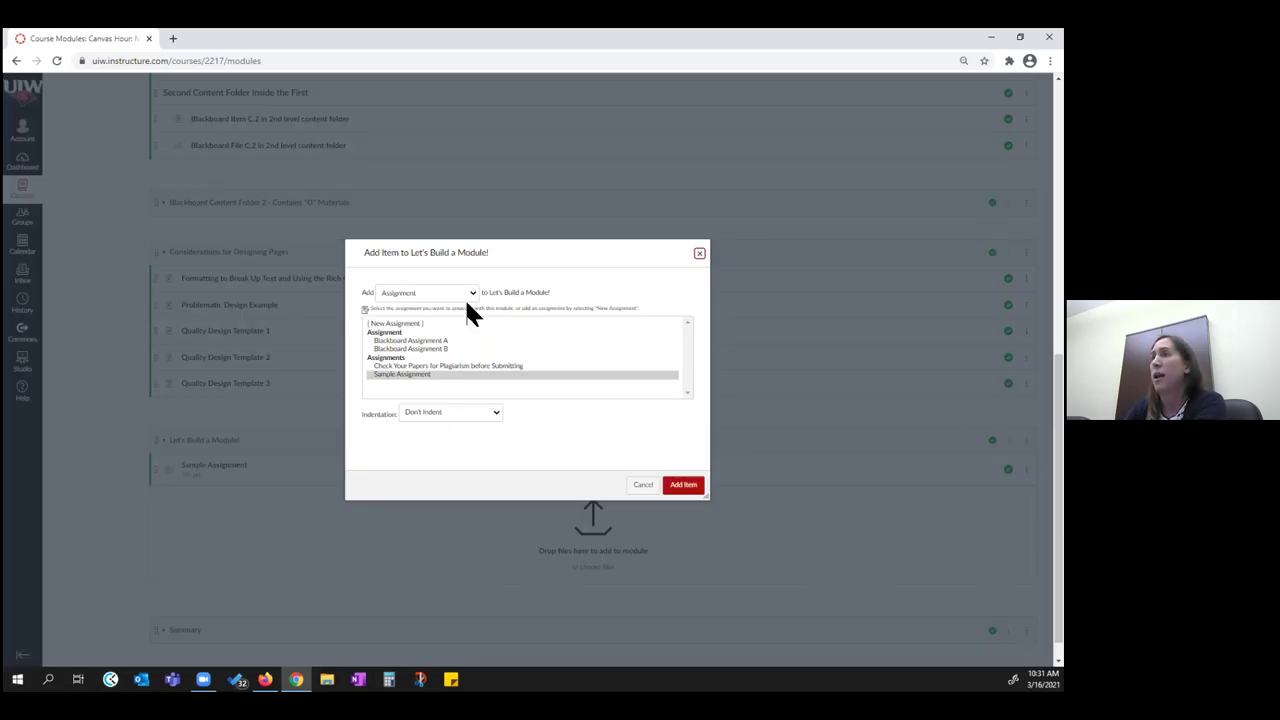
Step: Add the existing quiz Sample Quiz to the Let's Build a Module! module
{"action": "left_click", "coordinate": [473, 292]}
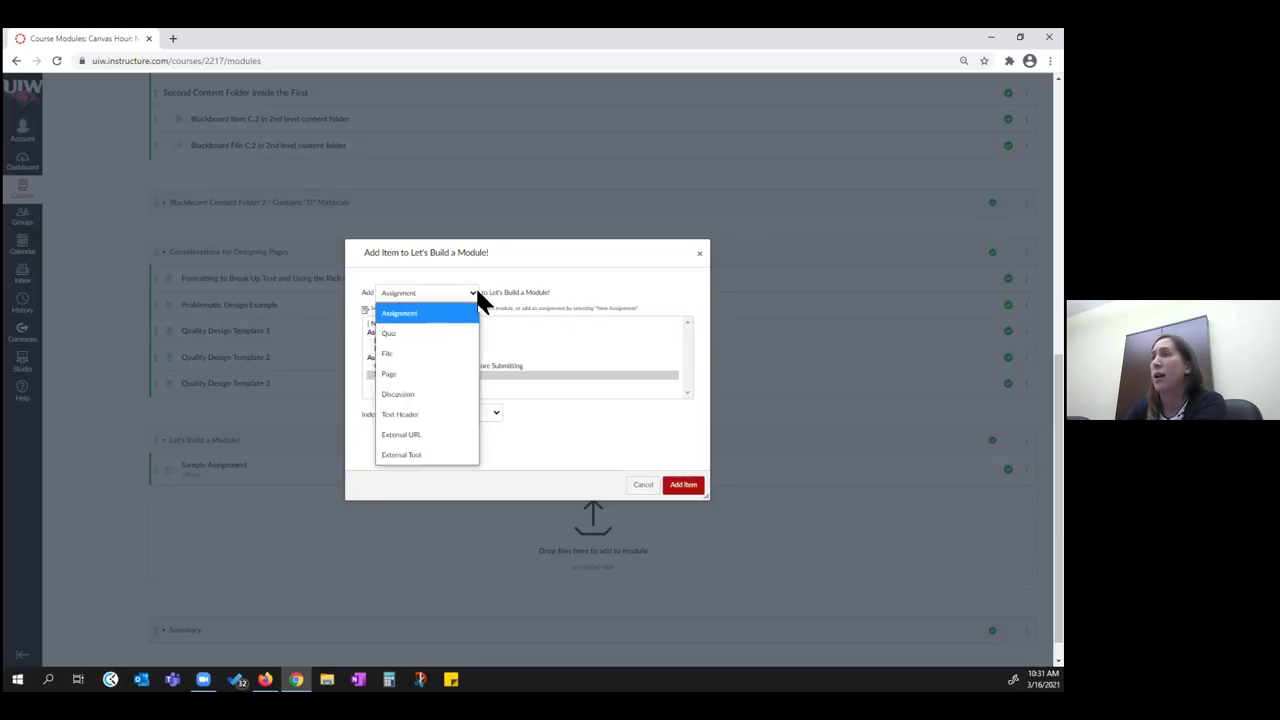
{"action": "left_click", "coordinate": [413, 332]}
{"action": "left_click", "coordinate": [391, 332]}
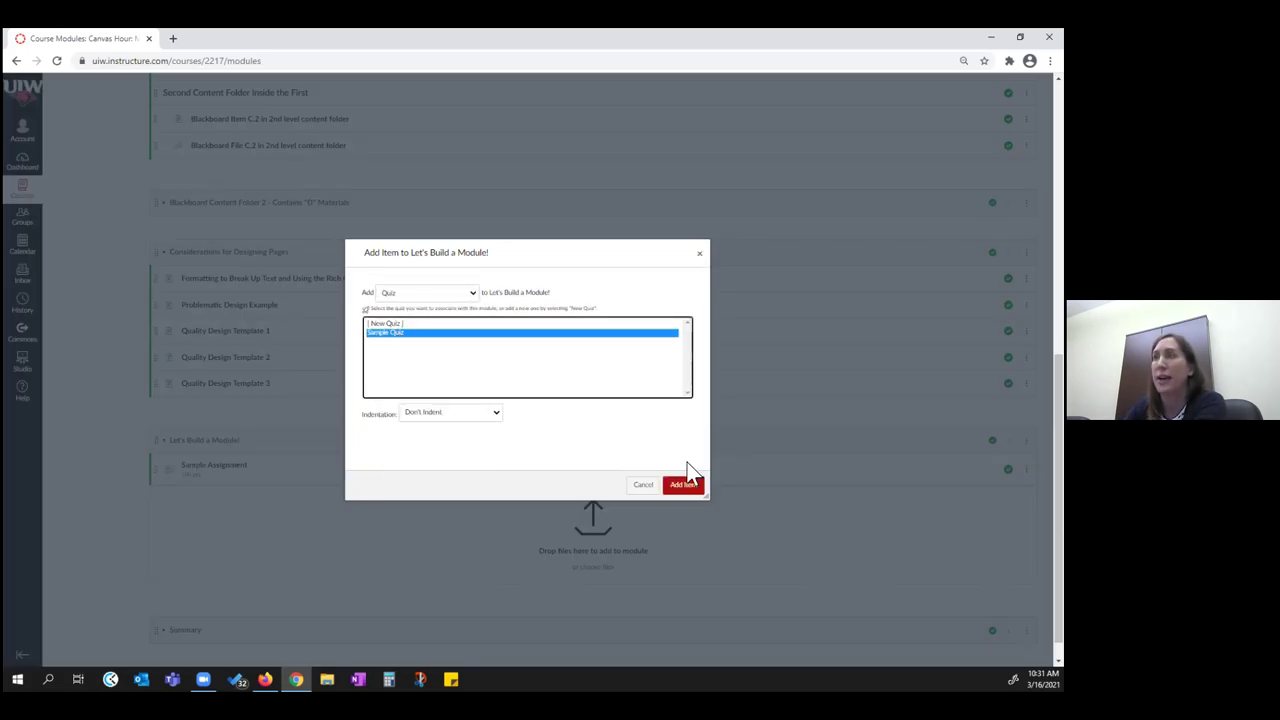
{"action": "left_click", "coordinate": [686, 486]}
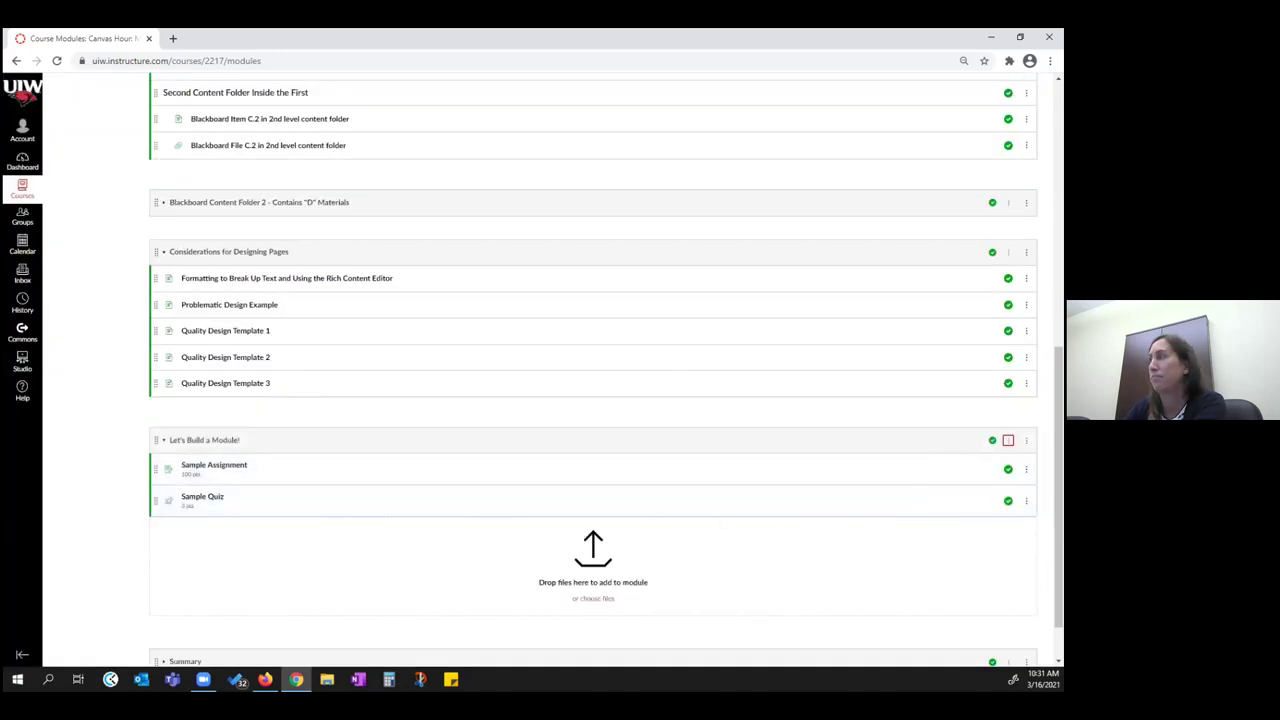
Step: Add the file Accelerated English.docx from the Blackboard Course Copy/Documents folder to the Let's Build a Module! module
{"action": "left_click", "coordinate": [1008, 440]}
{"action": "left_click", "coordinate": [473, 292]}
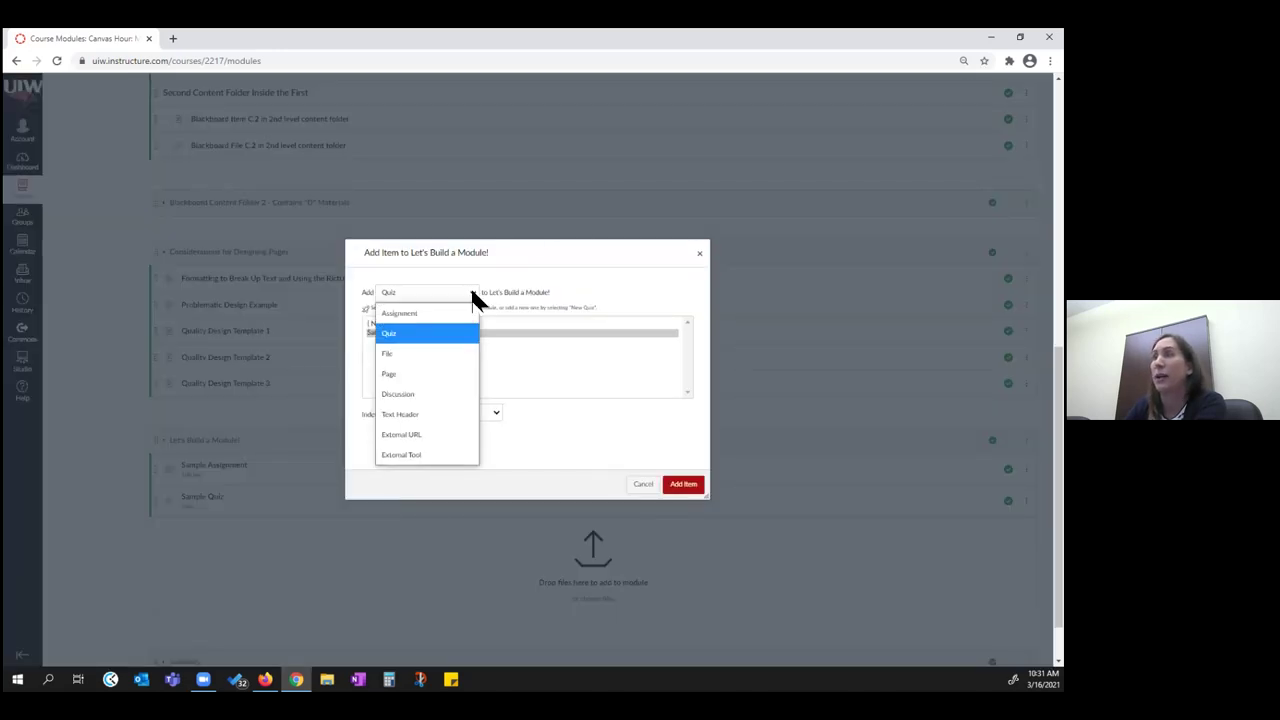
{"action": "left_click", "coordinate": [420, 352]}
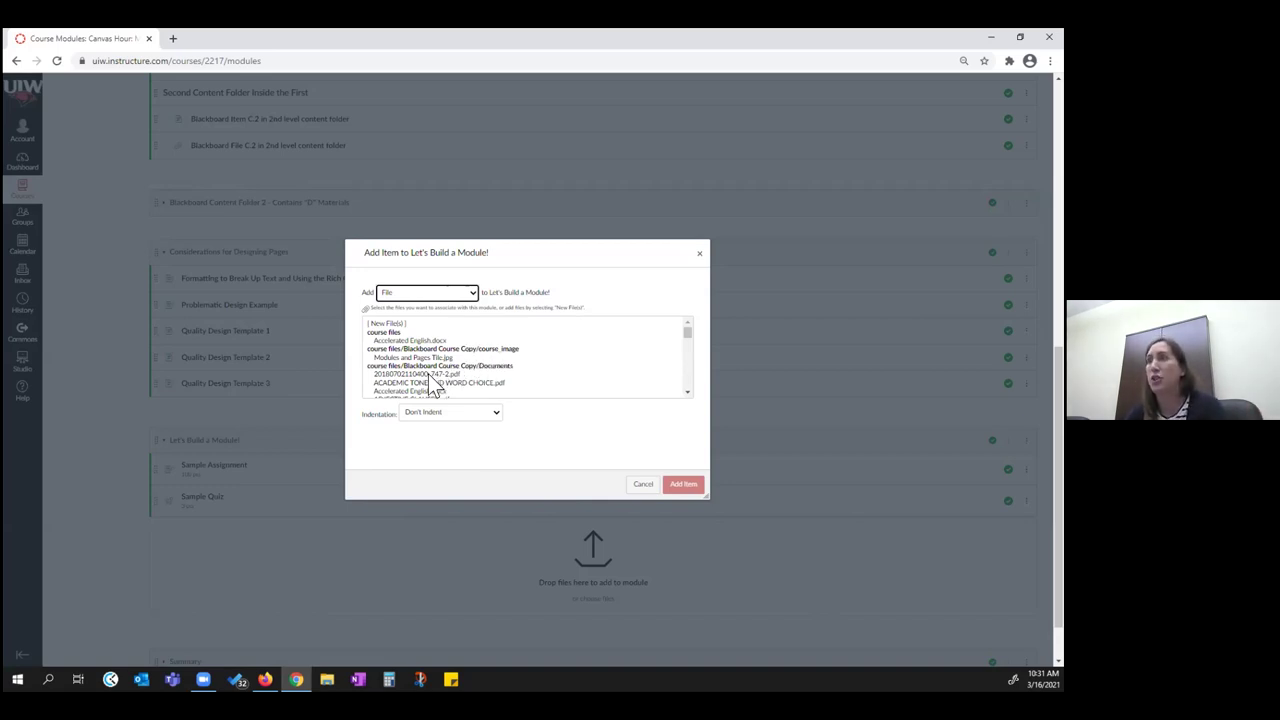
{"action": "scroll", "coordinate": [430, 374], "scroll_direction": "down", "scroll_amount": 3}
{"action": "scroll", "coordinate": [432, 360], "scroll_direction": "up", "scroll_amount": 3}
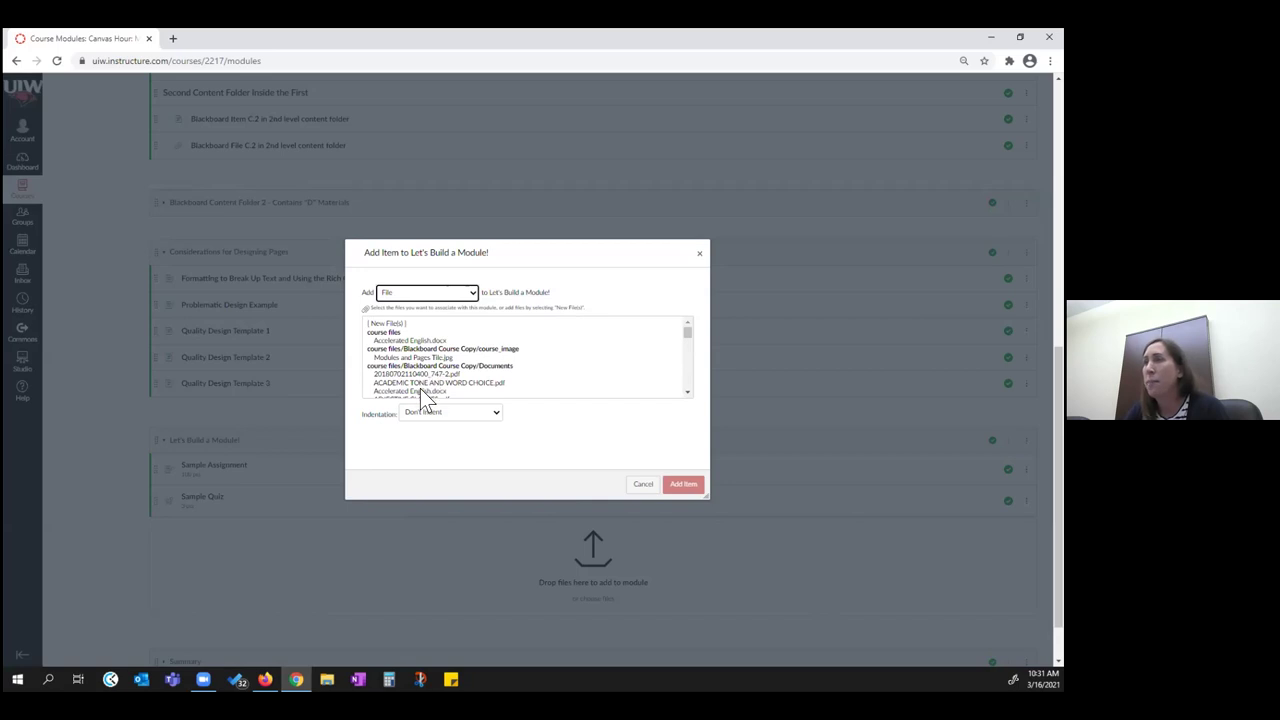
{"action": "left_click", "coordinate": [426, 391]}
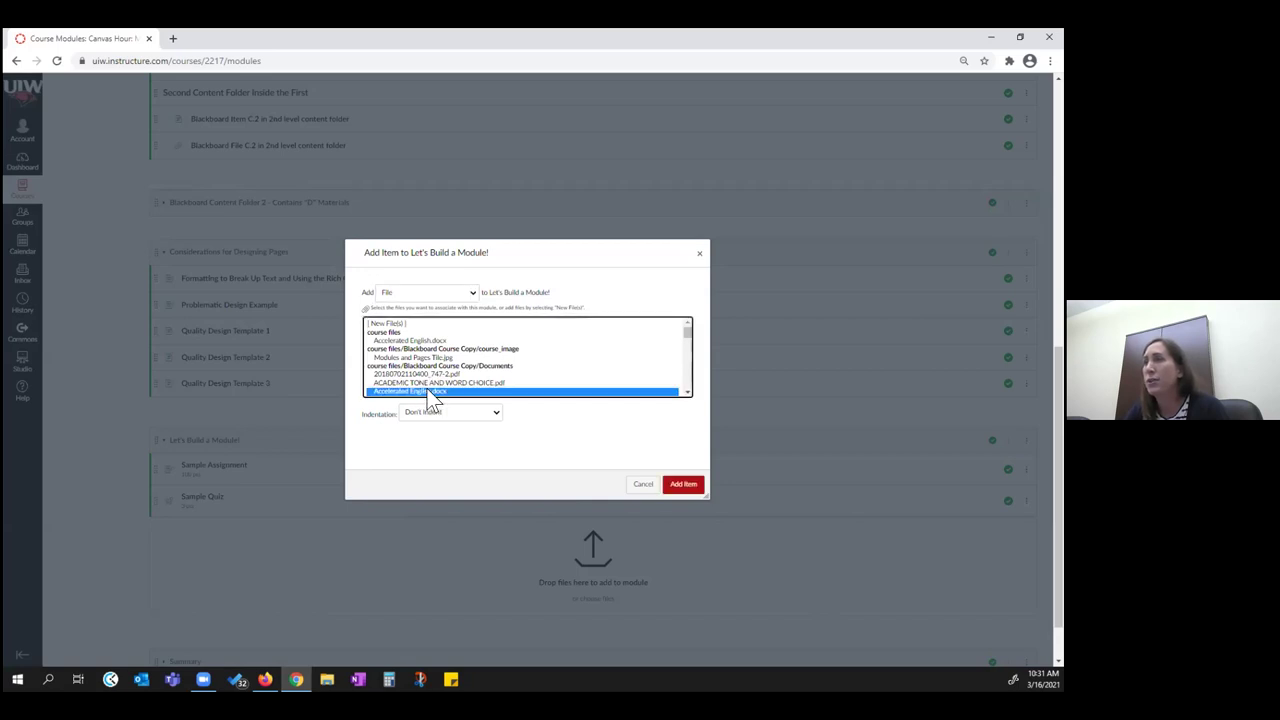
{"action": "left_click", "coordinate": [677, 488]}
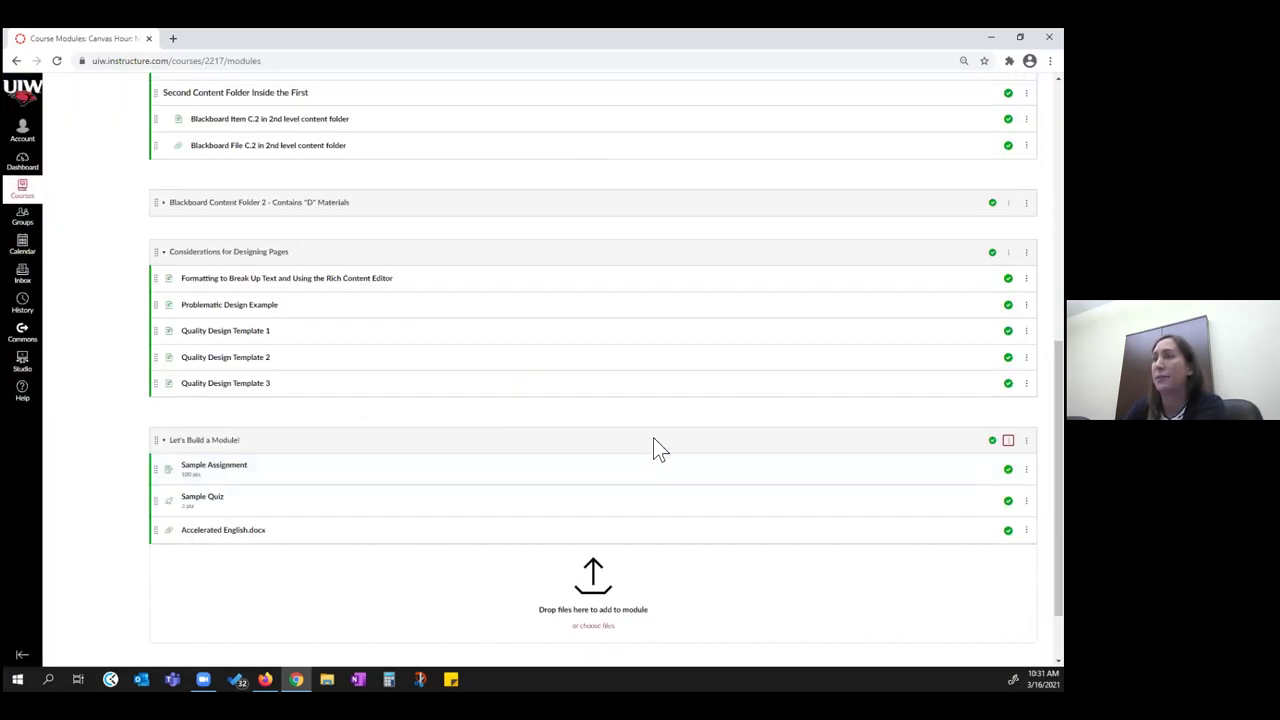
Step: Add the pages Introduction: [Topic], Learning Materials and Activities: [Topic] and Review: [Topic] together to the Let's Build a Module! module
{"action": "left_click", "coordinate": [1008, 440]}
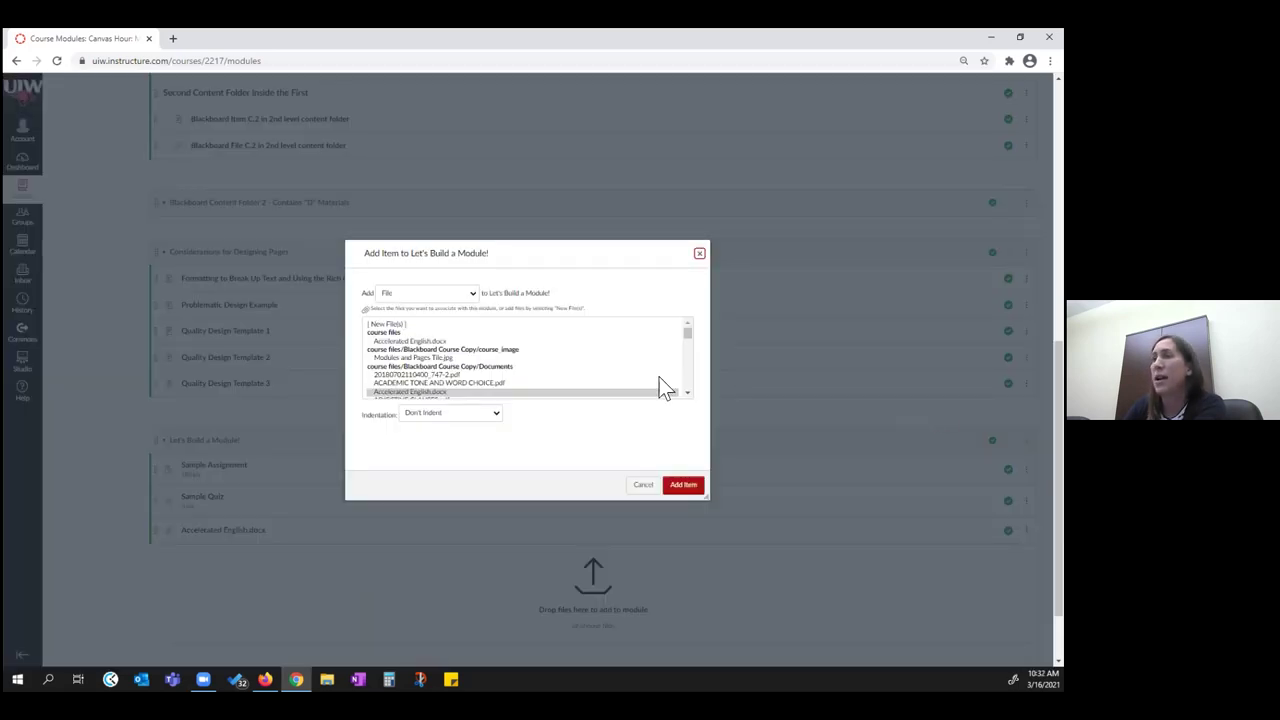
{"action": "left_click", "coordinate": [473, 292]}
{"action": "left_click", "coordinate": [389, 374]}
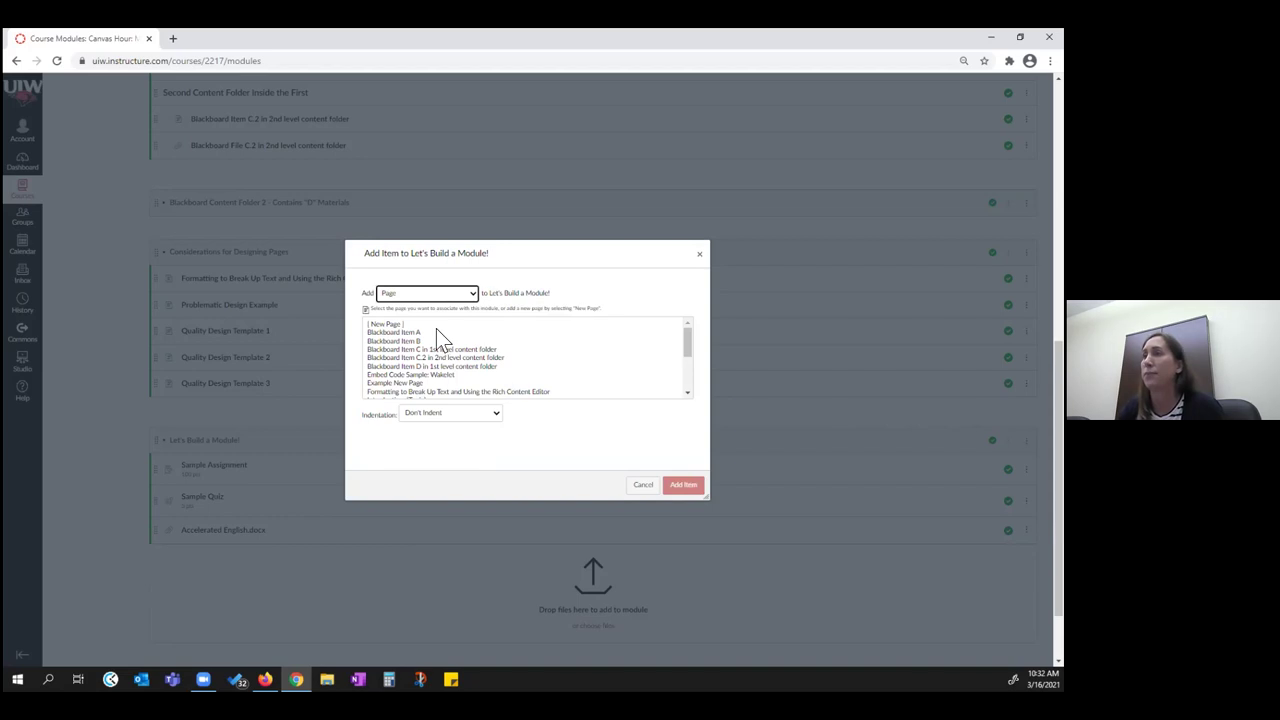
{"action": "scroll", "coordinate": [436, 343], "scroll_direction": "down", "scroll_amount": 1}
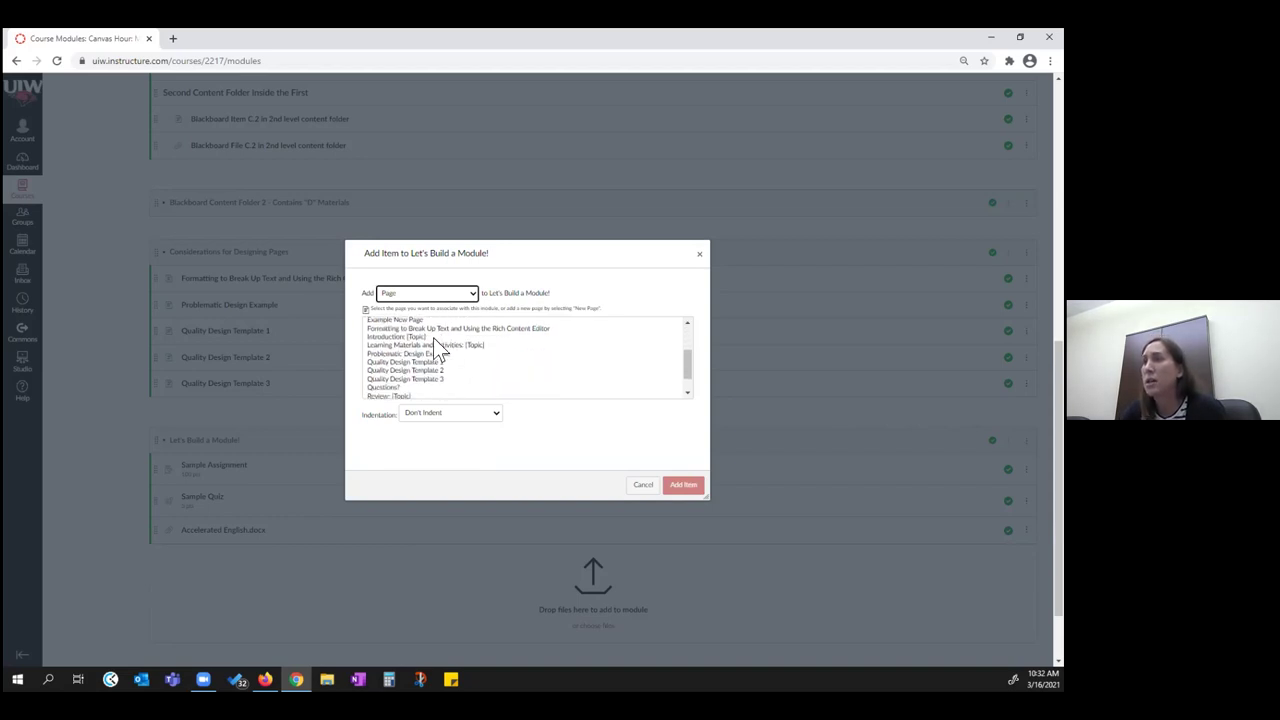
{"action": "left_click", "coordinate": [417, 336]}
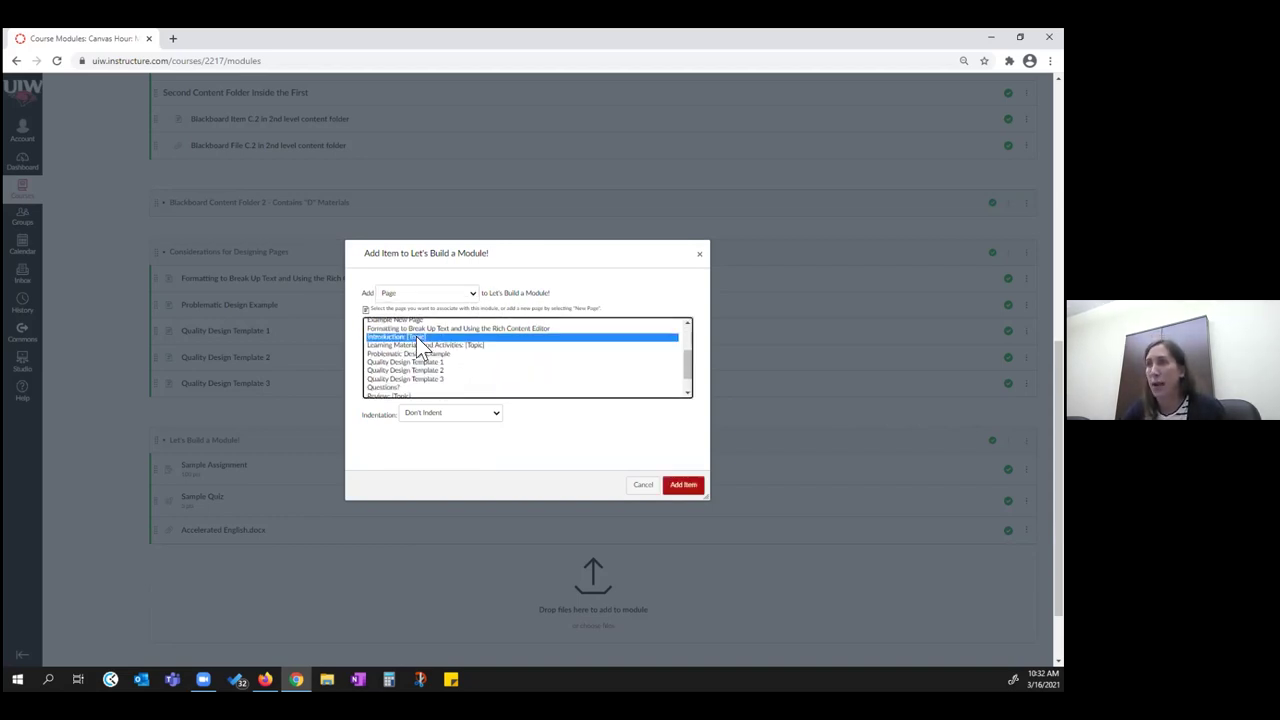
{"action": "left_click", "coordinate": [449, 345], "text": "ctrl"}
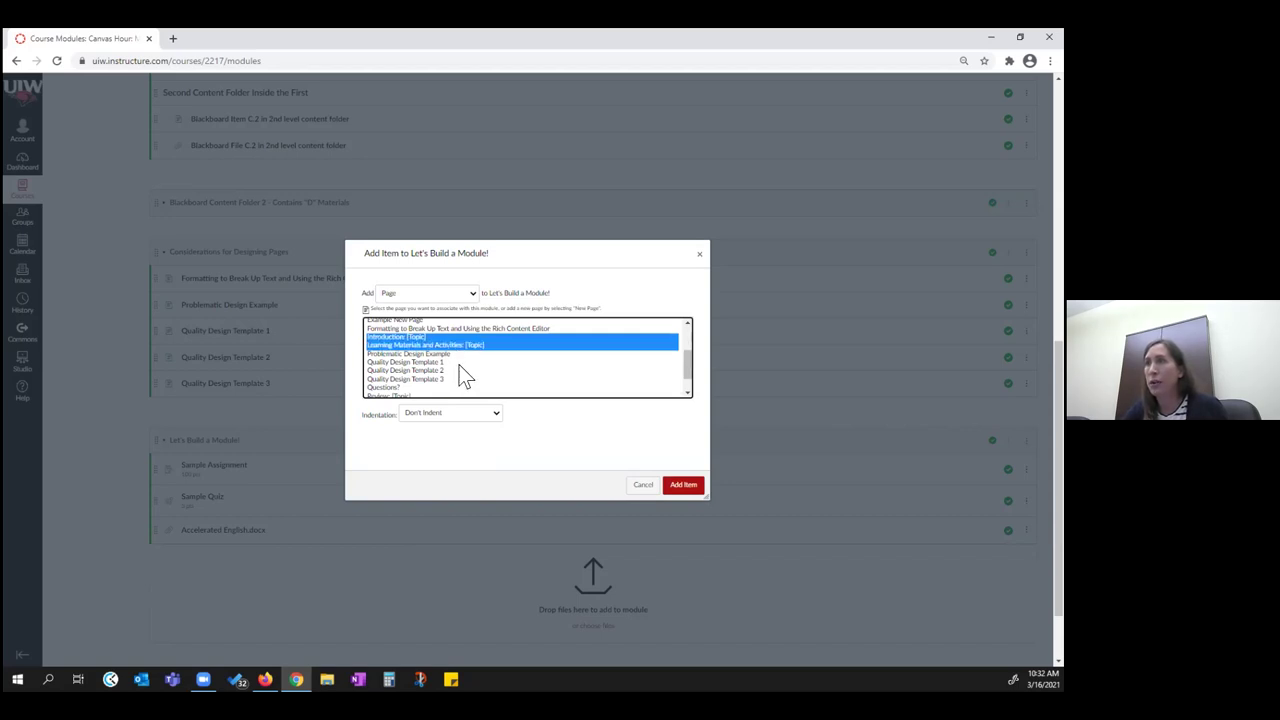
{"action": "scroll", "coordinate": [484, 367], "scroll_direction": "down", "scroll_amount": 2}
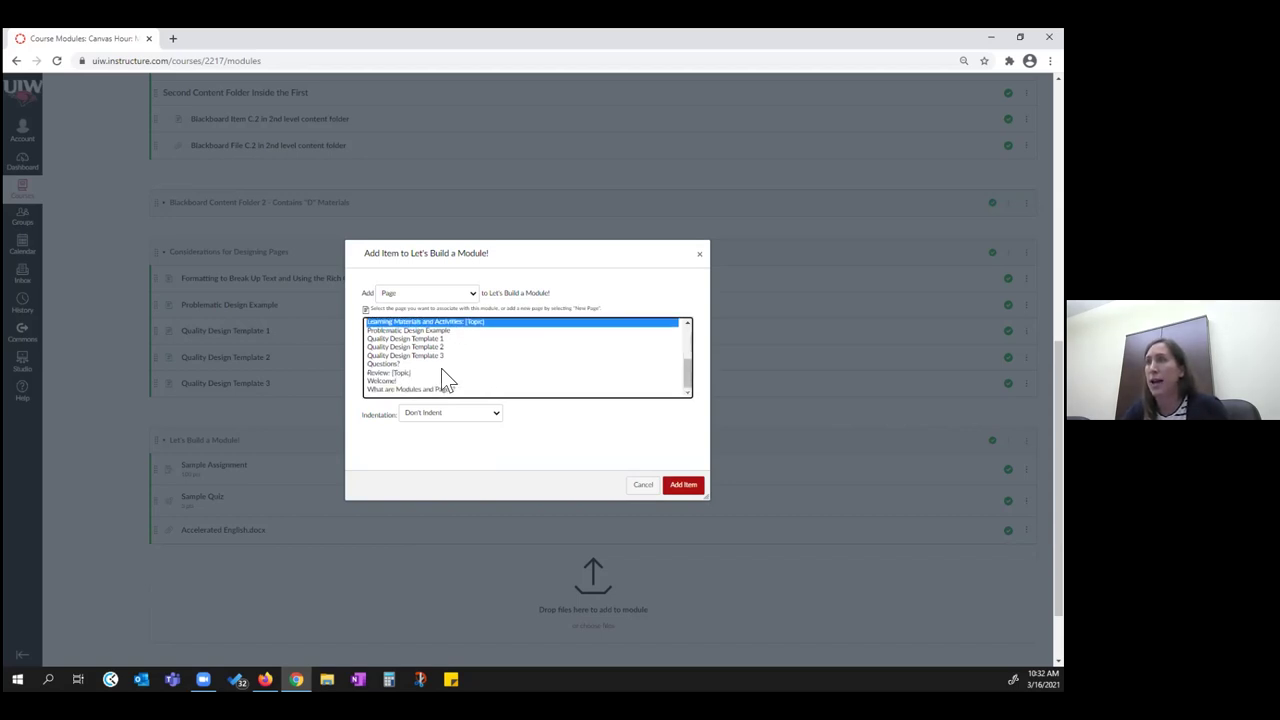
{"action": "left_click", "coordinate": [405, 372], "text": "ctrl"}
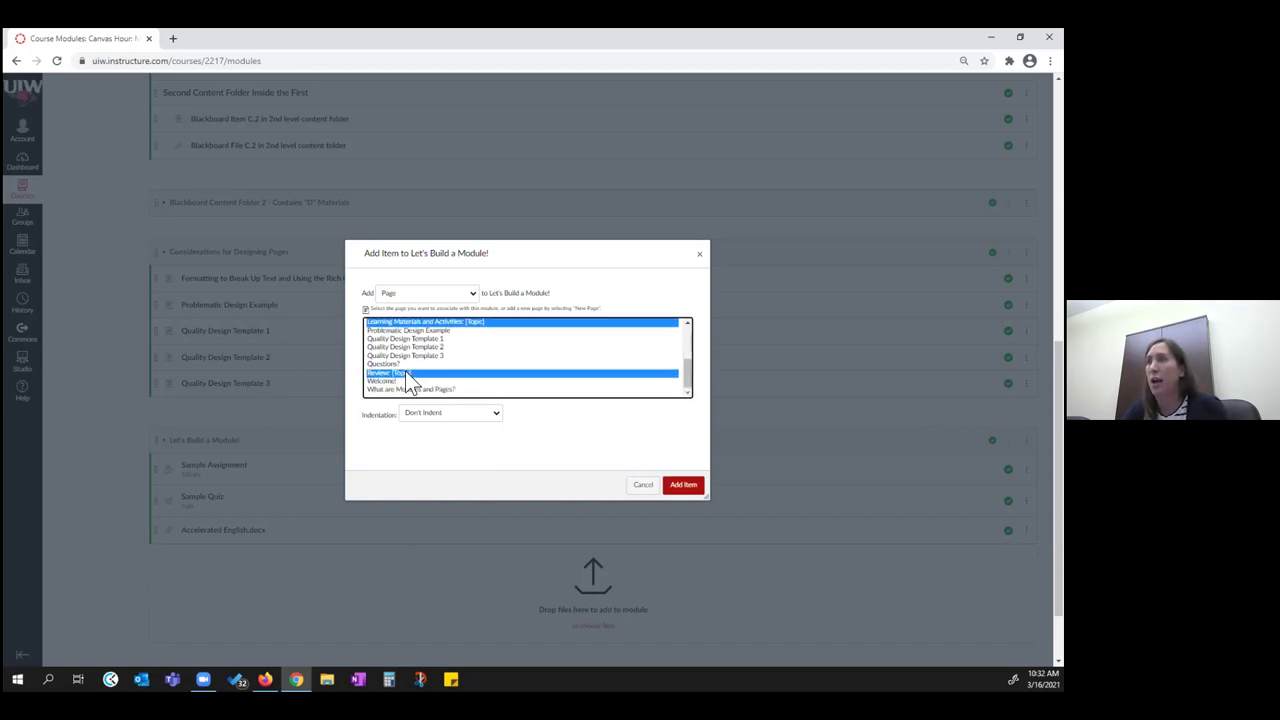
{"action": "left_click", "coordinate": [684, 486]}
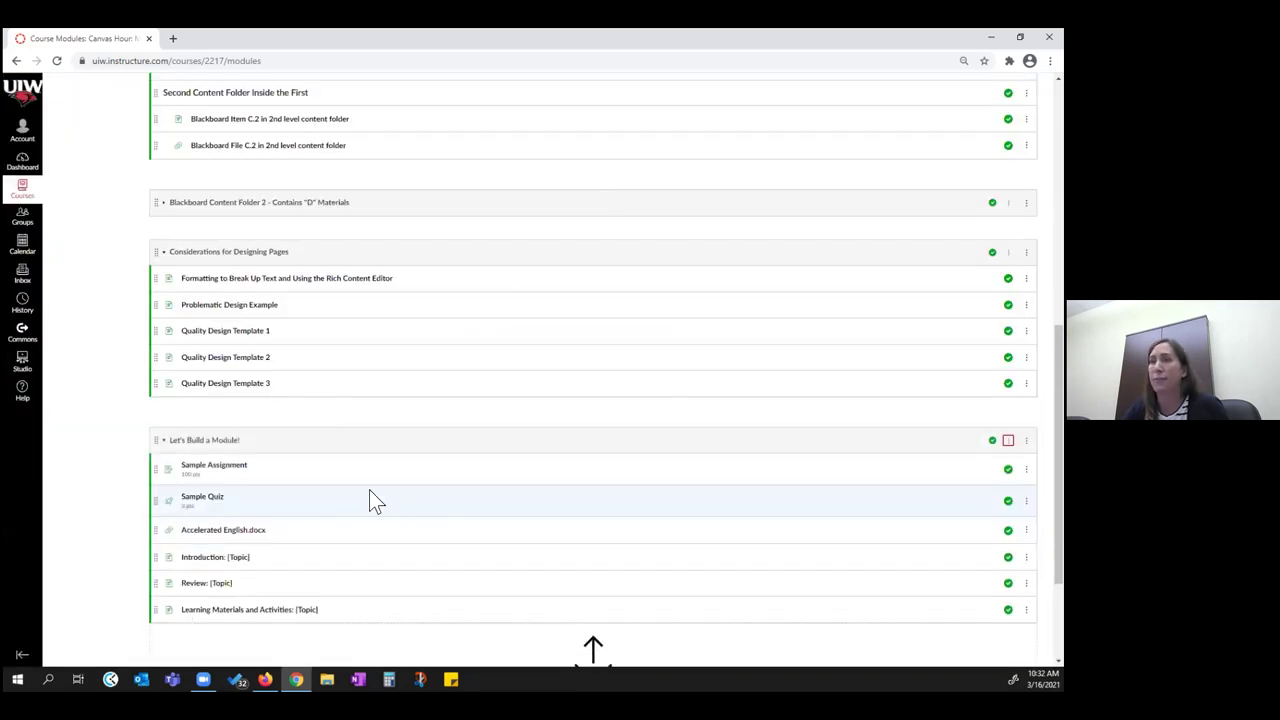
Step: Add a text header named Text Header to the Let's Build a Module! module without indentation
{"action": "scroll", "coordinate": [228, 572], "scroll_direction": "down", "scroll_amount": 2}
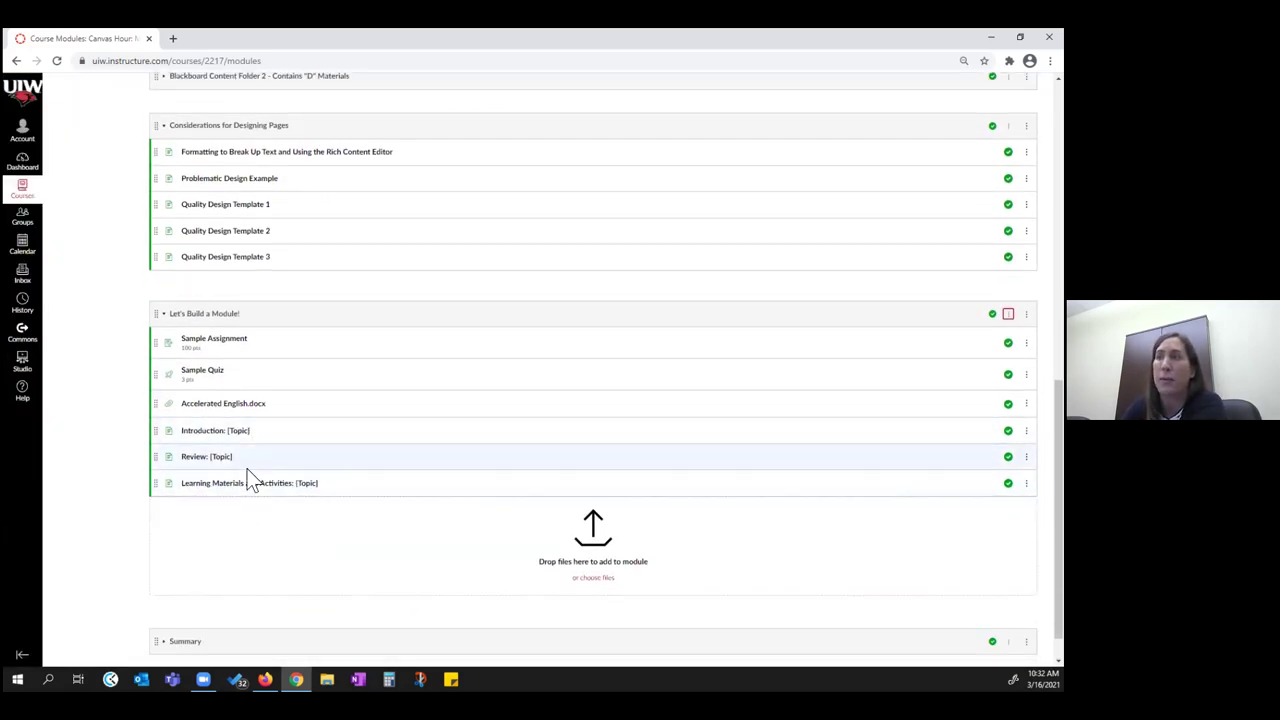
{"action": "left_click", "coordinate": [1008, 314]}
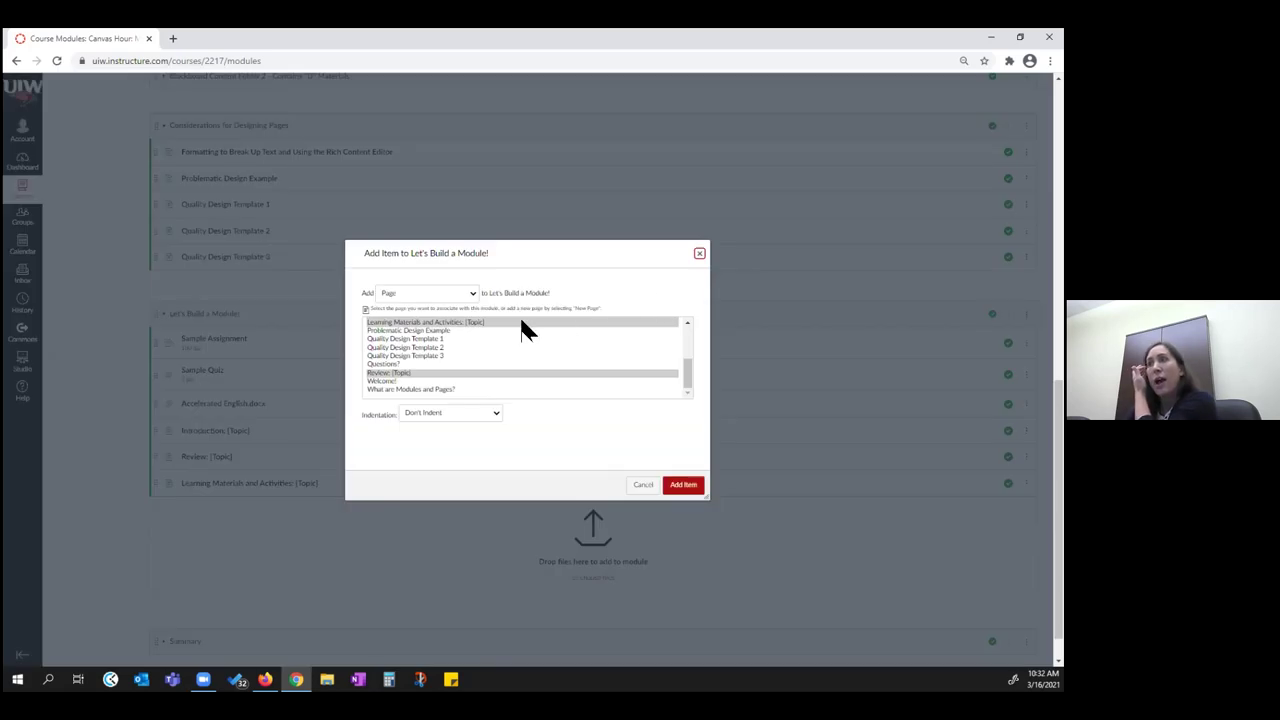
{"action": "left_click", "coordinate": [474, 293]}
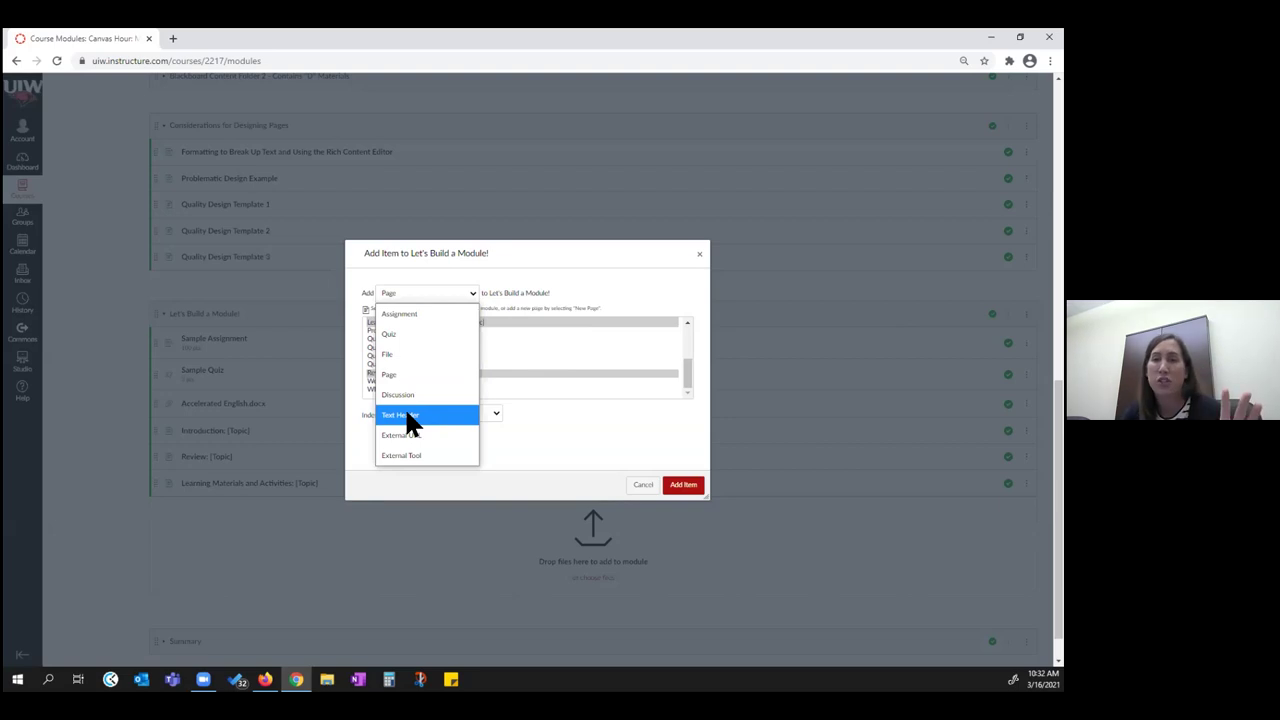
{"action": "left_click", "coordinate": [406, 416]}
{"action": "left_click", "coordinate": [436, 321]}
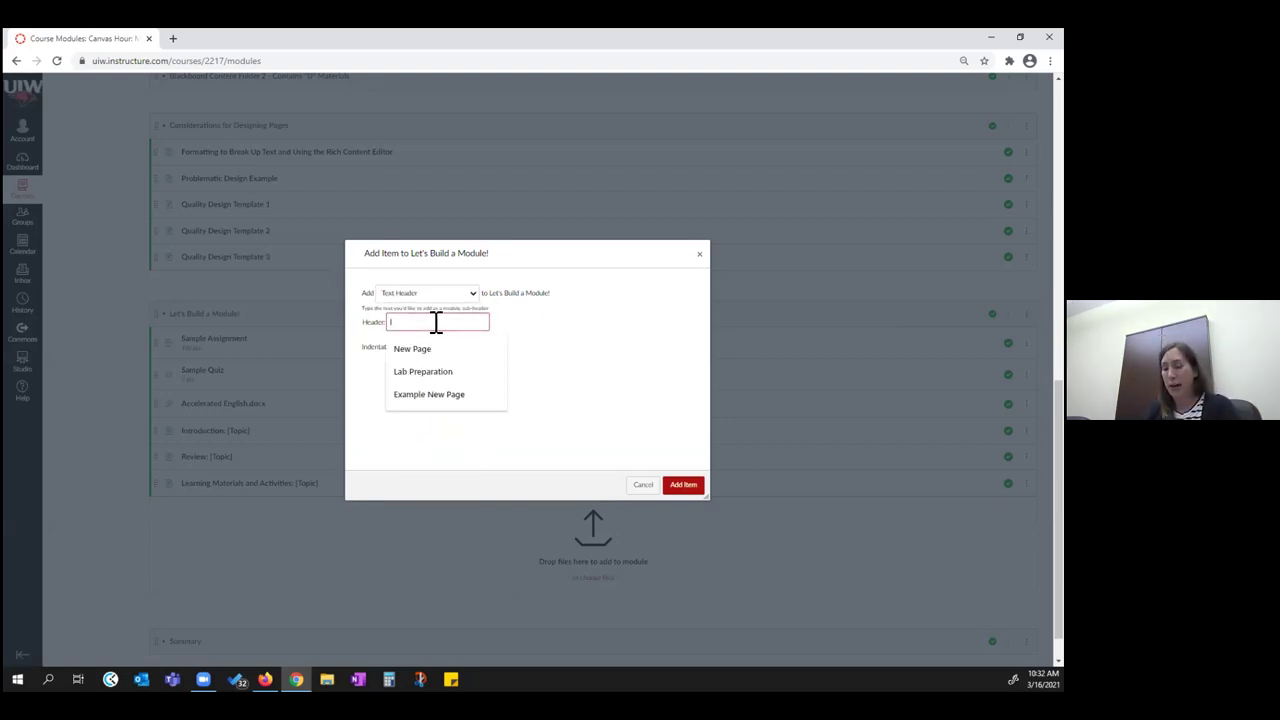
{"action": "type", "text": "Ti"}
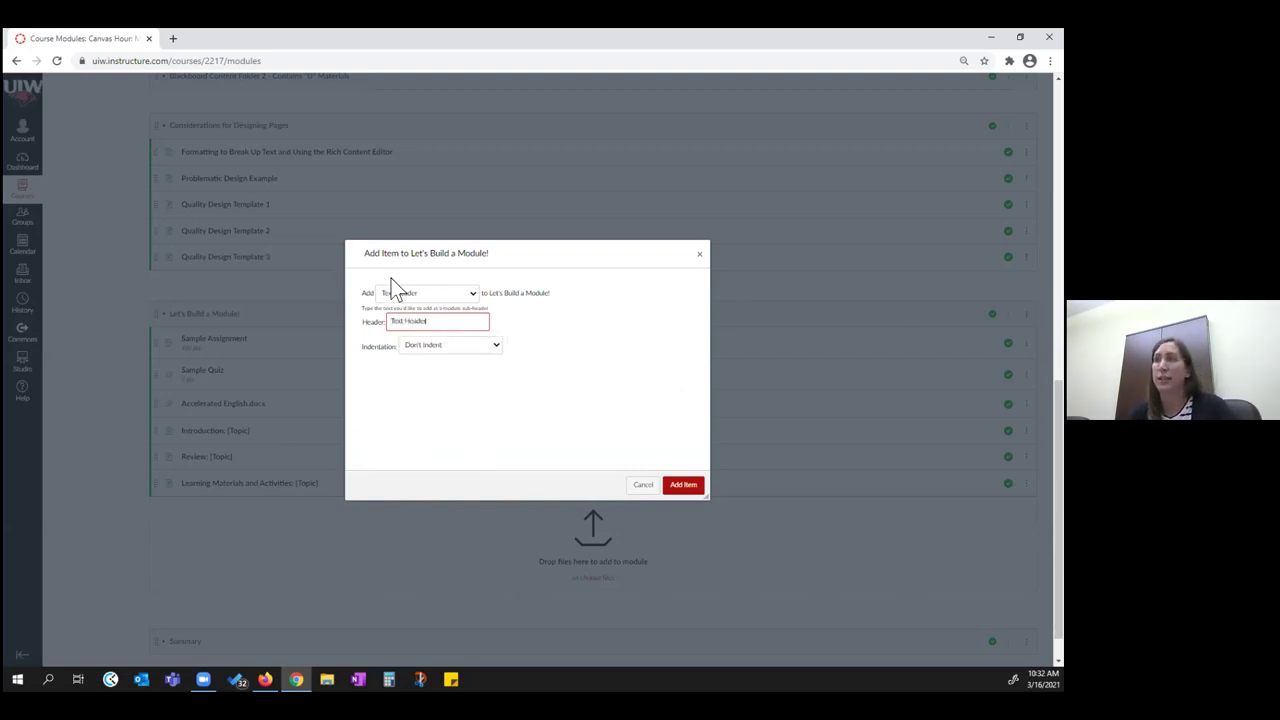
{"action": "left_click", "coordinate": [683, 486]}
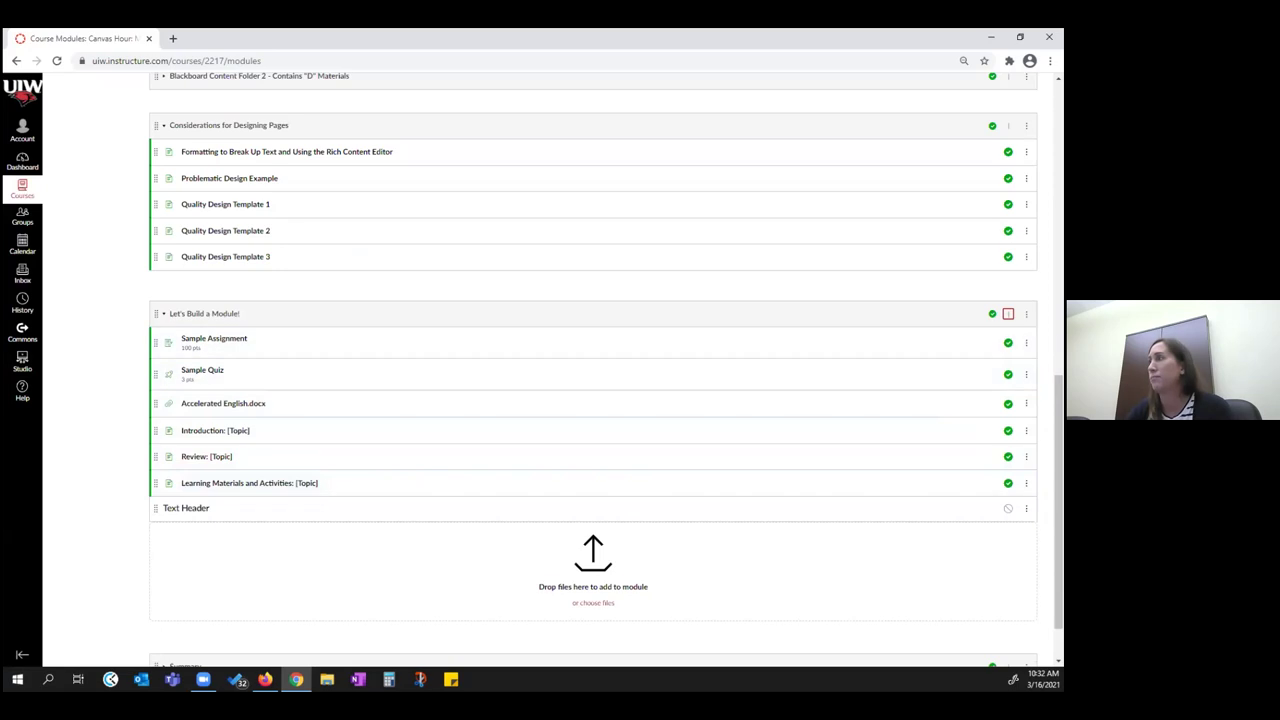
Step: Set up an External URL item for the Let's Build a Module! module, using the Lorem Ipsum Generator page address copied from Firefox
{"action": "left_click", "coordinate": [1008, 313]}
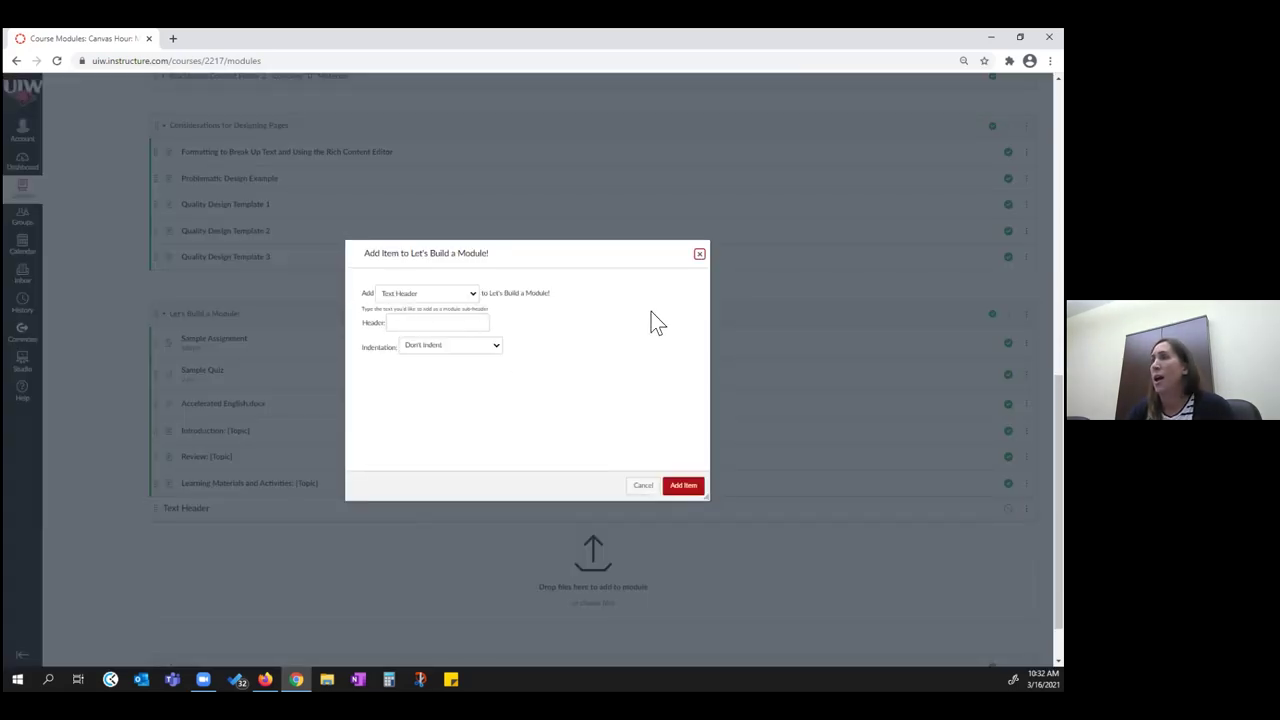
{"action": "left_click", "coordinate": [472, 292]}
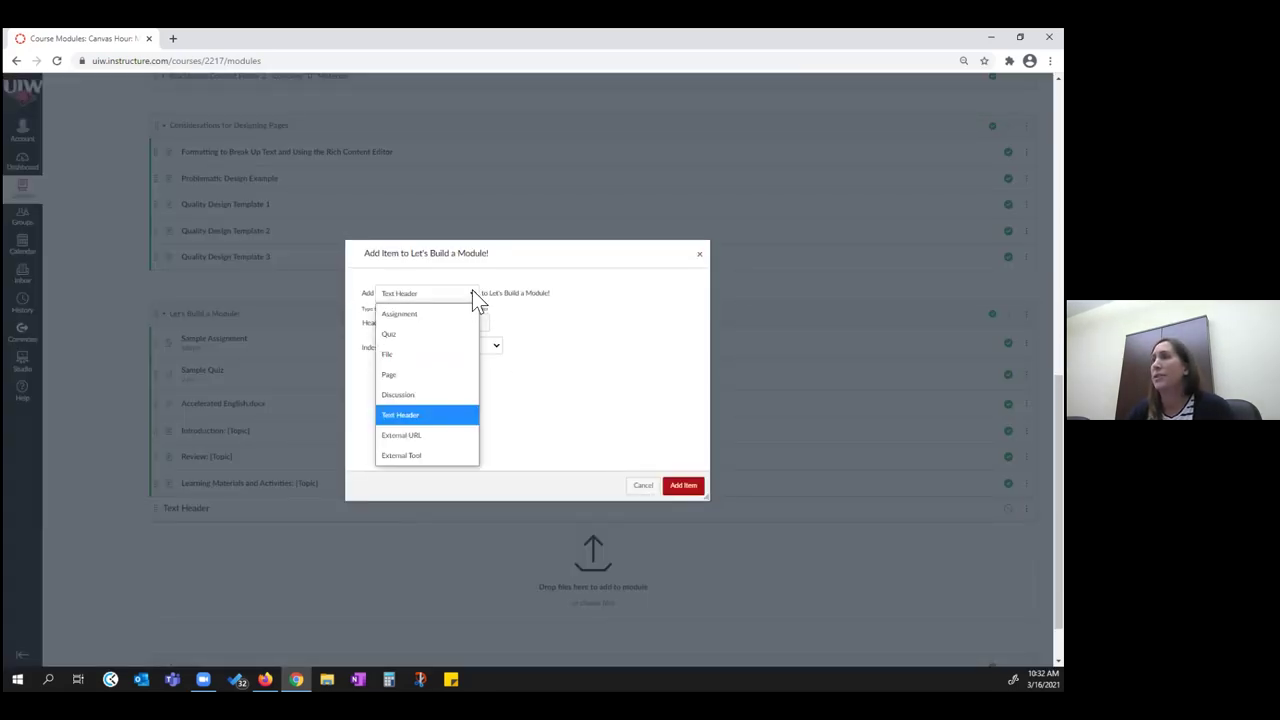
{"action": "left_click", "coordinate": [413, 435]}
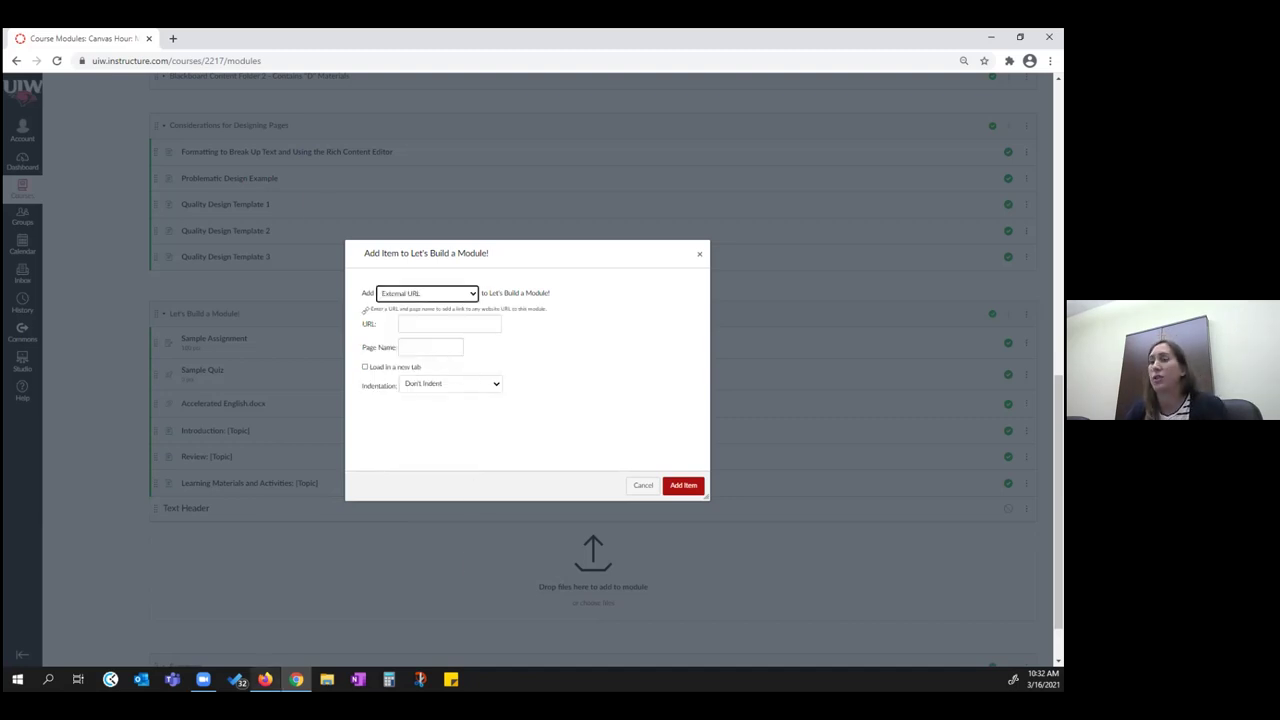
{"action": "left_click", "coordinate": [265, 680]}
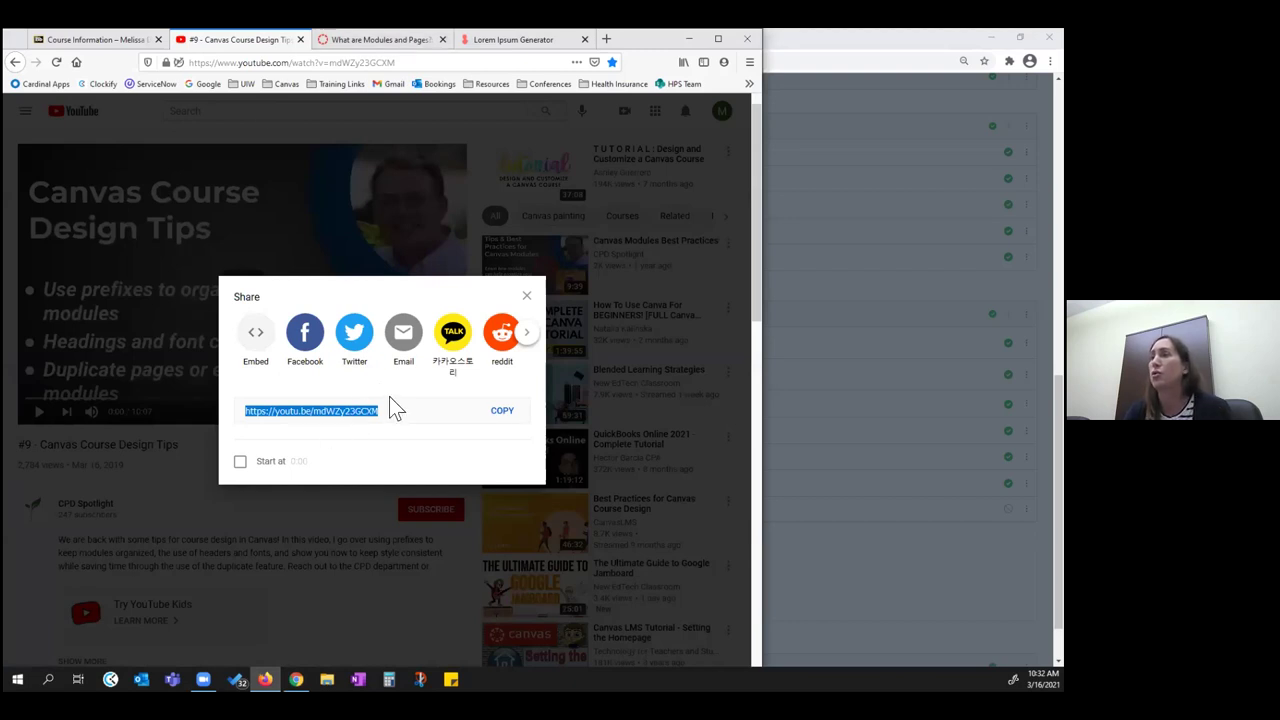
{"action": "left_click", "coordinate": [478, 42]}
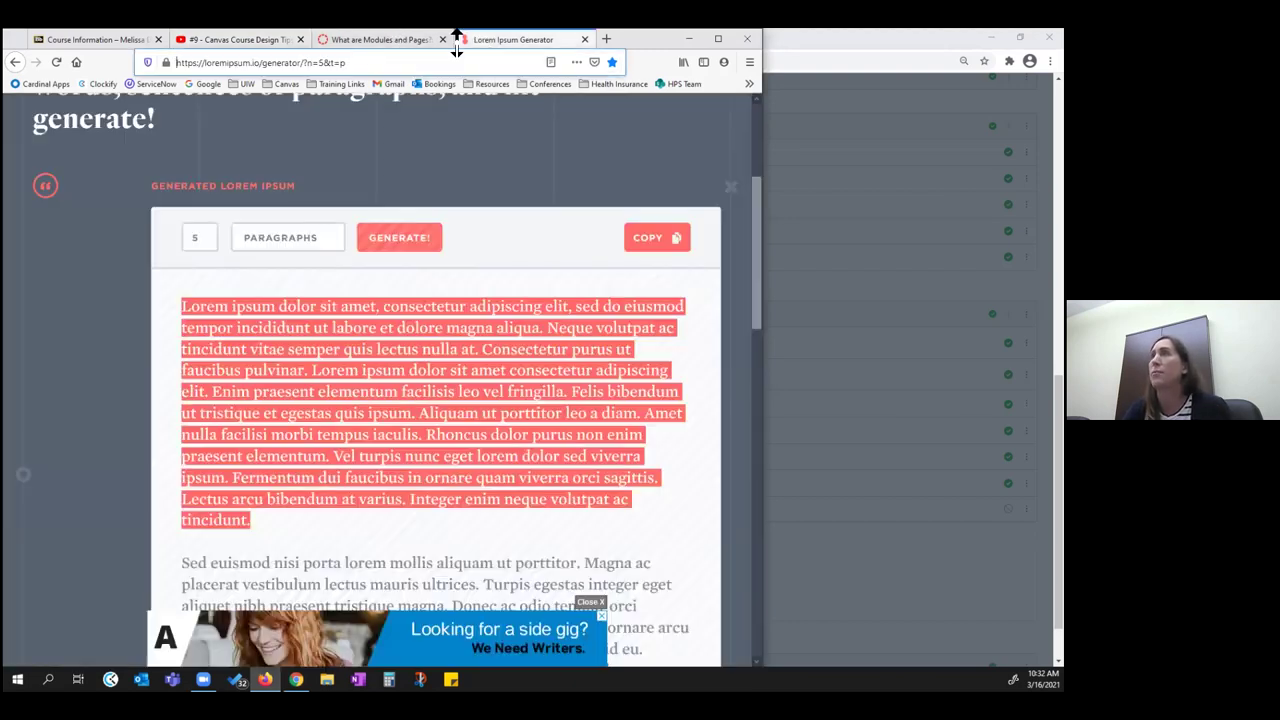
{"action": "left_click", "coordinate": [390, 62]}
{"action": "key", "text": "ctrl+c"}
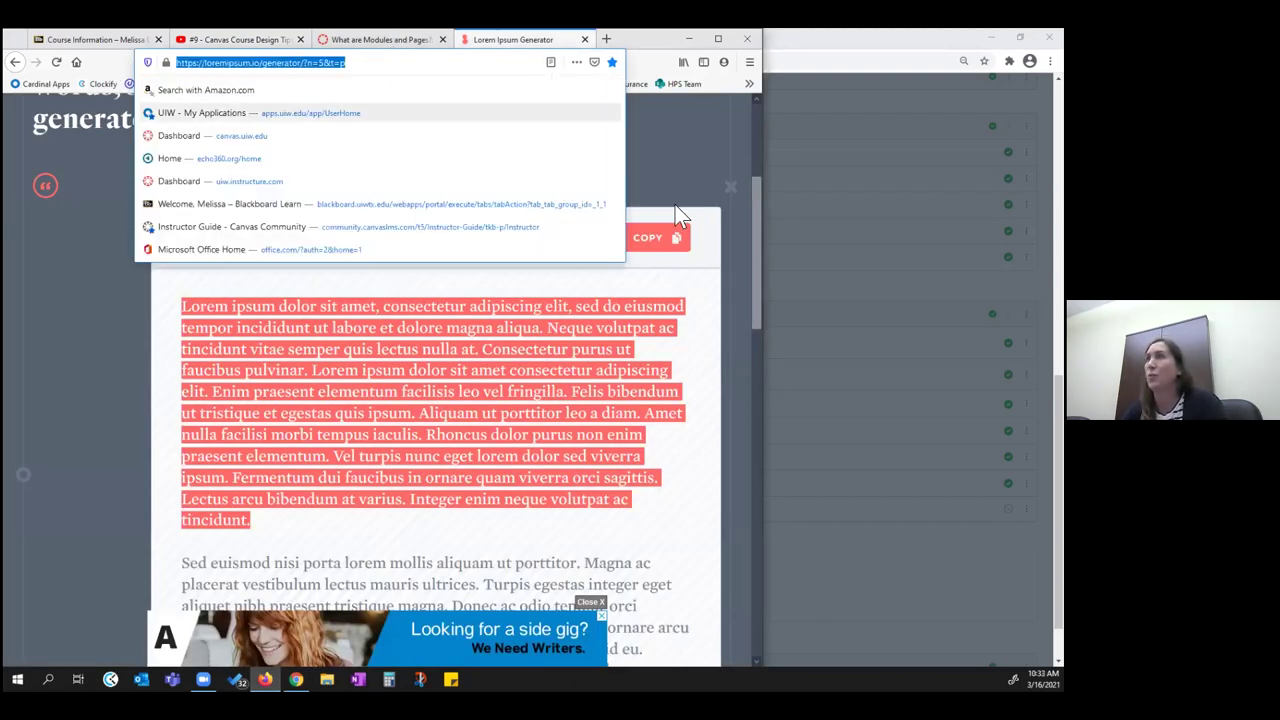
{"action": "left_click", "coordinate": [677, 42]}
{"action": "left_click", "coordinate": [678, 39]}
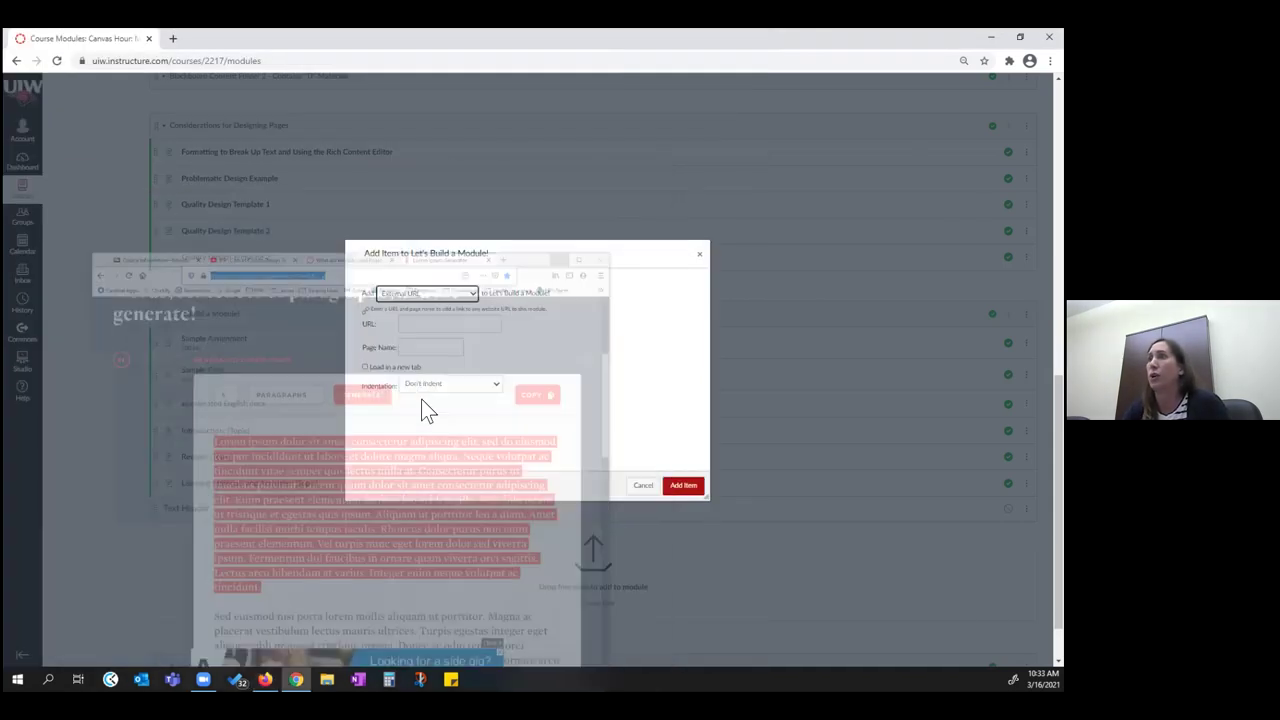
{"action": "left_click", "coordinate": [427, 330]}
{"action": "key", "text": "ctrl+v"}
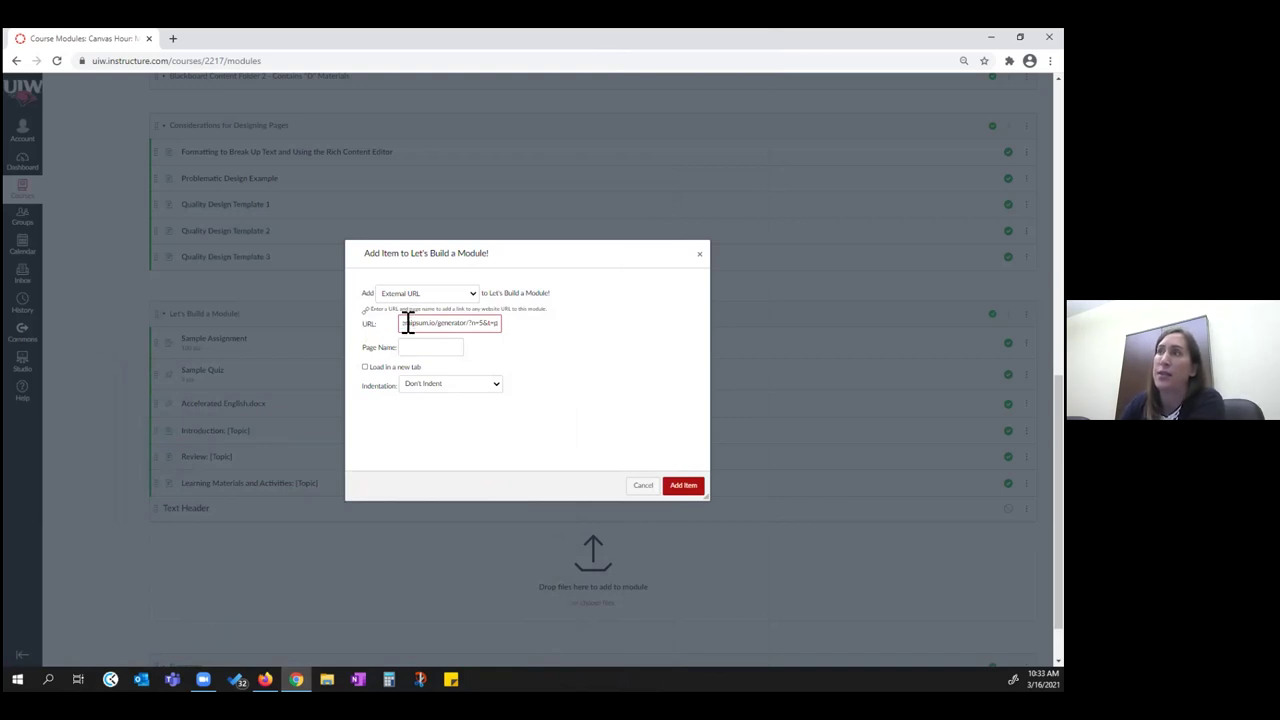
Step: Name the external link Text Placeholders, set it to load in a new tab, and add it to the module
{"action": "left_click", "coordinate": [437, 353]}
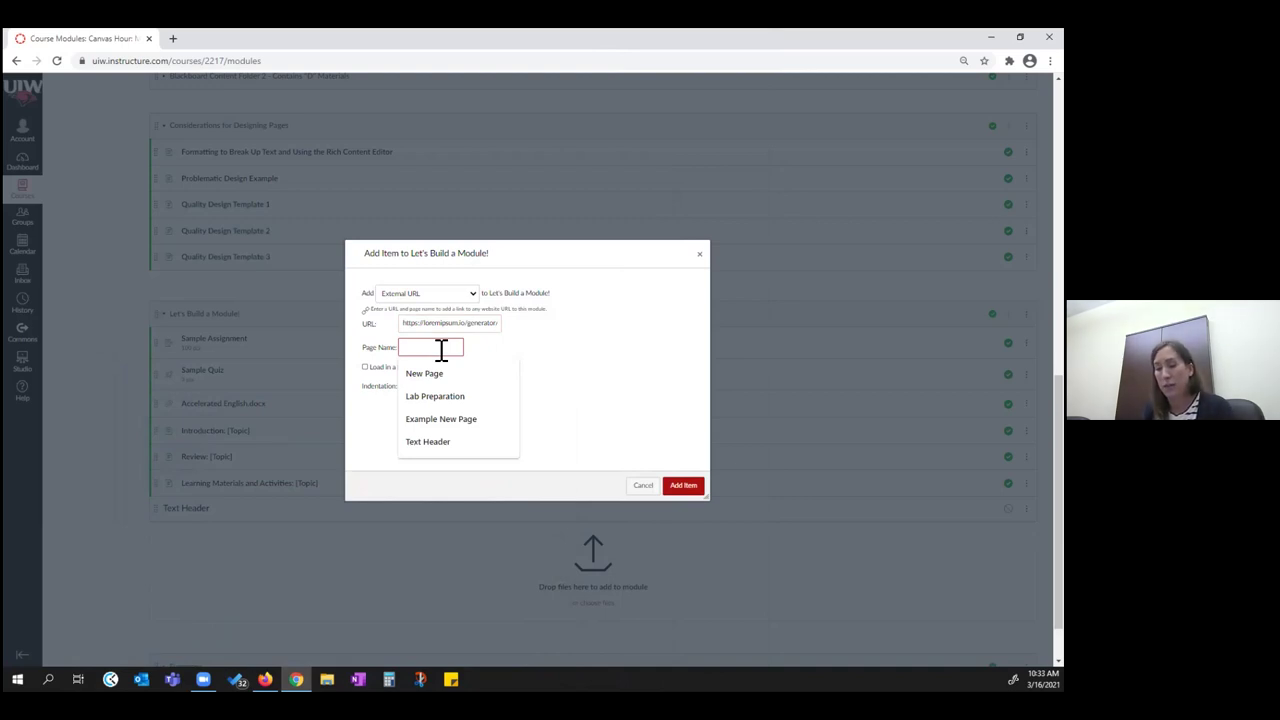
{"action": "type", "text": "Text Q"}
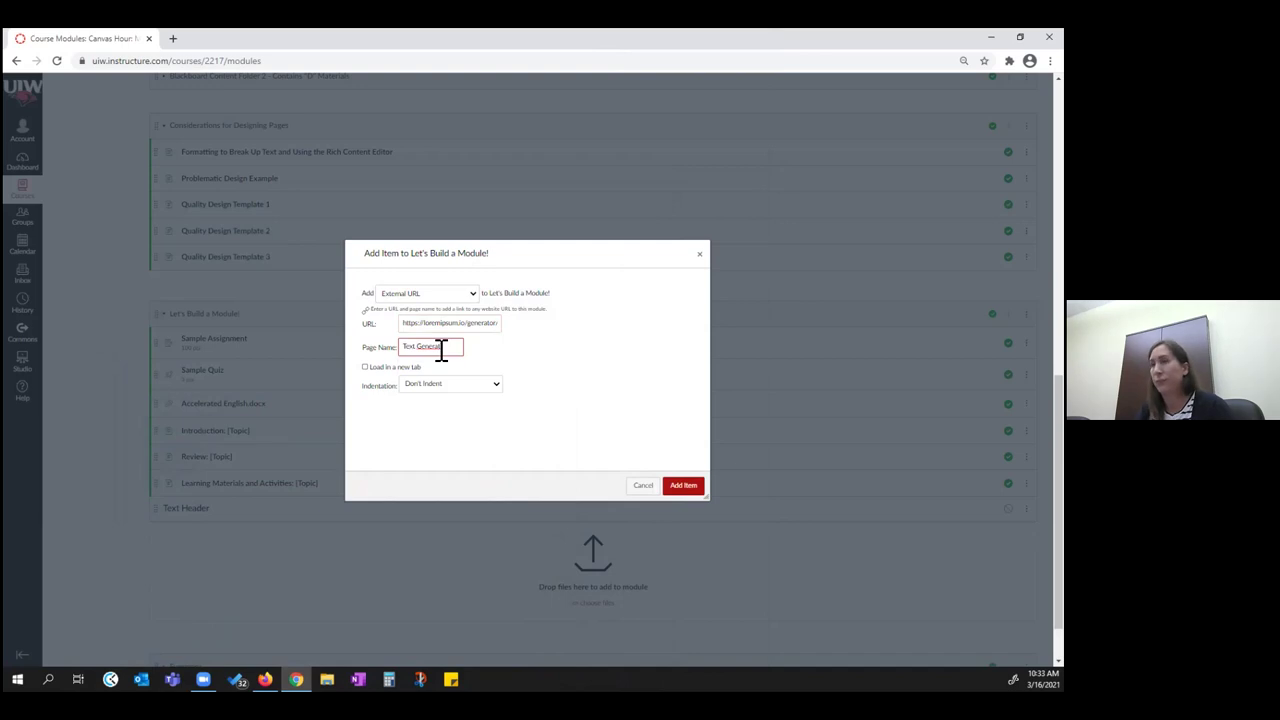
{"action": "key", "text": "BackSpace"}
{"action": "key", "text": "BackSpace"}
{"action": "key", "text": "BackSpace"}
{"action": "key", "text": "BackSpace"}
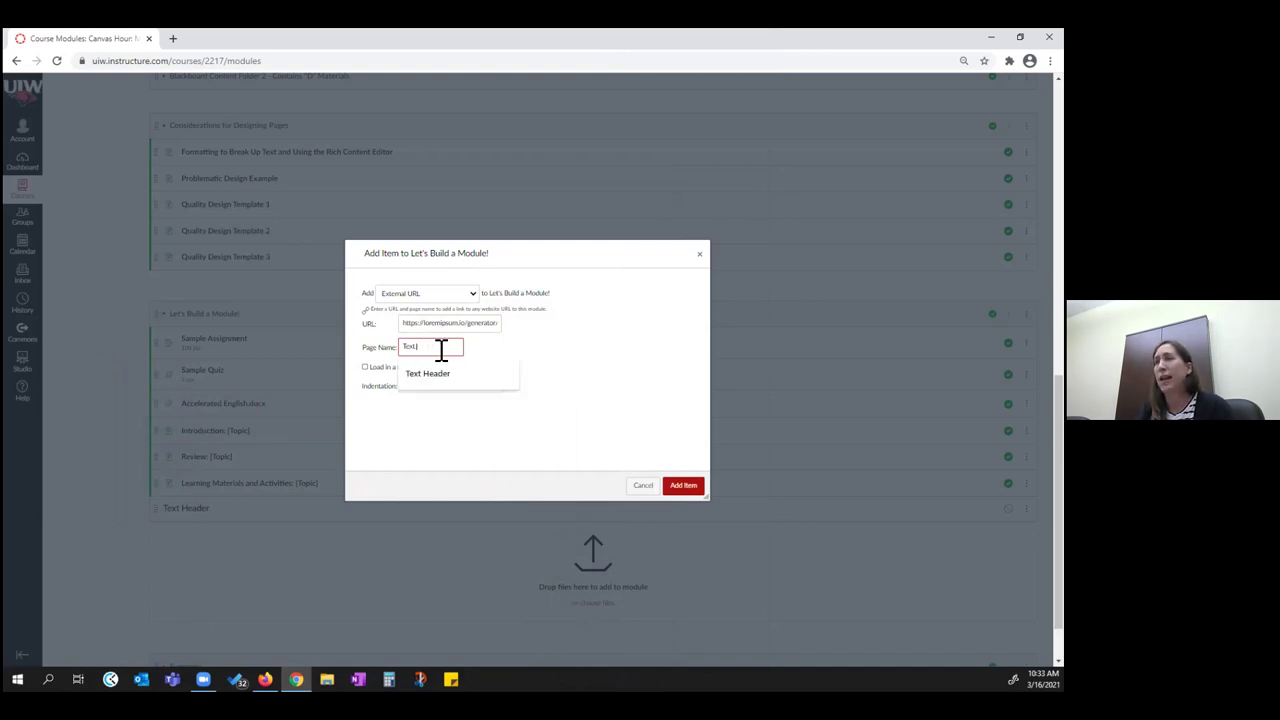
{"action": "type", "text": "R"}
{"action": "type", "text": "lacehold"}
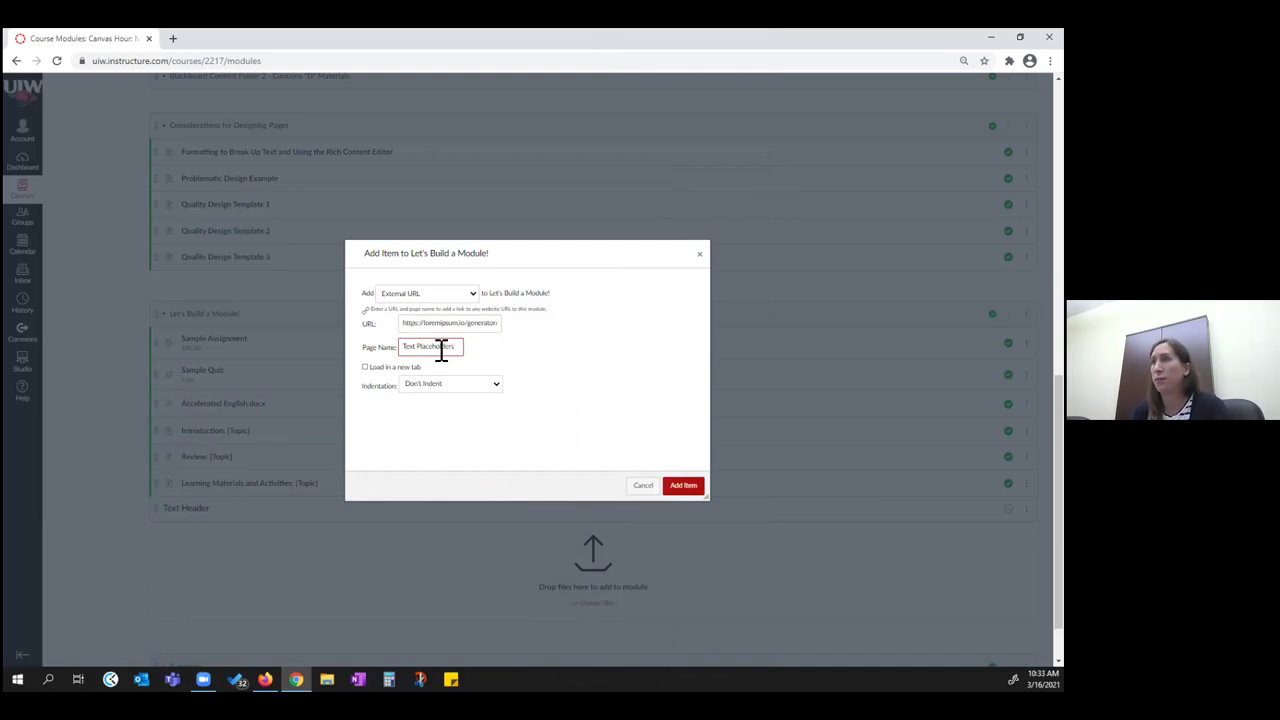
{"action": "type", "text": "ers"}
{"action": "left_click", "coordinate": [365, 368]}
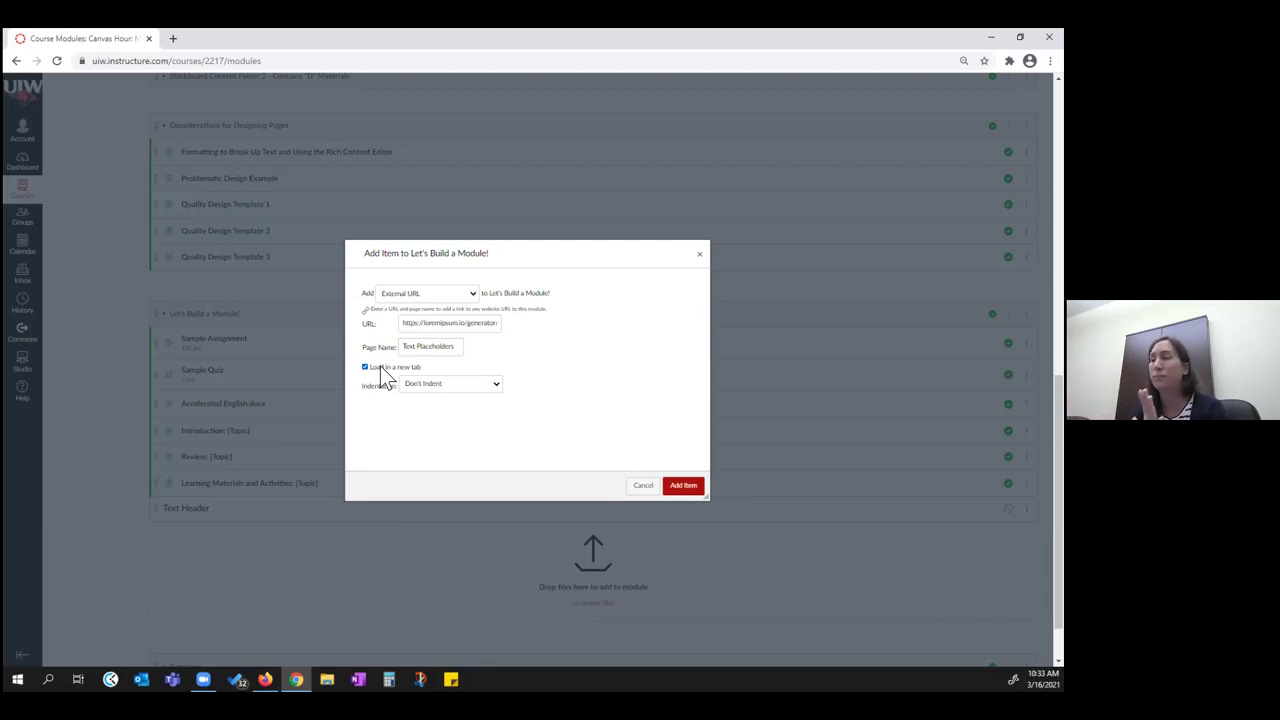
{"action": "left_click", "coordinate": [680, 487]}
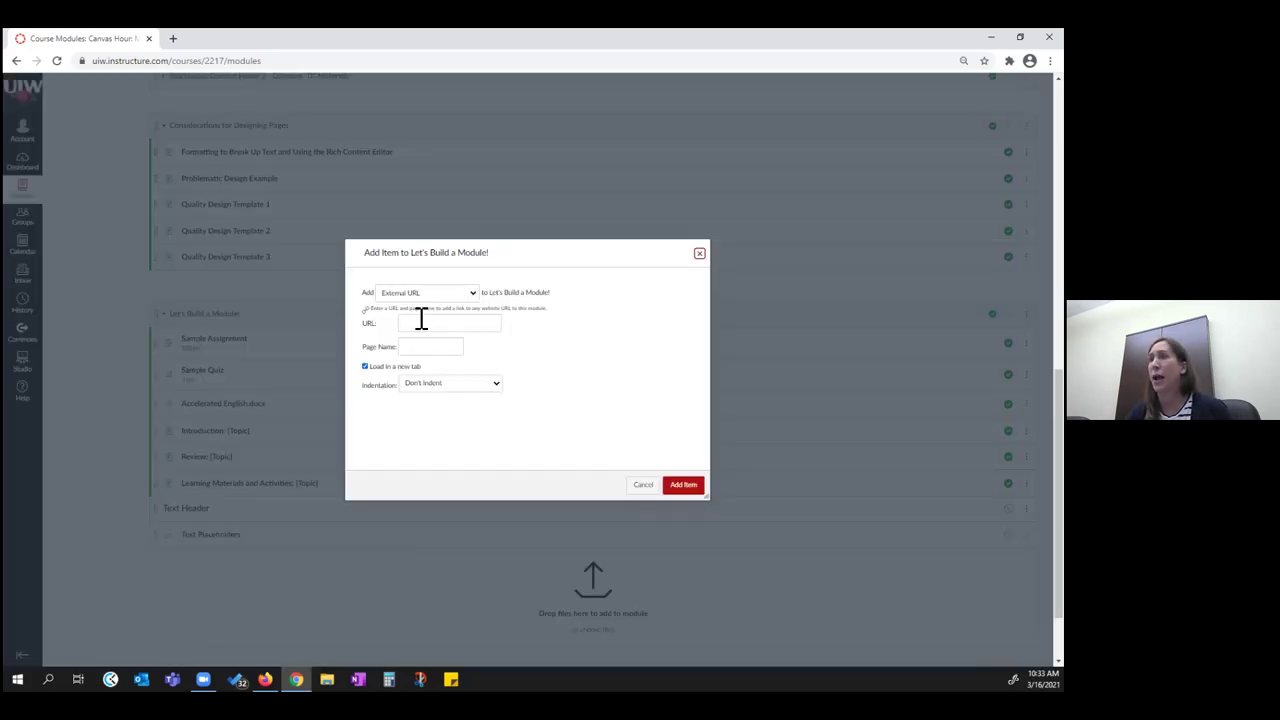
Step: Add a second external link with the same Lorem Ipsum address, named Not in a New Tab, with loading in a new tab turned off
{"action": "left_click", "coordinate": [421, 318]}
{"action": "key", "text": "ctrl+v"}
{"action": "left_click", "coordinate": [366, 369]}
{"action": "left_click", "coordinate": [430, 346]}
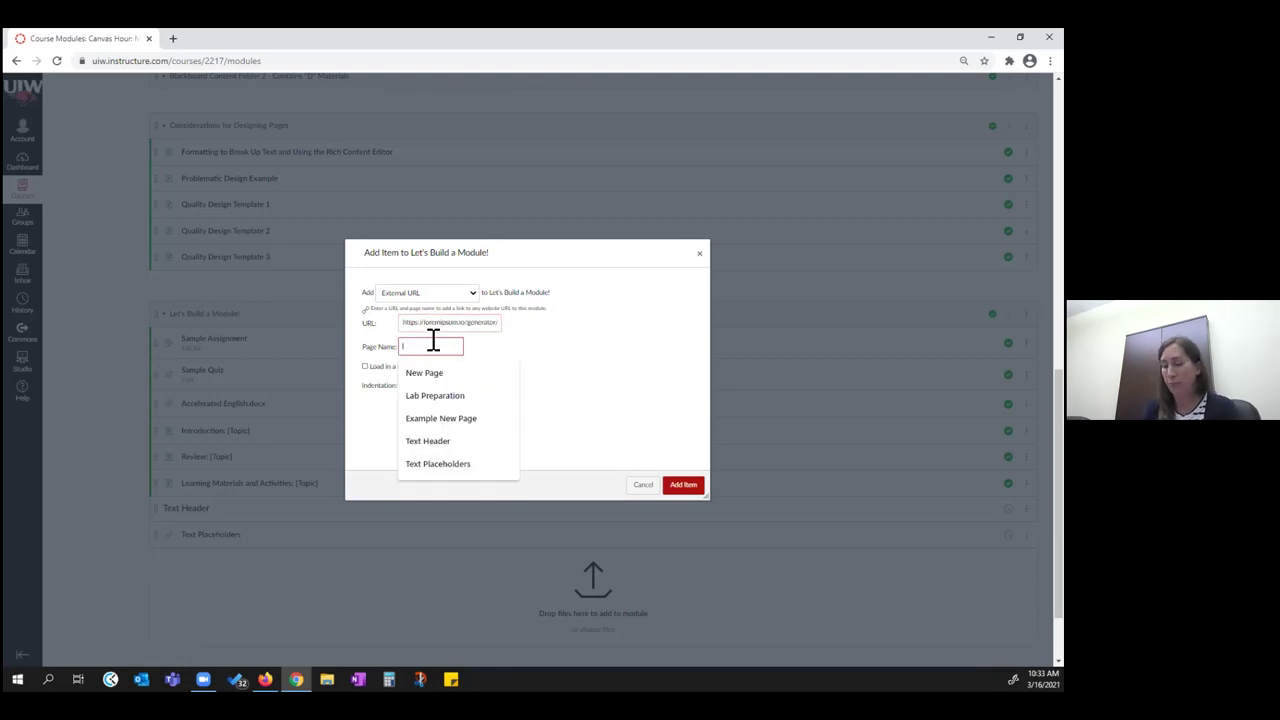
{"action": "type", "text": "Ne"}
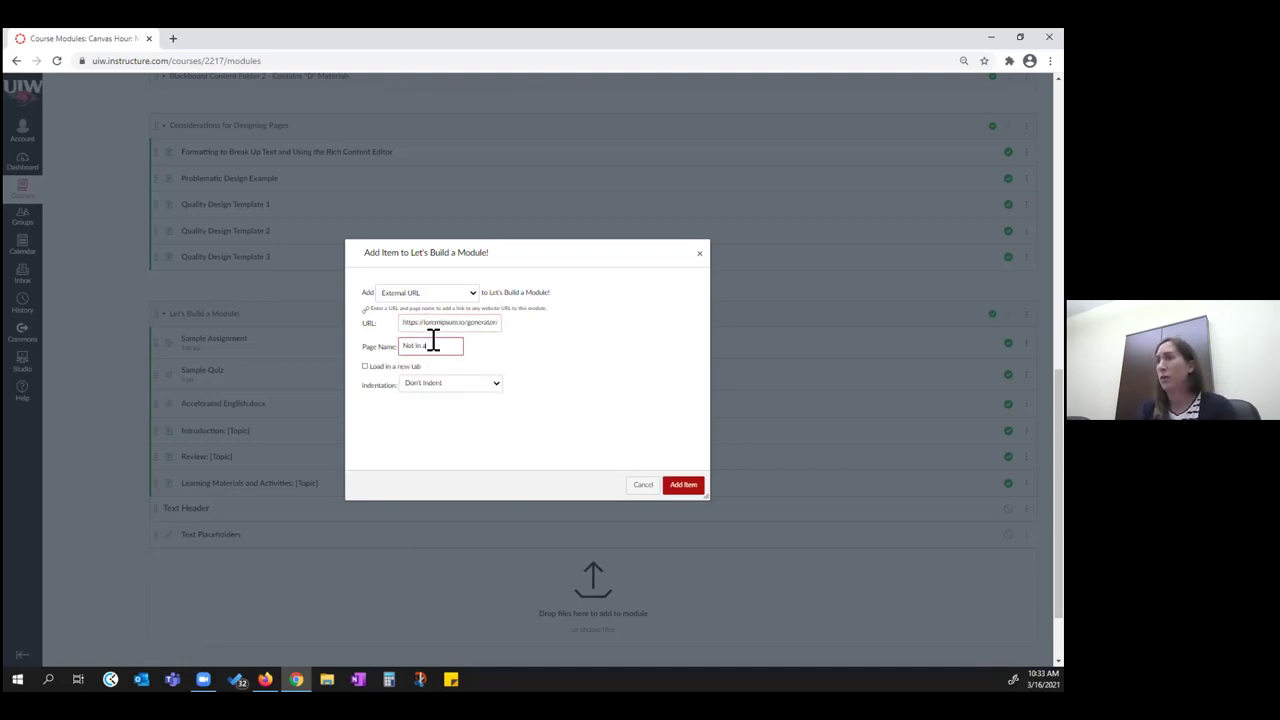
{"action": "type", "text": "t in a New Tab"}
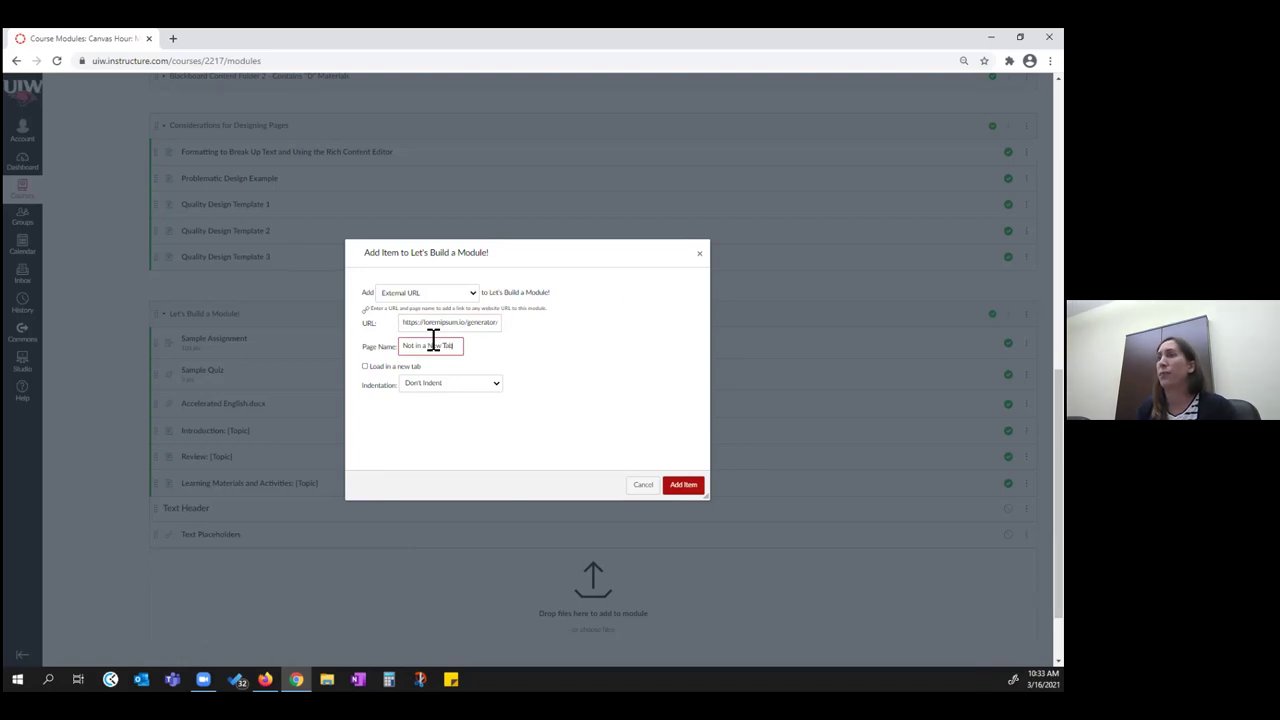
{"action": "left_click", "coordinate": [686, 488]}
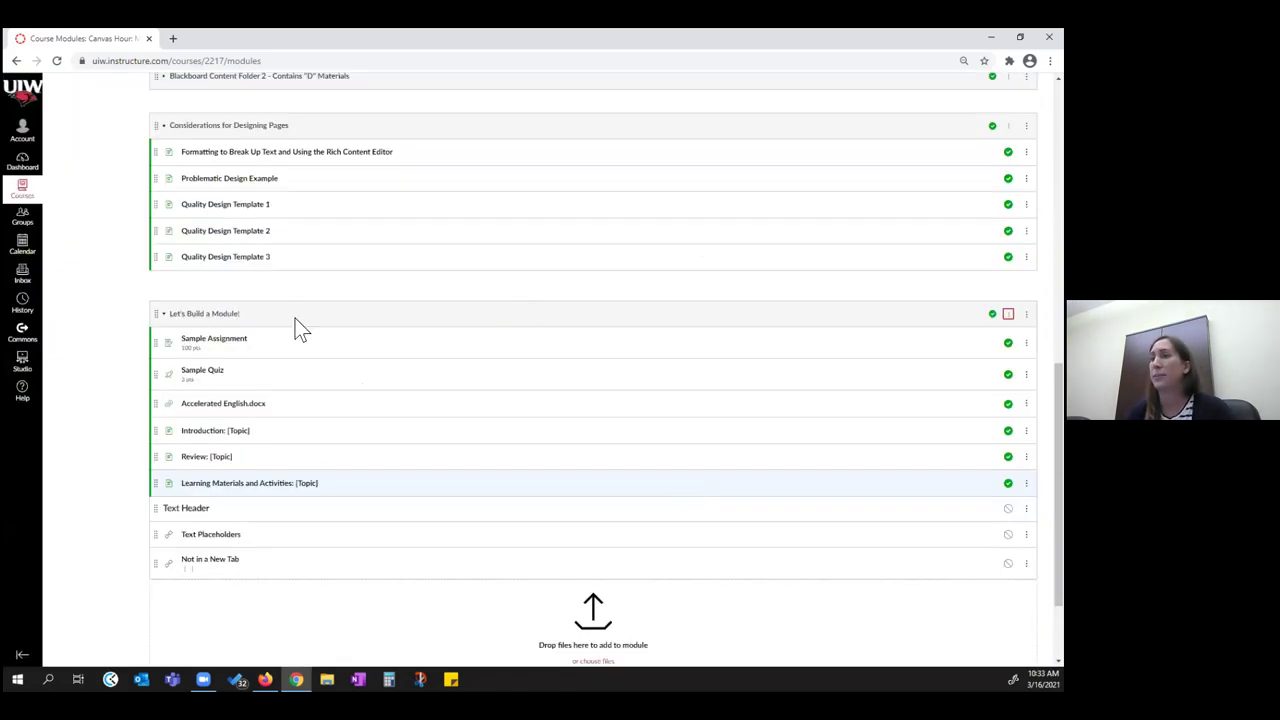
Step: Start a new External Tool item for the Let's Build a Module! module and choose YouTube as the tool
{"action": "scroll", "coordinate": [323, 509], "scroll_direction": "down", "scroll_amount": 1}
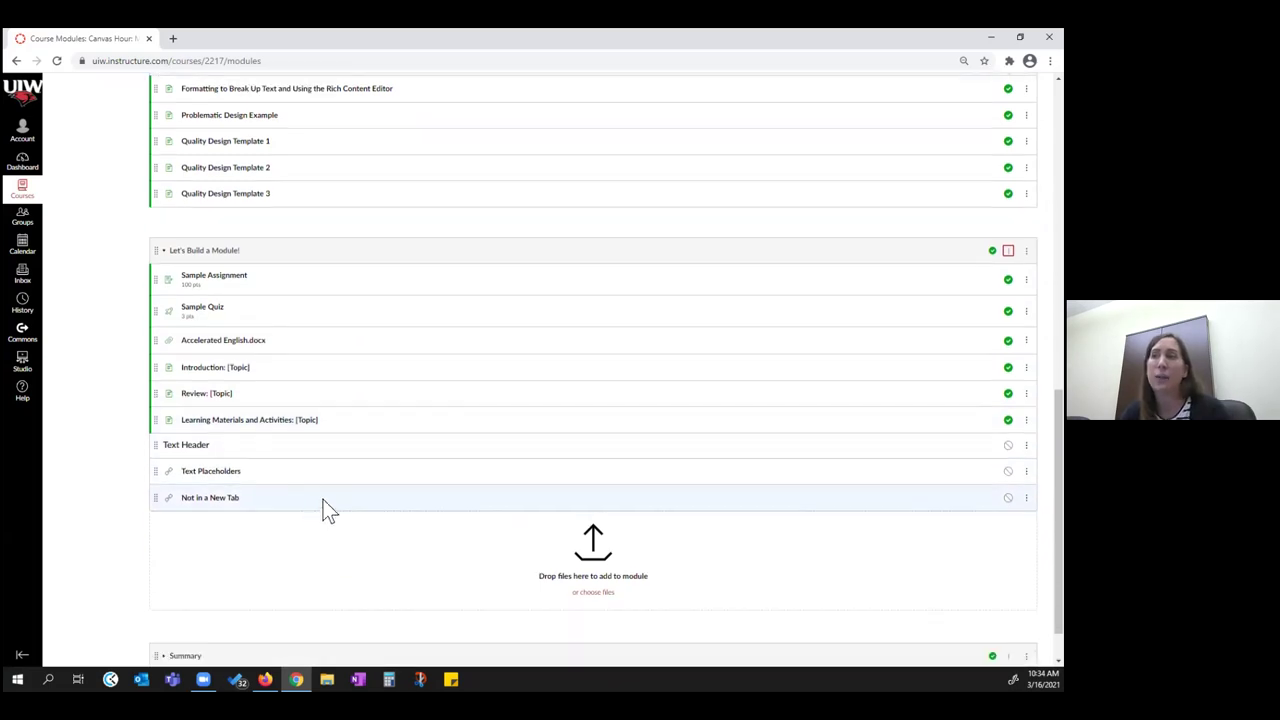
{"action": "left_click", "coordinate": [1008, 250]}
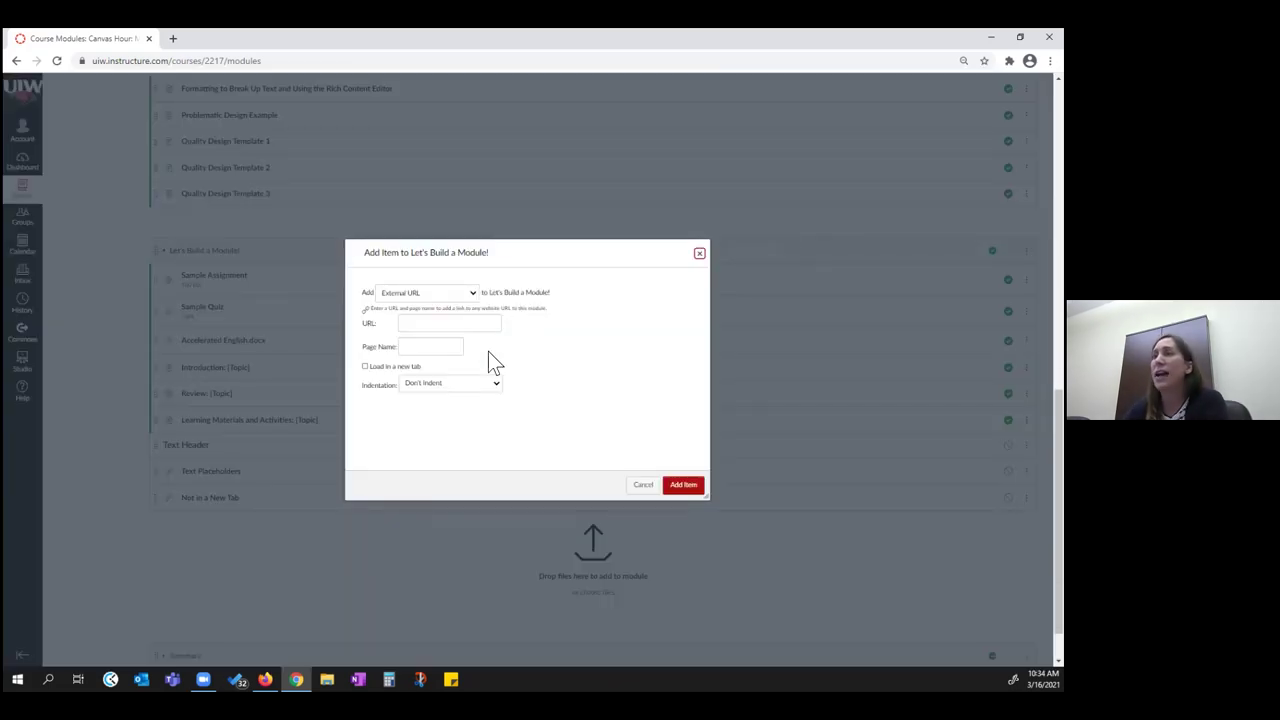
{"action": "left_click", "coordinate": [474, 294]}
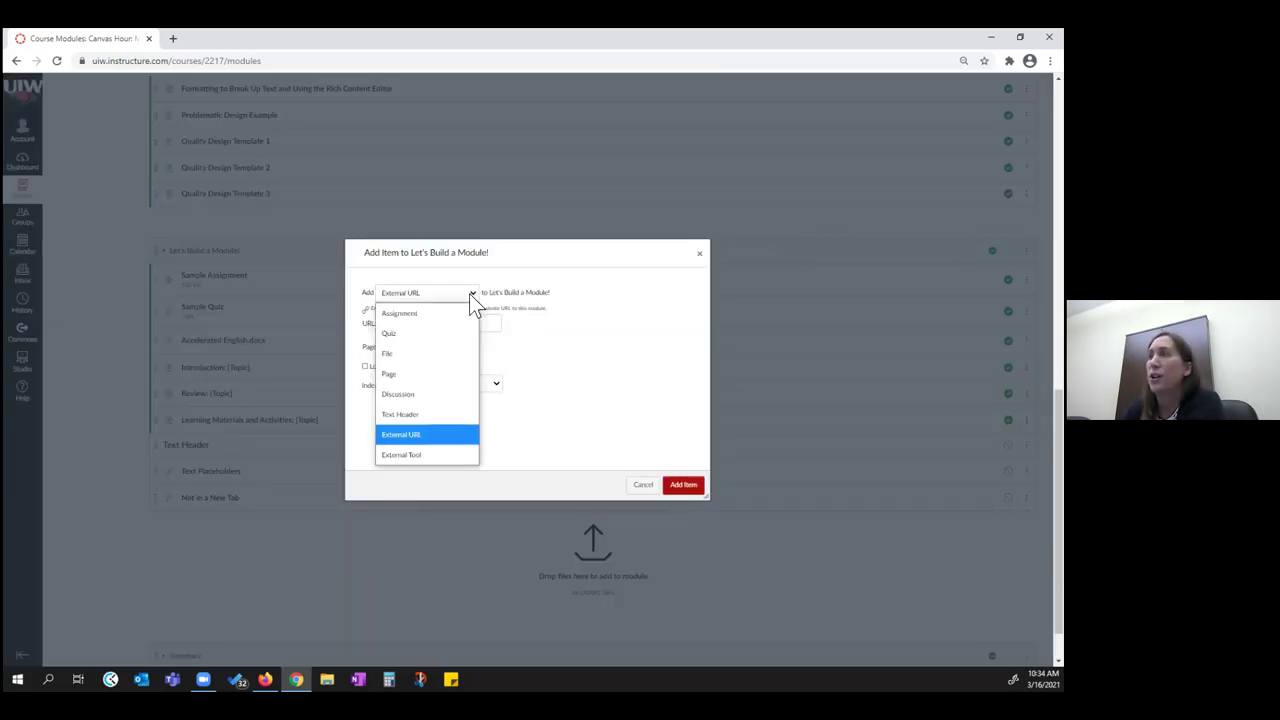
{"action": "left_click", "coordinate": [424, 454]}
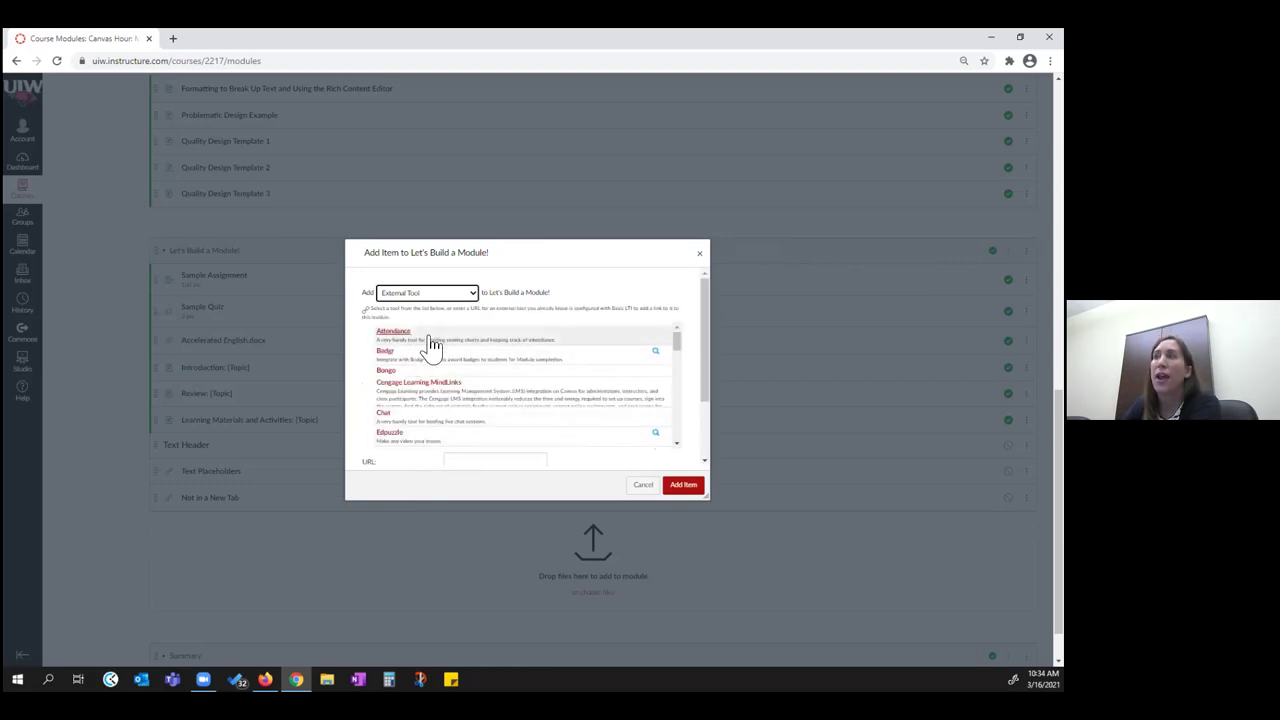
{"action": "scroll", "coordinate": [443, 380], "scroll_direction": "down", "scroll_amount": 5}
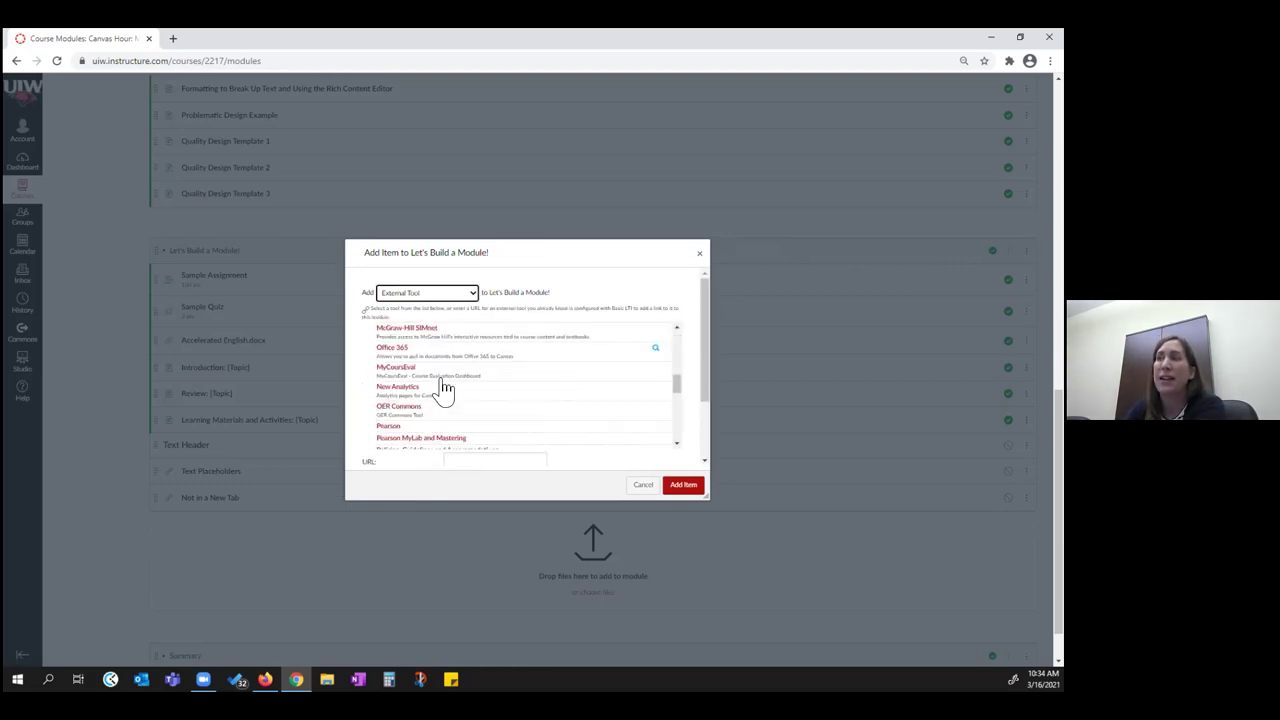
{"action": "scroll", "coordinate": [443, 390], "scroll_direction": "down", "scroll_amount": 5}
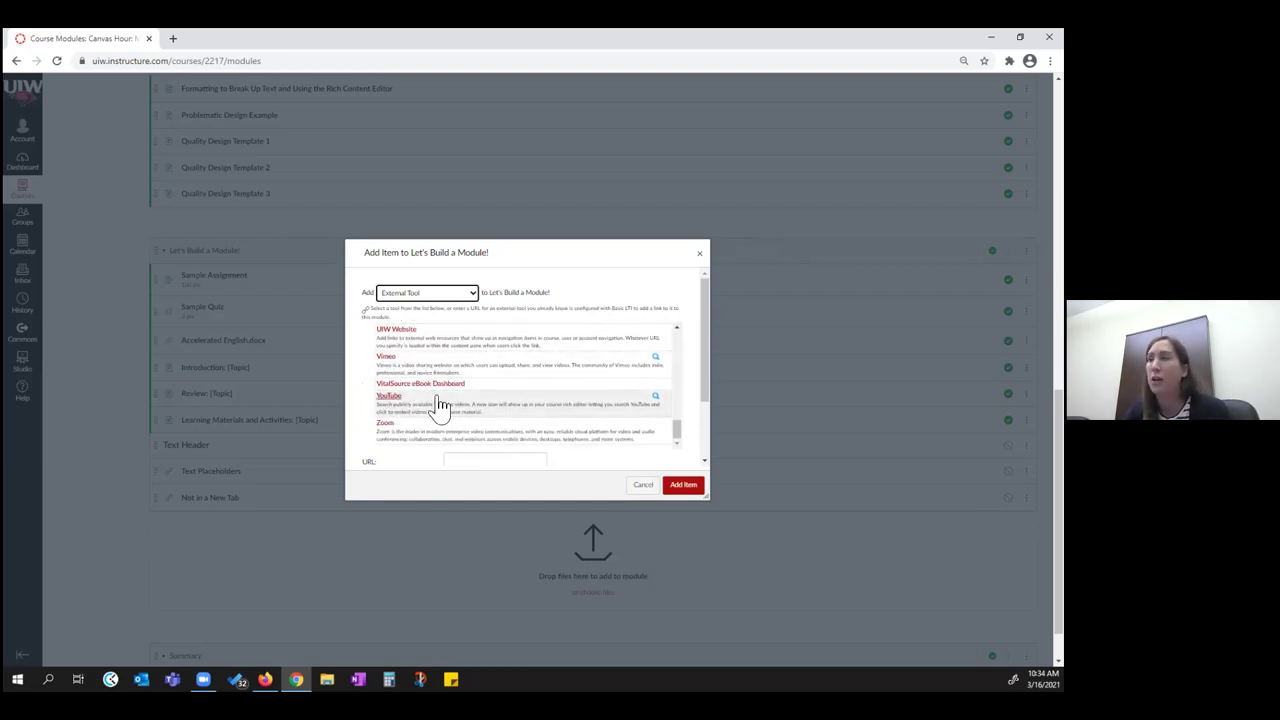
{"action": "left_click", "coordinate": [388, 400]}
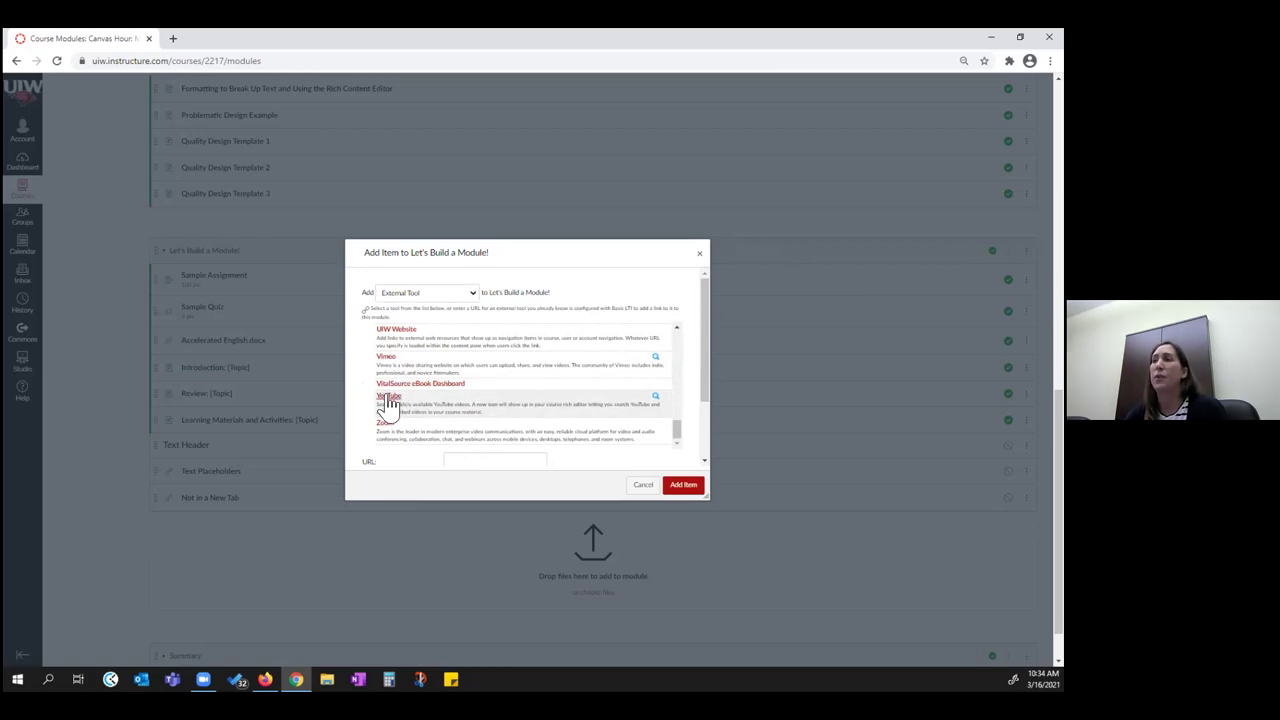
Step: Search YouTube for earth and embed the video Lil Dicky - Earth (CLEAN CENSORED VERSION) as the item's resource
{"action": "left_click", "coordinate": [551, 271]}
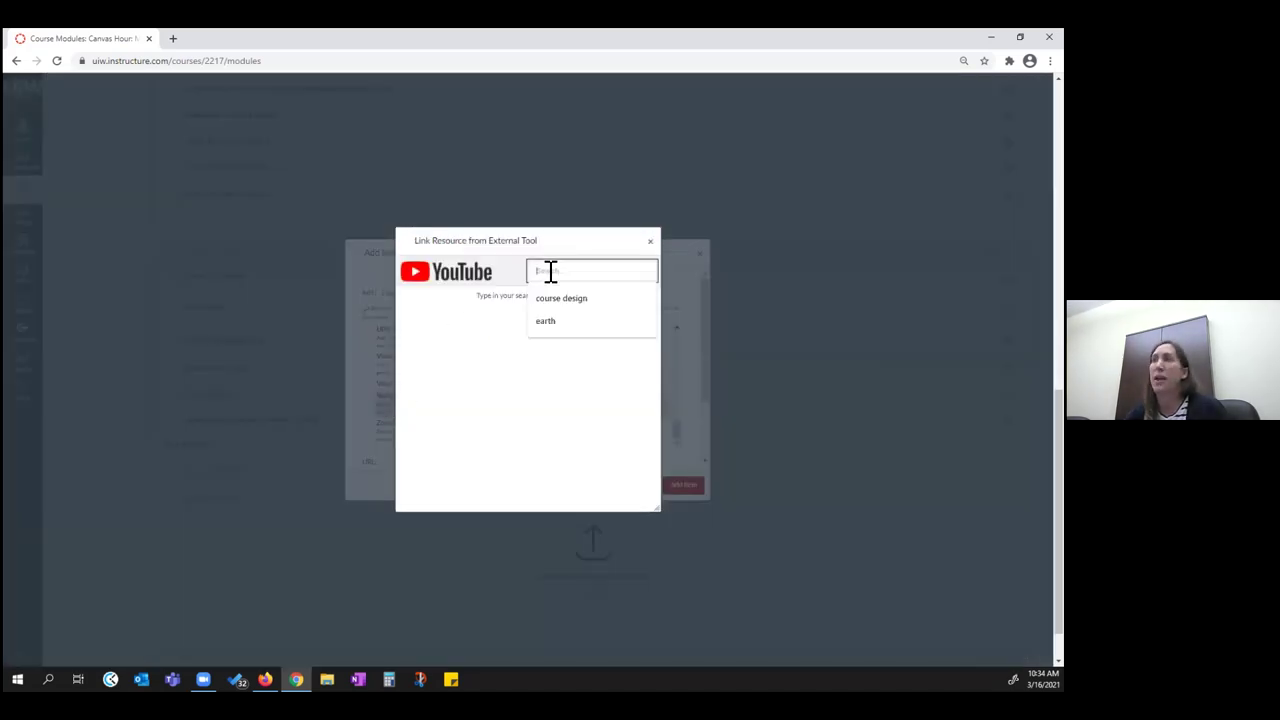
{"action": "left_click", "coordinate": [549, 322]}
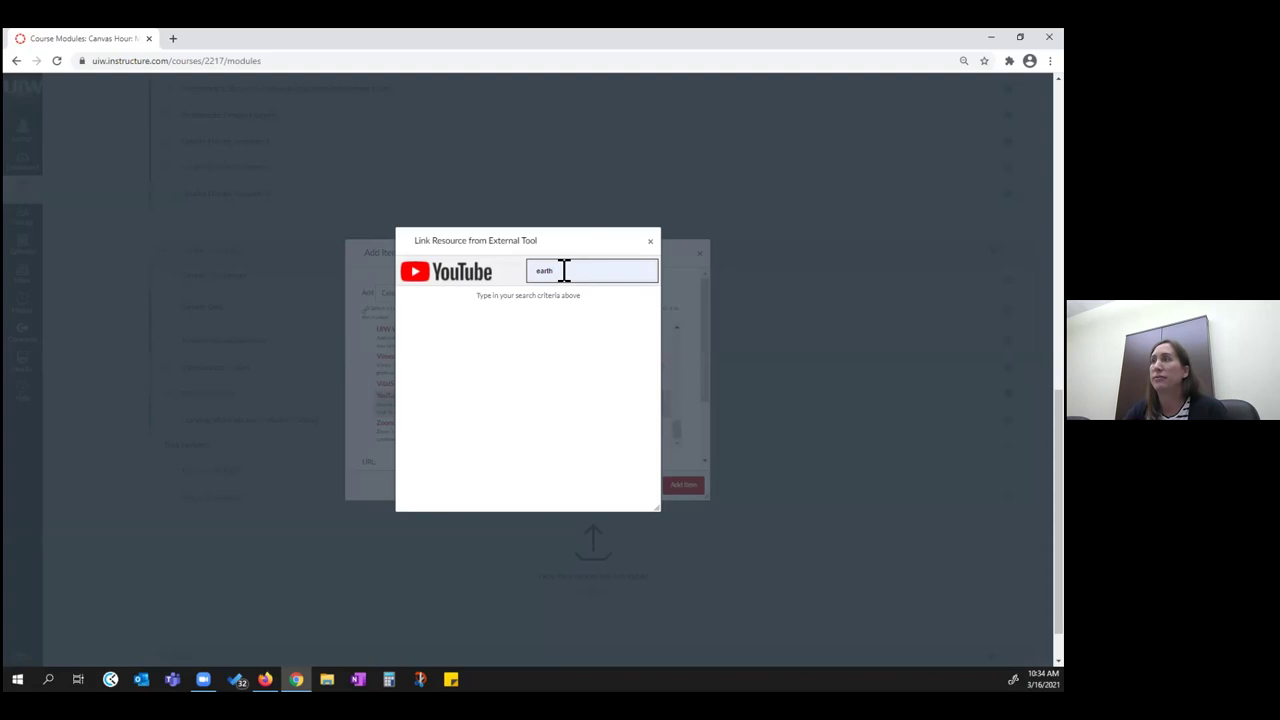
{"action": "key", "text": "Return"}
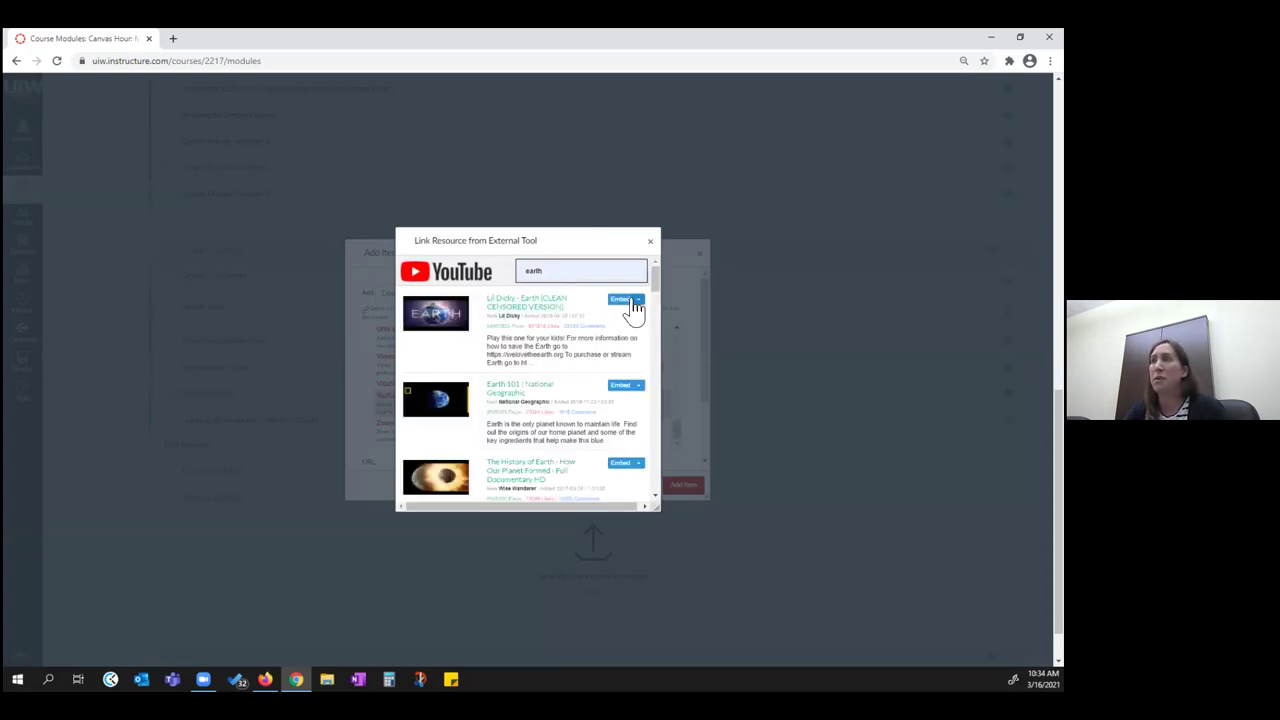
{"action": "left_click", "coordinate": [618, 300]}
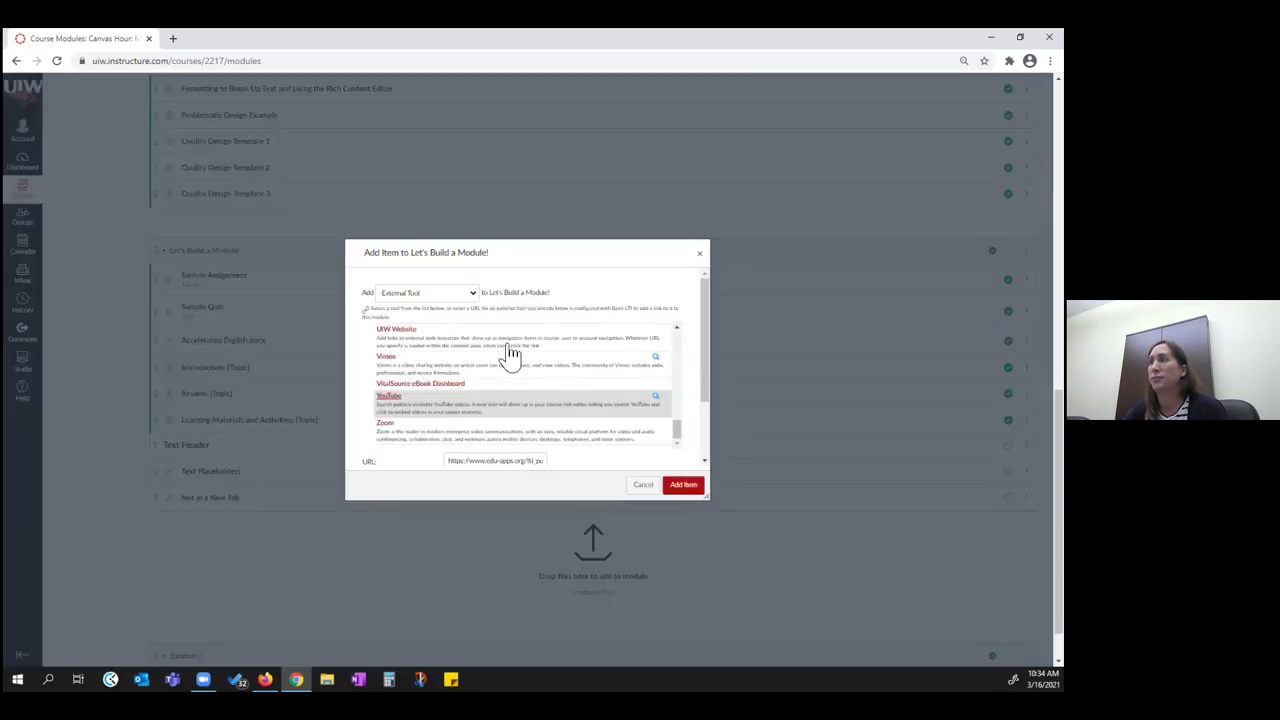
Step: Add the YouTube video to the module with loading in a new tab turned off and no indentation
{"action": "scroll", "coordinate": [637, 357], "scroll_direction": "down", "scroll_amount": 2}
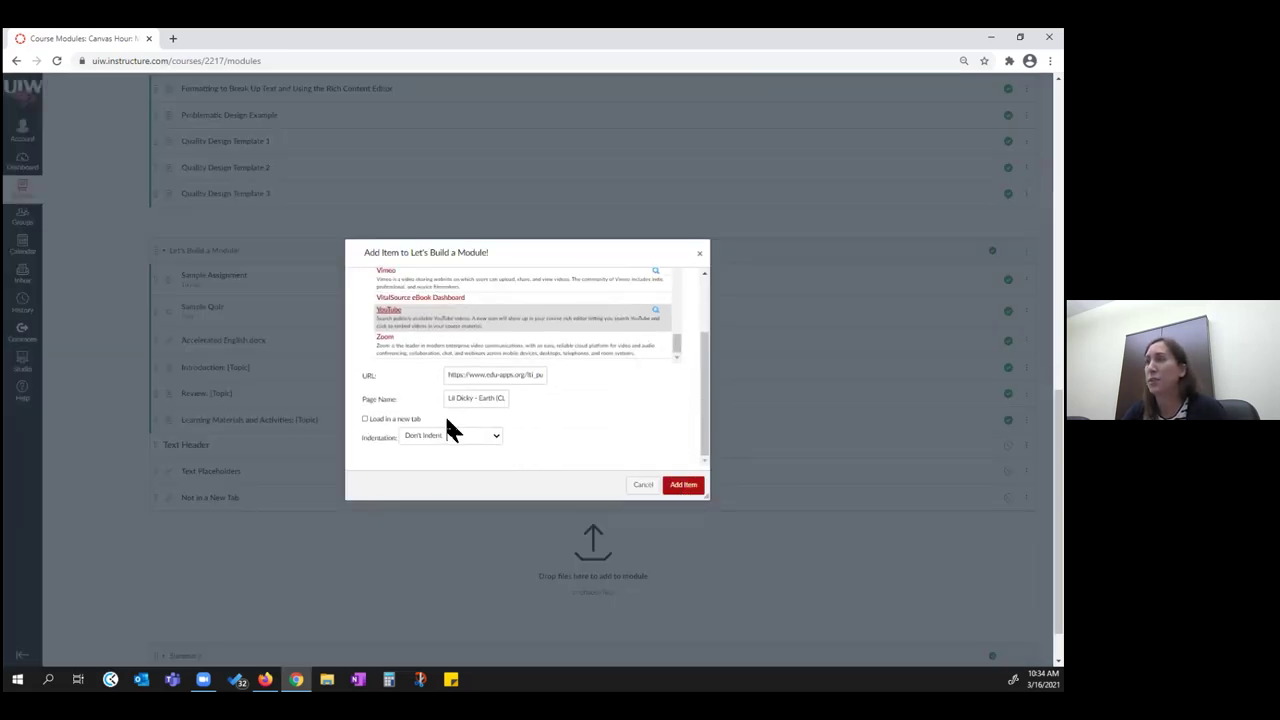
{"action": "scroll", "coordinate": [415, 398], "scroll_direction": "down", "scroll_amount": 1}
{"action": "left_click", "coordinate": [365, 367]}
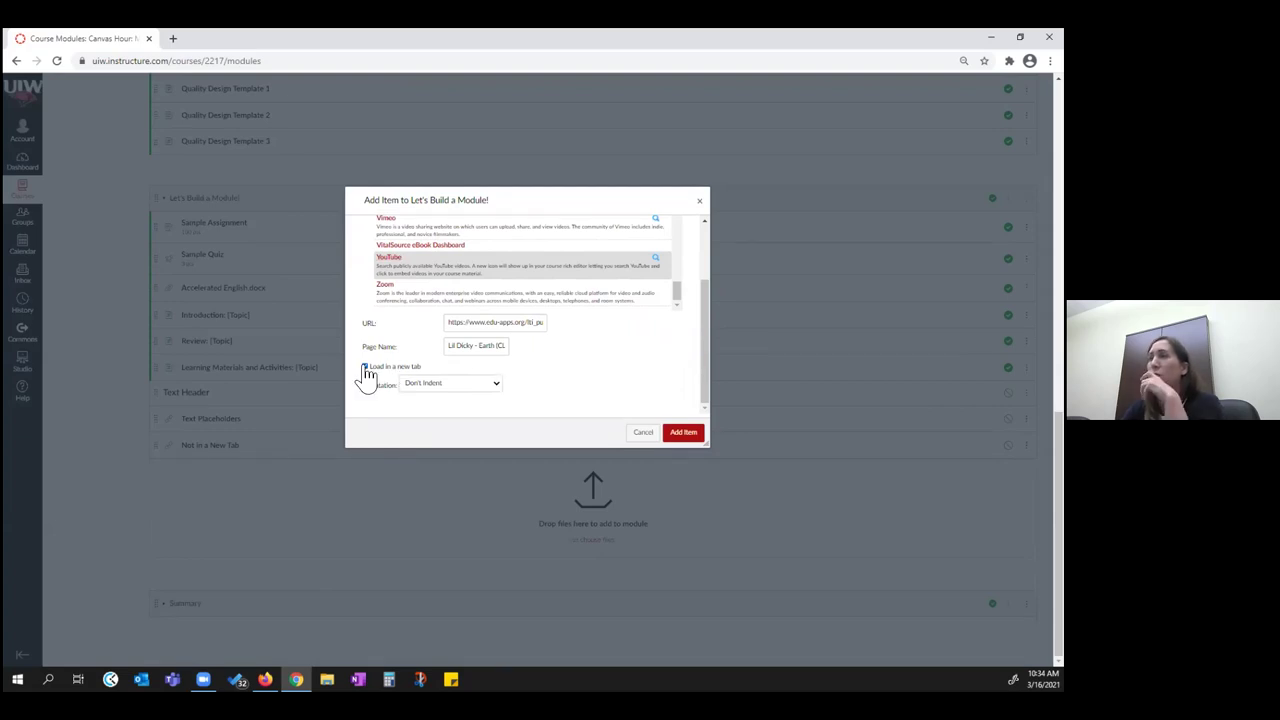
{"action": "left_click", "coordinate": [365, 367]}
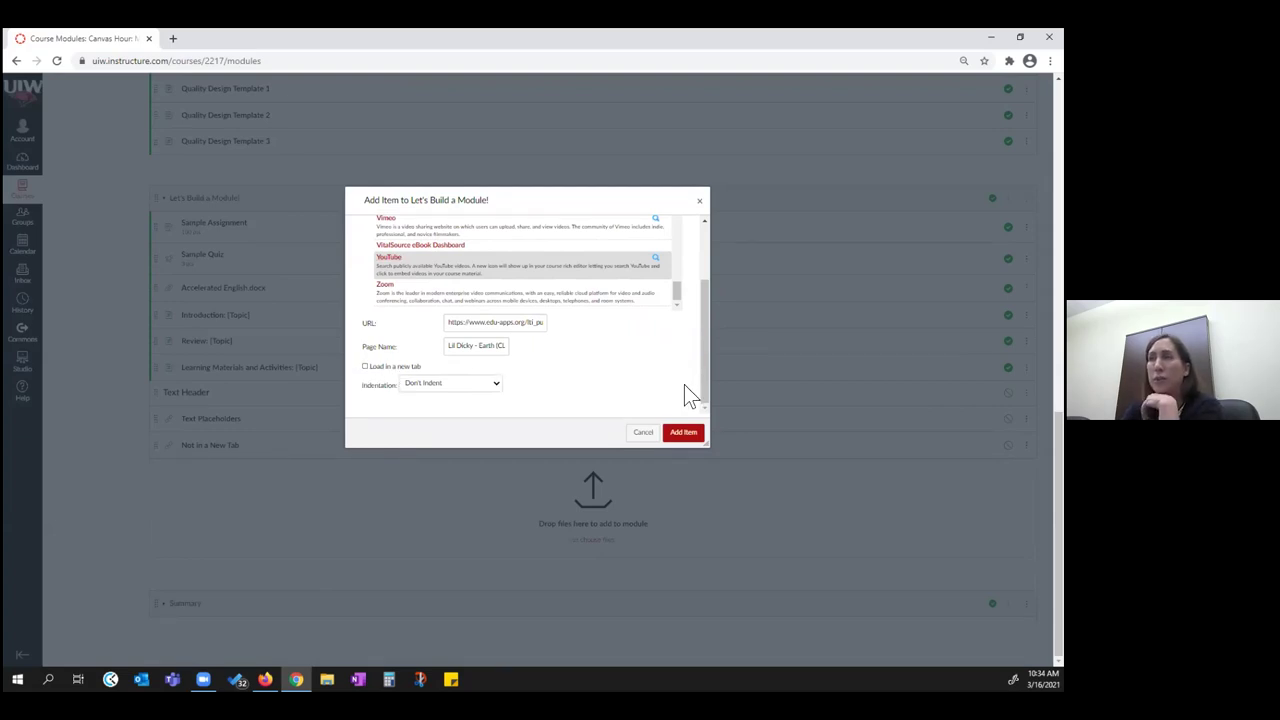
{"action": "left_click", "coordinate": [690, 434]}
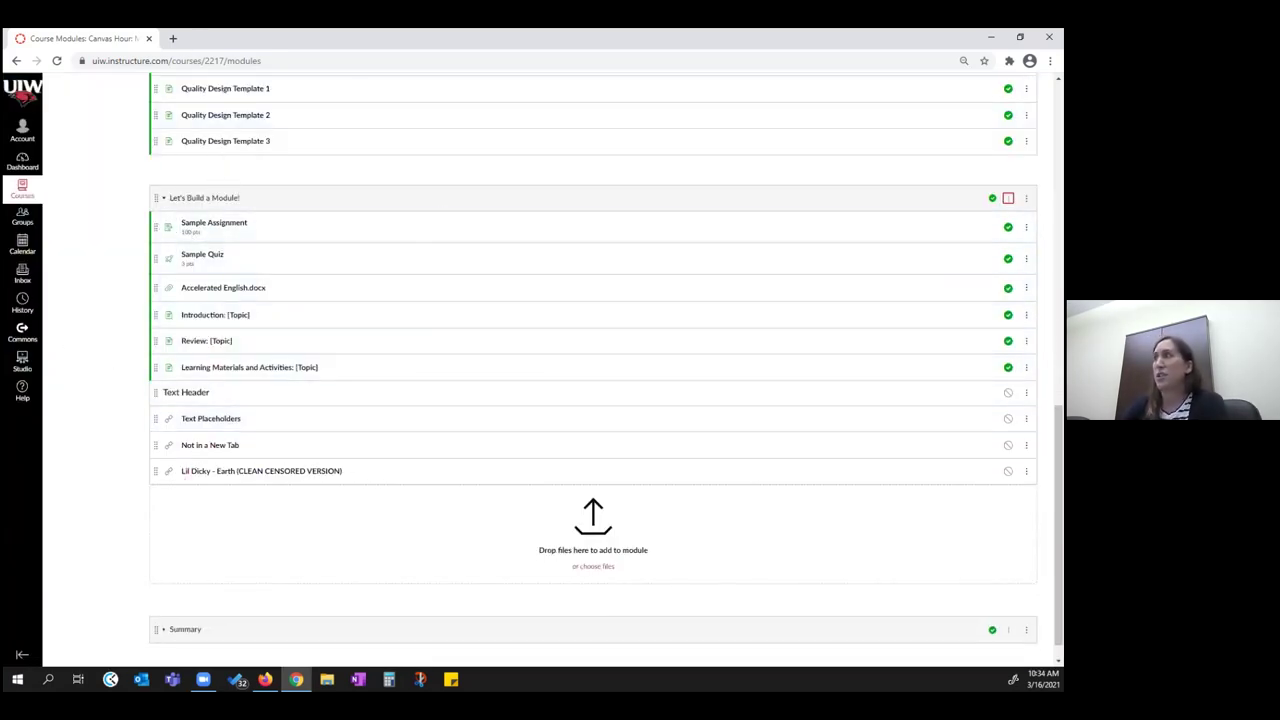
Step: Publish the Text Header, the Text Placeholders and Not in a New Tab links, and the Lil Dicky - Earth video in the module
{"action": "left_click", "coordinate": [1008, 227]}
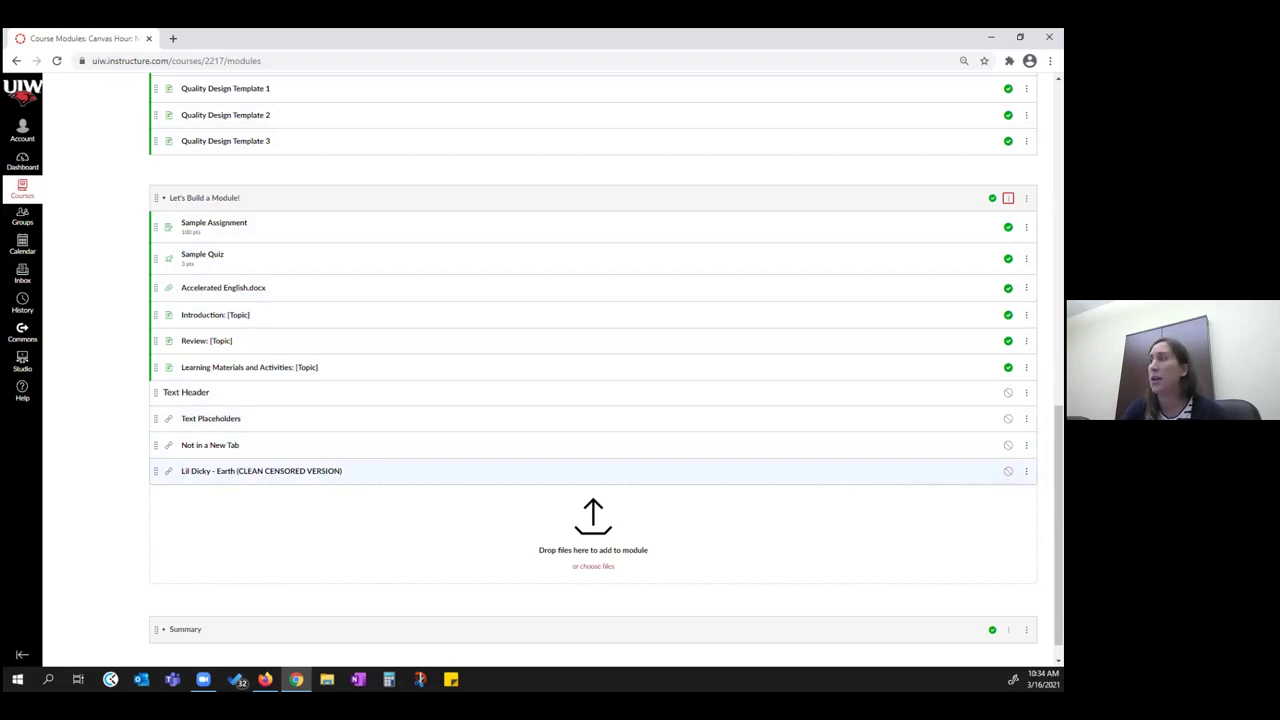
{"action": "left_click", "coordinate": [1008, 392]}
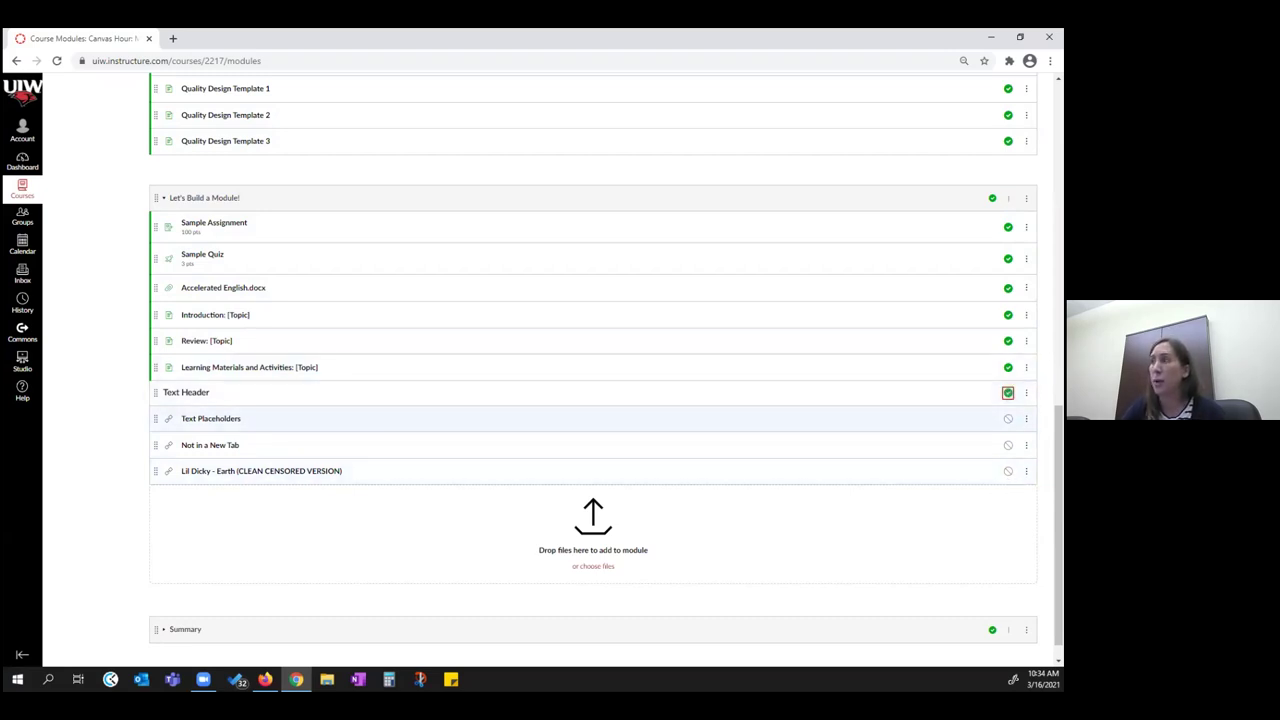
{"action": "left_click", "coordinate": [1008, 418]}
{"action": "left_click", "coordinate": [1008, 445]}
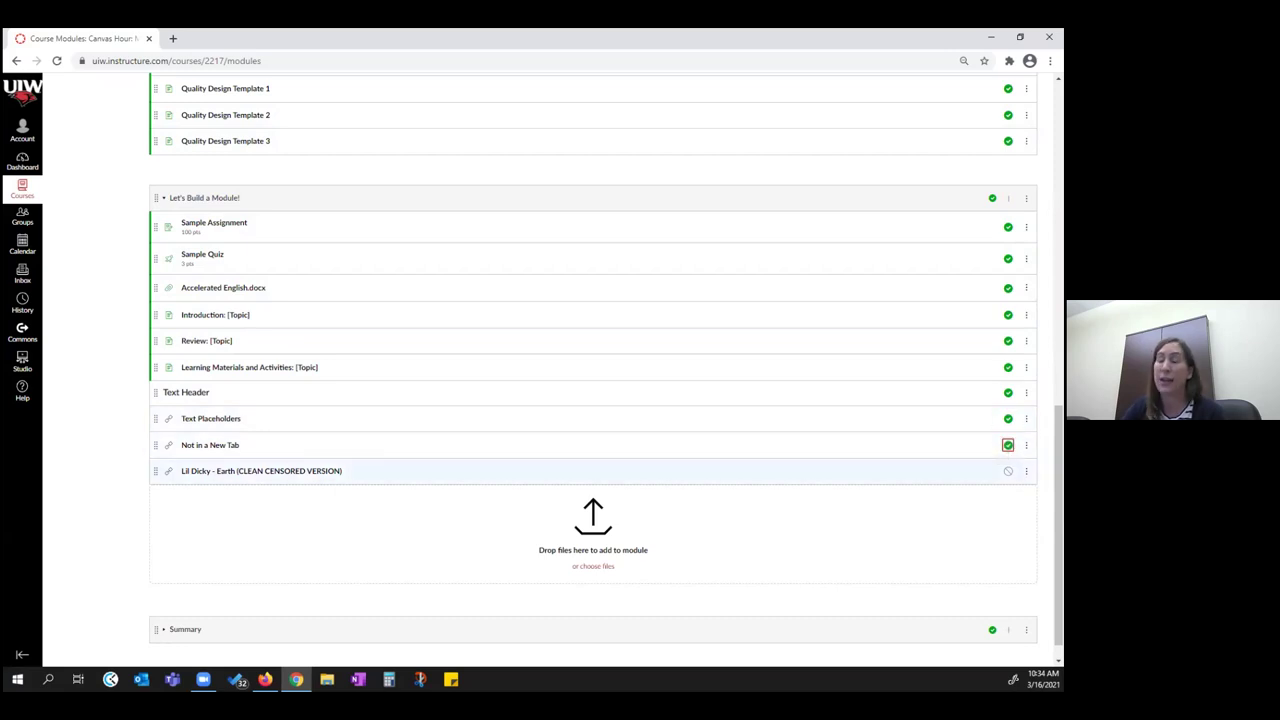
{"action": "left_click", "coordinate": [1008, 471]}
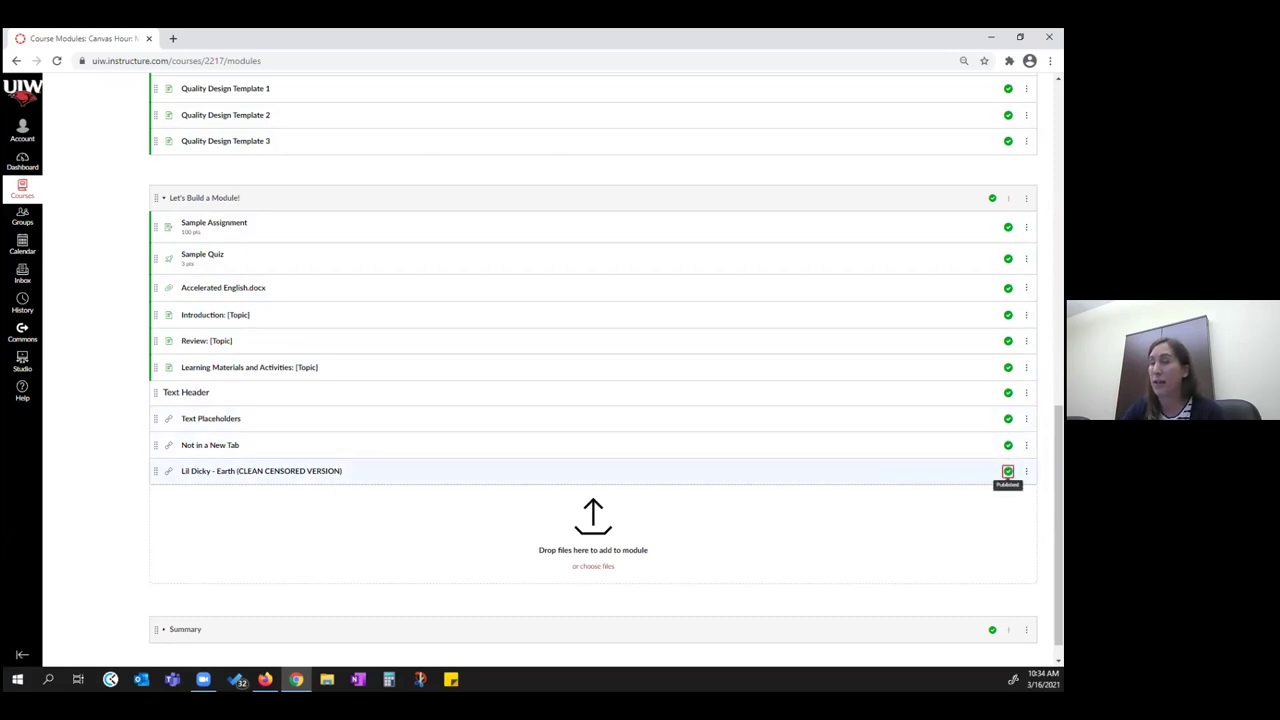
Step: Unpublish the sample assignment, the sample quiz and the three topic pages, and republish them all at once by publishing the whole module
{"action": "left_click", "coordinate": [1008, 227]}
{"action": "left_click", "coordinate": [992, 198]}
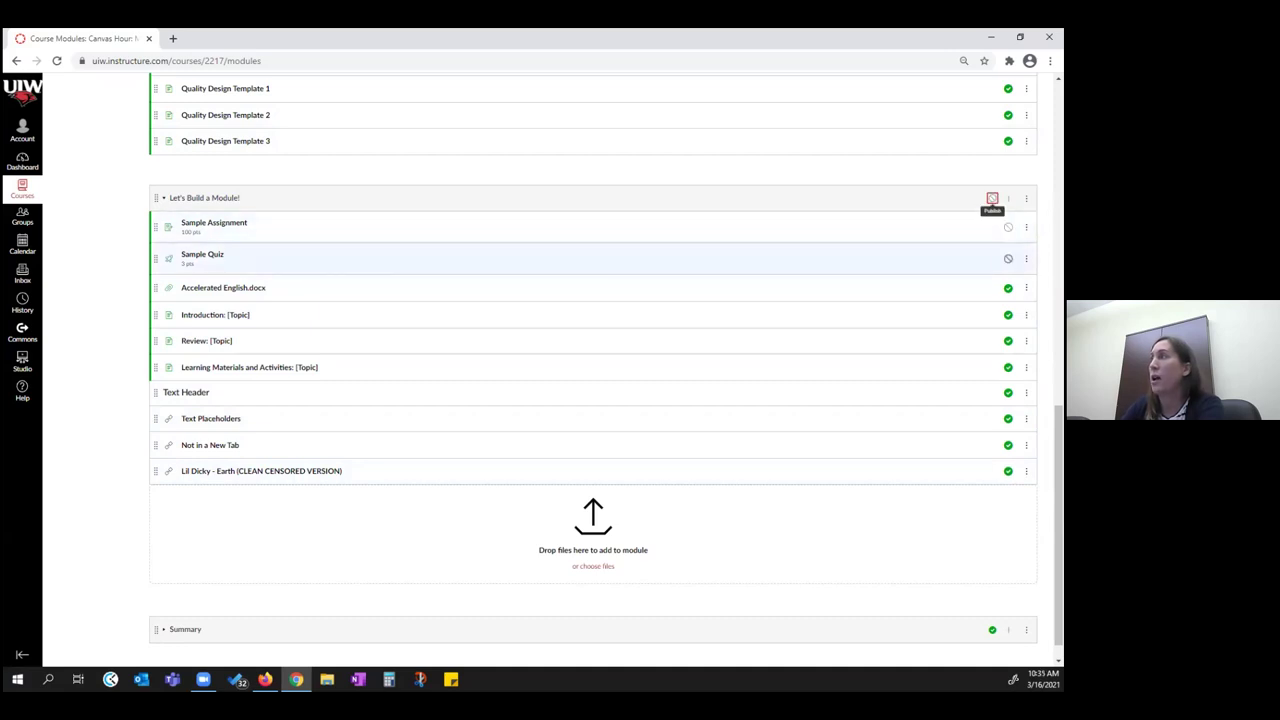
{"action": "left_click", "coordinate": [1008, 259]}
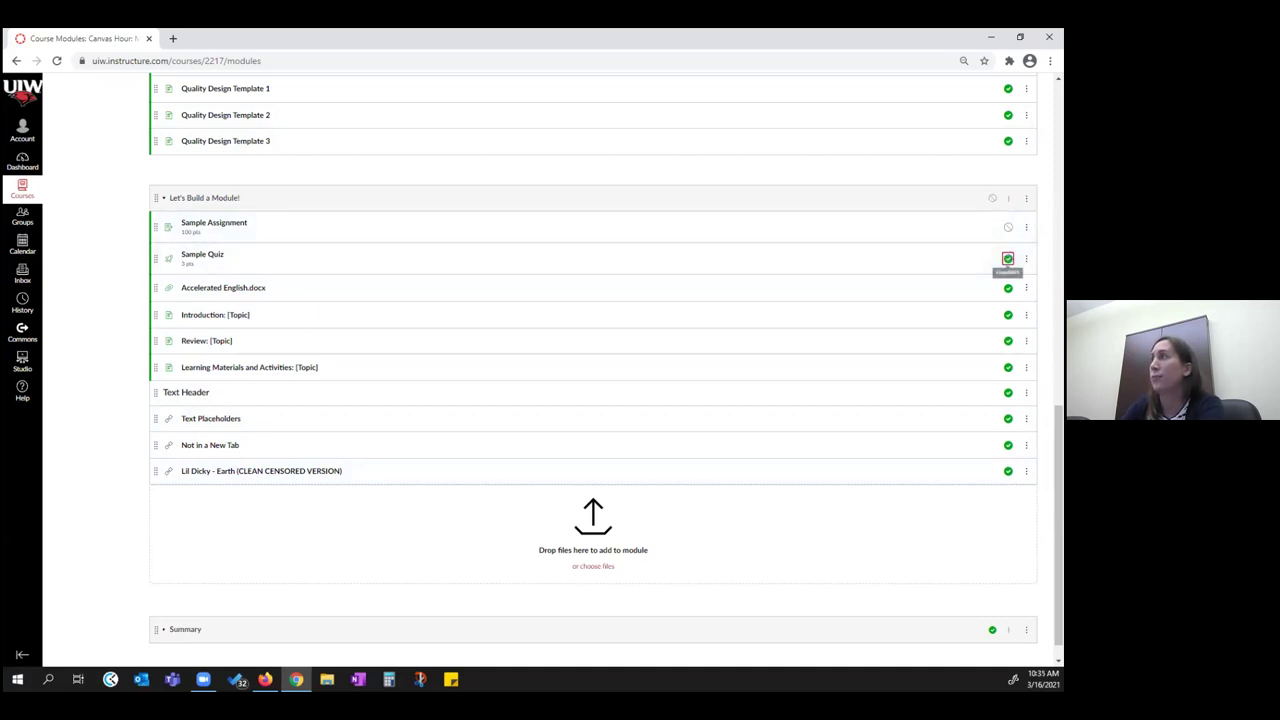
{"action": "left_click", "coordinate": [1008, 288]}
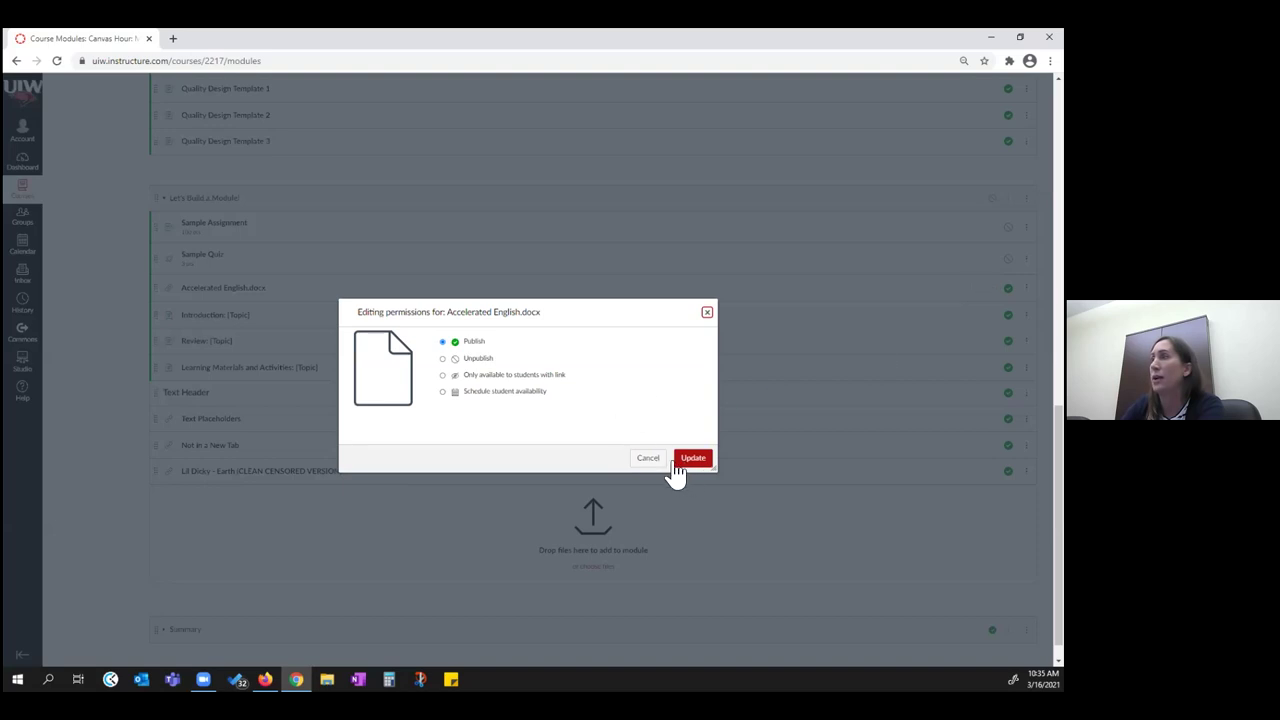
{"action": "left_click", "coordinate": [650, 468]}
{"action": "left_click", "coordinate": [1008, 315]}
{"action": "left_click", "coordinate": [1008, 341]}
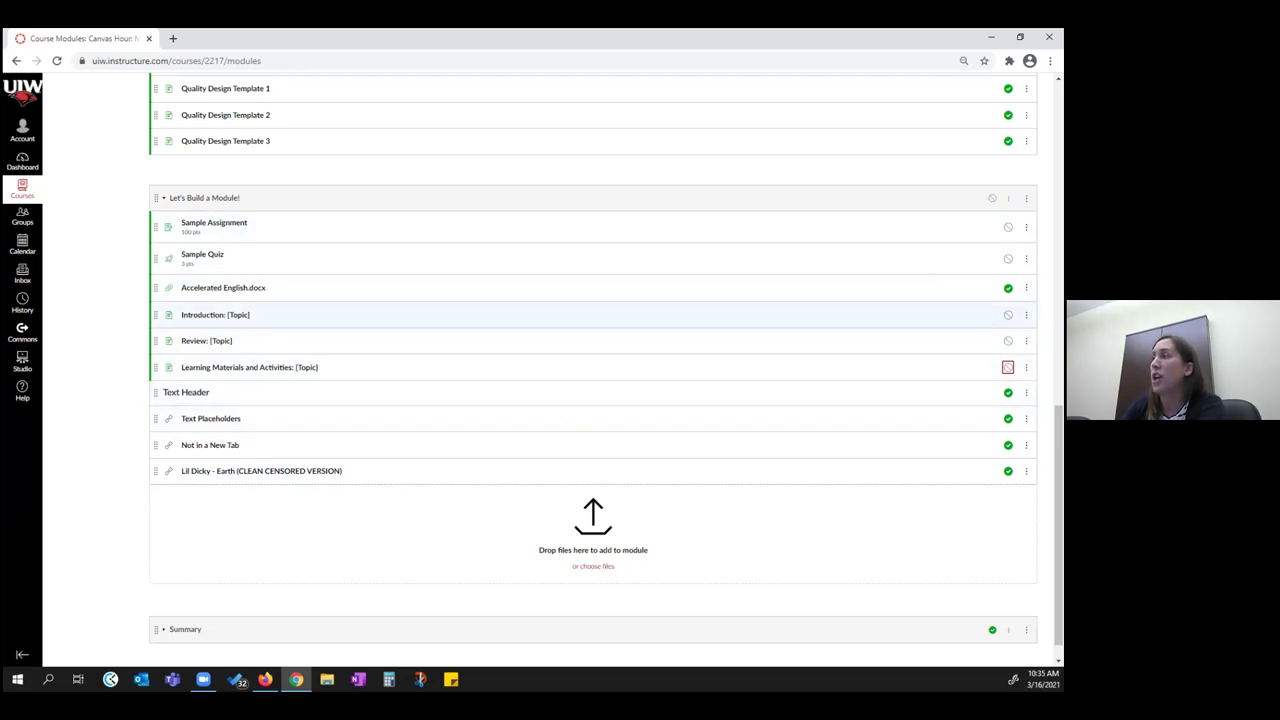
{"action": "left_click", "coordinate": [992, 198]}
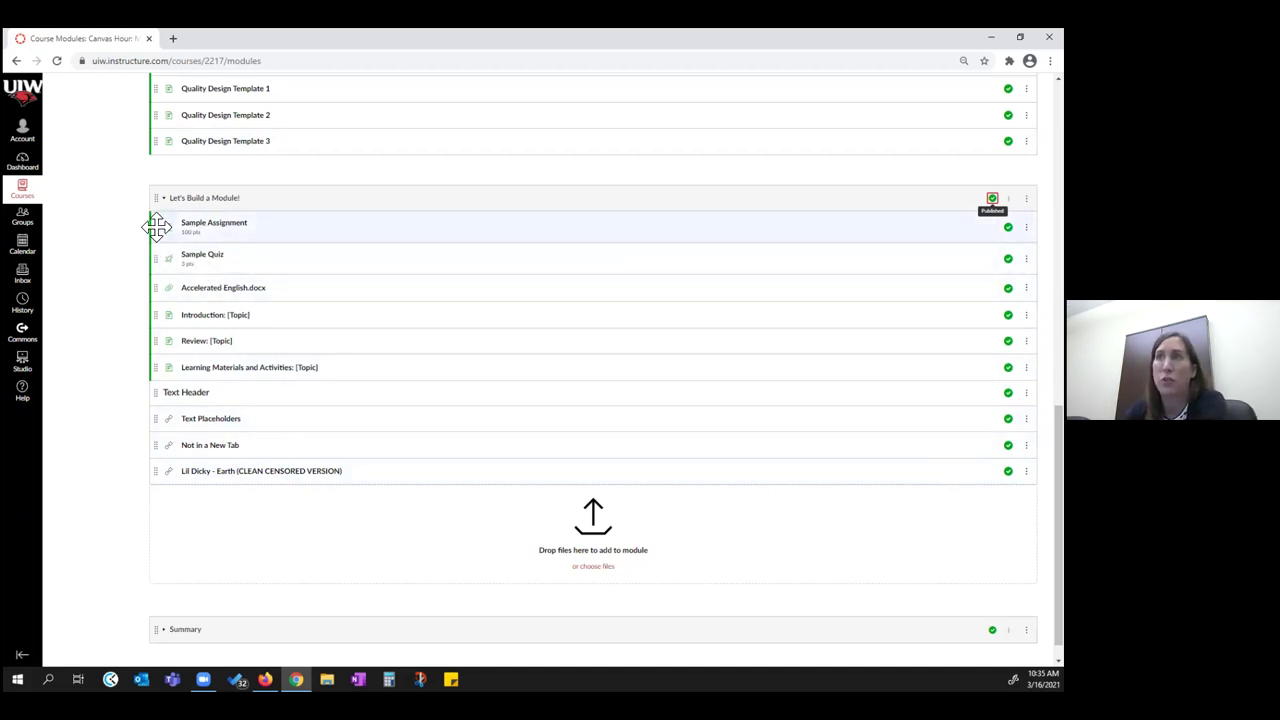
Step: Reorder the module so the two external links and the video follow the Learning Materials and Activities page, with Sample Assignment and Sample Quiz after them
{"action": "left_click_drag", "start_coordinate": [156, 228], "coordinate": [171, 366]}
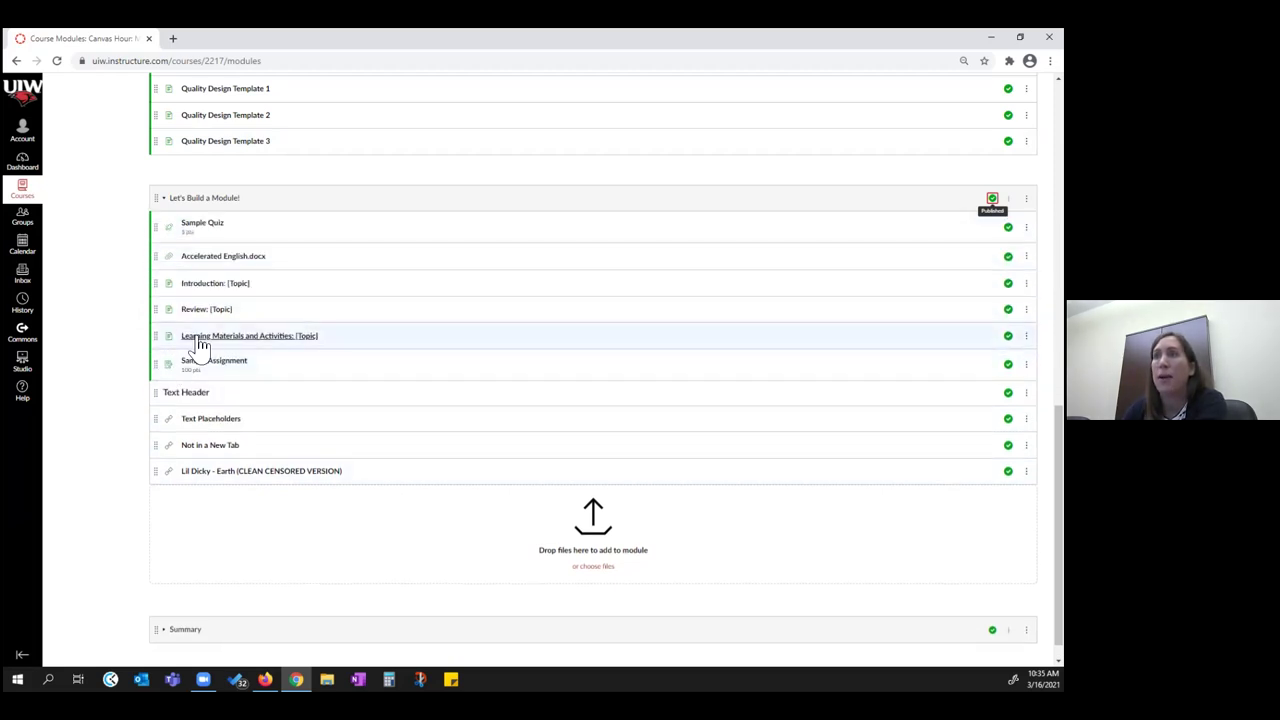
{"action": "left_click_drag", "start_coordinate": [155, 226], "coordinate": [172, 356]}
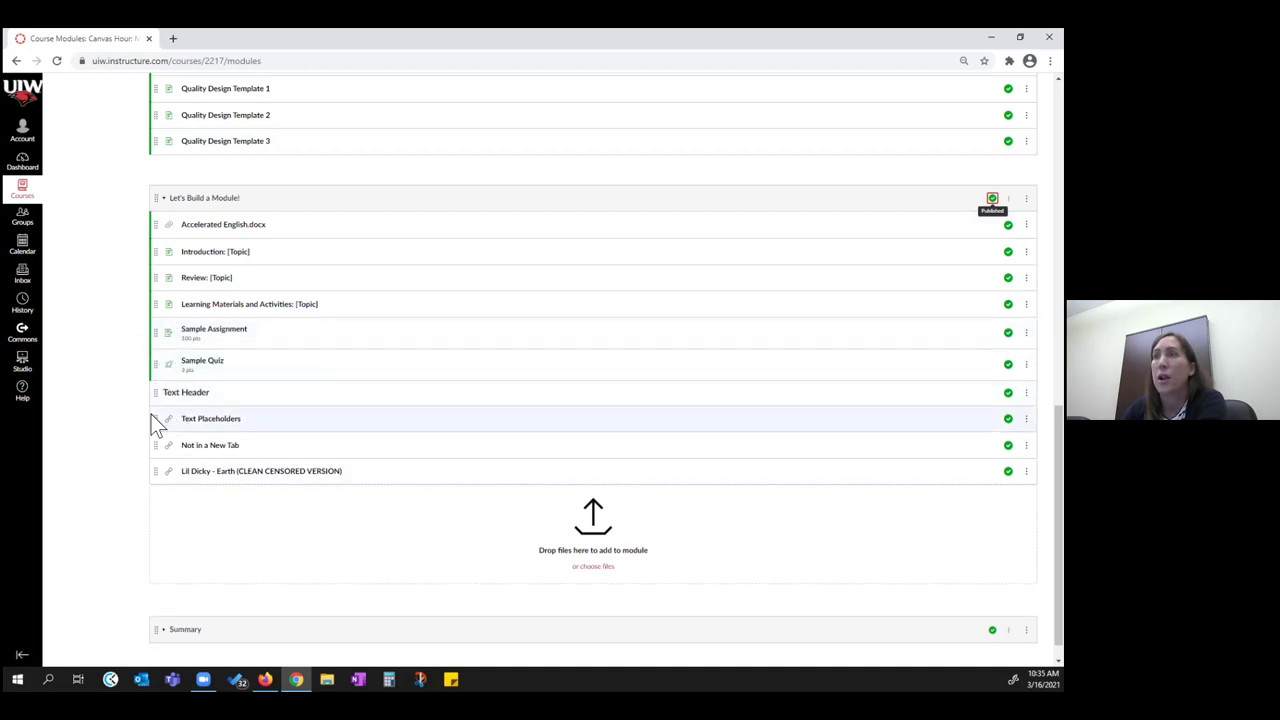
{"action": "left_click_drag", "start_coordinate": [154, 417], "coordinate": [154, 329]}
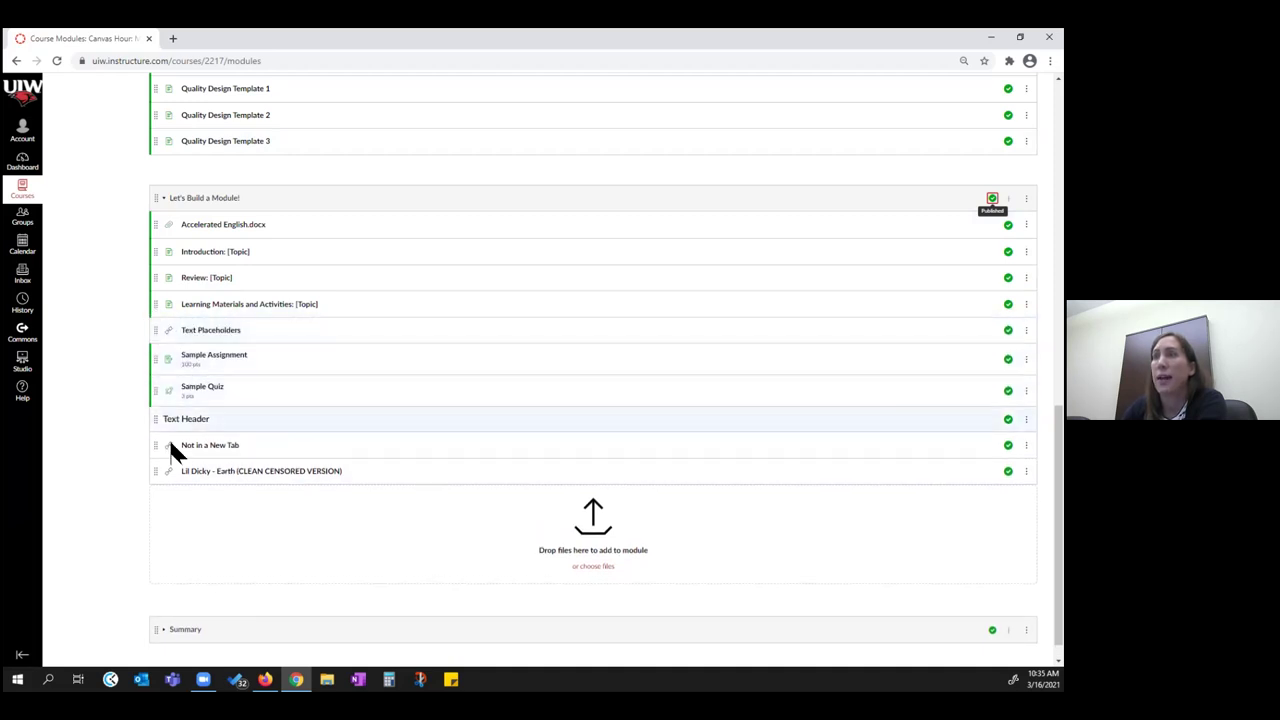
{"action": "left_click_drag", "start_coordinate": [157, 443], "coordinate": [155, 378]}
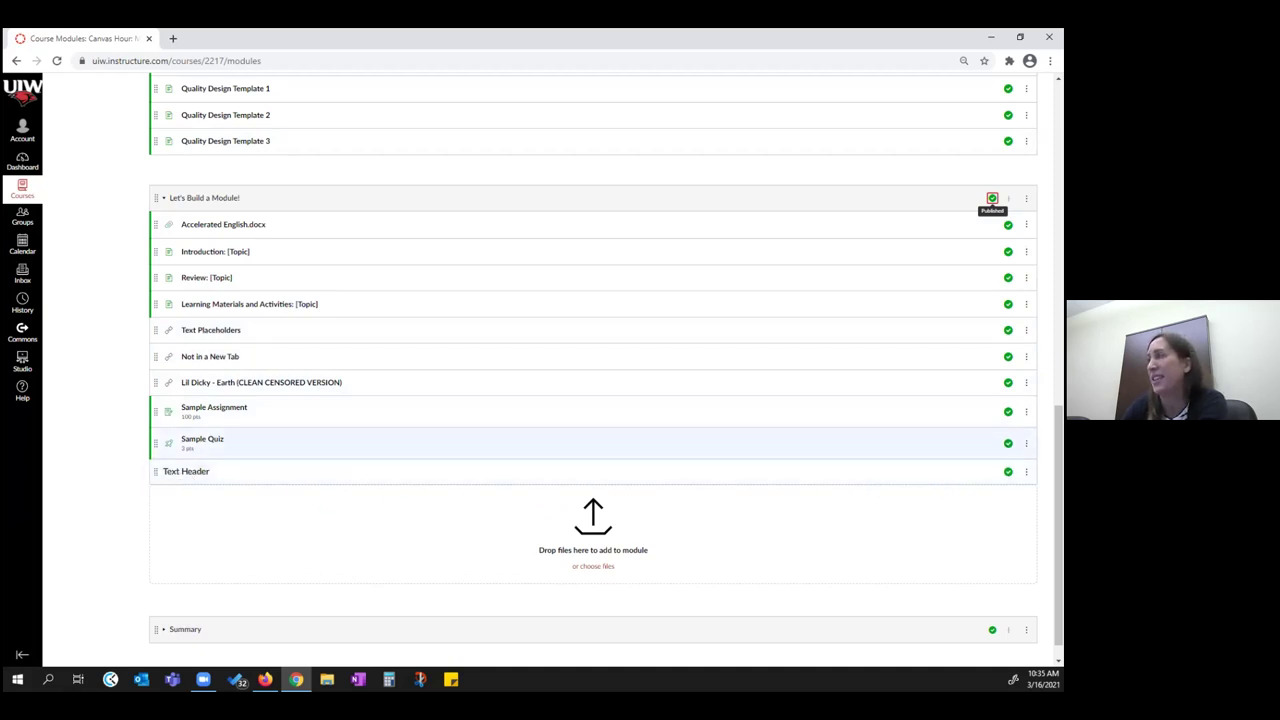
Step: Remove the Text Header from the Let's Build a Module! module
{"action": "left_click", "coordinate": [1026, 471]}
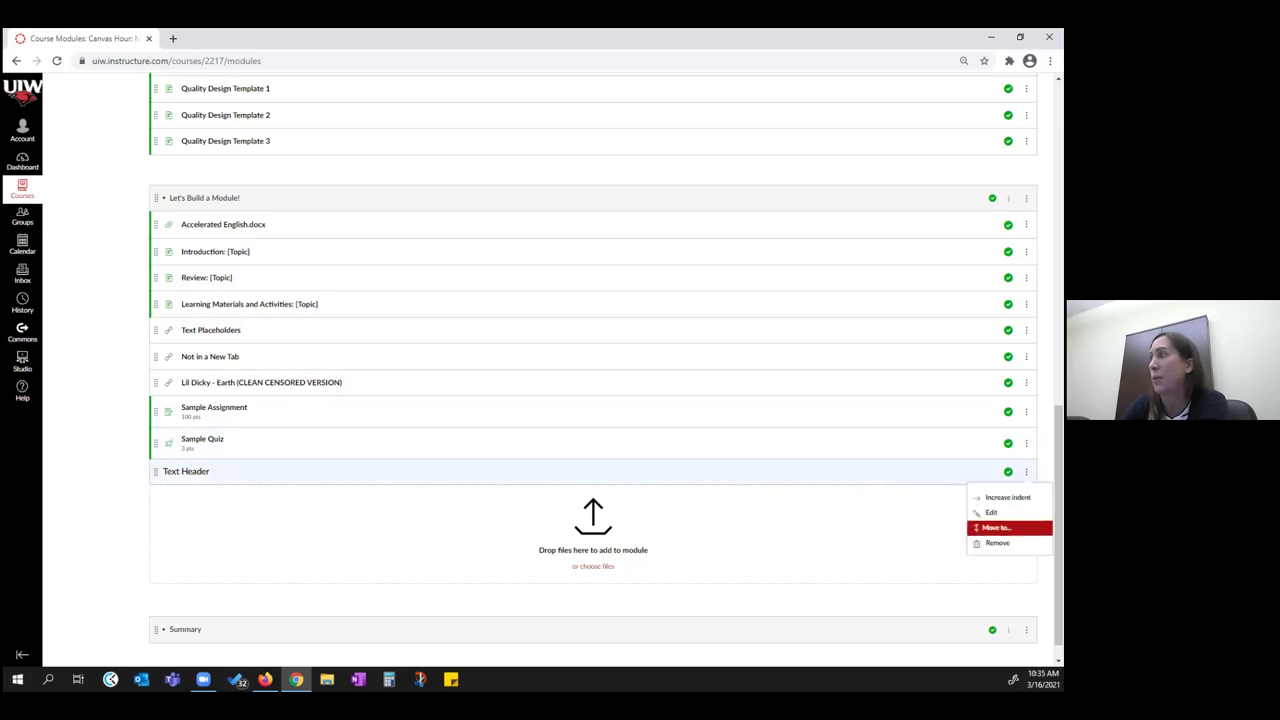
{"action": "left_click", "coordinate": [997, 543]}
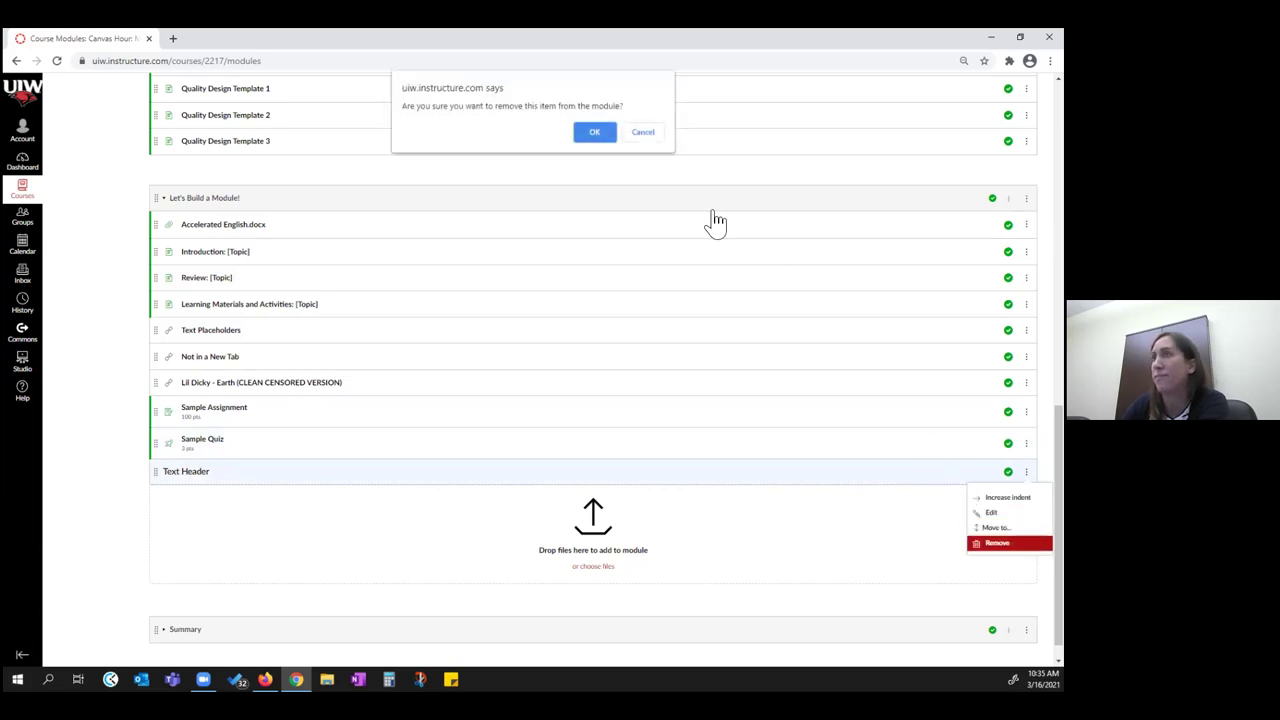
{"action": "left_click", "coordinate": [595, 133]}
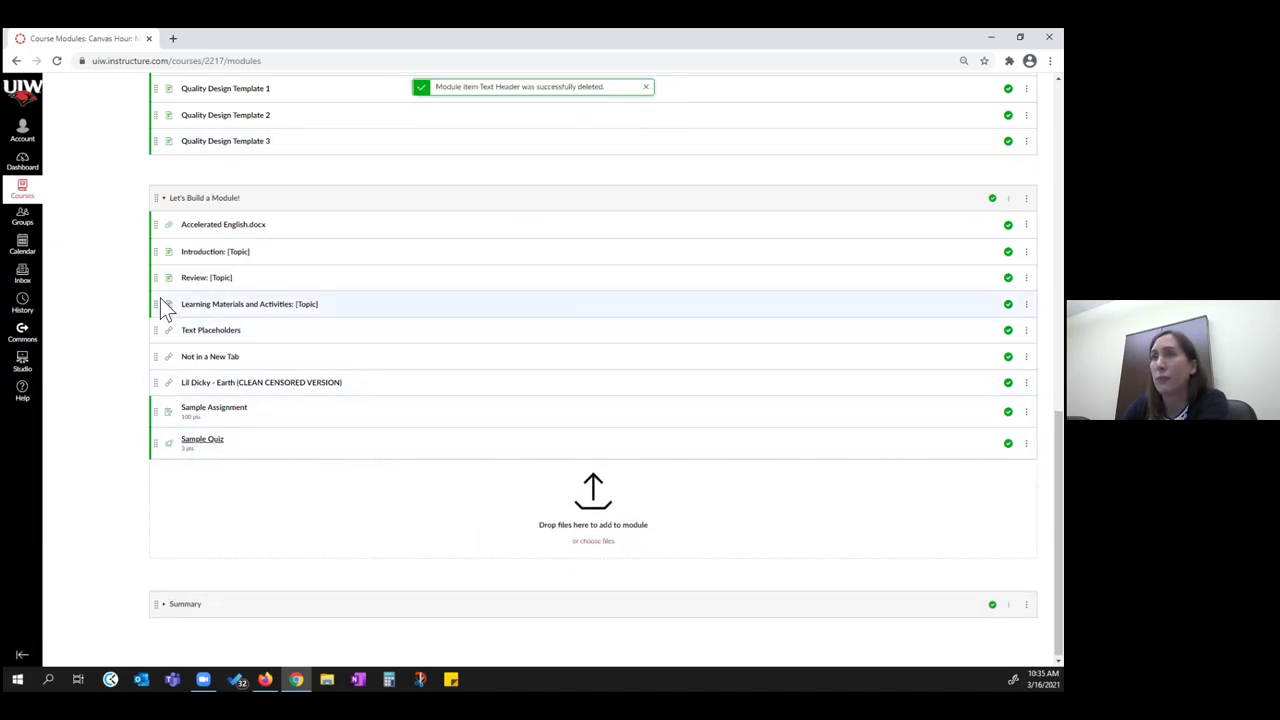
Step: Move Accelerated English.docx directly below the Learning Materials and Activities page and the Review: [Topic] page to the end of the module
{"action": "left_click_drag", "start_coordinate": [150, 224], "coordinate": [163, 303]}
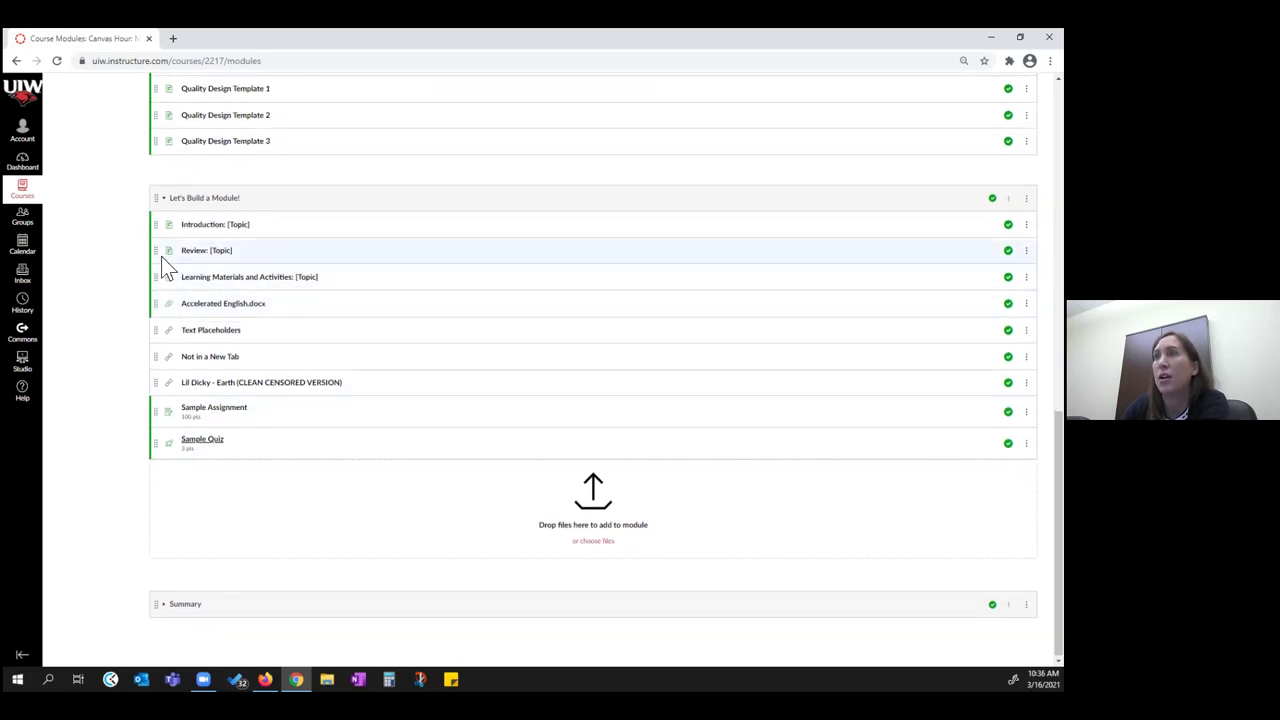
{"action": "left_click_drag", "start_coordinate": [157, 250], "coordinate": [171, 470]}
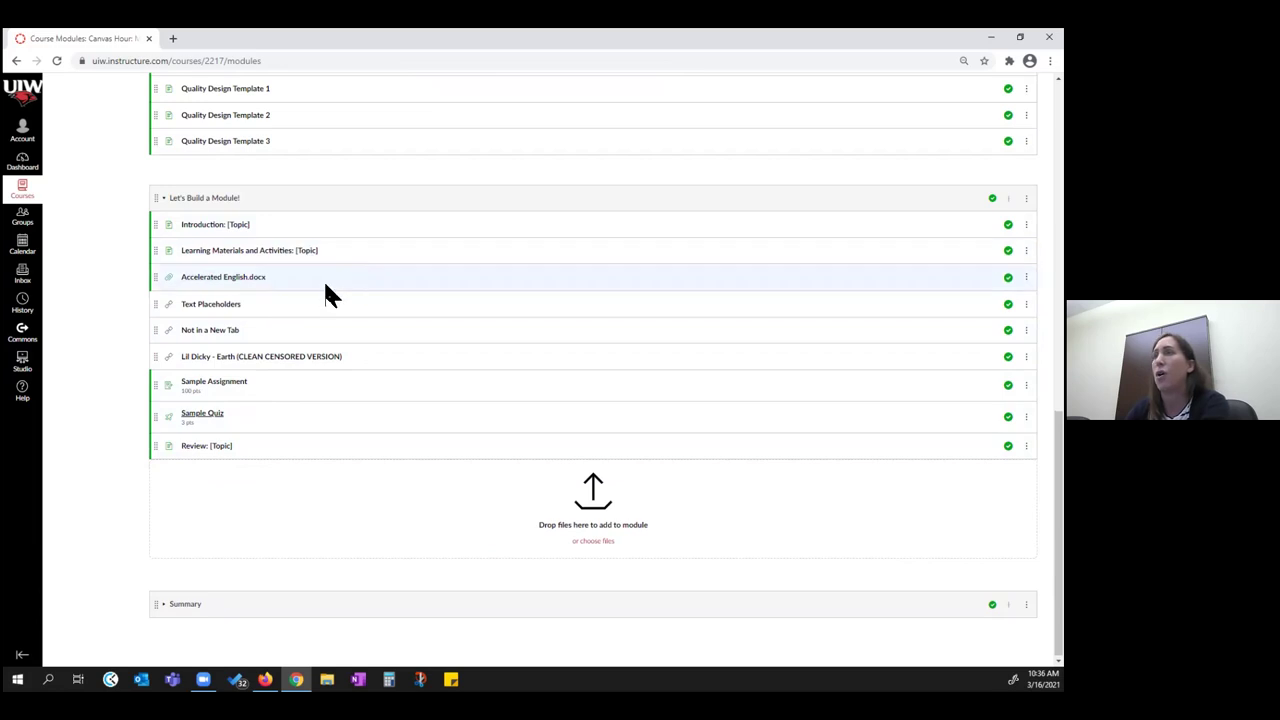
Step: Indent Accelerated English.docx, both external links, the Lil Dicky - Earth video, Sample Assignment and Sample Quiz by one level
{"action": "left_click", "coordinate": [1026, 277]}
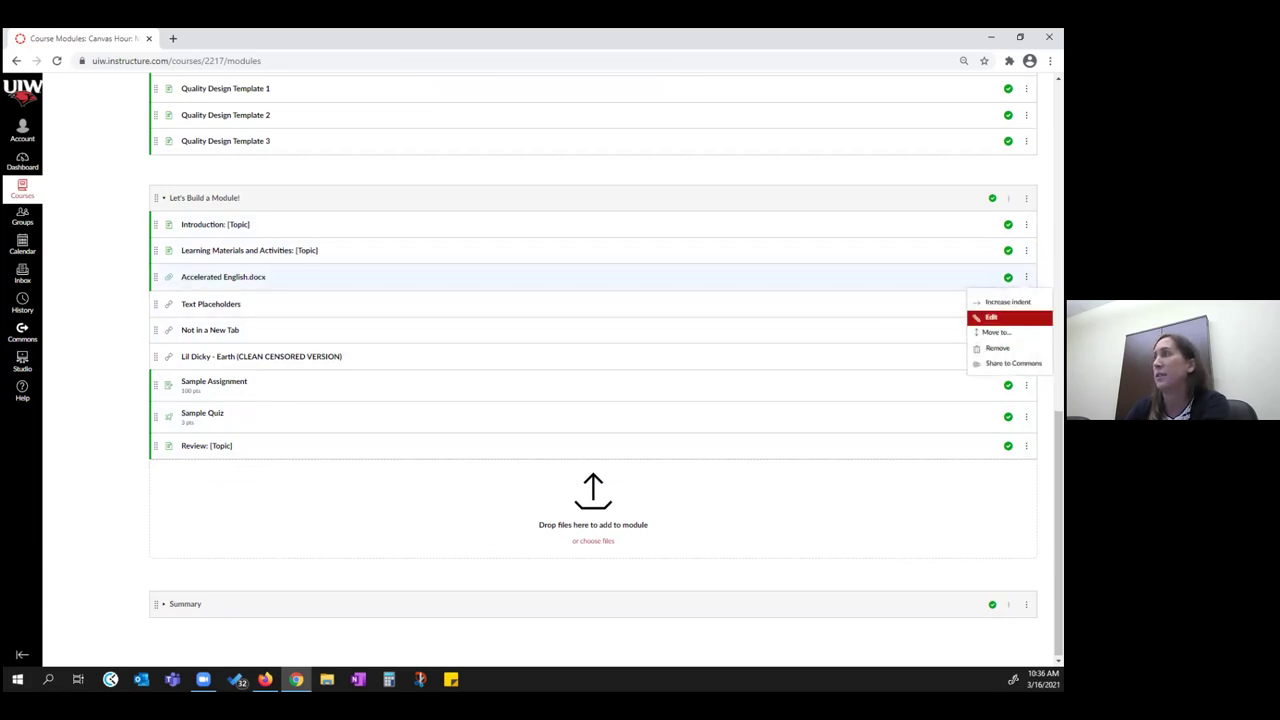
{"action": "left_click", "coordinate": [1005, 302]}
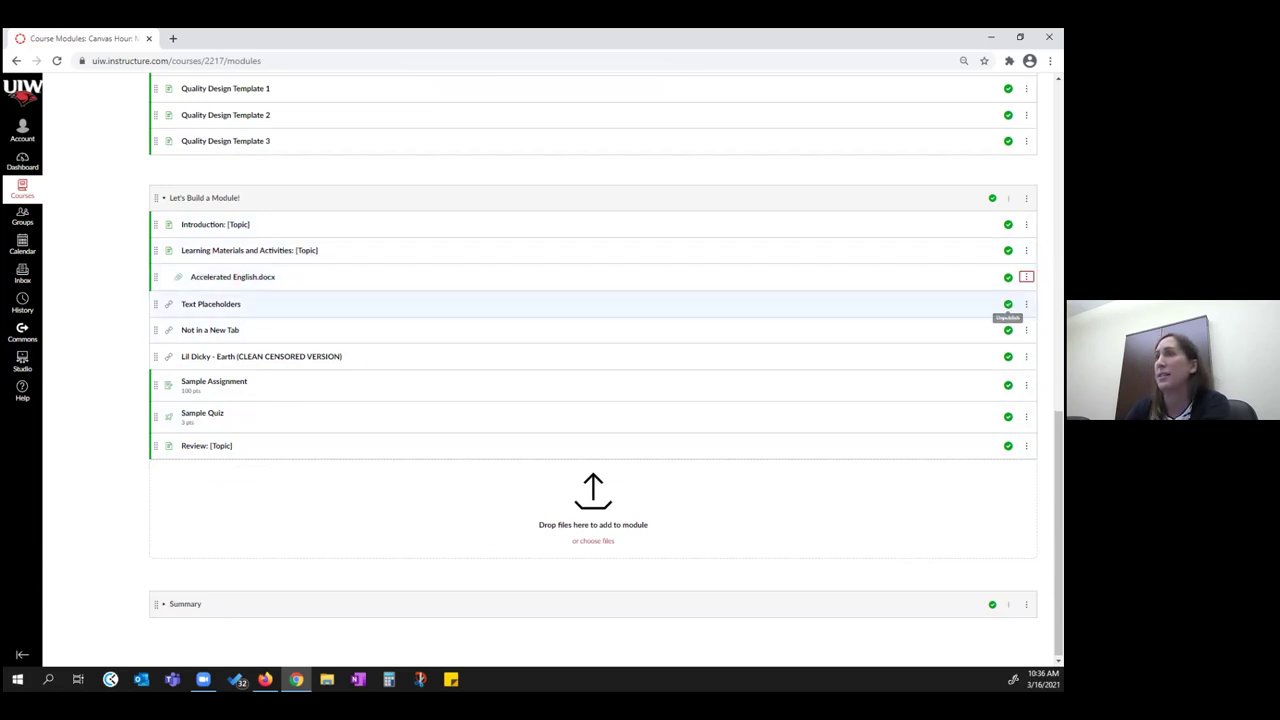
{"action": "left_click", "coordinate": [1026, 304]}
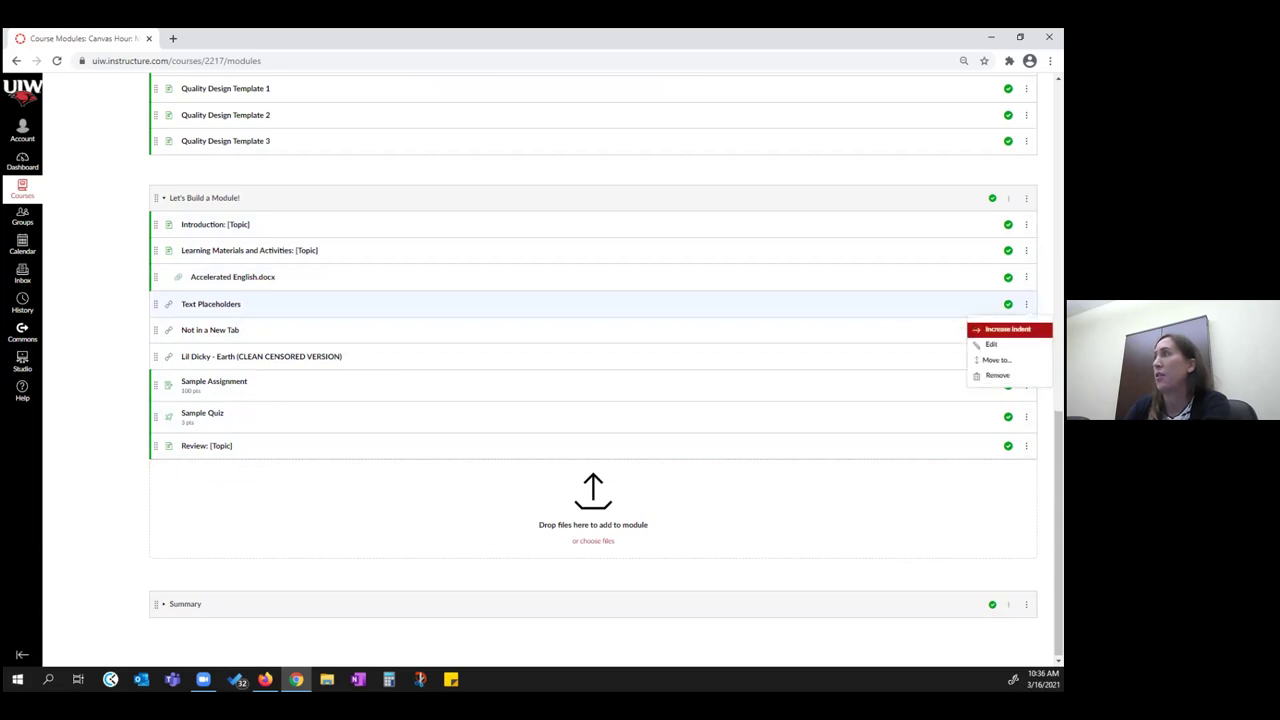
{"action": "left_click", "coordinate": [1007, 329]}
{"action": "left_click", "coordinate": [1026, 330]}
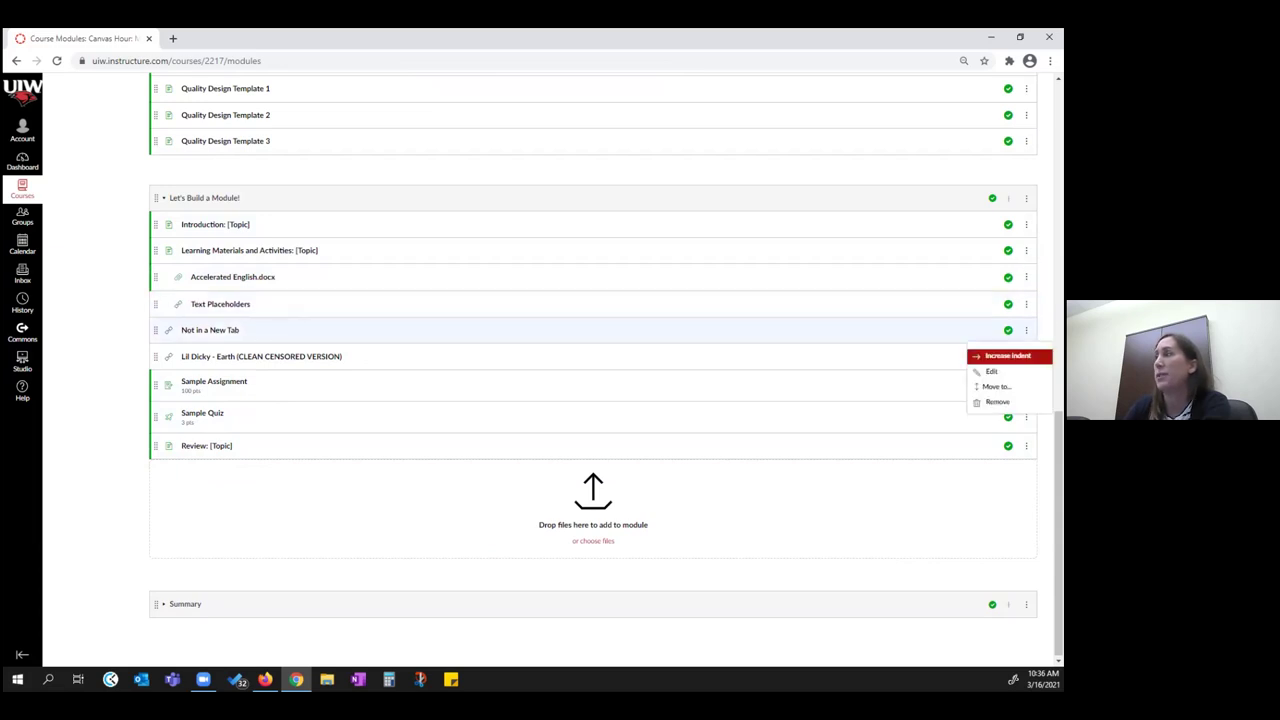
{"action": "left_click", "coordinate": [1007, 355]}
{"action": "left_click", "coordinate": [1026, 356]}
{"action": "left_click", "coordinate": [1007, 382]}
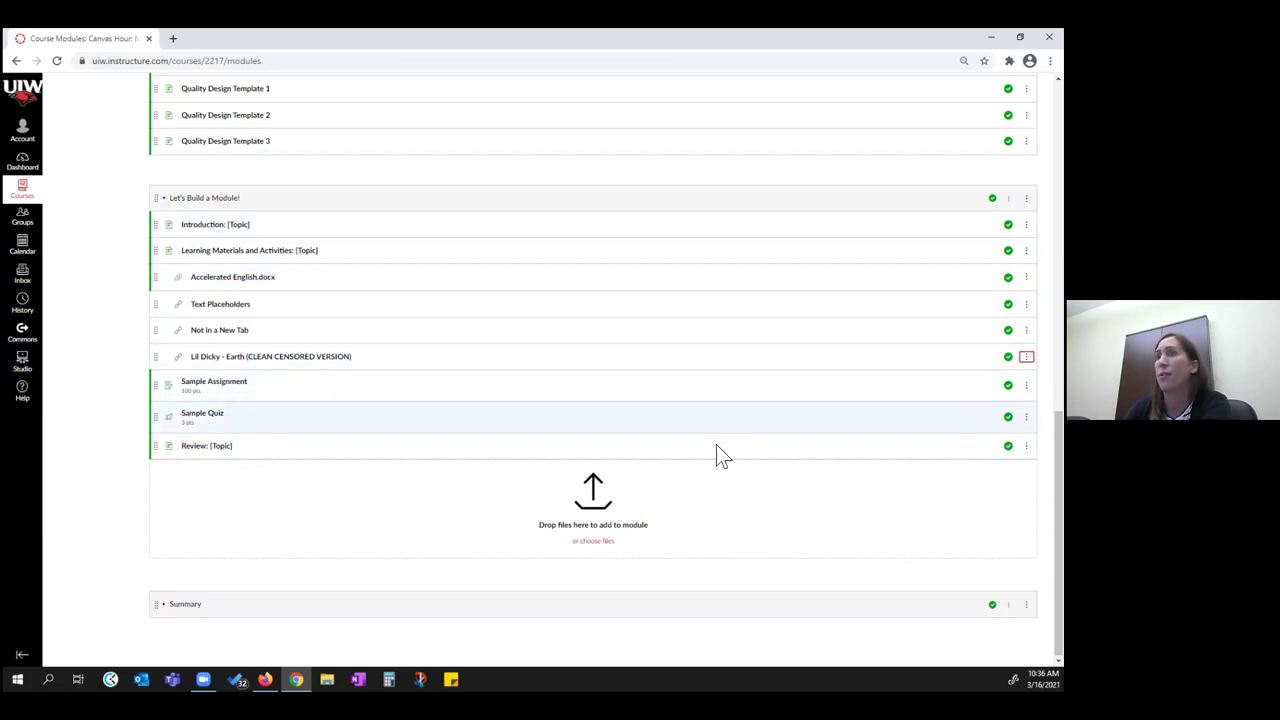
{"action": "left_click", "coordinate": [1026, 385]}
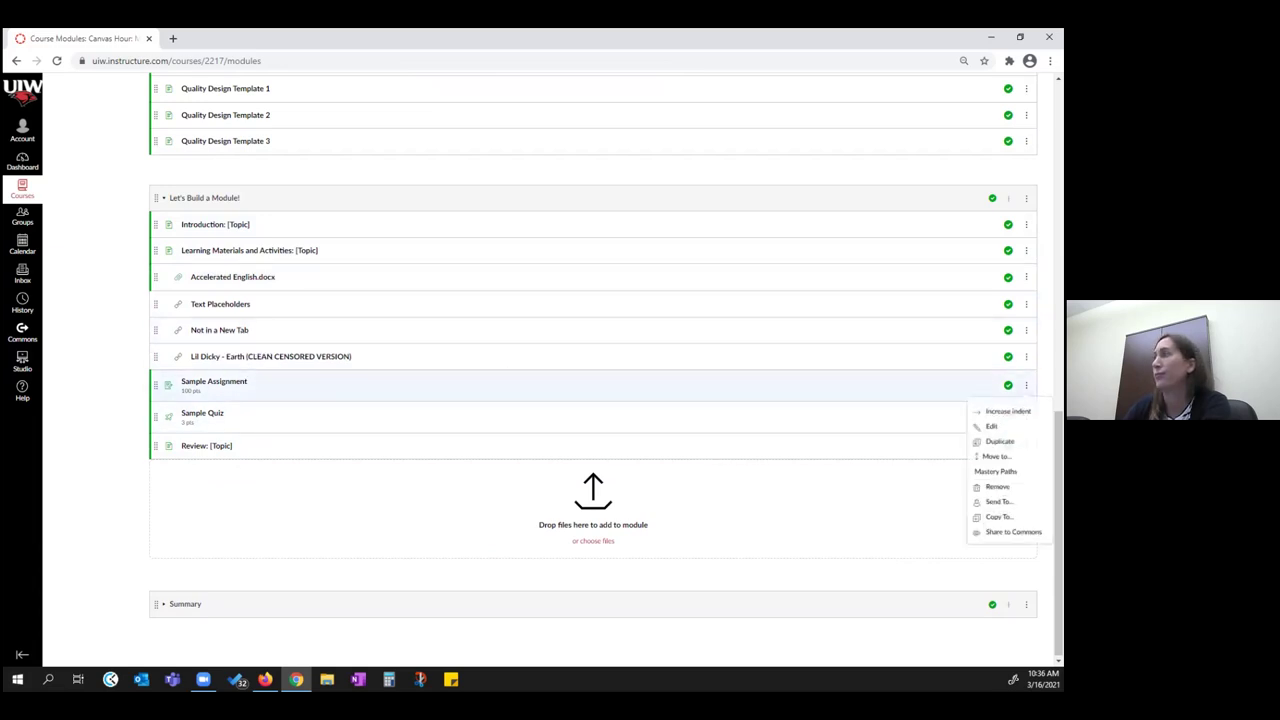
{"action": "left_click", "coordinate": [1007, 411]}
{"action": "left_click", "coordinate": [1026, 416]}
{"action": "left_click", "coordinate": [1007, 442]}
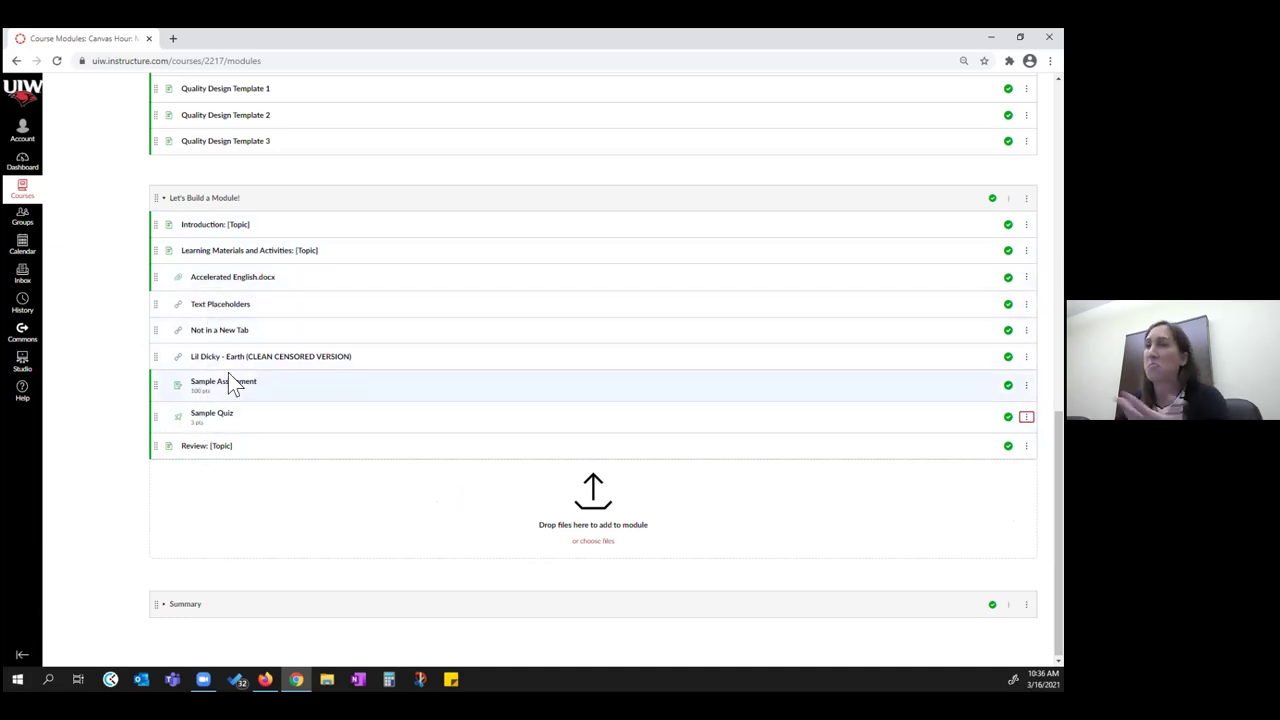
Step: Go through the module's items in order from the Introduction: [Topic] page to Not in a New Tab, opening Text Placeholders in a new window
{"action": "left_click", "coordinate": [203, 229]}
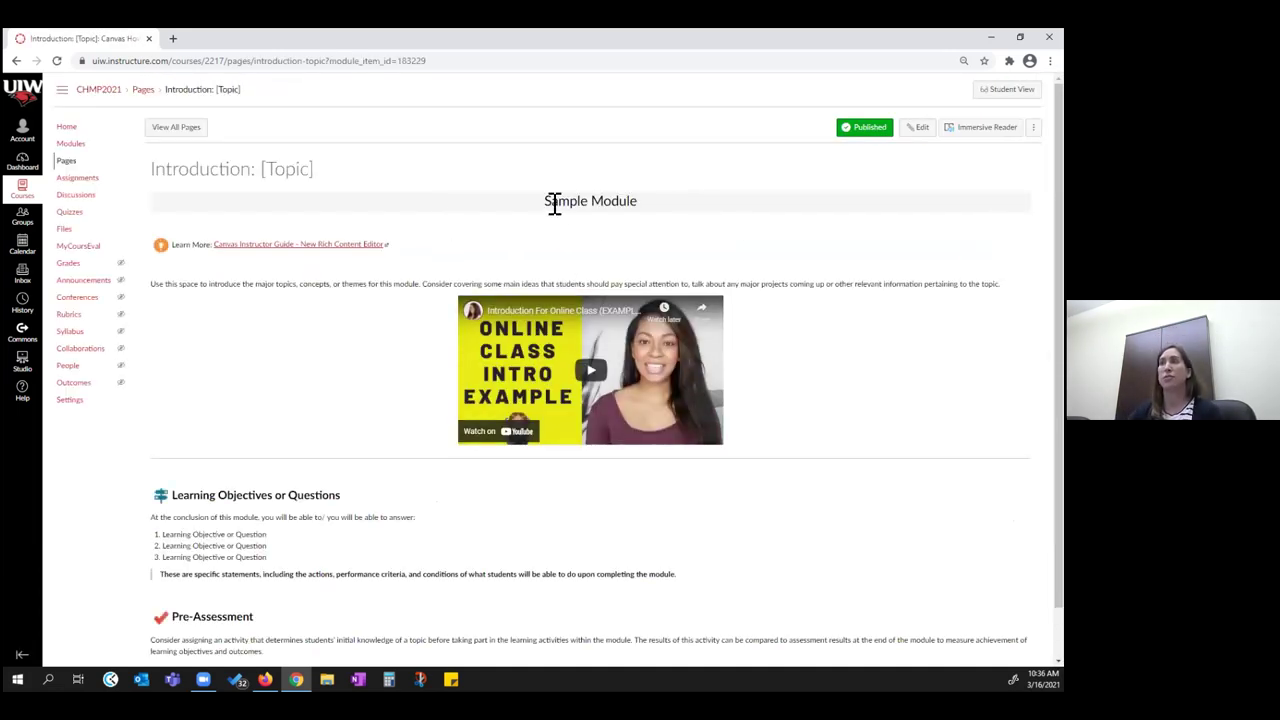
{"action": "scroll", "coordinate": [293, 339], "scroll_direction": "down", "scroll_amount": 1}
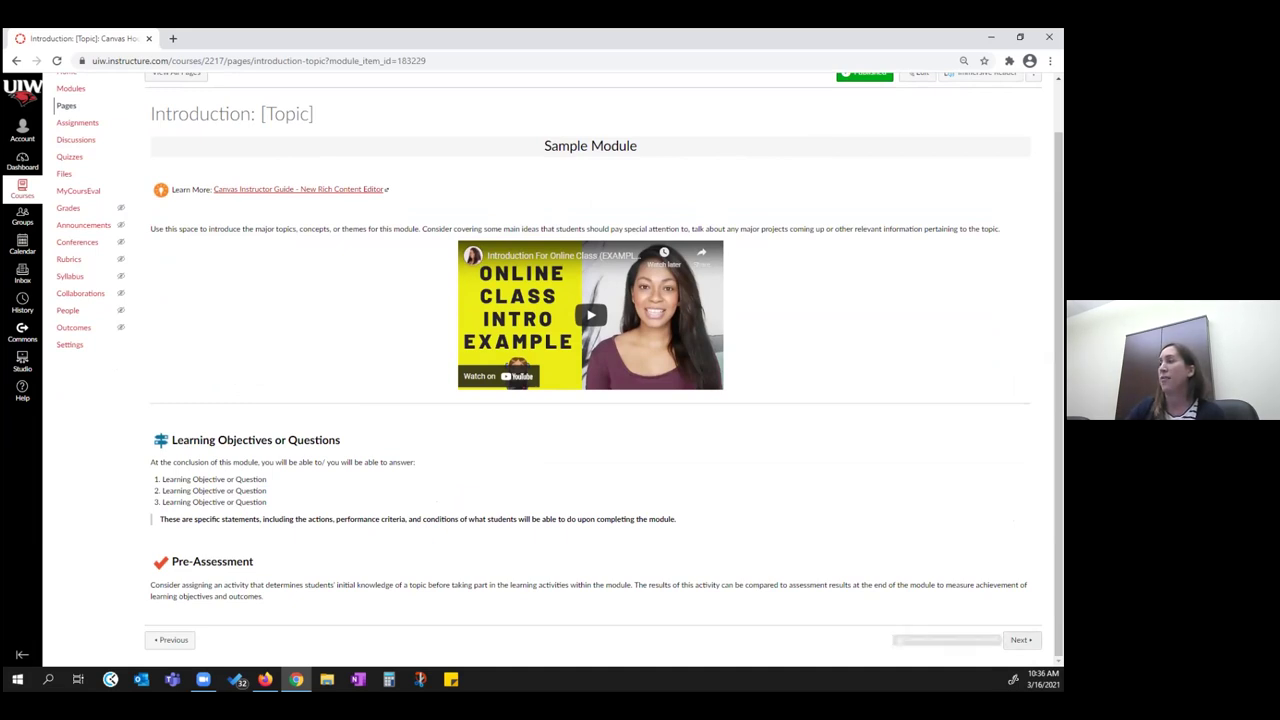
{"action": "left_click", "coordinate": [1020, 639]}
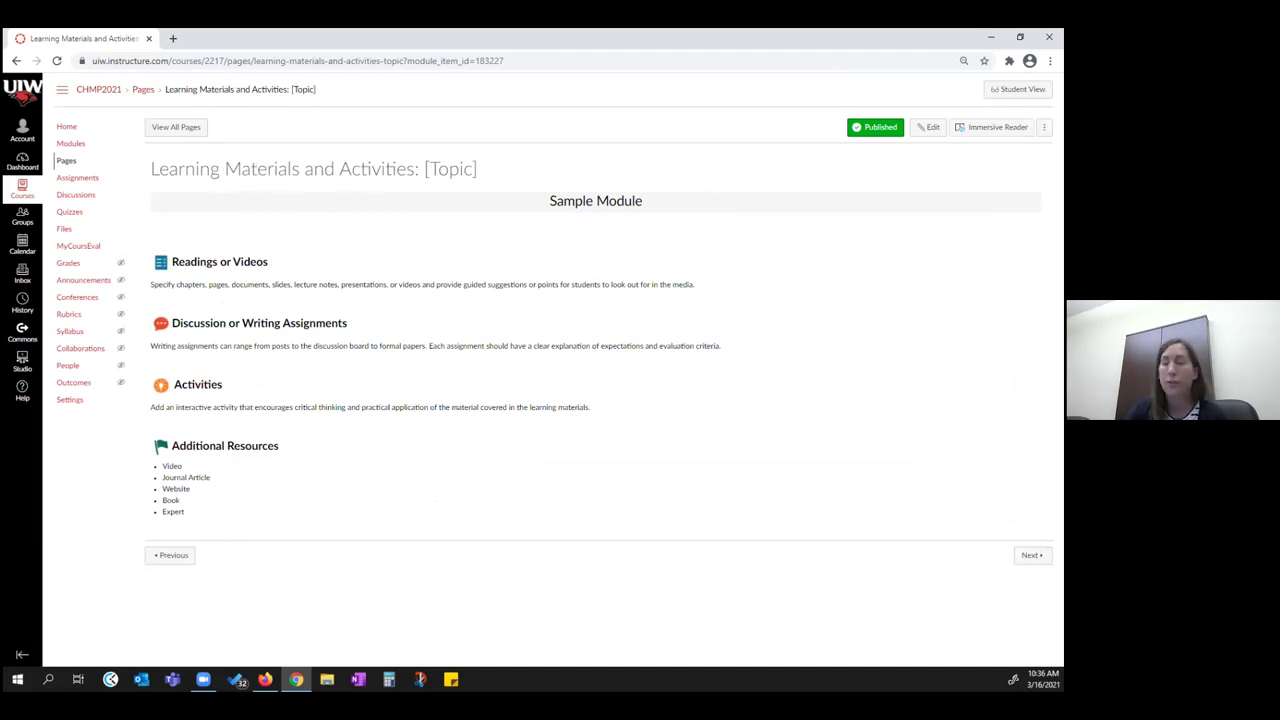
{"action": "left_click", "coordinate": [1031, 555]}
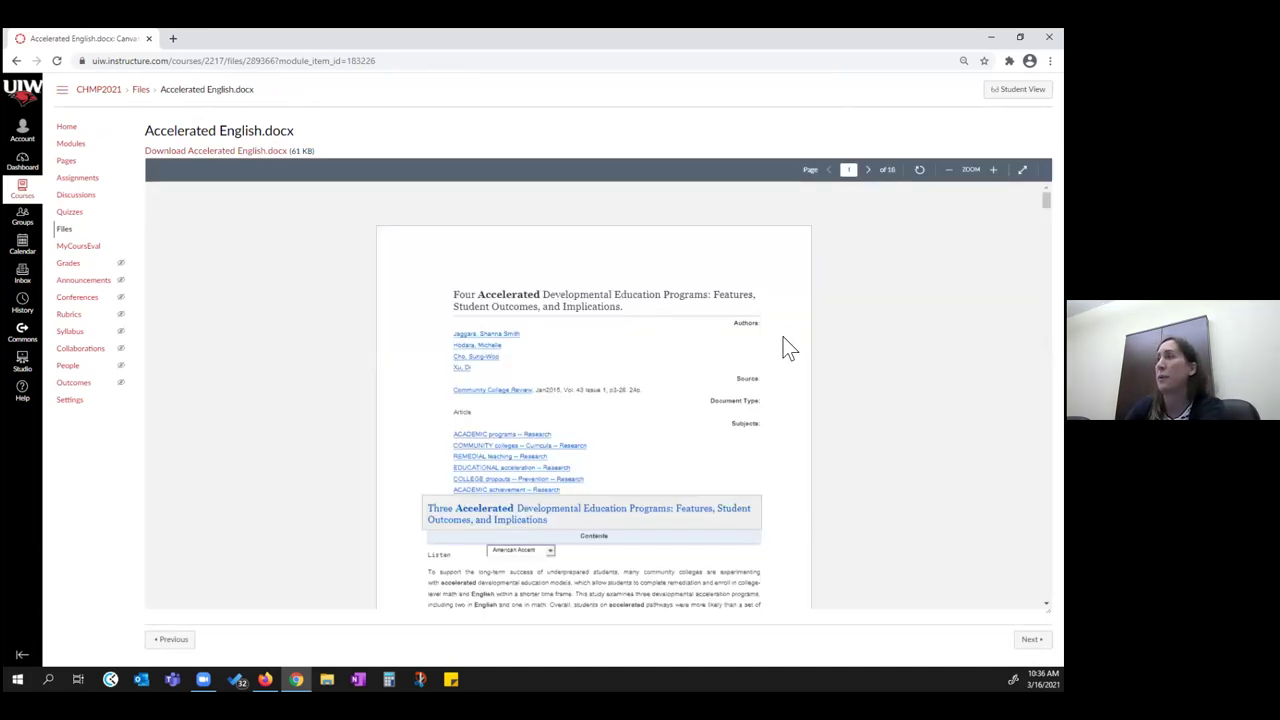
{"action": "left_click", "coordinate": [1031, 639]}
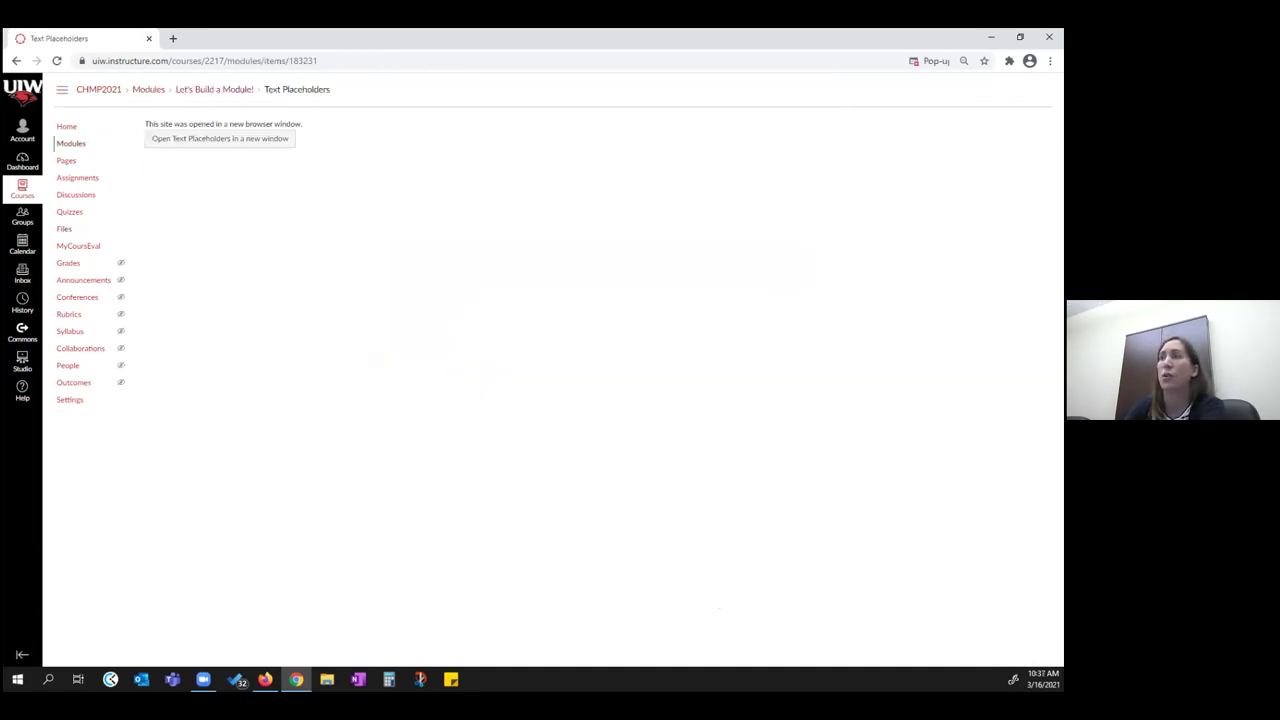
{"action": "left_click", "coordinate": [212, 142]}
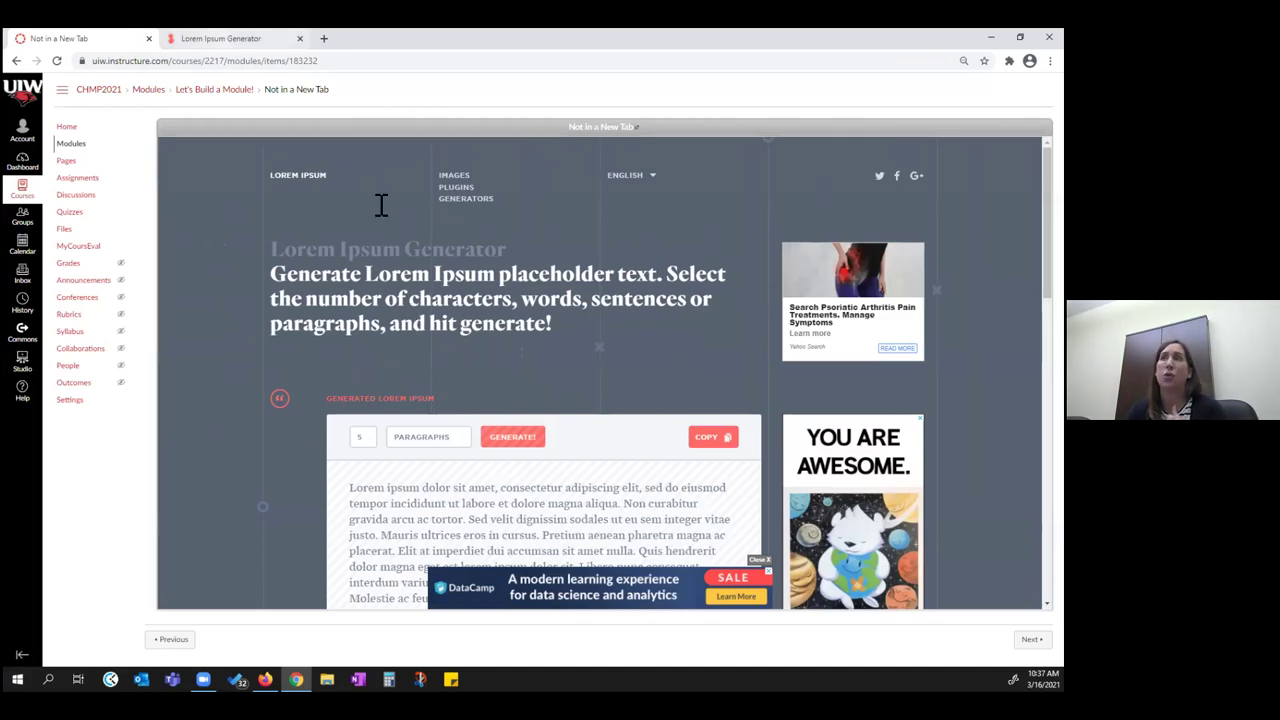
Step: Compare the Lorem Ipsum Generator page opened in its own browser tab with the version embedded in Not in a New Tab
{"action": "left_click", "coordinate": [240, 39]}
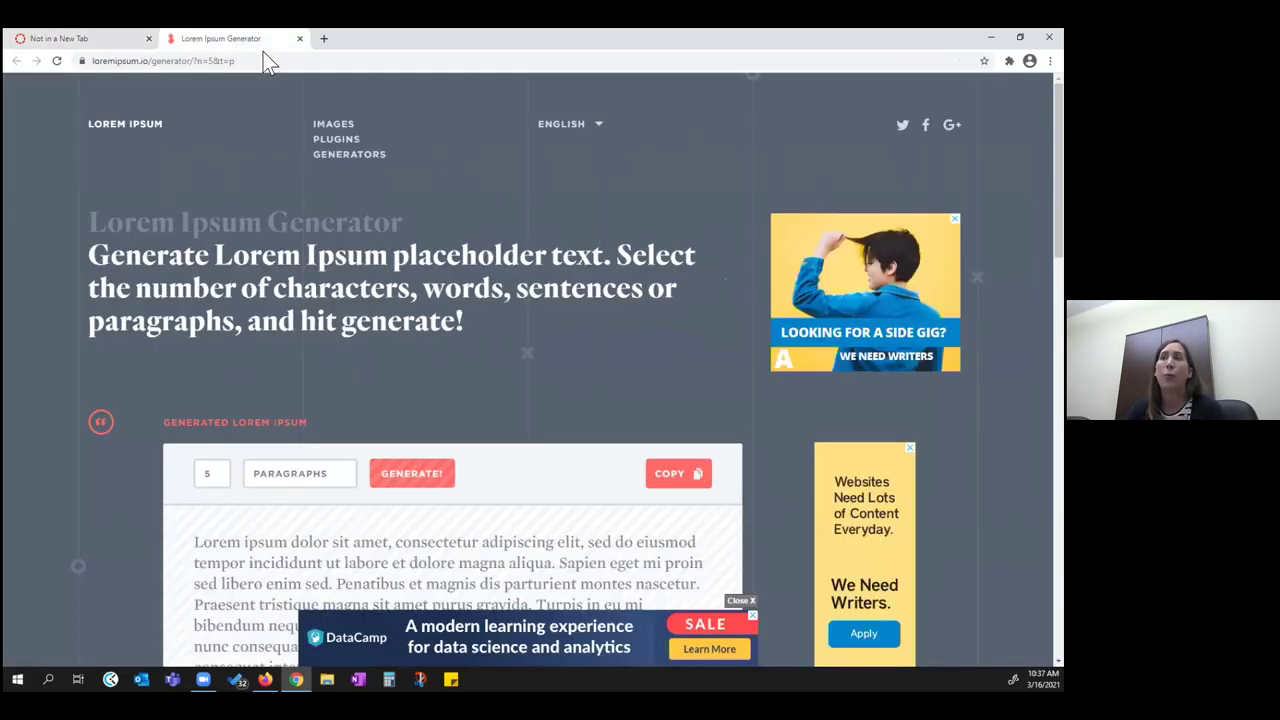
{"action": "left_click", "coordinate": [103, 38]}
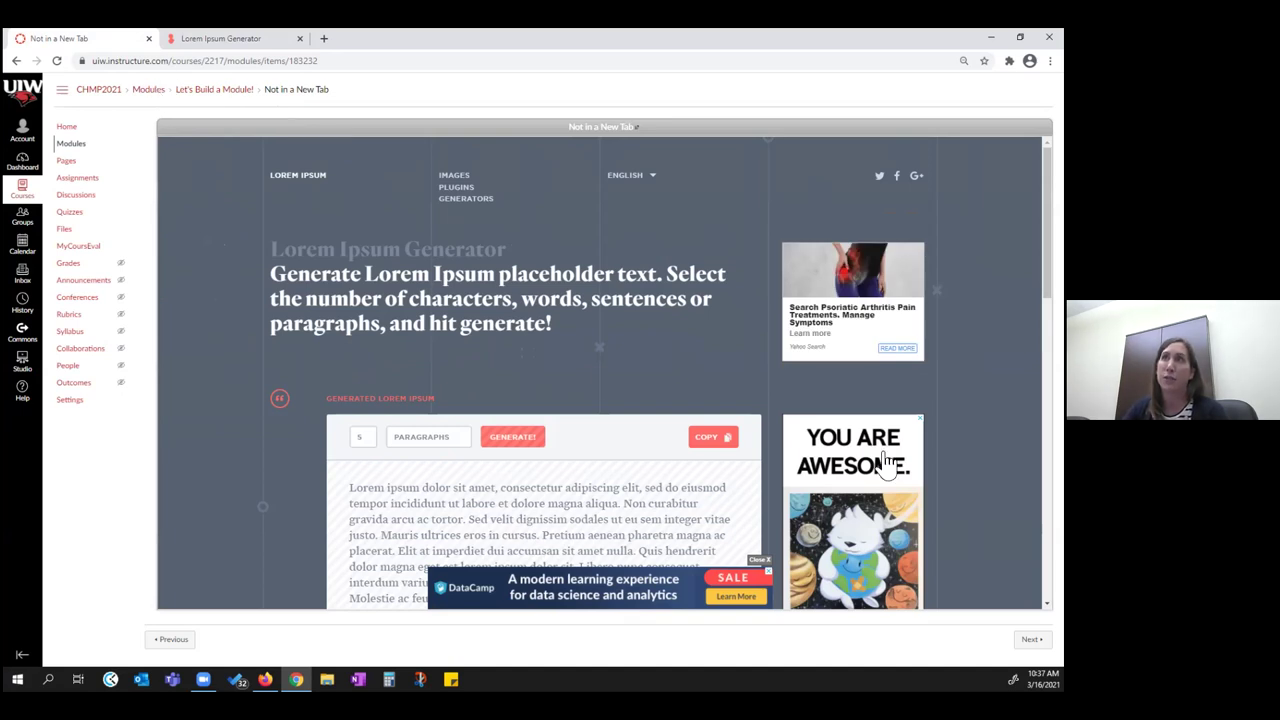
{"action": "scroll", "coordinate": [655, 373], "scroll_direction": "down", "scroll_amount": 1}
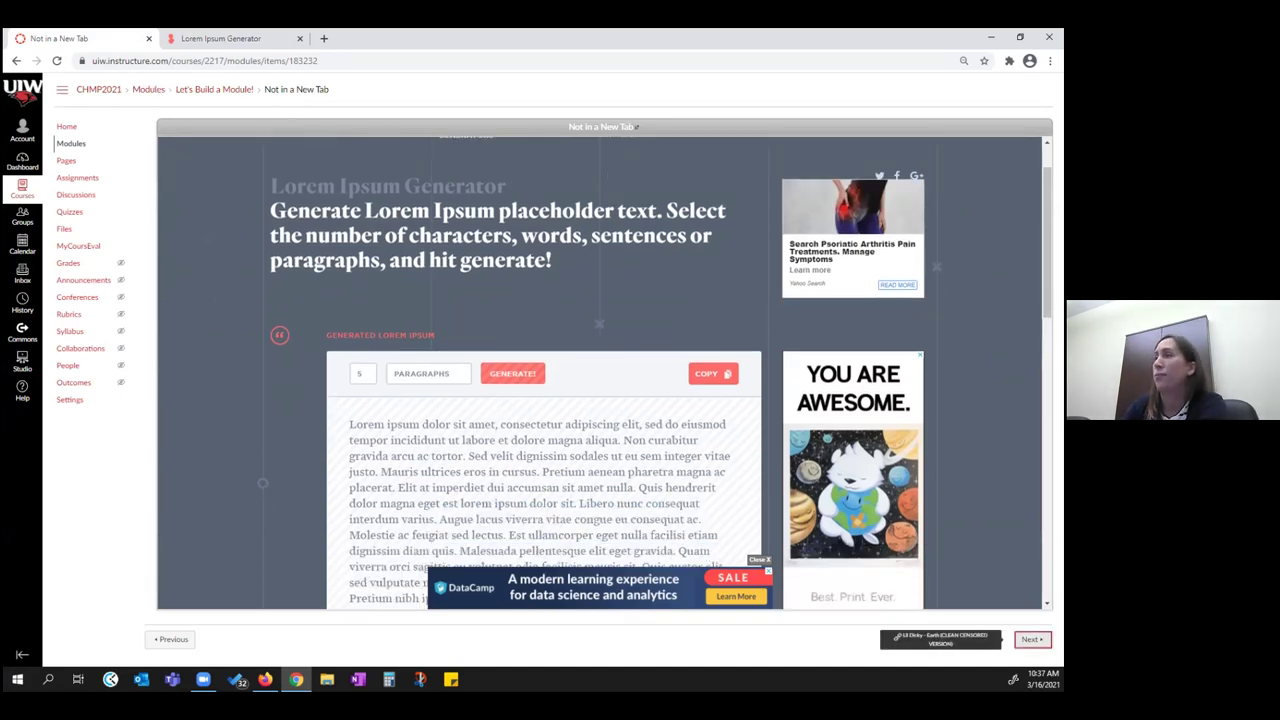
Step: Go through the remaining module items from the Lil Dicky - Earth video to the Review: [Topic] page, briefly playing the video
{"action": "left_click", "coordinate": [1032, 639]}
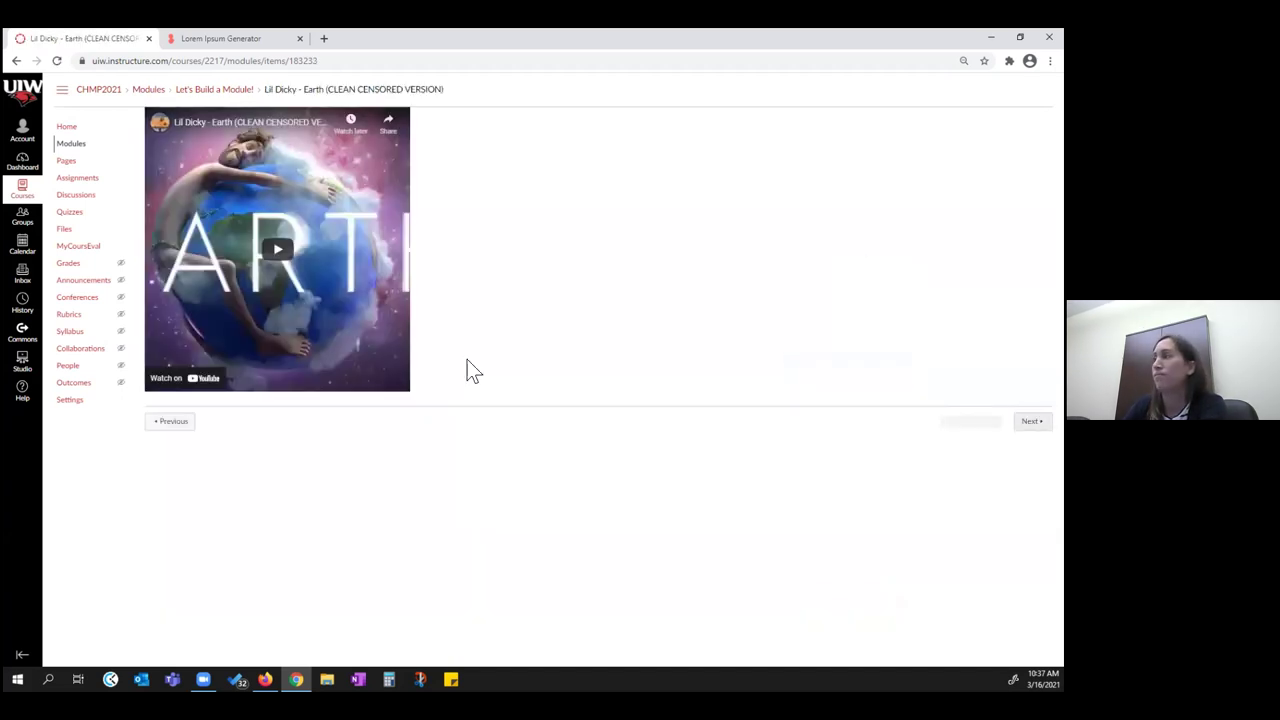
{"action": "left_click", "coordinate": [279, 251]}
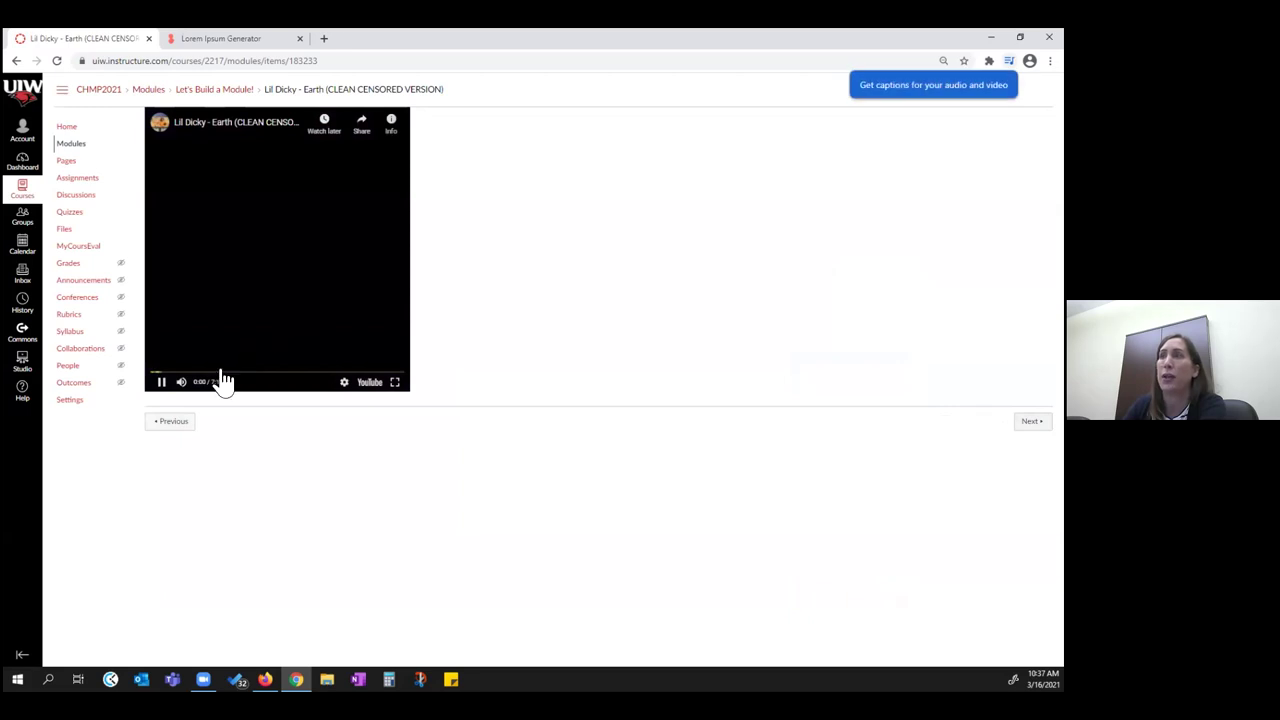
{"action": "left_click", "coordinate": [161, 383]}
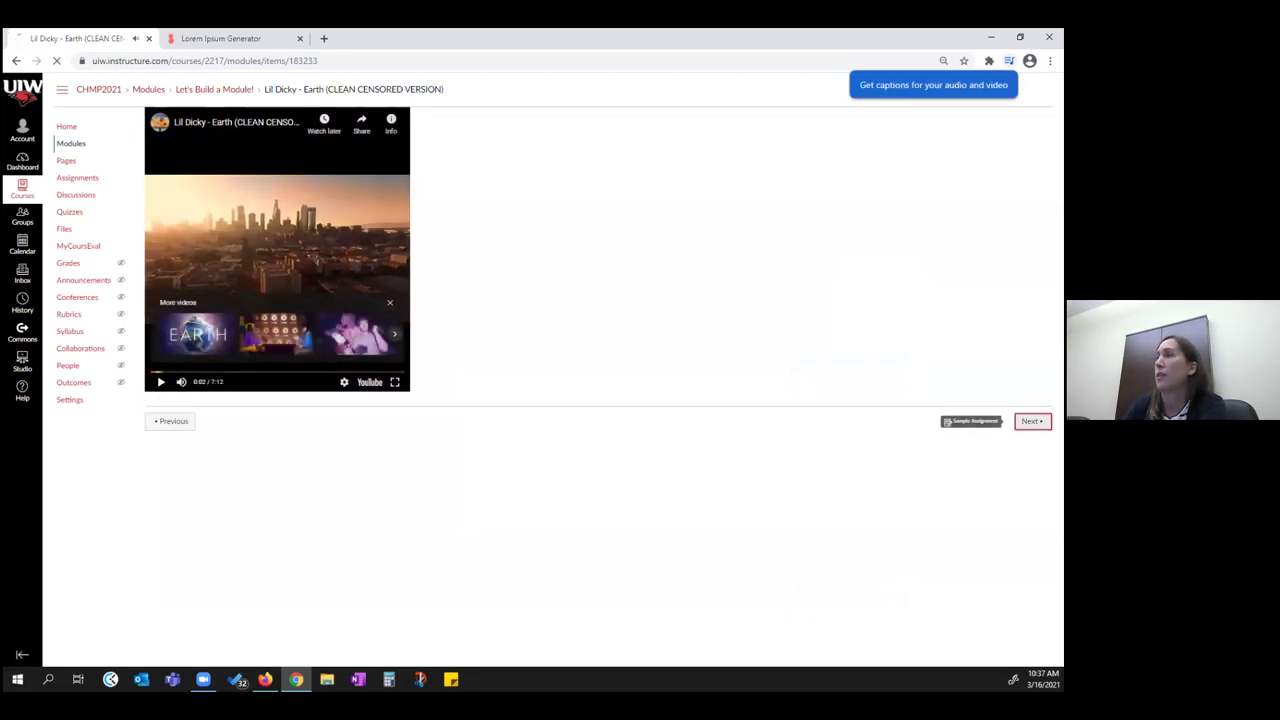
{"action": "left_click", "coordinate": [1030, 421]}
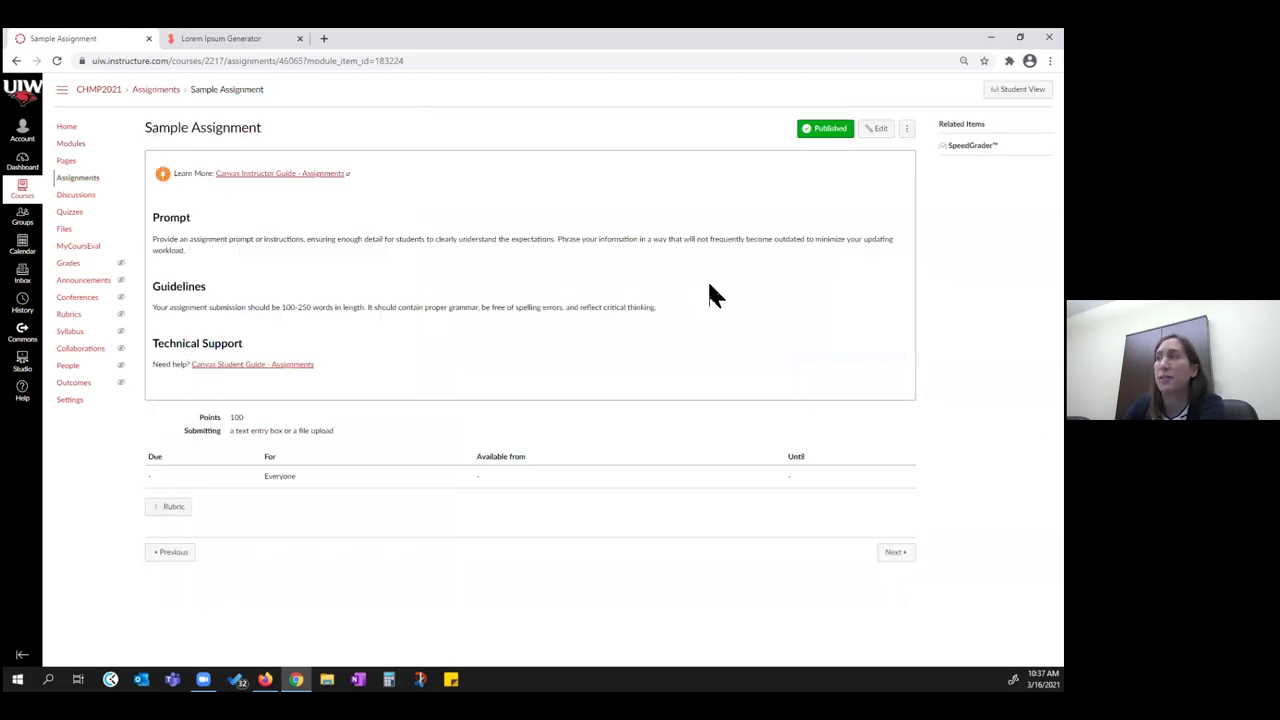
{"action": "left_click", "coordinate": [895, 555]}
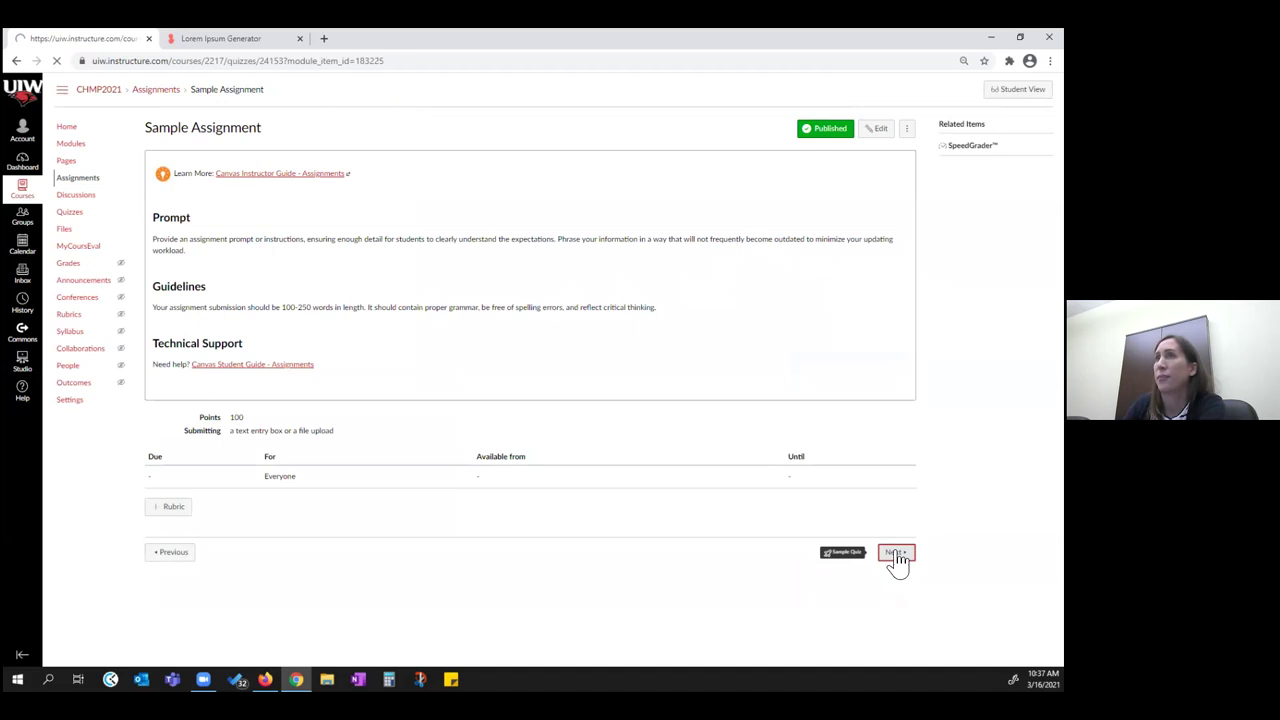
{"action": "left_click", "coordinate": [892, 602]}
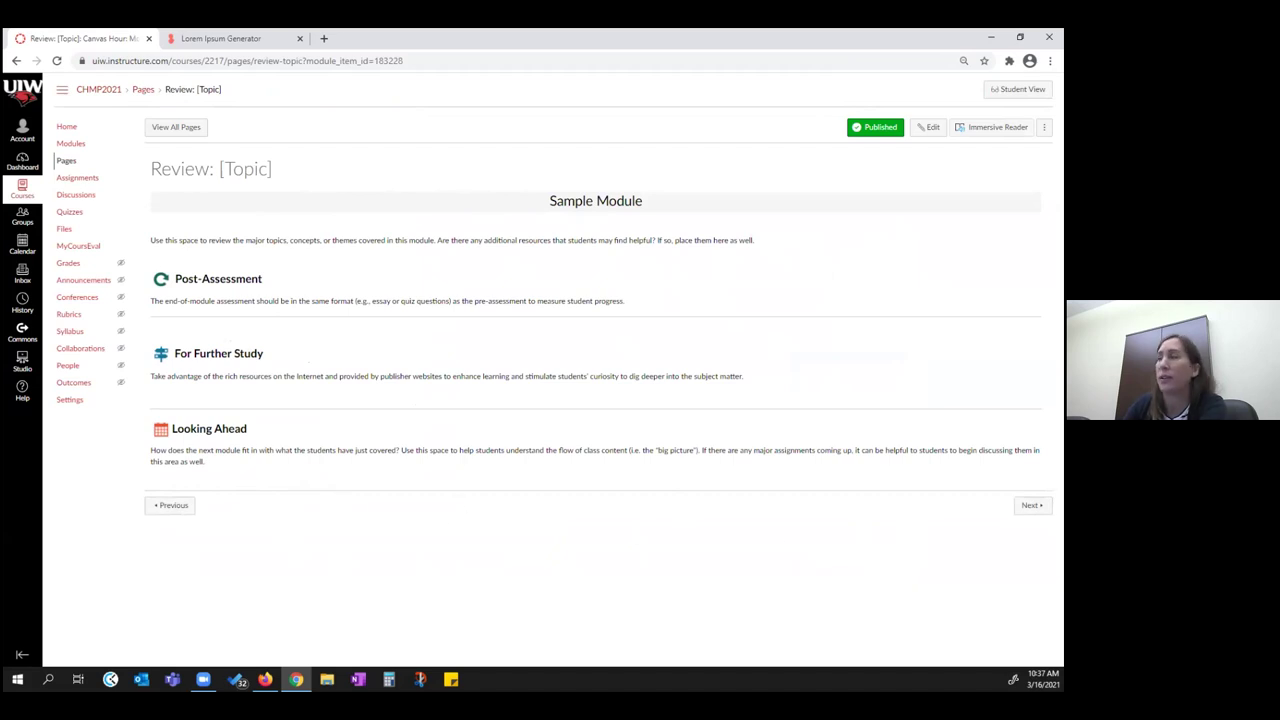
Step: Return to the course's modules list and check the options available for the Introduction: [Topic] page in Let's Build a Module!
{"action": "left_click", "coordinate": [70, 145]}
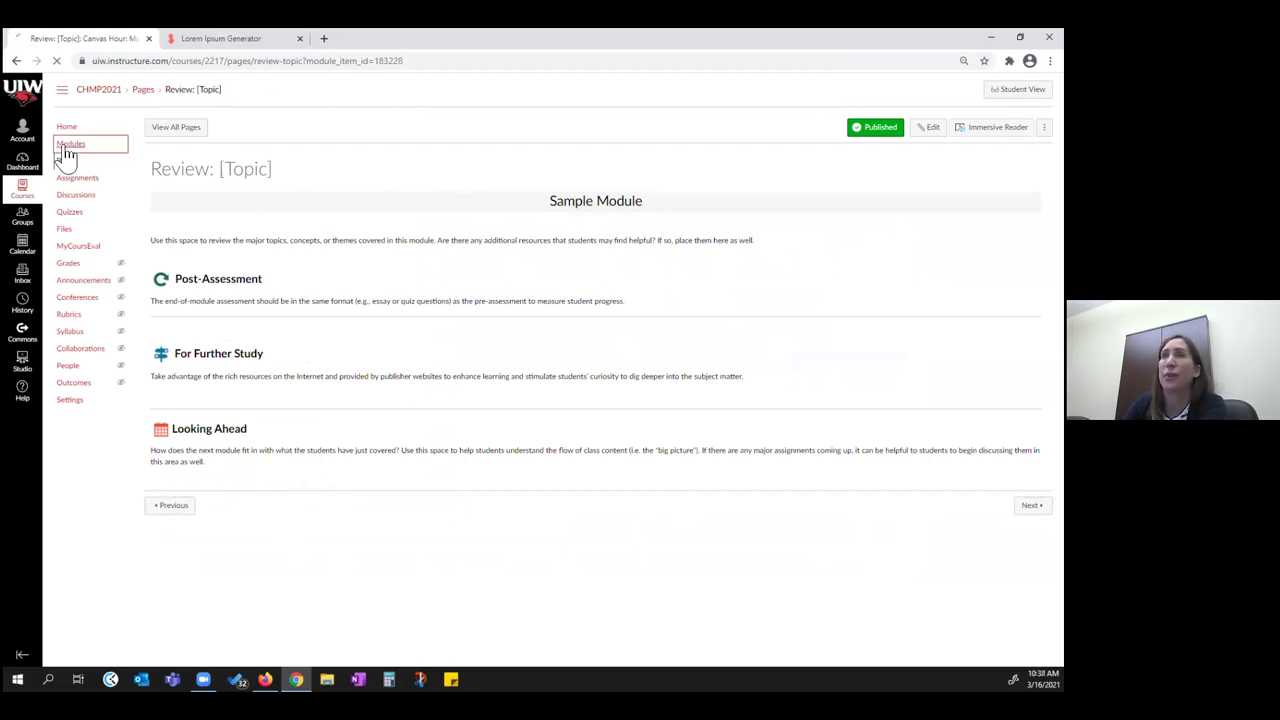
{"action": "scroll", "coordinate": [657, 420], "scroll_direction": "down", "scroll_amount": 5}
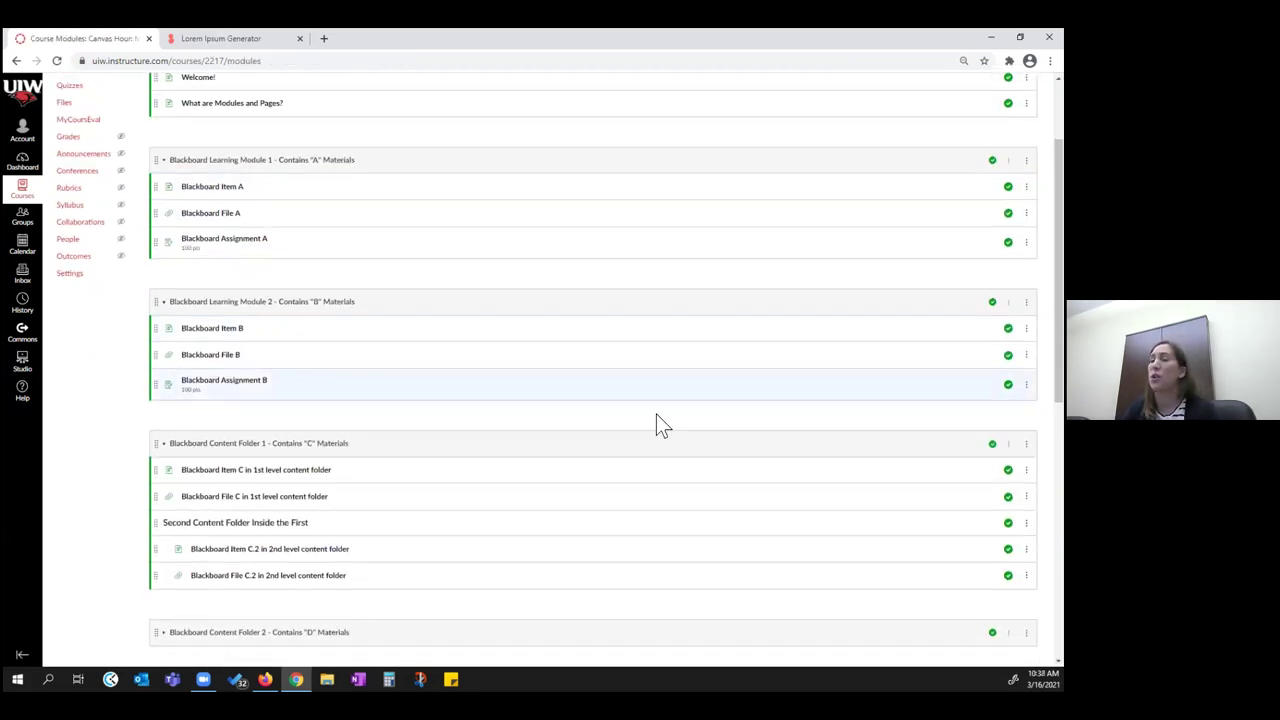
{"action": "scroll", "coordinate": [623, 375], "scroll_direction": "down", "scroll_amount": 2}
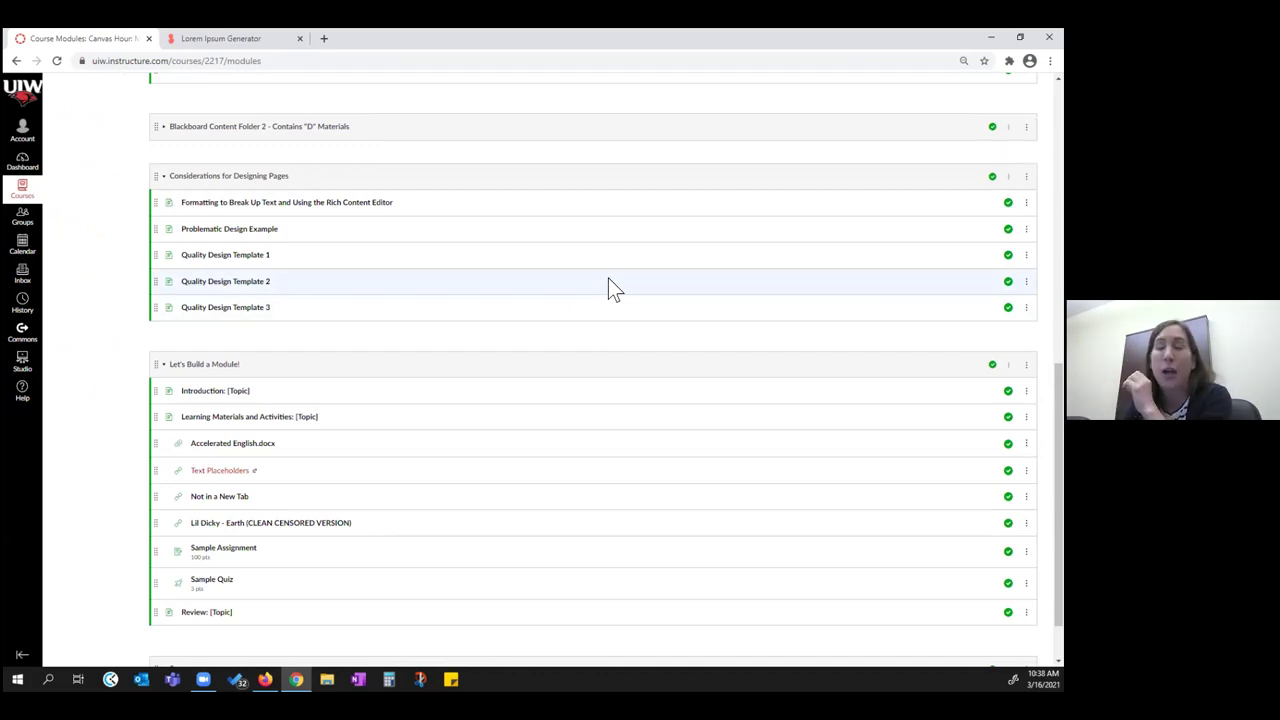
{"action": "scroll", "coordinate": [600, 300], "scroll_direction": "down", "scroll_amount": 1}
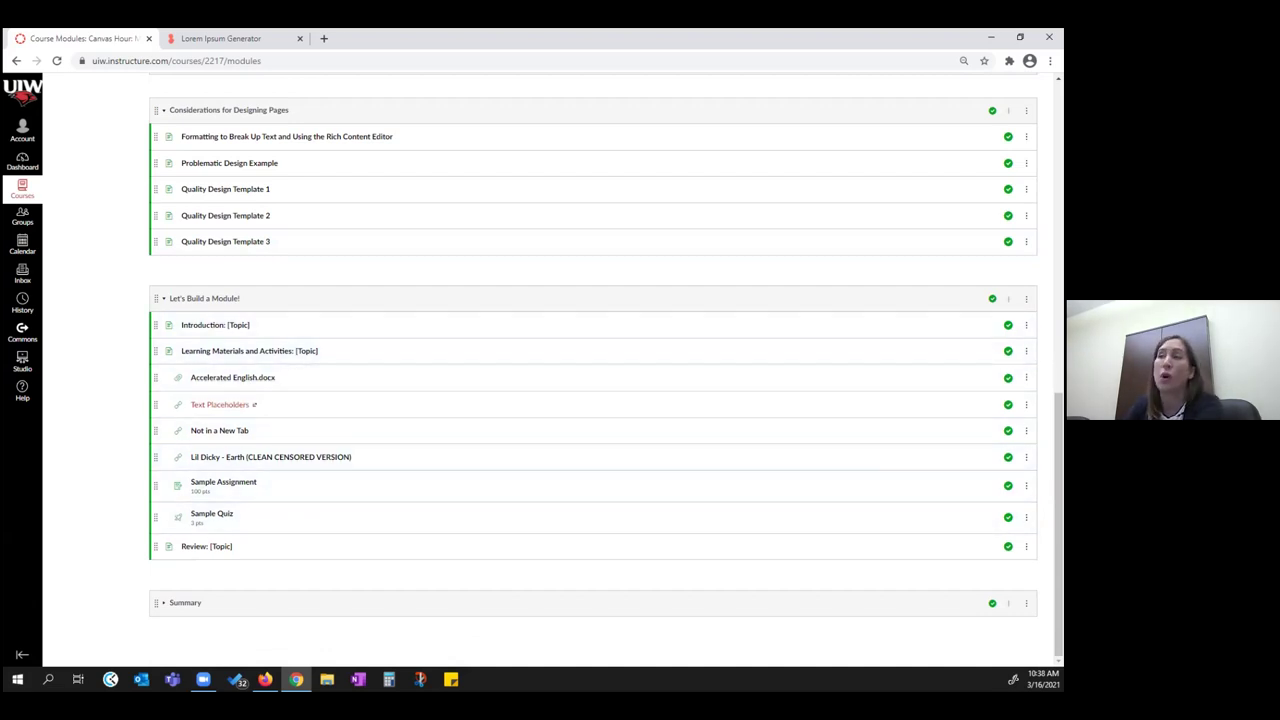
{"action": "left_click", "coordinate": [1026, 325]}
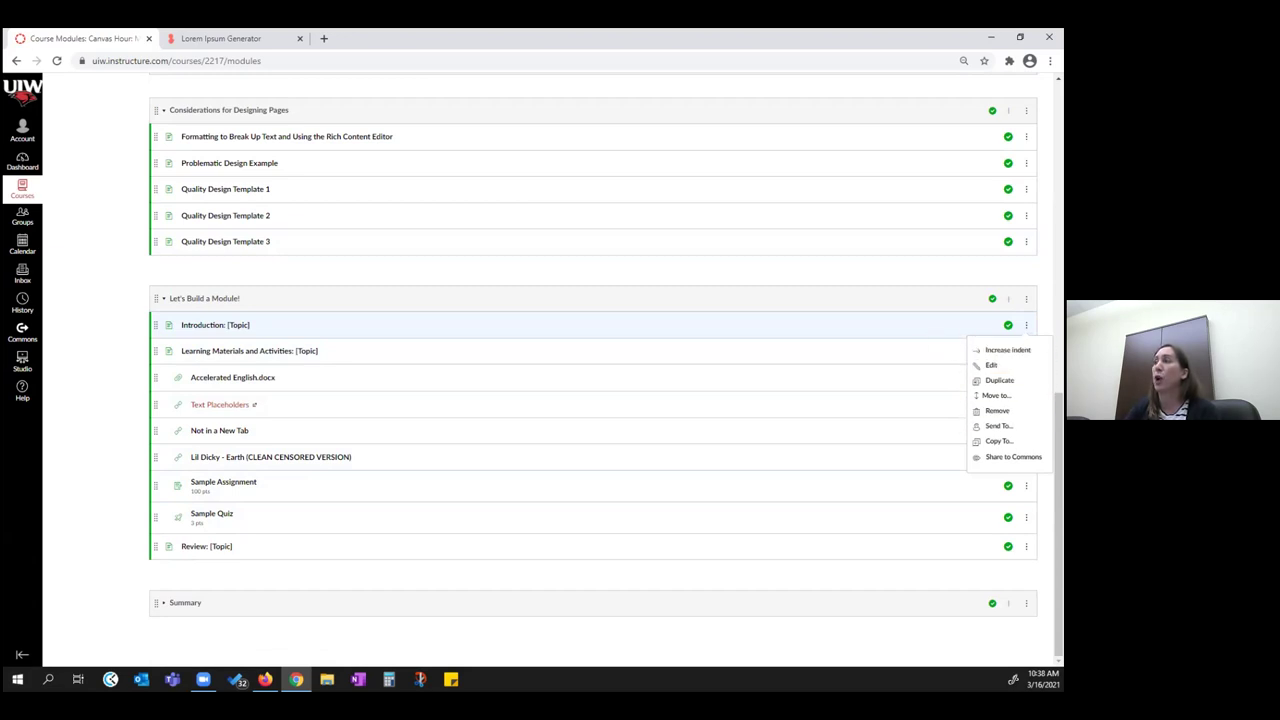
Step: Edit the Let's Build a Module! settings to lock the module until Mar 22, 2021 8:00 am
{"action": "left_click", "coordinate": [1026, 298]}
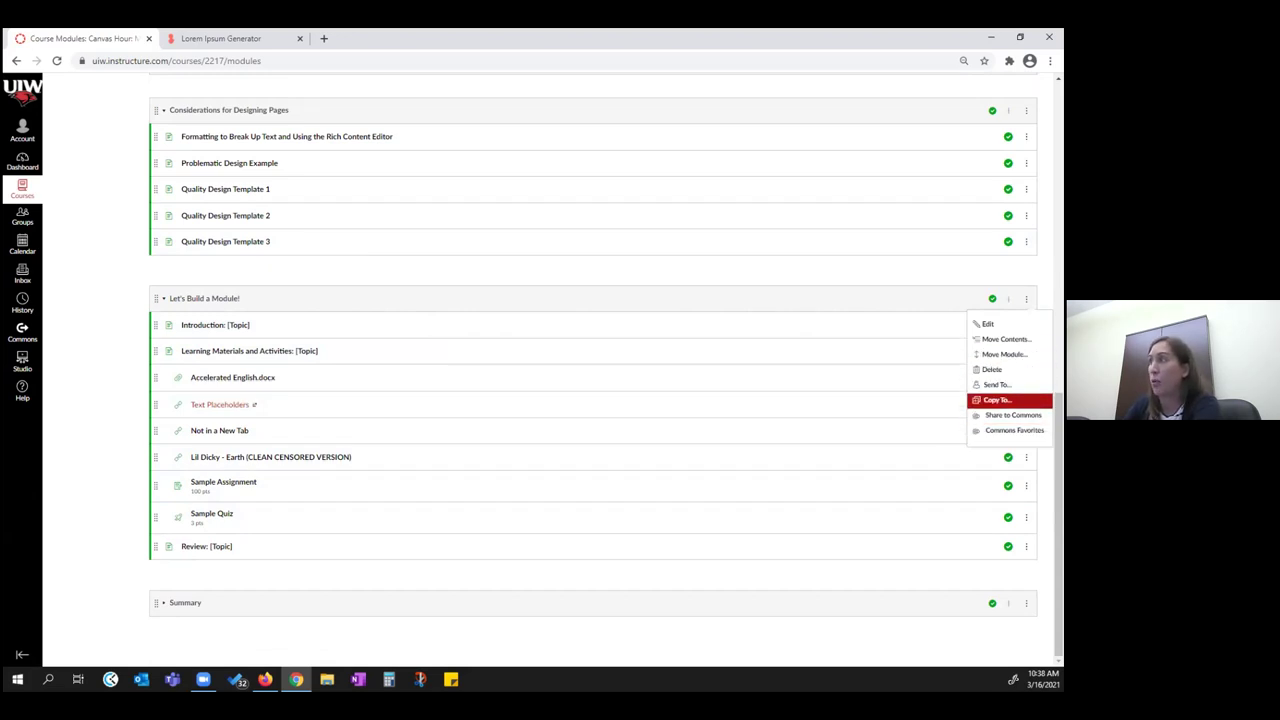
{"action": "left_click", "coordinate": [990, 324]}
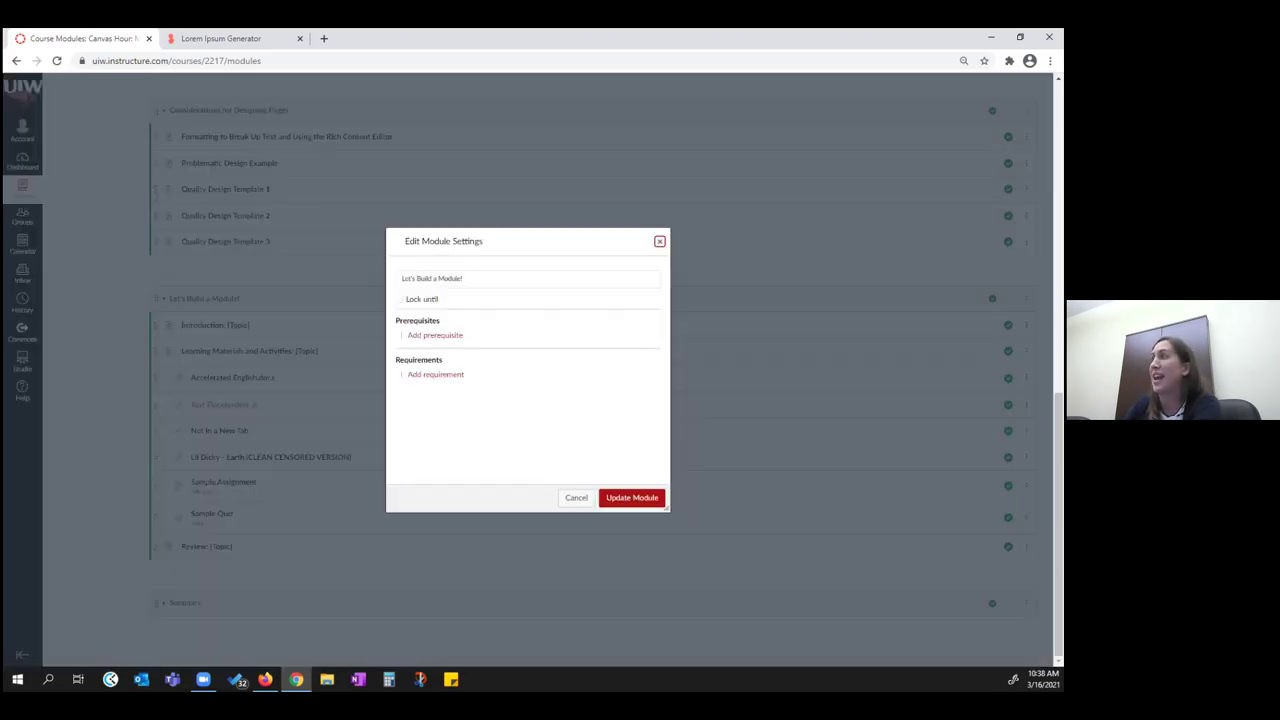
{"action": "left_click", "coordinate": [400, 299]}
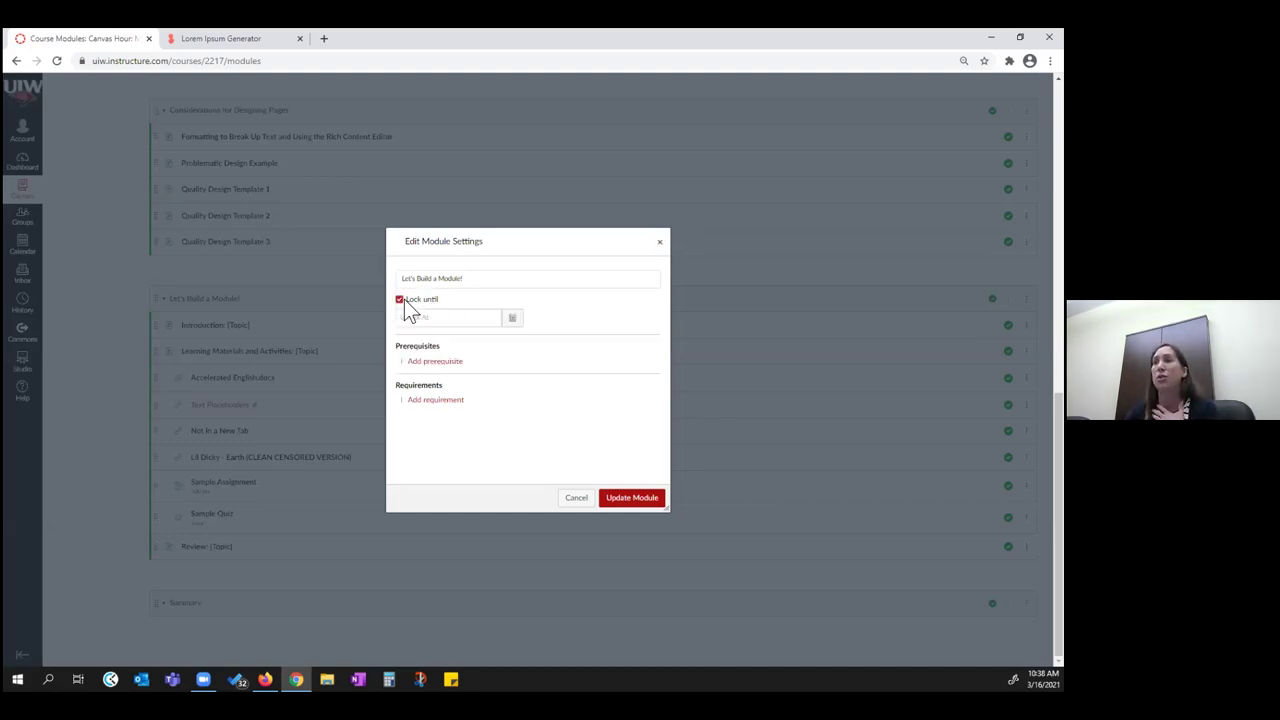
{"action": "left_click", "coordinate": [513, 317]}
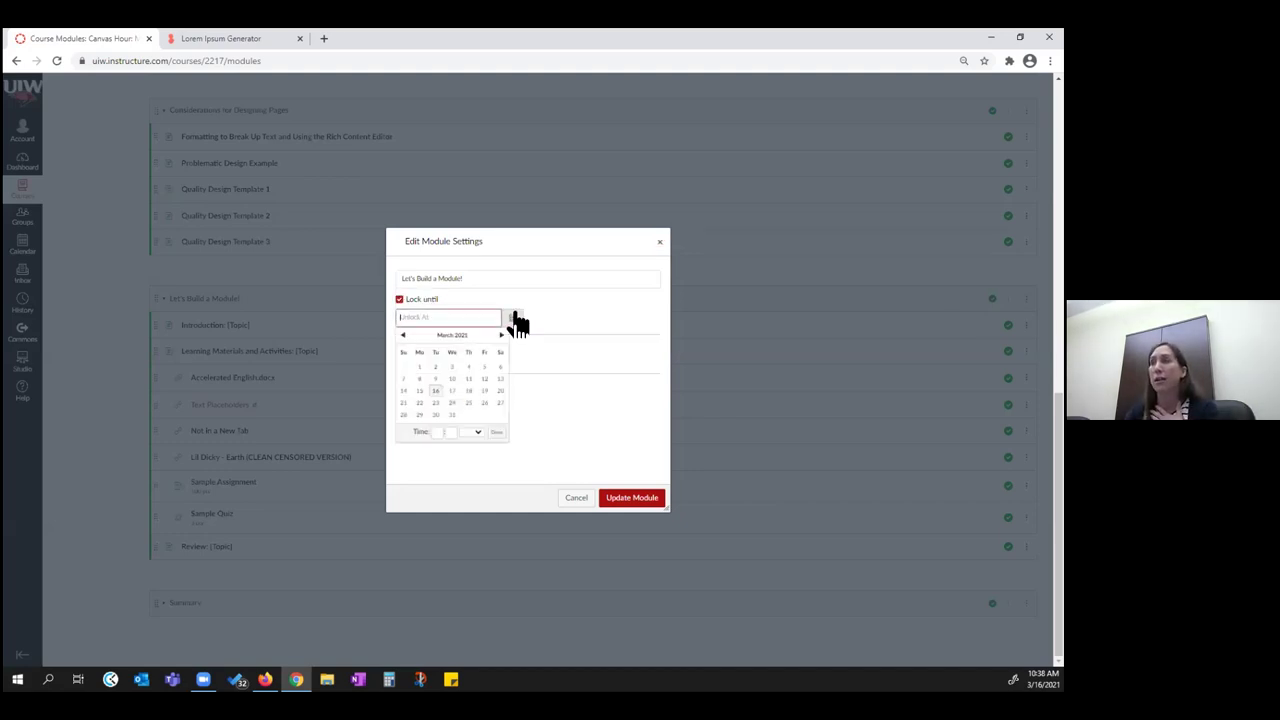
{"action": "left_click", "coordinate": [424, 408]}
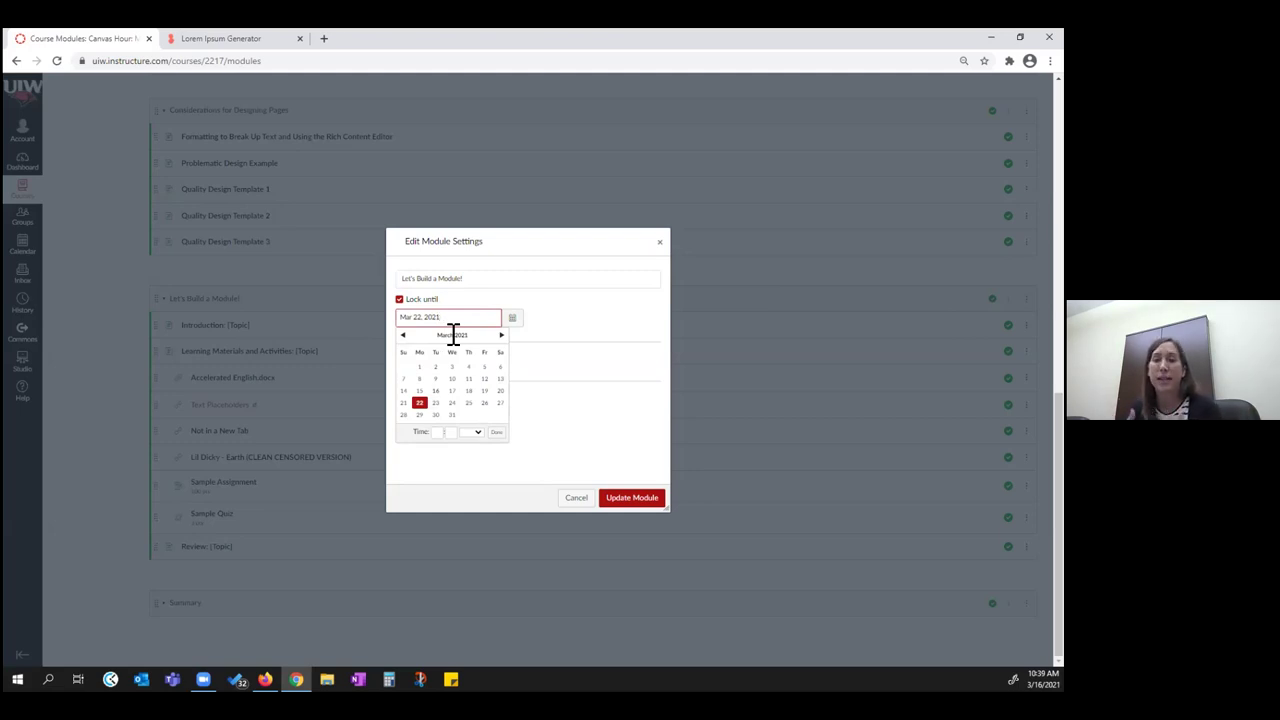
{"action": "left_click", "coordinate": [437, 431]}
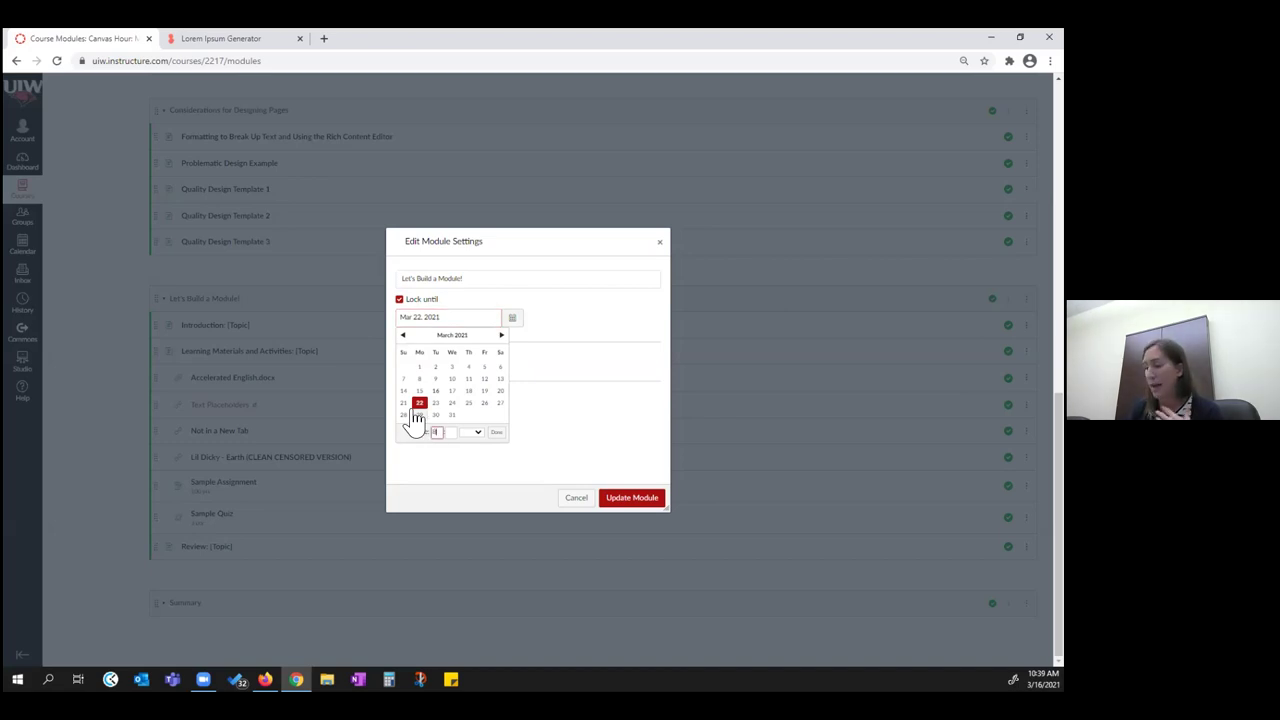
{"action": "type", "text": "9"}
{"action": "left_click", "coordinate": [450, 432]}
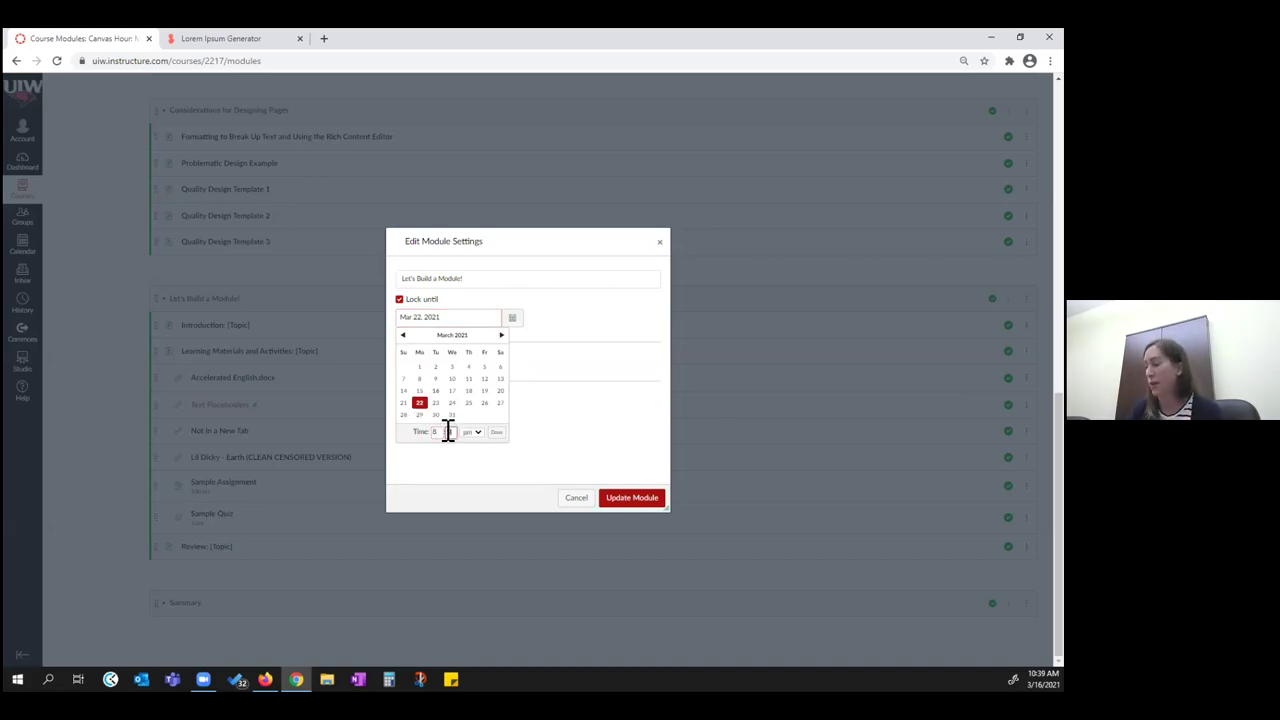
{"action": "left_click", "coordinate": [478, 432]}
{"action": "left_click", "coordinate": [474, 466]}
{"action": "left_click", "coordinate": [497, 434]}
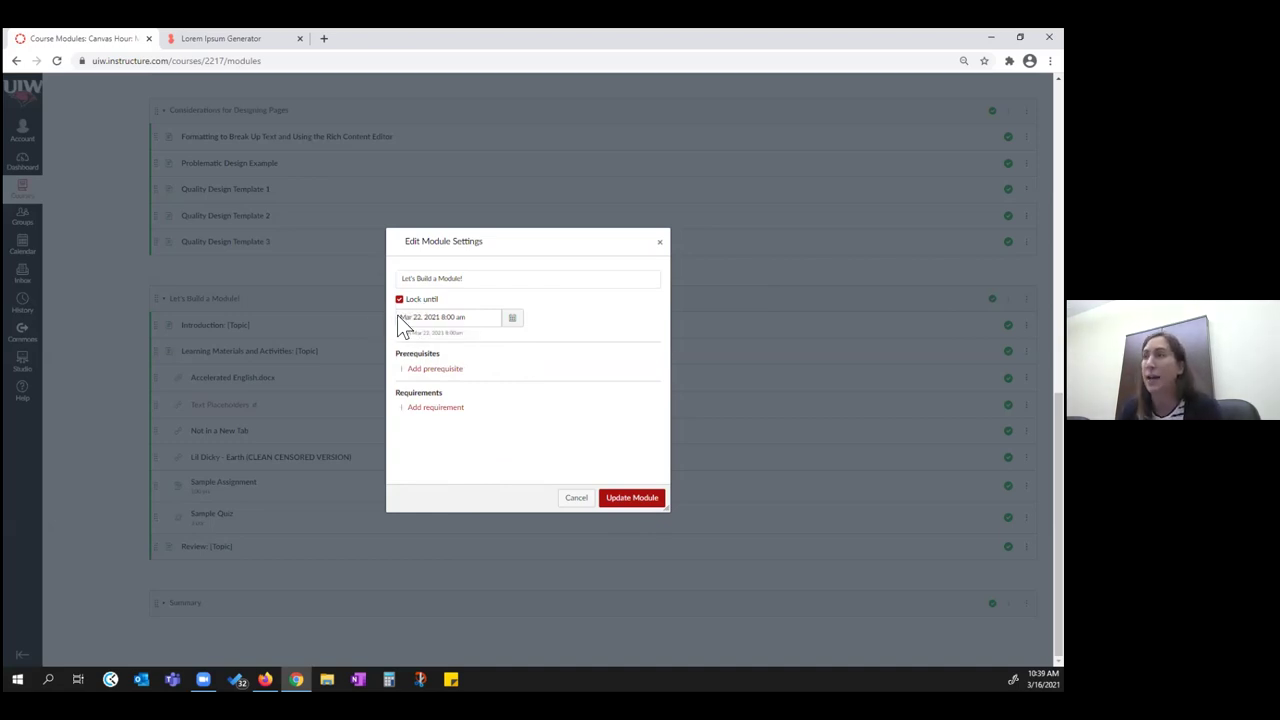
Step: Add the Overview and Blackboard Comparison module as a prerequisite for Let's Build a Module!
{"action": "left_click", "coordinate": [432, 370]}
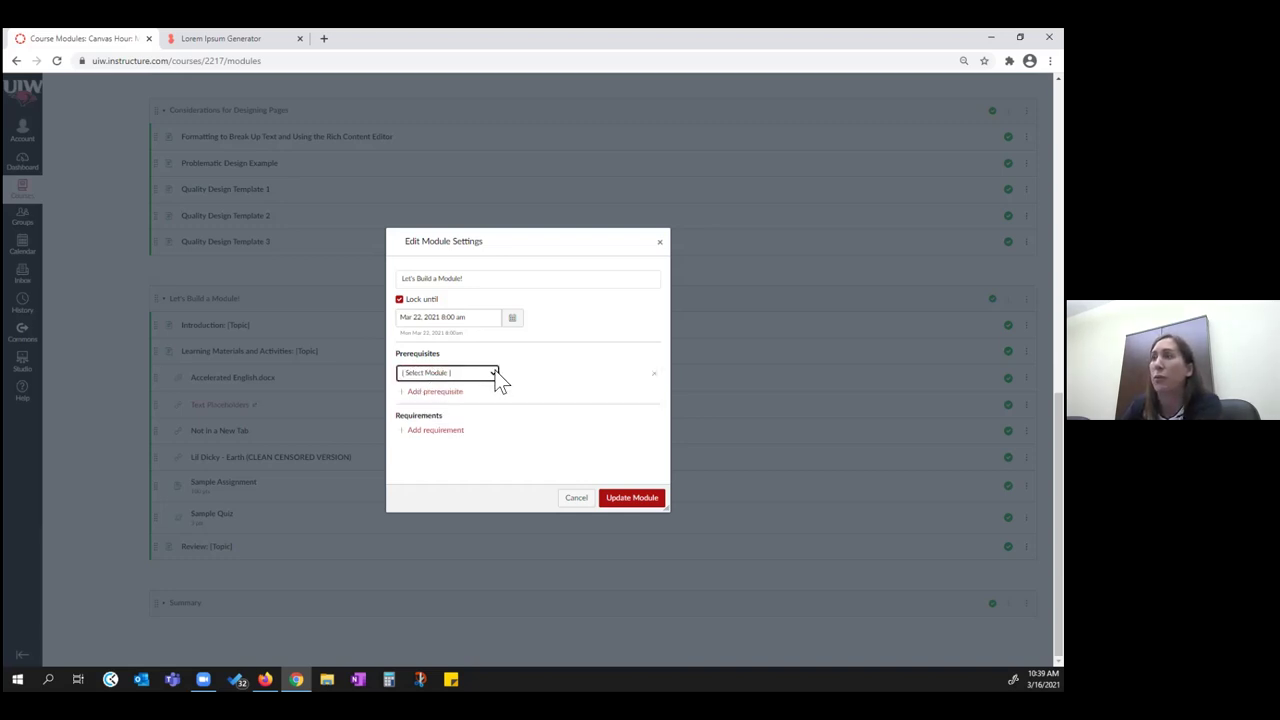
{"action": "left_click", "coordinate": [493, 372]}
{"action": "left_click", "coordinate": [466, 415]}
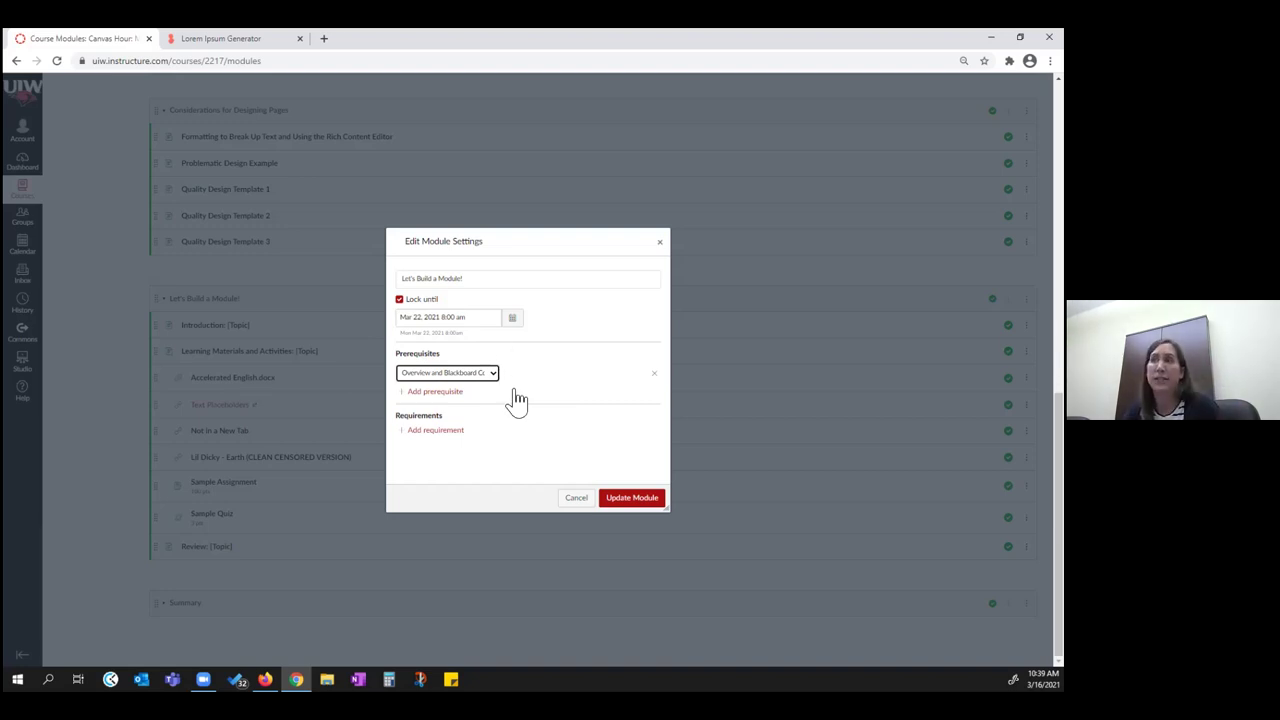
Step: Require students to view Introduction: [Topic] and move through requirements in sequential order, then update the module without re-locking it
{"action": "left_click", "coordinate": [438, 430]}
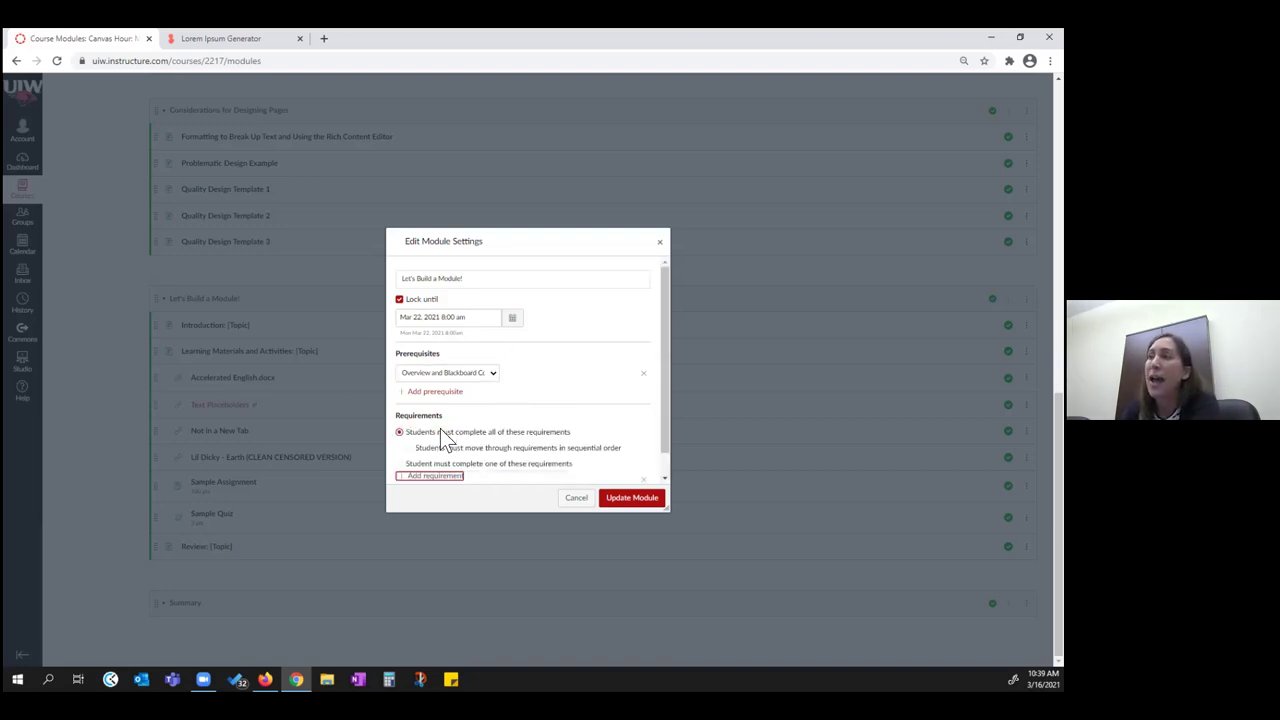
{"action": "scroll", "coordinate": [557, 380], "scroll_direction": "down", "scroll_amount": 1}
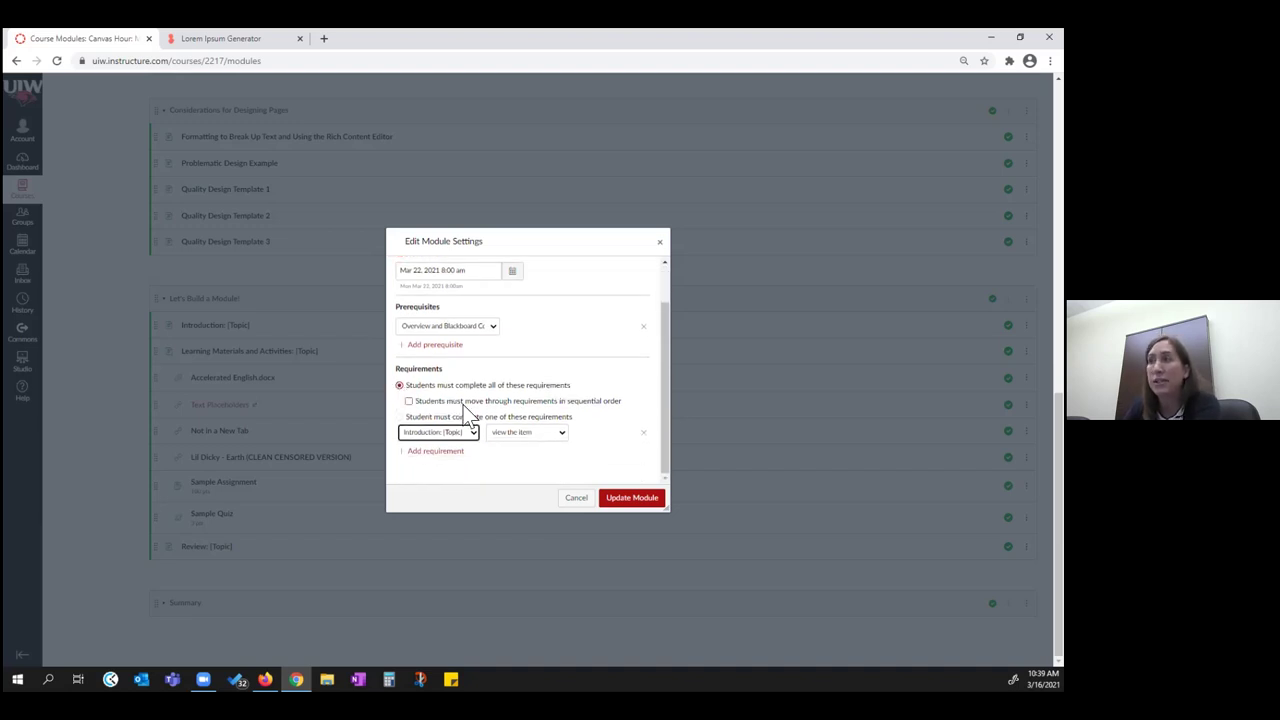
{"action": "left_click", "coordinate": [408, 402]}
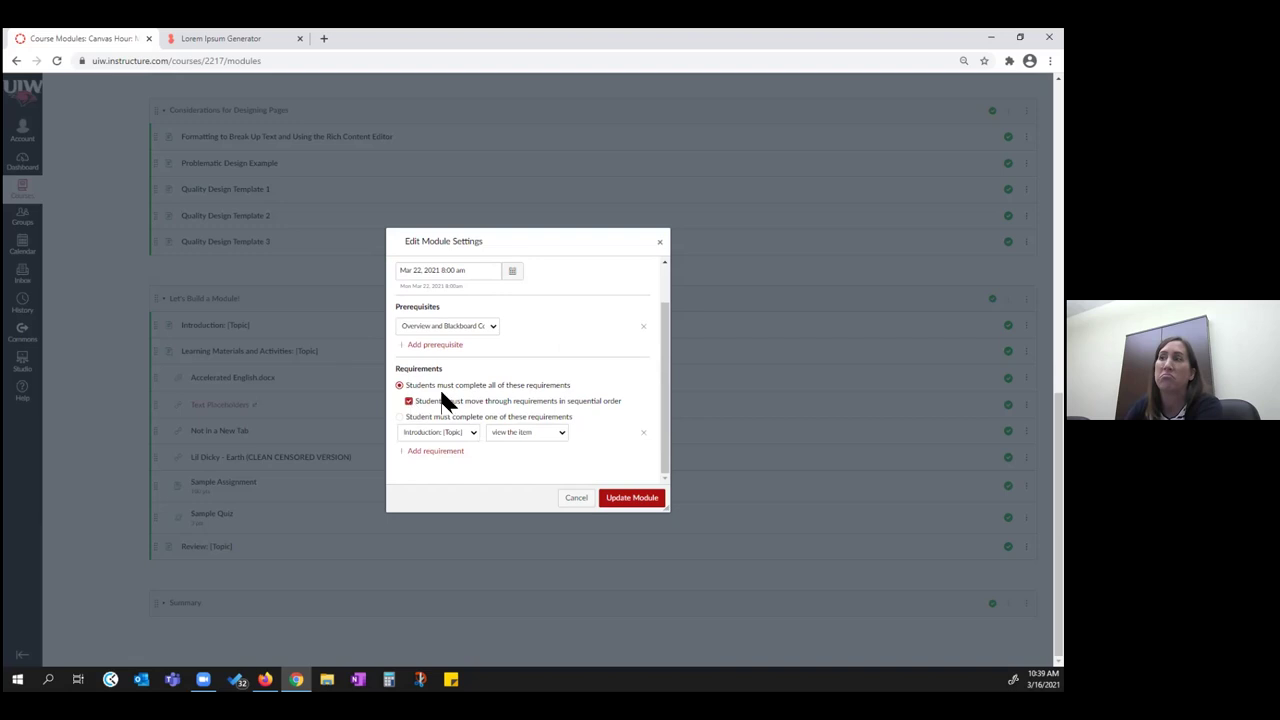
{"action": "left_click", "coordinate": [618, 498]}
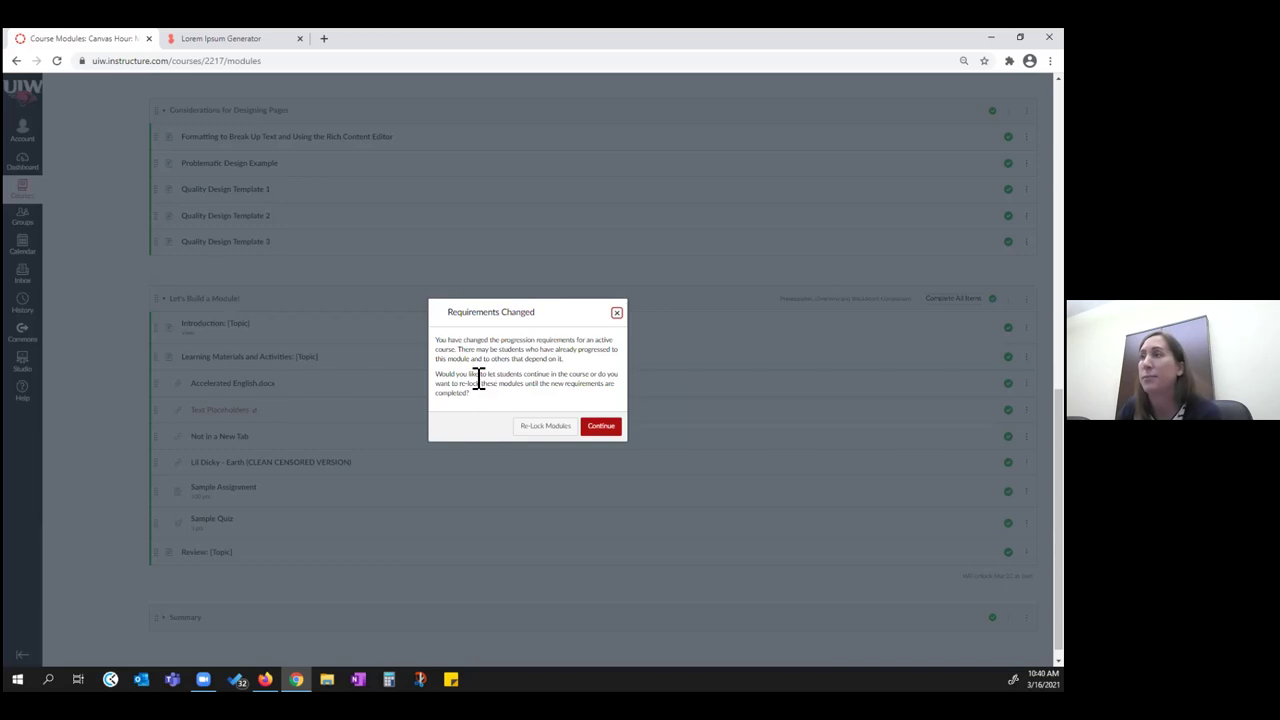
{"action": "left_click", "coordinate": [601, 427]}
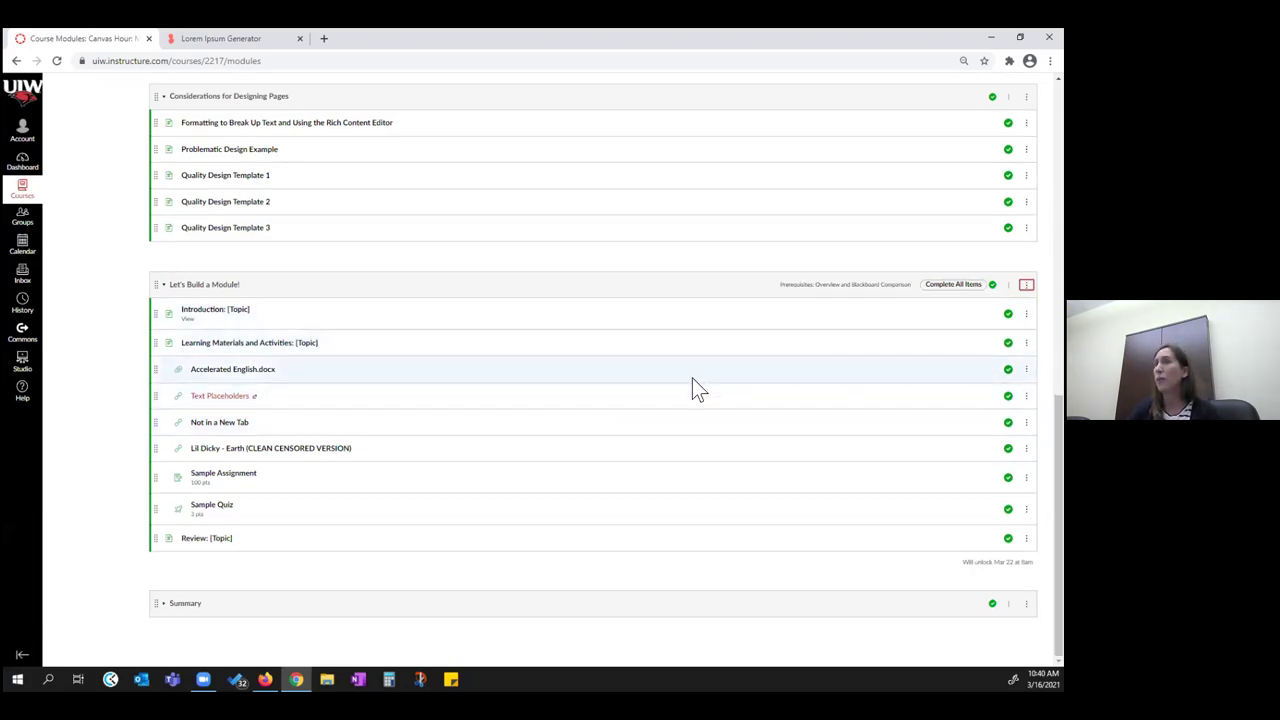
Step: Highlight the prerequisite note and the unlock date shown for the Let's Build a Module! module
{"action": "left_click", "coordinate": [783, 284]}
{"action": "left_click_drag", "start_coordinate": [783, 284], "coordinate": [908, 286]}
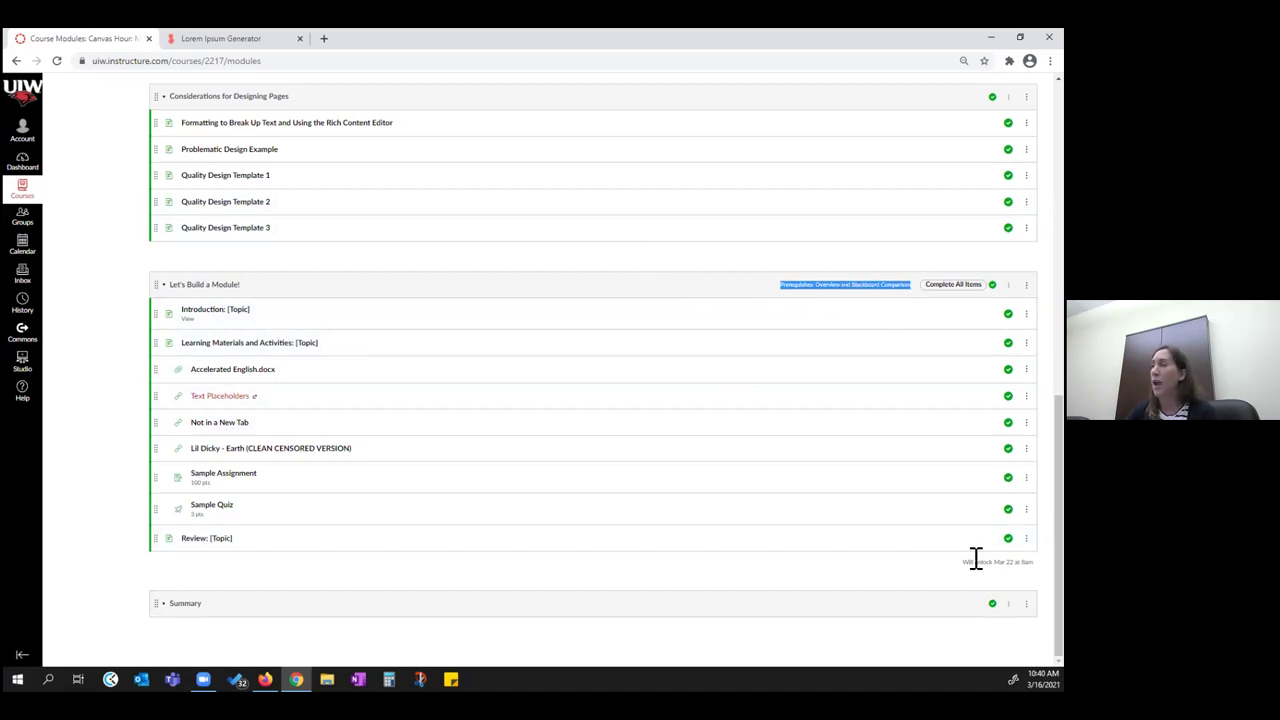
{"action": "left_click_drag", "start_coordinate": [959, 562], "coordinate": [1034, 563]}
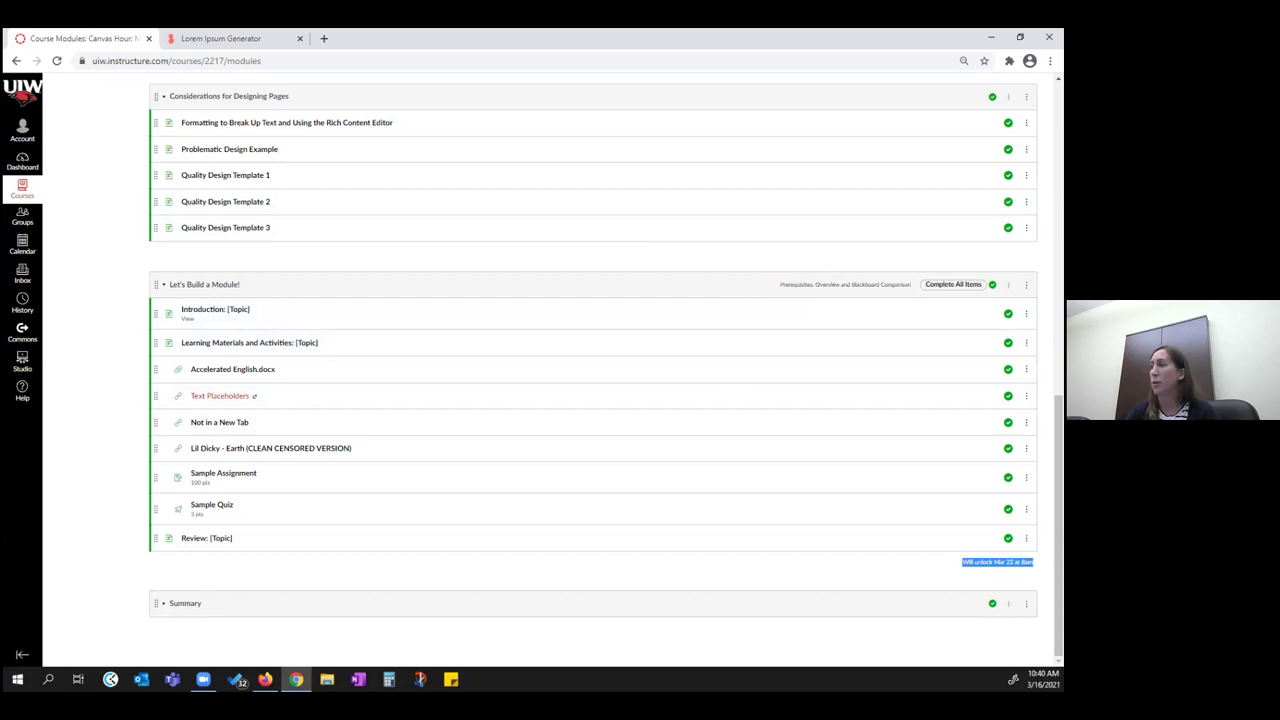
Step: Check how the locked Let's Build a Module! module displays in Student View, then leave Student View
{"action": "scroll", "coordinate": [942, 548], "scroll_direction": "up", "scroll_amount": 10}
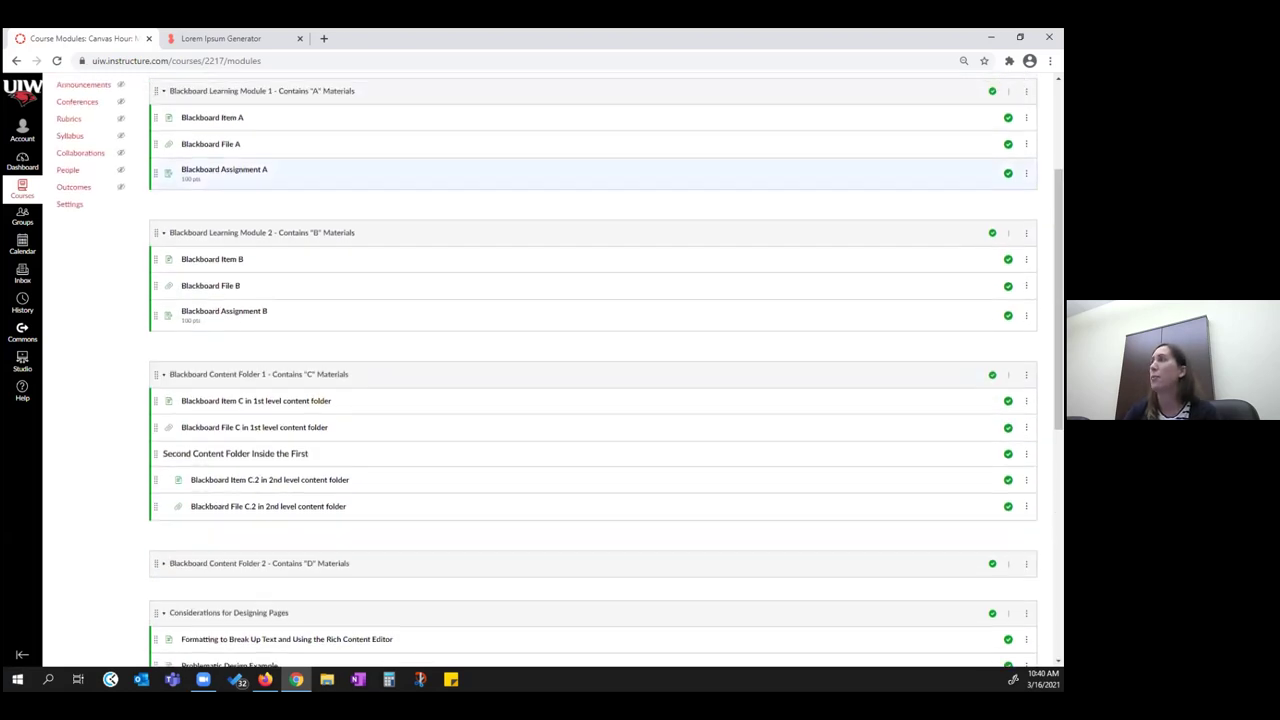
{"action": "left_click", "coordinate": [1008, 89]}
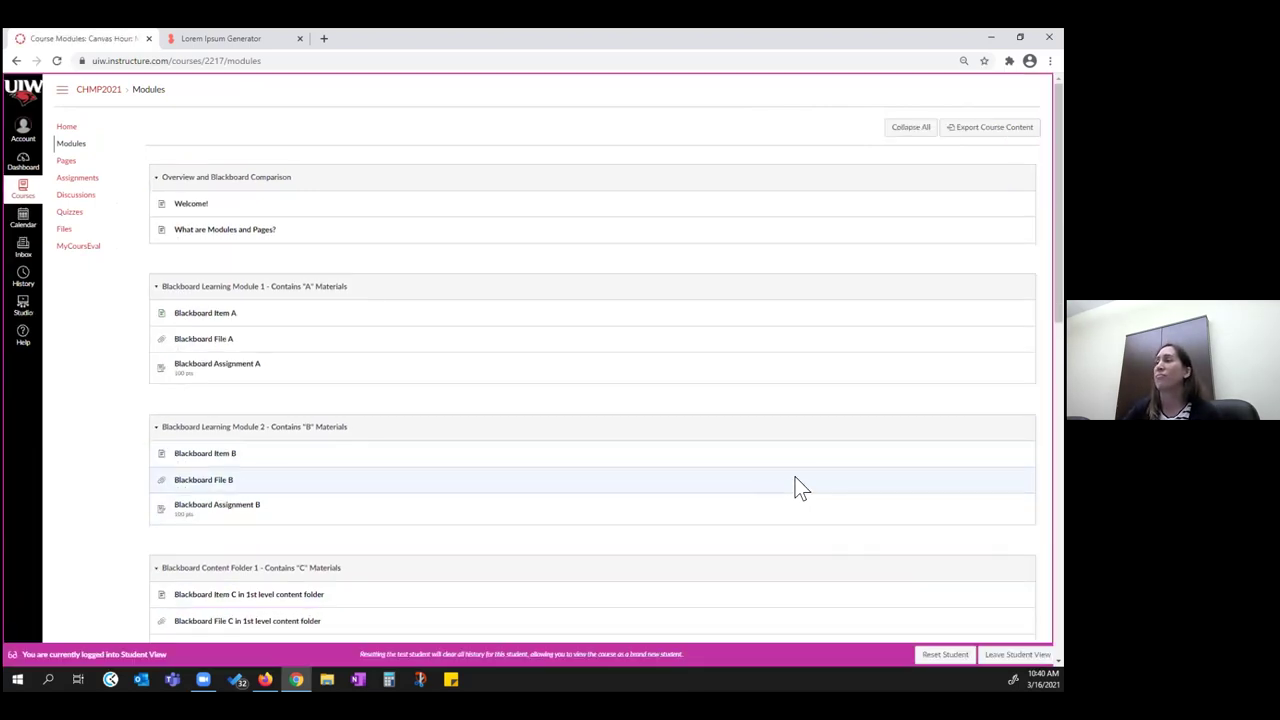
{"action": "scroll", "coordinate": [790, 486], "scroll_direction": "down", "scroll_amount": 1}
{"action": "scroll", "coordinate": [805, 472], "scroll_direction": "down", "scroll_amount": 2}
{"action": "scroll", "coordinate": [806, 472], "scroll_direction": "down", "scroll_amount": 5}
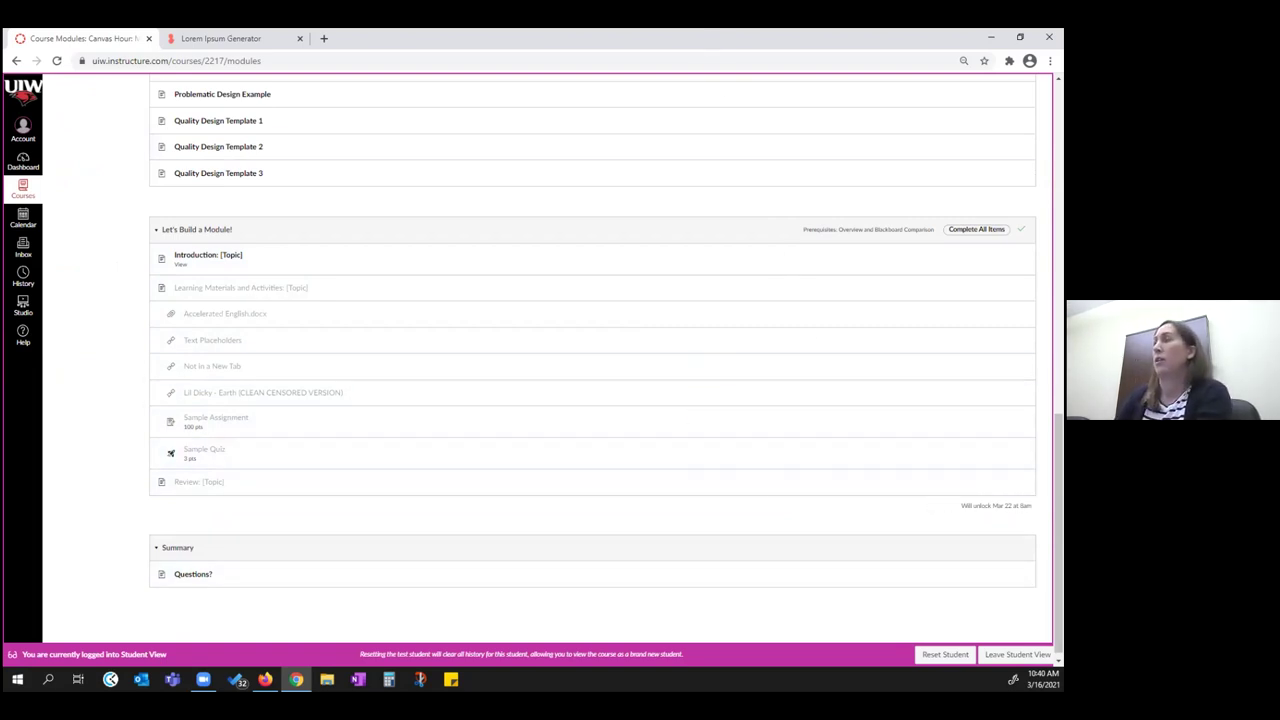
{"action": "left_click", "coordinate": [1017, 654]}
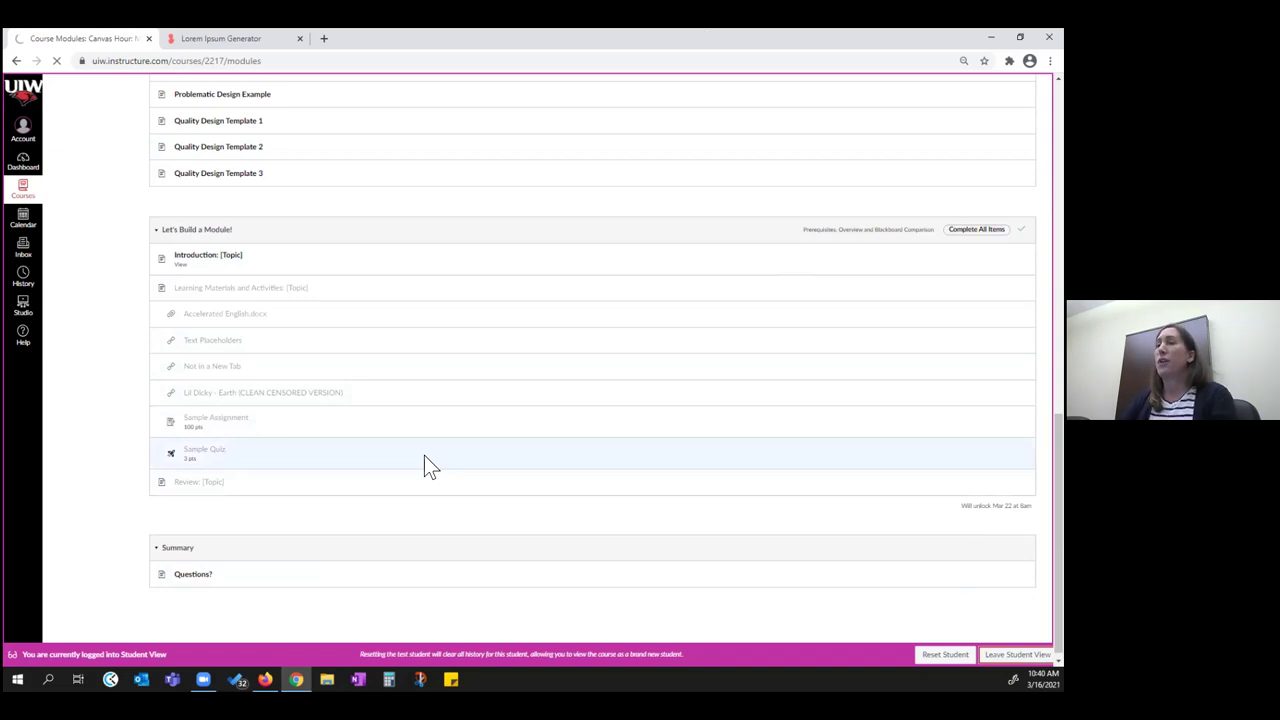
Step: Open the Questions? page in the Summary module
{"action": "scroll", "coordinate": [405, 390], "scroll_direction": "down", "scroll_amount": 10}
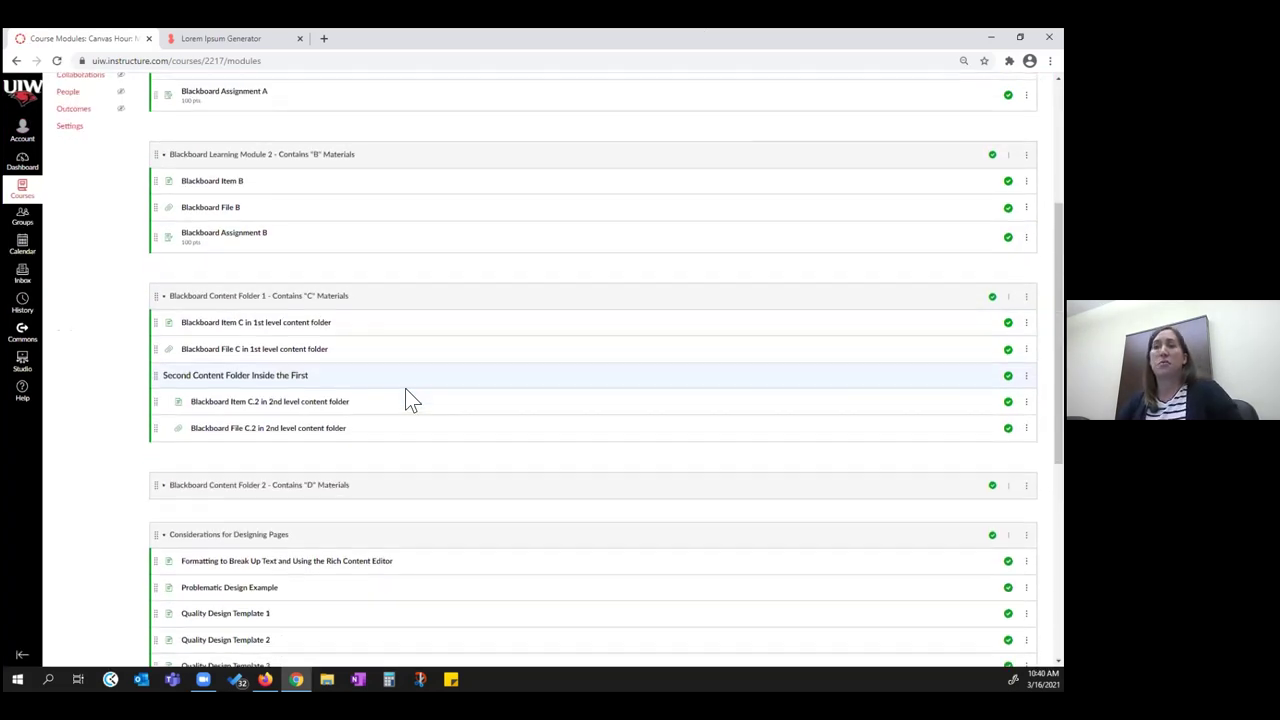
{"action": "scroll", "coordinate": [408, 394], "scroll_direction": "down", "scroll_amount": 1}
{"action": "left_click", "coordinate": [165, 604]}
{"action": "scroll", "coordinate": [205, 588], "scroll_direction": "down", "scroll_amount": 1}
{"action": "left_click", "coordinate": [202, 600]}
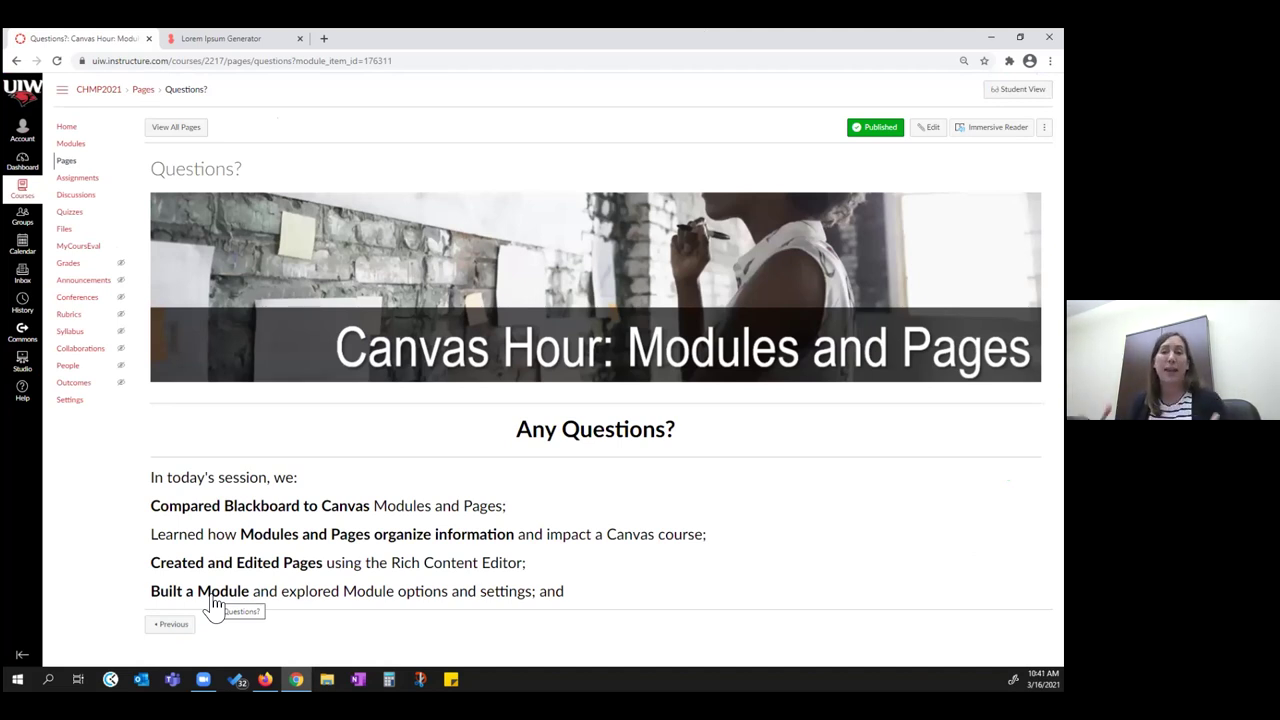
Step: Return to the course's Modules list and look through it down to the Summary module
{"action": "left_click", "coordinate": [70, 144]}
{"action": "scroll", "coordinate": [645, 572], "scroll_direction": "down", "scroll_amount": 5}
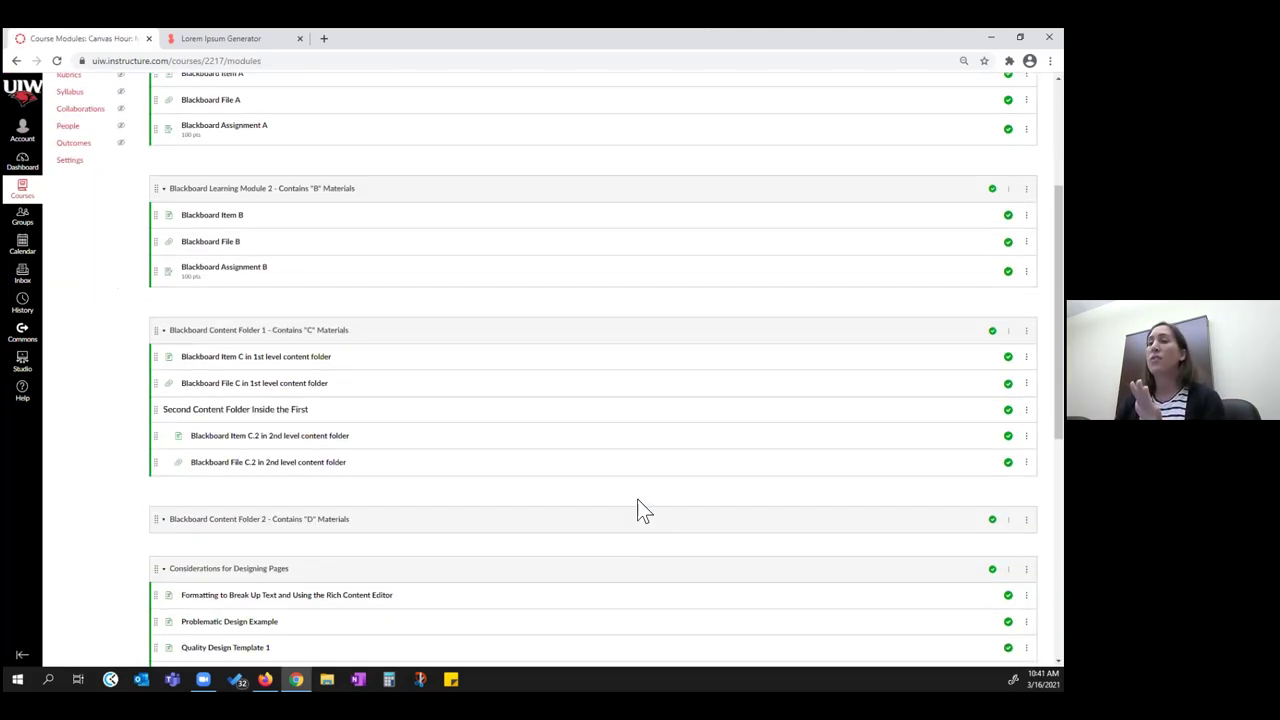
{"action": "scroll", "coordinate": [330, 472], "scroll_direction": "down", "scroll_amount": 3}
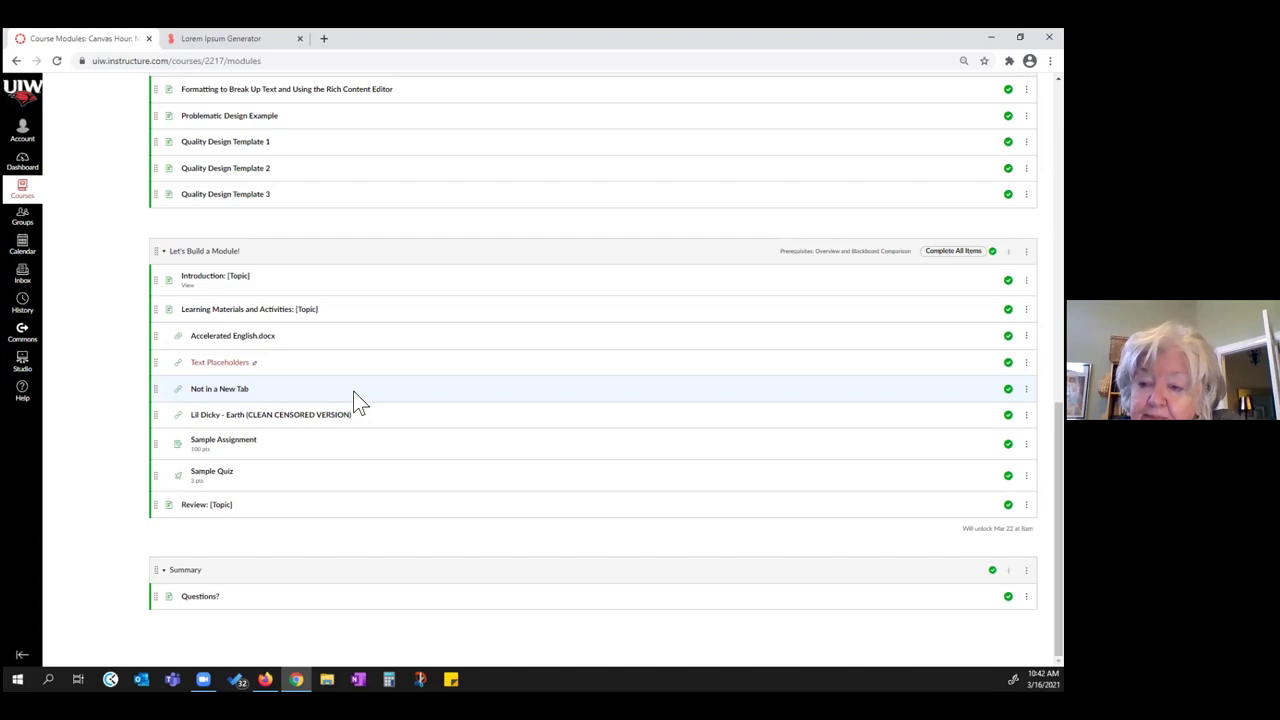
Step: Open the course's Files area and point out the storage usage
{"action": "scroll", "coordinate": [120, 310], "scroll_direction": "up", "scroll_amount": 4}
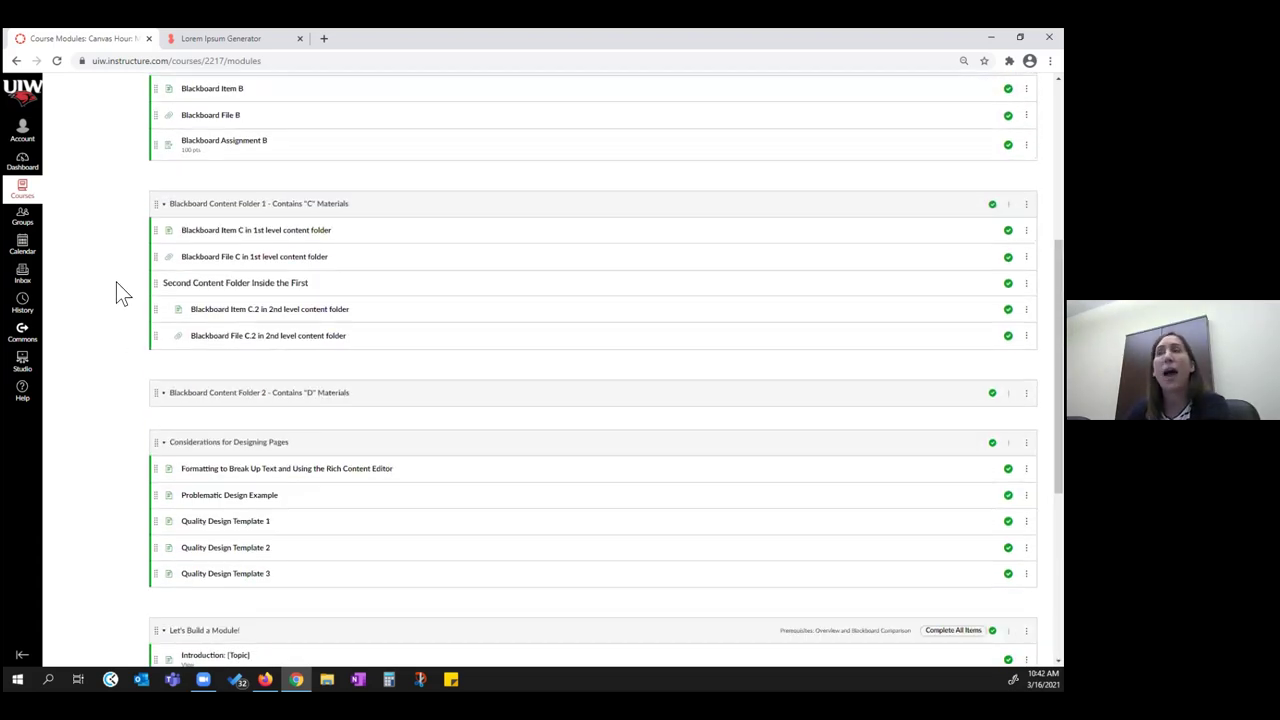
{"action": "scroll", "coordinate": [120, 290], "scroll_direction": "up", "scroll_amount": 4}
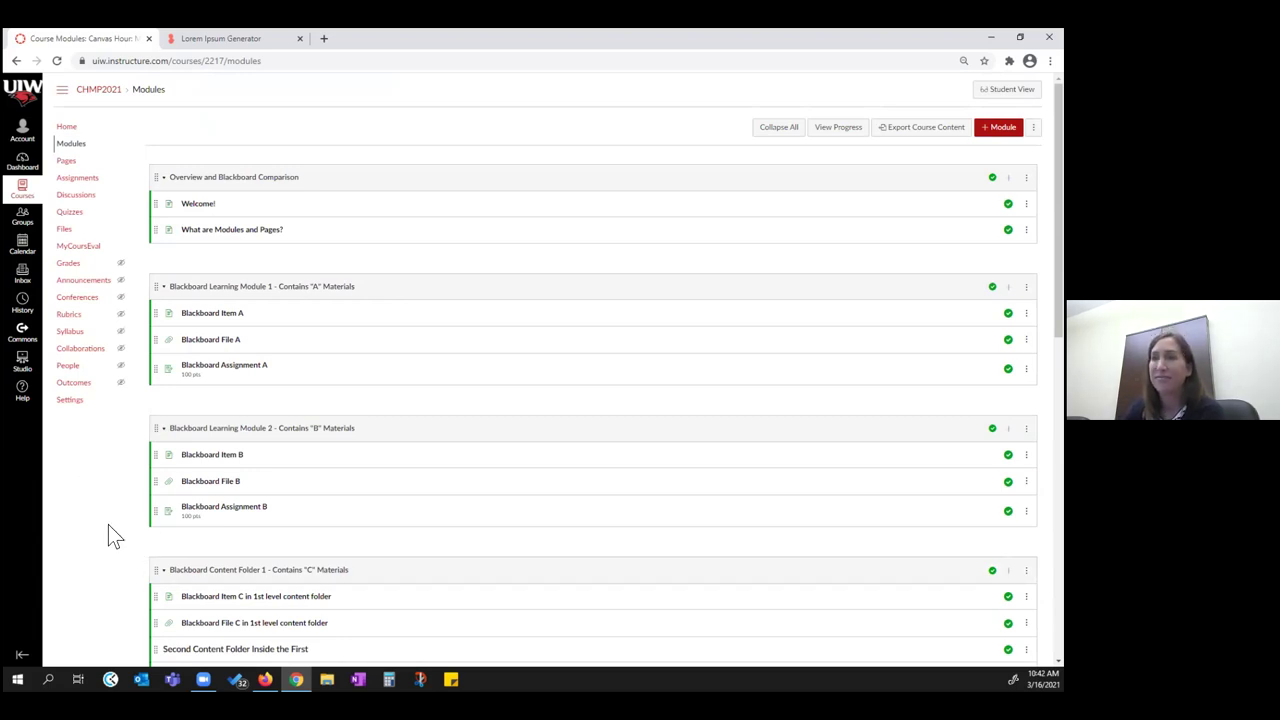
{"action": "left_click", "coordinate": [64, 232]}
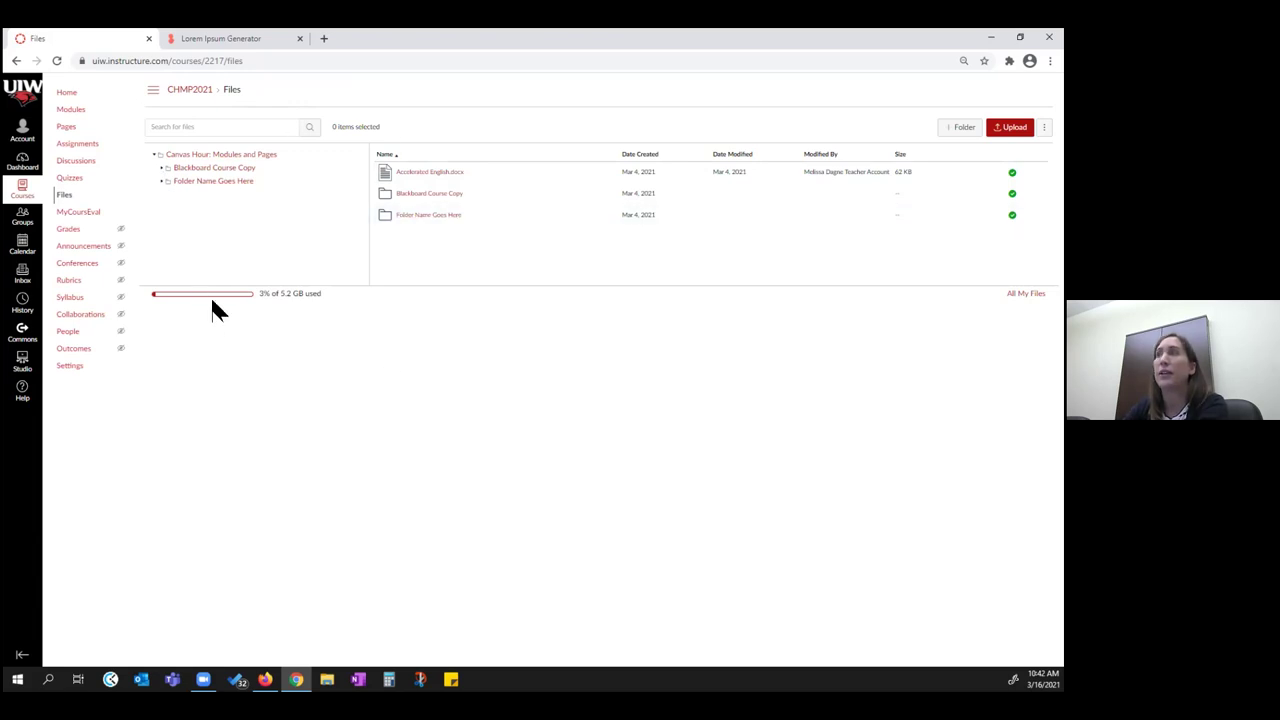
{"action": "left_click_drag", "start_coordinate": [260, 294], "coordinate": [267, 297]}
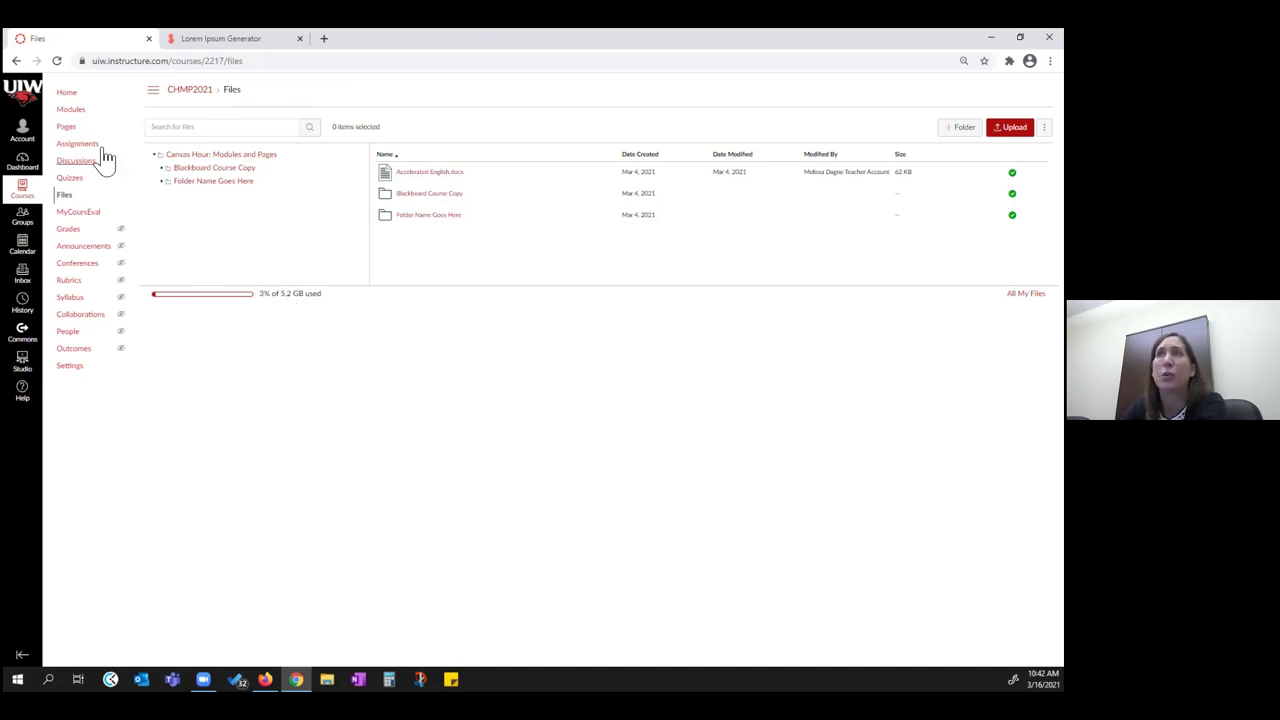
Step: Go back to the course home page and look over its module list
{"action": "left_click", "coordinate": [66, 92]}
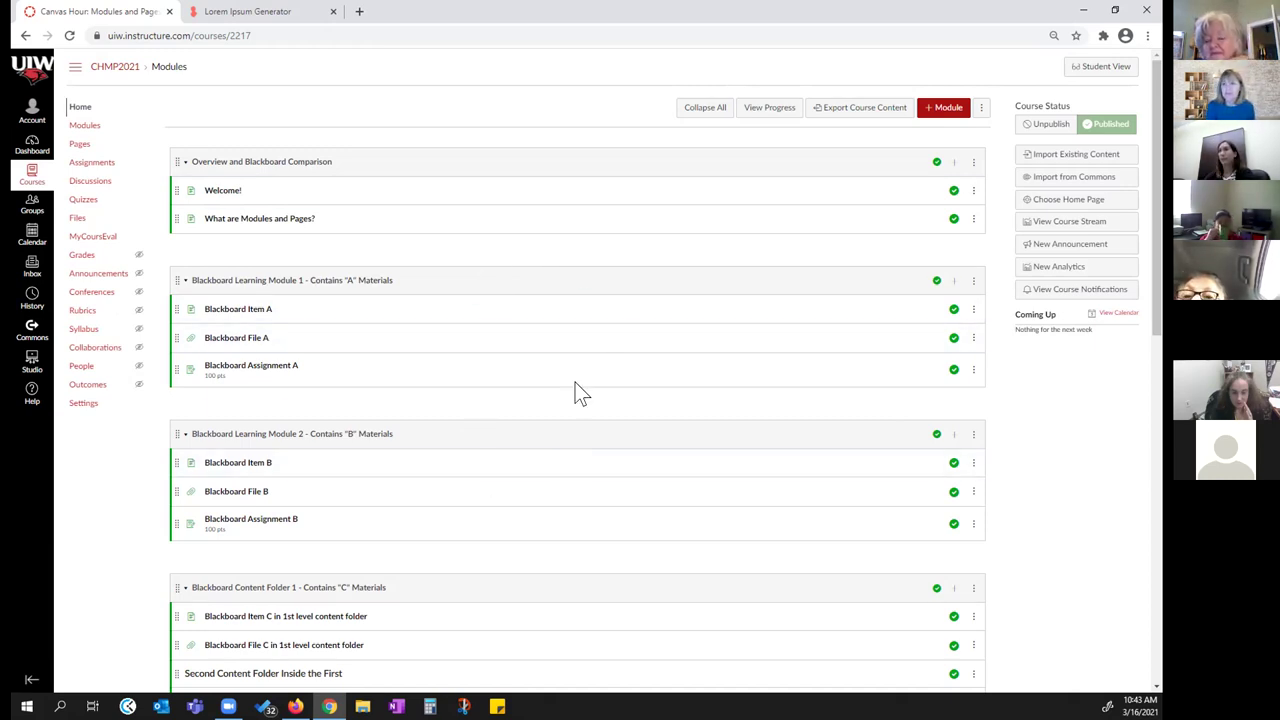
{"action": "scroll", "coordinate": [568, 318], "scroll_direction": "down", "scroll_amount": 2}
{"action": "scroll", "coordinate": [556, 323], "scroll_direction": "up", "scroll_amount": 2}
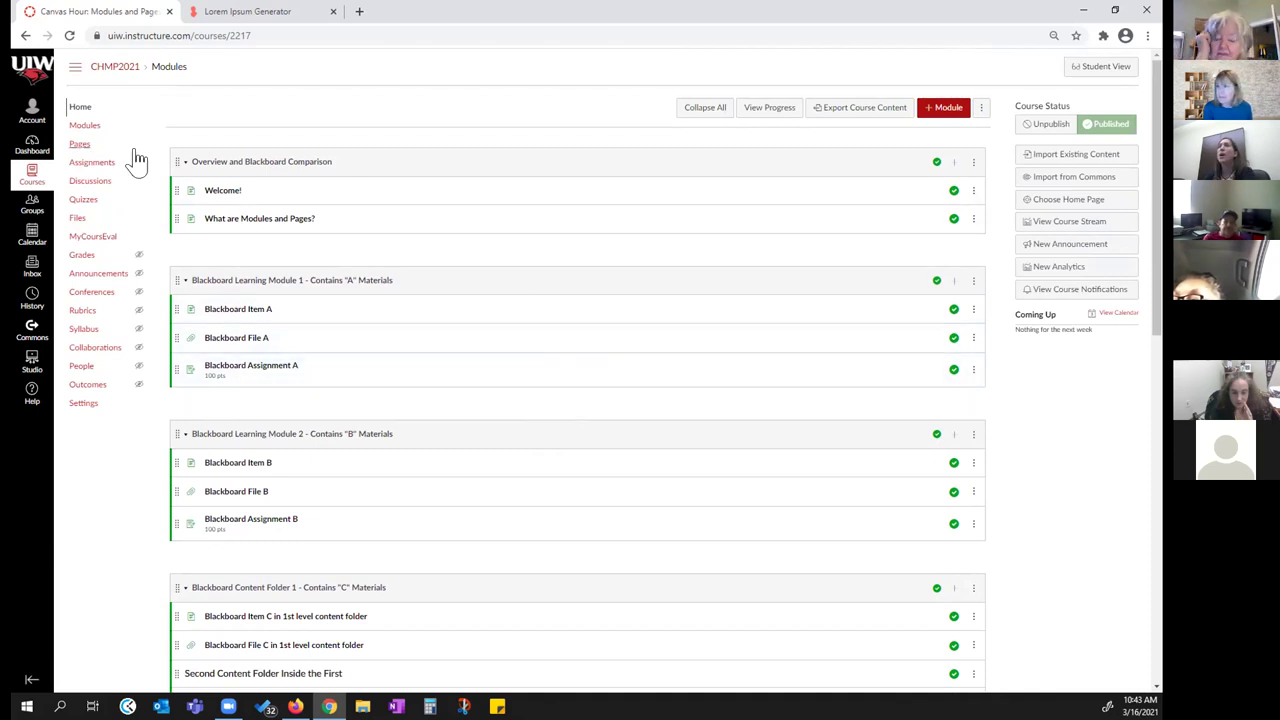
Step: Open the What are Modules and Pages? page in the editor to view it, and cancel without changes
{"action": "left_click", "coordinate": [89, 146]}
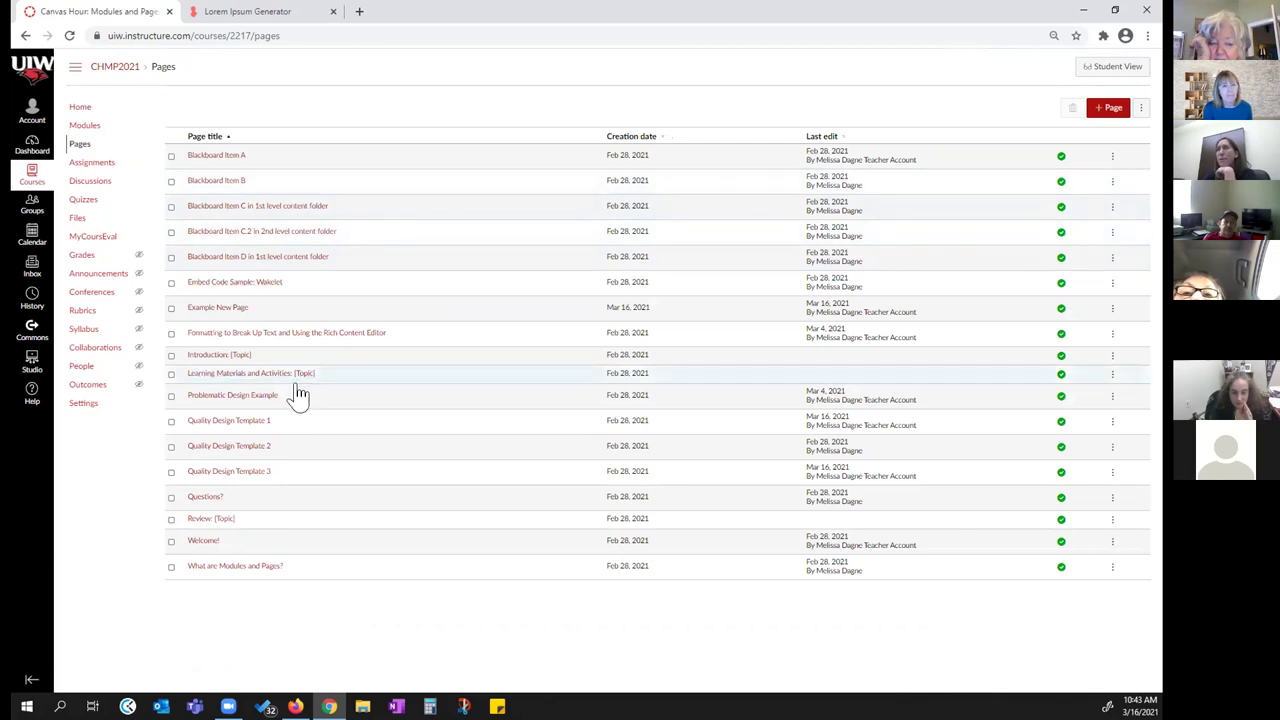
{"action": "left_click", "coordinate": [233, 568]}
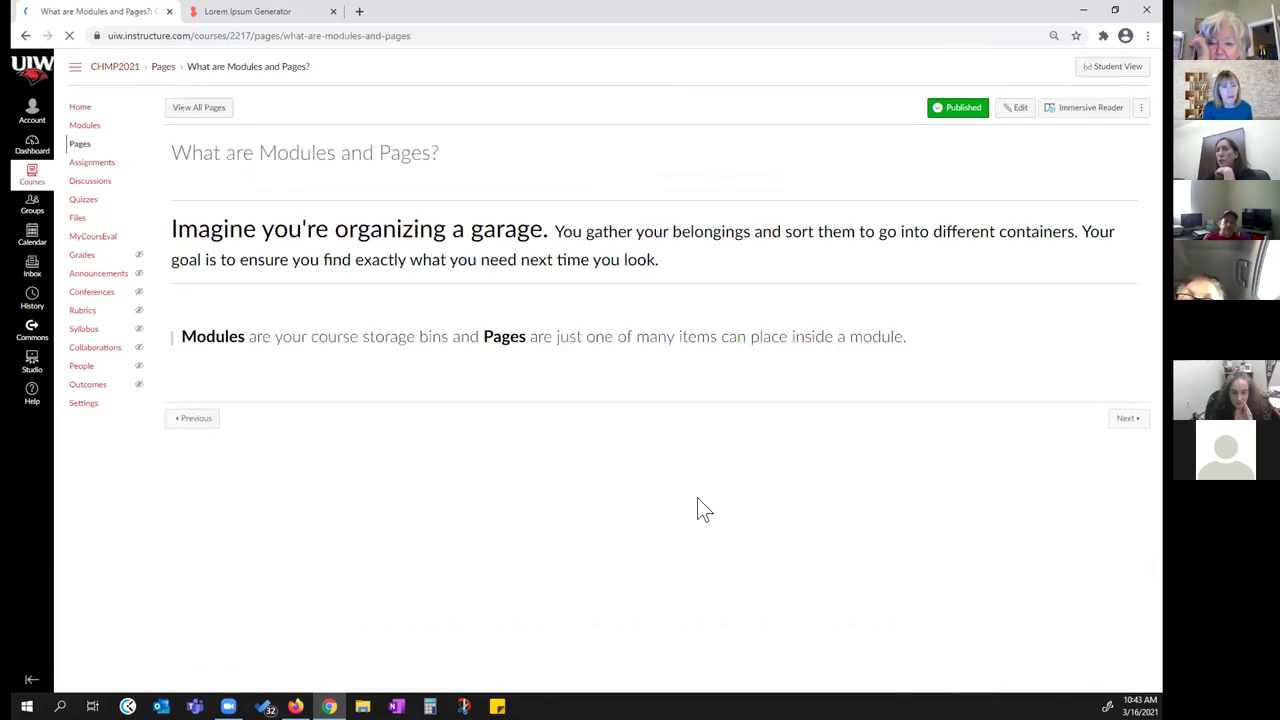
{"action": "left_click", "coordinate": [1010, 110]}
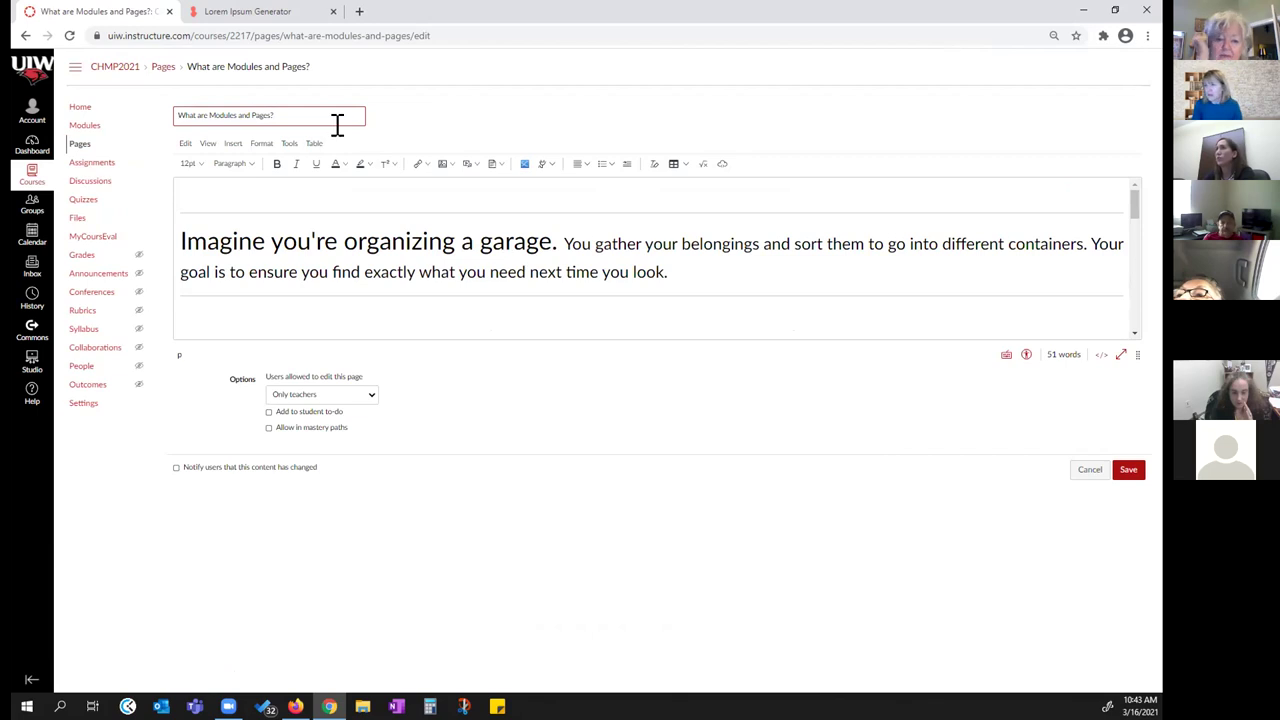
{"action": "left_click", "coordinate": [1090, 472]}
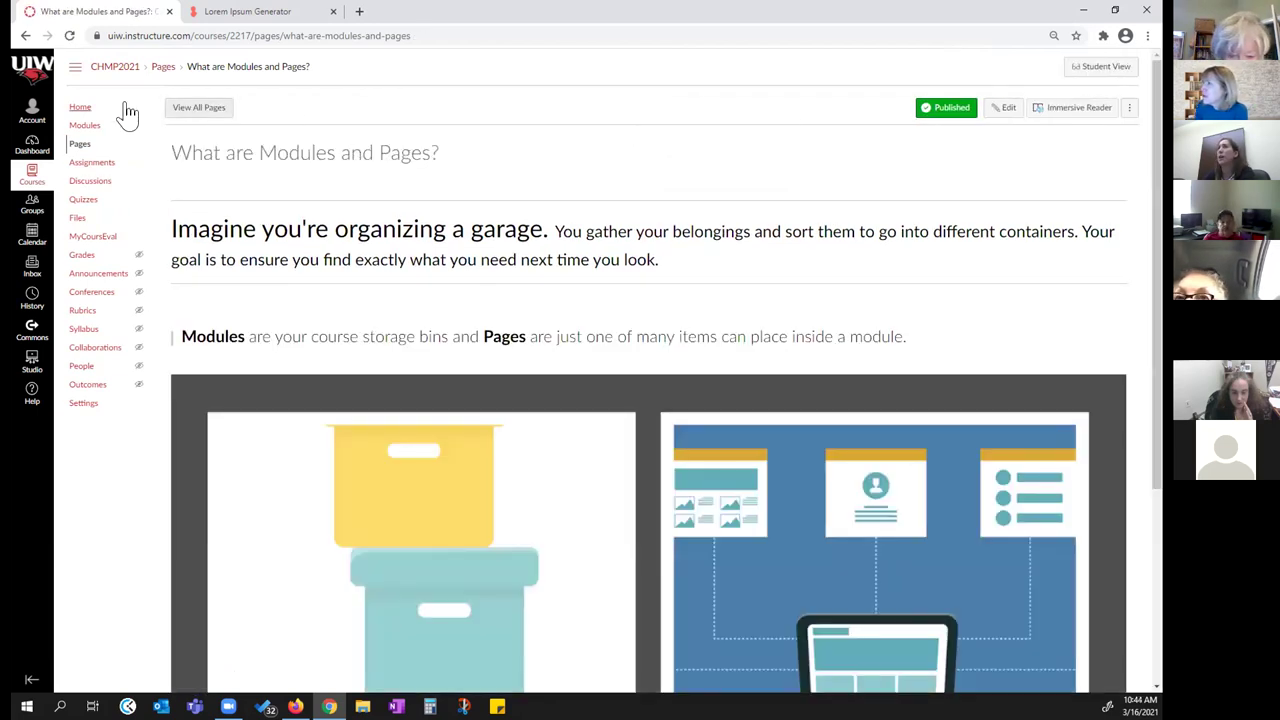
Step: Start a blank new page from the full Pages list and discard it without saving
{"action": "left_click", "coordinate": [200, 110]}
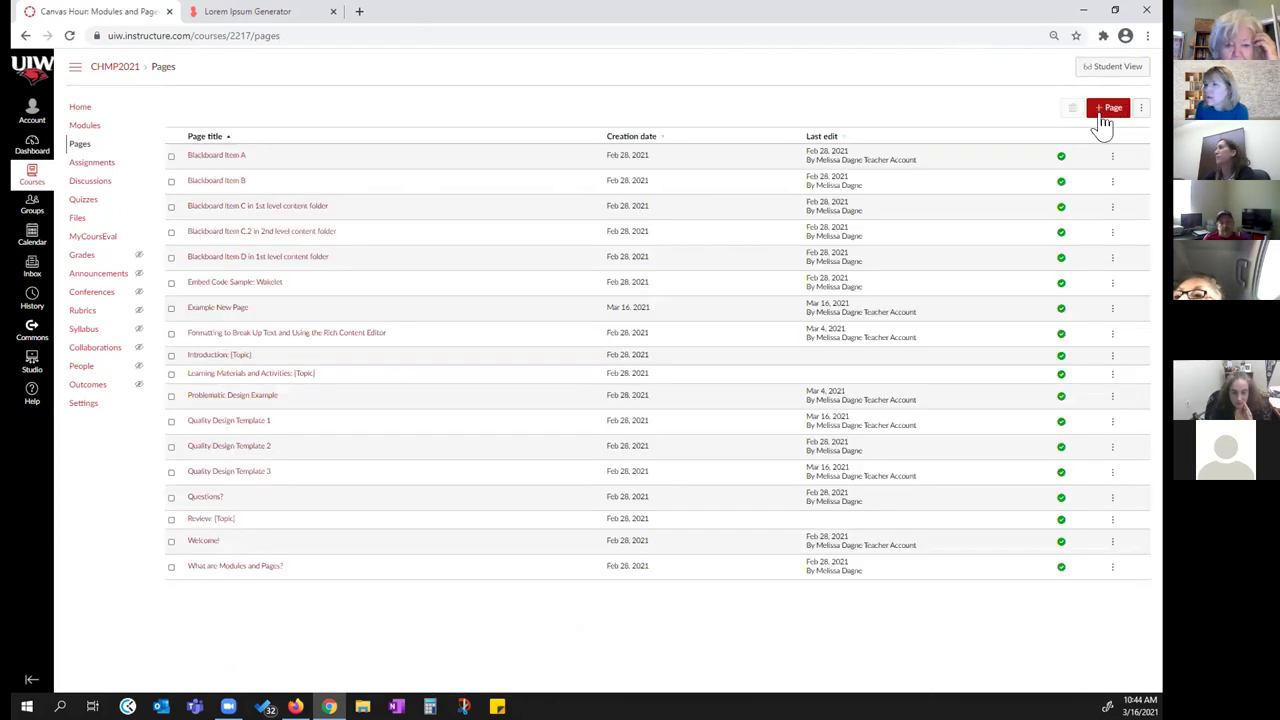
{"action": "left_click", "coordinate": [1108, 108]}
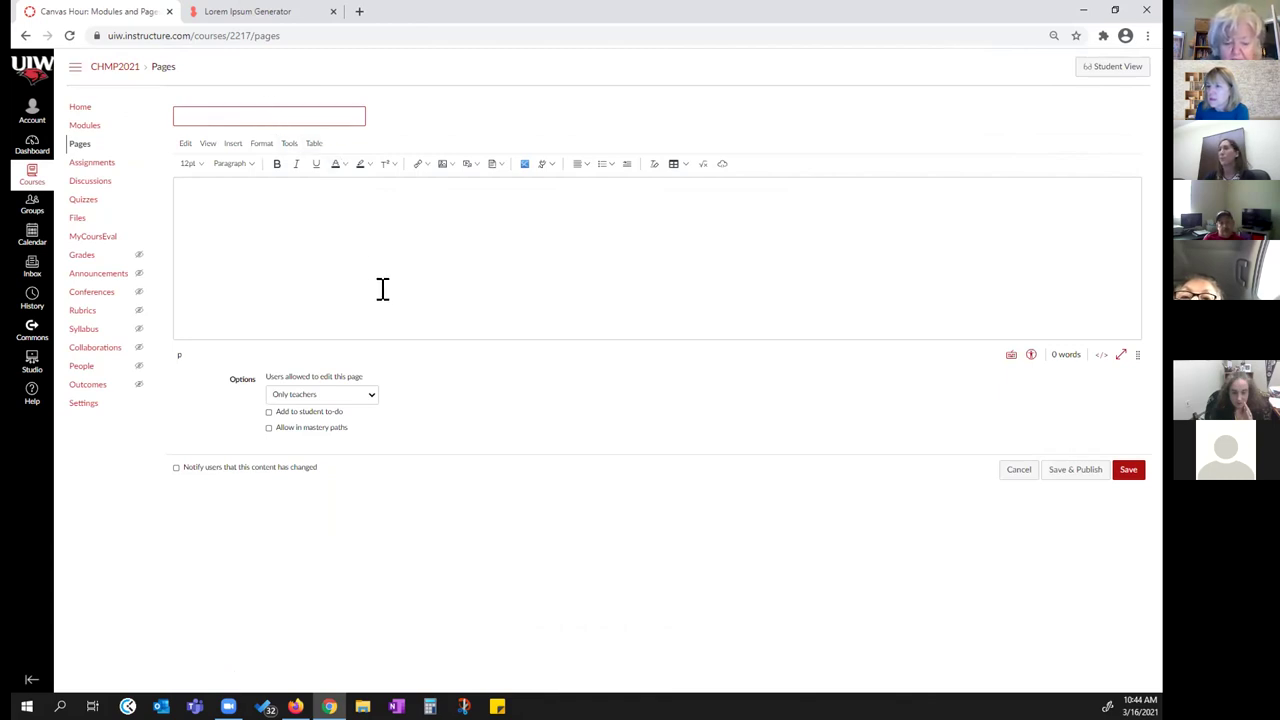
{"action": "left_click", "coordinate": [1019, 472]}
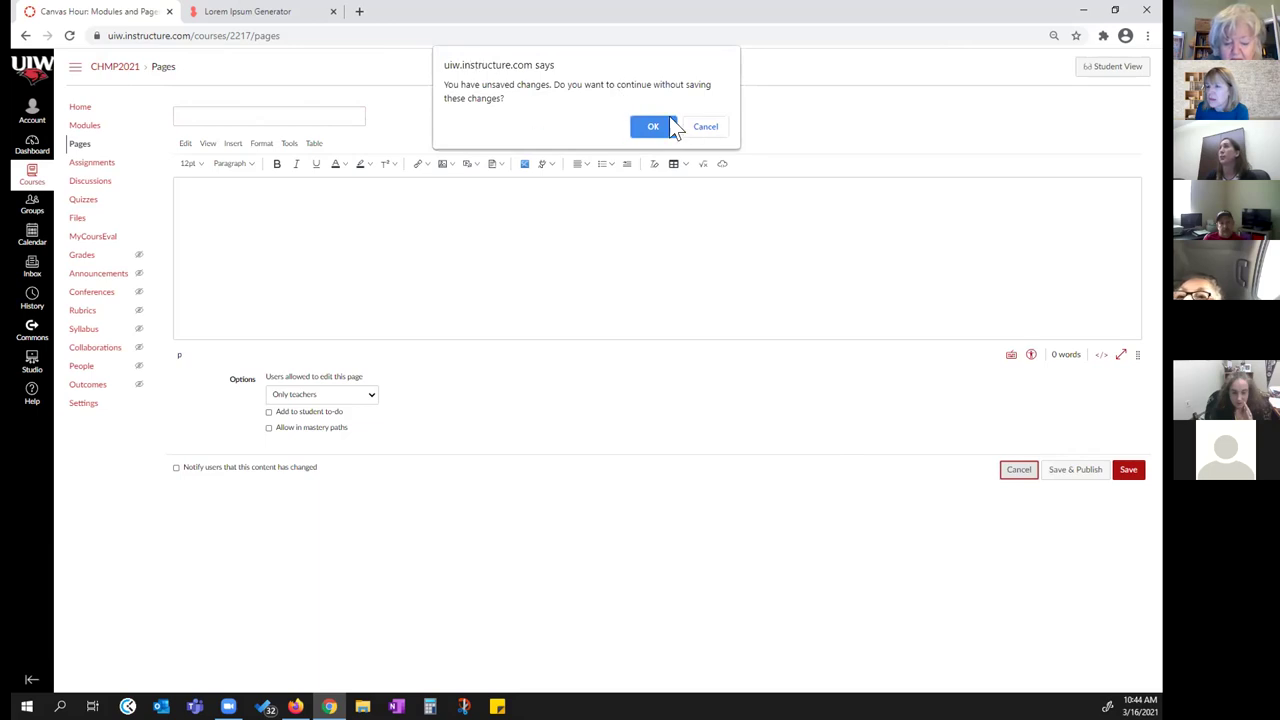
{"action": "left_click", "coordinate": [656, 127]}
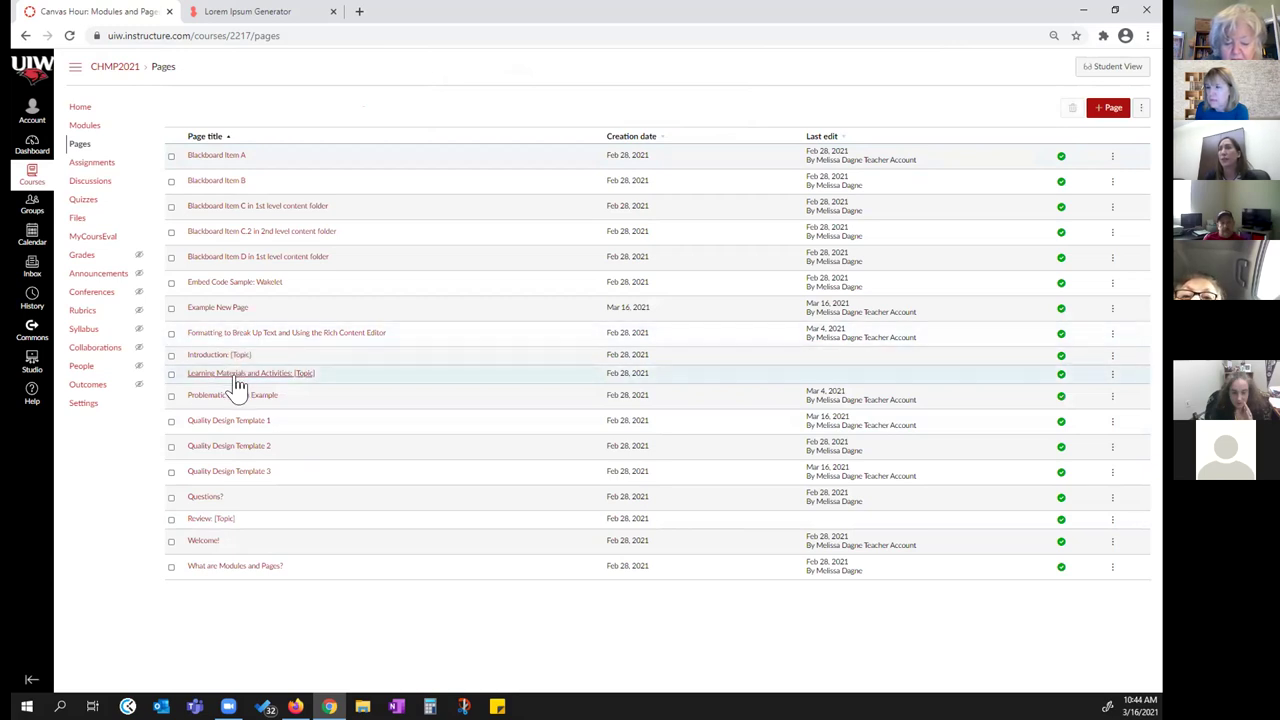
Step: Open the Review: [Topic] page in Immersive Reader and look through its text
{"action": "left_click", "coordinate": [205, 520]}
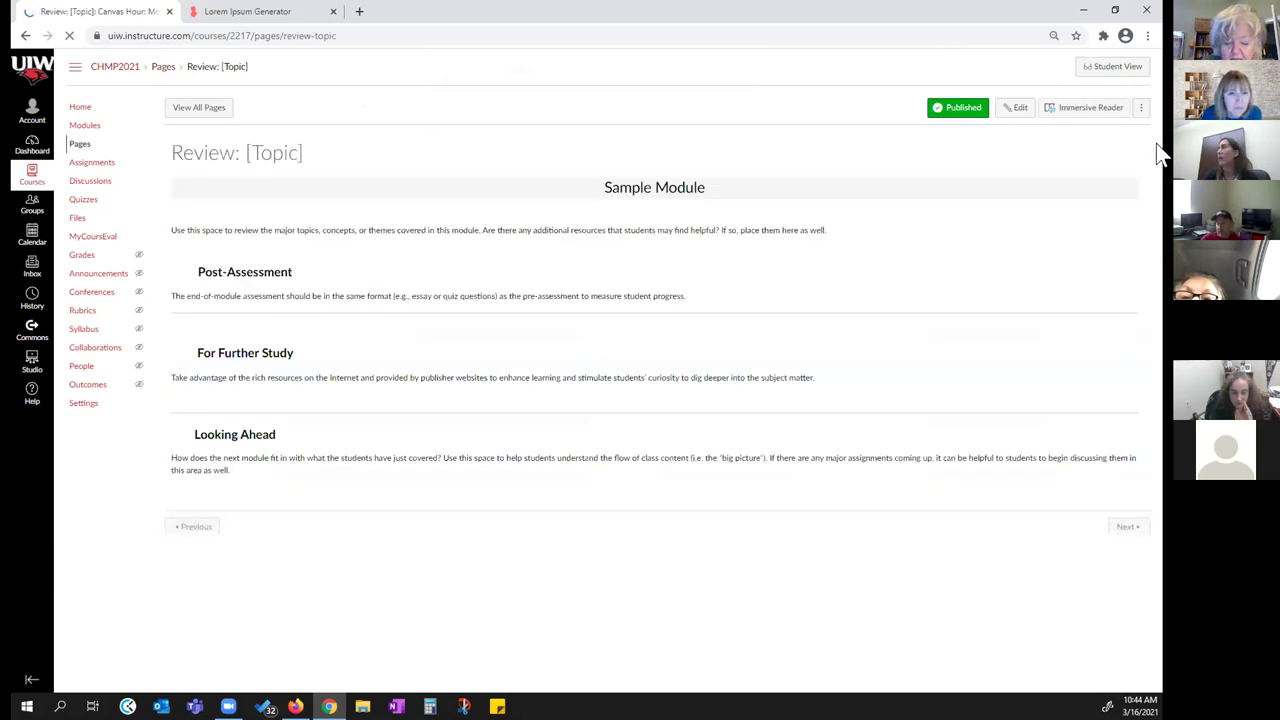
{"action": "left_click", "coordinate": [1088, 118]}
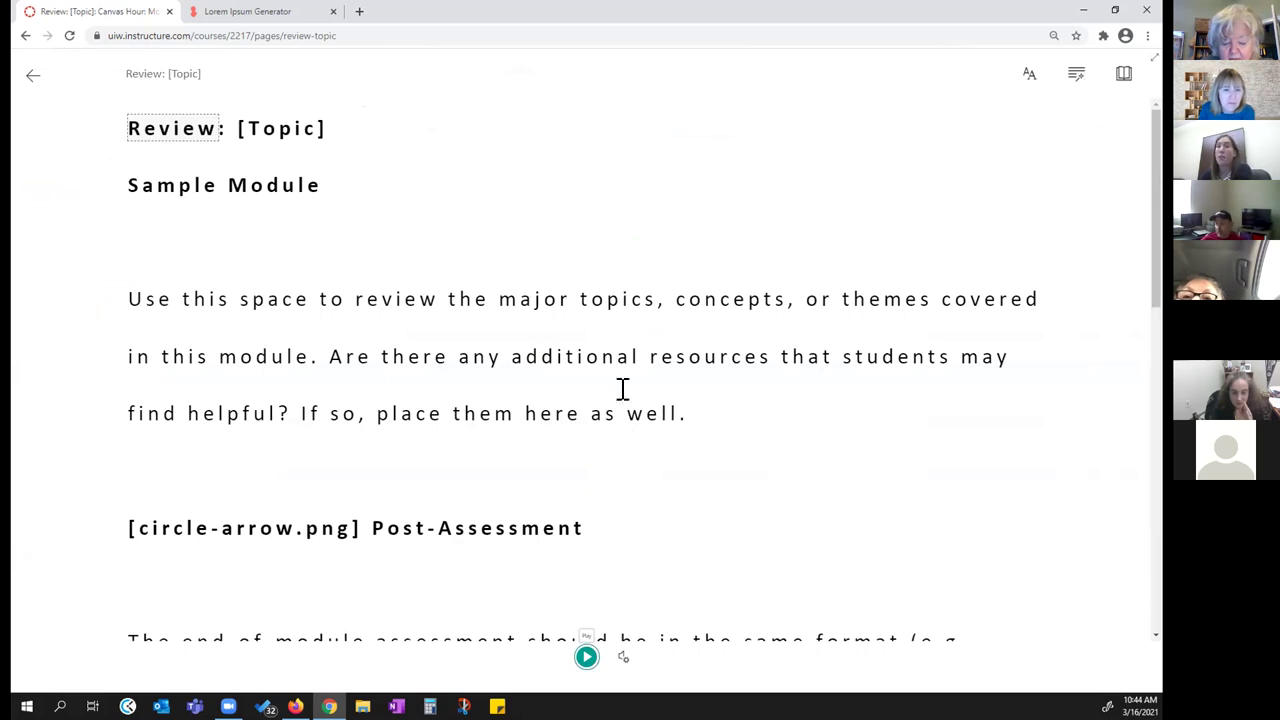
{"action": "scroll", "coordinate": [862, 325], "scroll_direction": "down", "scroll_amount": 1}
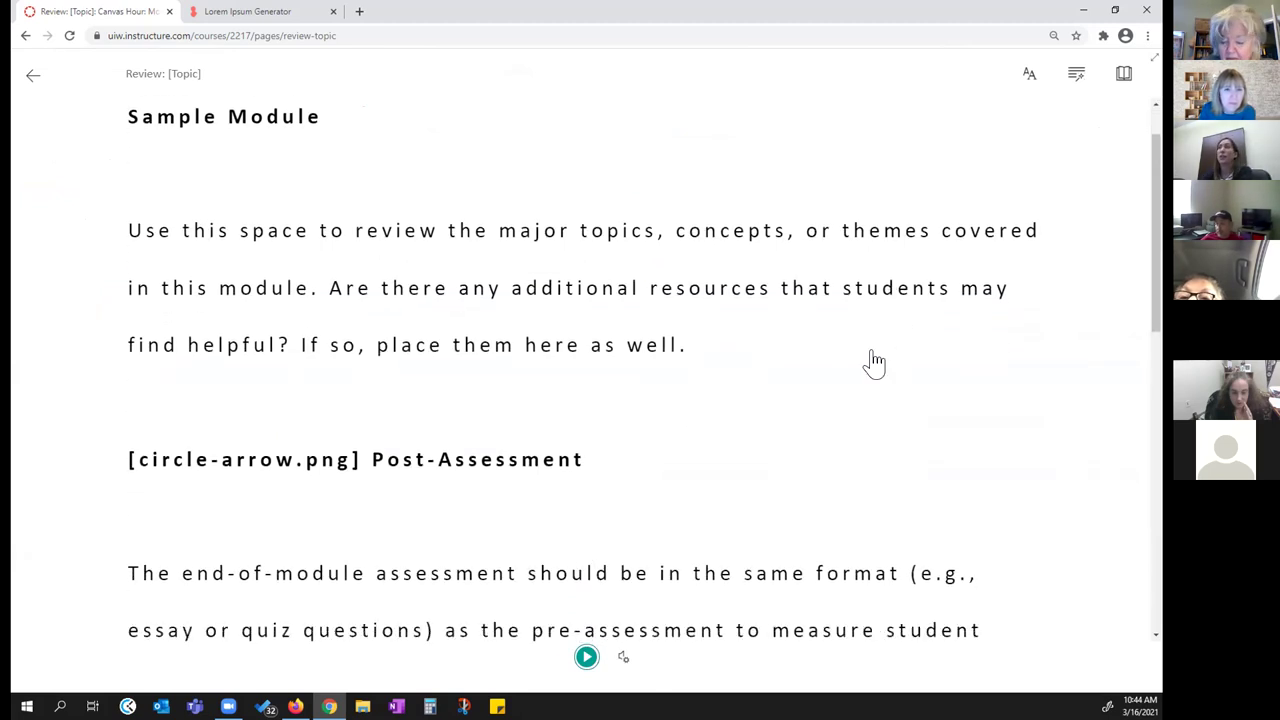
{"action": "scroll", "coordinate": [873, 362], "scroll_direction": "down", "scroll_amount": 1}
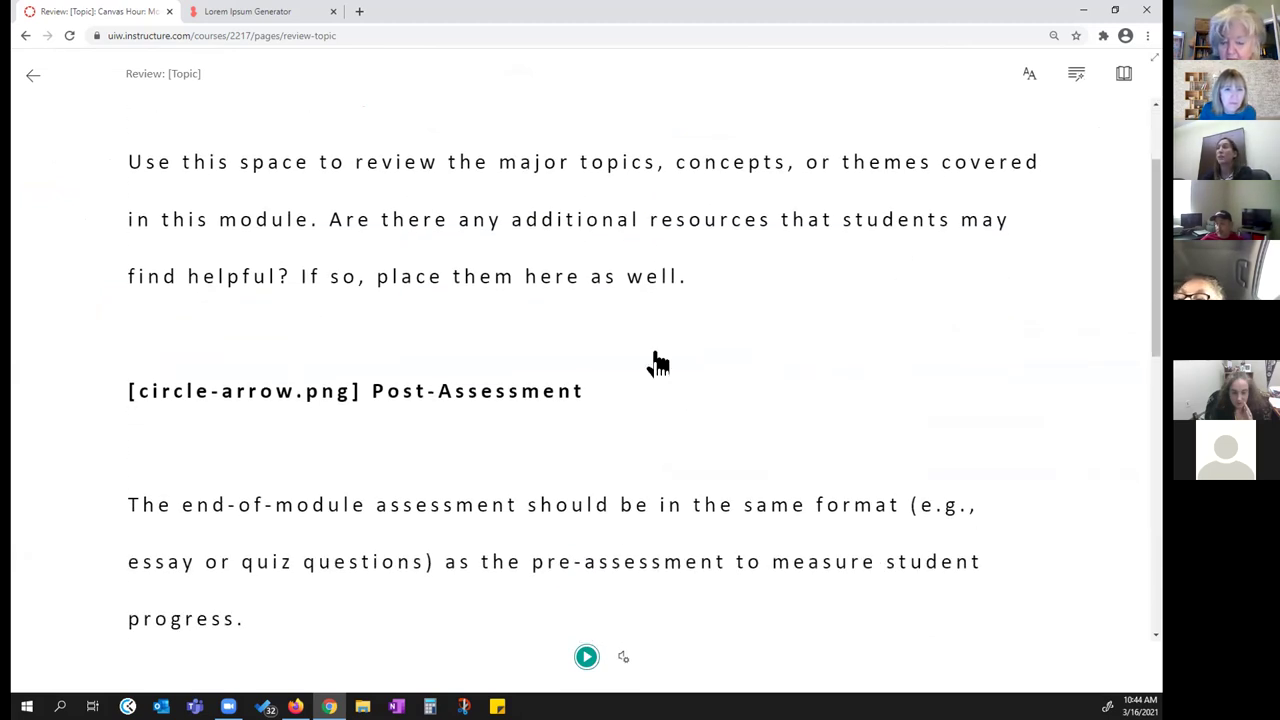
Step: Play and stop the read-aloud of the Review: [Topic] page and leave Immersive Reader
{"action": "left_click", "coordinate": [593, 656]}
{"action": "left_click", "coordinate": [589, 672]}
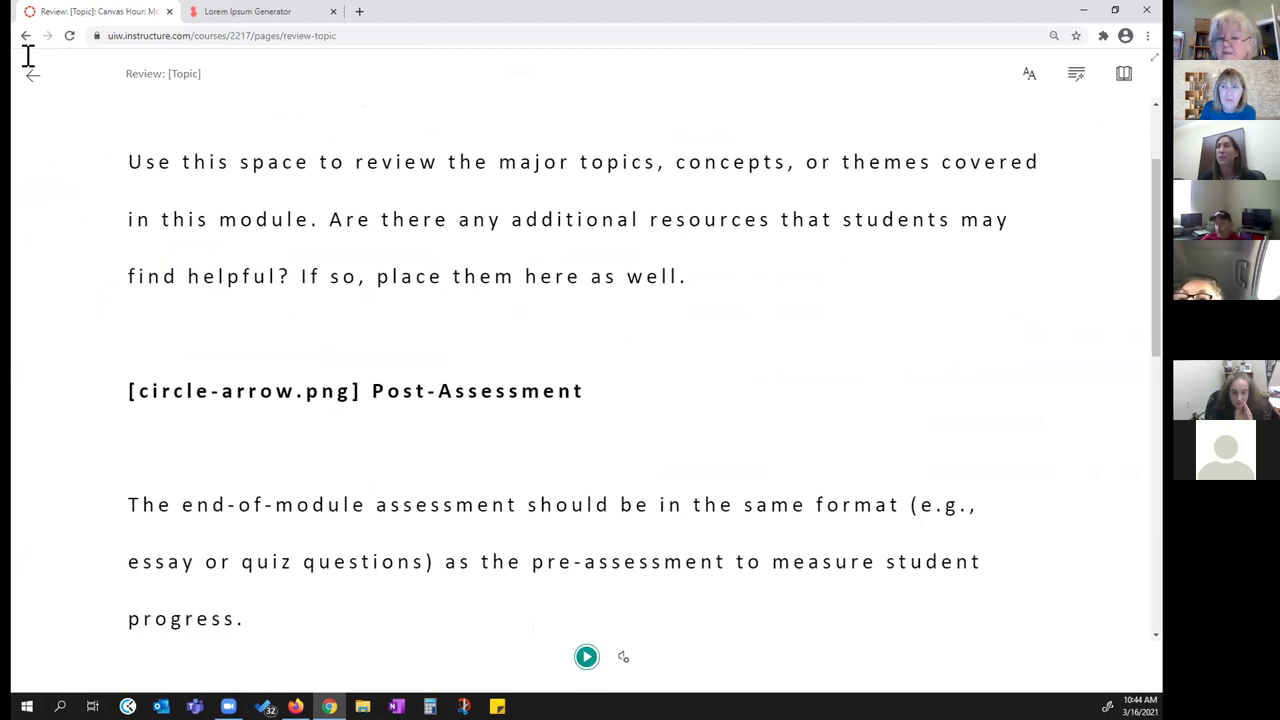
{"action": "scroll", "coordinate": [60, 89], "scroll_direction": "up", "scroll_amount": 2}
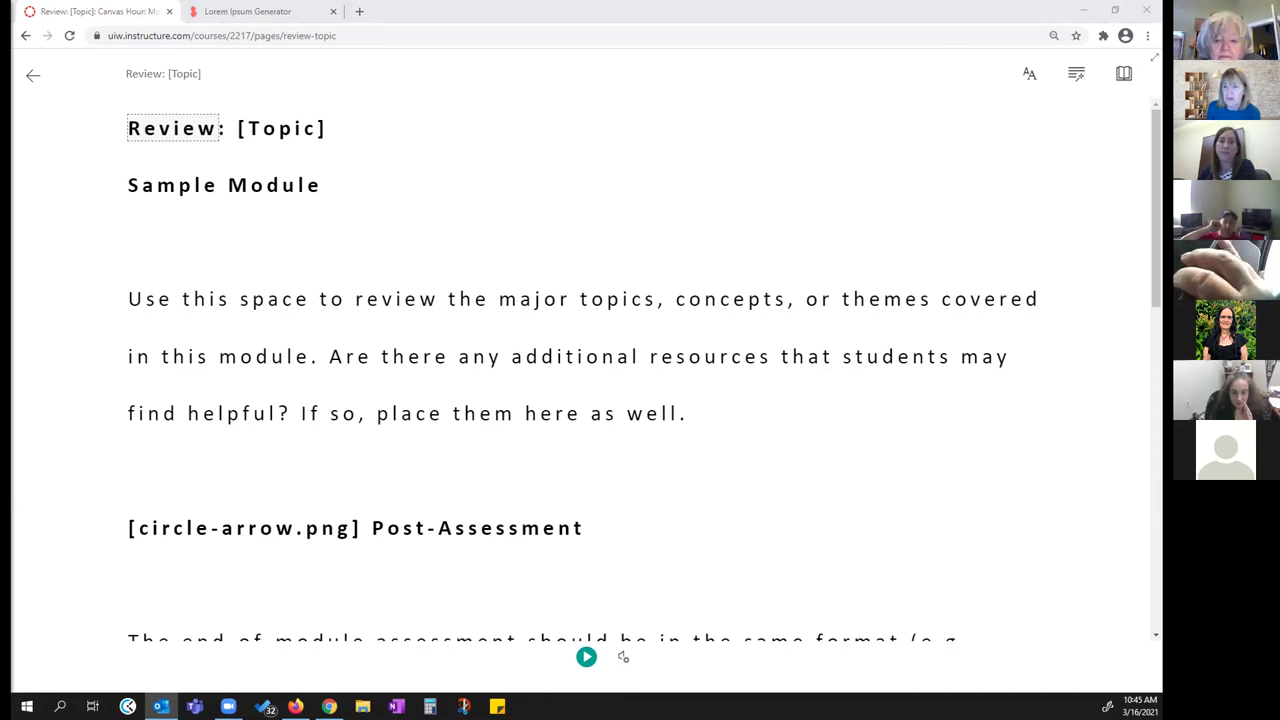
{"action": "left_click", "coordinate": [32, 82]}
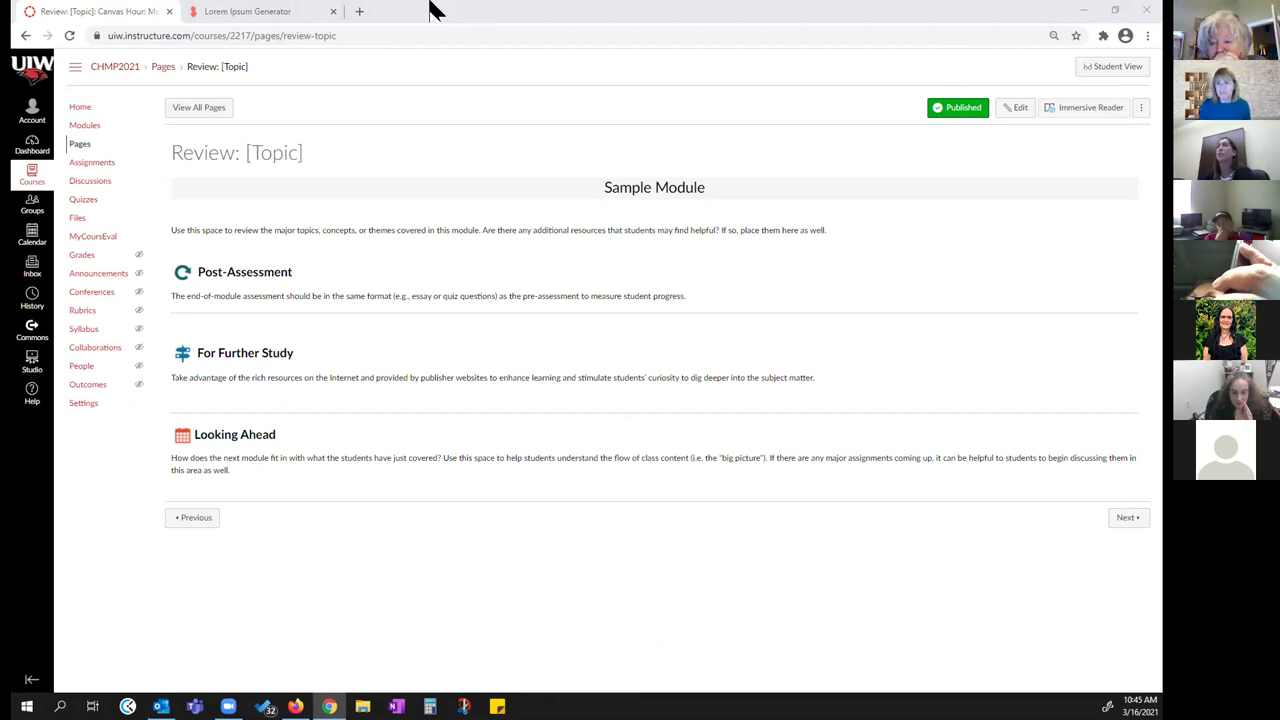
Step: Go through the Pages list to the course's Files, preview Accelerated English.docx and close the preview
{"action": "left_click", "coordinate": [82, 146]}
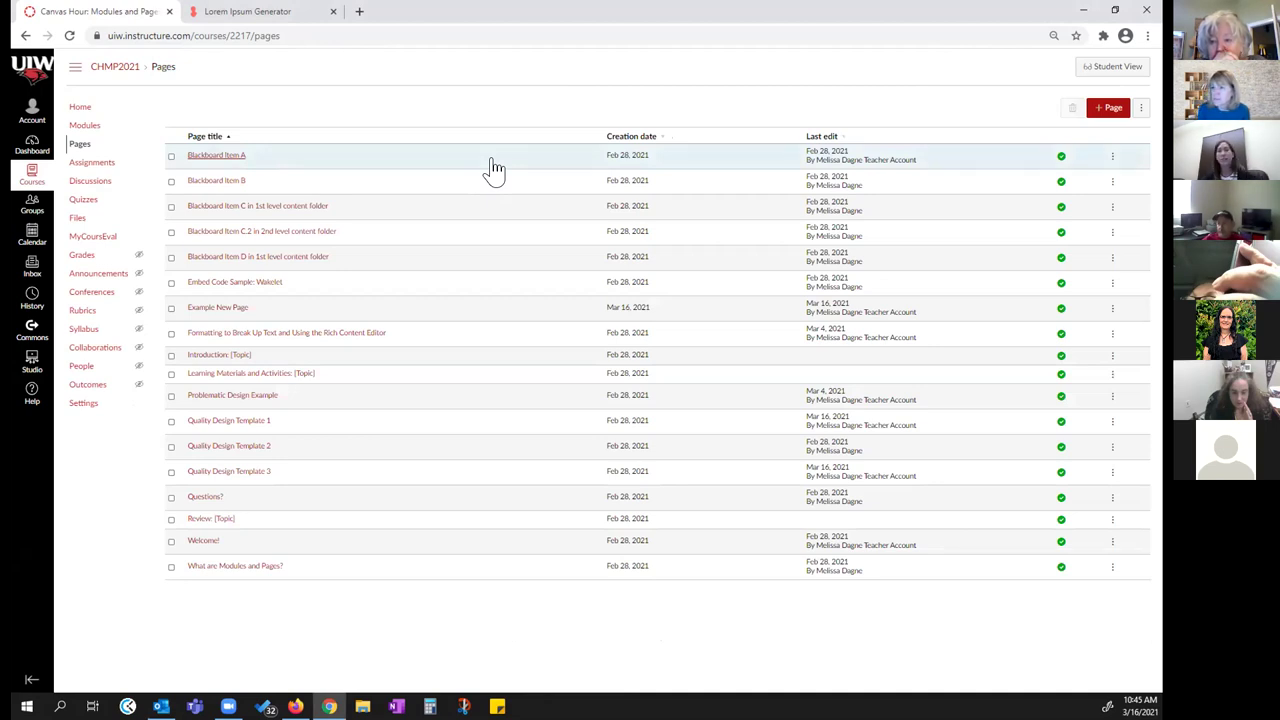
{"action": "left_click", "coordinate": [77, 220]}
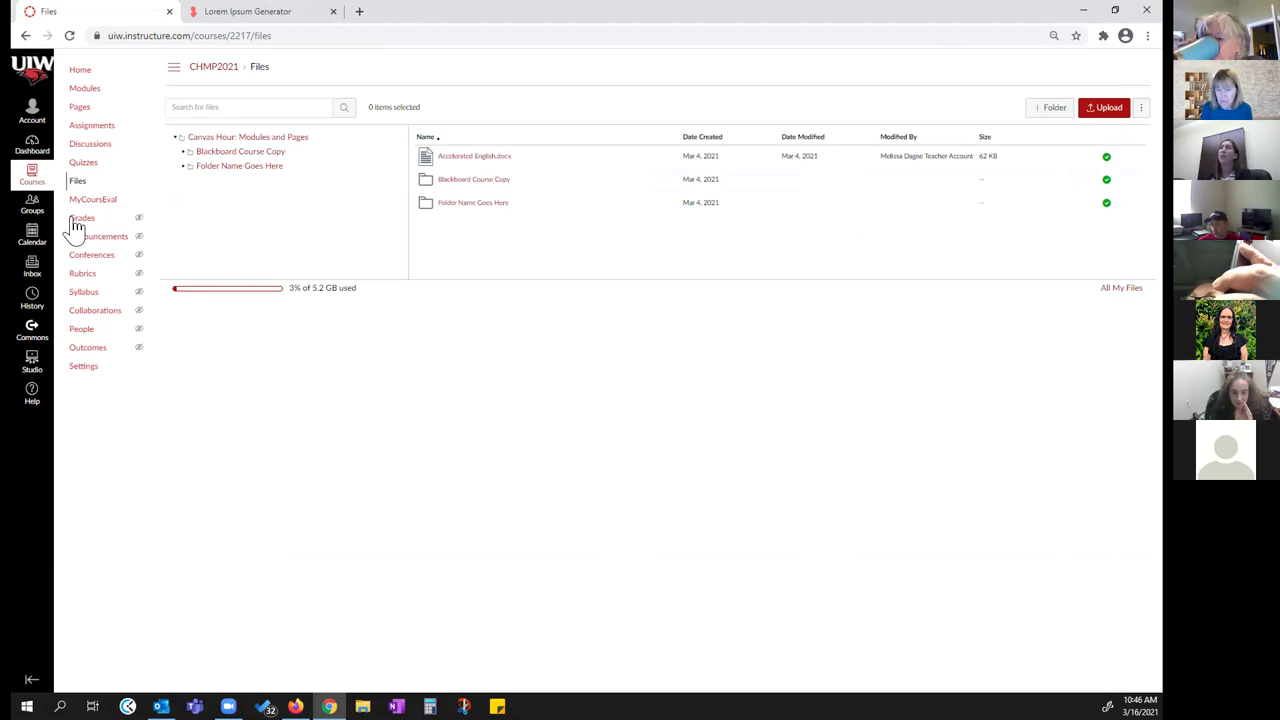
{"action": "left_click", "coordinate": [472, 160]}
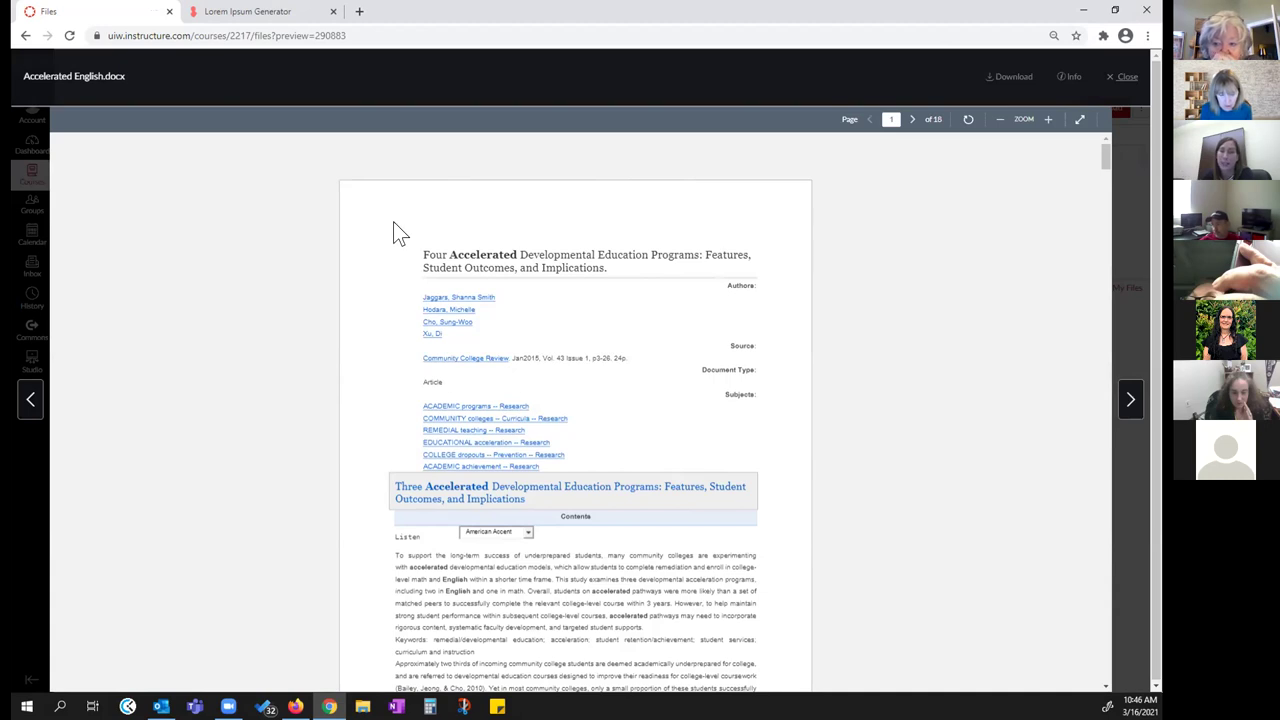
{"action": "left_click", "coordinate": [1122, 78]}
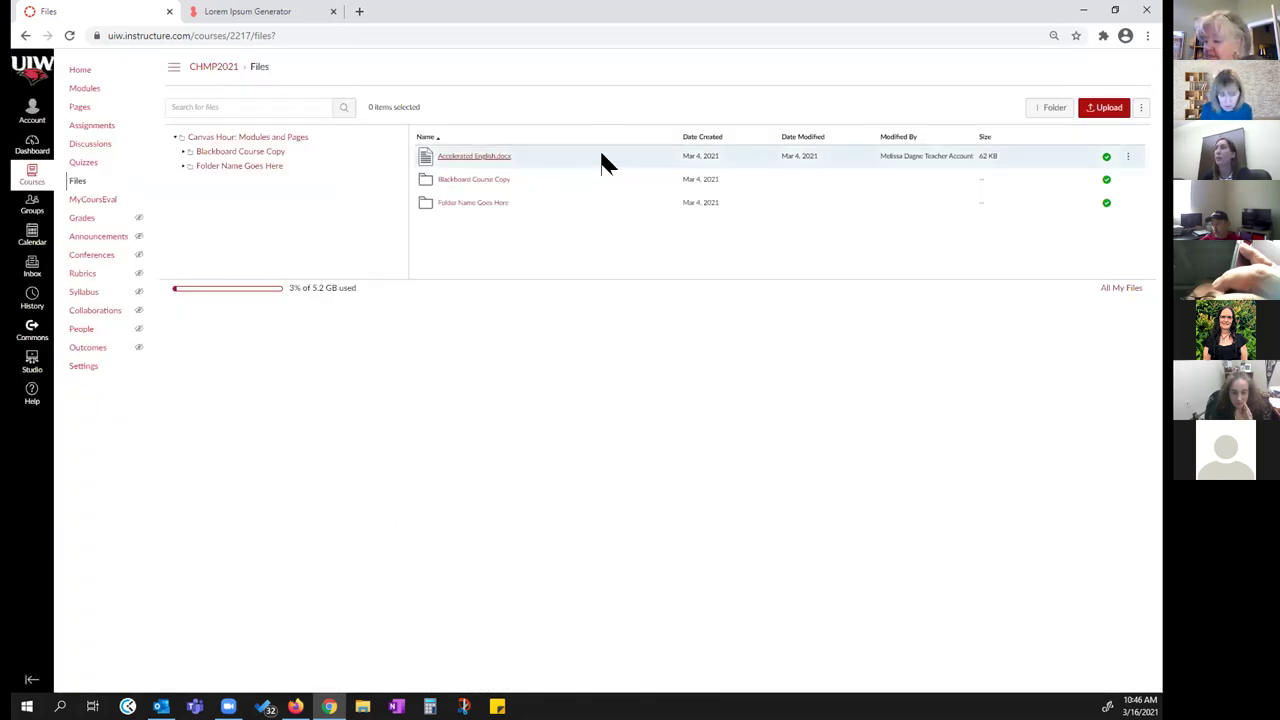
Step: Open the permissions of Accelerated English.docx and go through the Unpublish, Only available to students with link, and Schedule student availability options
{"action": "left_click", "coordinate": [1128, 160]}
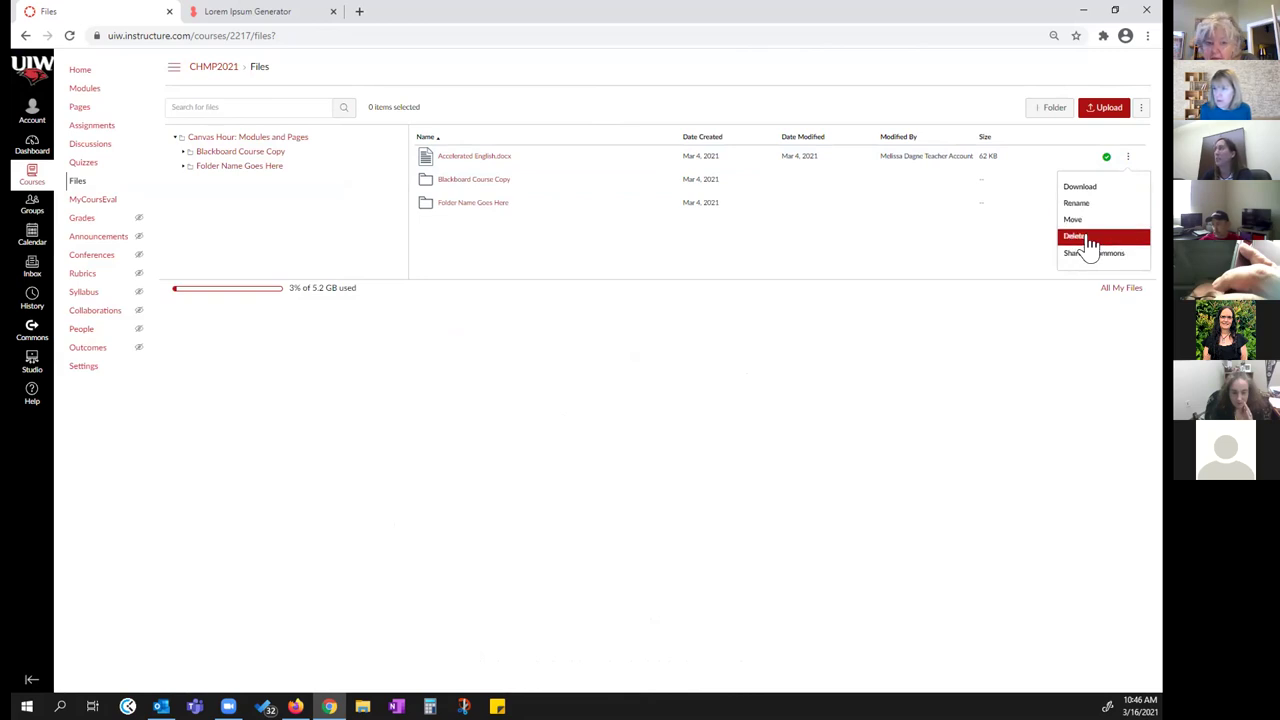
{"action": "left_click", "coordinate": [1106, 160]}
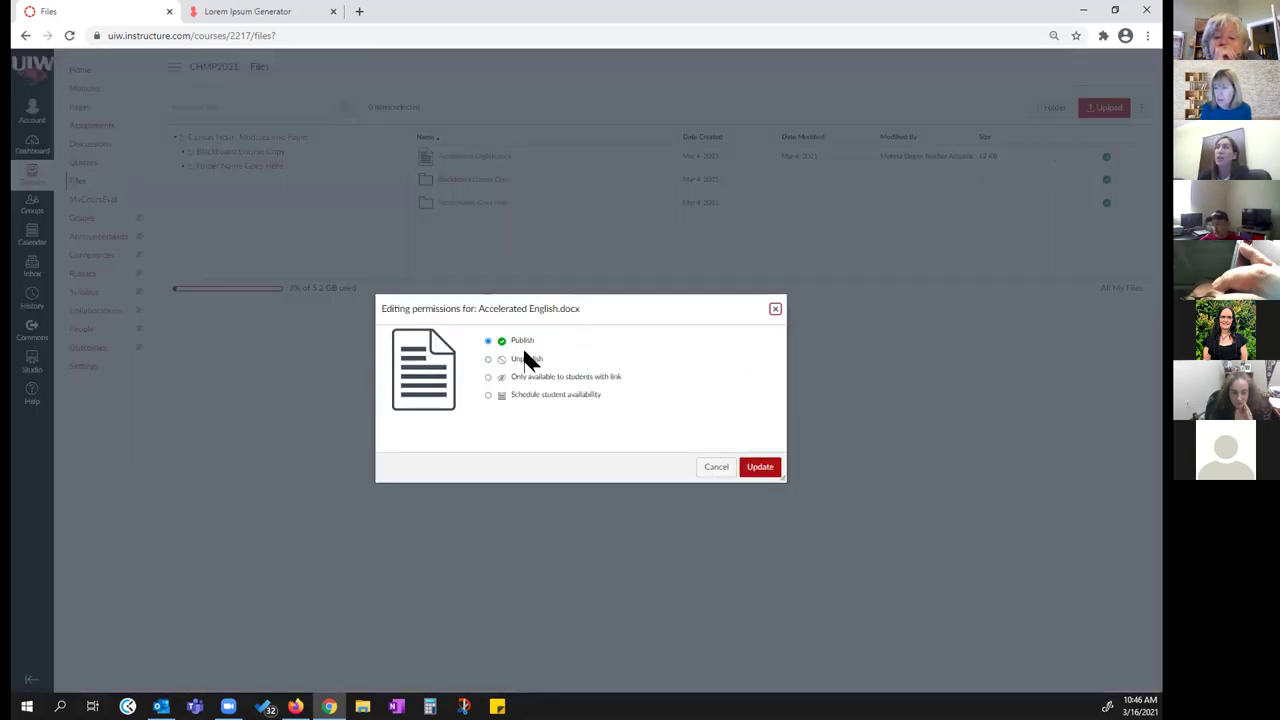
{"action": "left_click", "coordinate": [488, 360]}
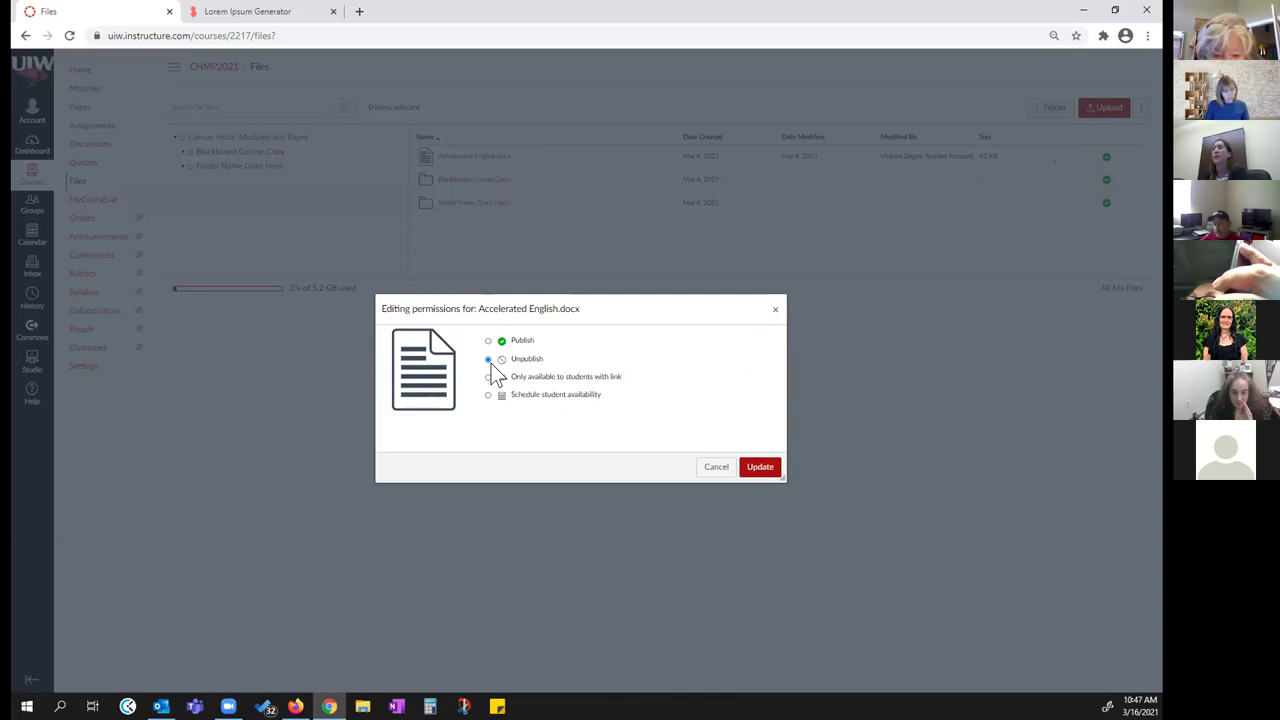
{"action": "left_click", "coordinate": [488, 358]}
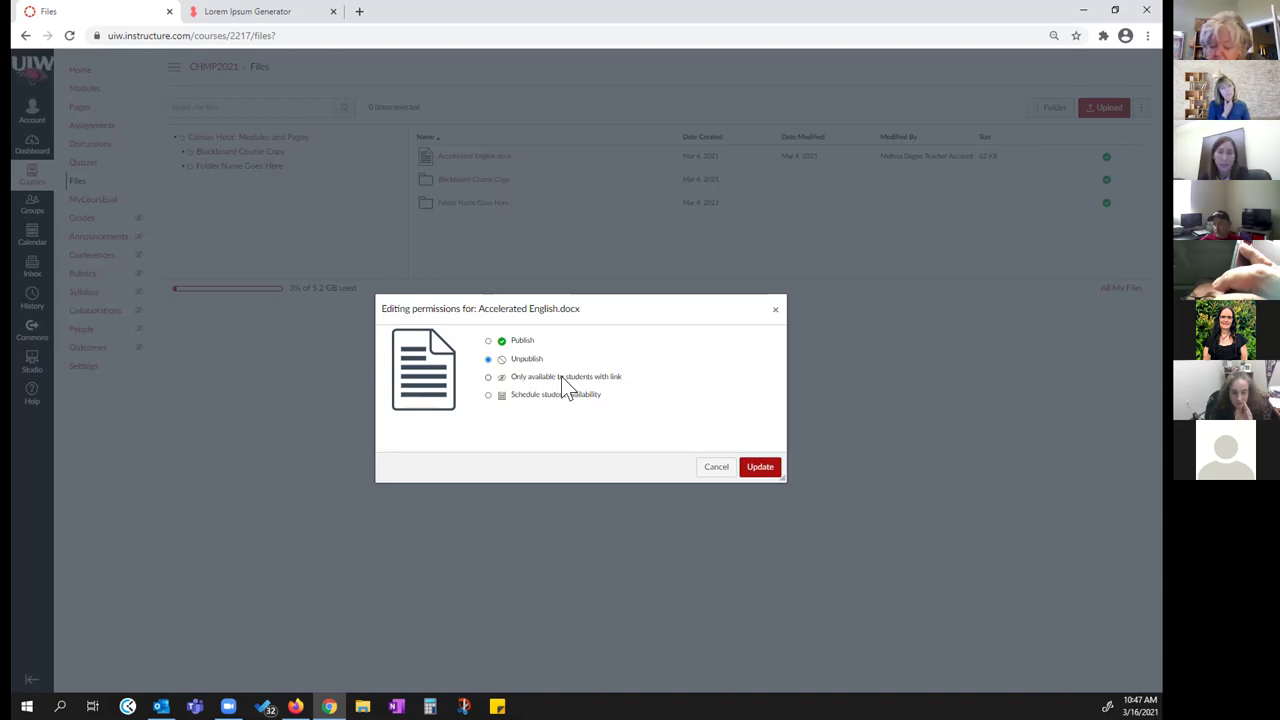
{"action": "left_click", "coordinate": [489, 378]}
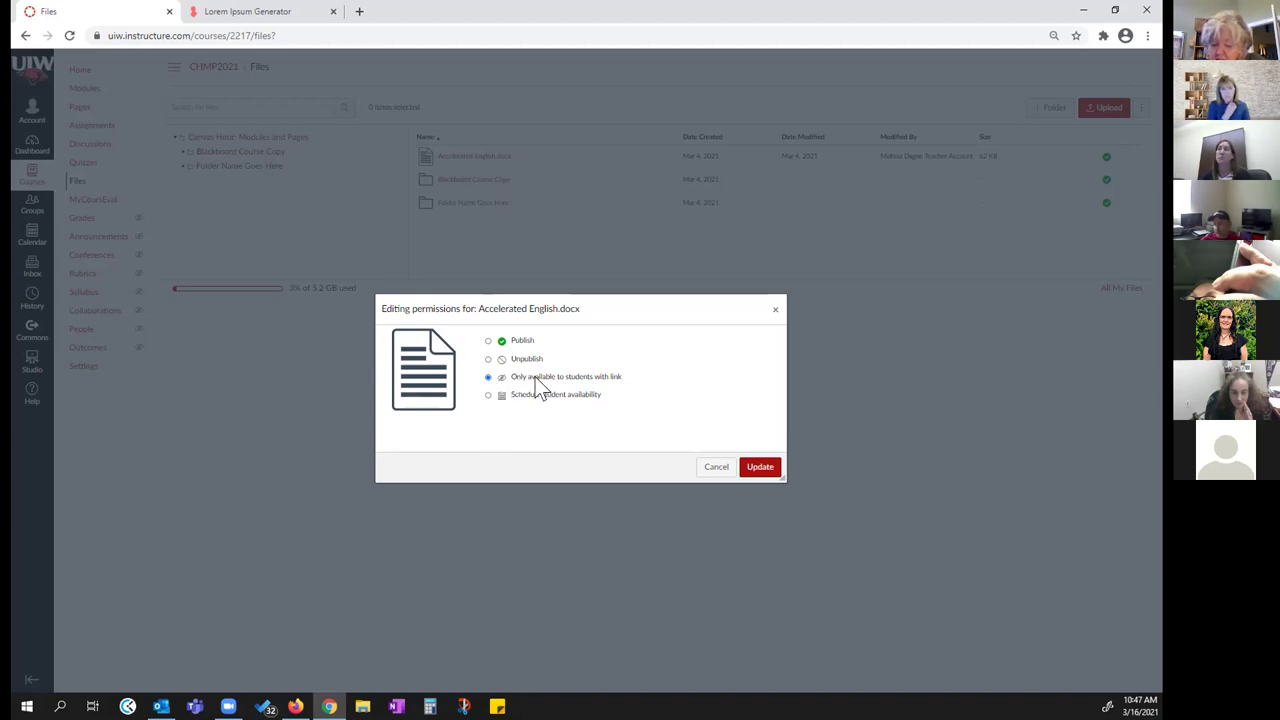
{"action": "left_click", "coordinate": [489, 396]}
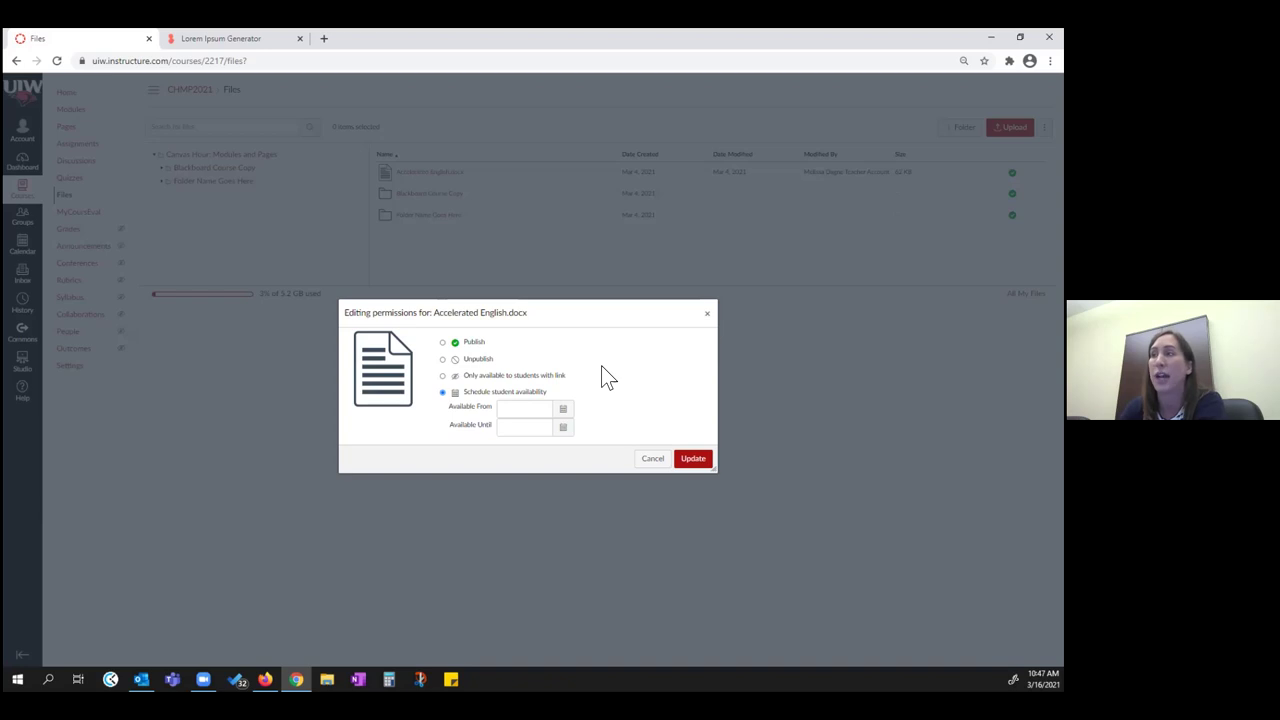
Step: Try Mar 22, 2021 as the Available From date, return Accelerated English.docx to Publish and update its permissions
{"action": "left_click", "coordinate": [562, 410]}
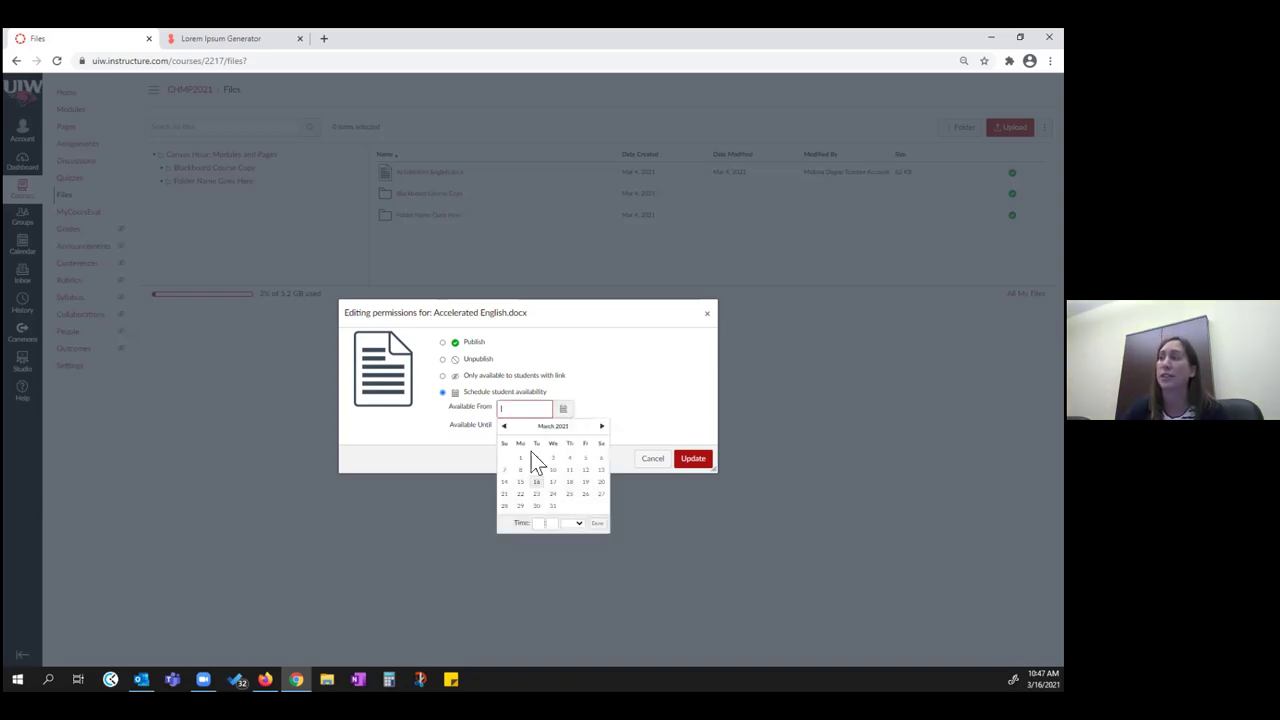
{"action": "left_click", "coordinate": [521, 494]}
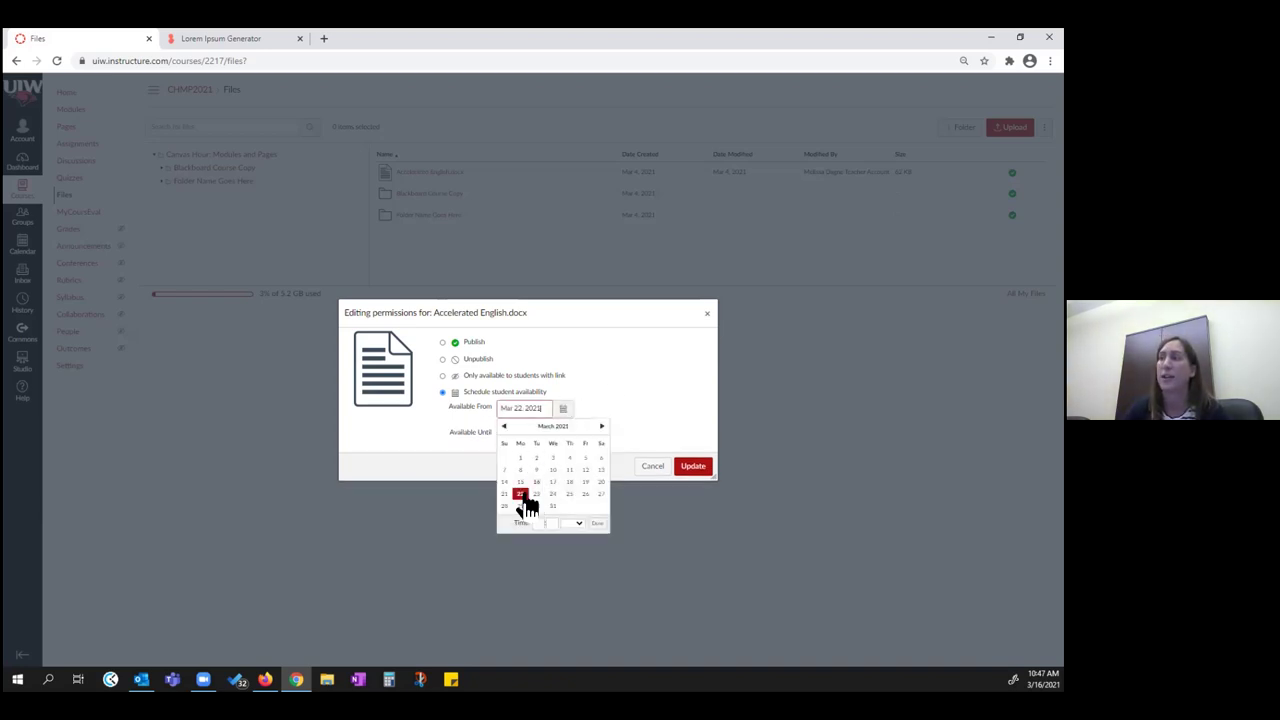
{"action": "left_click", "coordinate": [596, 525]}
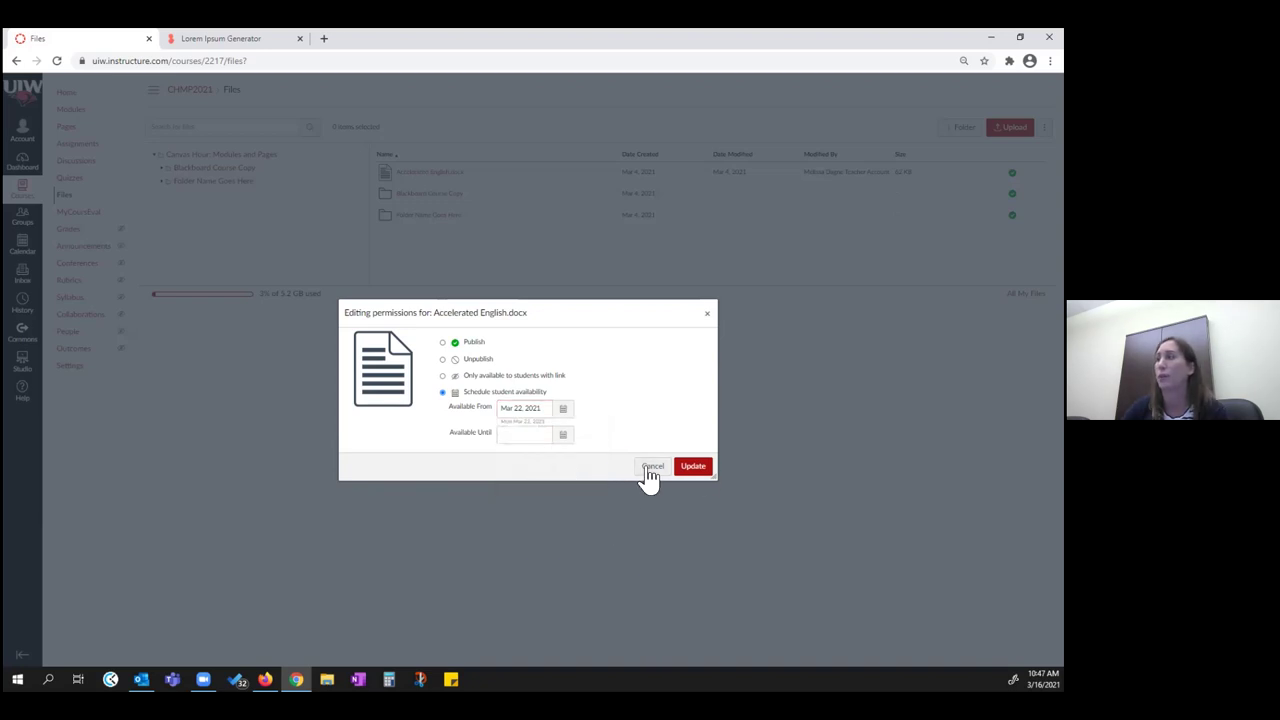
{"action": "left_click", "coordinate": [443, 342]}
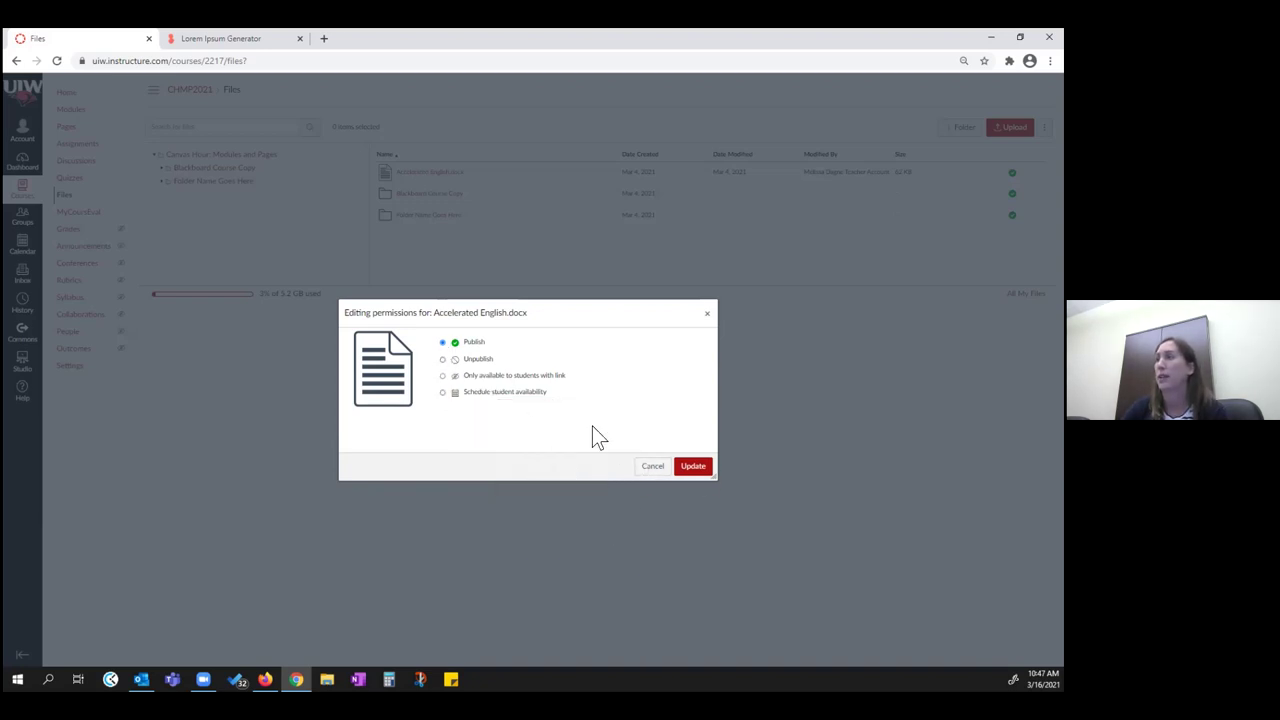
{"action": "left_click", "coordinate": [691, 467]}
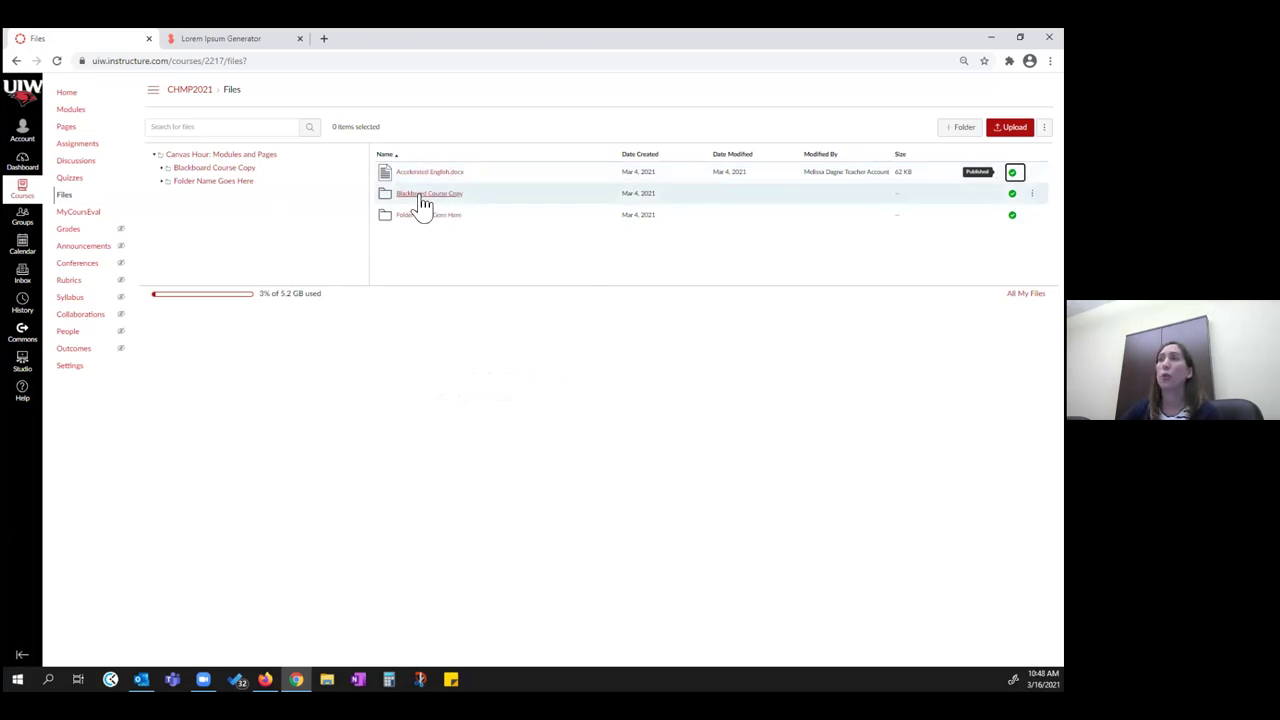
Step: Start a new folder in the course files and discard it, and look into the Blackboard Course Copy folder
{"action": "left_click", "coordinate": [960, 128]}
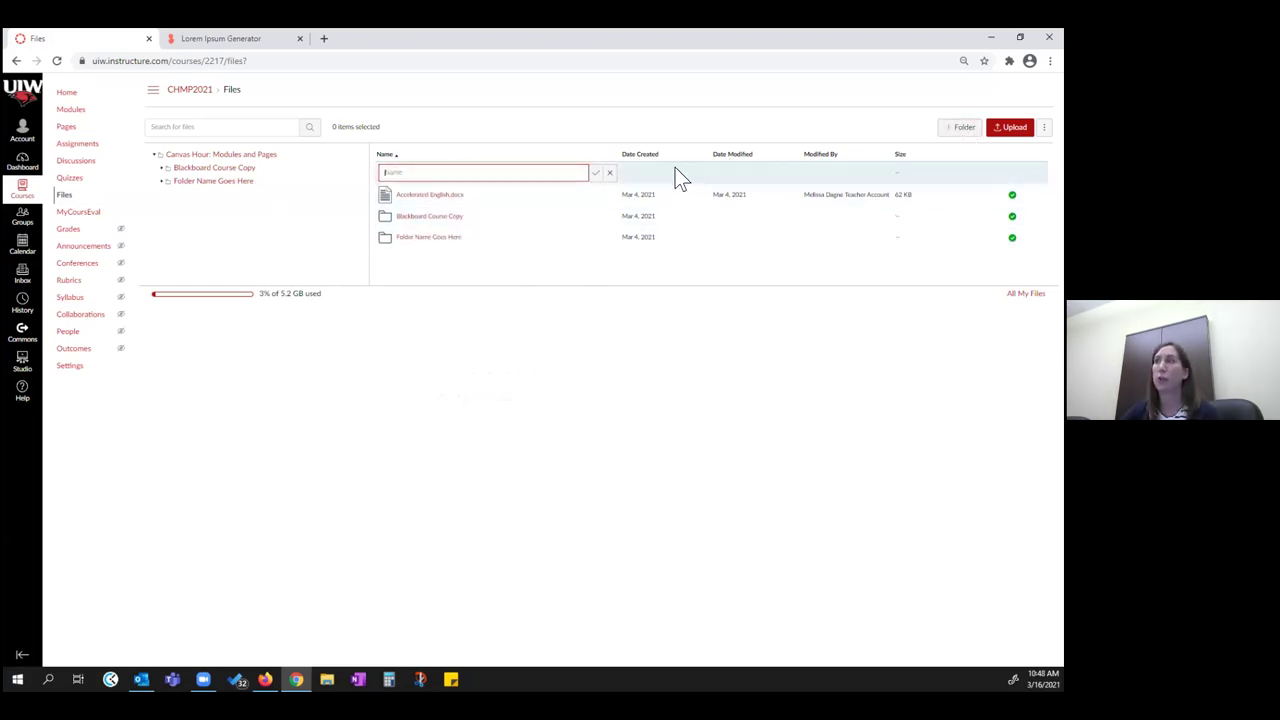
{"action": "left_click", "coordinate": [609, 175]}
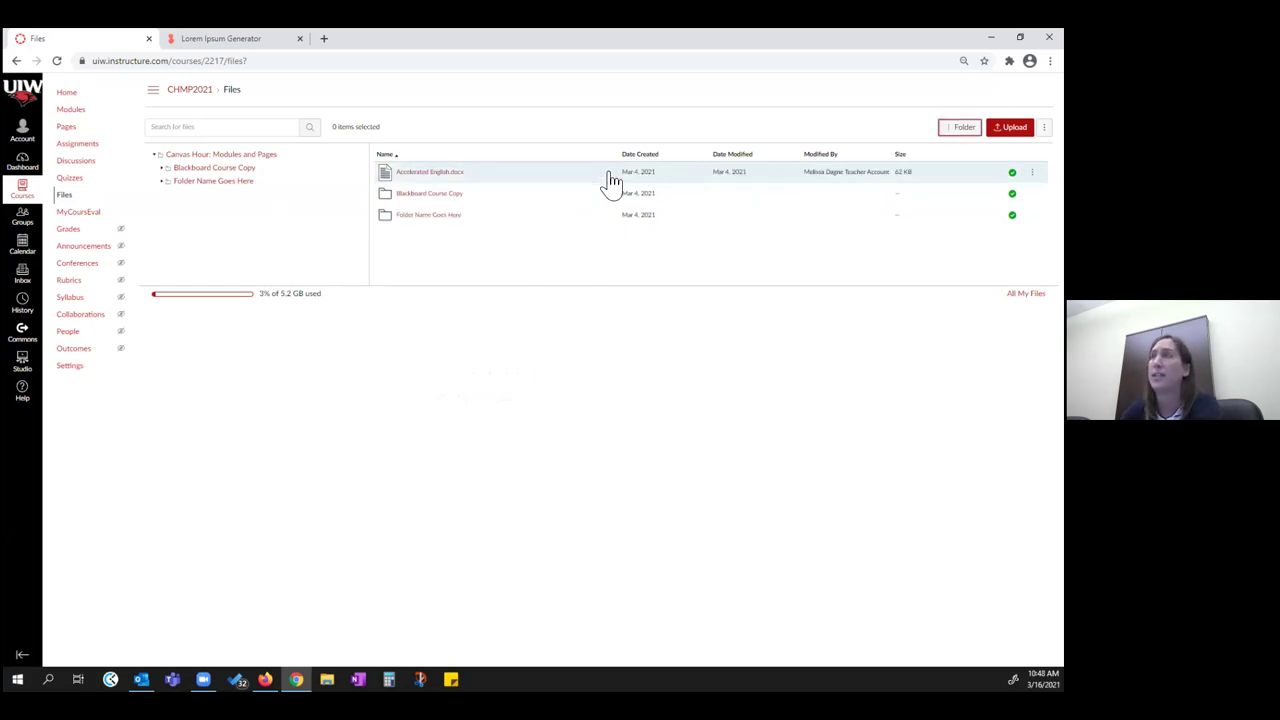
{"action": "left_click", "coordinate": [437, 200]}
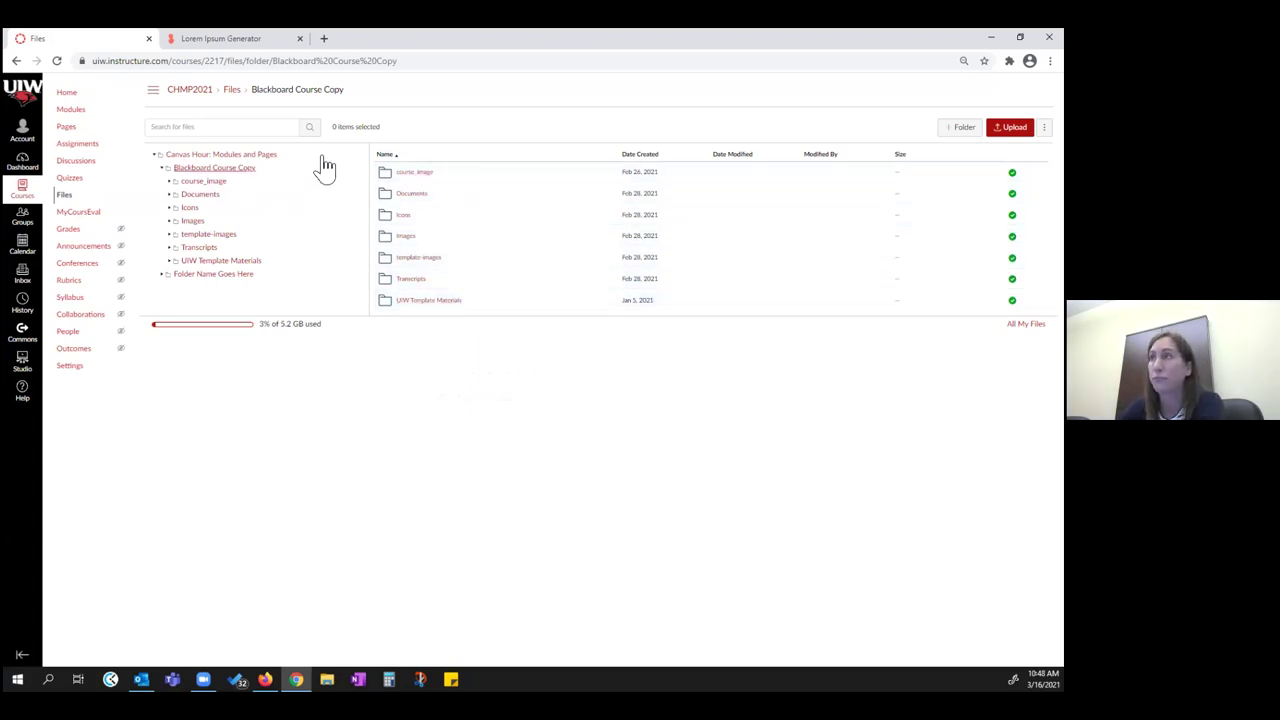
{"action": "left_click", "coordinate": [232, 92]}
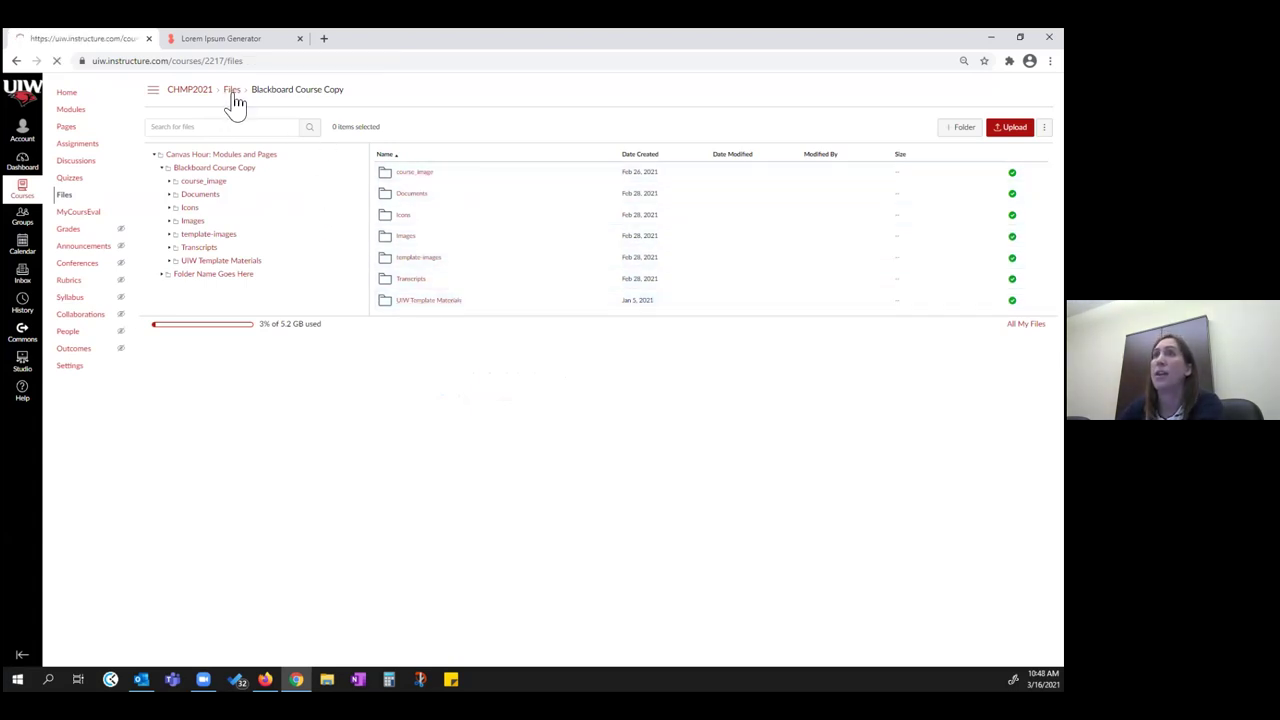
Step: Open Example New Page from the course's Pages list for editing
{"action": "left_click", "coordinate": [70, 129]}
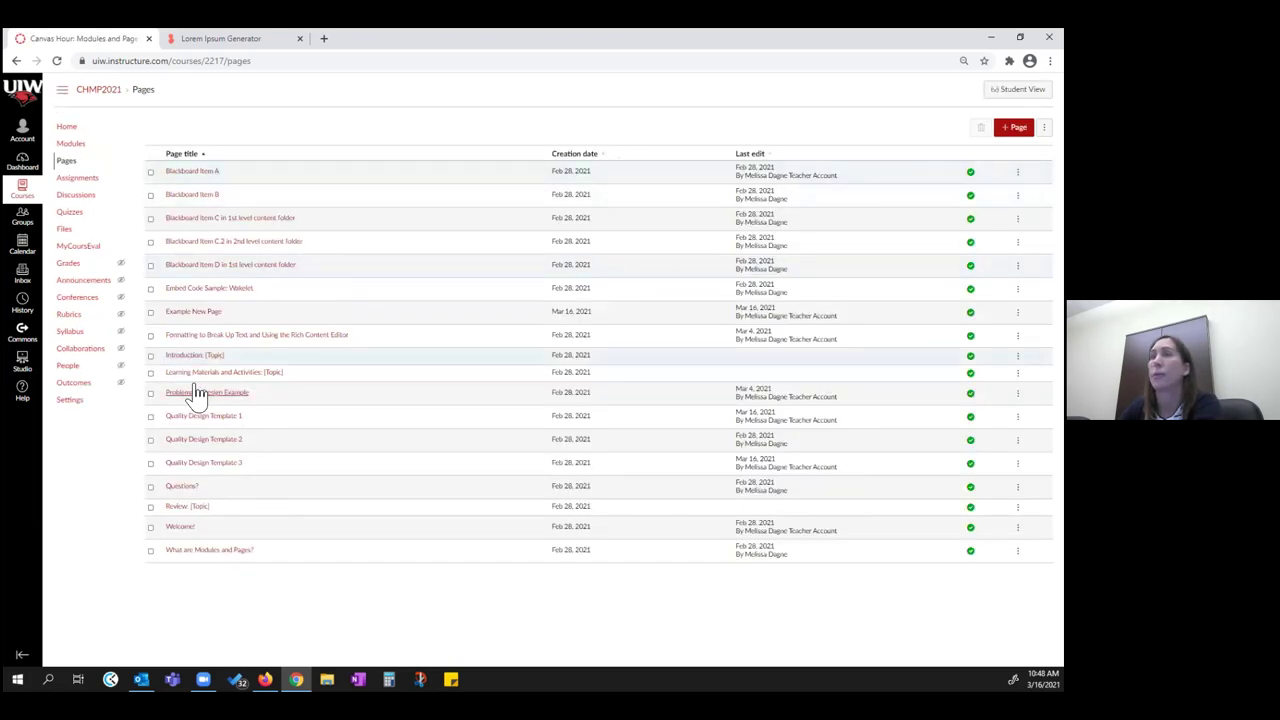
{"action": "left_click", "coordinate": [210, 313]}
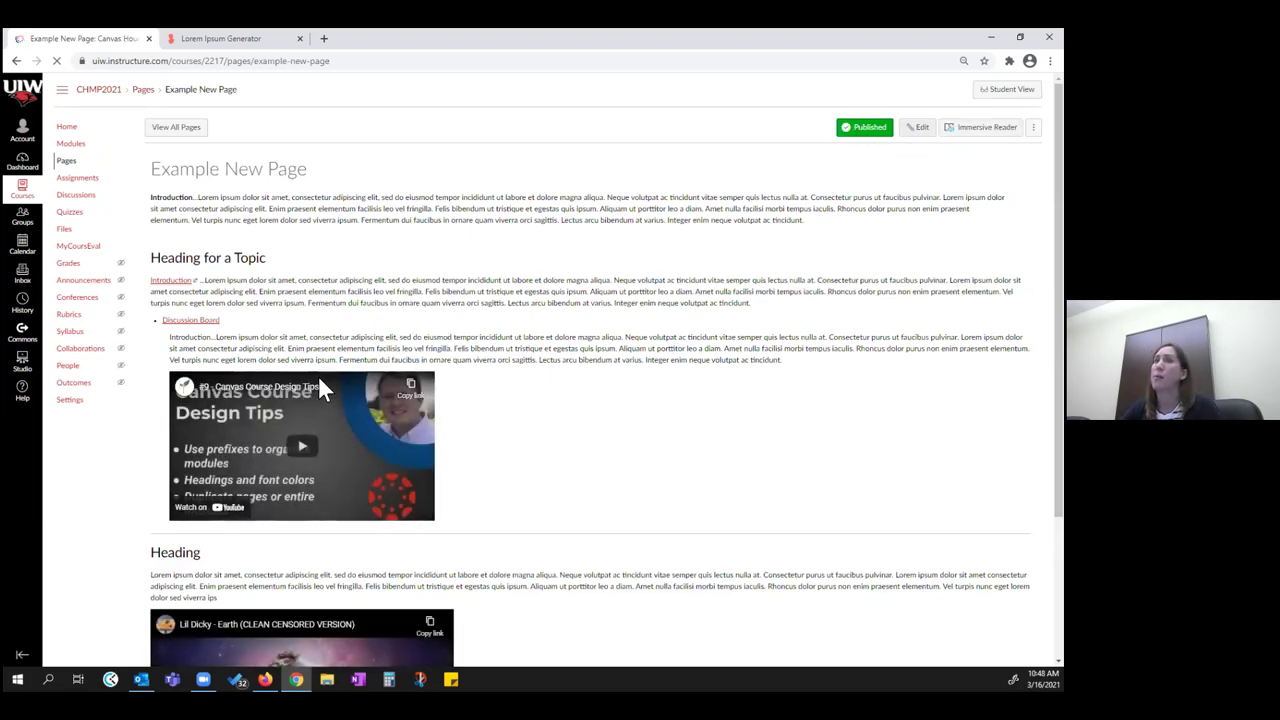
{"action": "key", "text": "Return"}
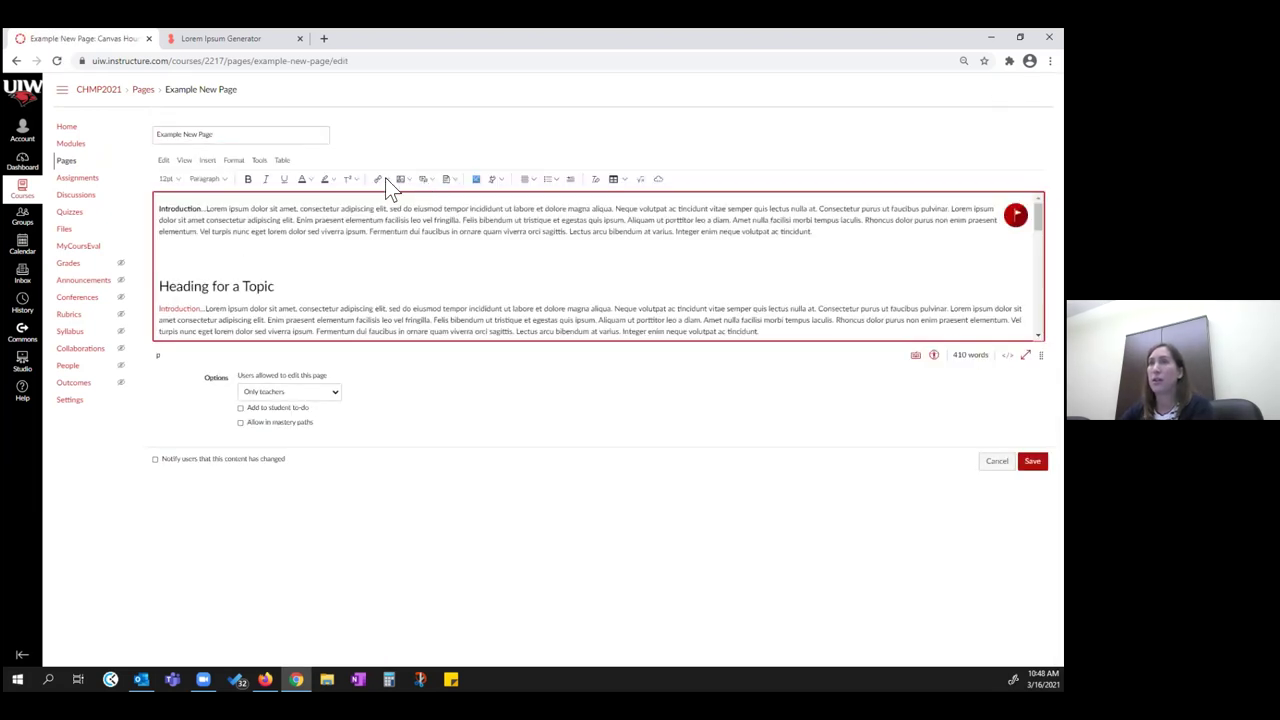
Step: Insert a link to Accelerated English.docx from the course files below the introduction paragraph and save the page
{"action": "left_click", "coordinate": [378, 178]}
{"action": "key", "text": "Down"}
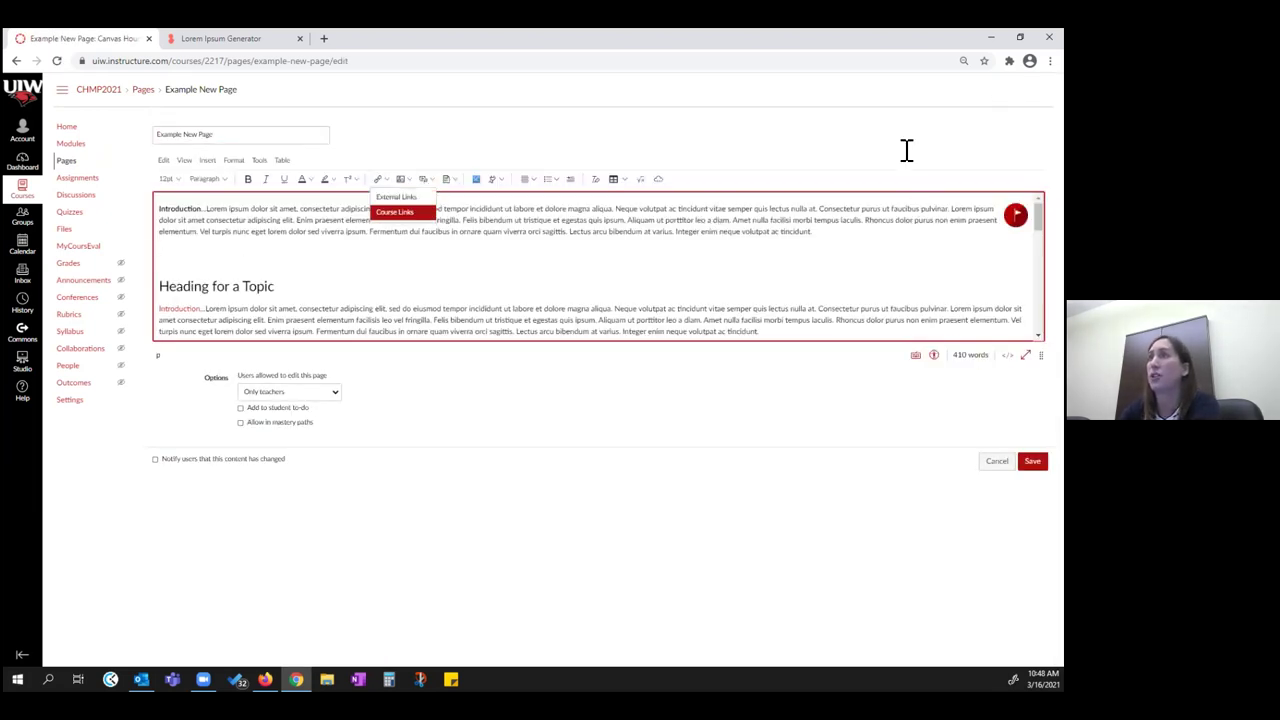
{"action": "key", "text": "Return"}
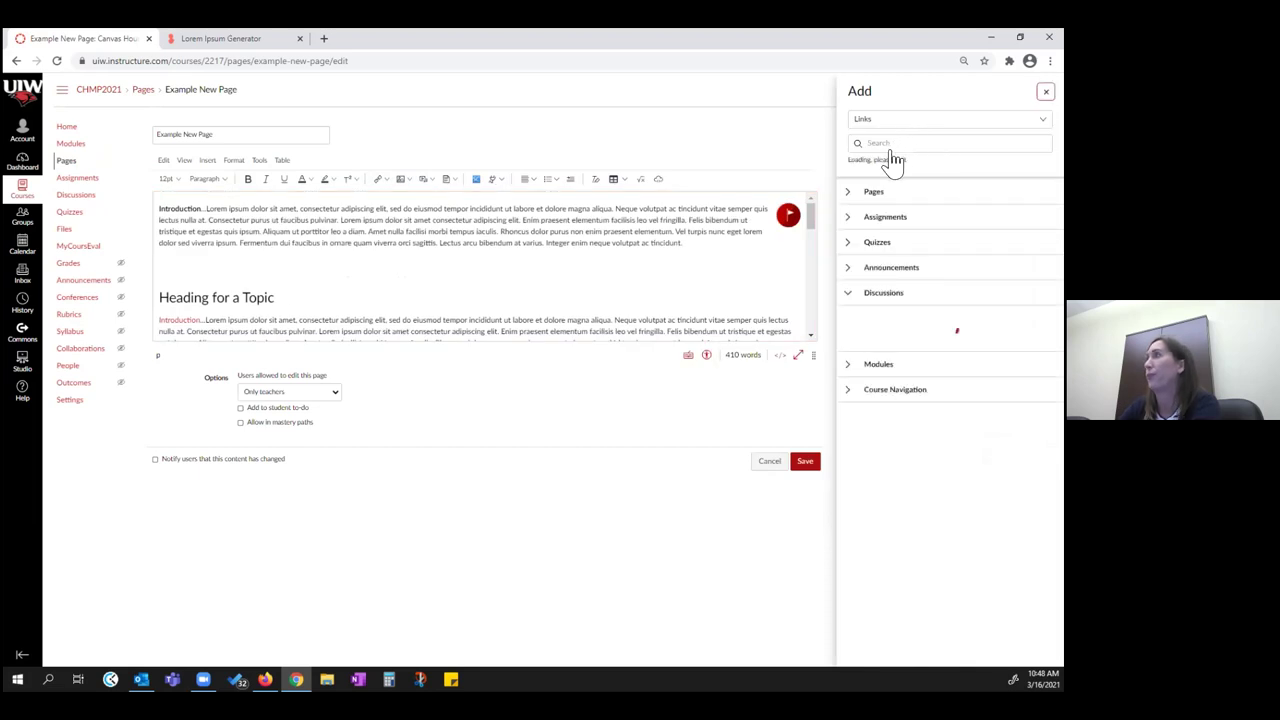
{"action": "left_click", "coordinate": [915, 120]}
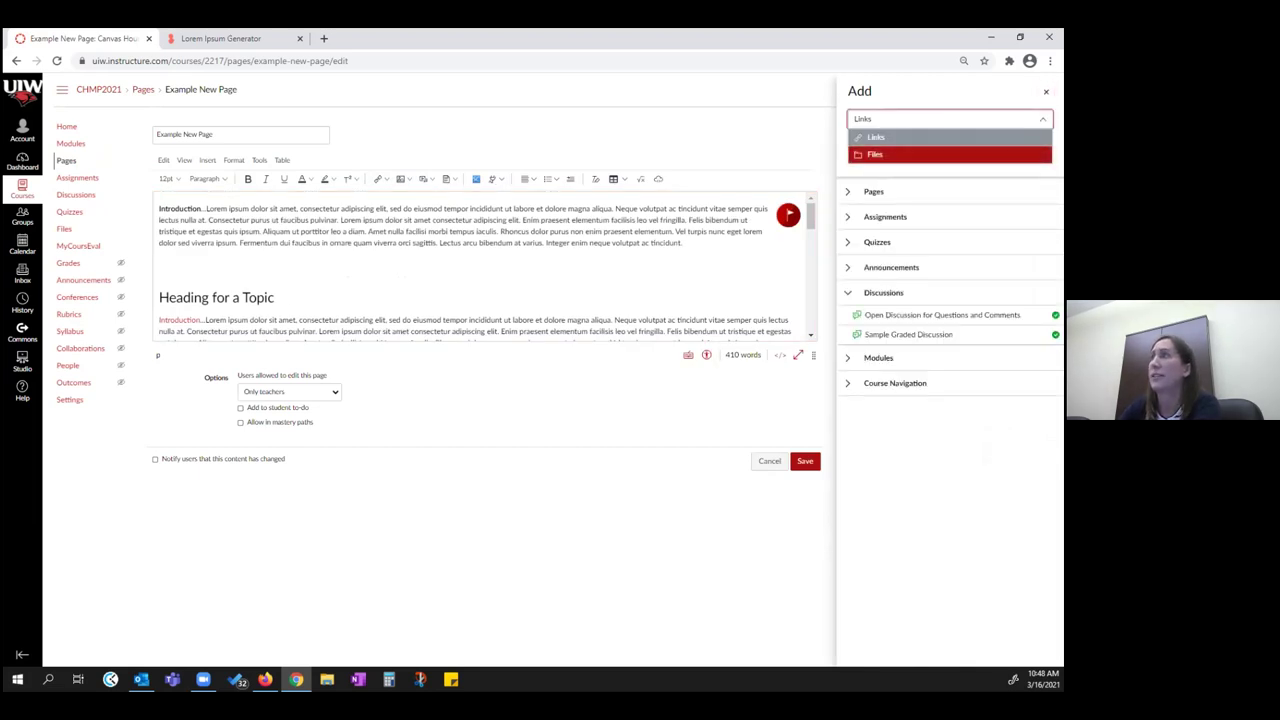
{"action": "left_click", "coordinate": [900, 151]}
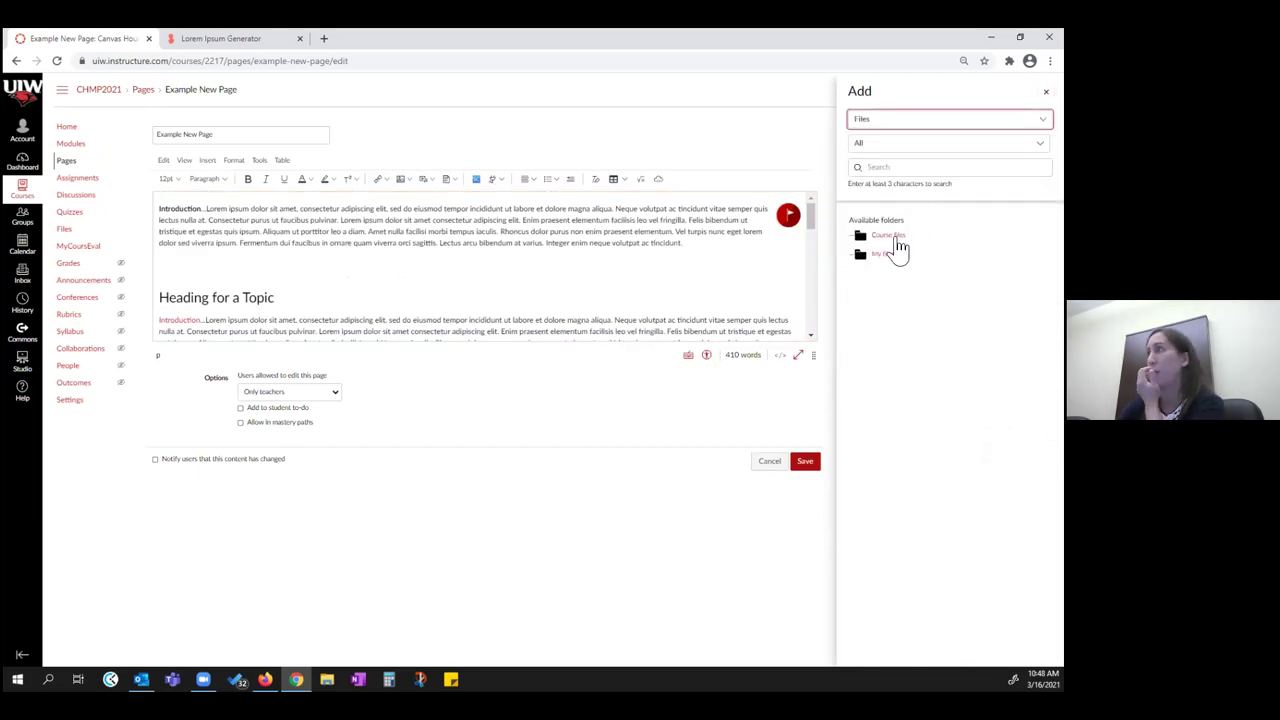
{"action": "left_click", "coordinate": [893, 240]}
{"action": "left_click", "coordinate": [900, 293]}
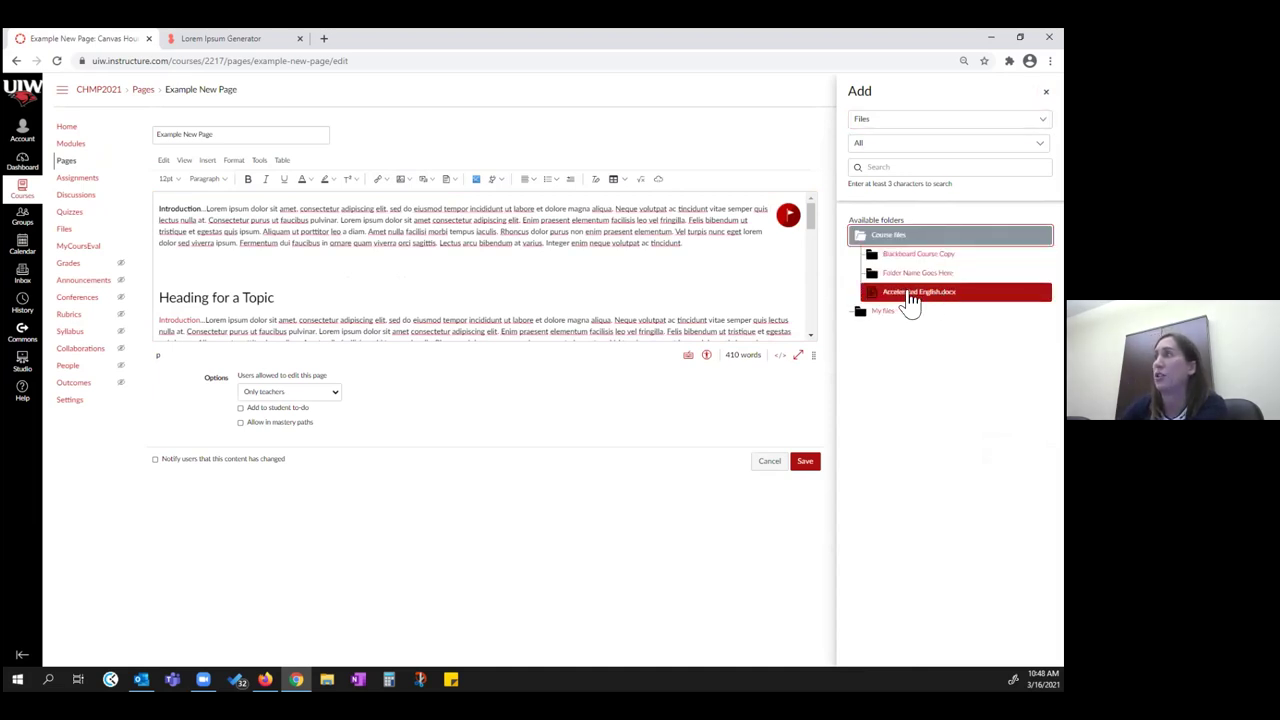
{"action": "left_click", "coordinate": [910, 295]}
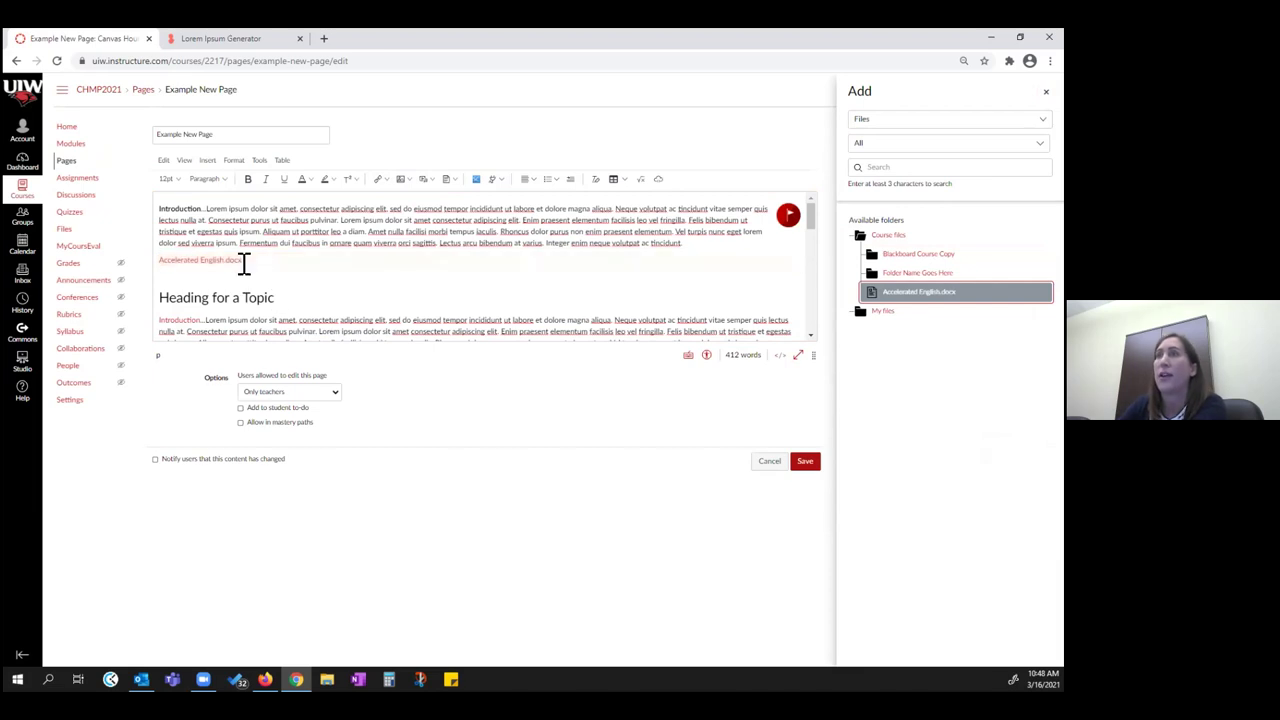
{"action": "left_click", "coordinate": [805, 465]}
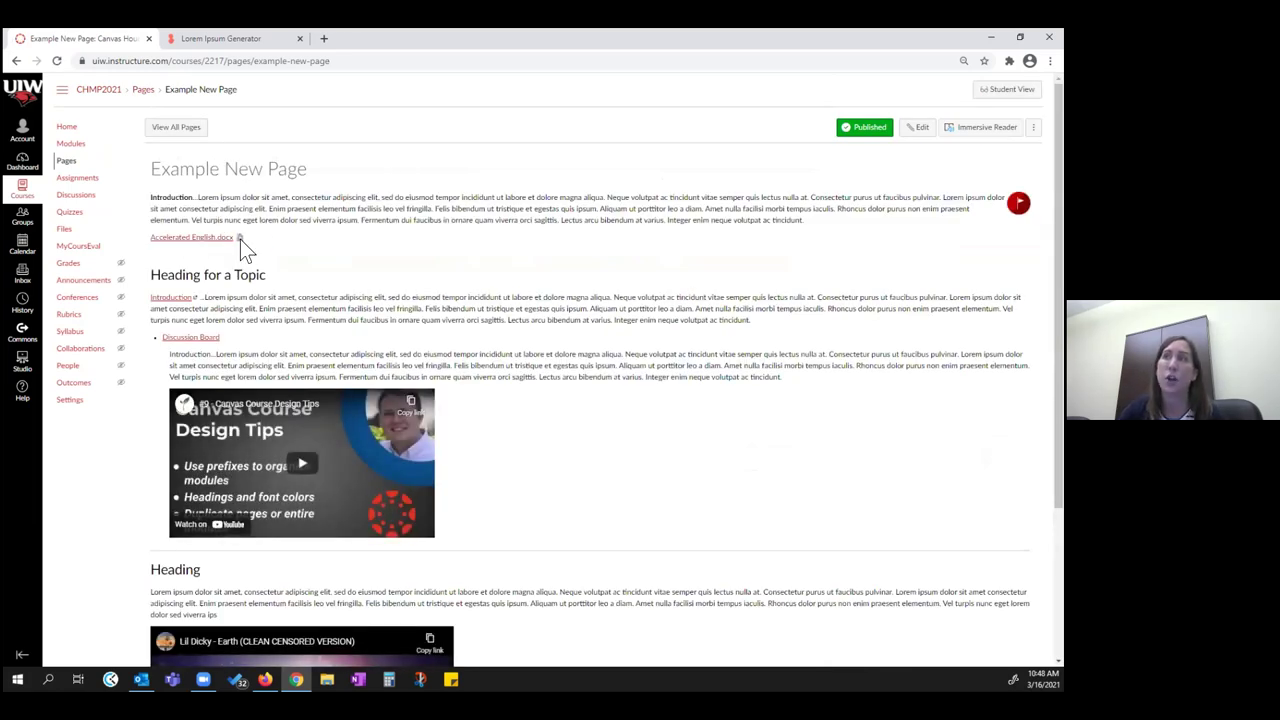
Step: Preview the linked Accelerated English.docx within the page, and download the file twice from its own file page
{"action": "left_click", "coordinate": [240, 238]}
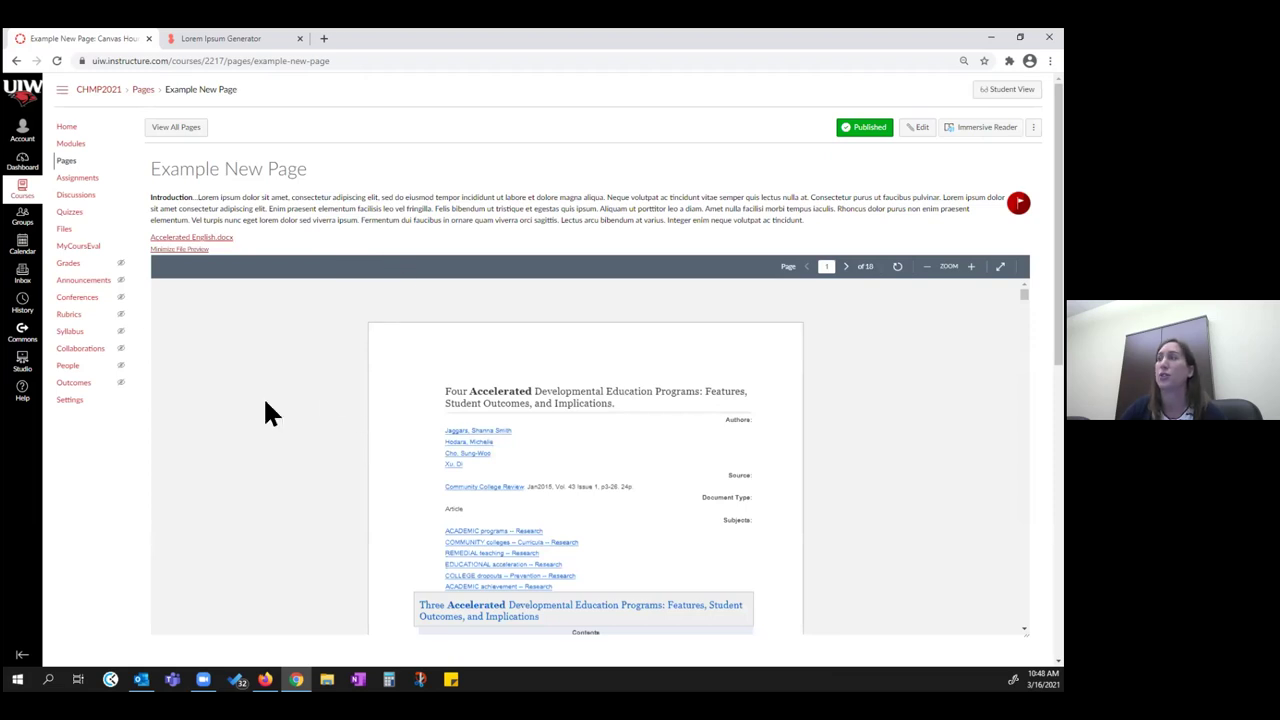
{"action": "left_click", "coordinate": [208, 237]}
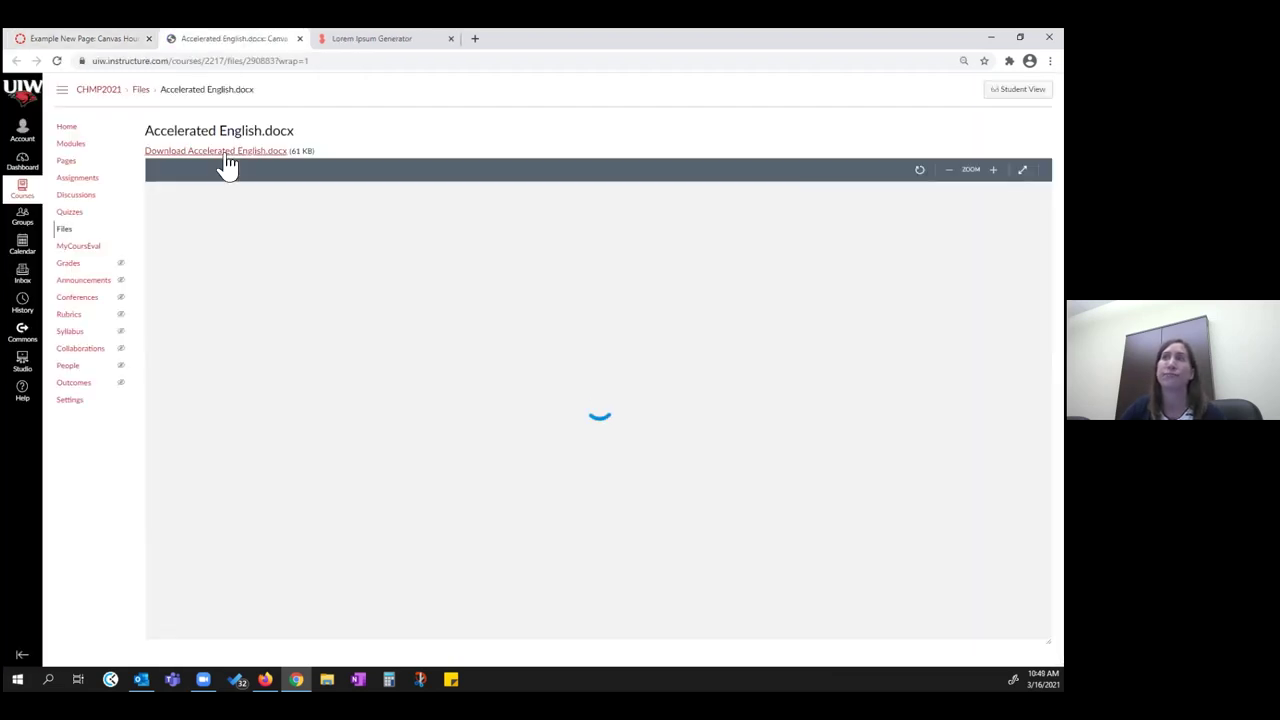
{"action": "left_click", "coordinate": [235, 152]}
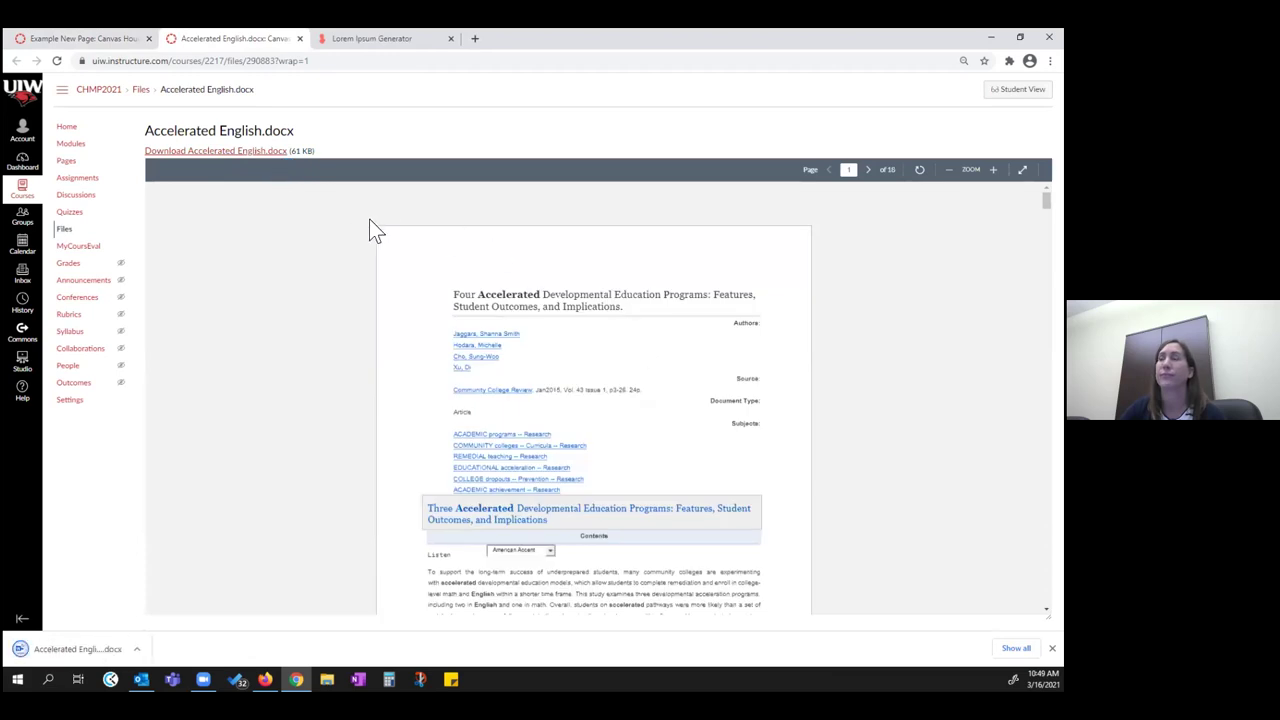
{"action": "left_click", "coordinate": [208, 155]}
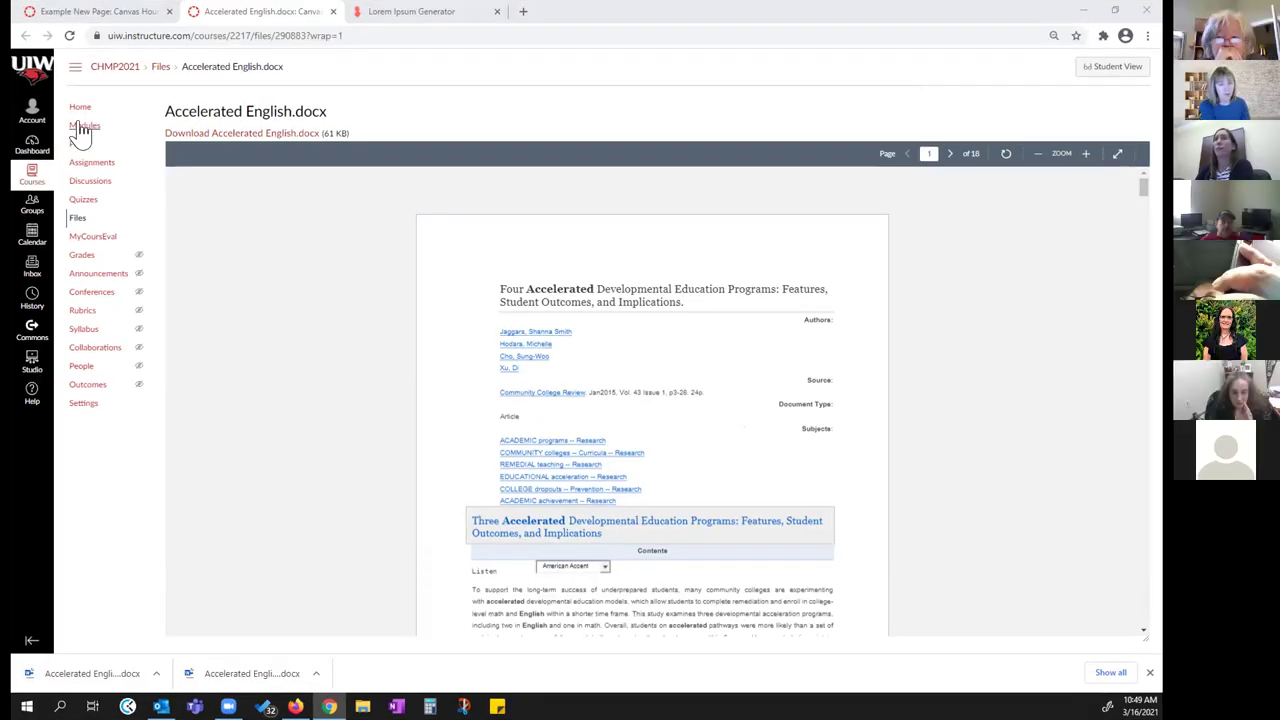
Step: Go to the course's Modules and look through the modules and their items down to the Let's Build a Module! section
{"action": "left_click", "coordinate": [83, 127]}
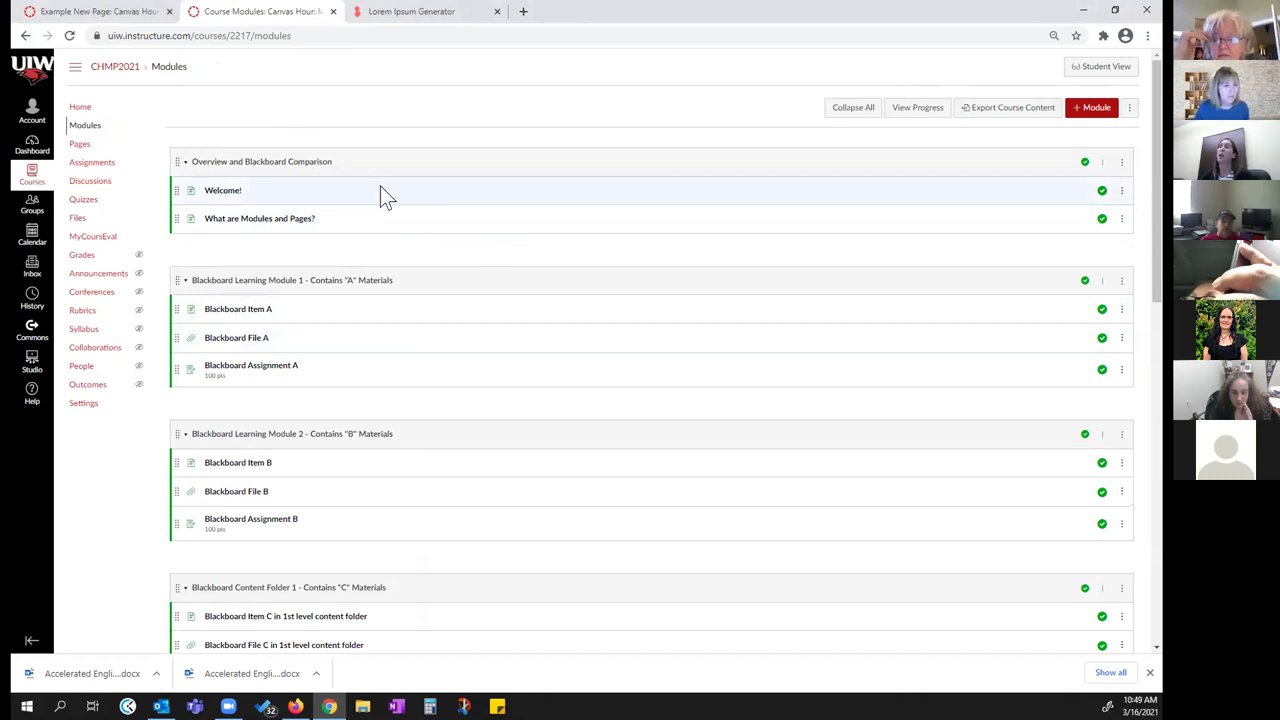
{"action": "scroll", "coordinate": [457, 508], "scroll_direction": "down", "scroll_amount": 5}
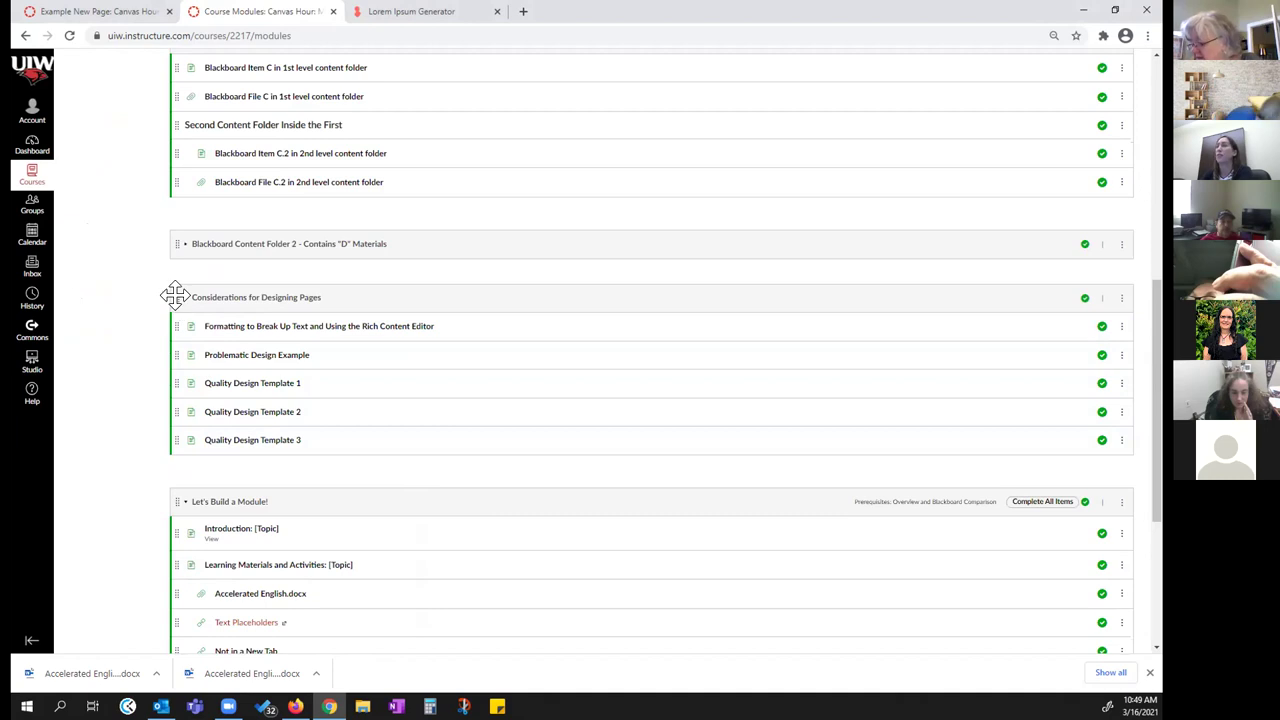
{"action": "left_click_drag", "start_coordinate": [175, 185], "coordinate": [183, 292]}
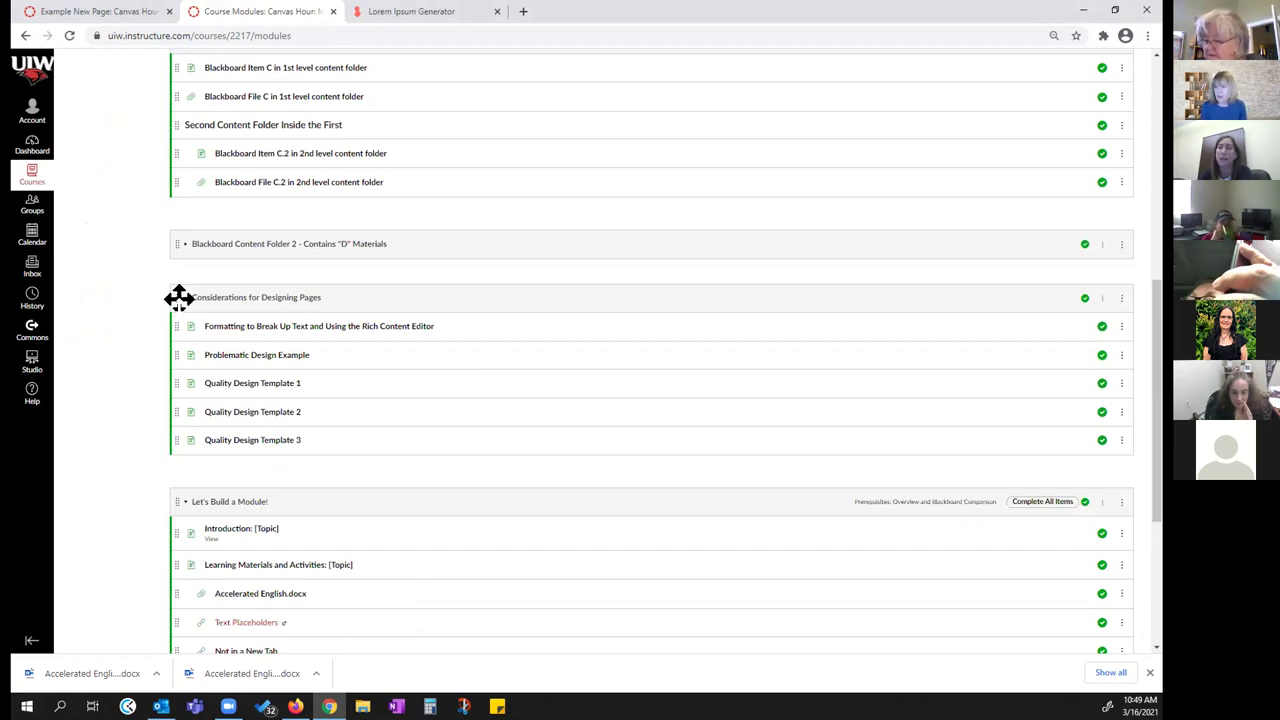
{"action": "mouse_move", "coordinate": [180, 296]}
{"action": "left_mouse_down"}
{"action": "mouse_move", "coordinate": [182, 473]}
{"action": "mouse_move", "coordinate": [172, 120]}
{"action": "mouse_move", "coordinate": [171, 289]}
{"action": "mouse_move", "coordinate": [188, 230]}
{"action": "mouse_move", "coordinate": [189, 300]}
{"action": "left_mouse_up"}
{"action": "scroll", "coordinate": [165, 515], "scroll_direction": "down", "scroll_amount": 2}
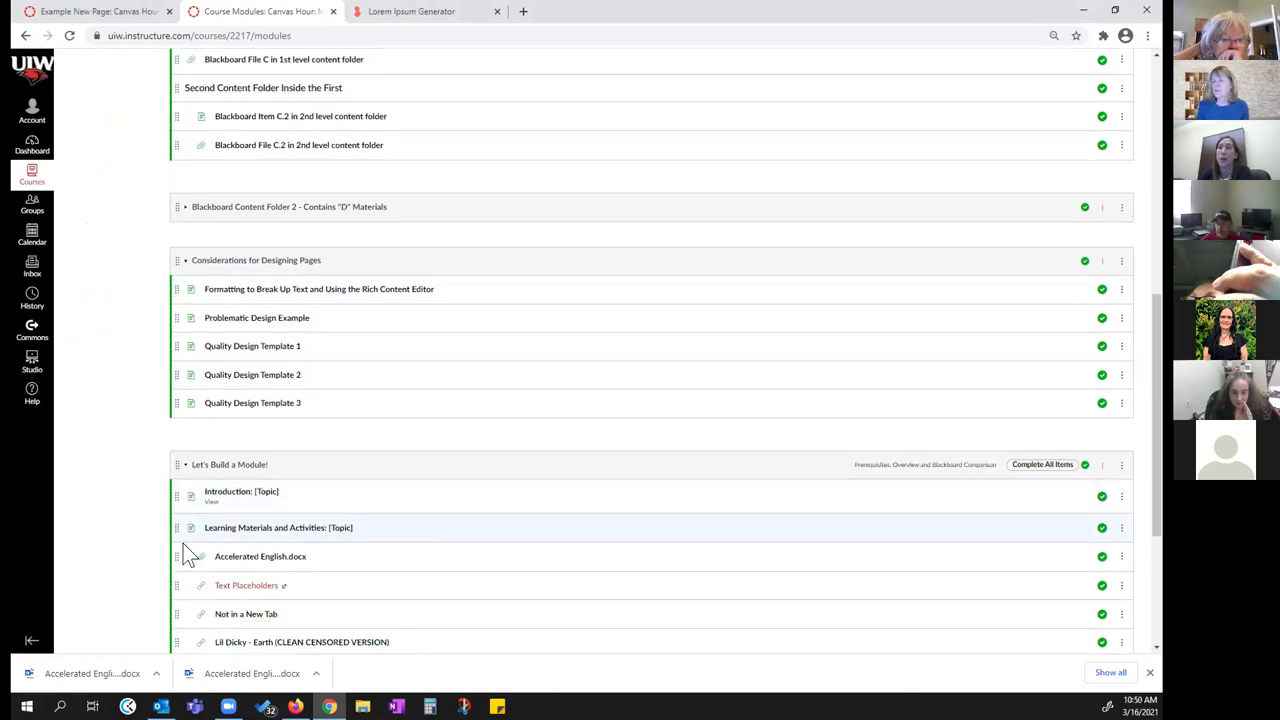
{"action": "mouse_move", "coordinate": [175, 358]}
{"action": "left_mouse_down"}
{"action": "mouse_move", "coordinate": [171, 314]}
{"action": "mouse_move", "coordinate": [185, 365]}
{"action": "mouse_move", "coordinate": [199, 359]}
{"action": "left_mouse_up"}
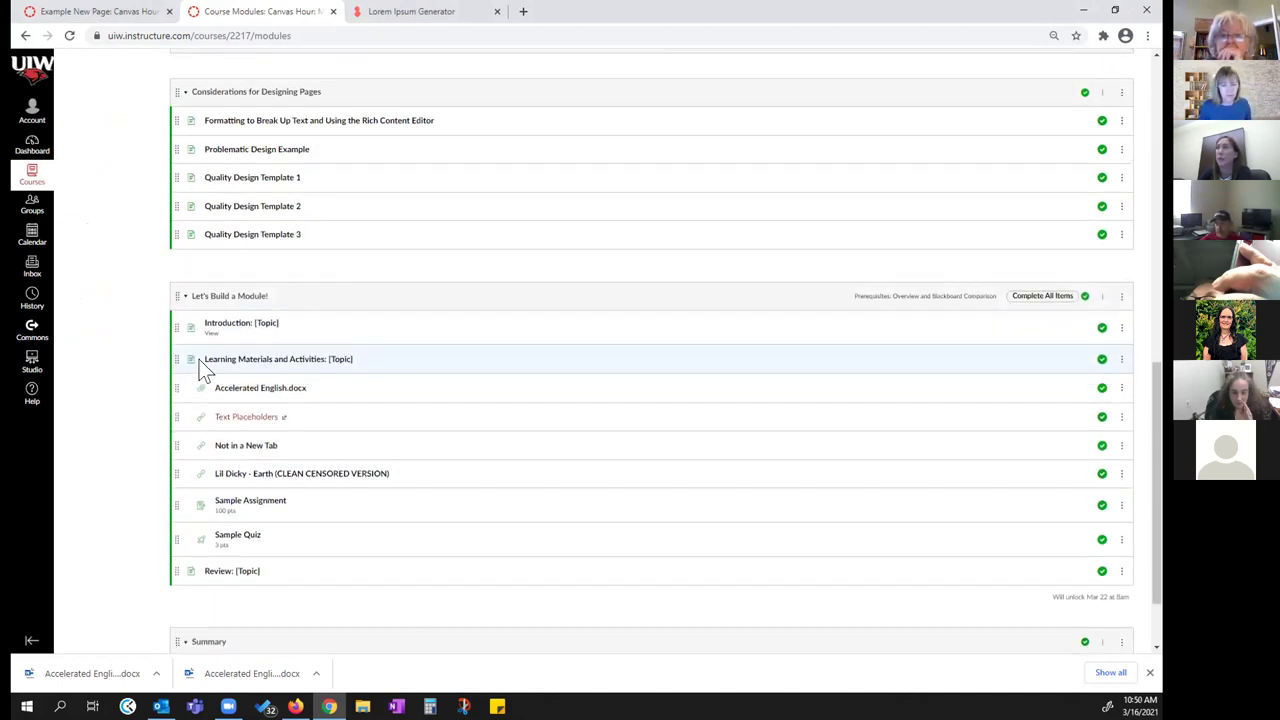
{"action": "scroll", "coordinate": [843, 444], "scroll_direction": "up", "scroll_amount": 5}
{"action": "scroll", "coordinate": [1030, 240], "scroll_direction": "up", "scroll_amount": 2}
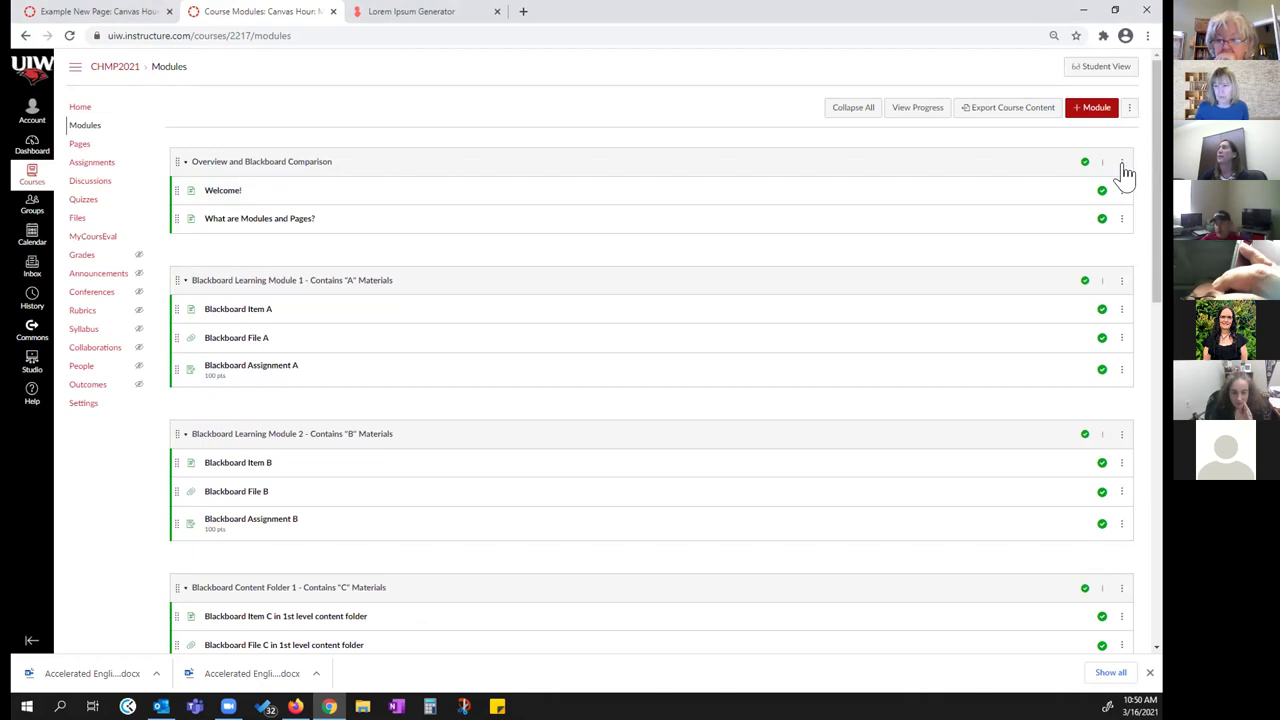
Step: Move the Overview and Blackboard Comparison module after Blackboard Learning Module 1, and return it to the beginning of the module list
{"action": "left_click", "coordinate": [1121, 163]}
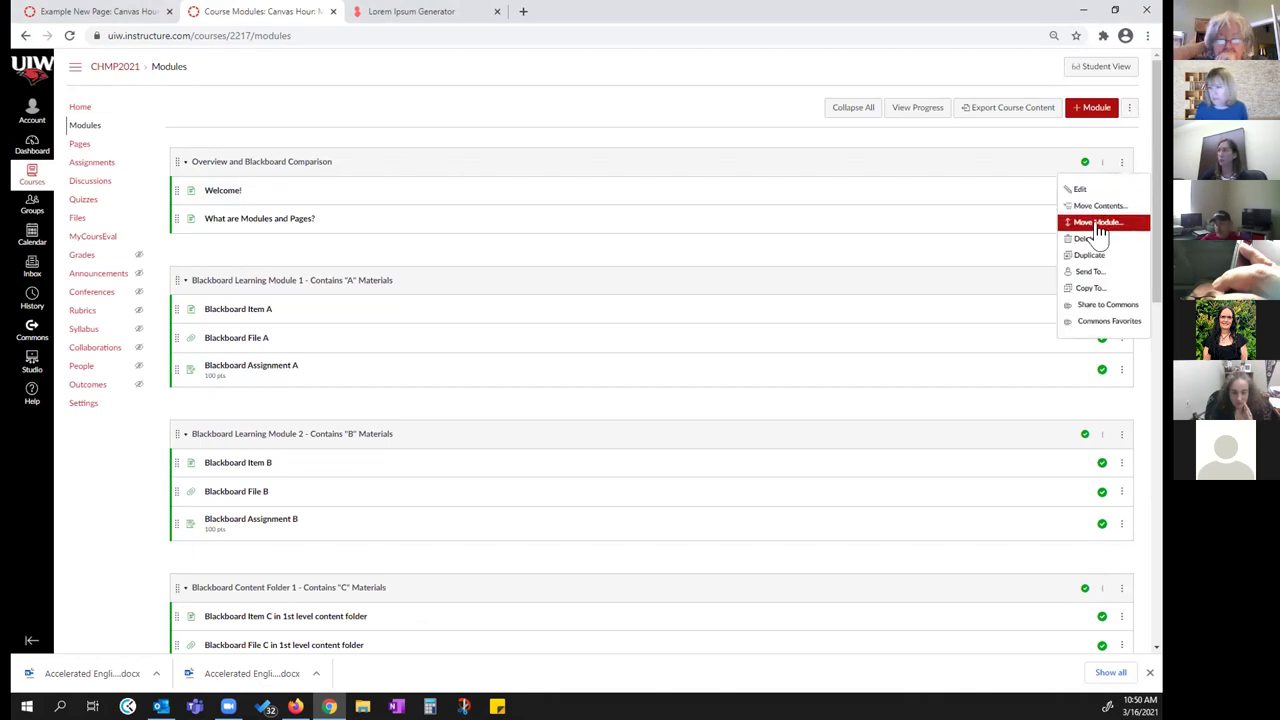
{"action": "left_click", "coordinate": [1097, 224]}
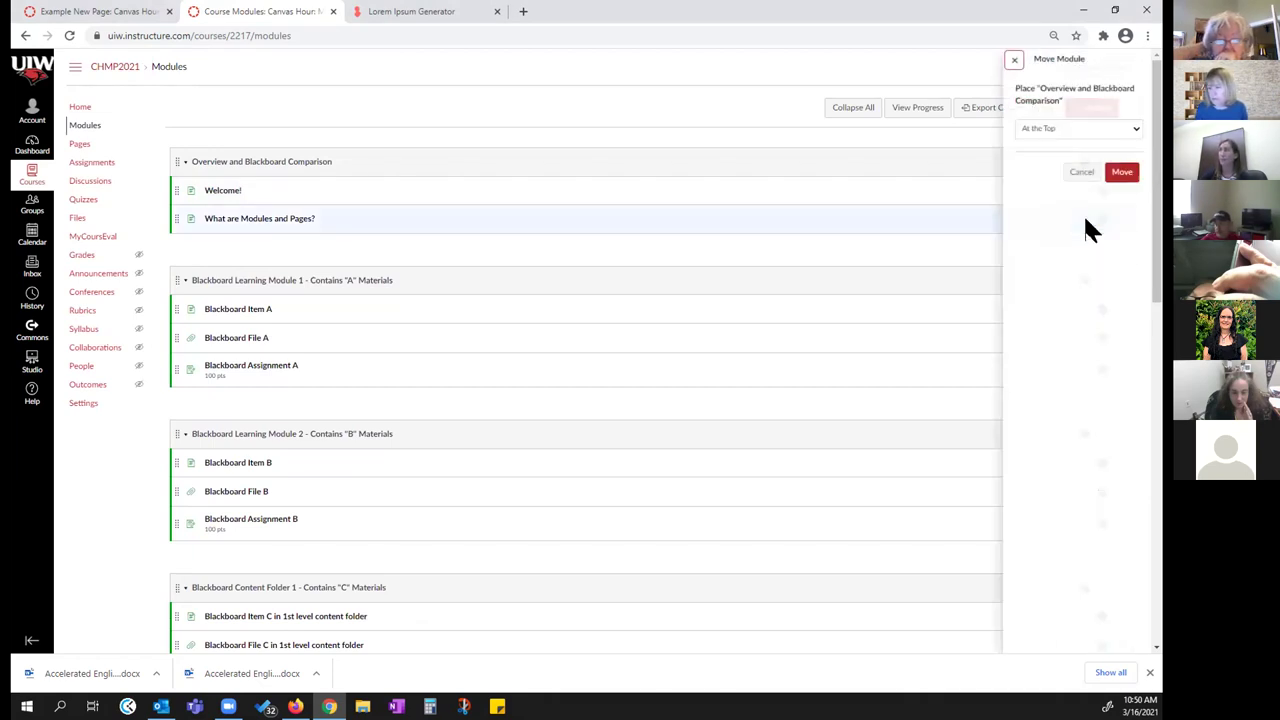
{"action": "left_click", "coordinate": [1119, 128]}
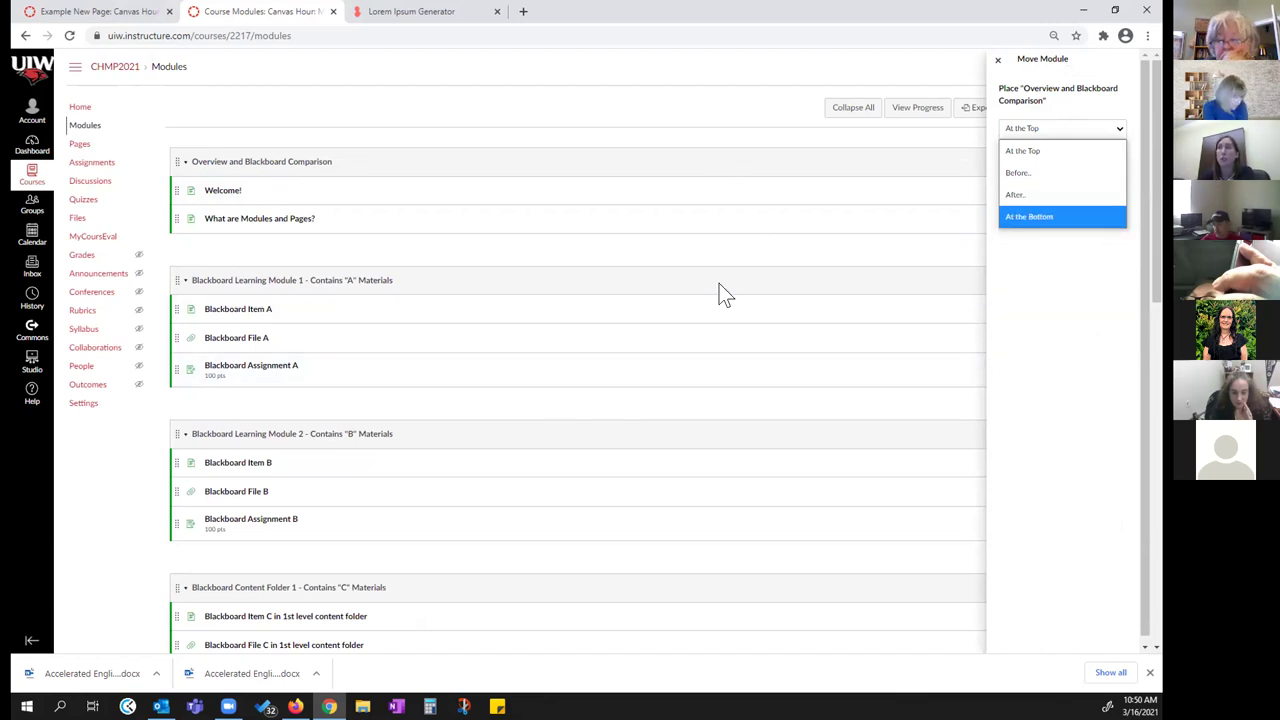
{"action": "left_click", "coordinate": [1019, 194]}
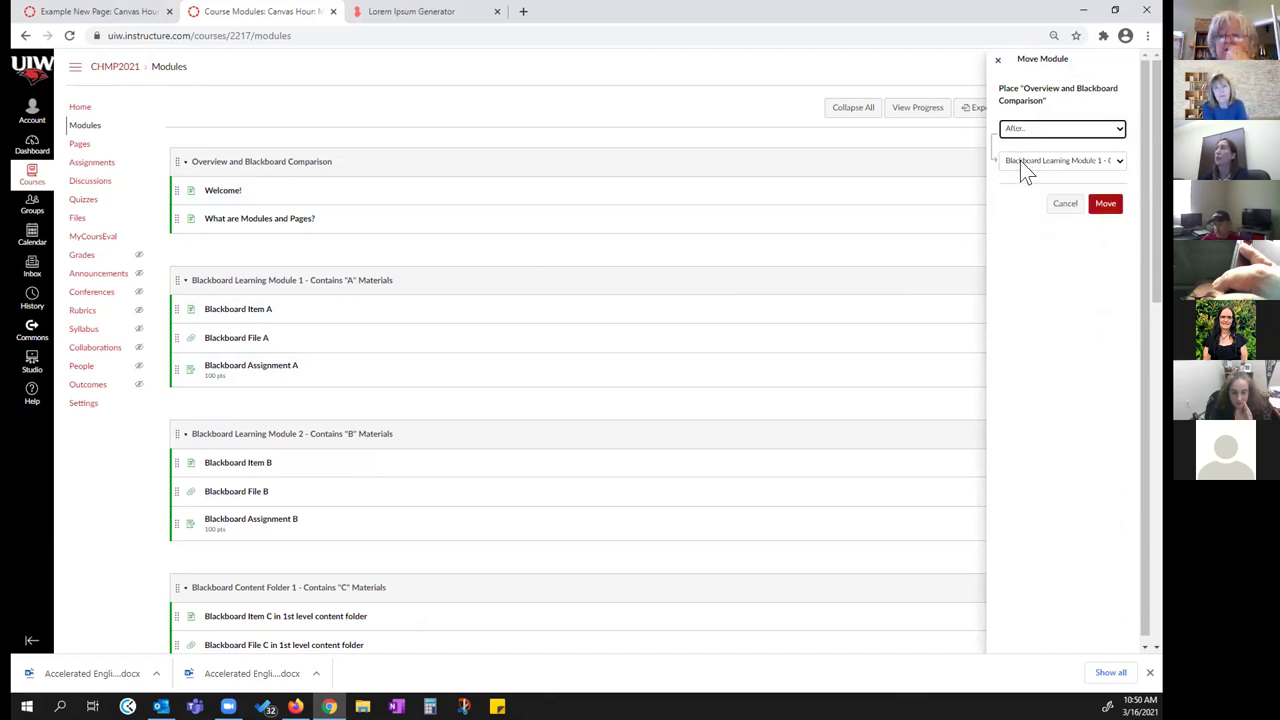
{"action": "left_click", "coordinate": [1020, 160]}
{"action": "left_click", "coordinate": [1011, 182]}
{"action": "left_click", "coordinate": [1104, 206]}
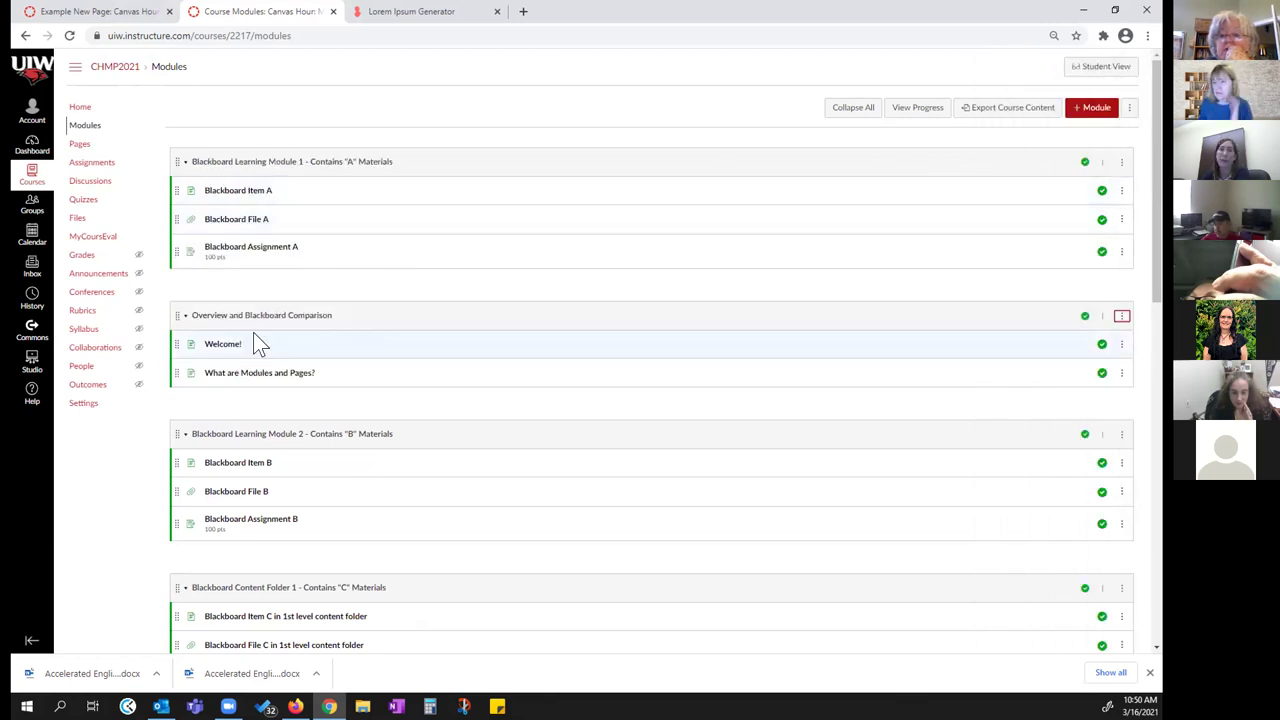
{"action": "left_click_drag", "start_coordinate": [172, 316], "coordinate": [172, 147]}
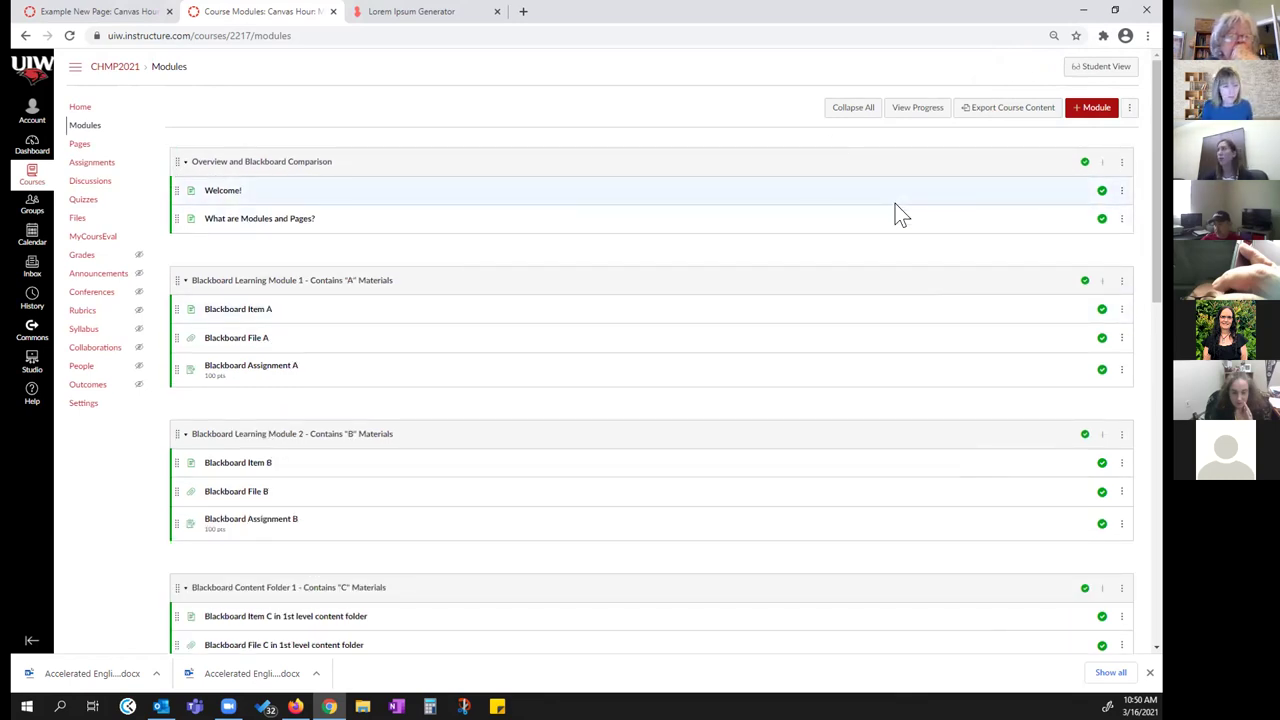
Step: View the Commons Favorites and the student progress for the course modules, closing each to return to the module list
{"action": "left_click", "coordinate": [1131, 110]}
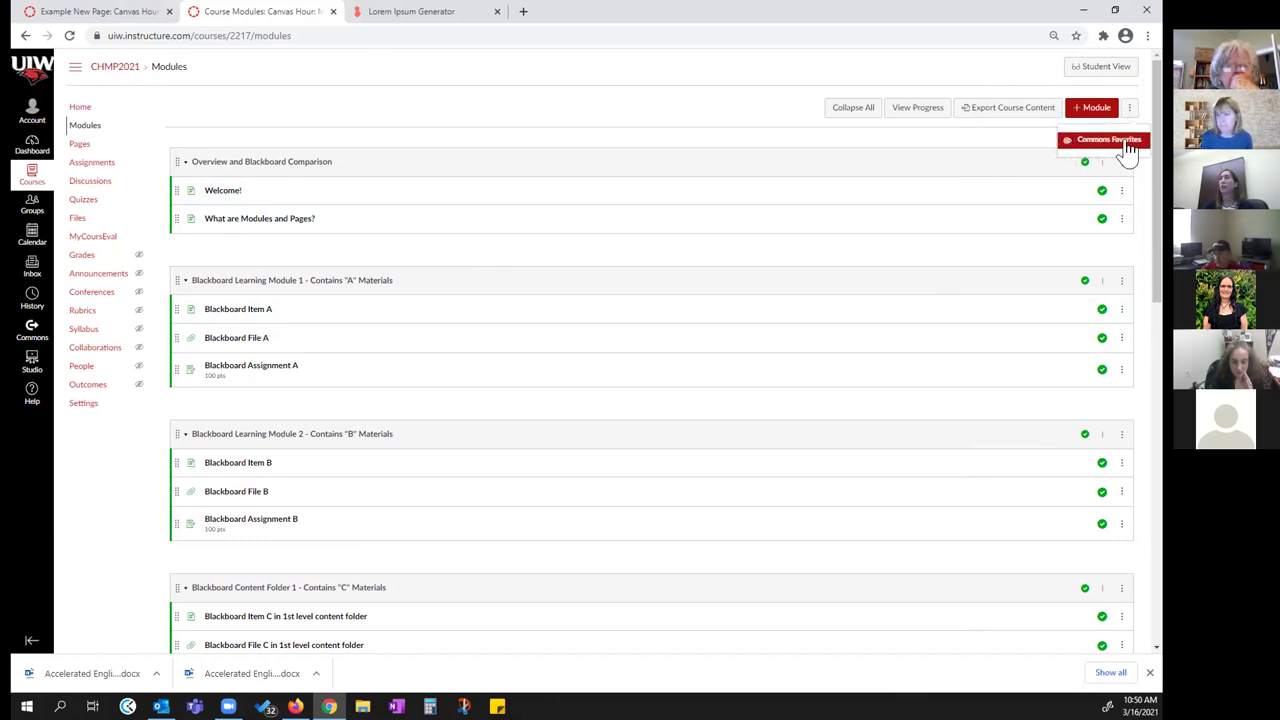
{"action": "left_click", "coordinate": [1110, 141]}
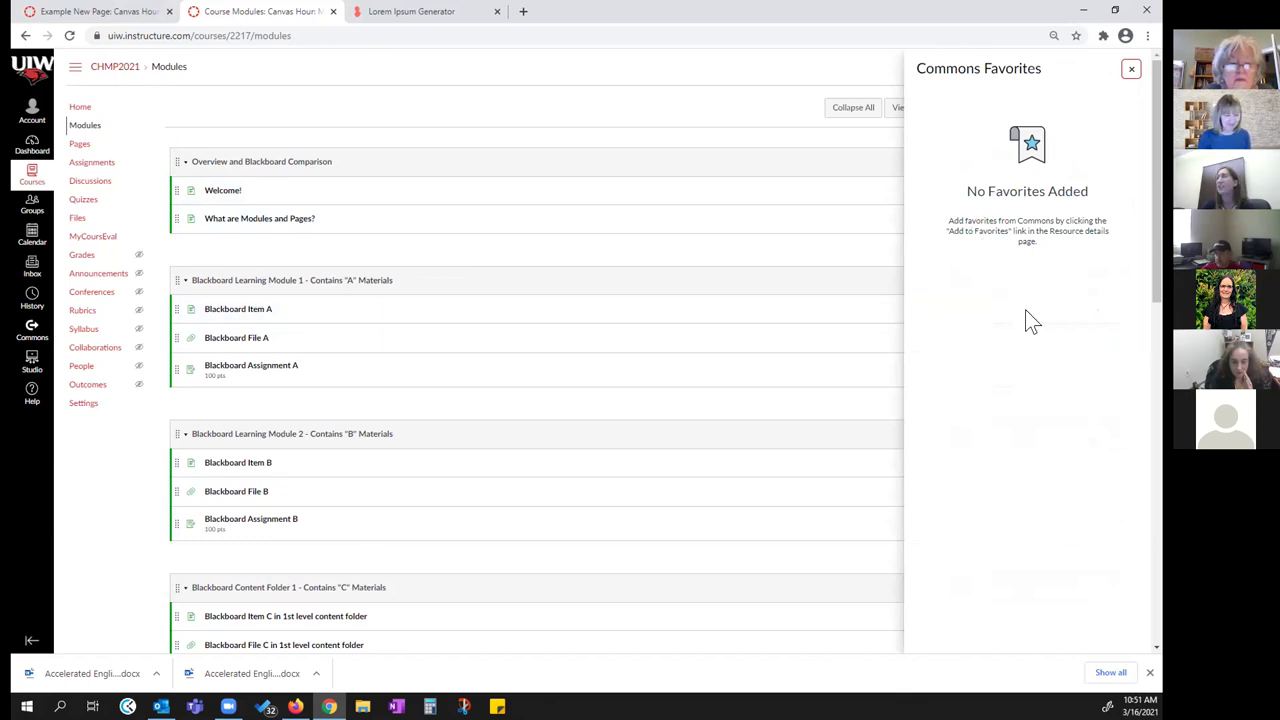
{"action": "left_click", "coordinate": [1131, 69]}
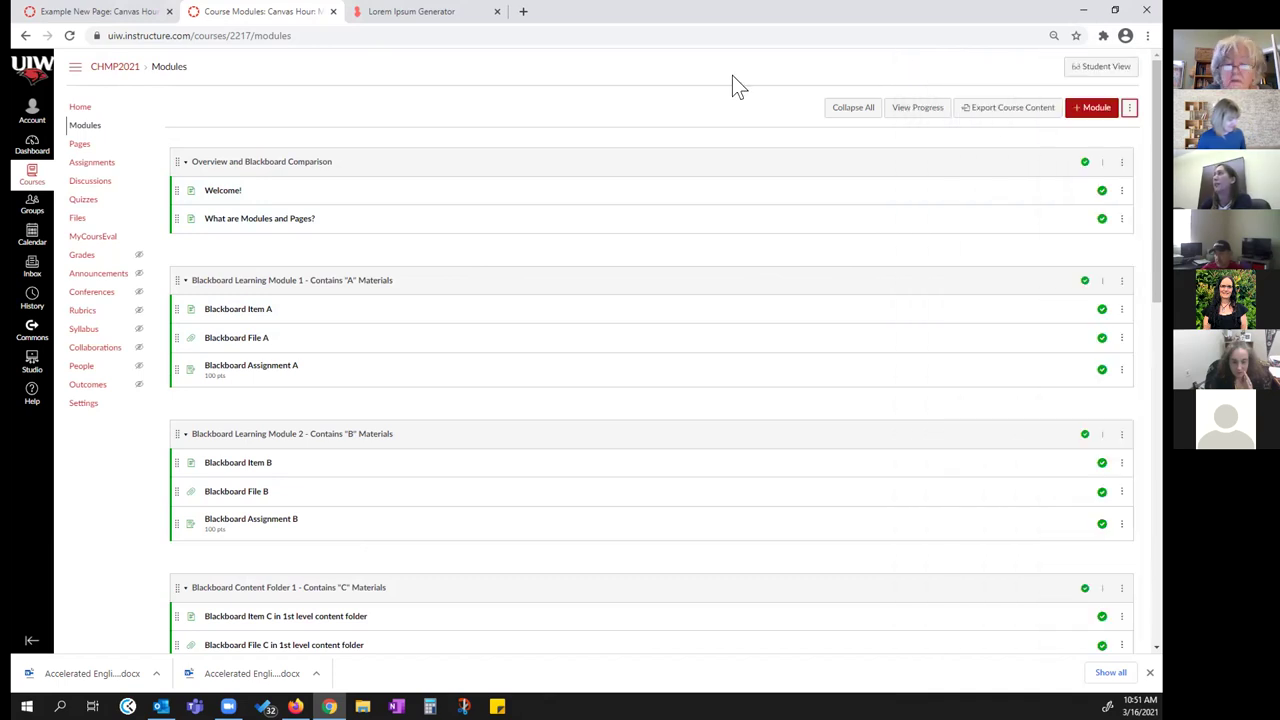
{"action": "left_click", "coordinate": [904, 114]}
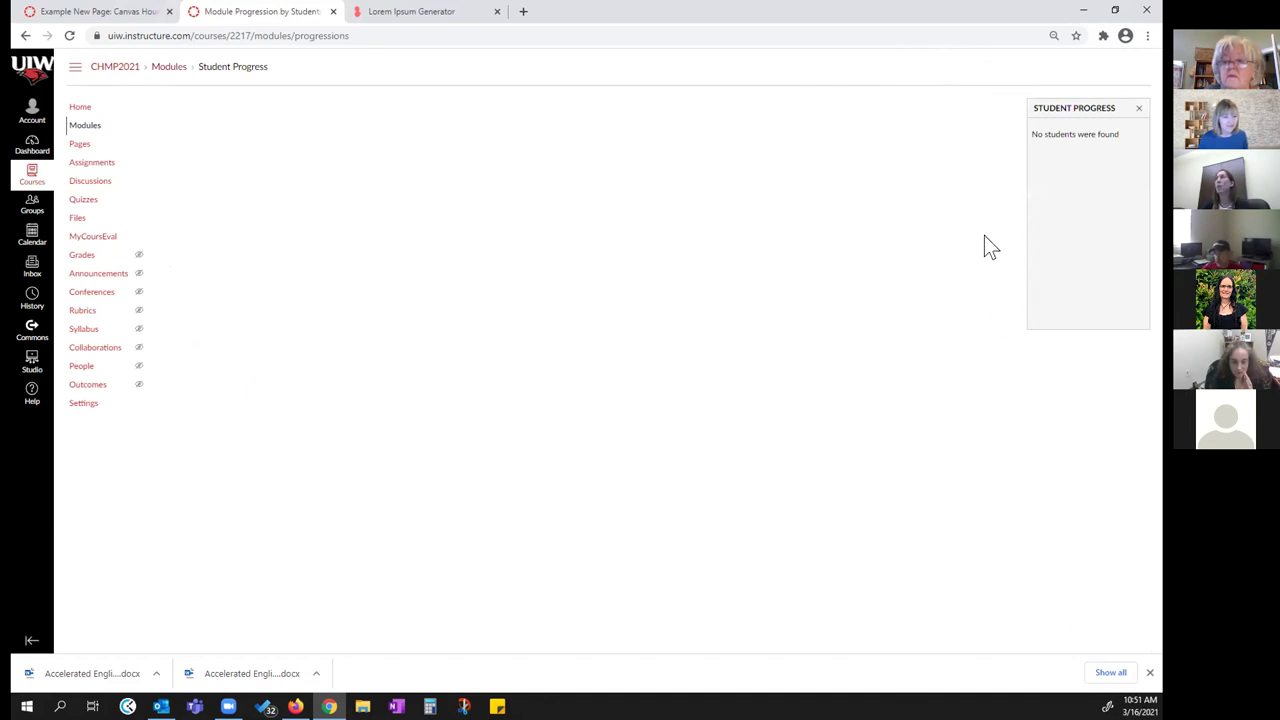
{"action": "left_click", "coordinate": [1139, 109]}
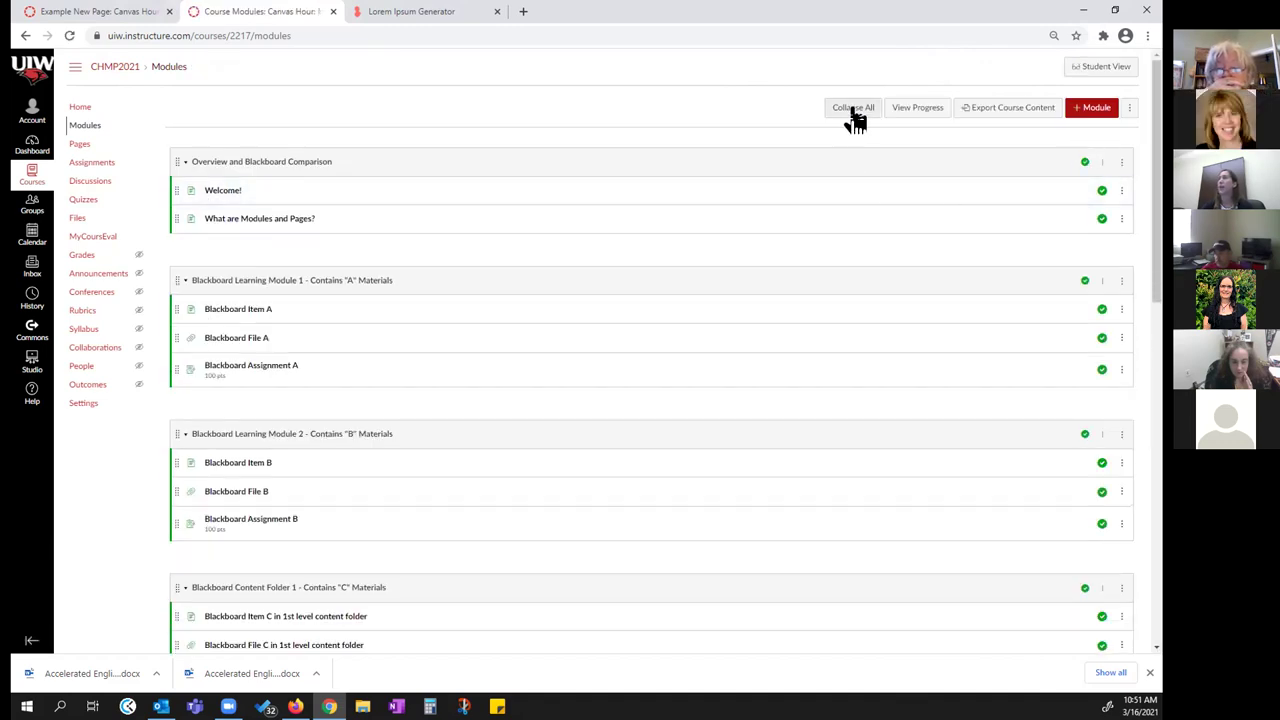
Step: Collapse all modules in the course, expand them again, and collapse them once more so only the module headings show
{"action": "left_click", "coordinate": [853, 110]}
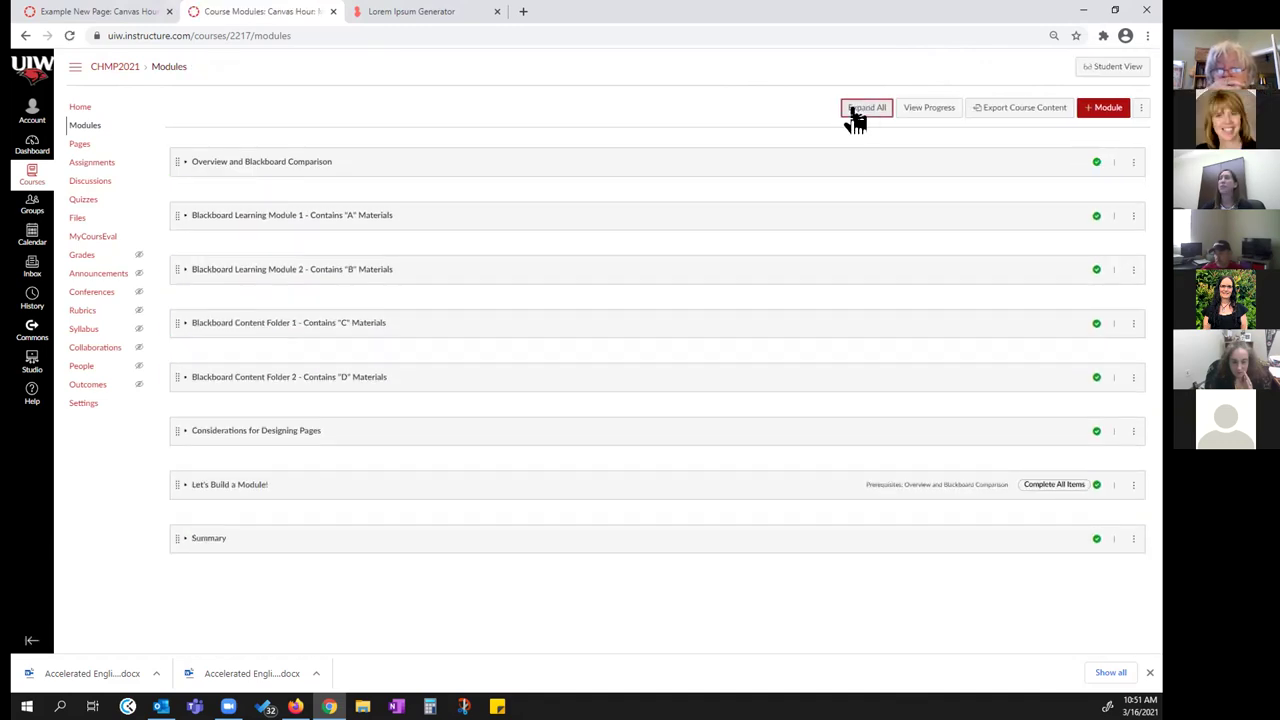
{"action": "left_click", "coordinate": [857, 113]}
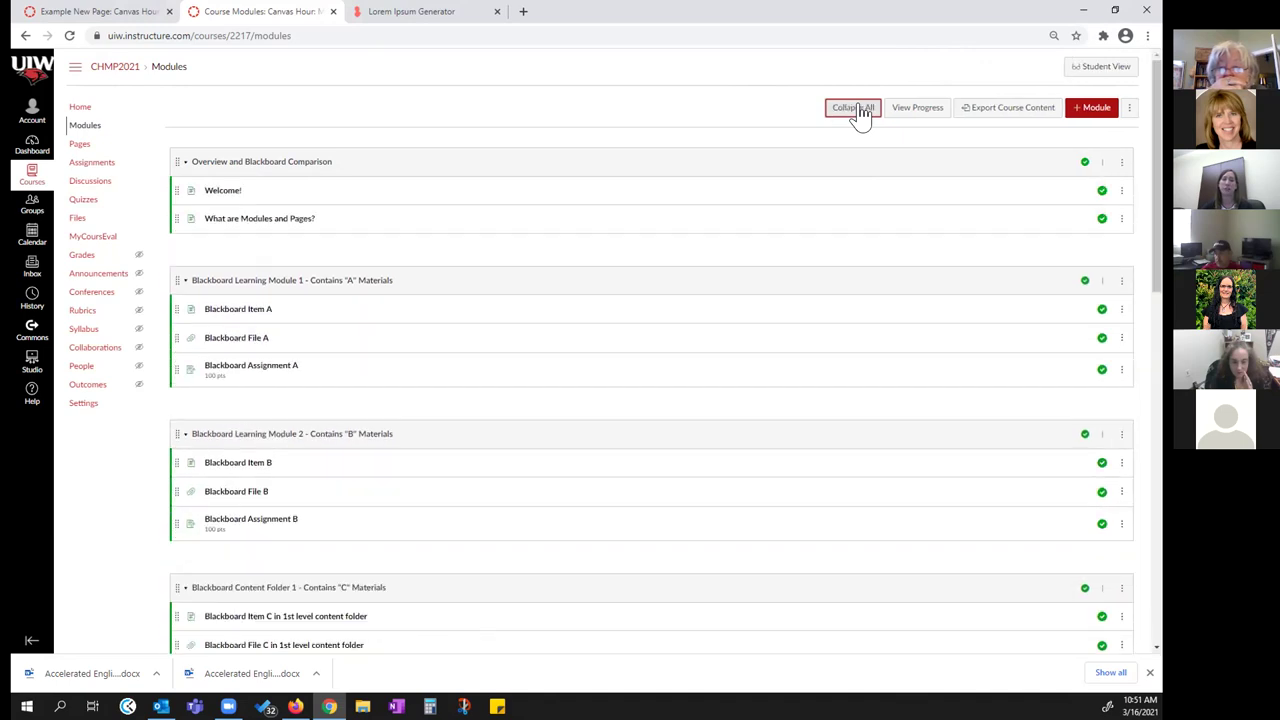
{"action": "left_click", "coordinate": [858, 112]}
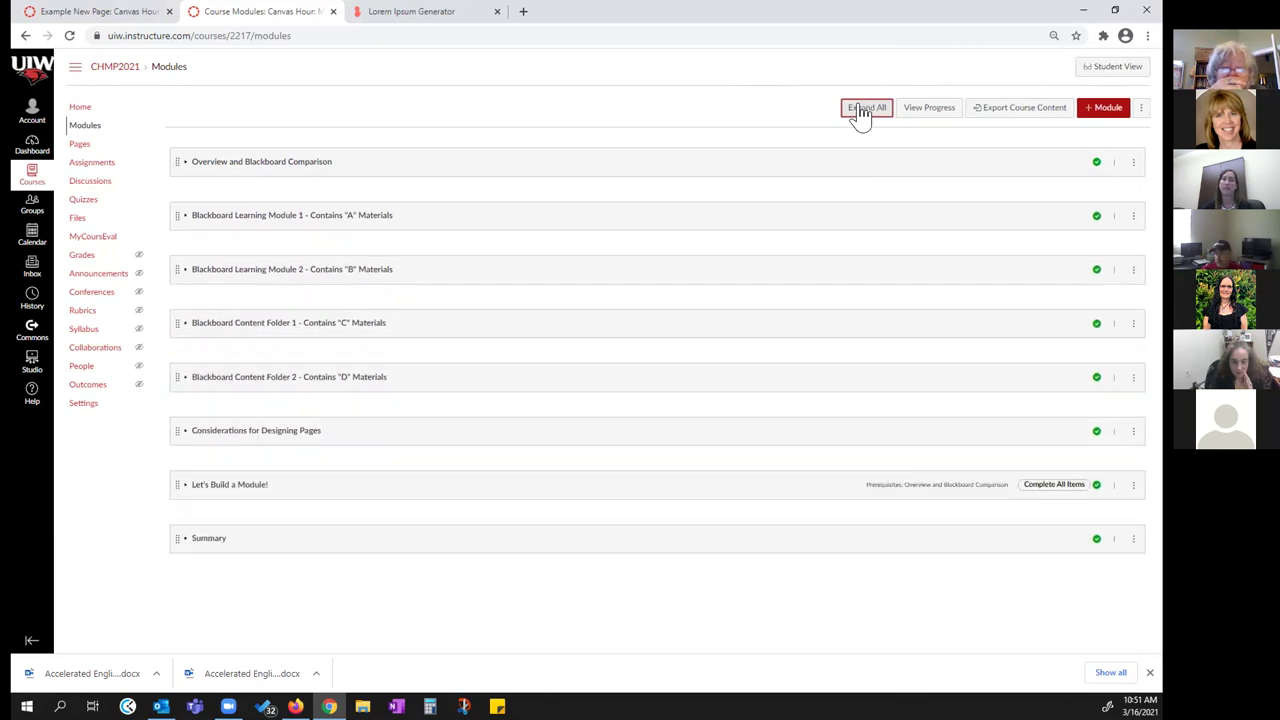